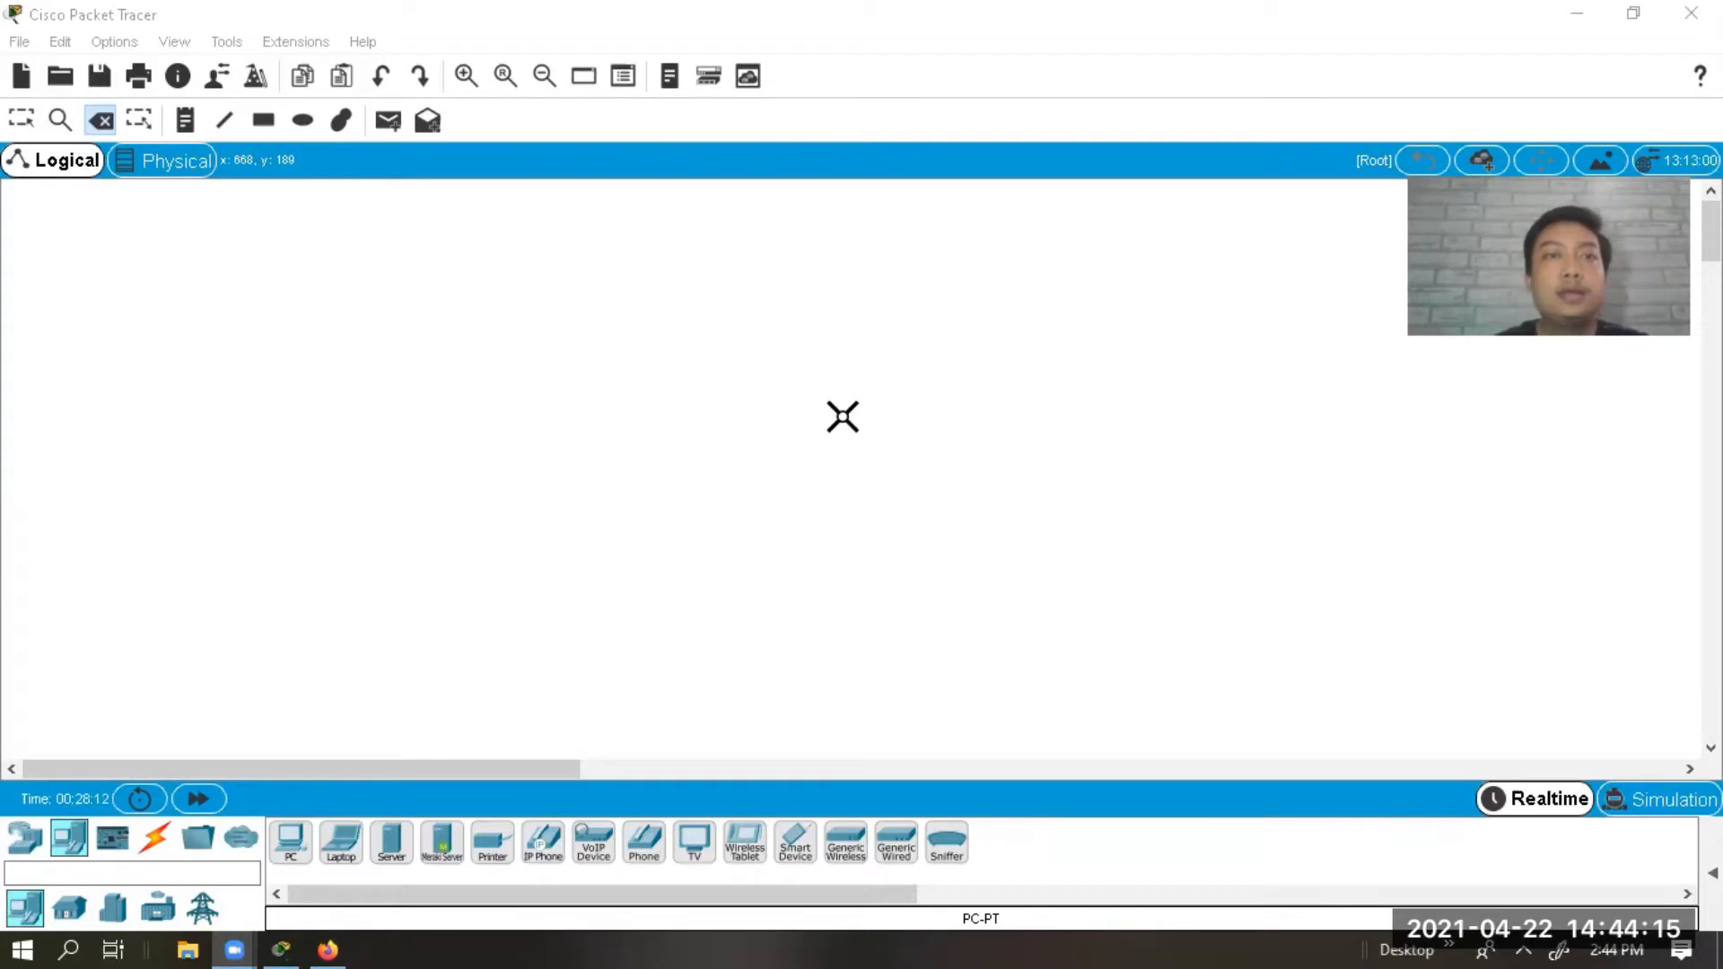
Switch from the Delete tool back to the Select tool on the empty Logical workspace.
click(27, 122)
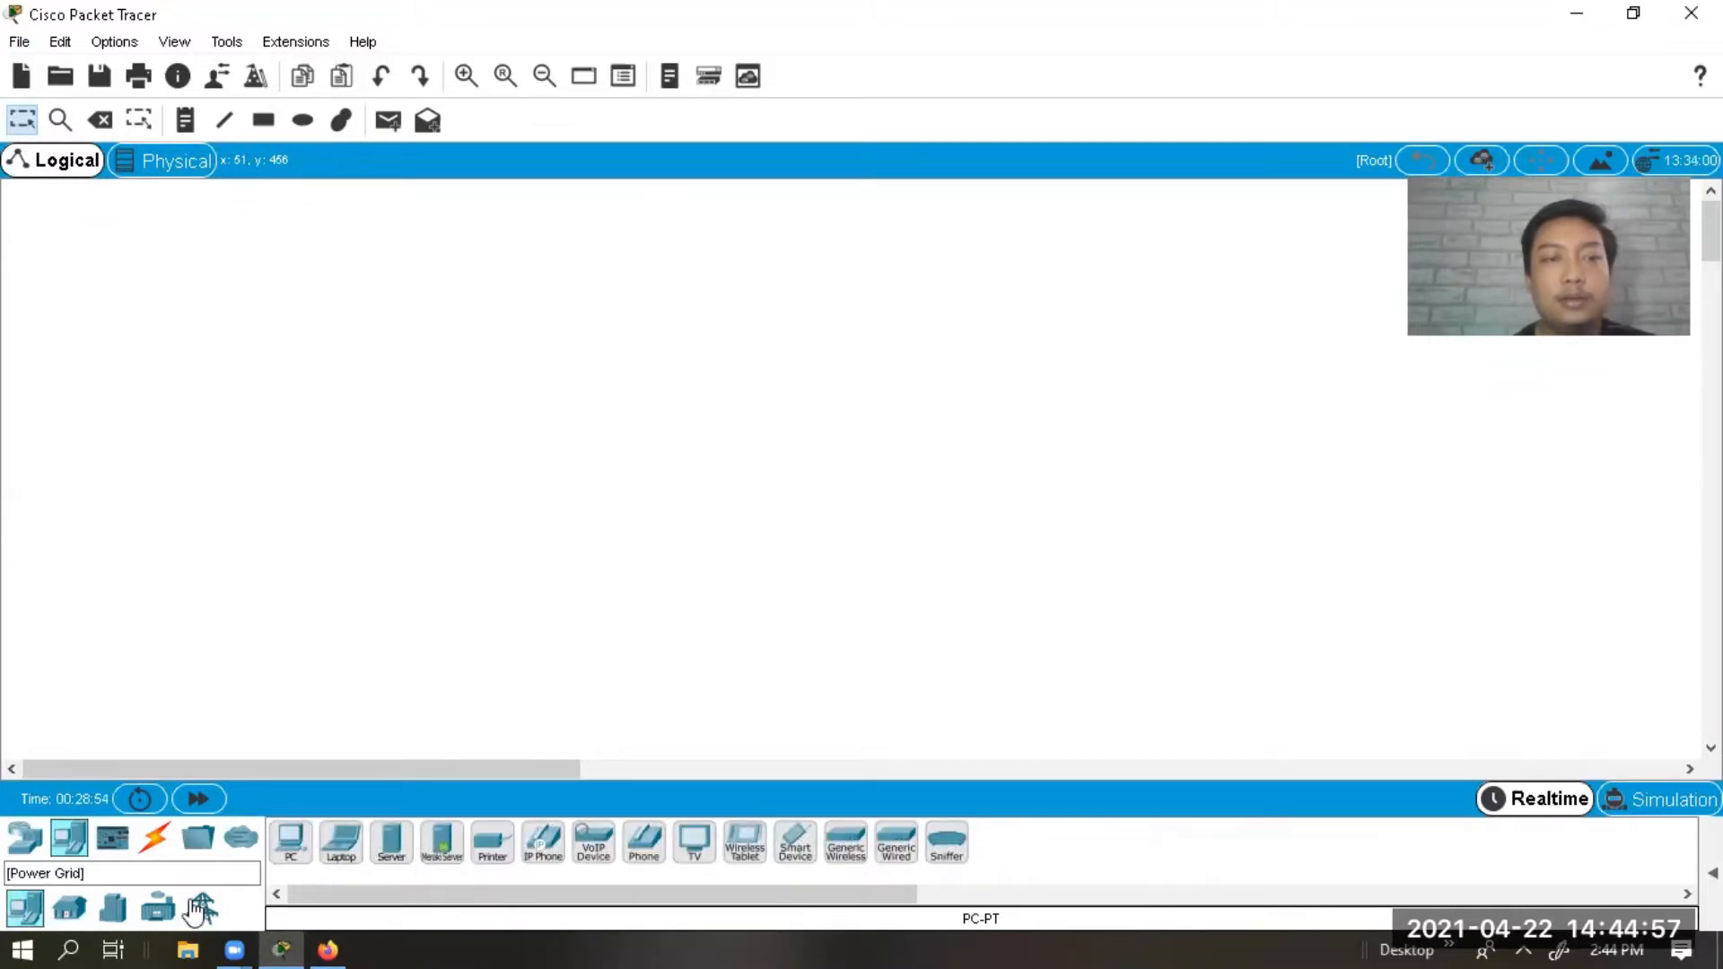
click(26, 837)
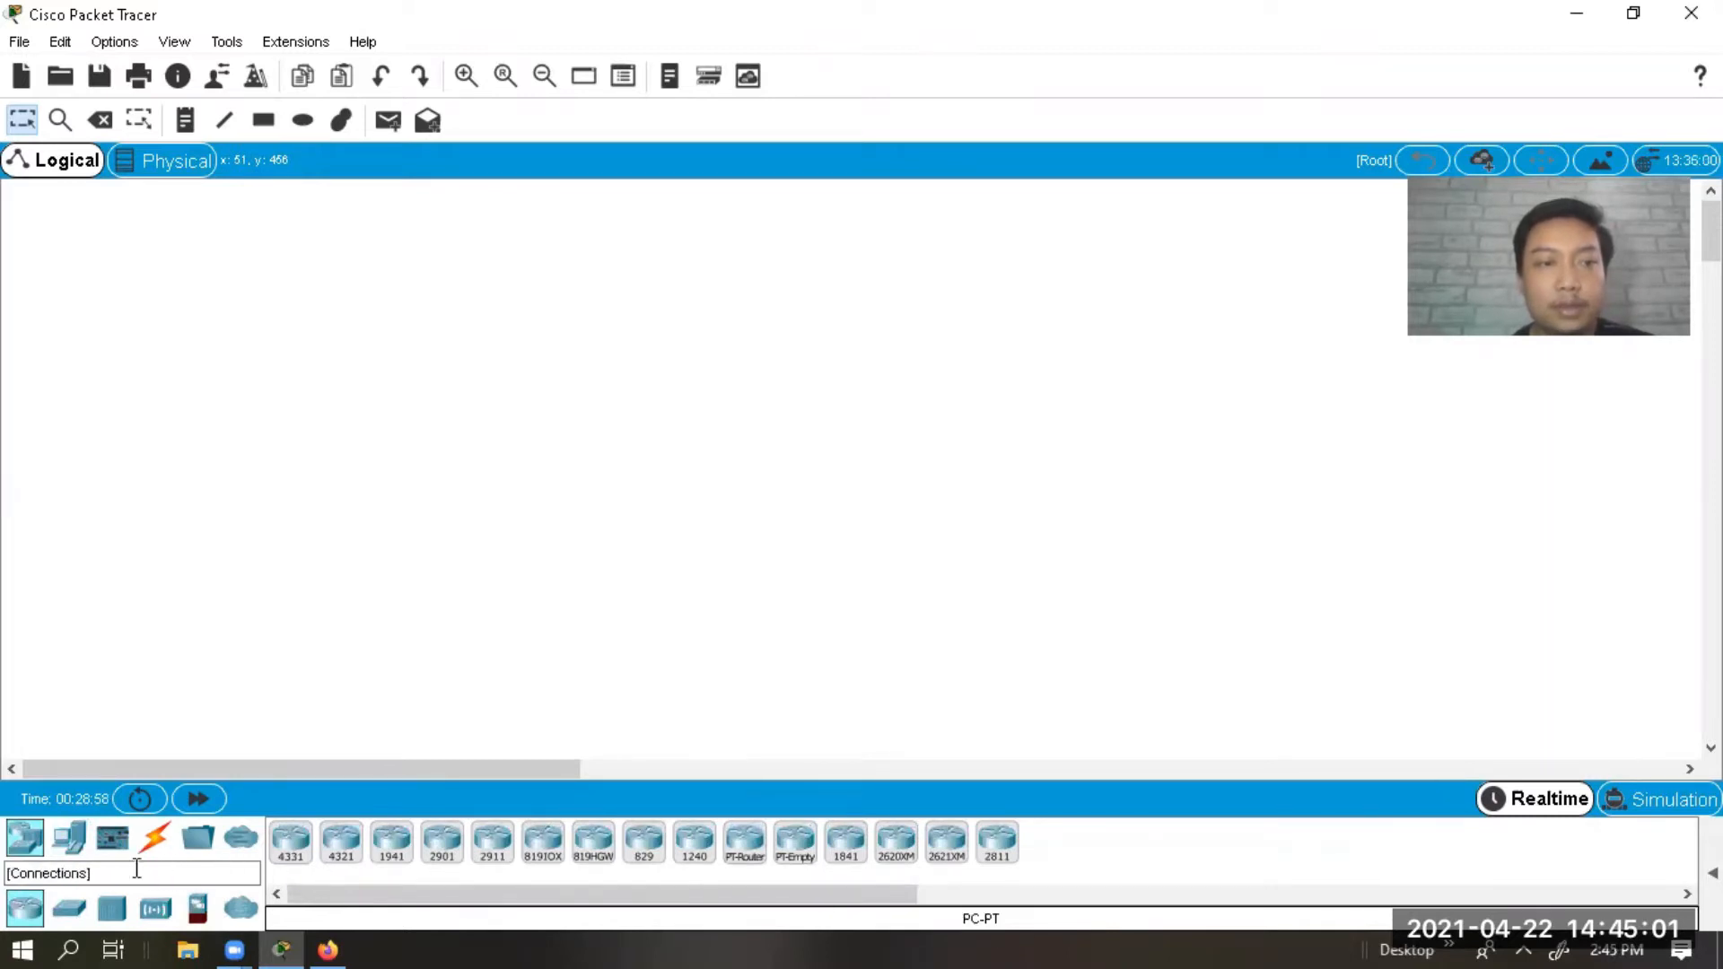
Drag a Home Gateway from Wireless Devices onto the workspace.
click(89, 912)
click(111, 909)
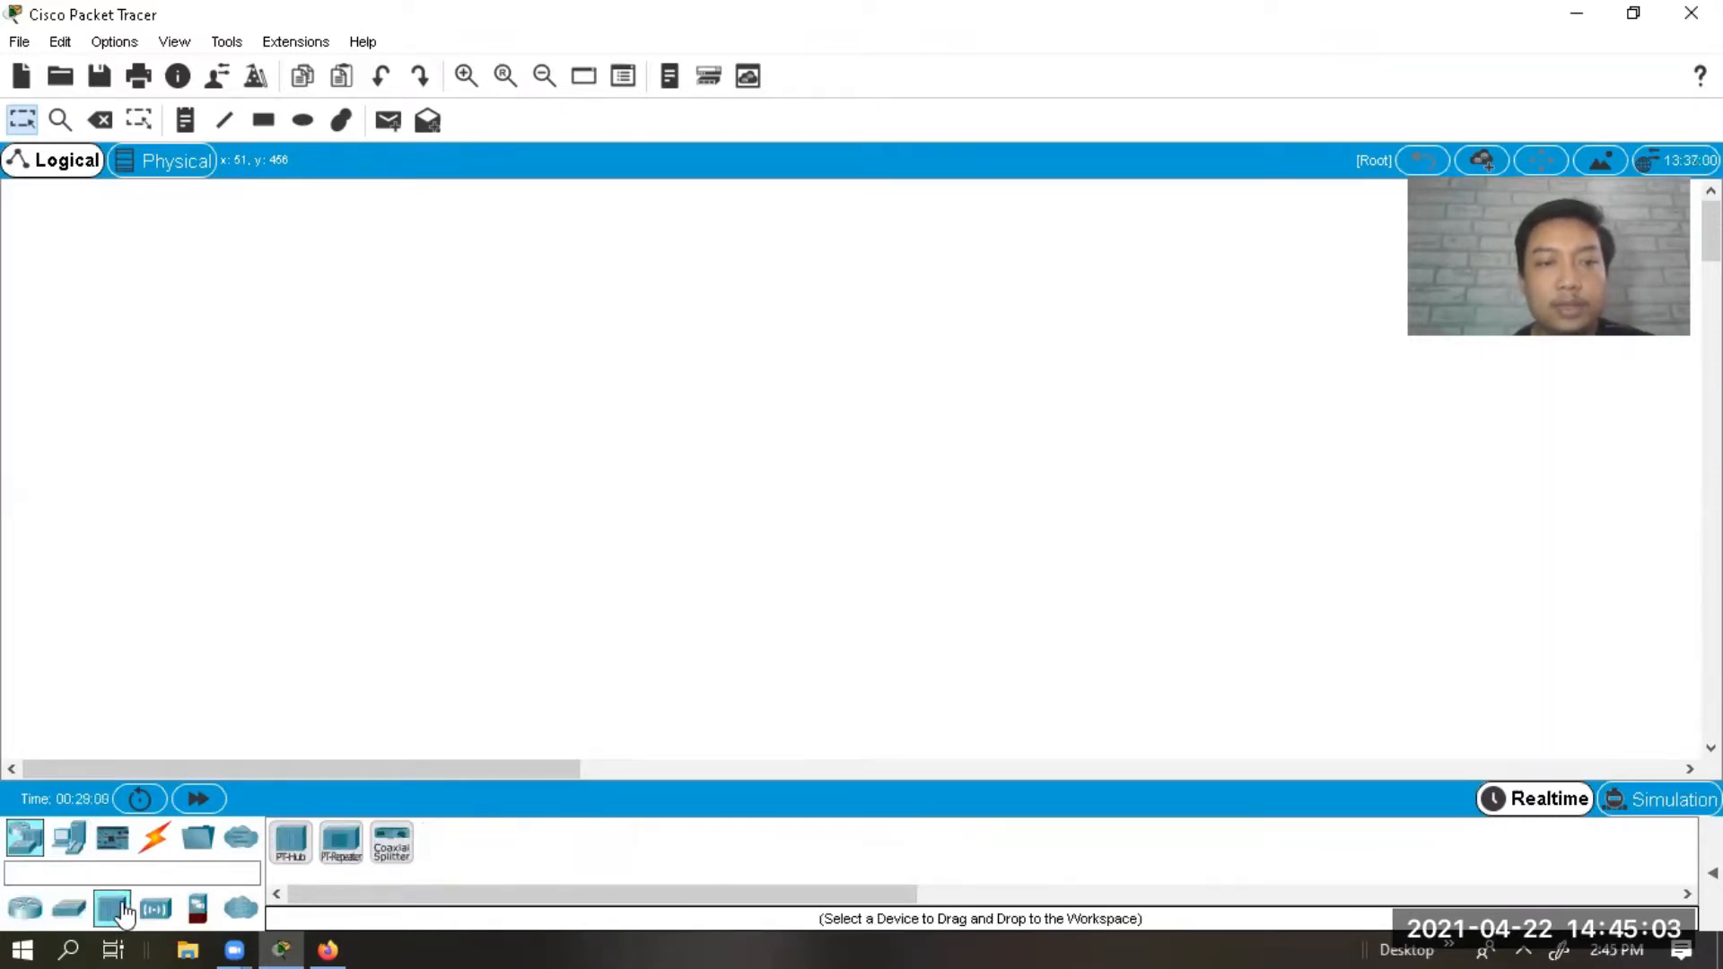
click(151, 909)
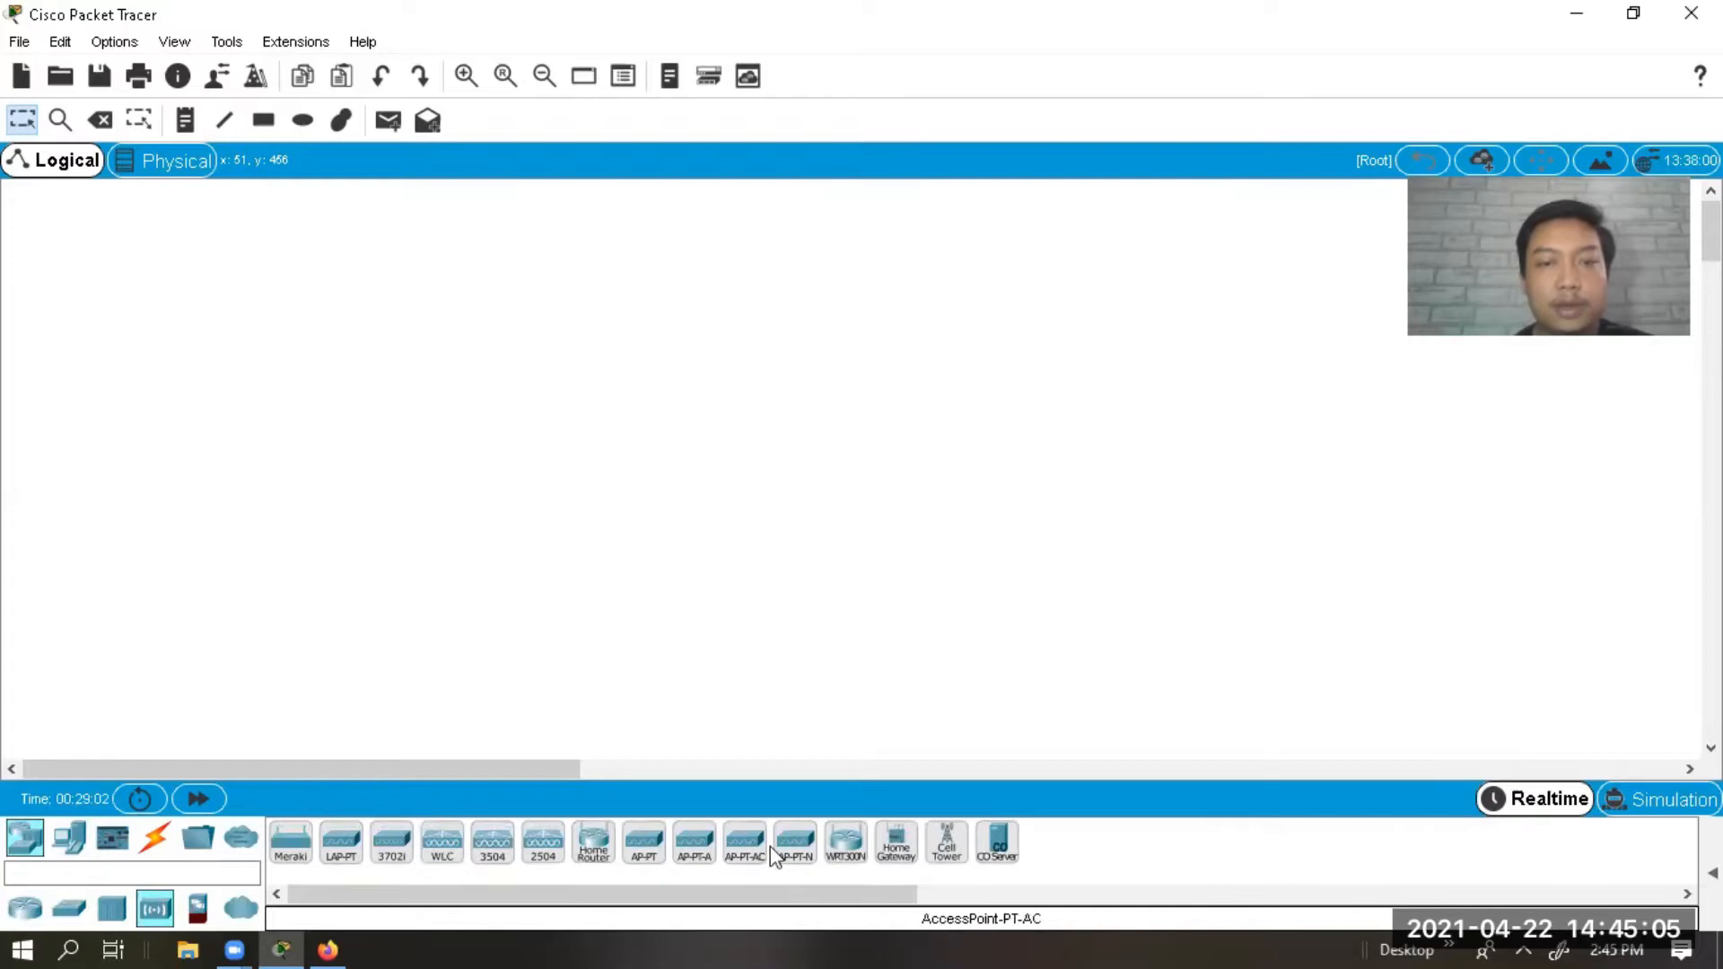
drag(900, 862, 808, 301)
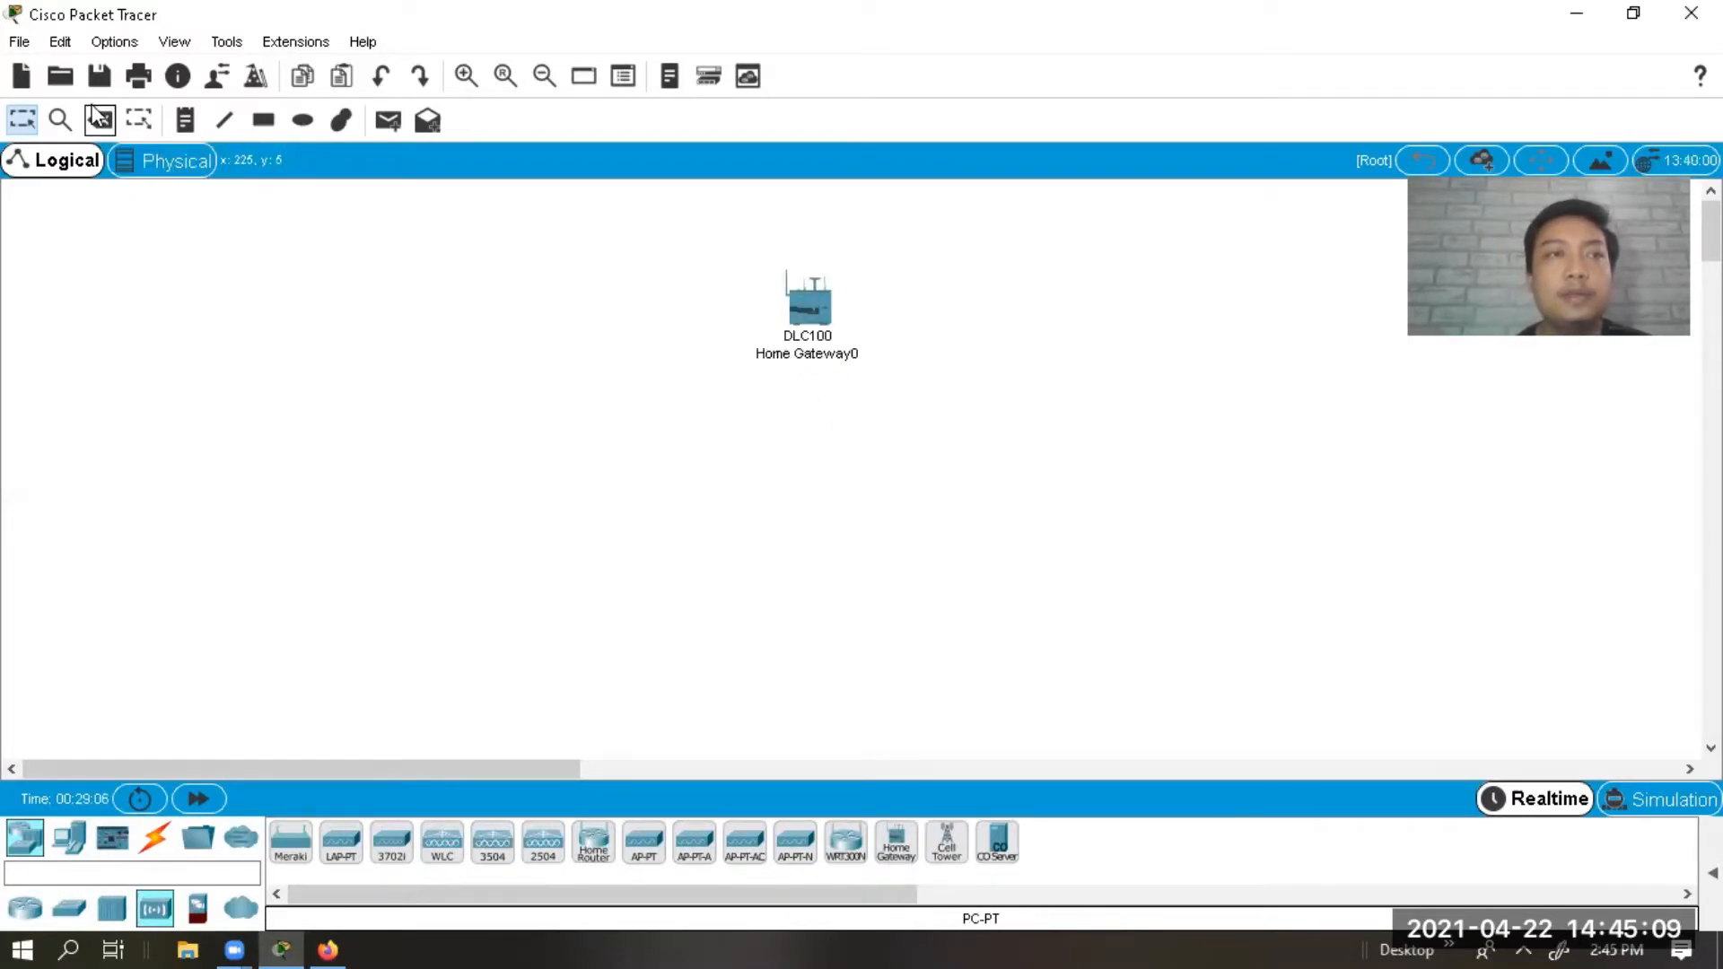
Zoom in on Home Gateway0 and nudge it into position.
click(60, 121)
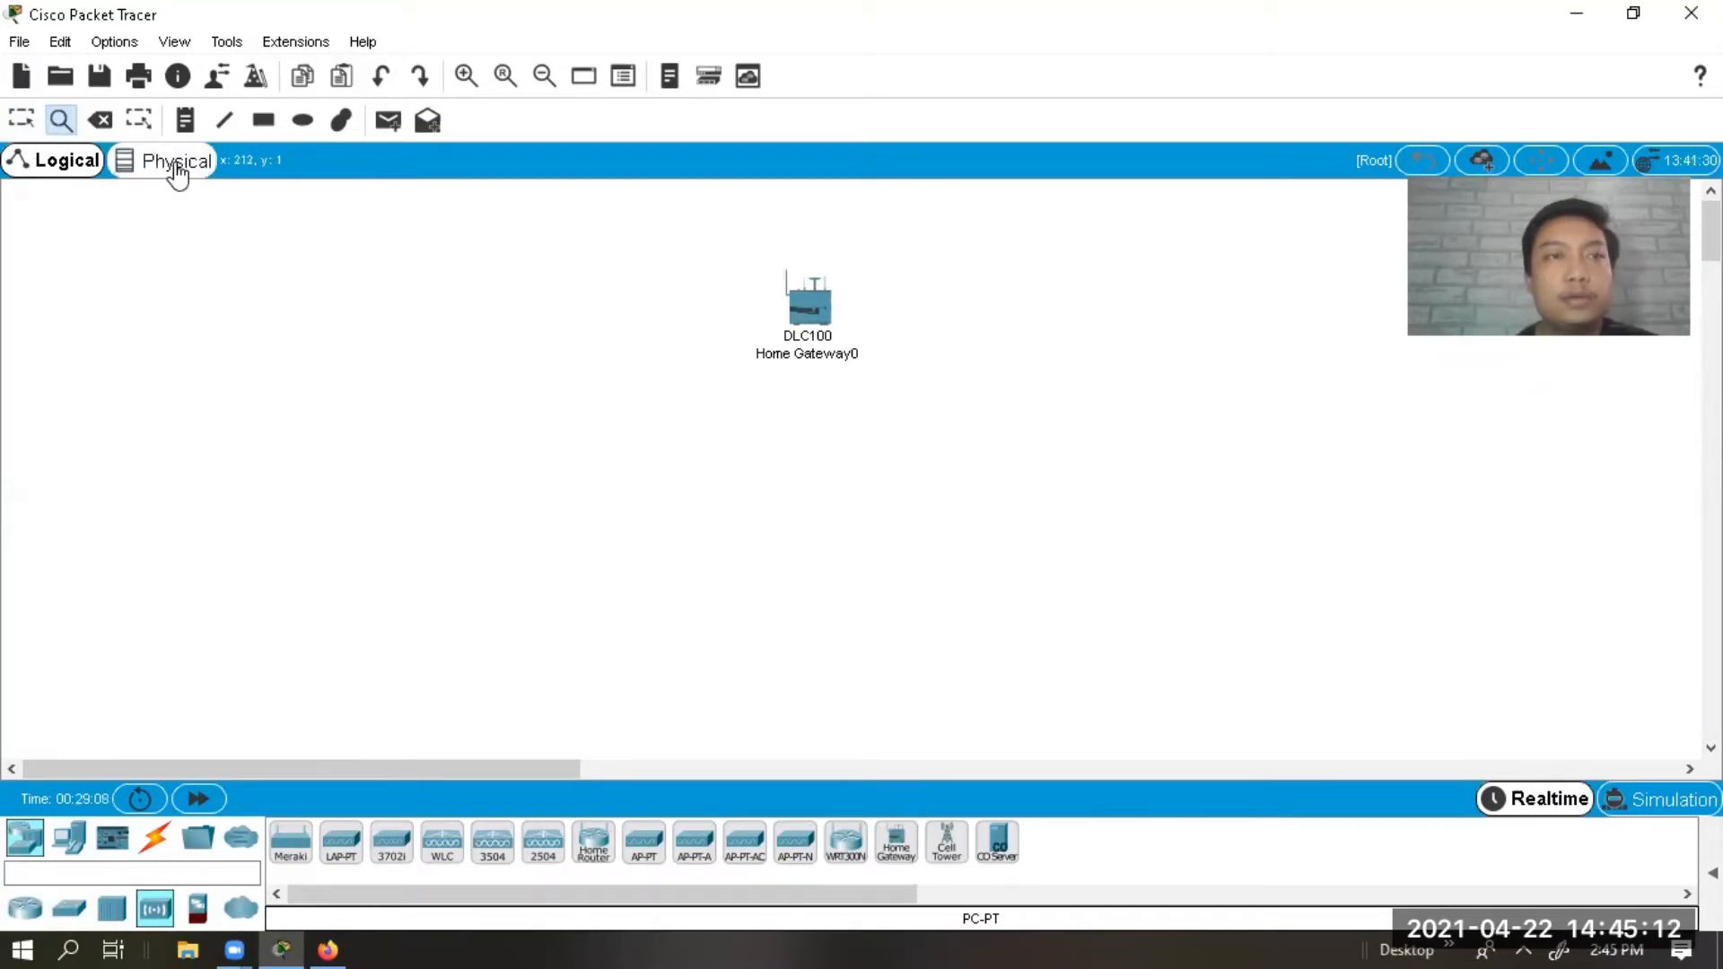
click(466, 75)
click(813, 285)
click(466, 76)
click(466, 76)
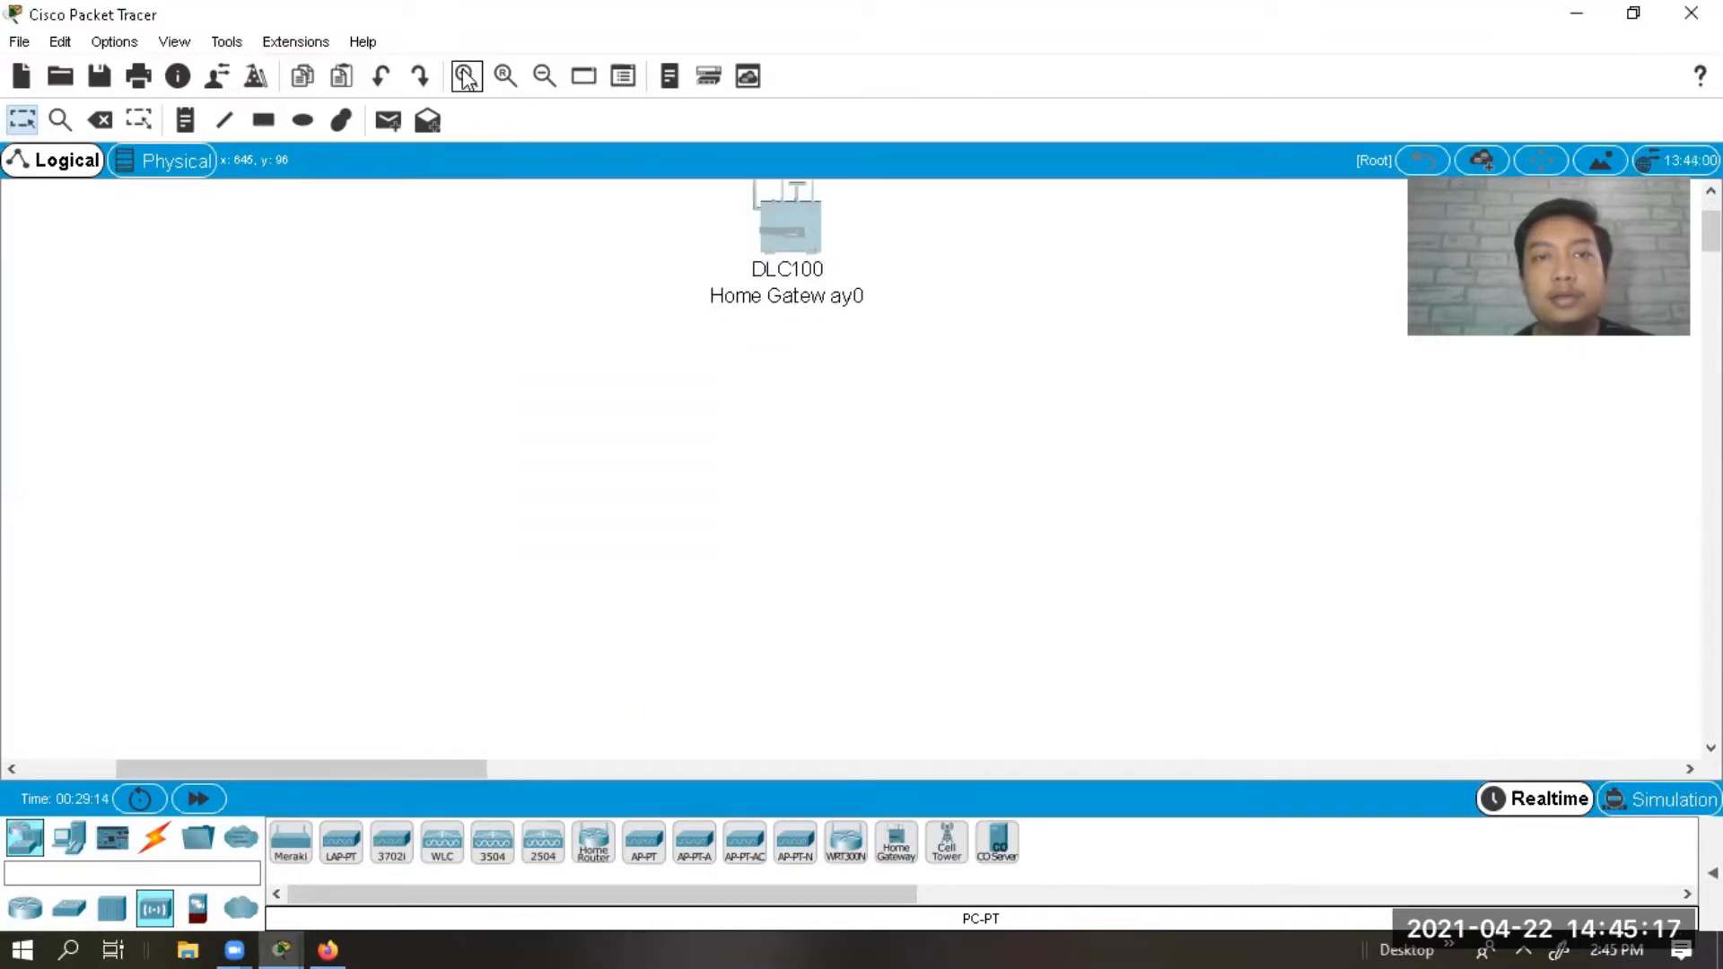
click(465, 75)
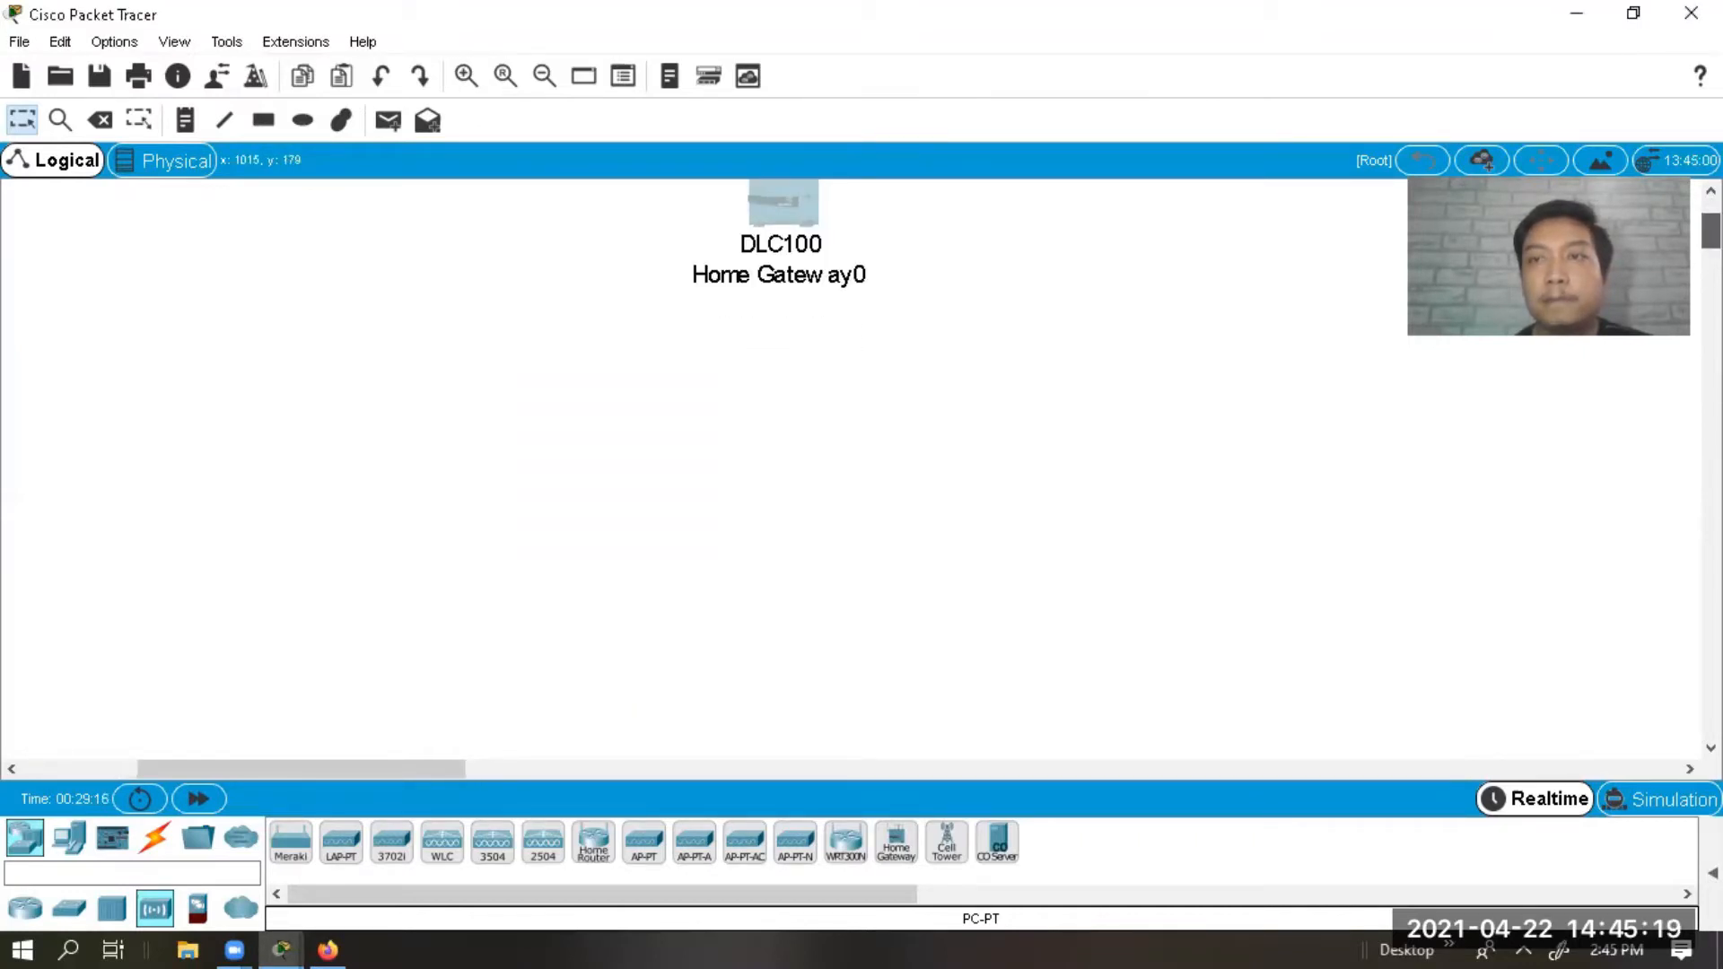
drag(1711, 232, 1712, 221)
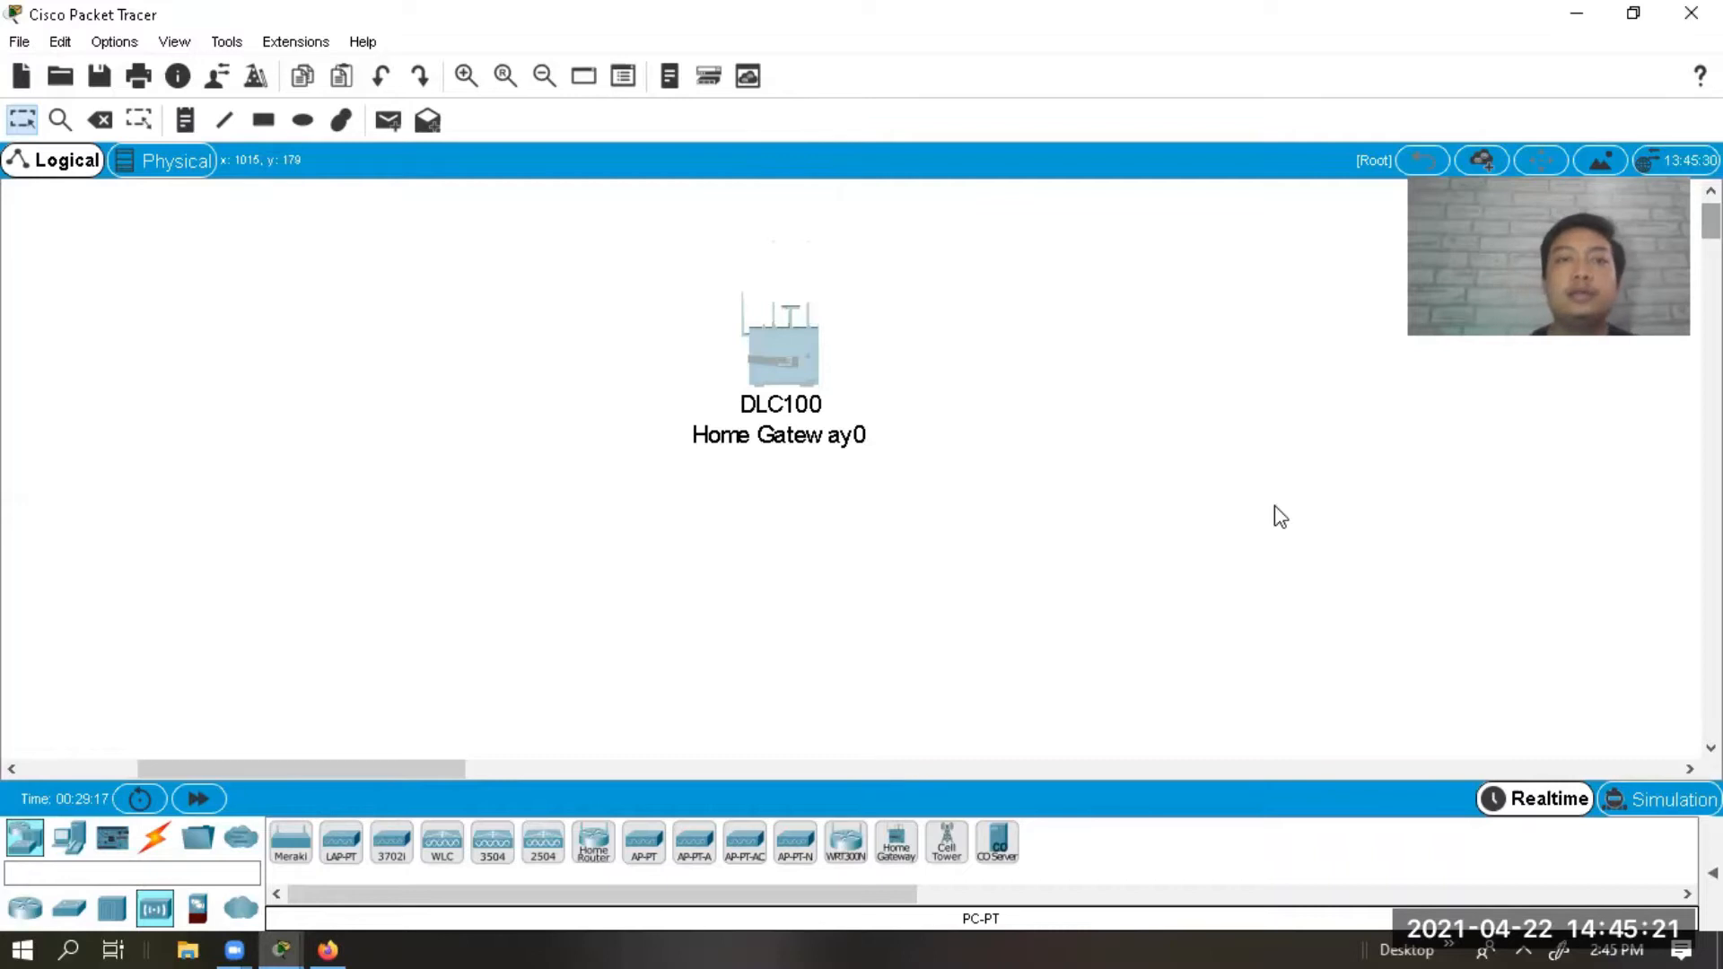
drag(794, 393, 783, 338)
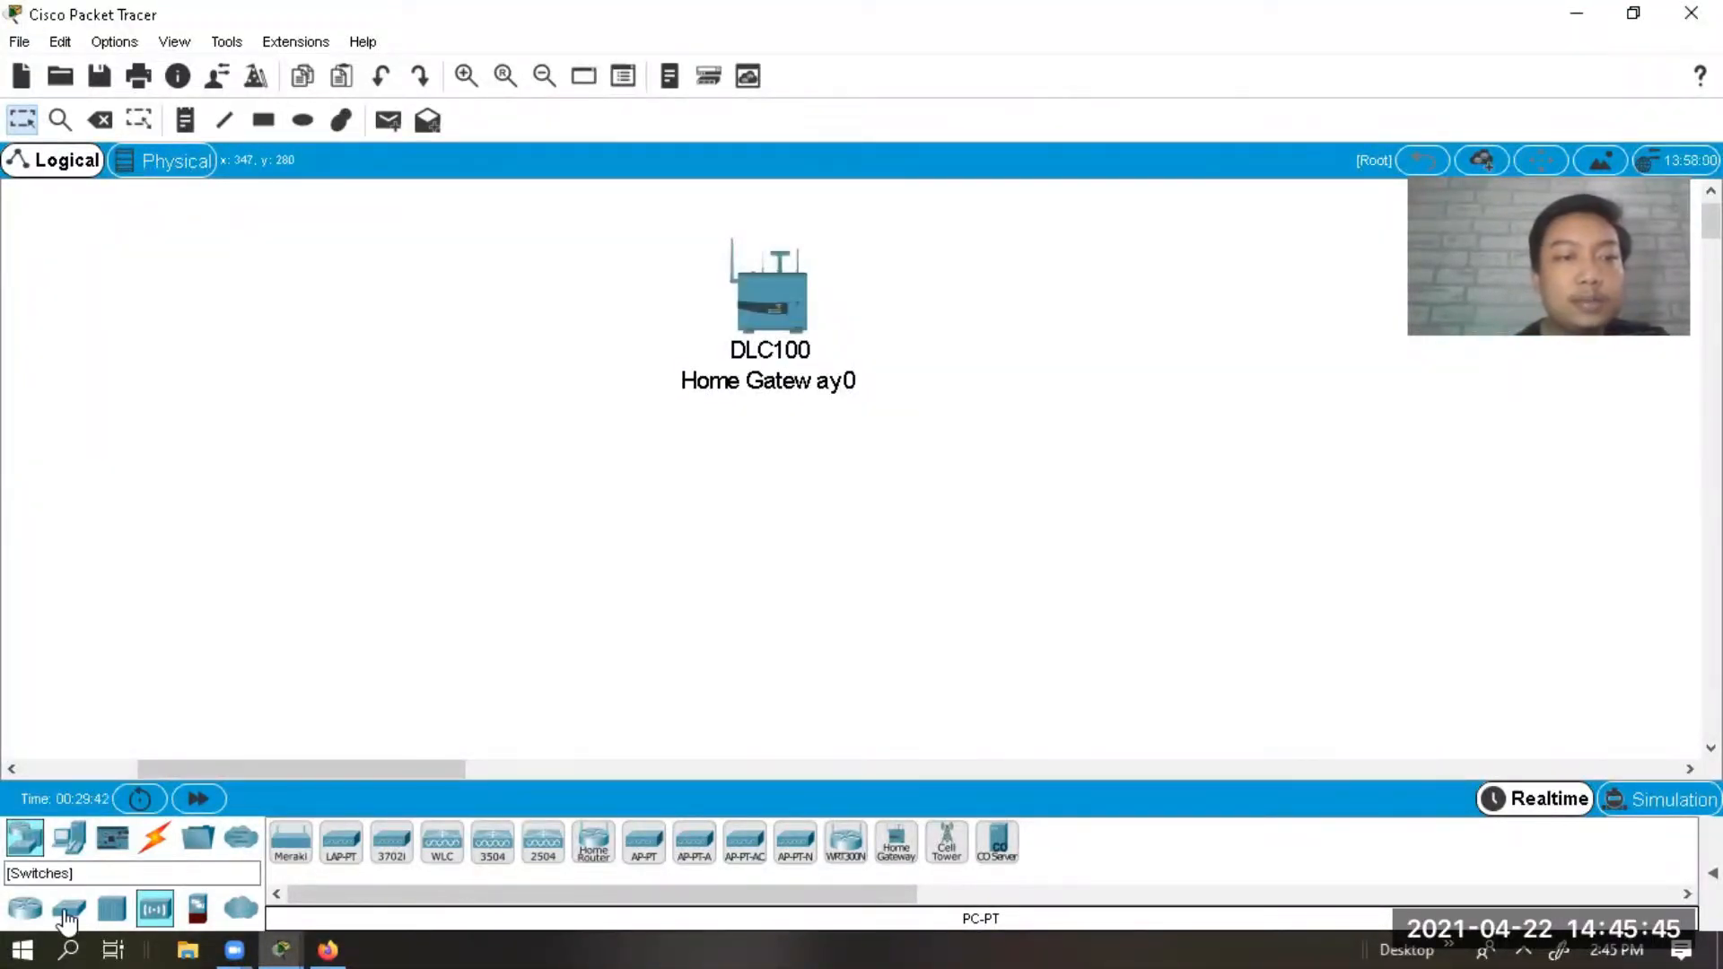
click(69, 837)
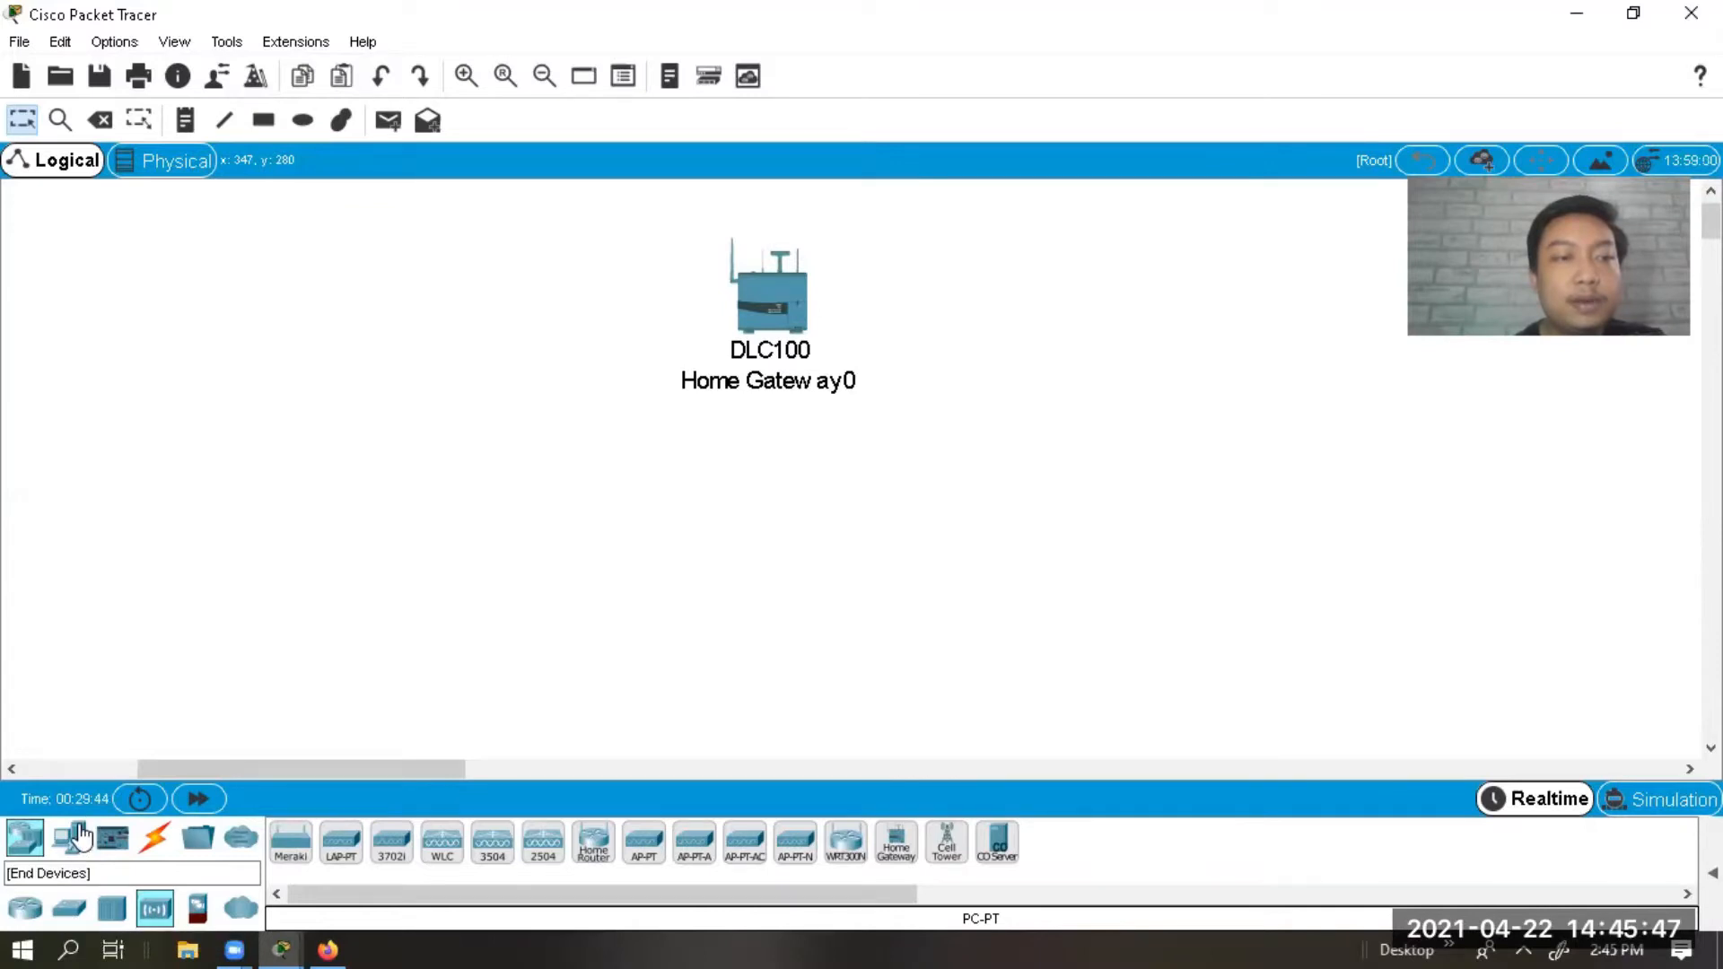
Place Motion Detector and Light right, Door and Window left, ceiling fan below the gateway.
click(71, 910)
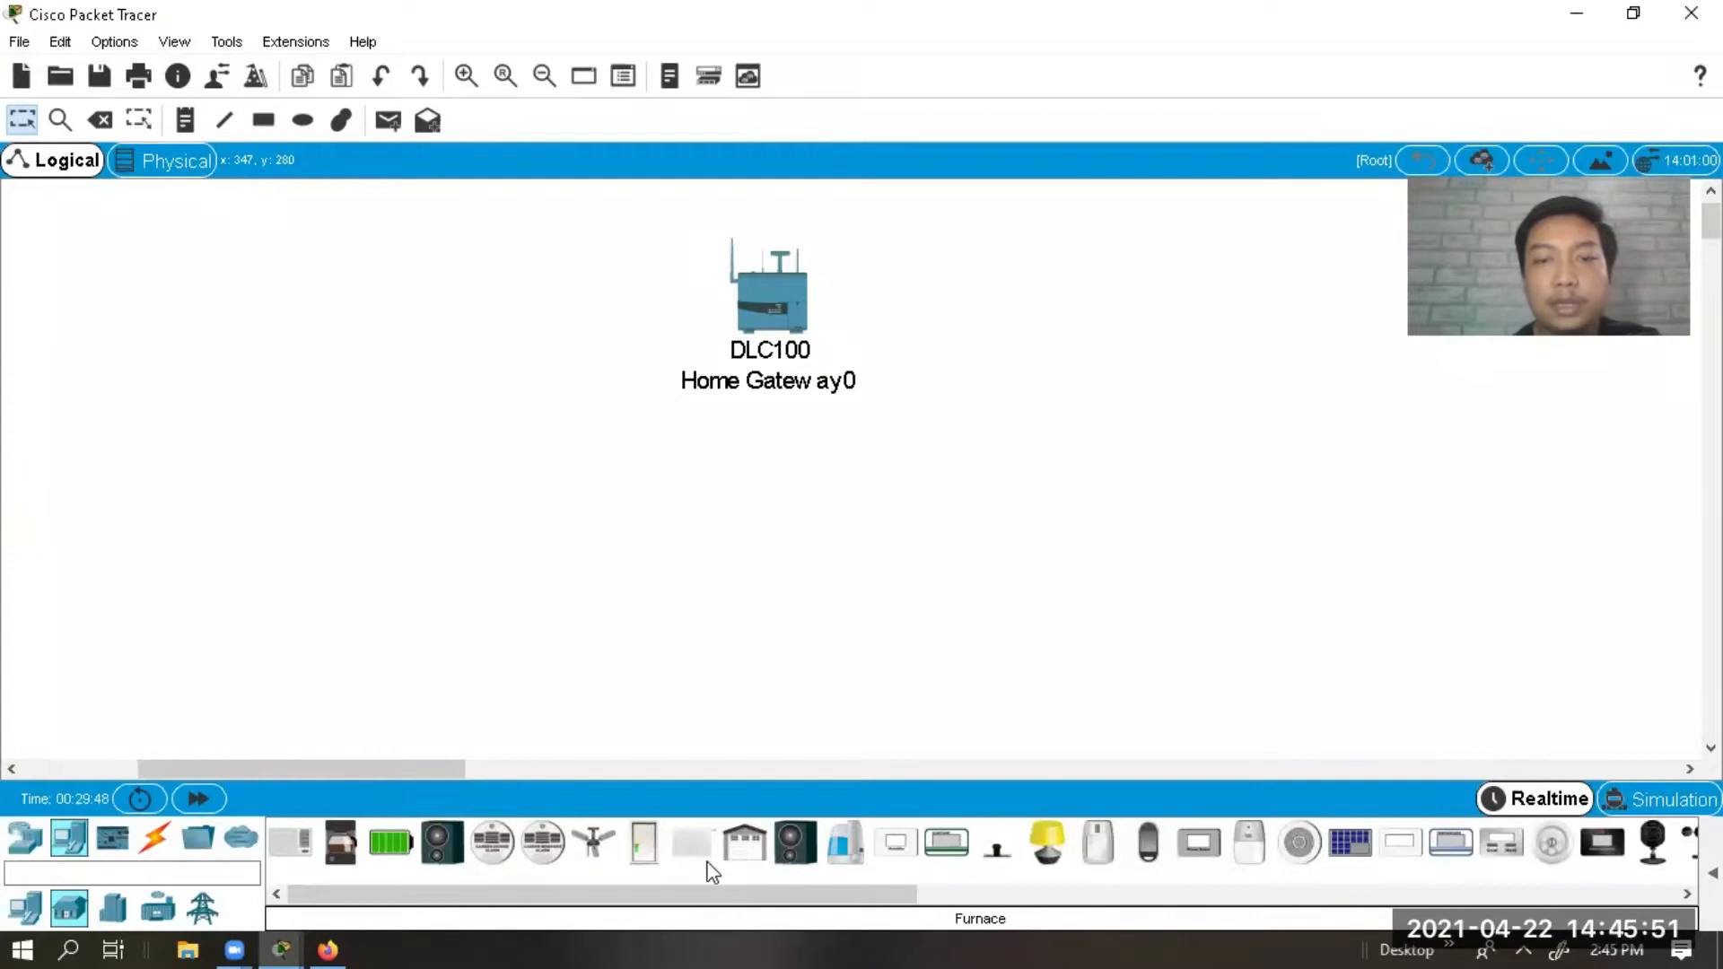
drag(1097, 844, 993, 296)
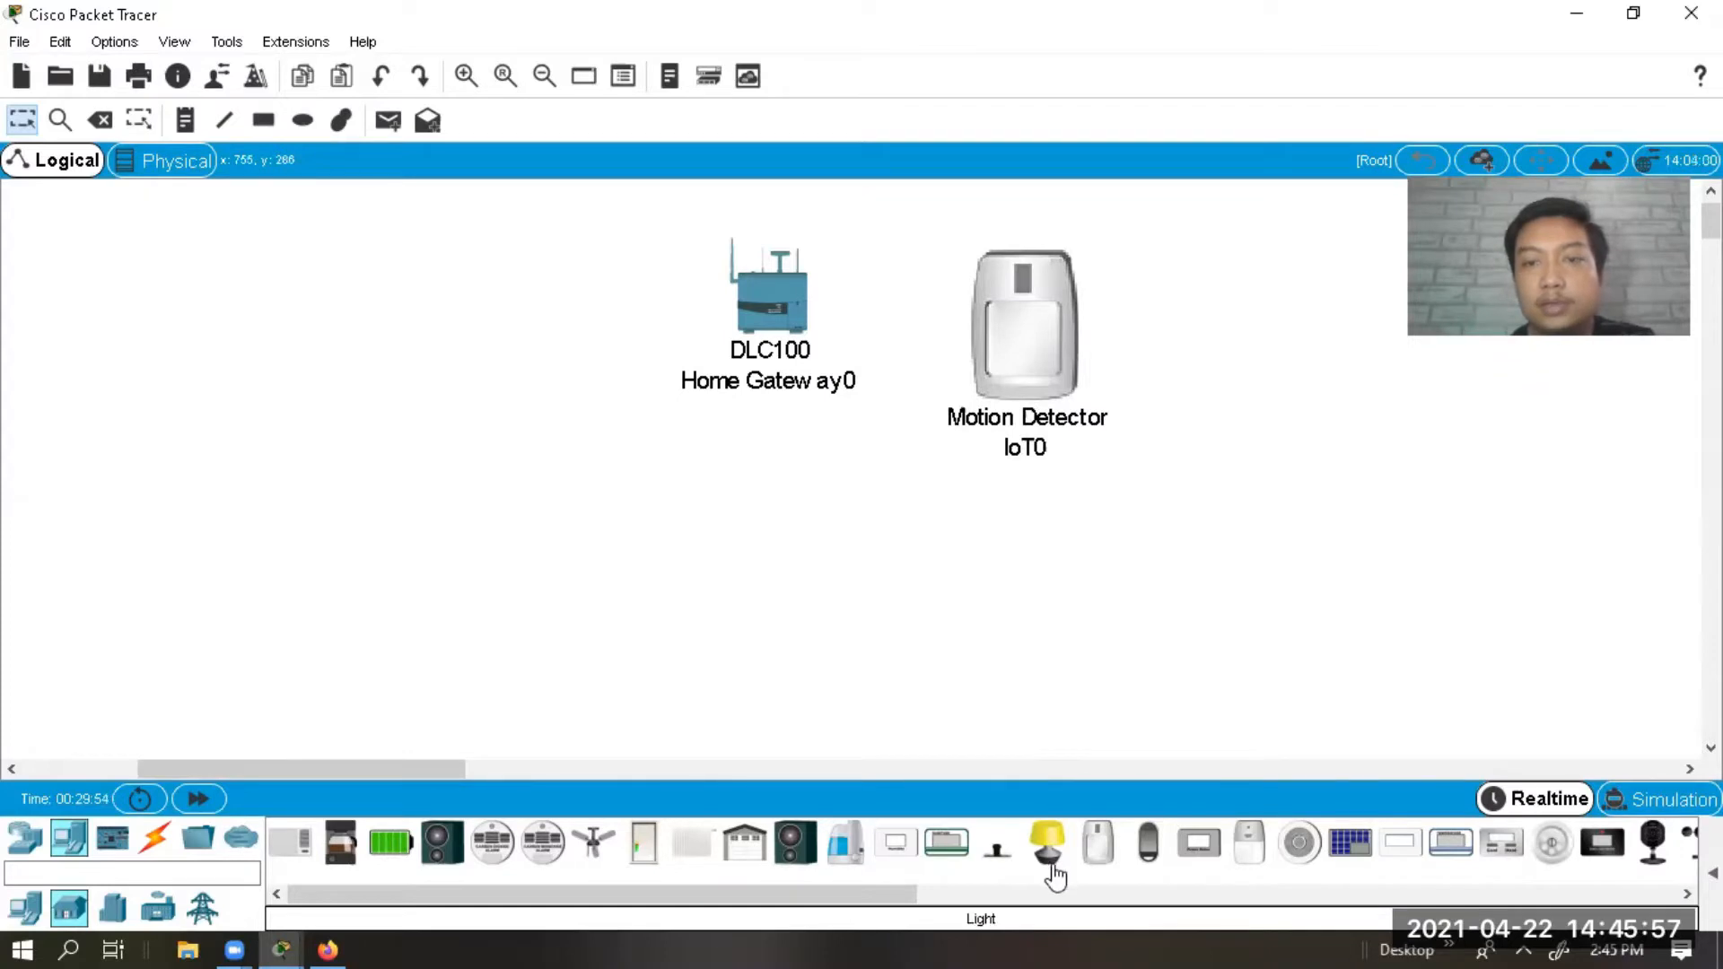
drag(1054, 875, 1021, 548)
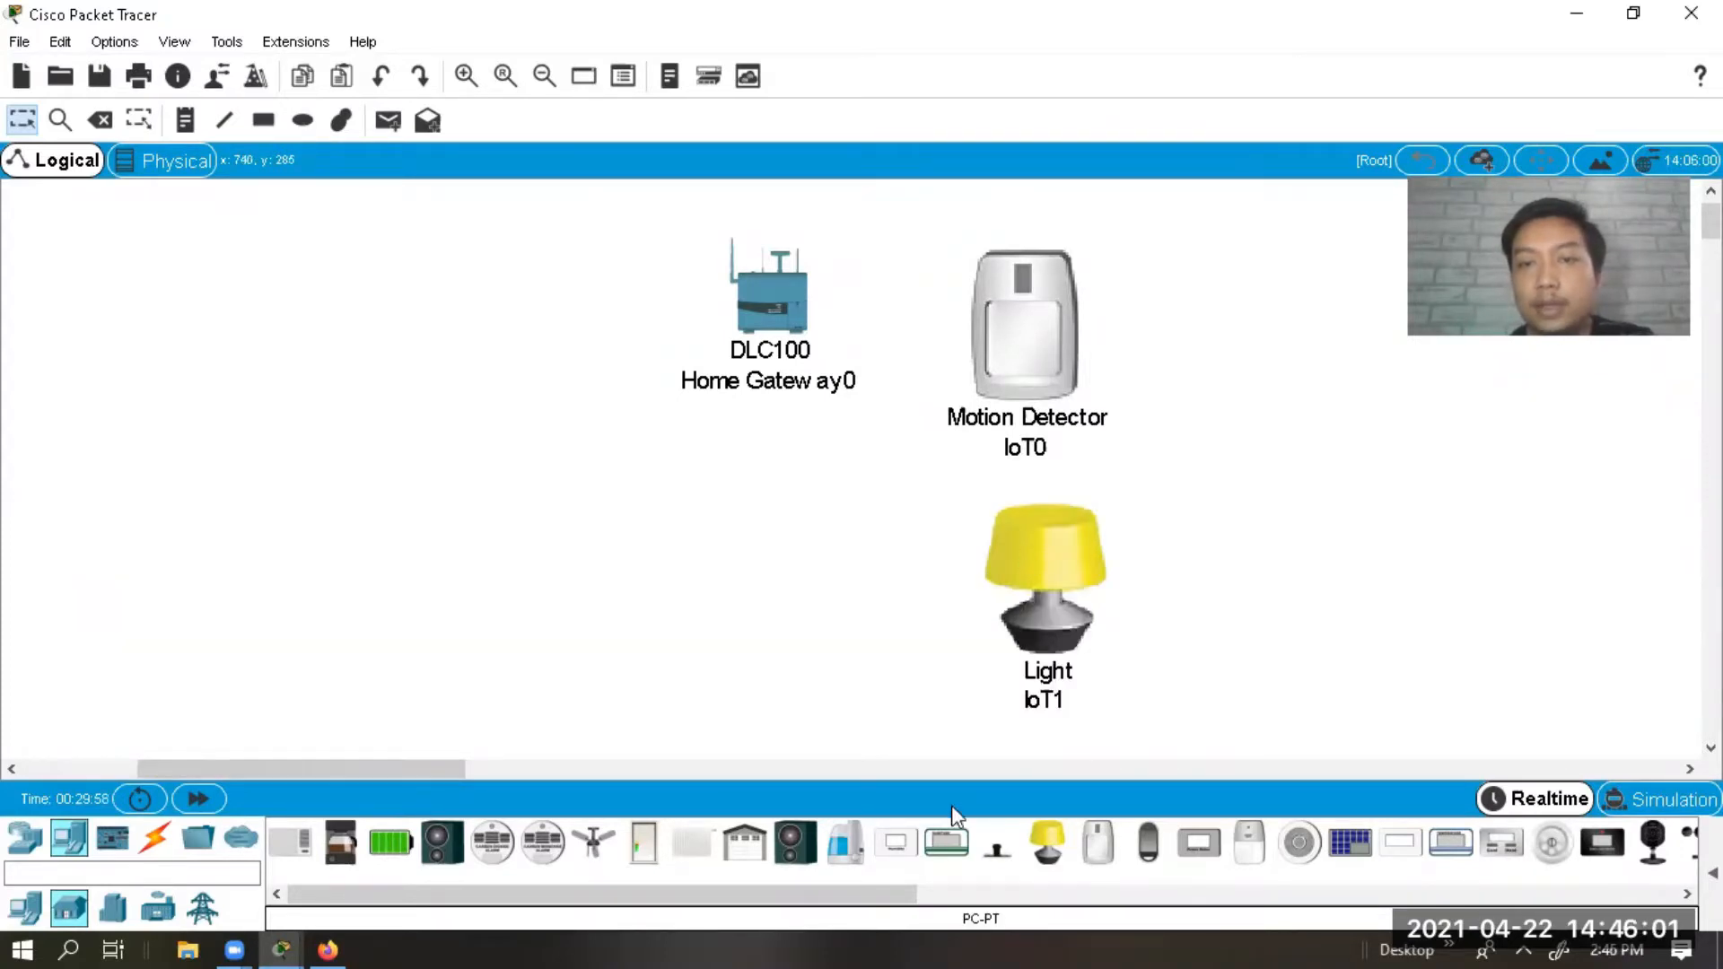
drag(642, 875, 445, 310)
drag(594, 862, 798, 637)
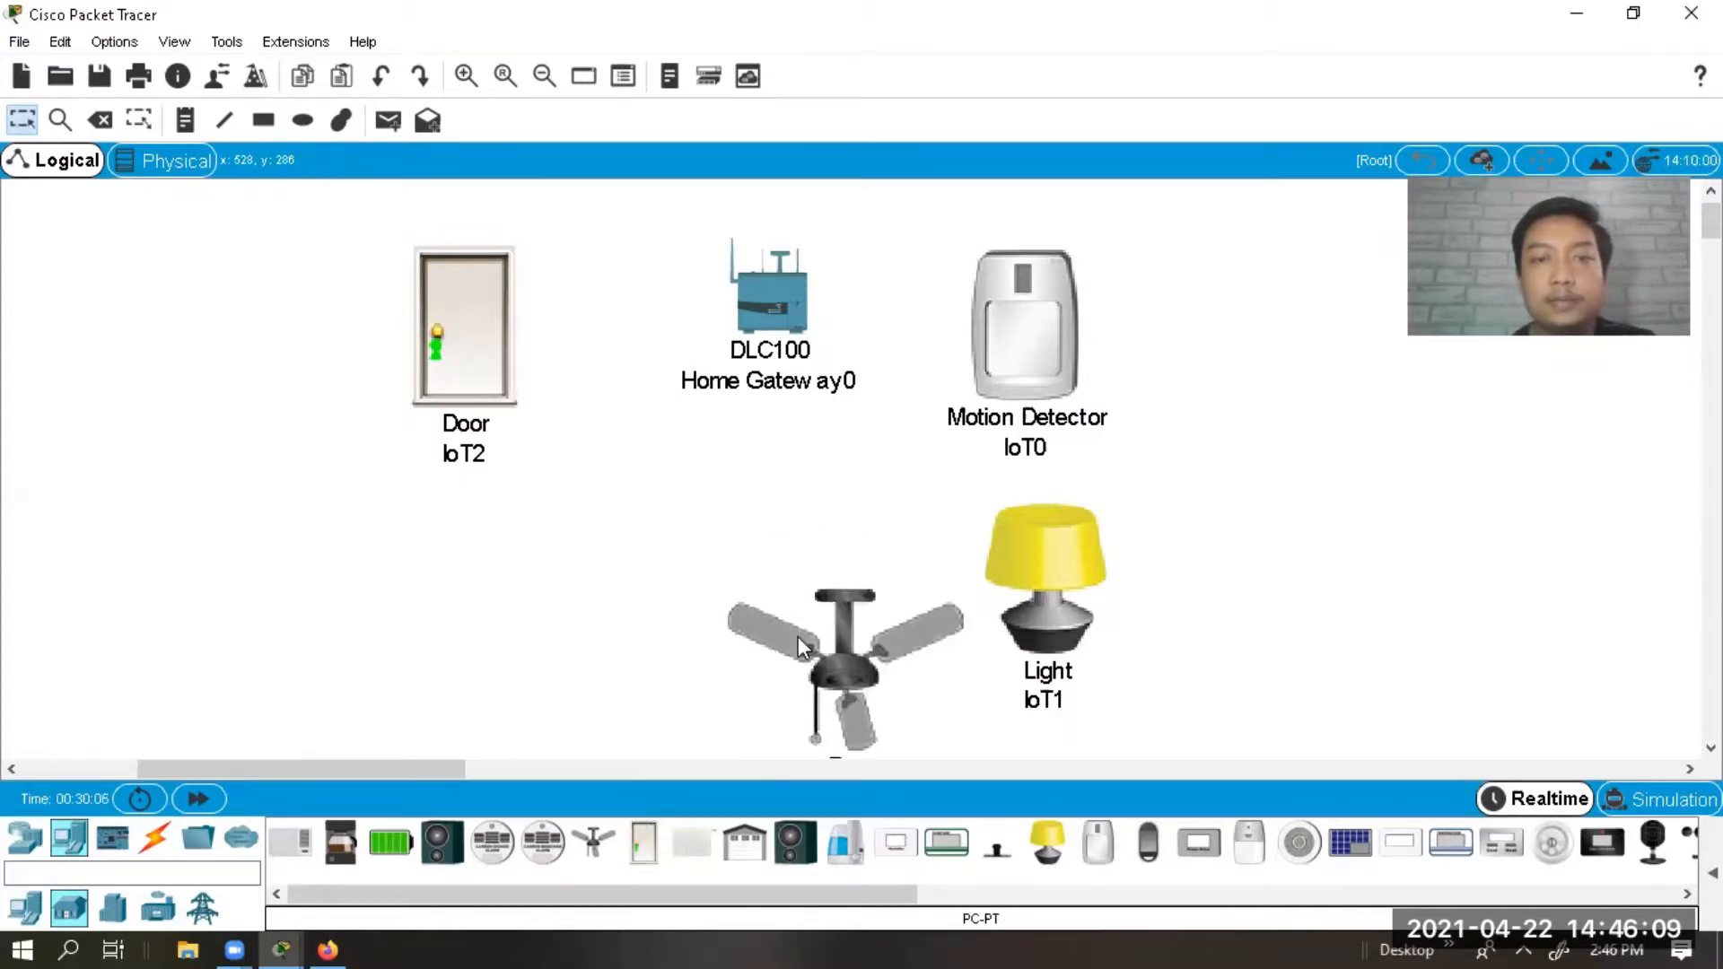
drag(661, 898, 843, 929)
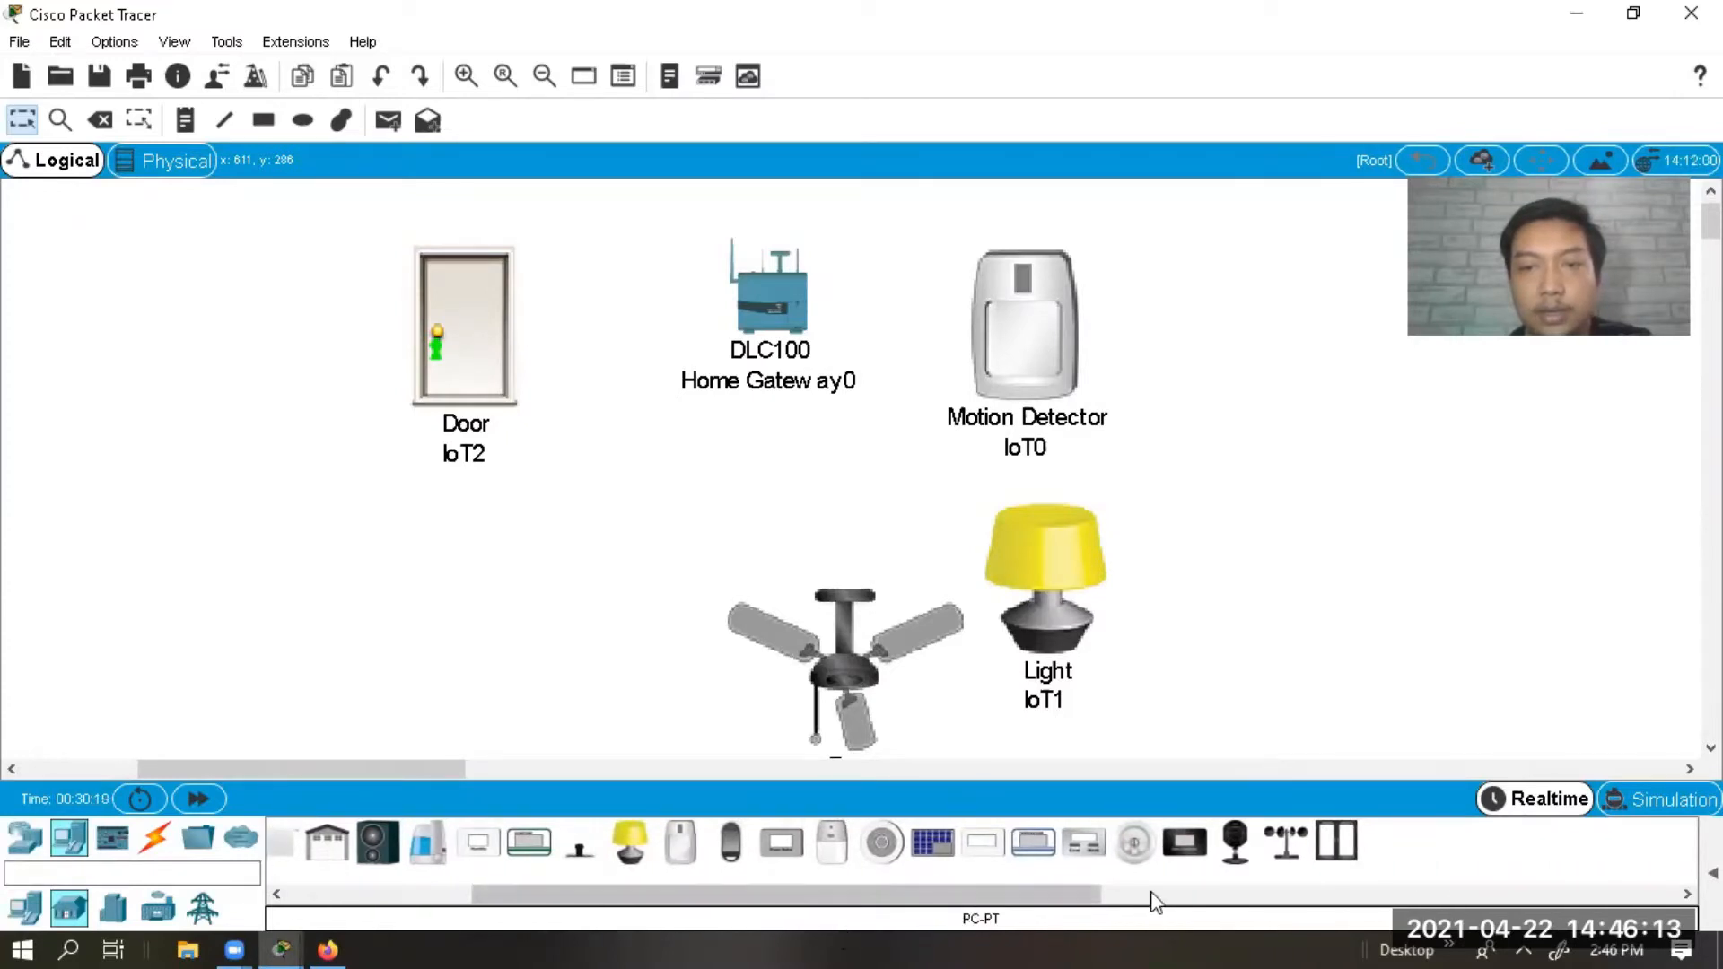
drag(1336, 841, 471, 589)
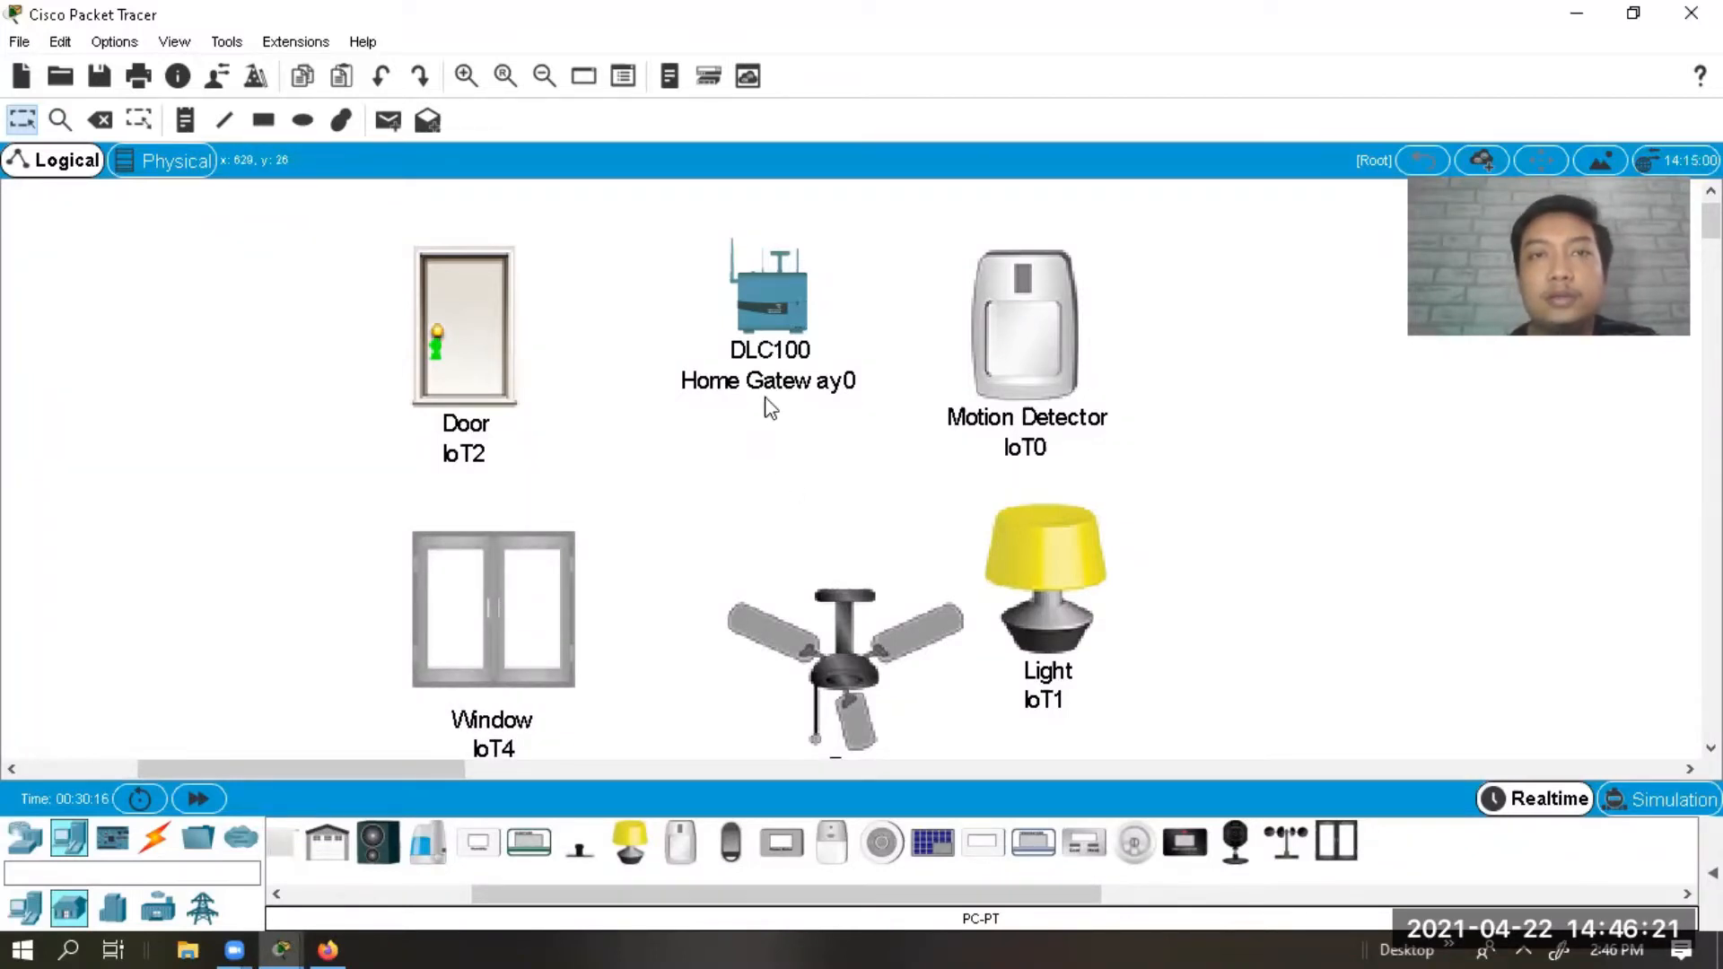
mouse_move(741, 323)
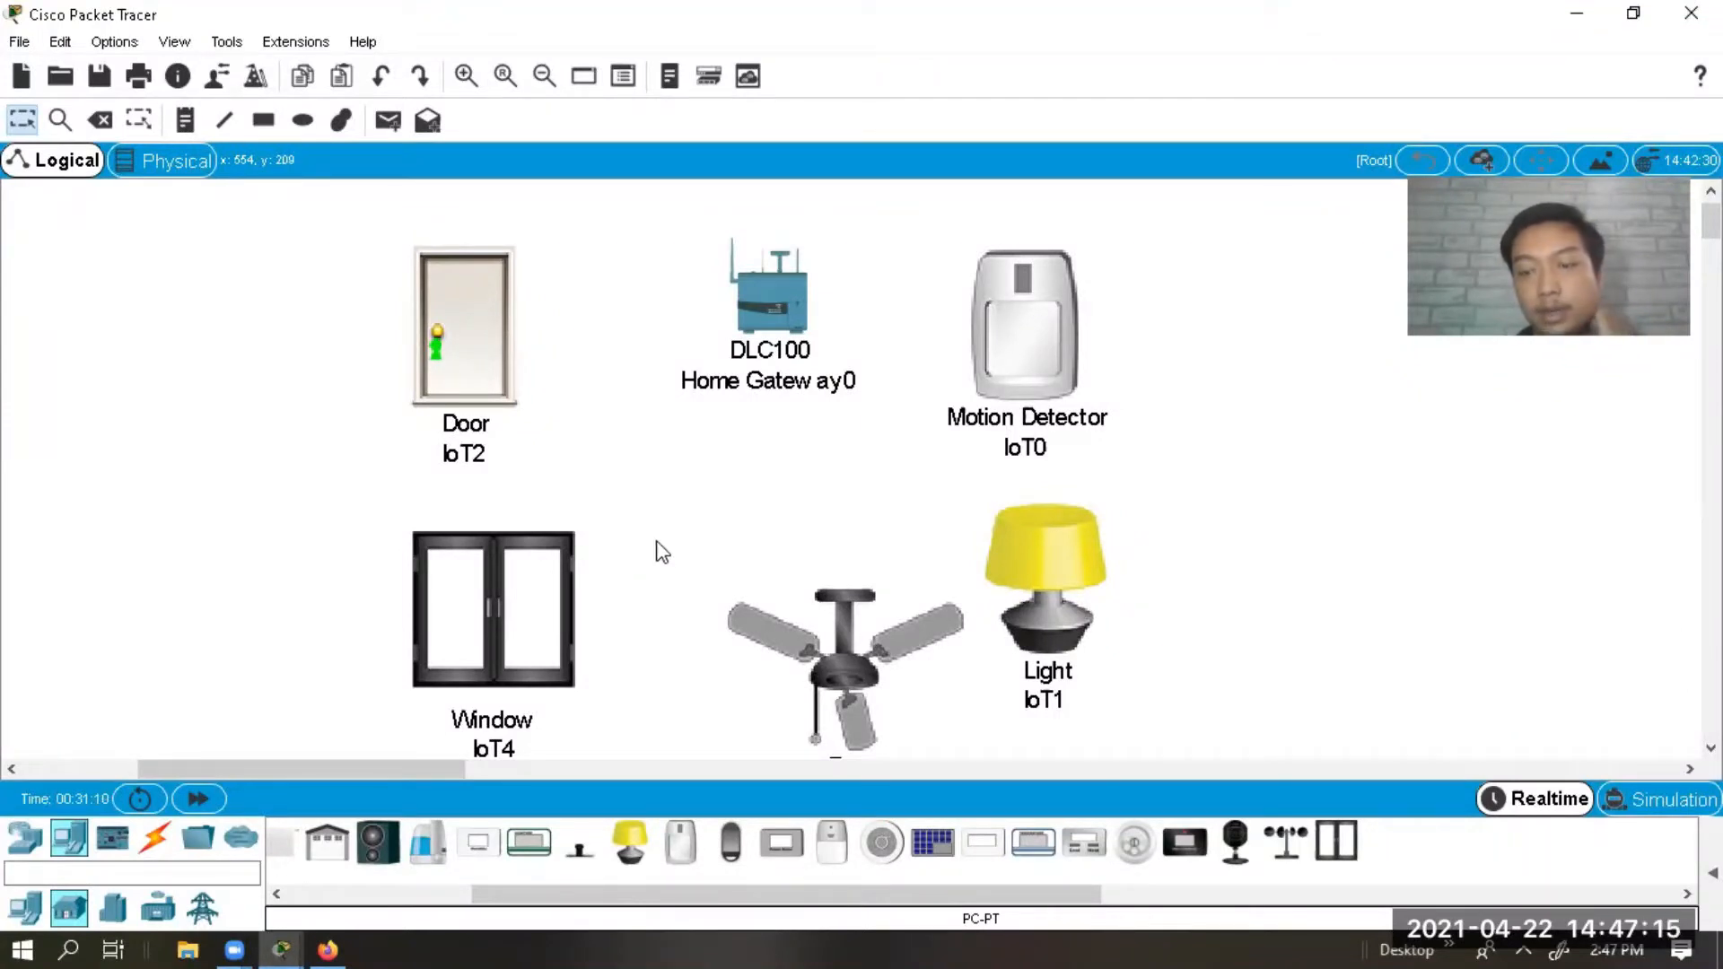
Set Home Gateway0's wireless authentication to WPA2-PSK with a pass phrase, then close it.
click(761, 337)
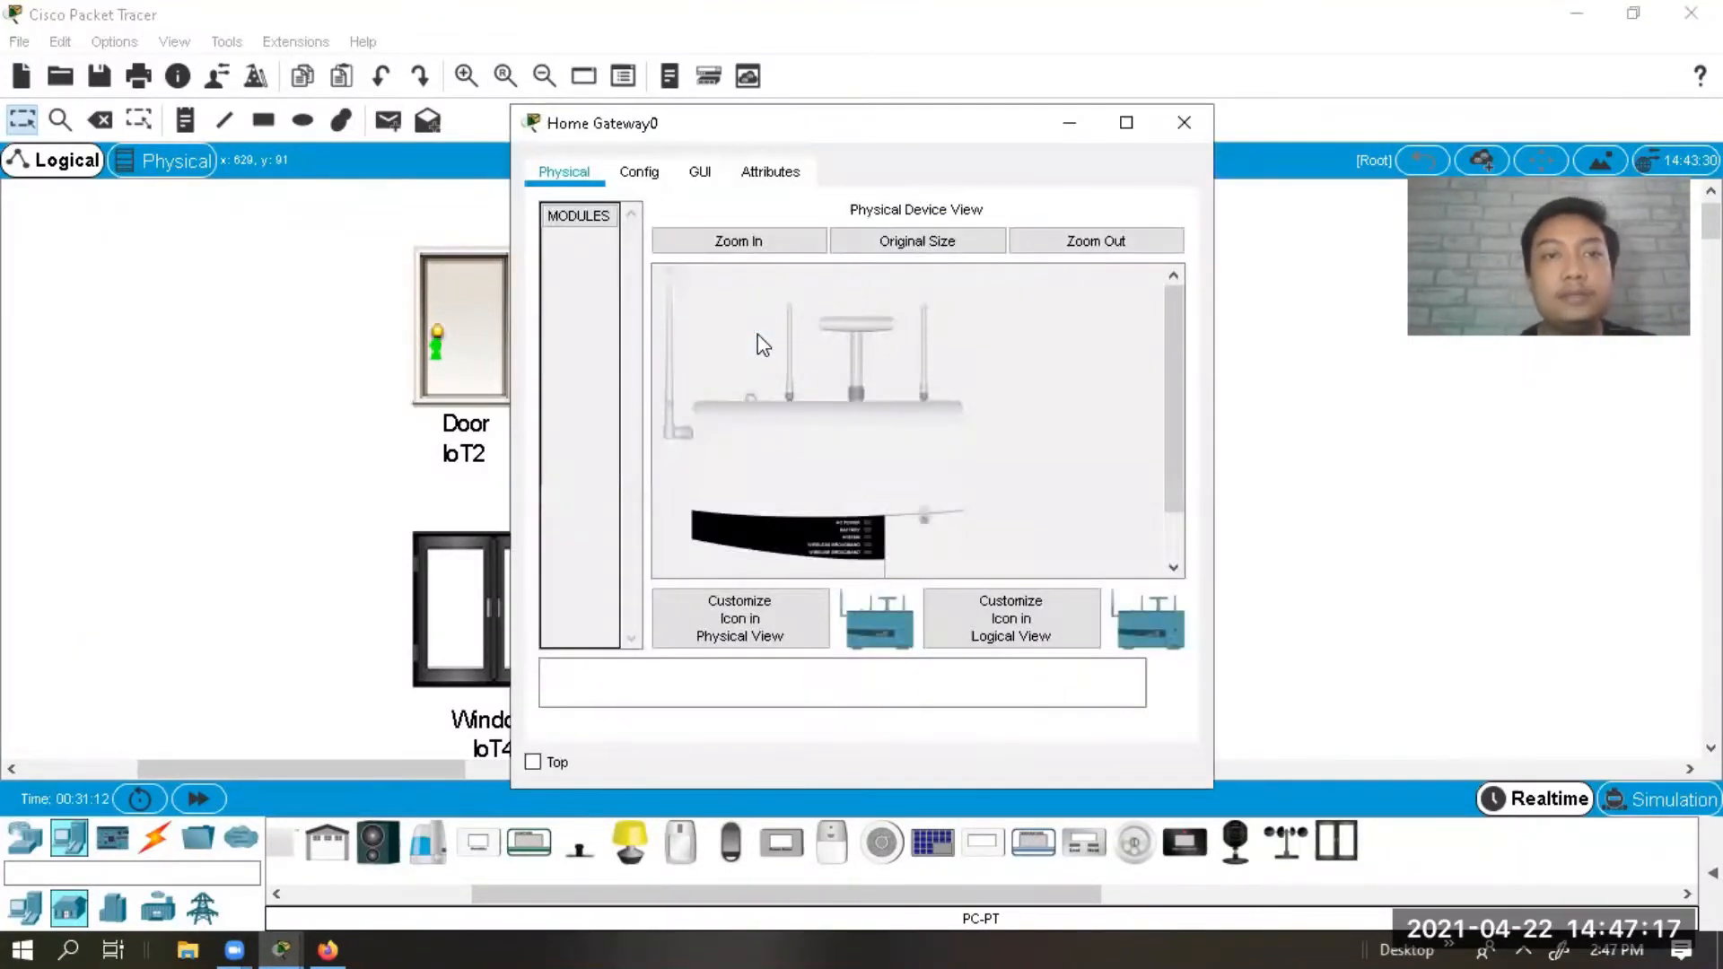
click(658, 176)
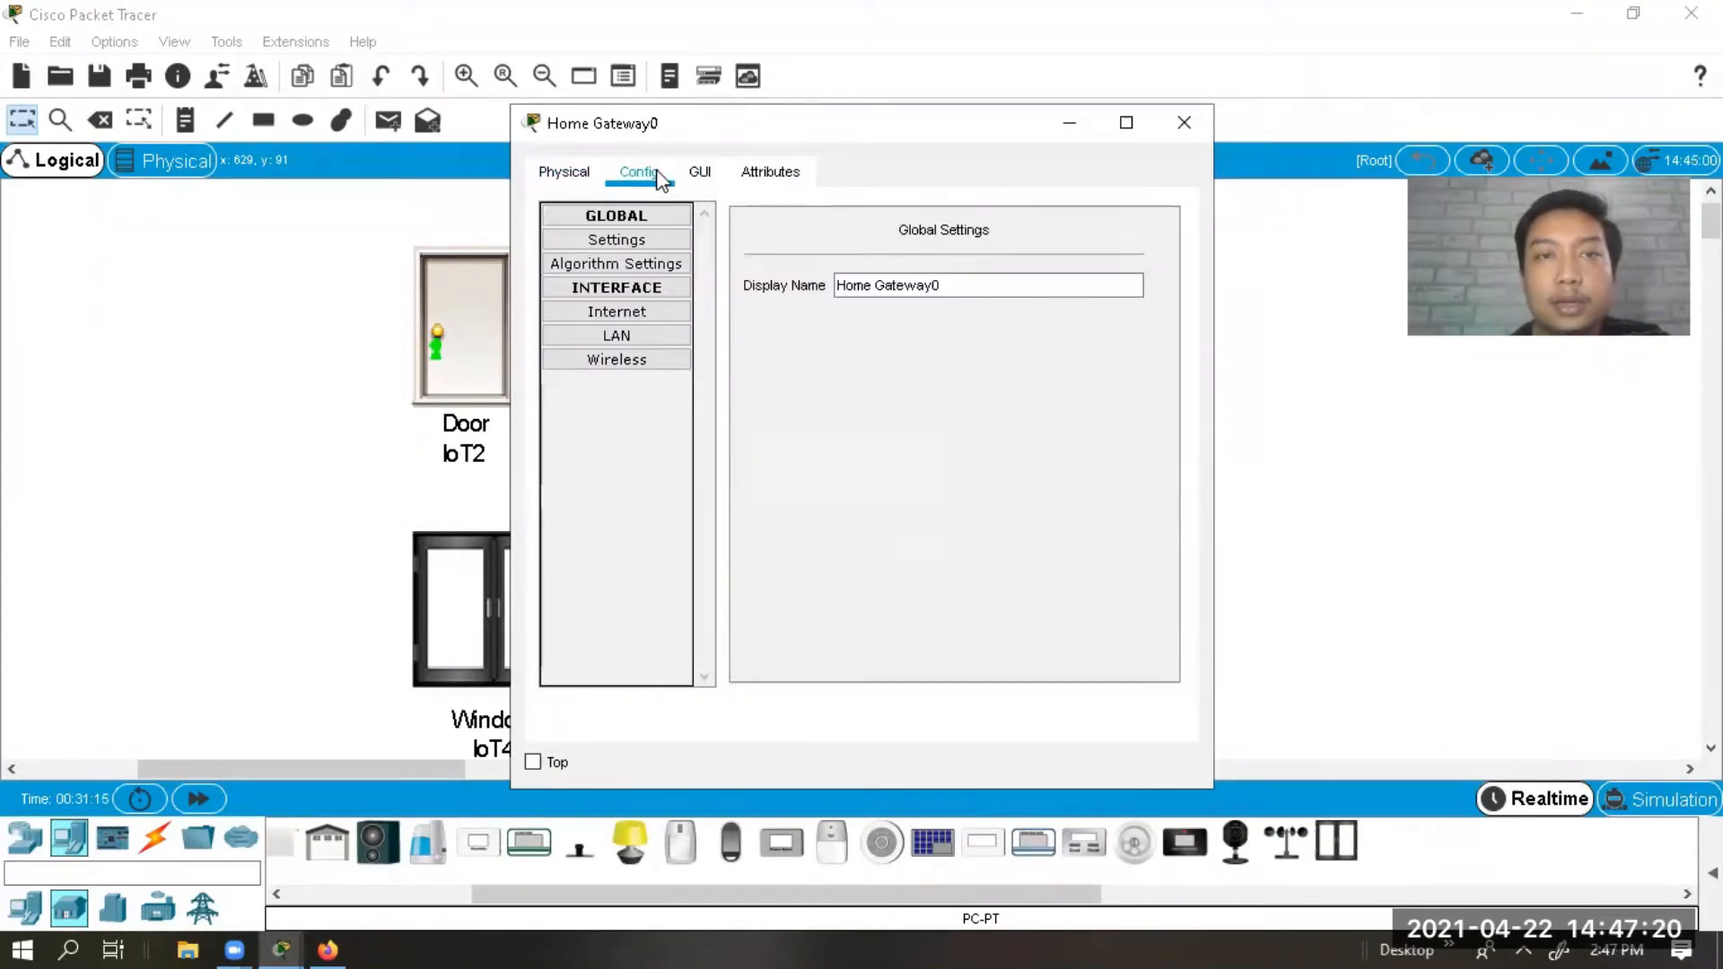
click(646, 368)
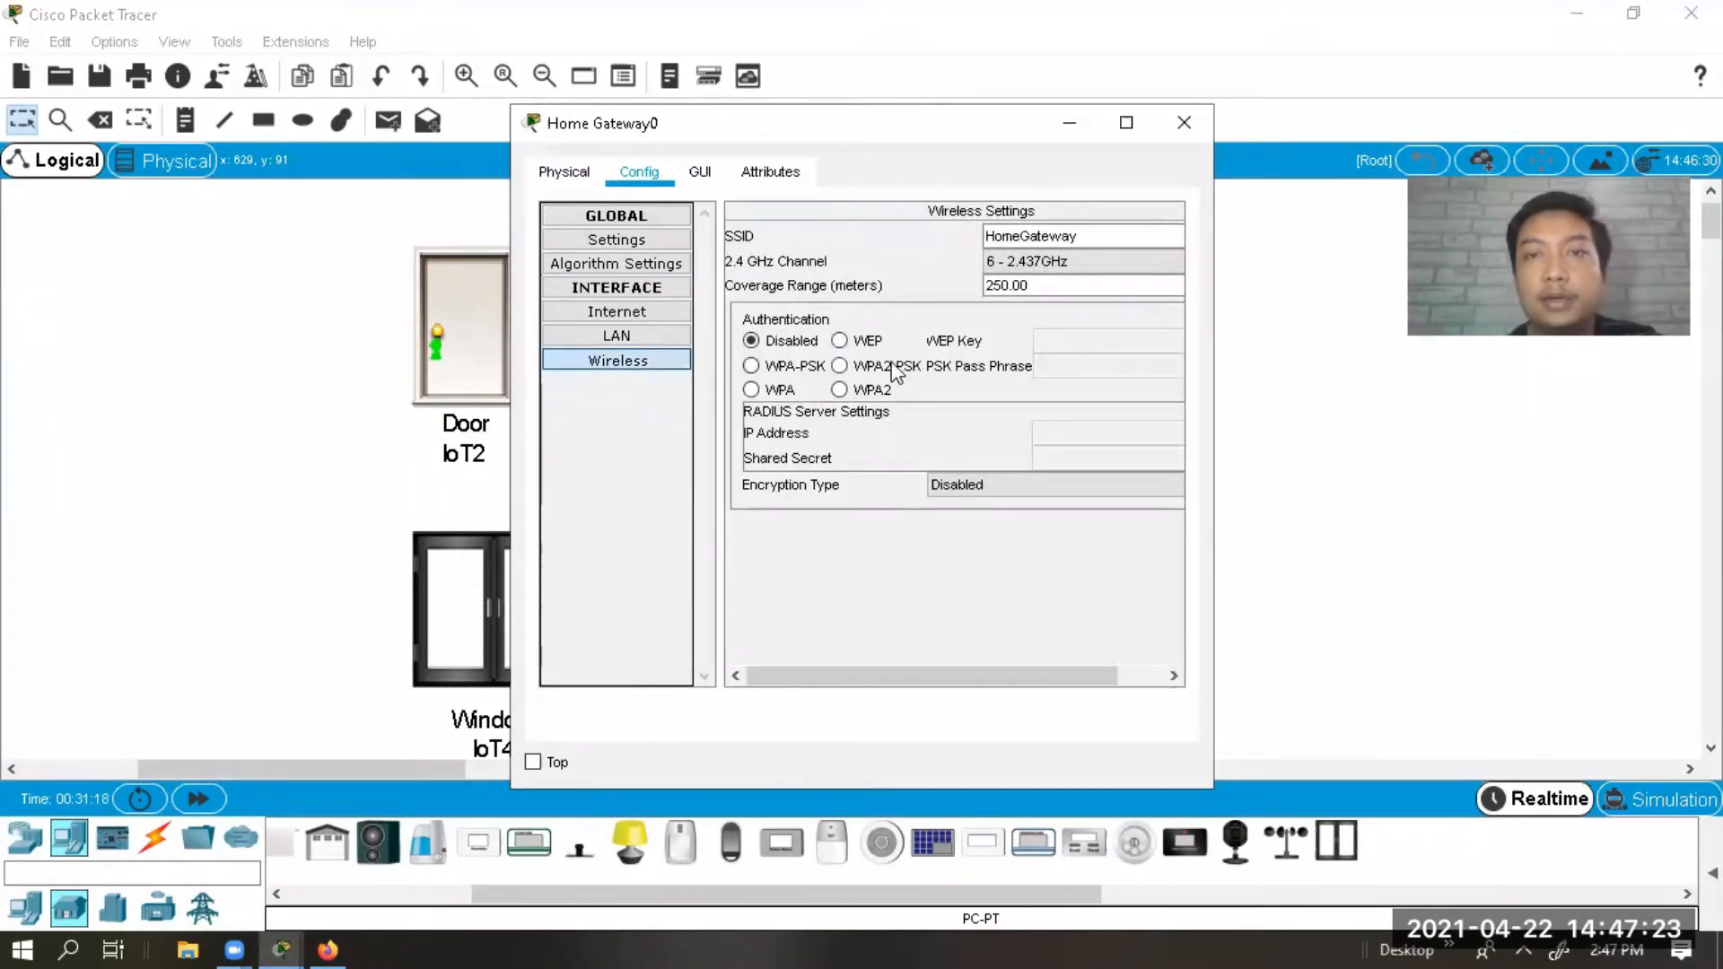
drag(1215, 389, 1406, 372)
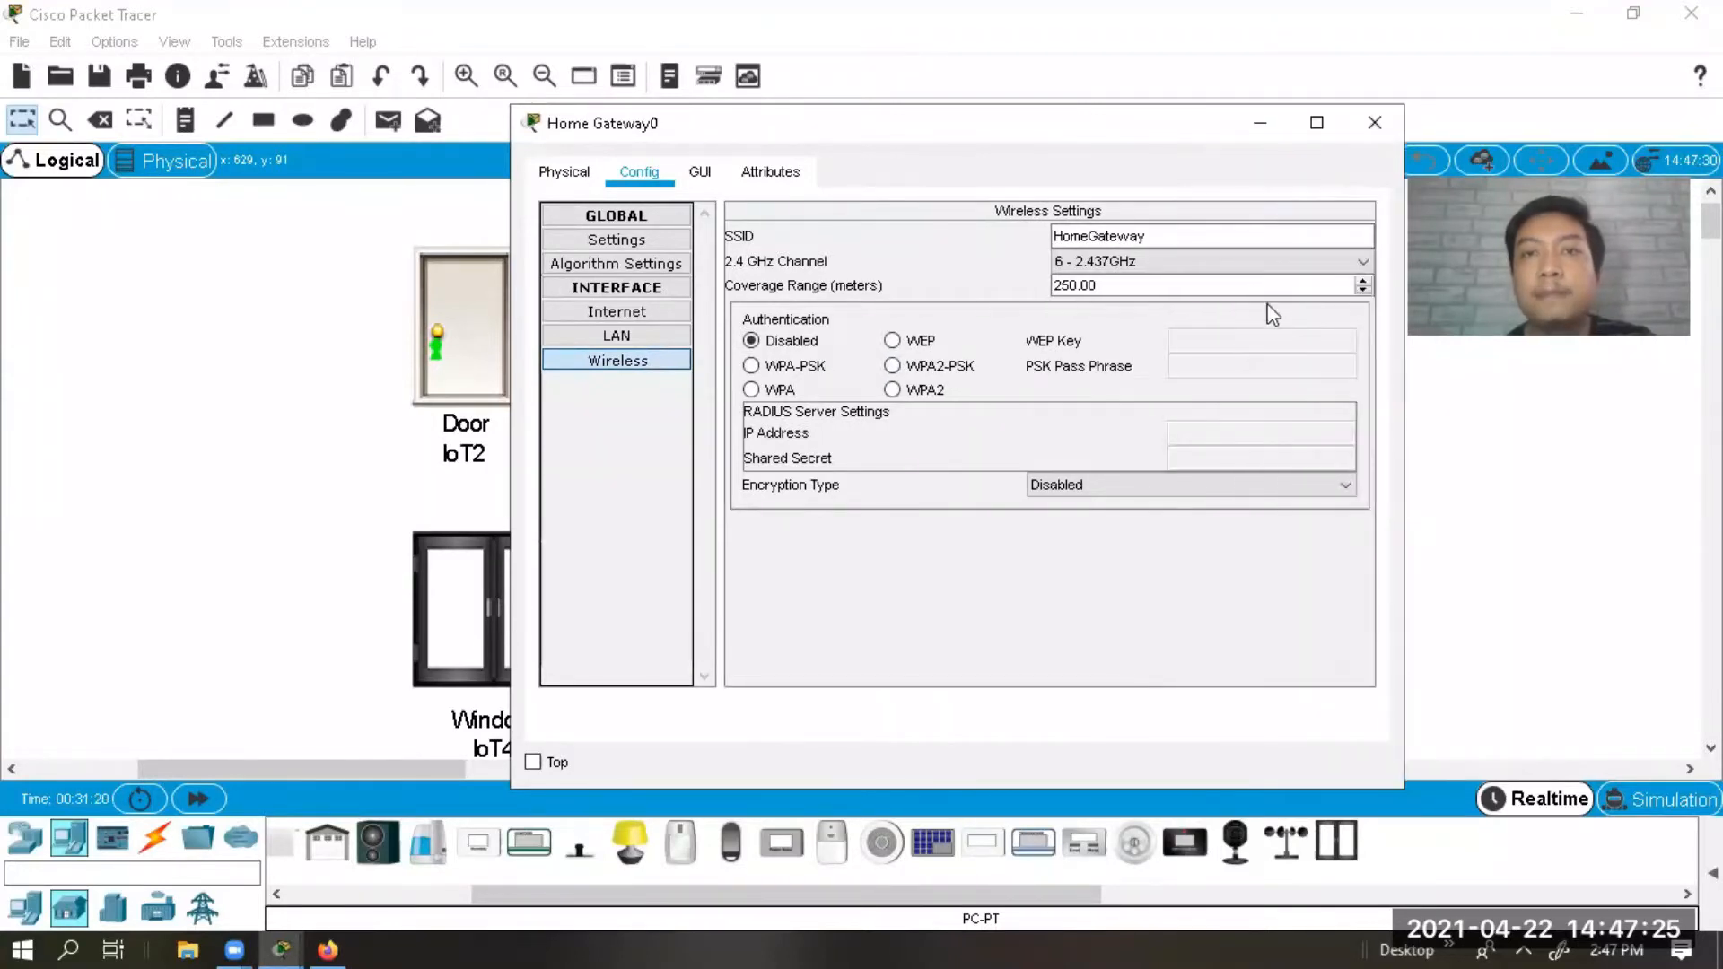
click(1151, 235)
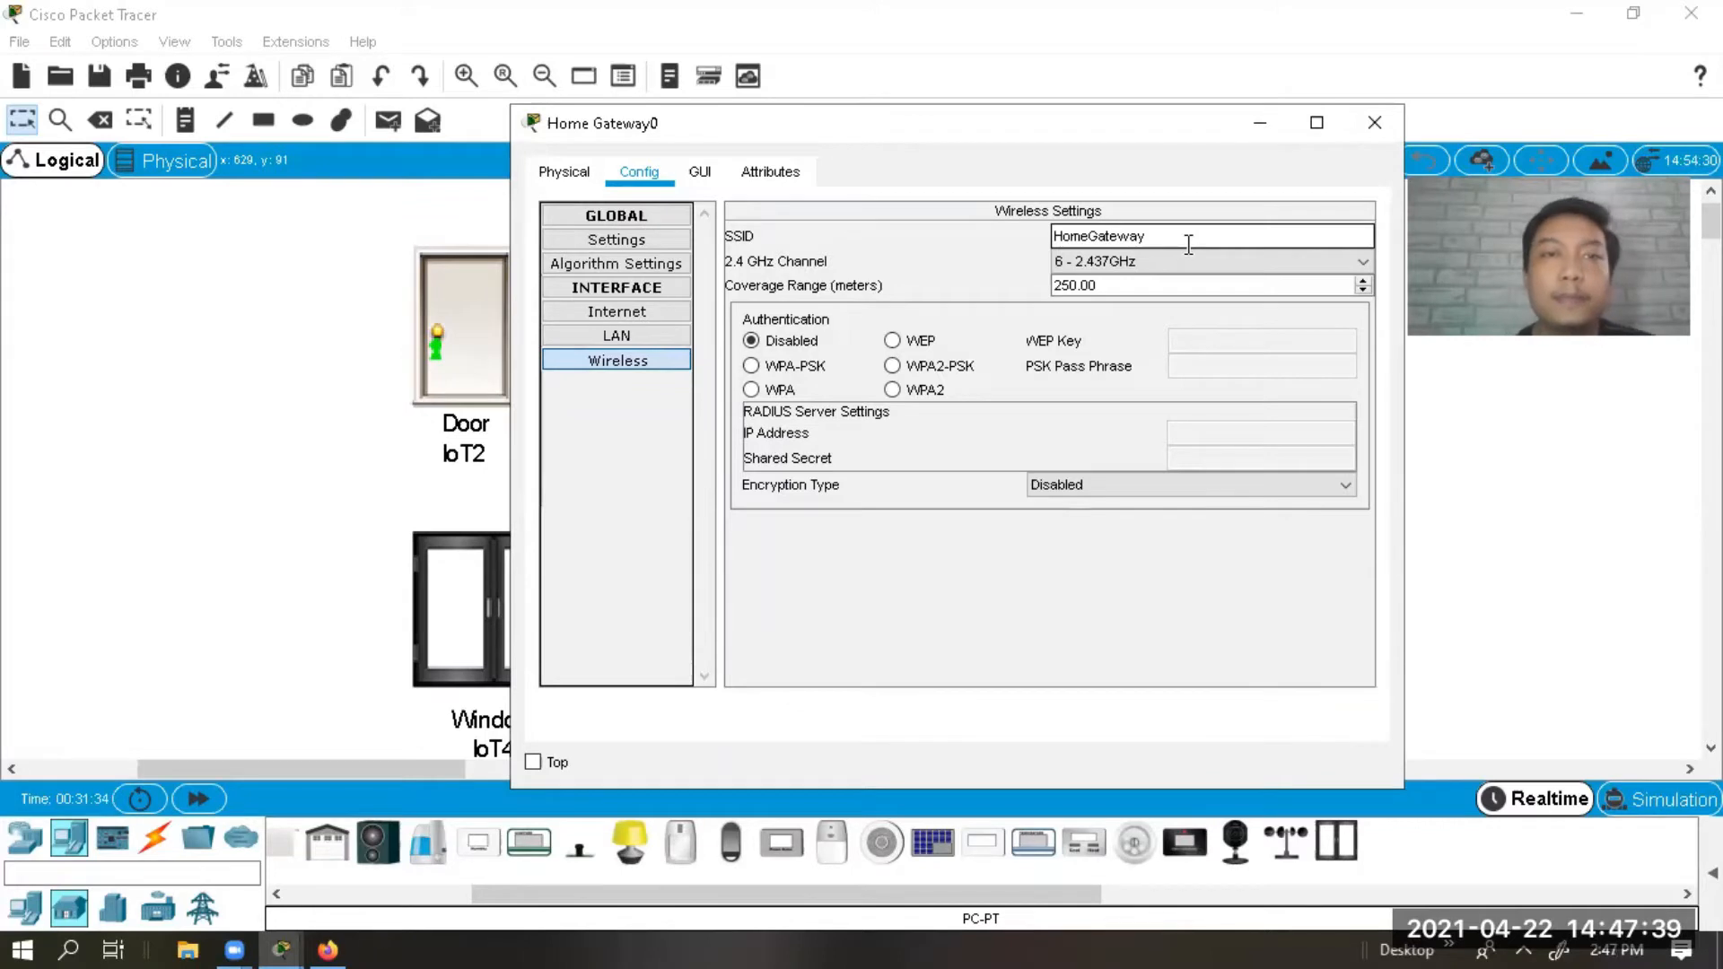
click(821, 363)
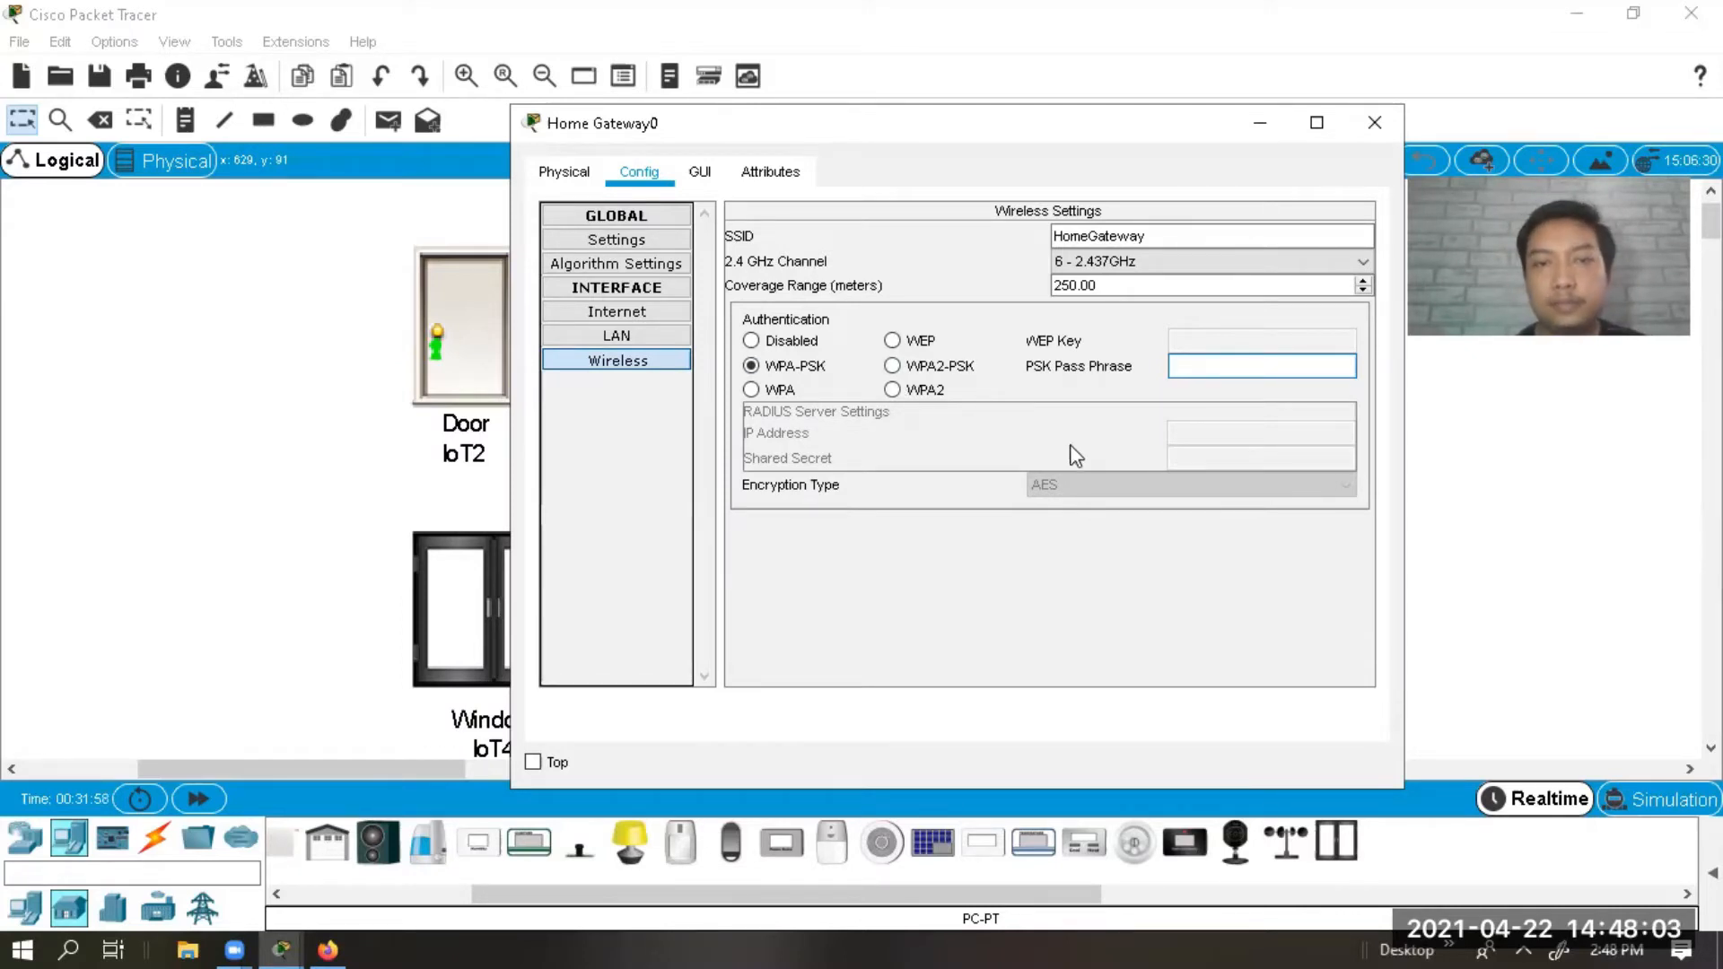
click(967, 366)
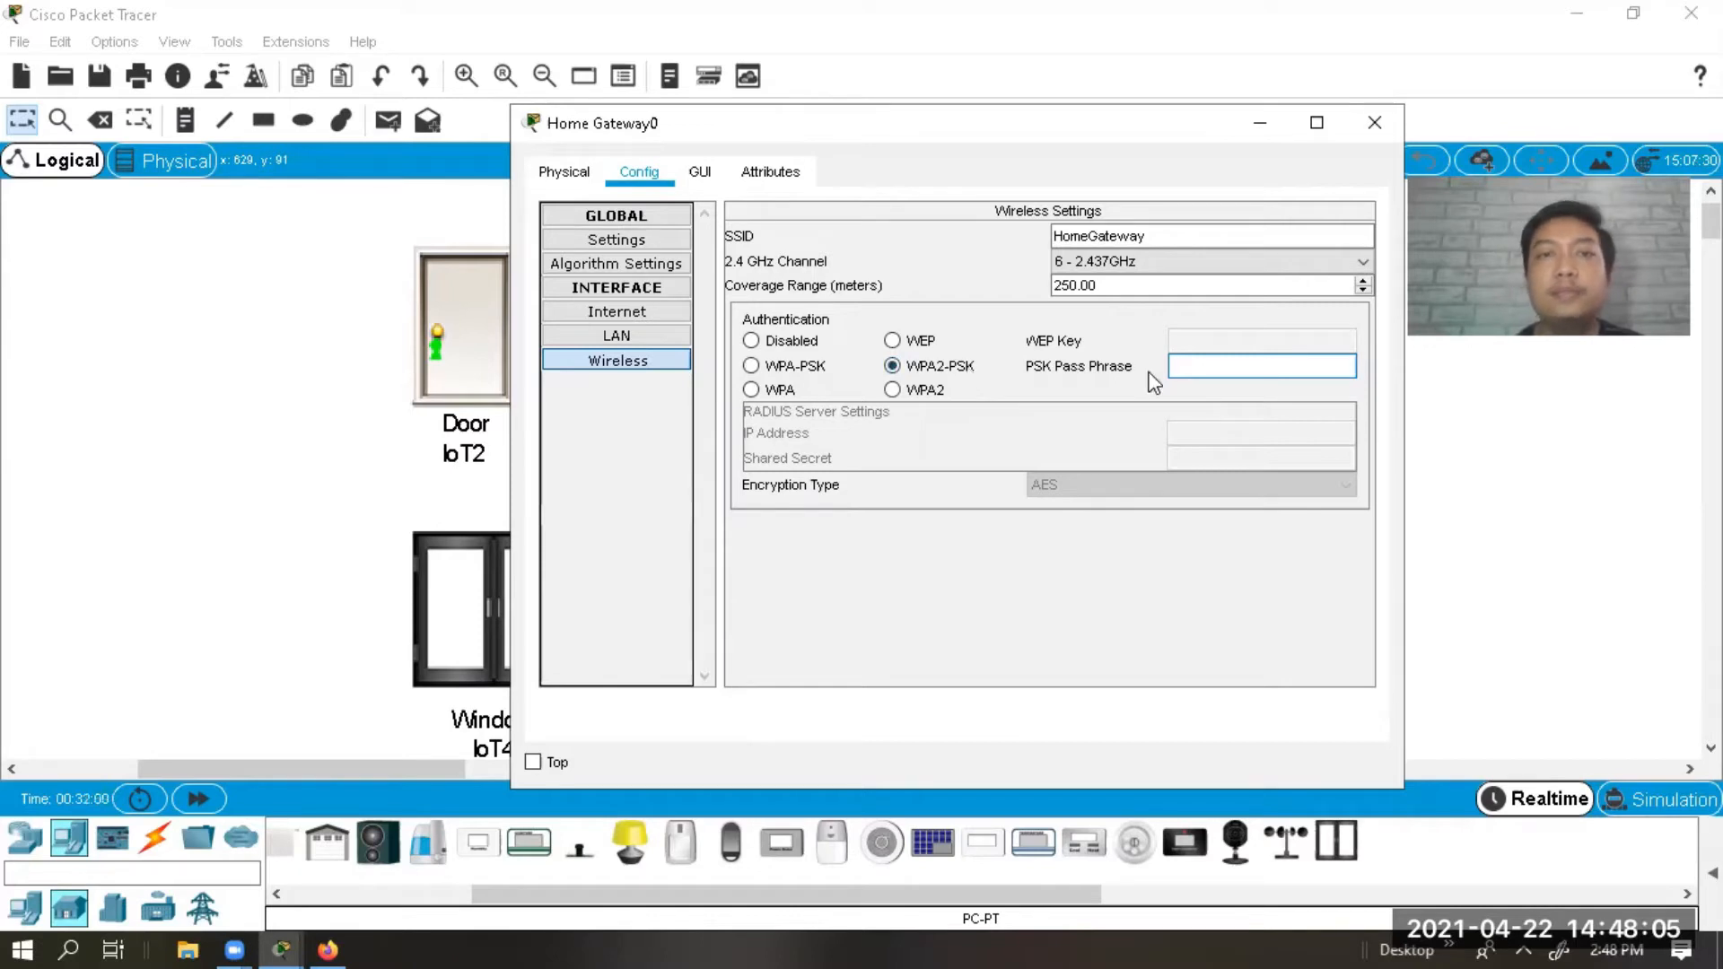
click(1217, 366)
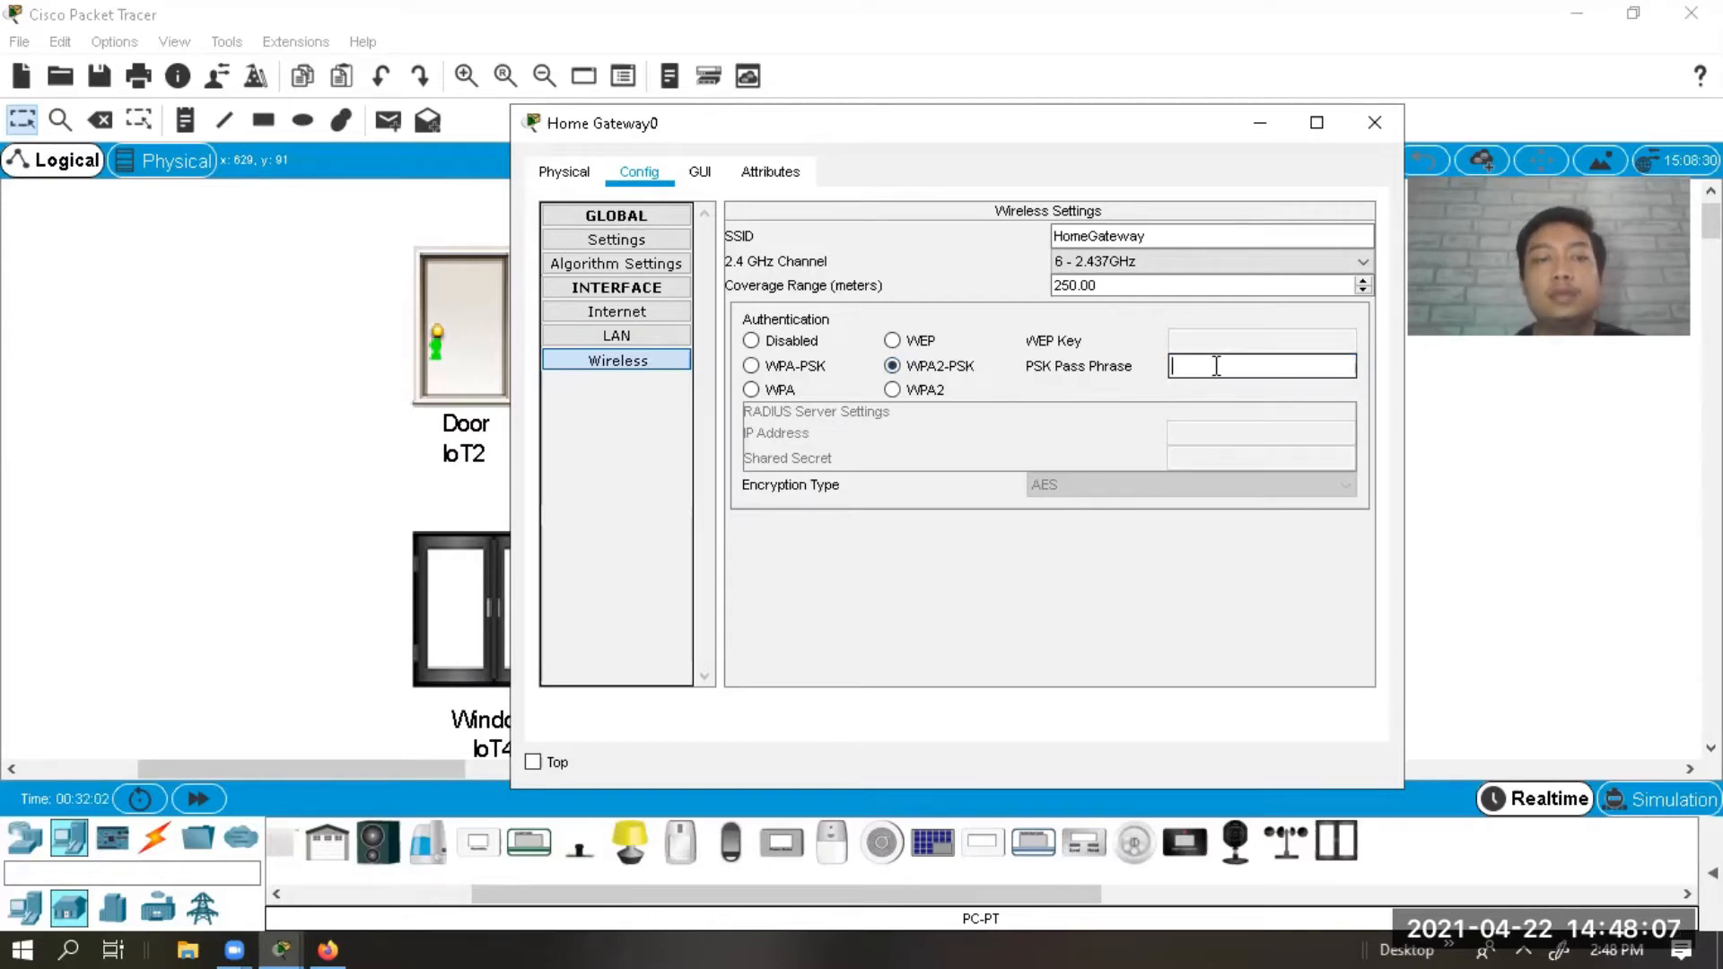
text(1234)
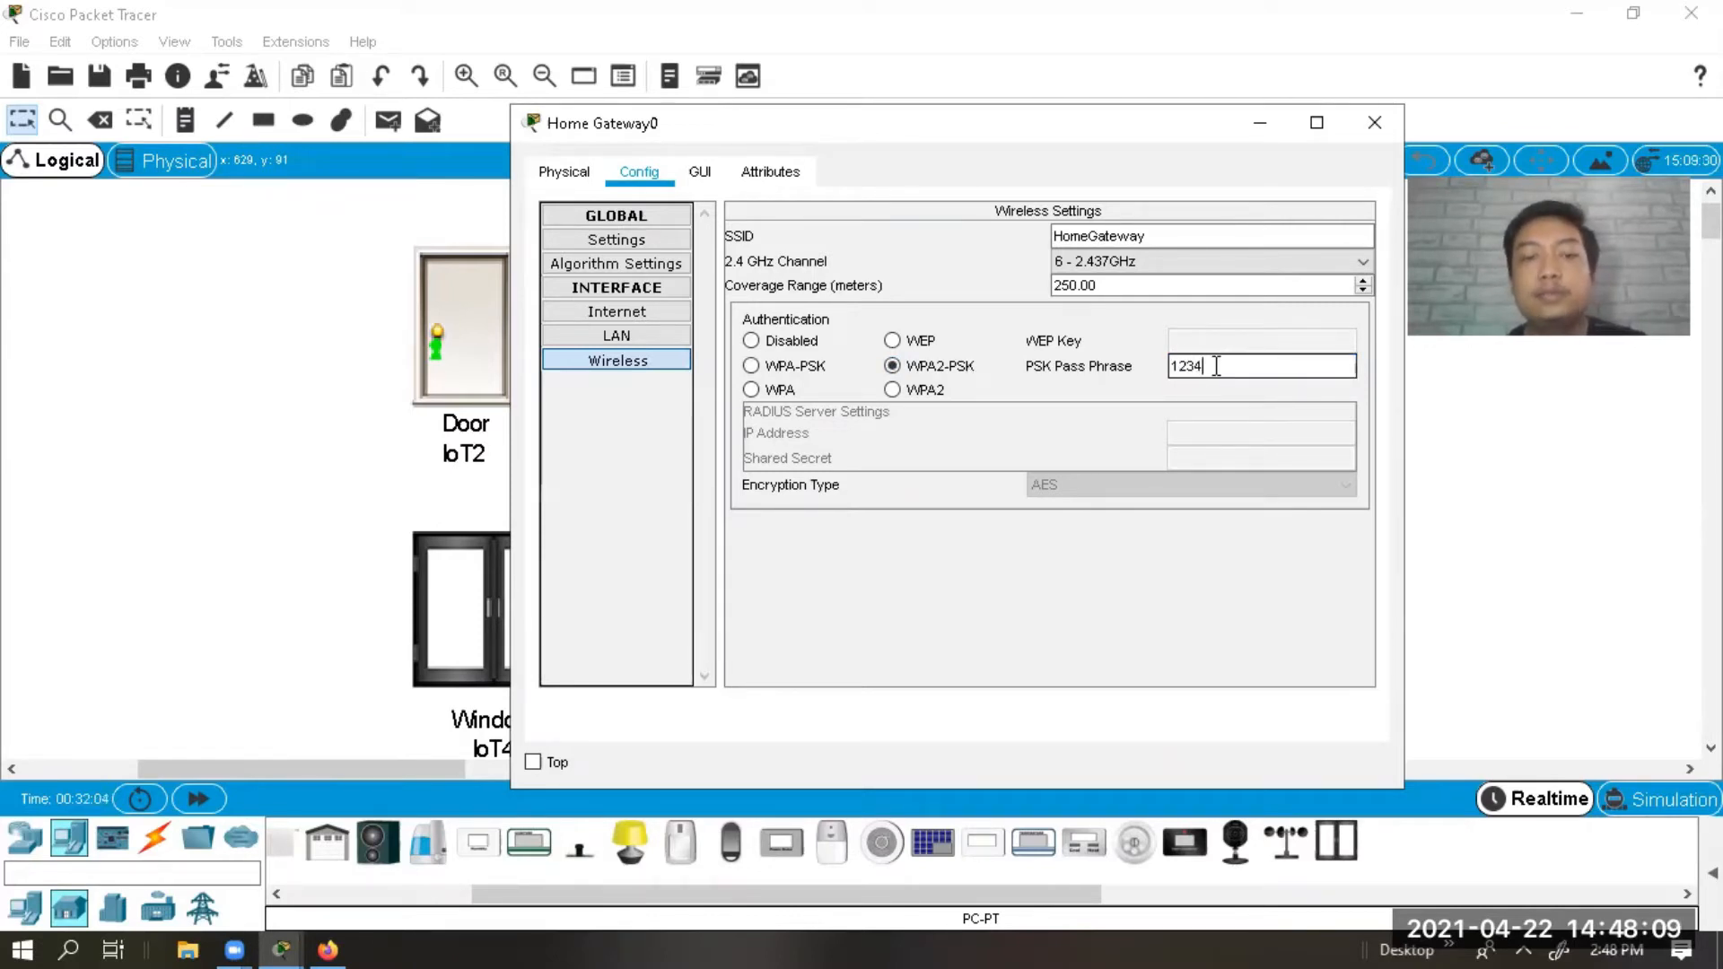
text(5678)
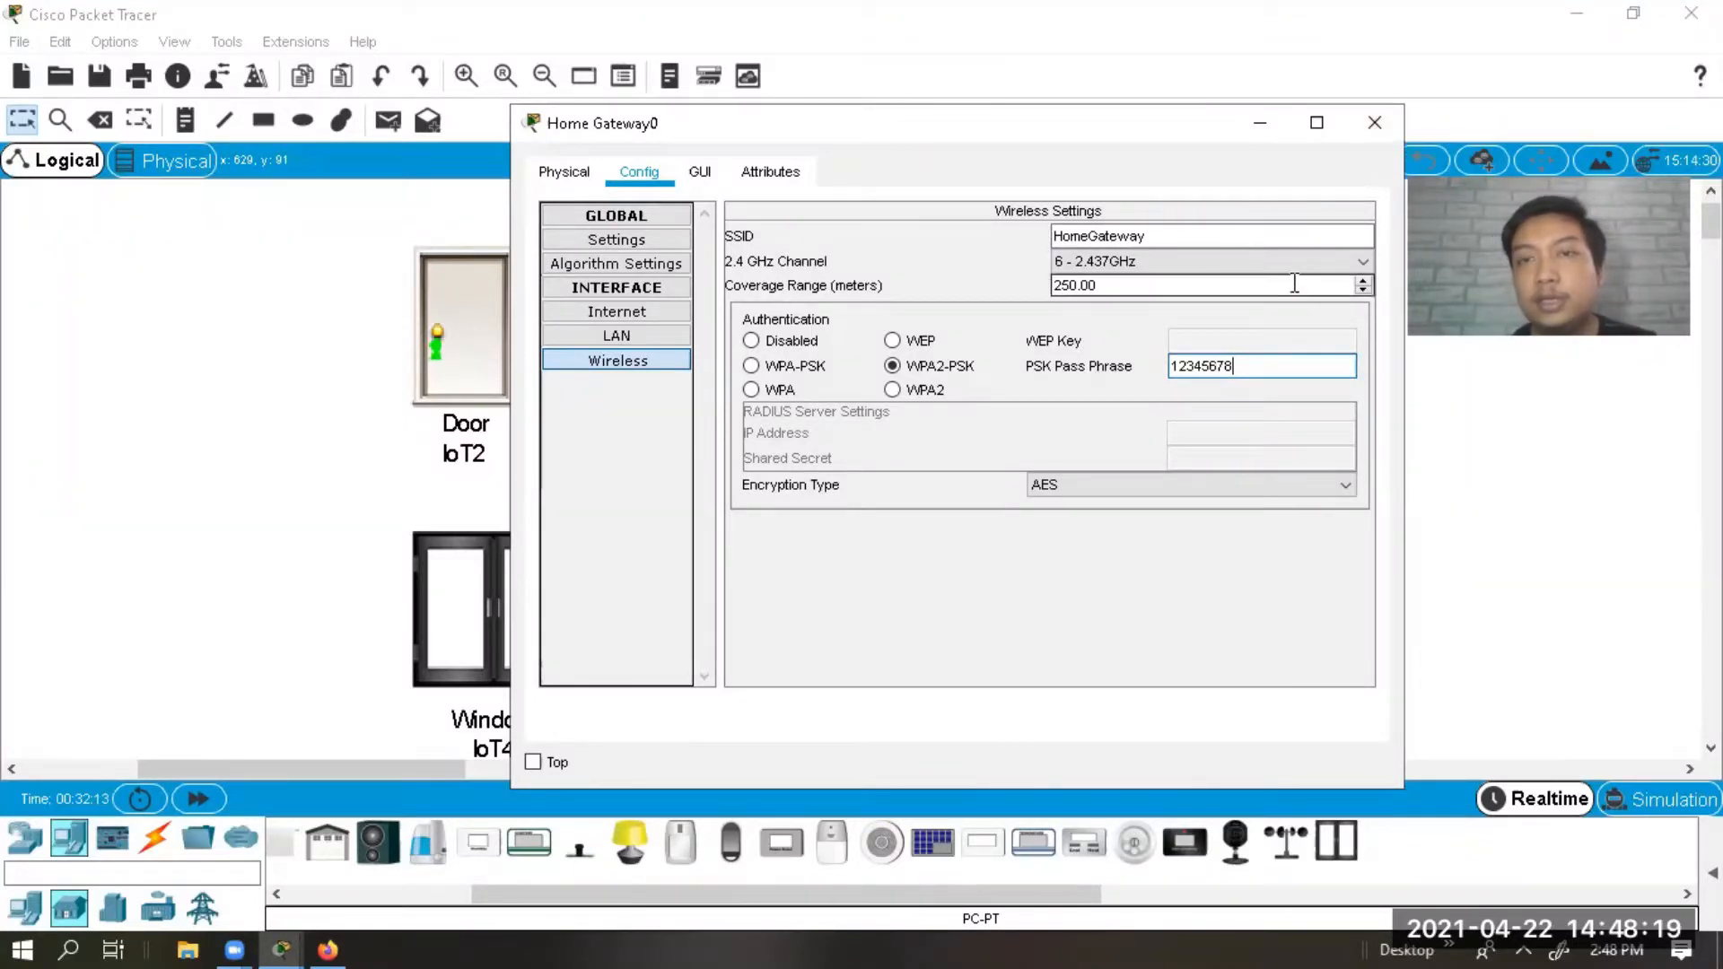
click(1371, 128)
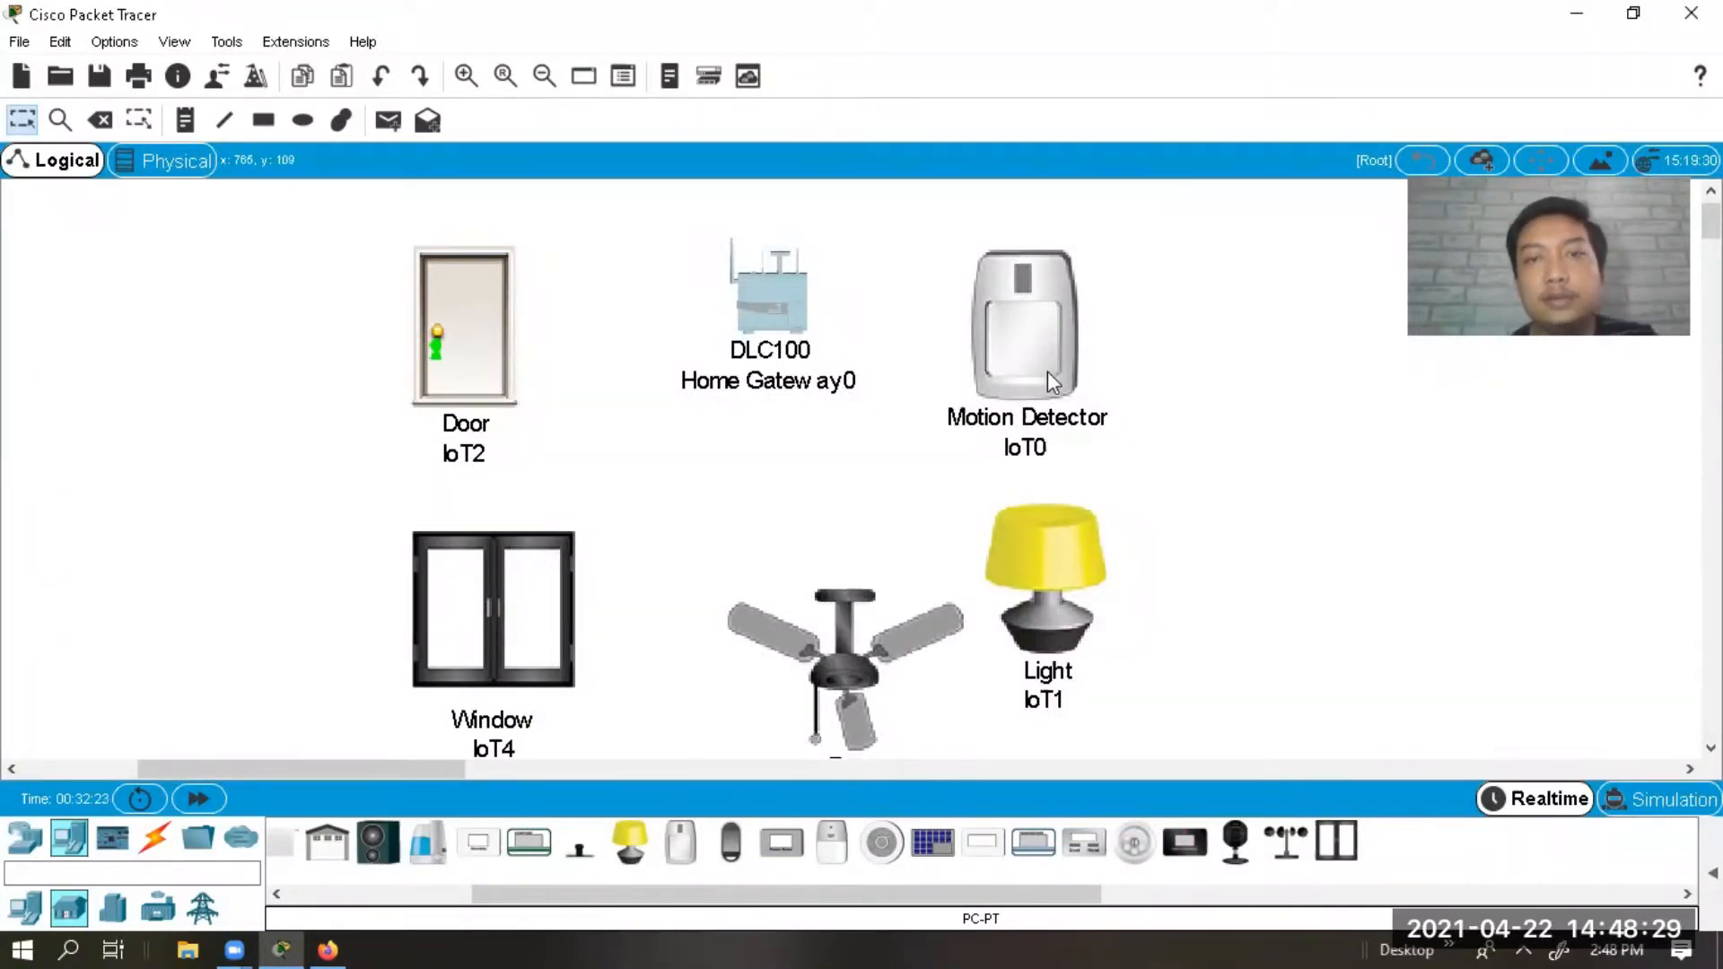
Open Motion Detector IoT0's Advanced I/O Config and expand the Network Adapter 2 list.
mouse_move(1050, 362)
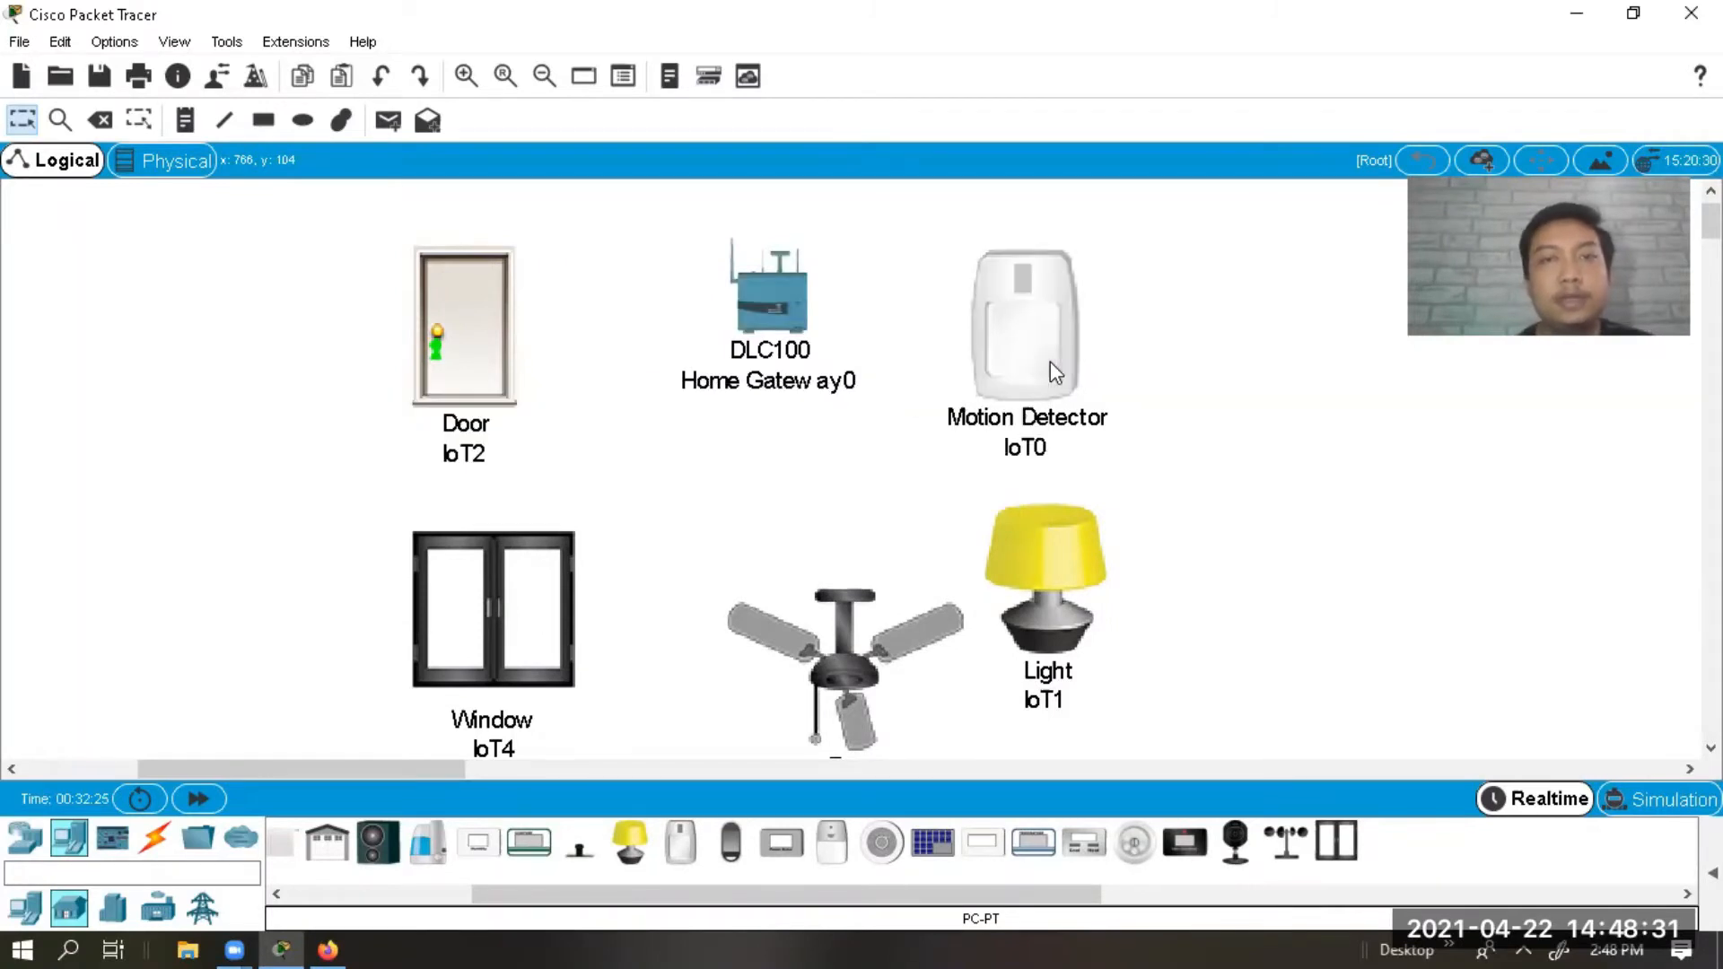
click(1050, 362)
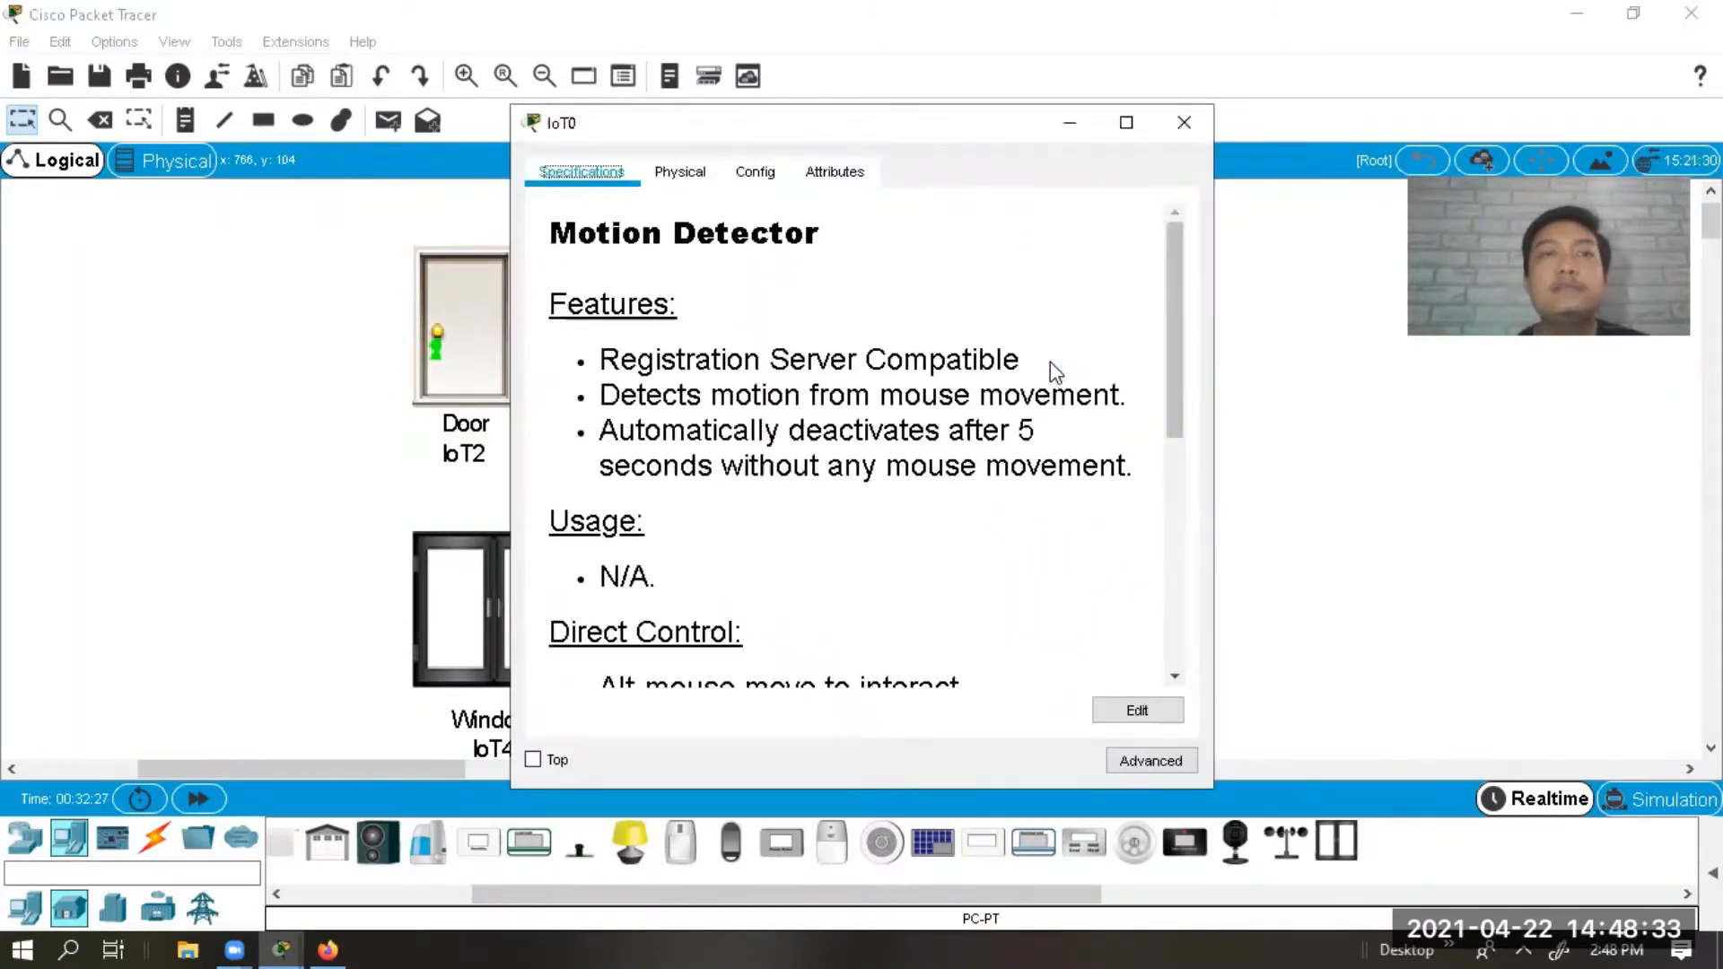
click(706, 178)
click(754, 173)
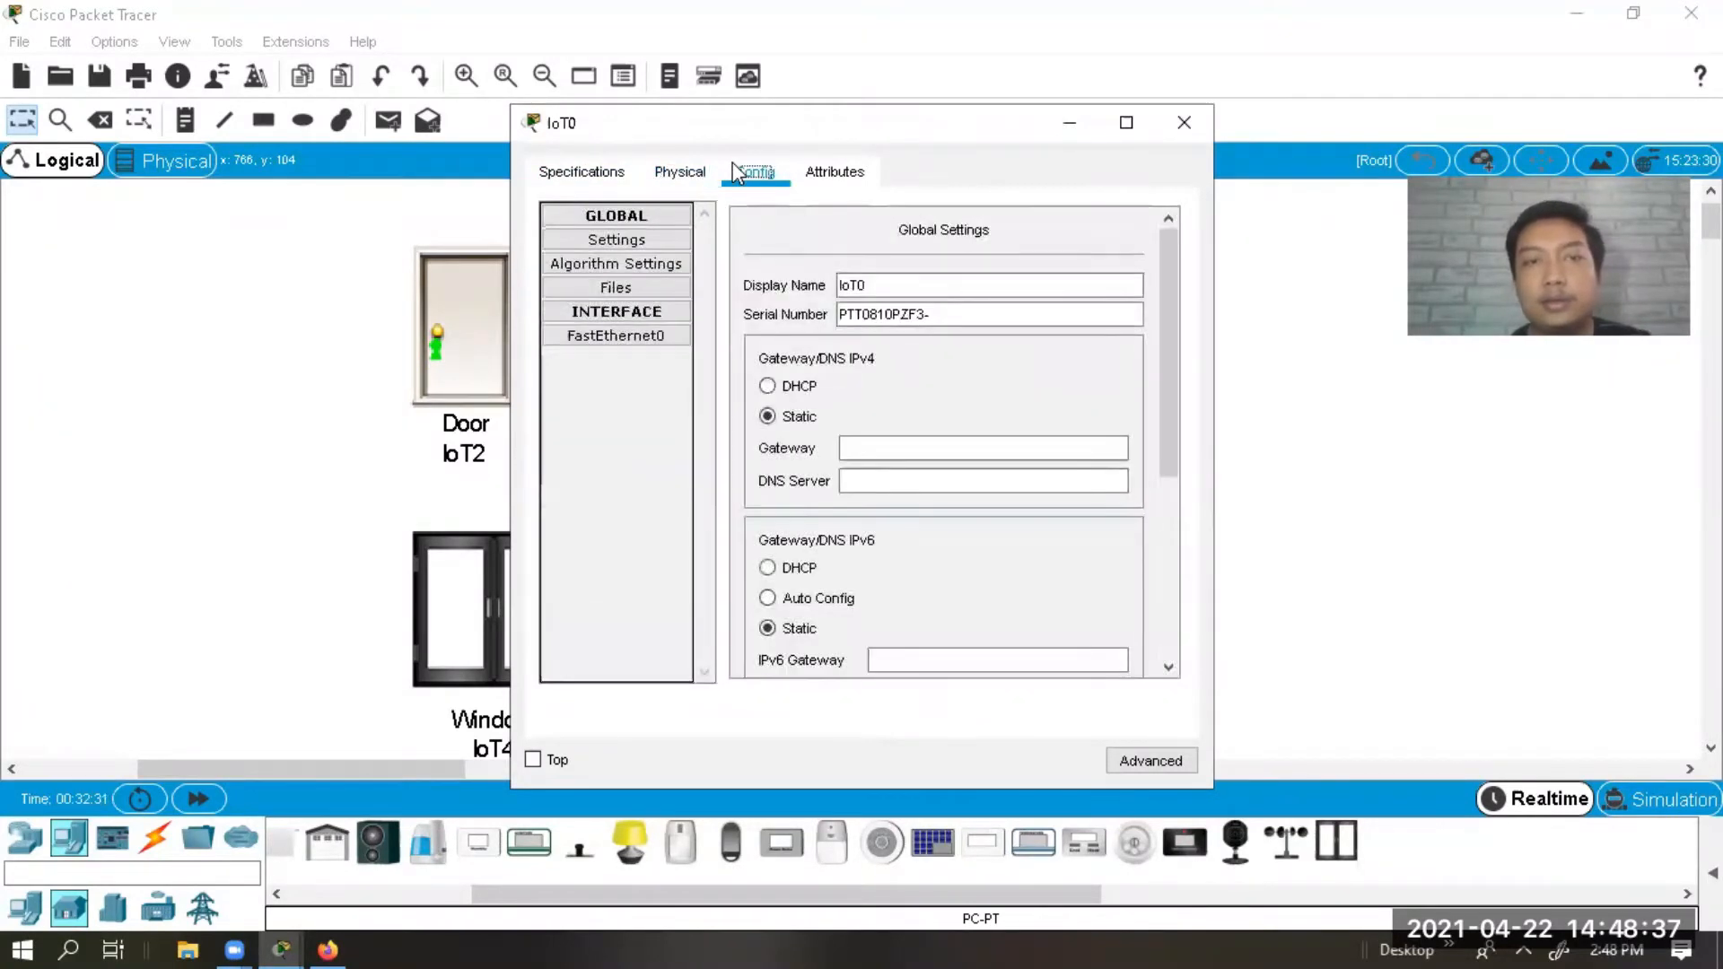
click(684, 163)
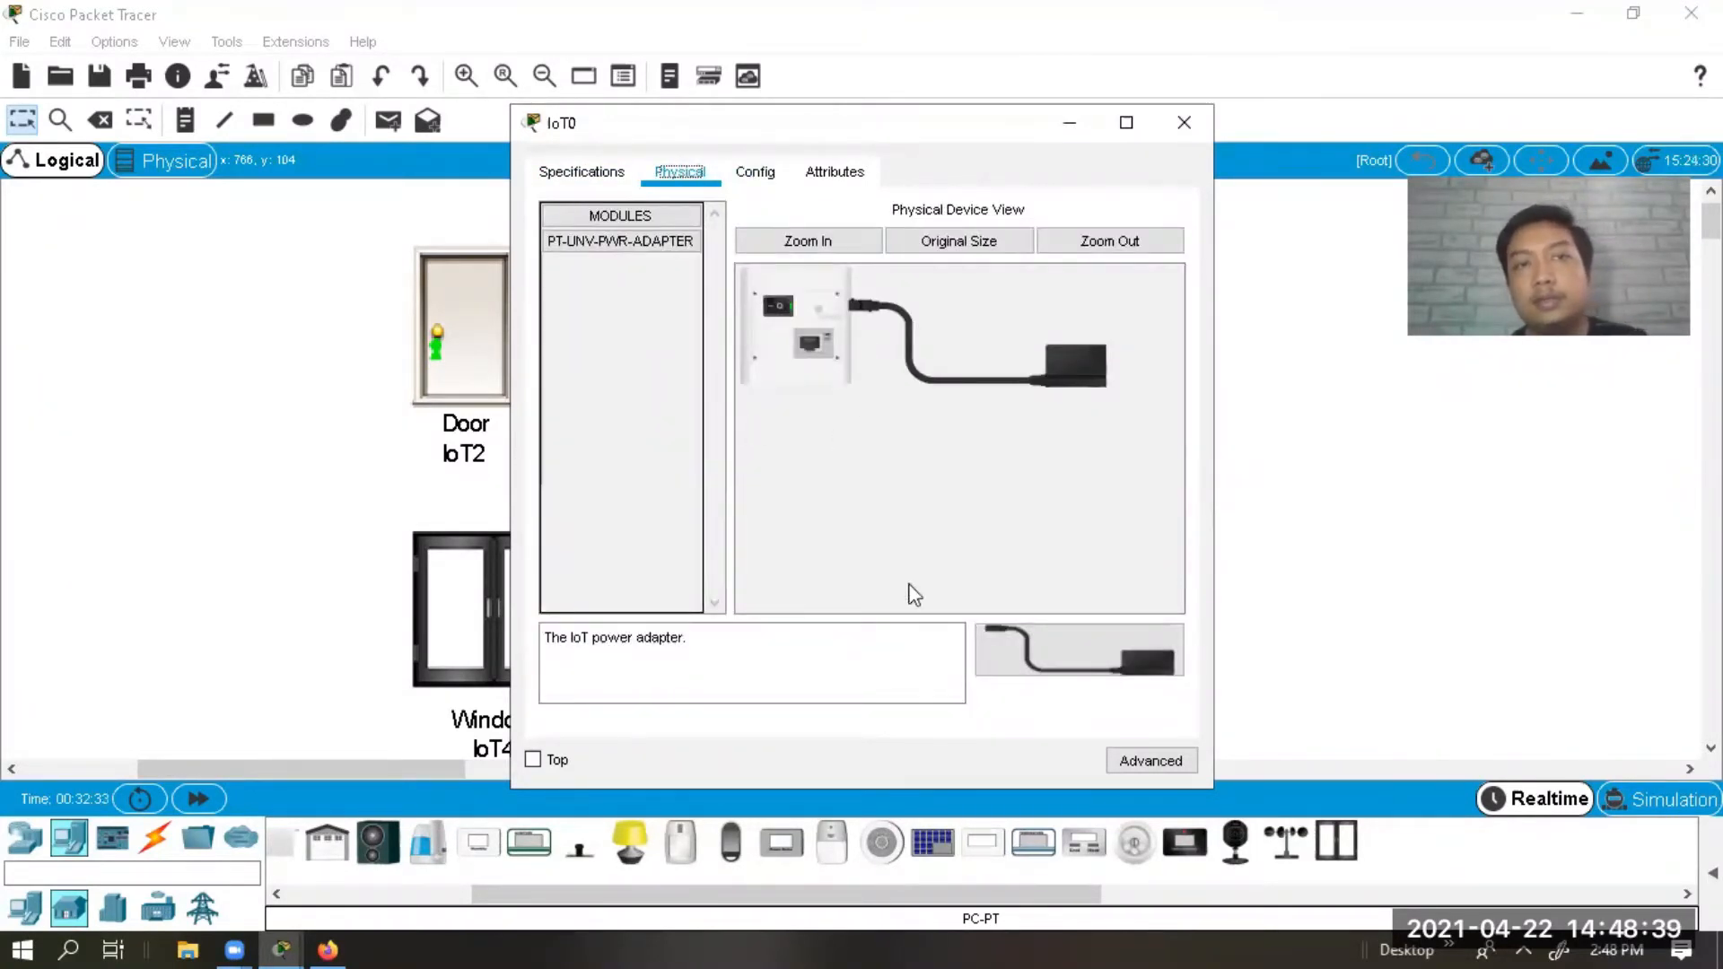
click(1153, 761)
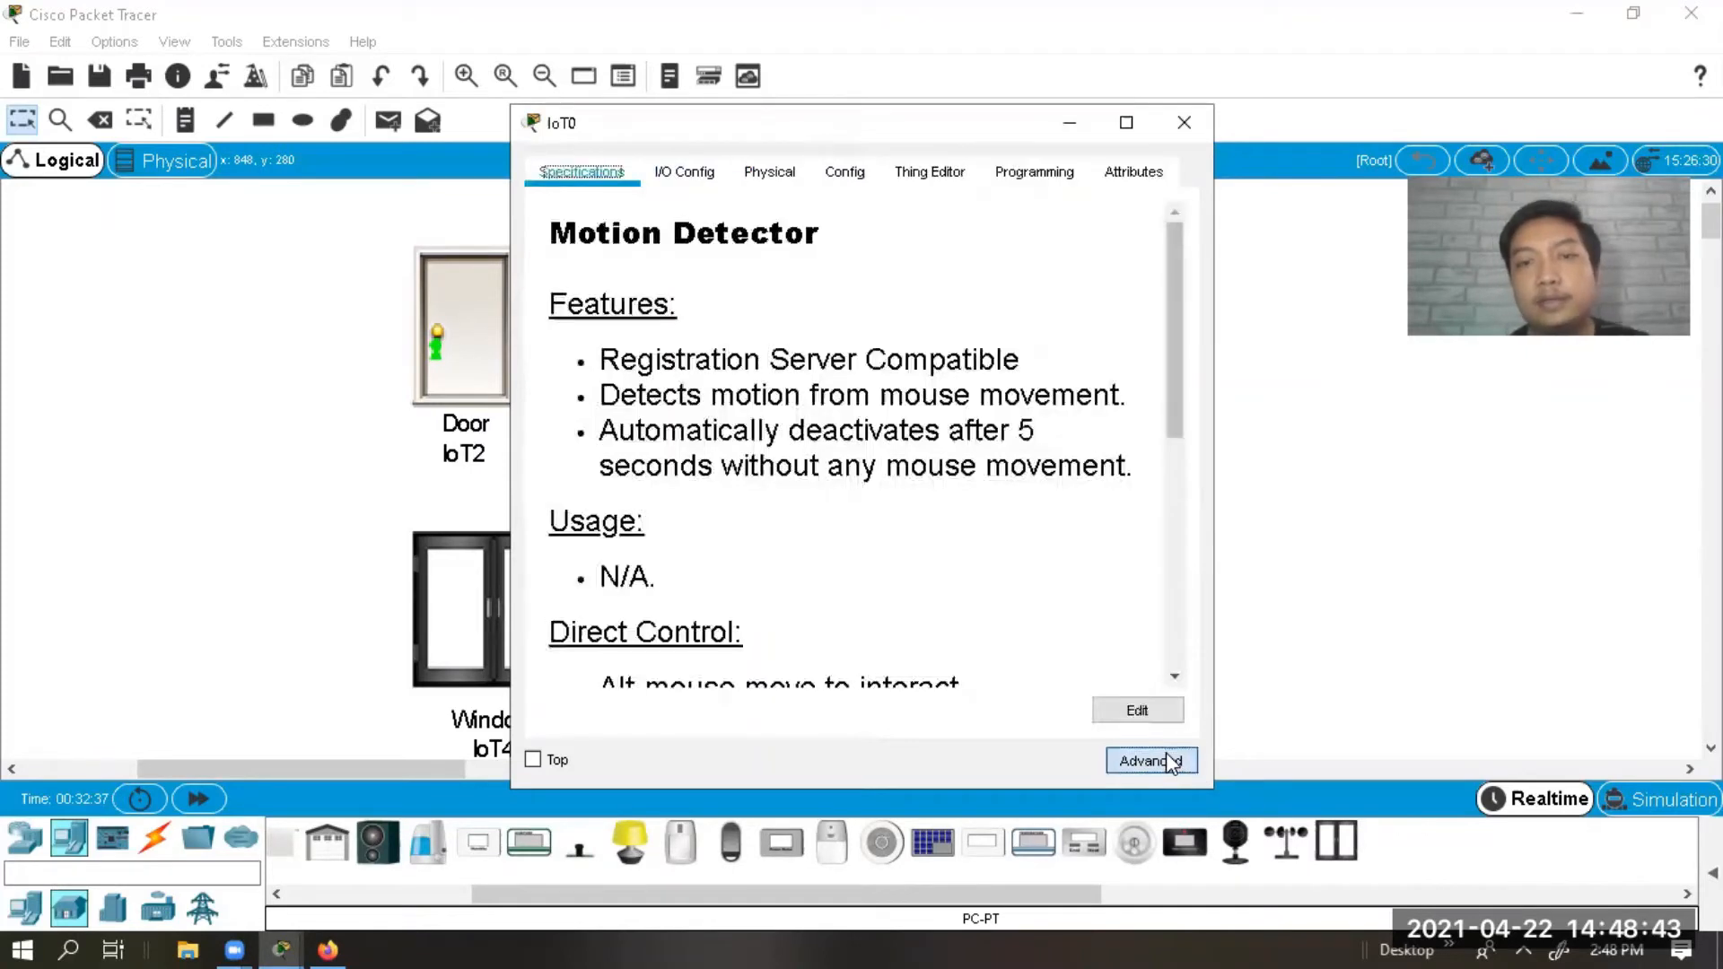
click(722, 184)
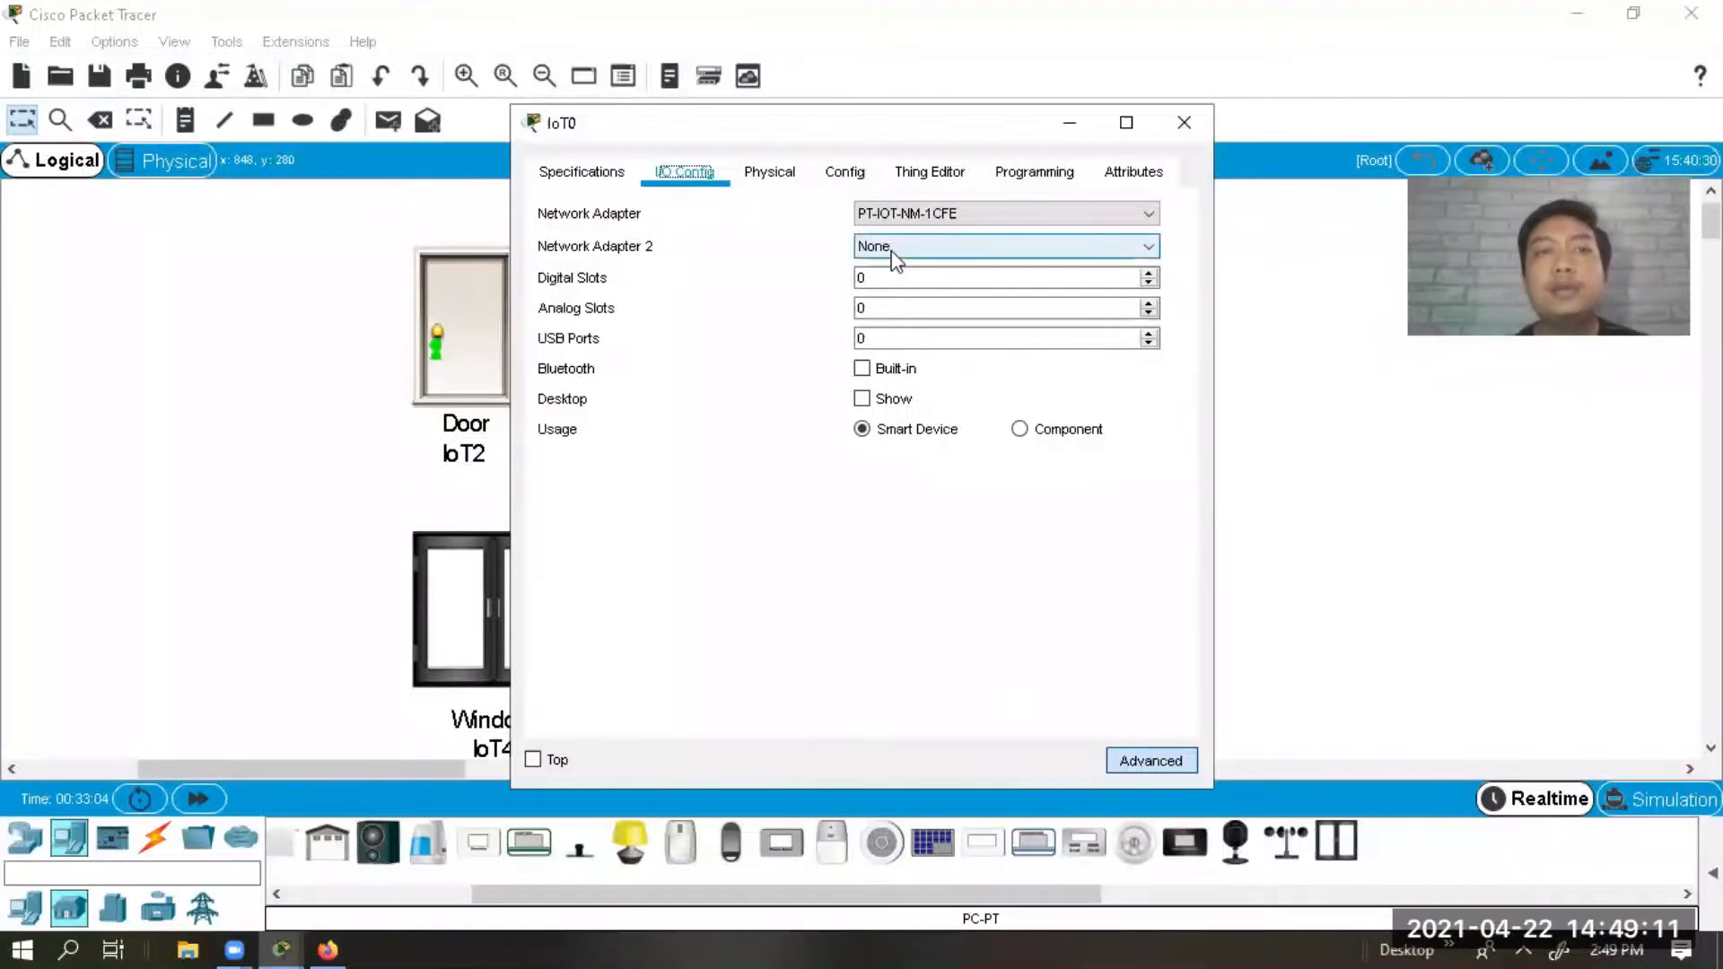
click(928, 238)
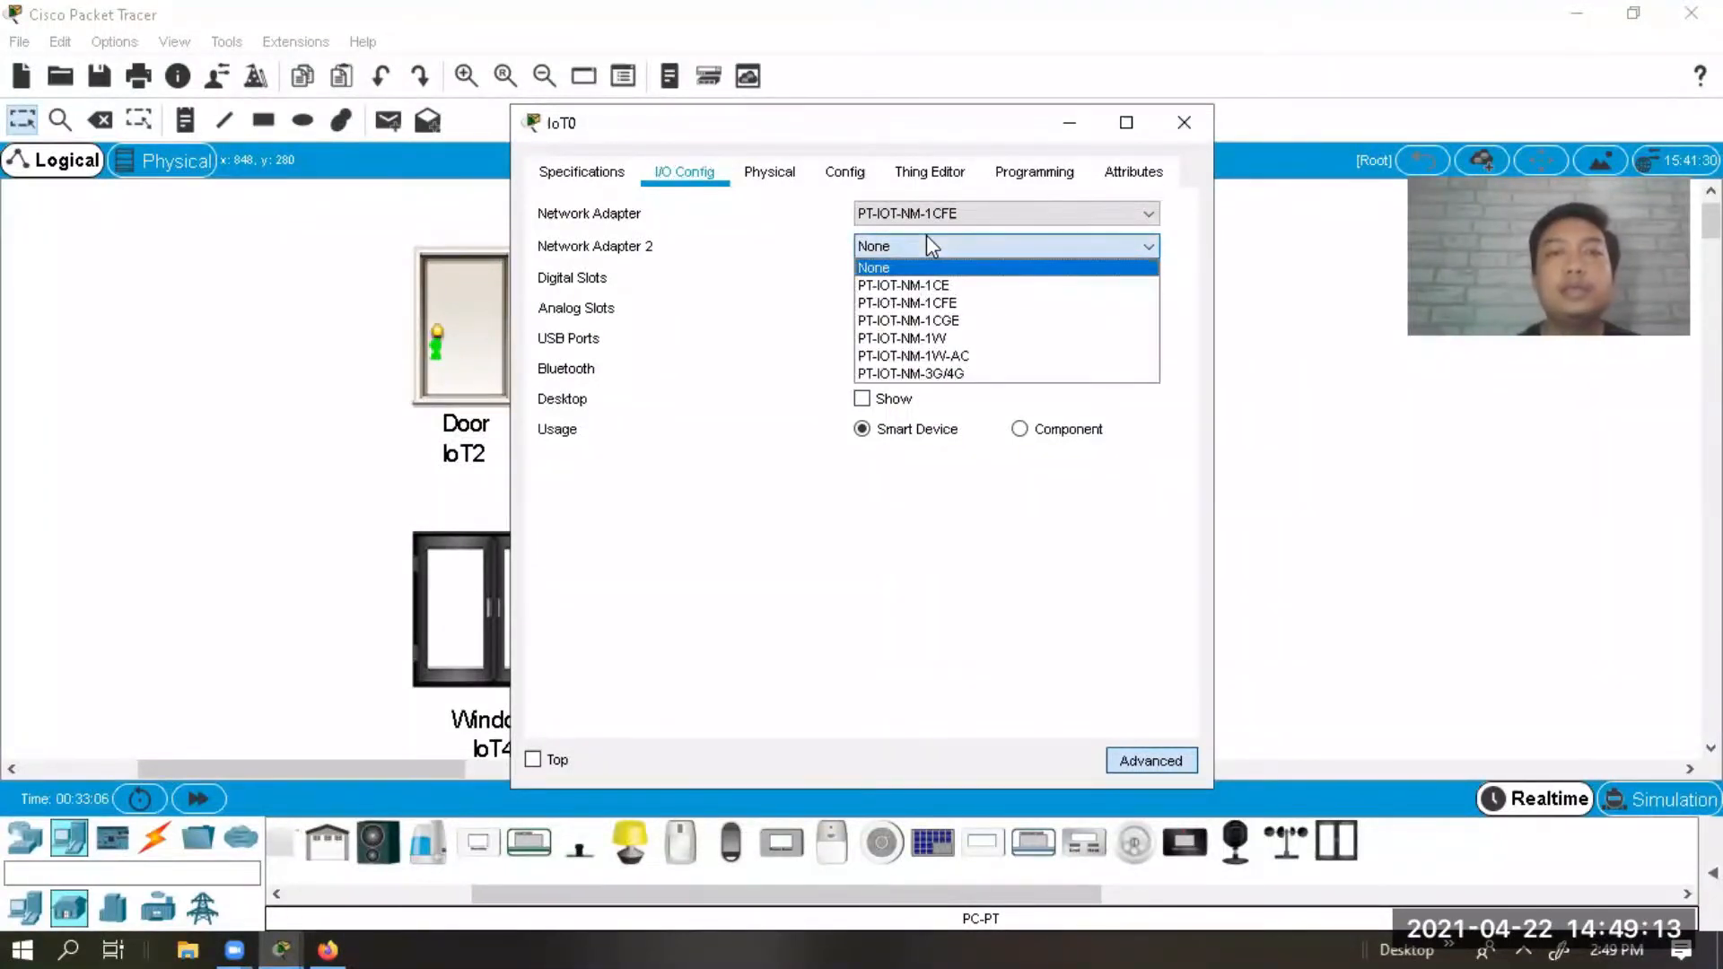
Set IoT0's Network Adapter 2 to PT-IOT-NM-1W and enable Desktop Show.
click(955, 337)
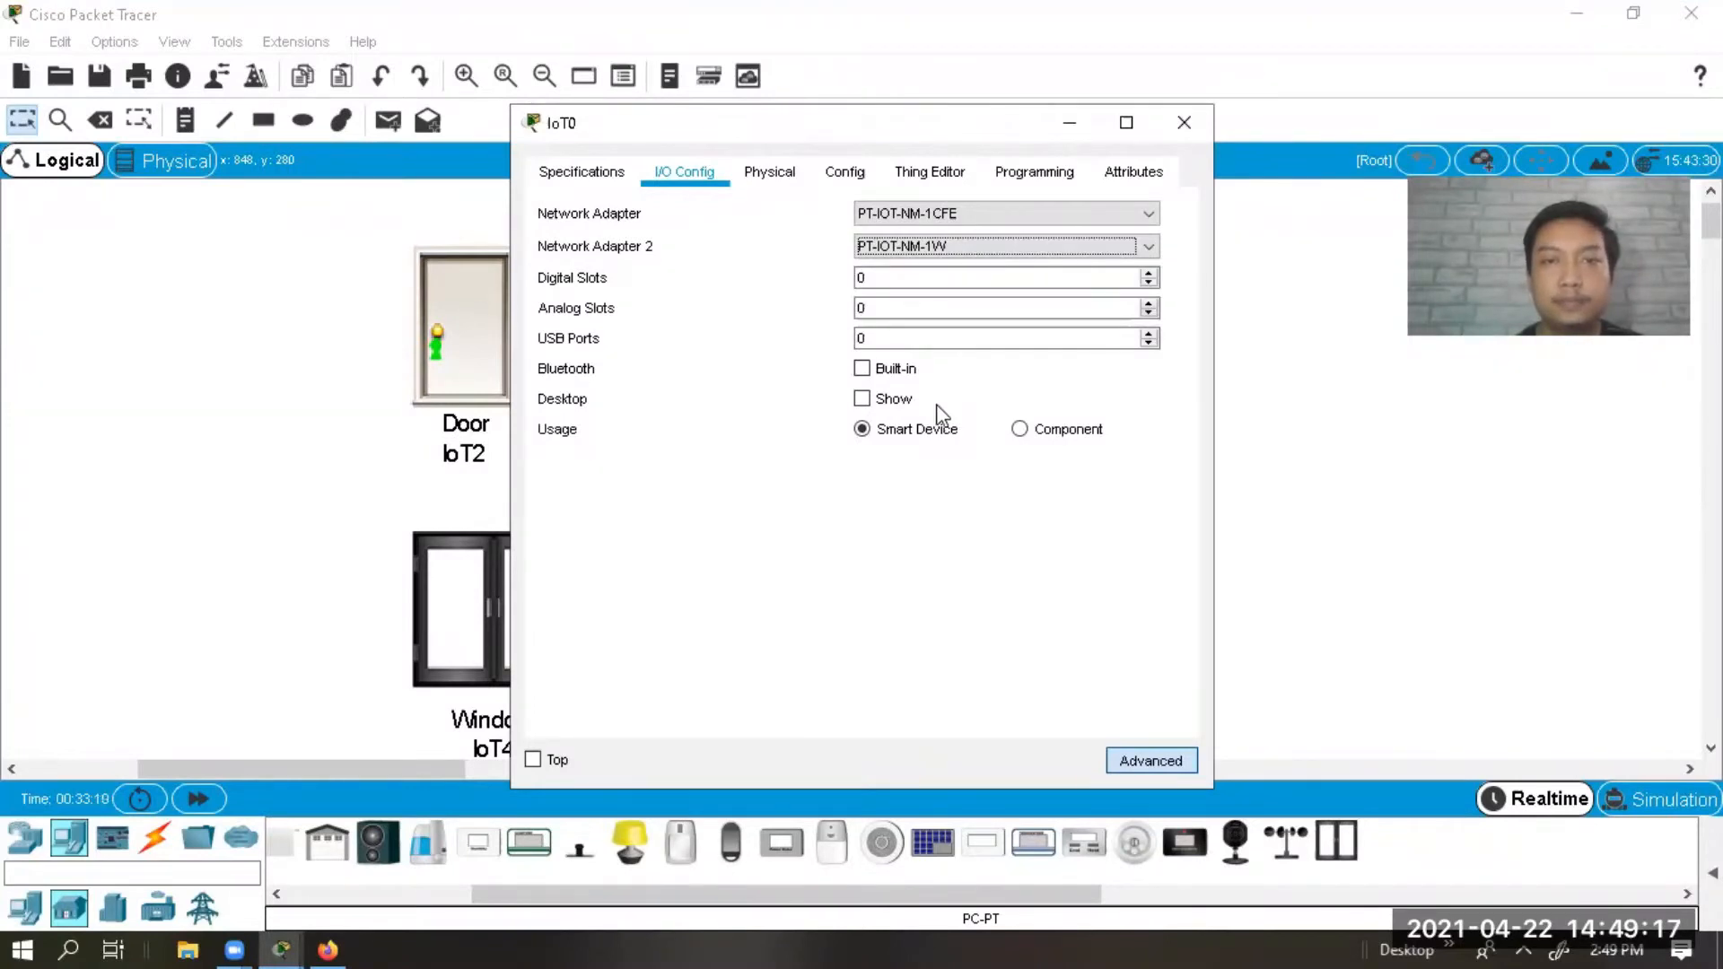
click(910, 403)
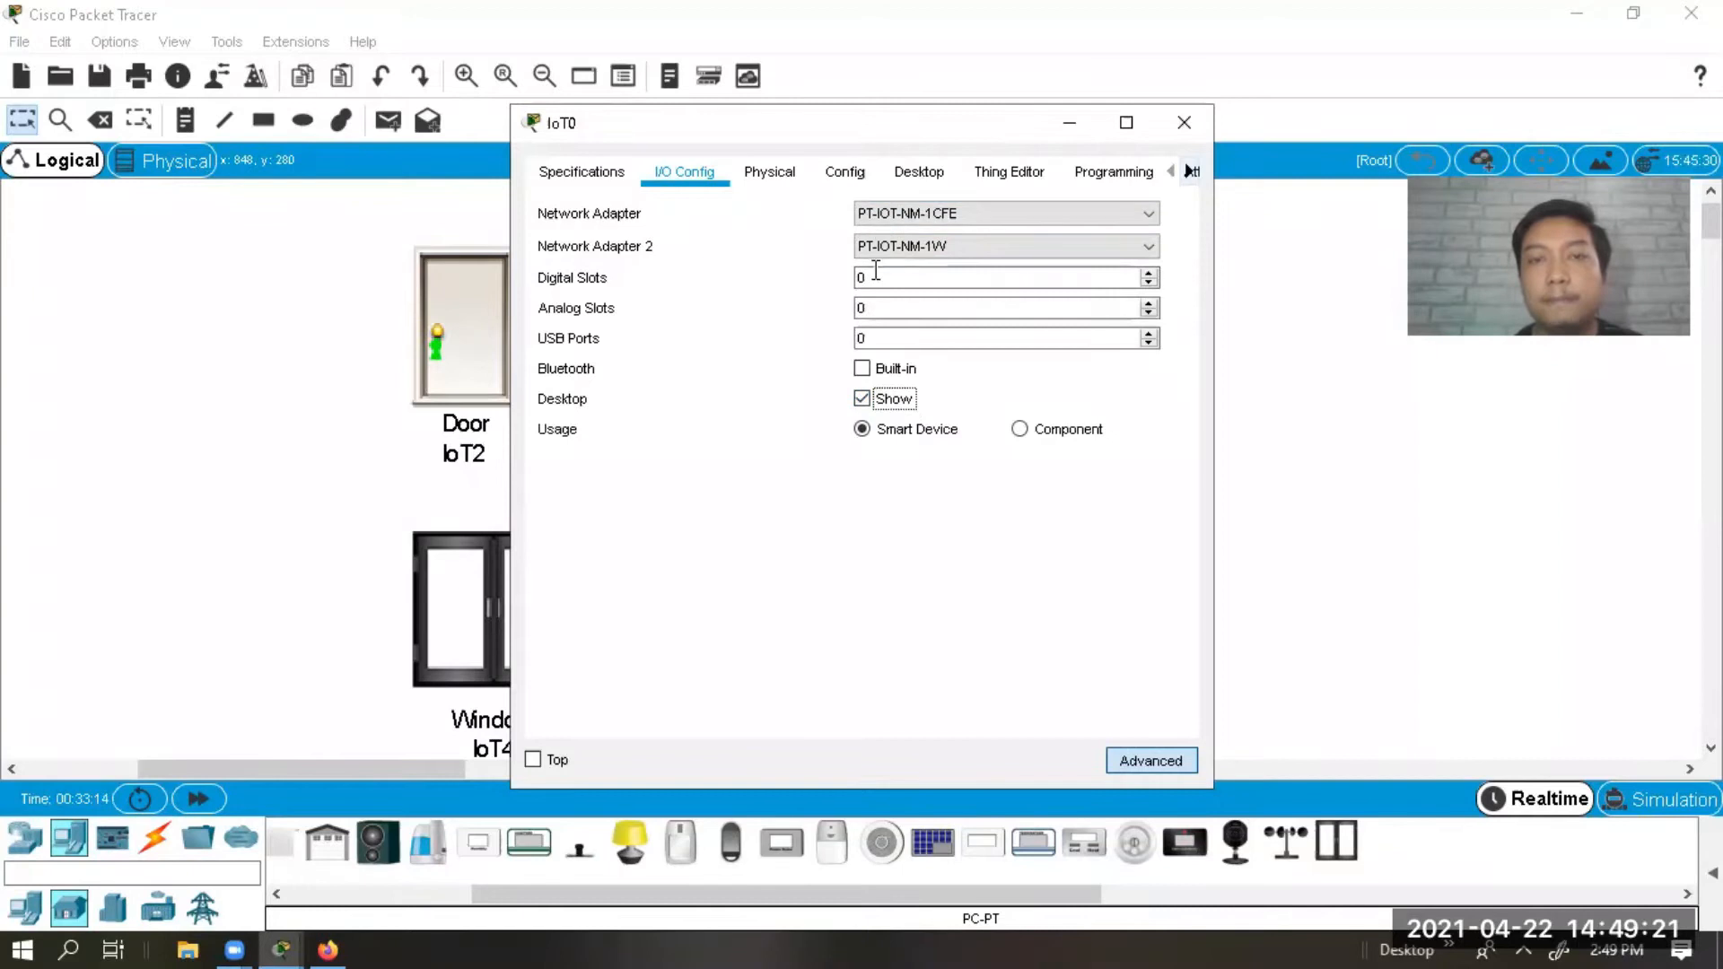
click(779, 164)
Secure IoT0's Wireless3 interface with WPA2-PSK and the pass phrase.
click(819, 165)
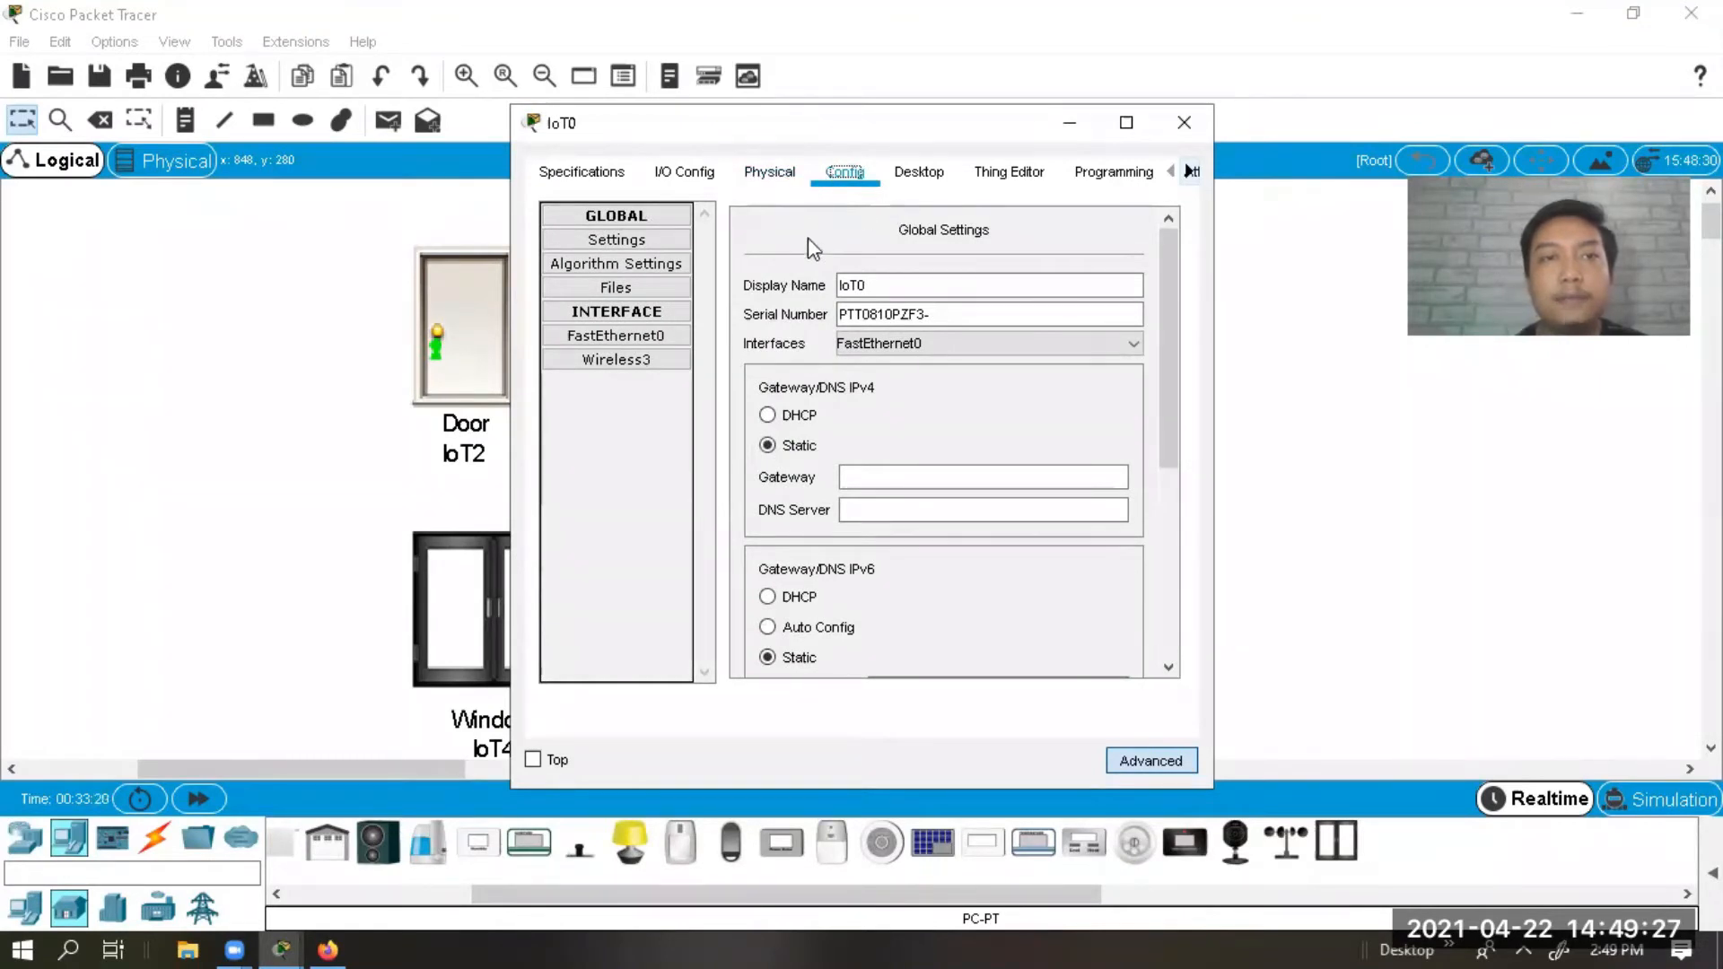
click(644, 362)
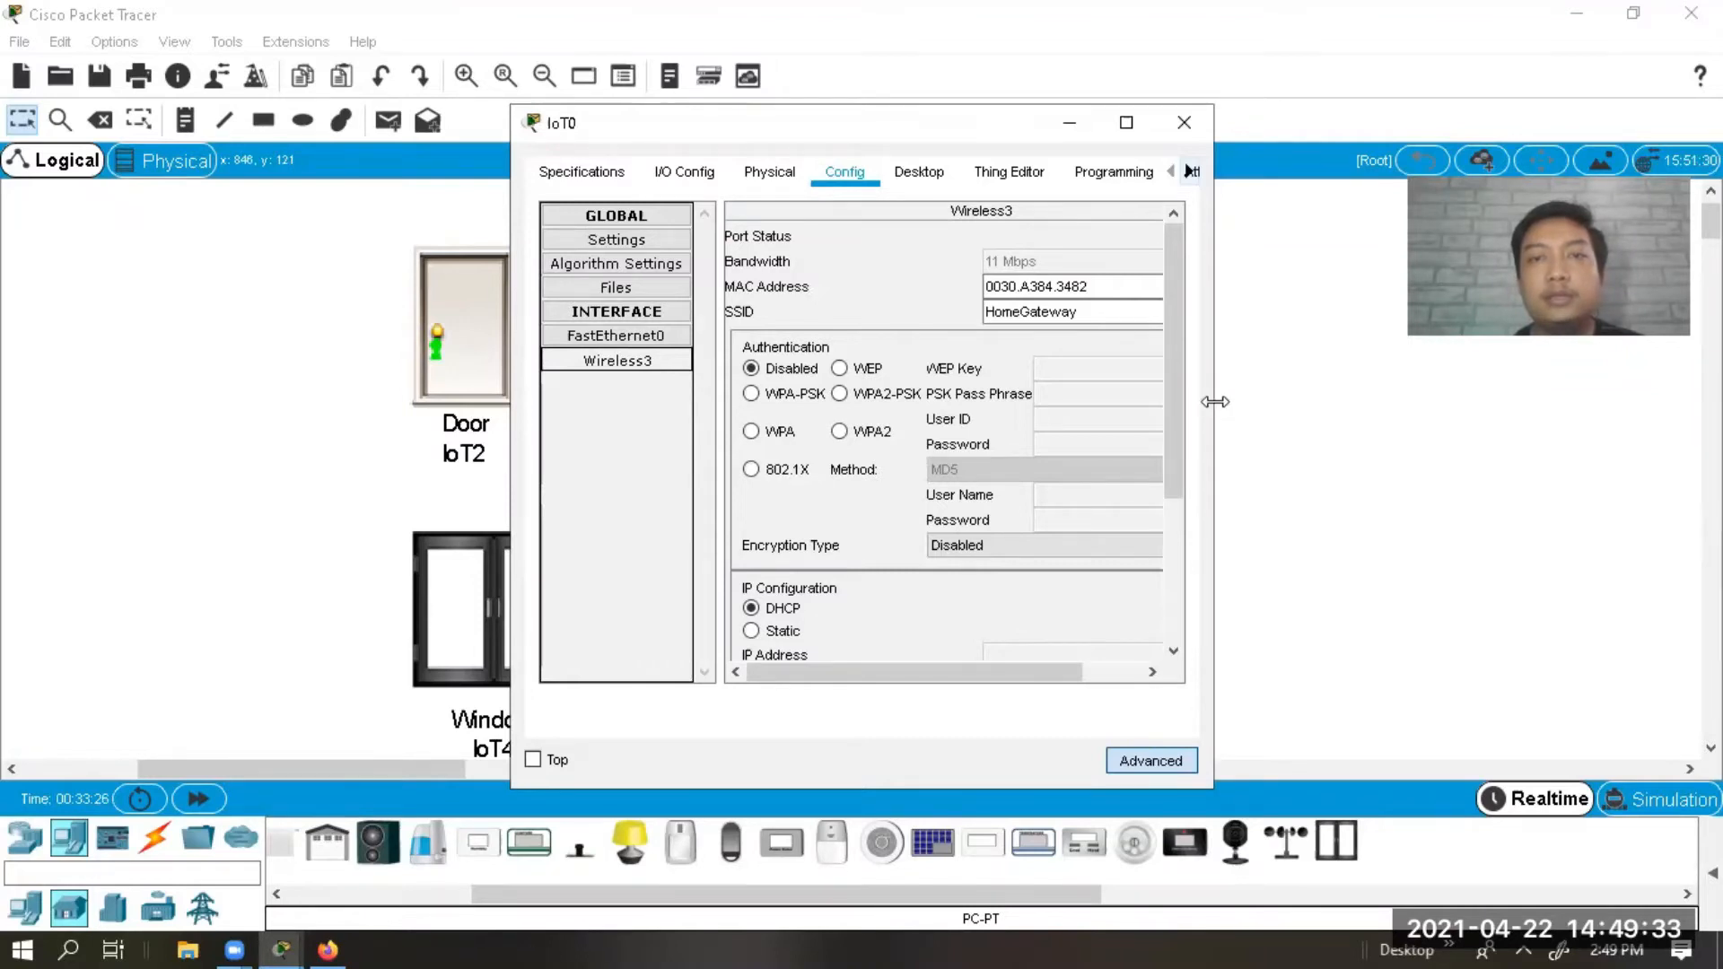
drag(1215, 401, 1426, 401)
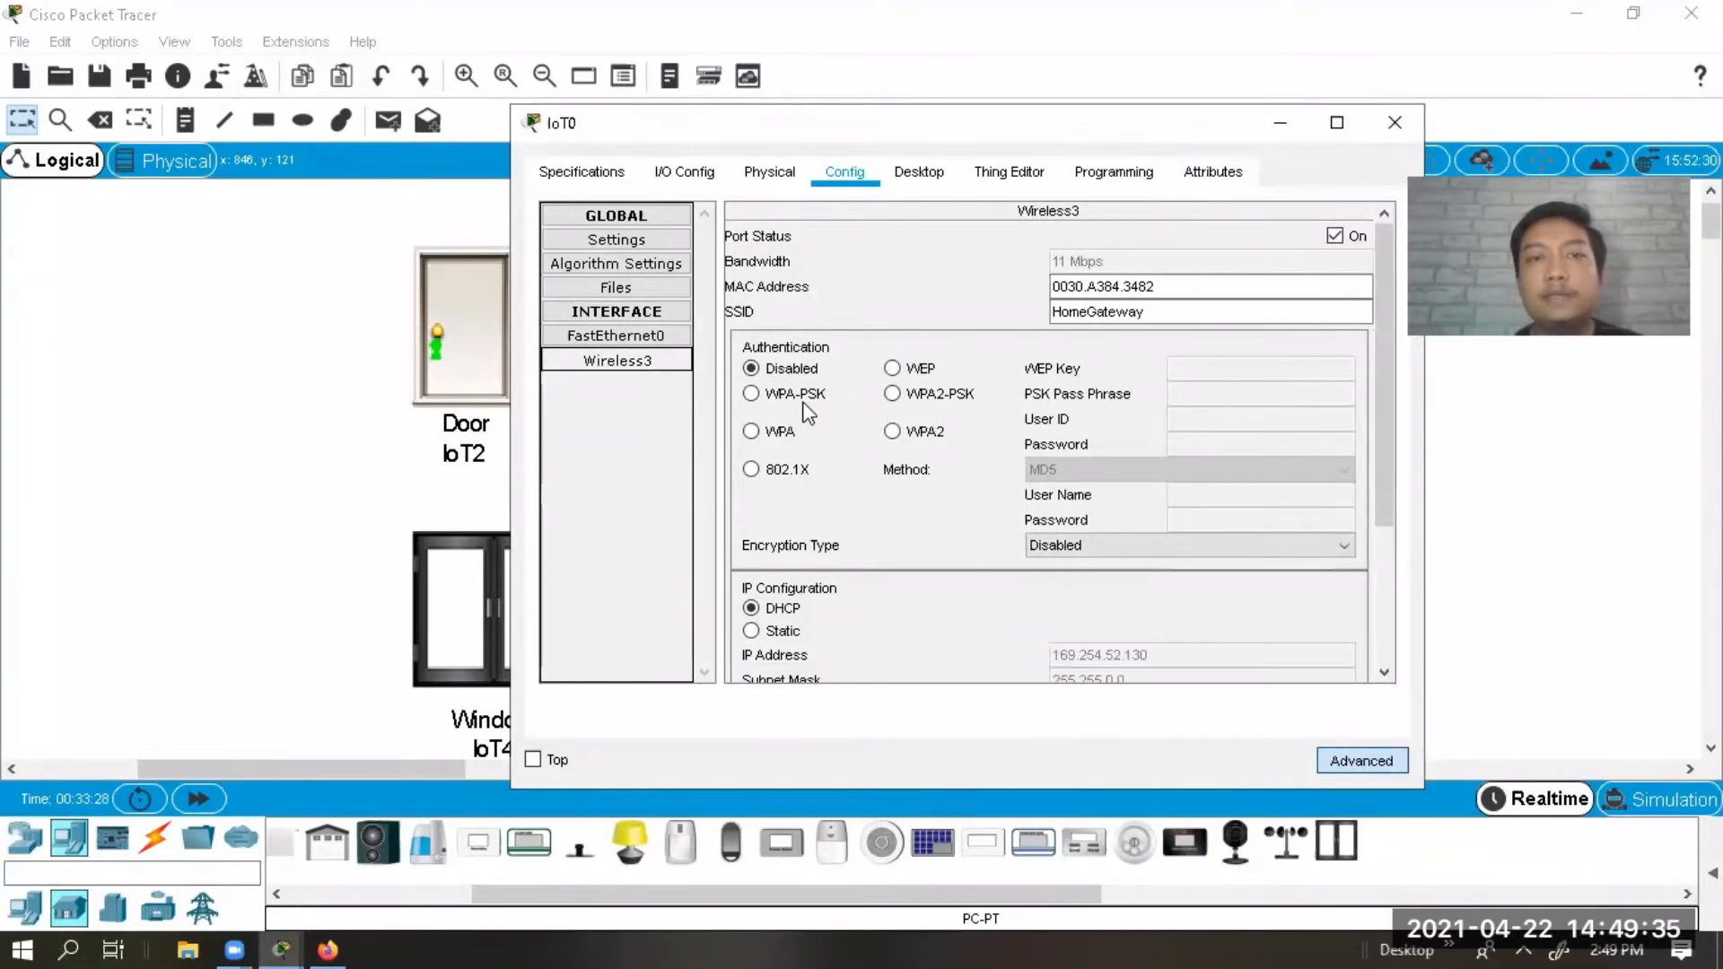
click(933, 395)
click(1322, 393)
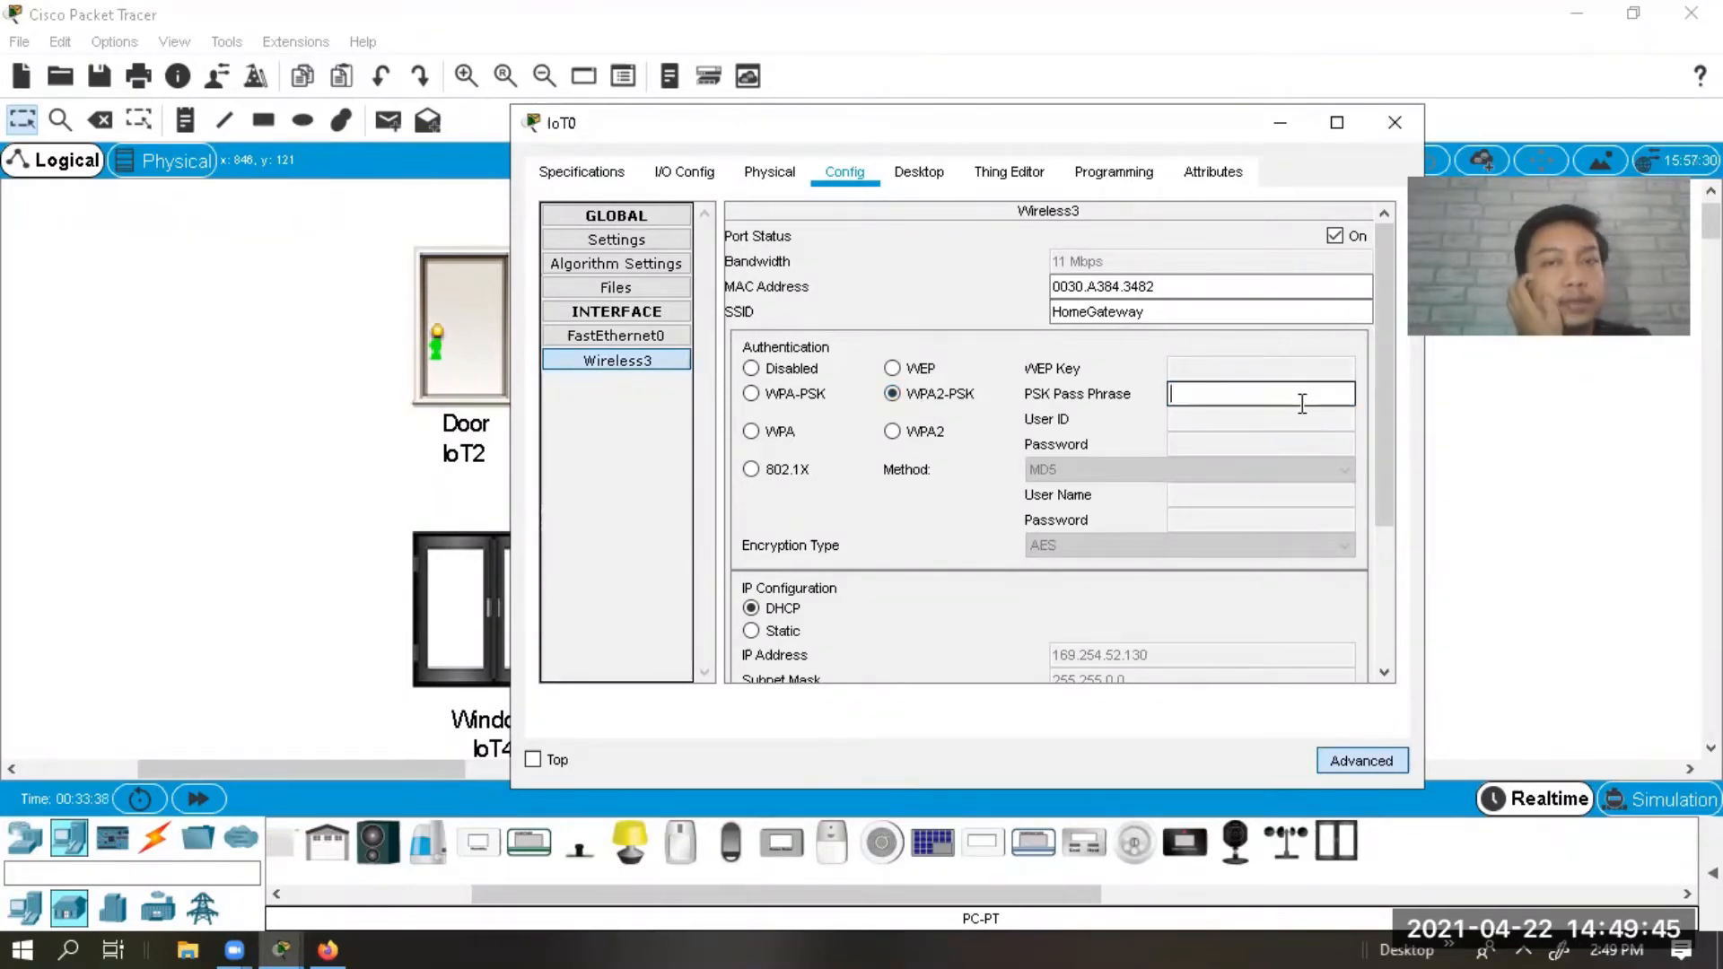
text(12345678)
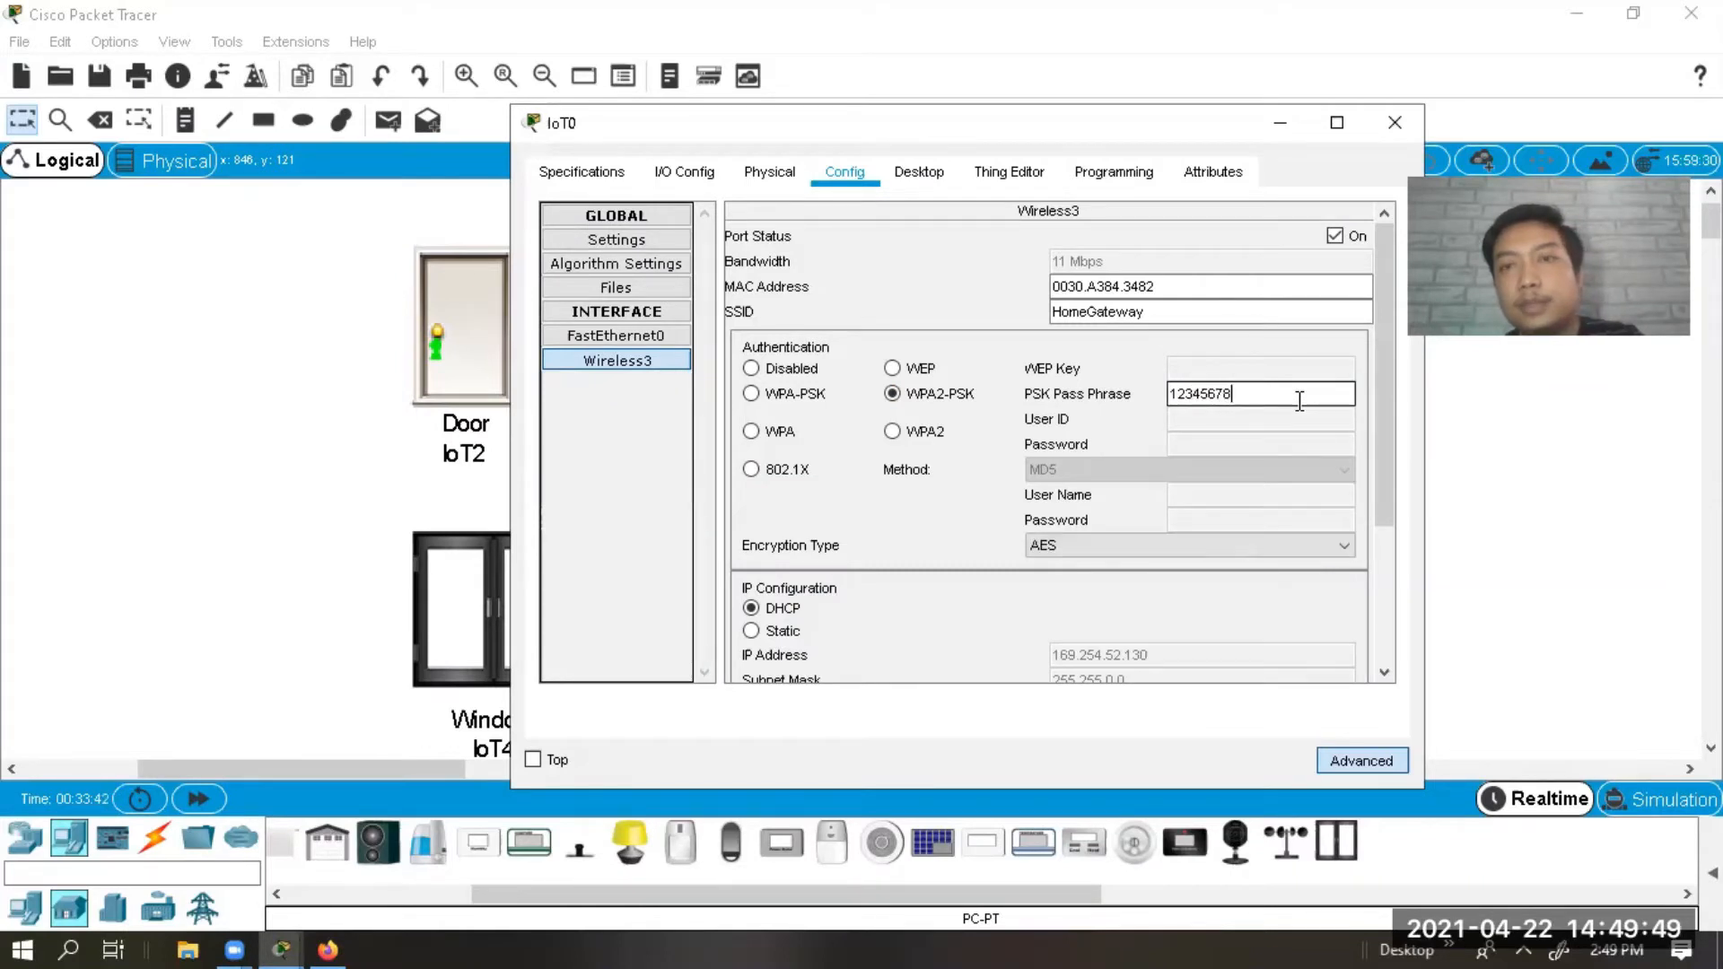
click(1389, 471)
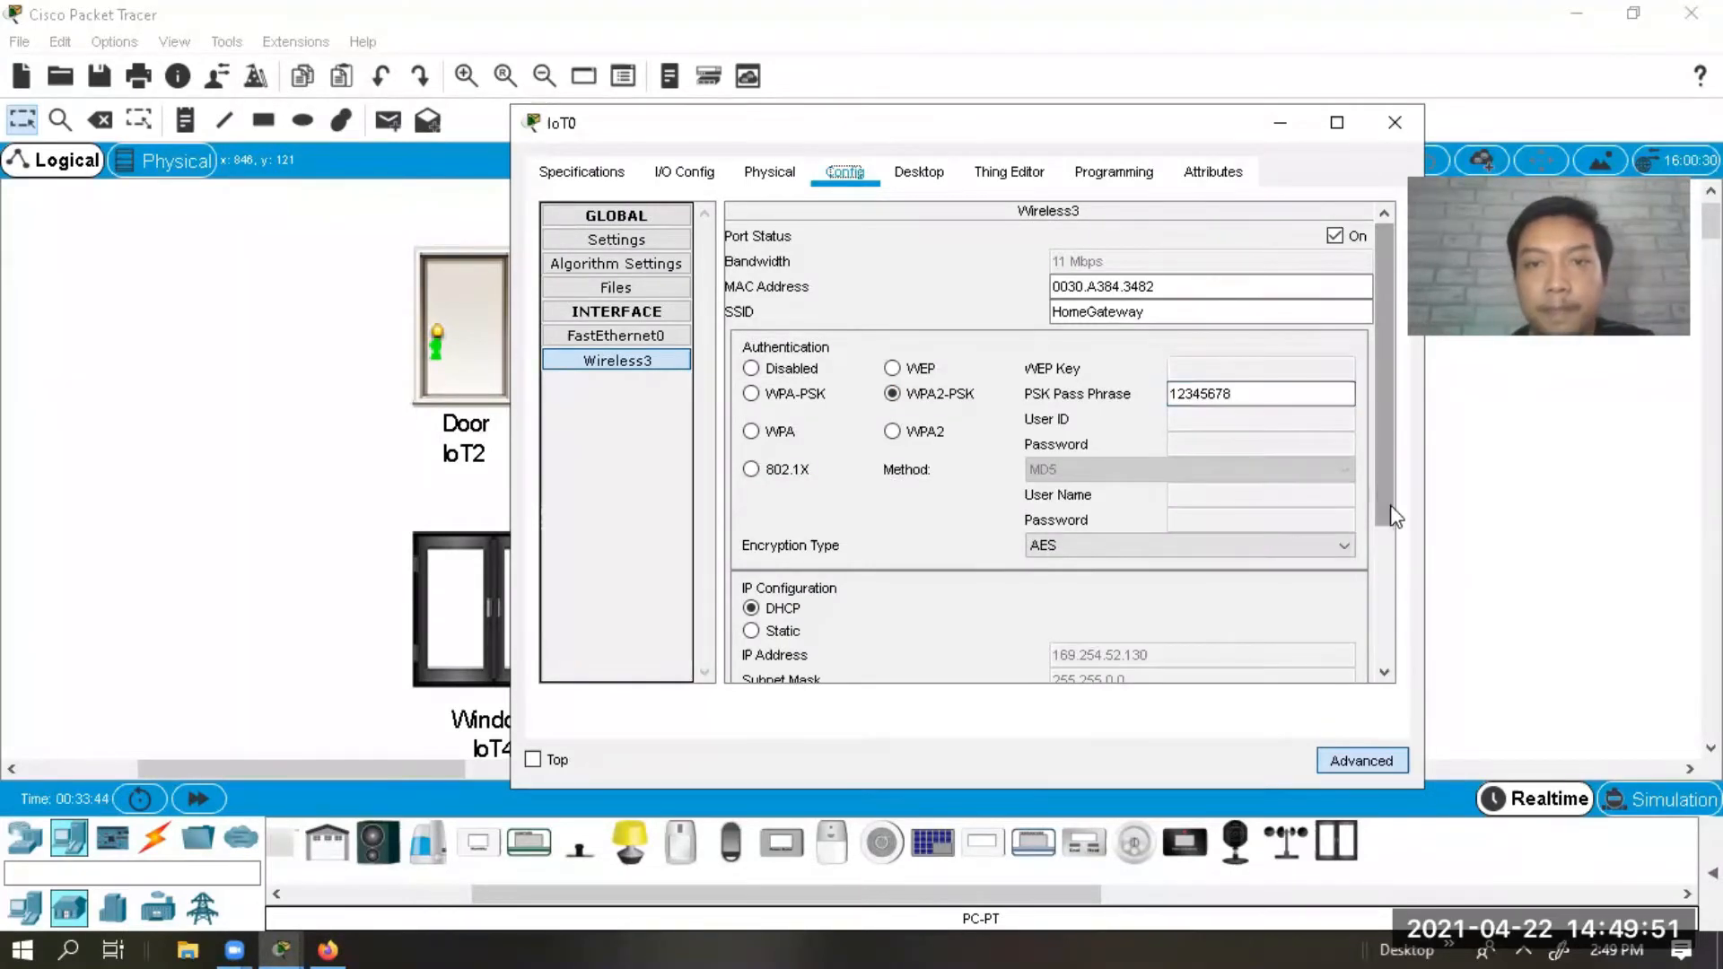
click(1383, 562)
drag(1383, 562, 1396, 379)
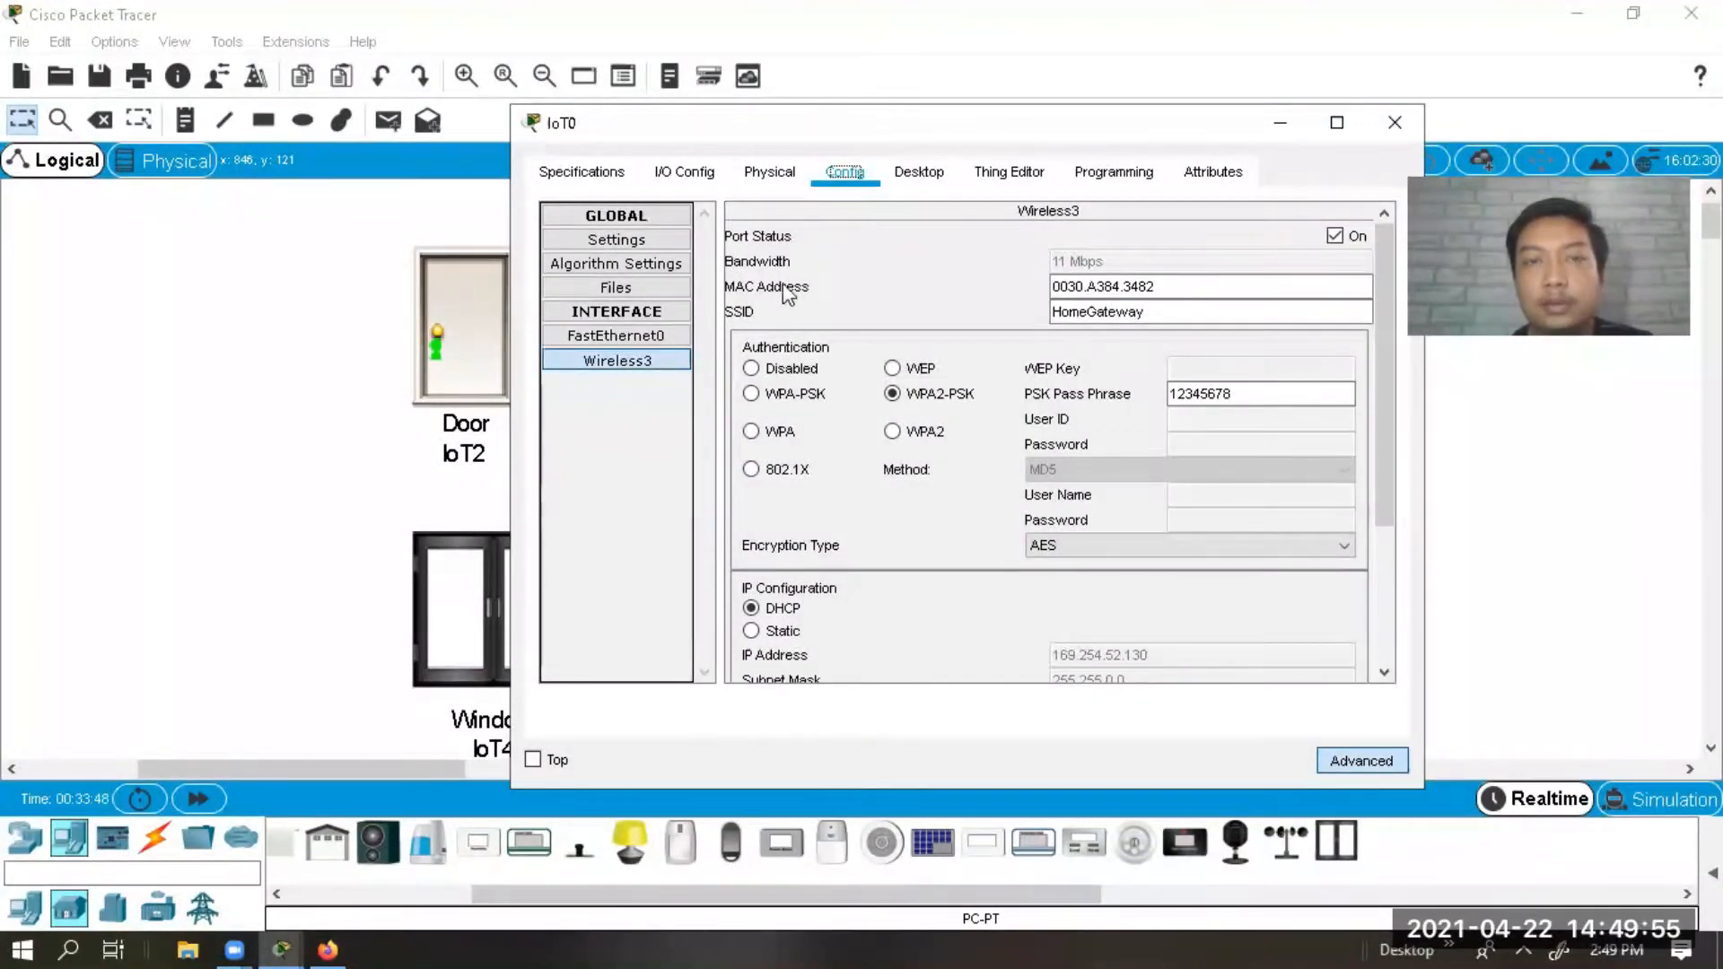
Choose Home Gateway as IoT0's IoT Server in Settings and close the window.
click(629, 242)
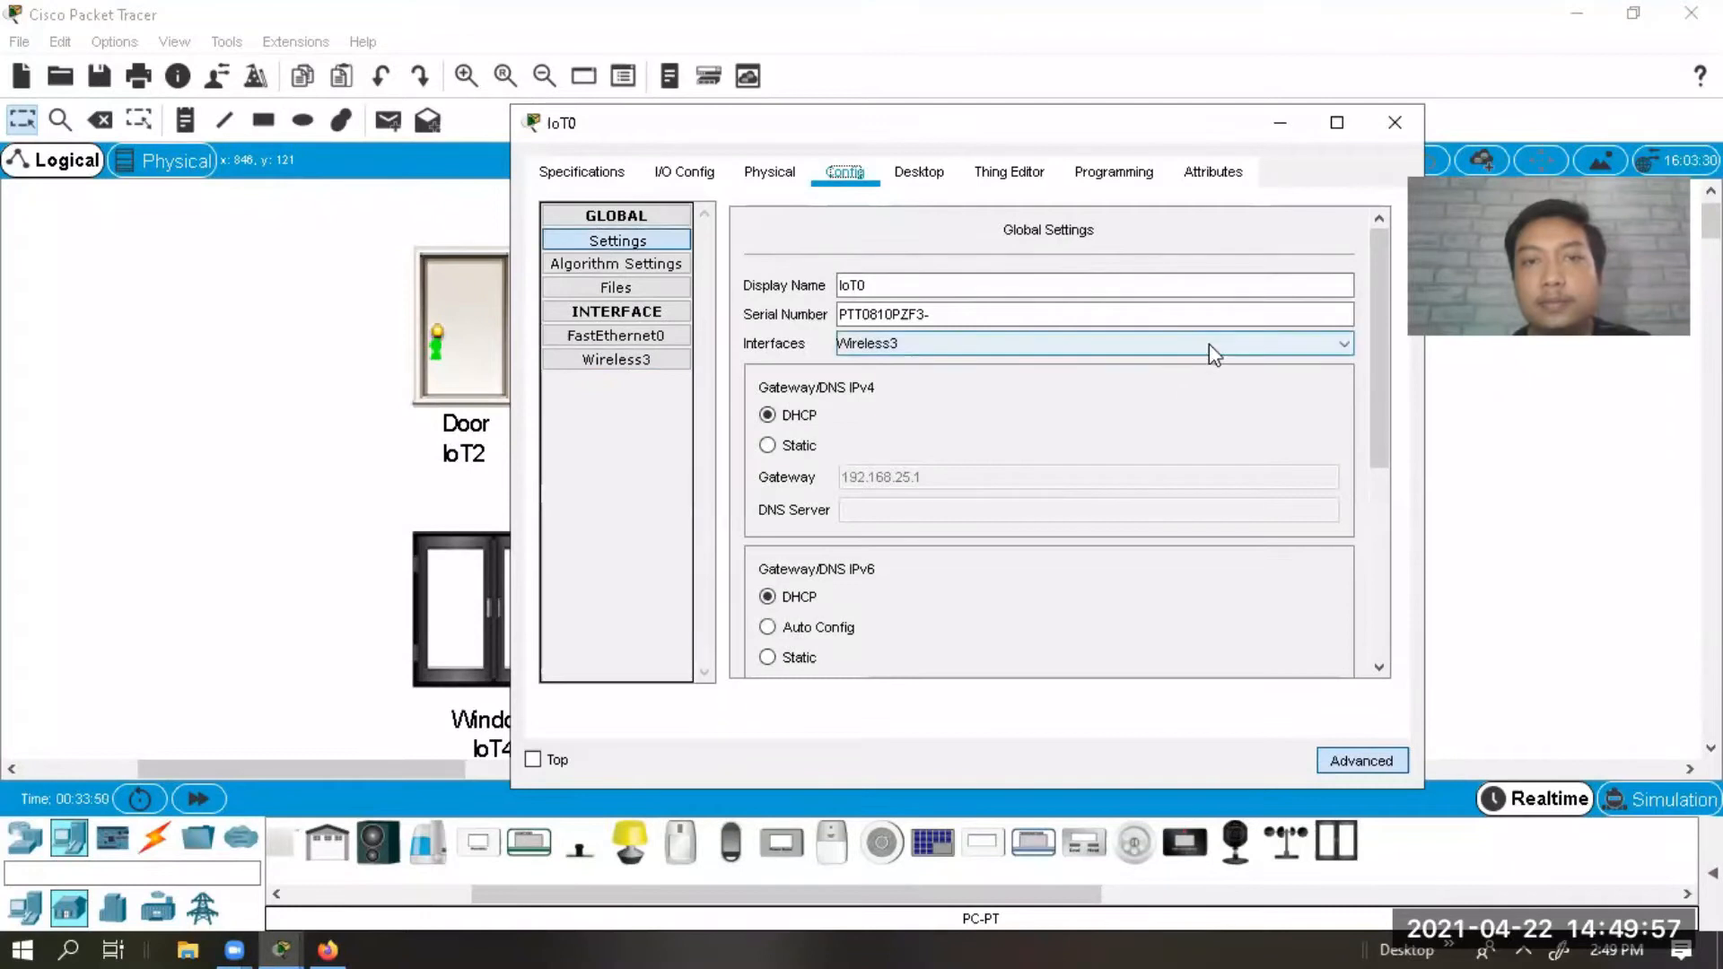
drag(1389, 373, 1390, 600)
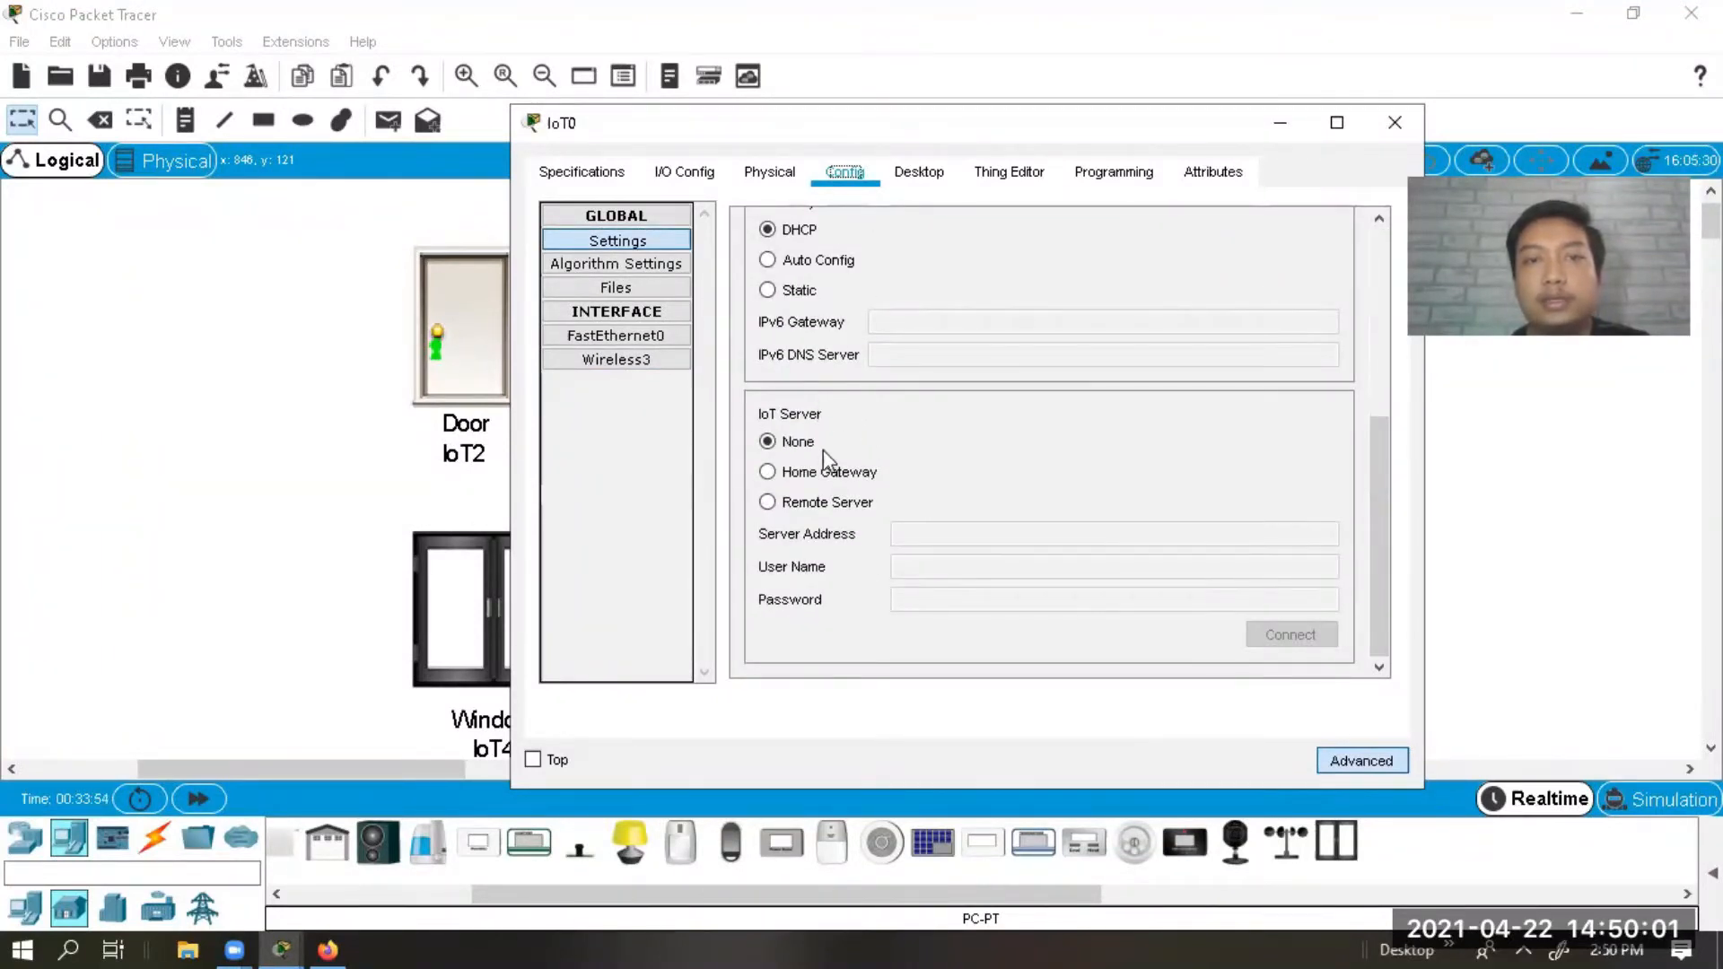
click(811, 473)
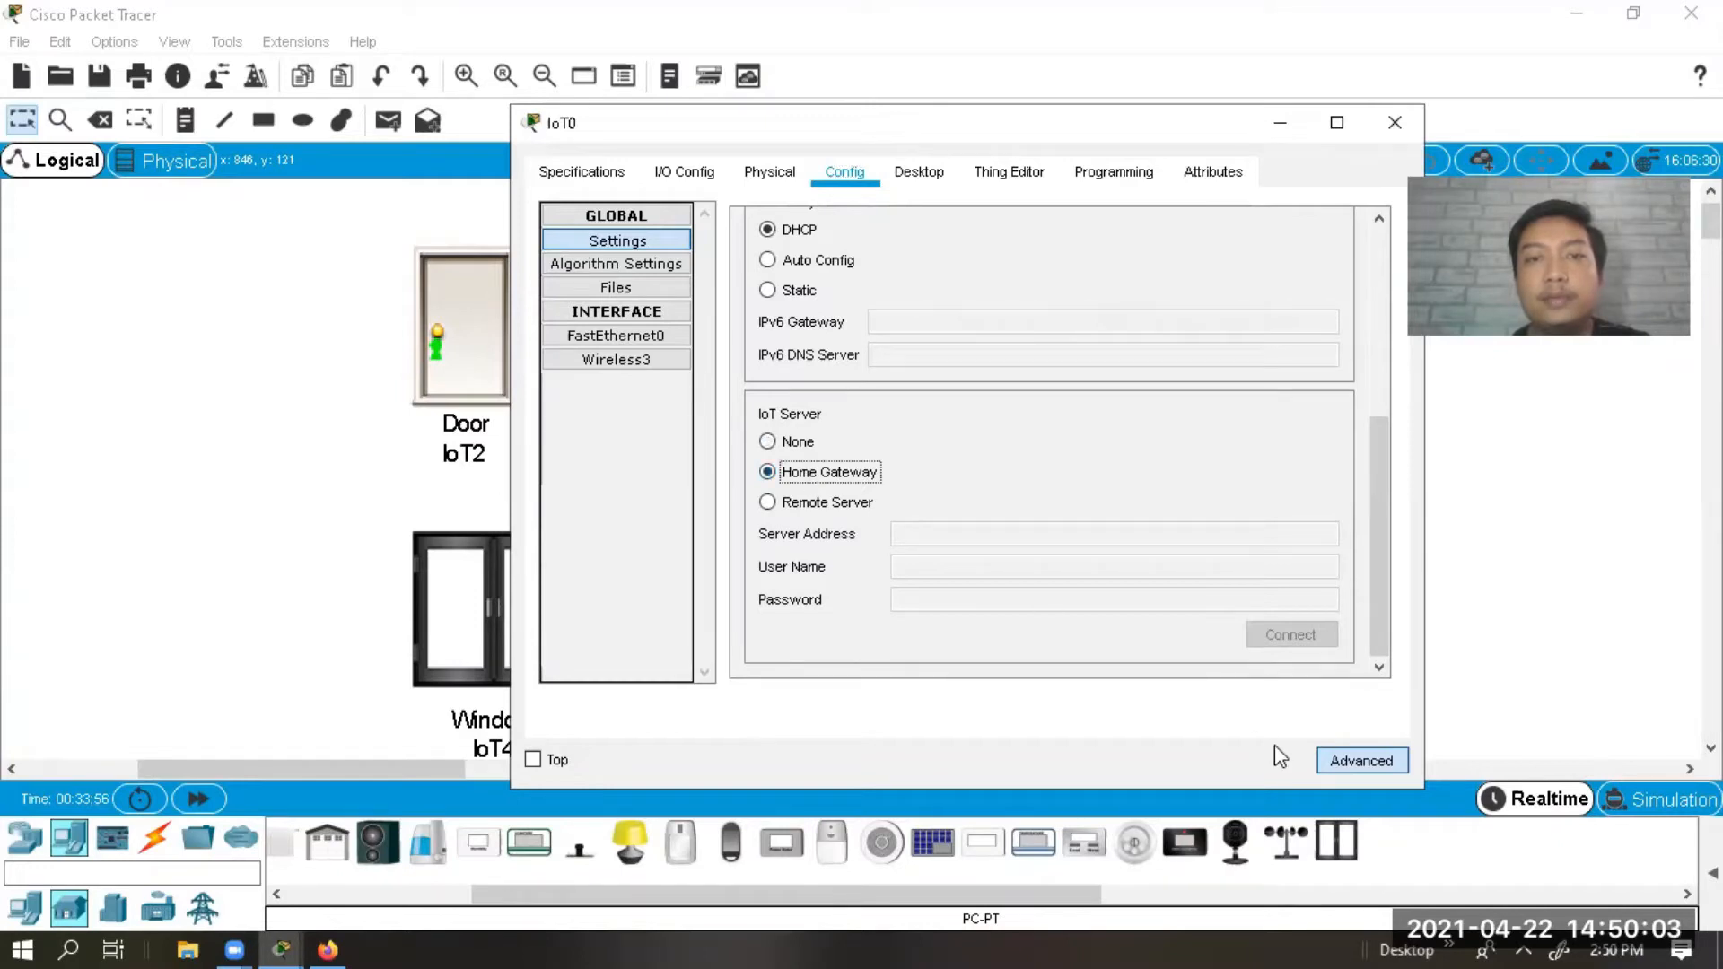
click(1402, 116)
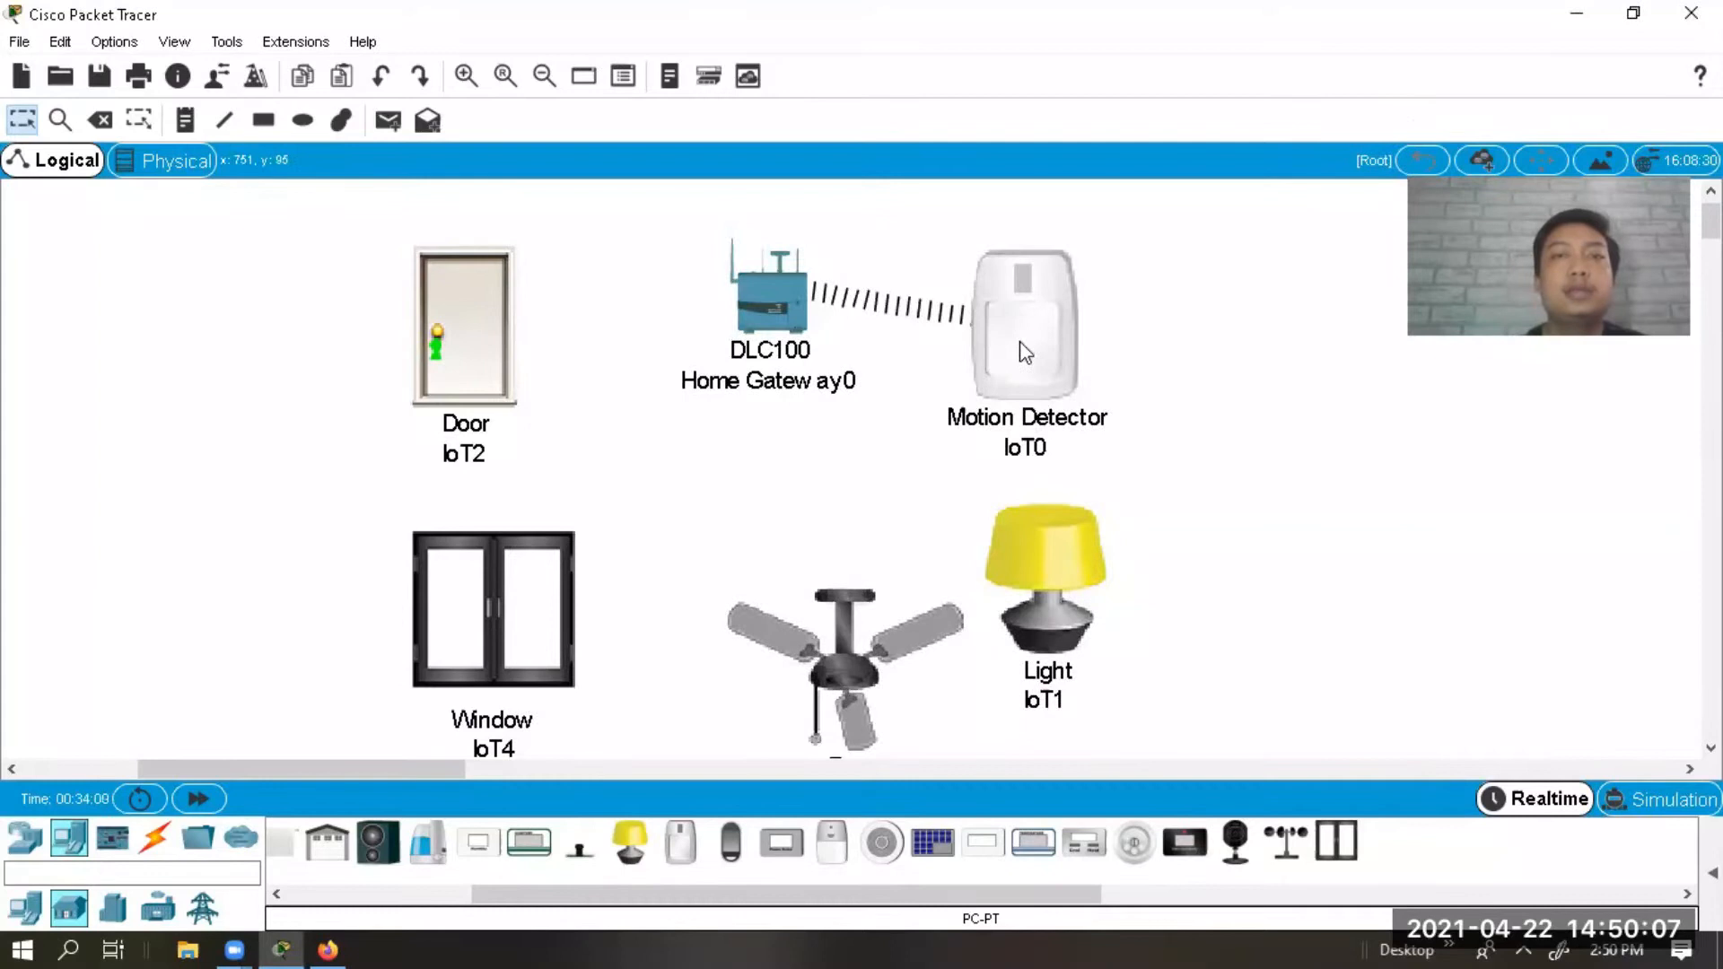
Nudge Motion Detector IoT0 a little to the right and bring up Light IoT1.
drag(1021, 343, 1047, 341)
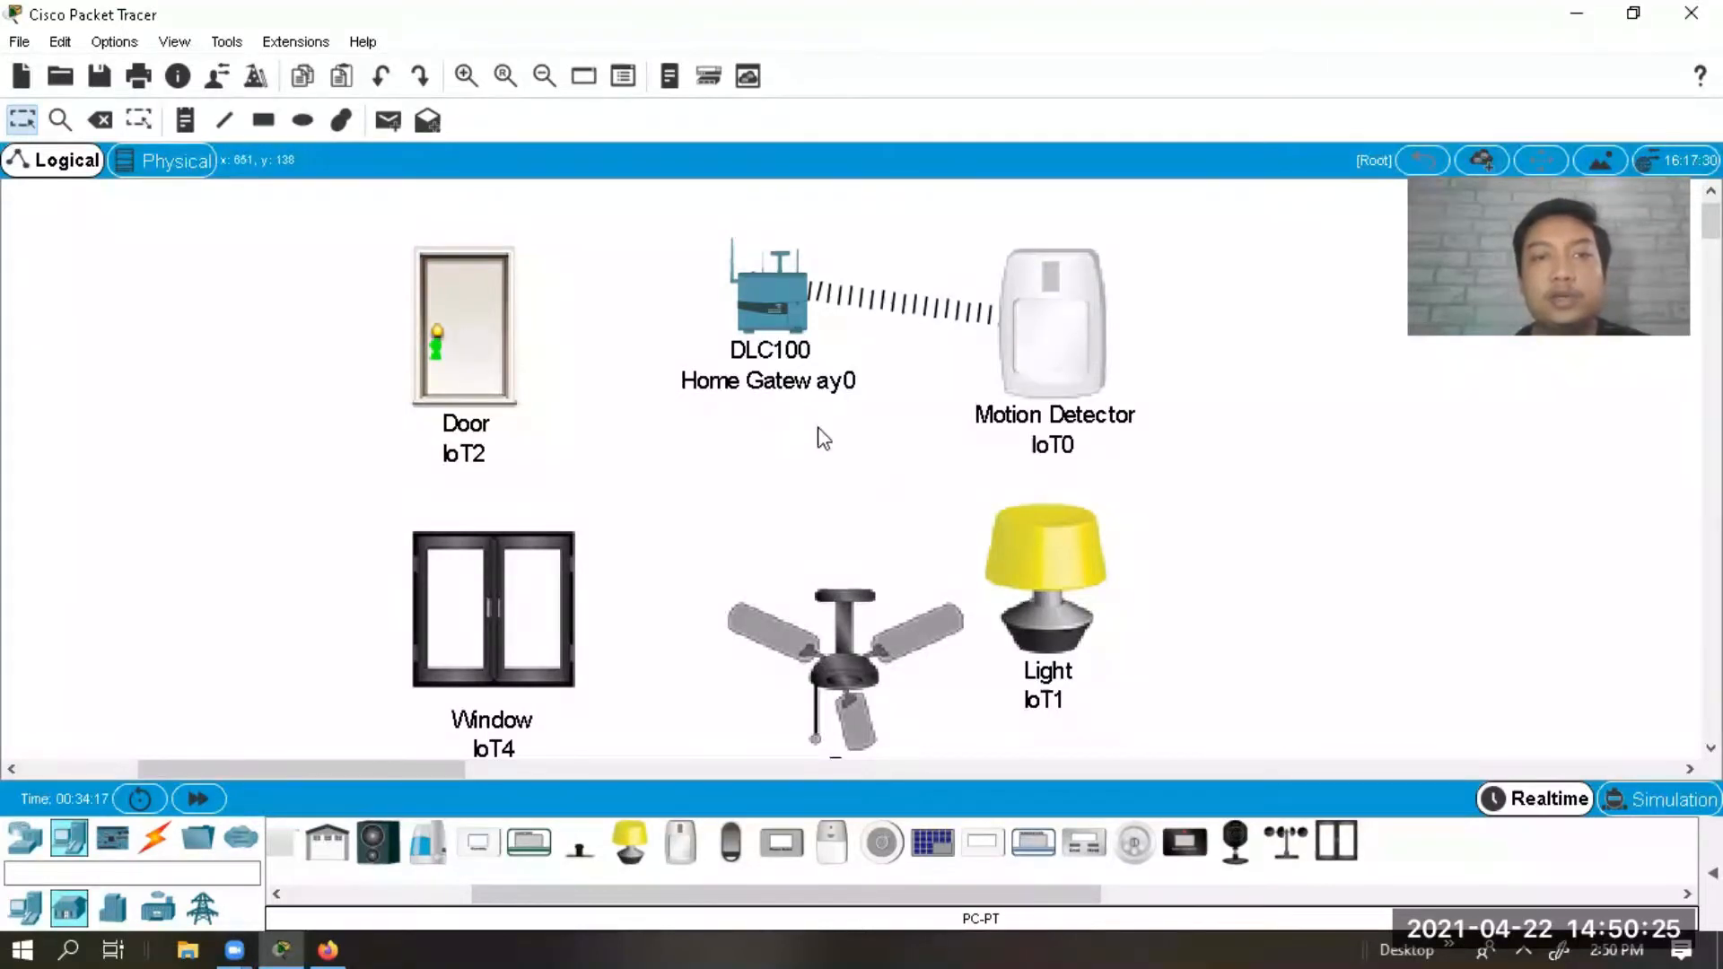
click(1063, 526)
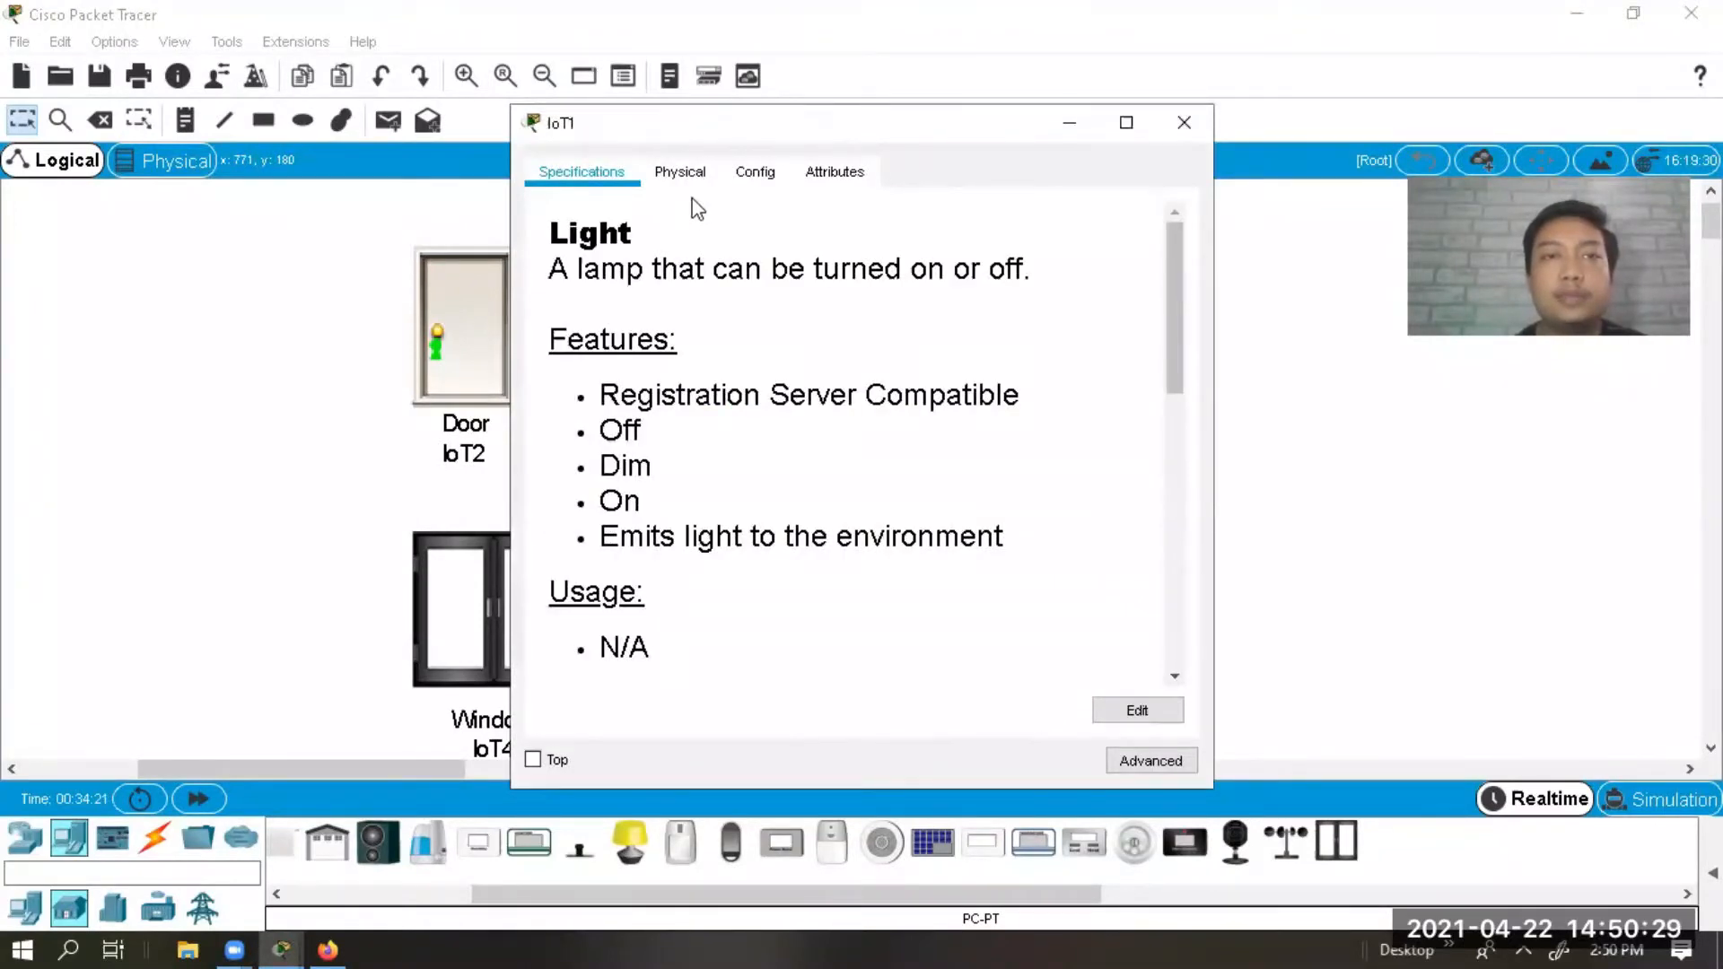
Give Light IoT1 a PT-IOT-NM-1W Network Adapter 2 and tick Desktop Show.
click(680, 172)
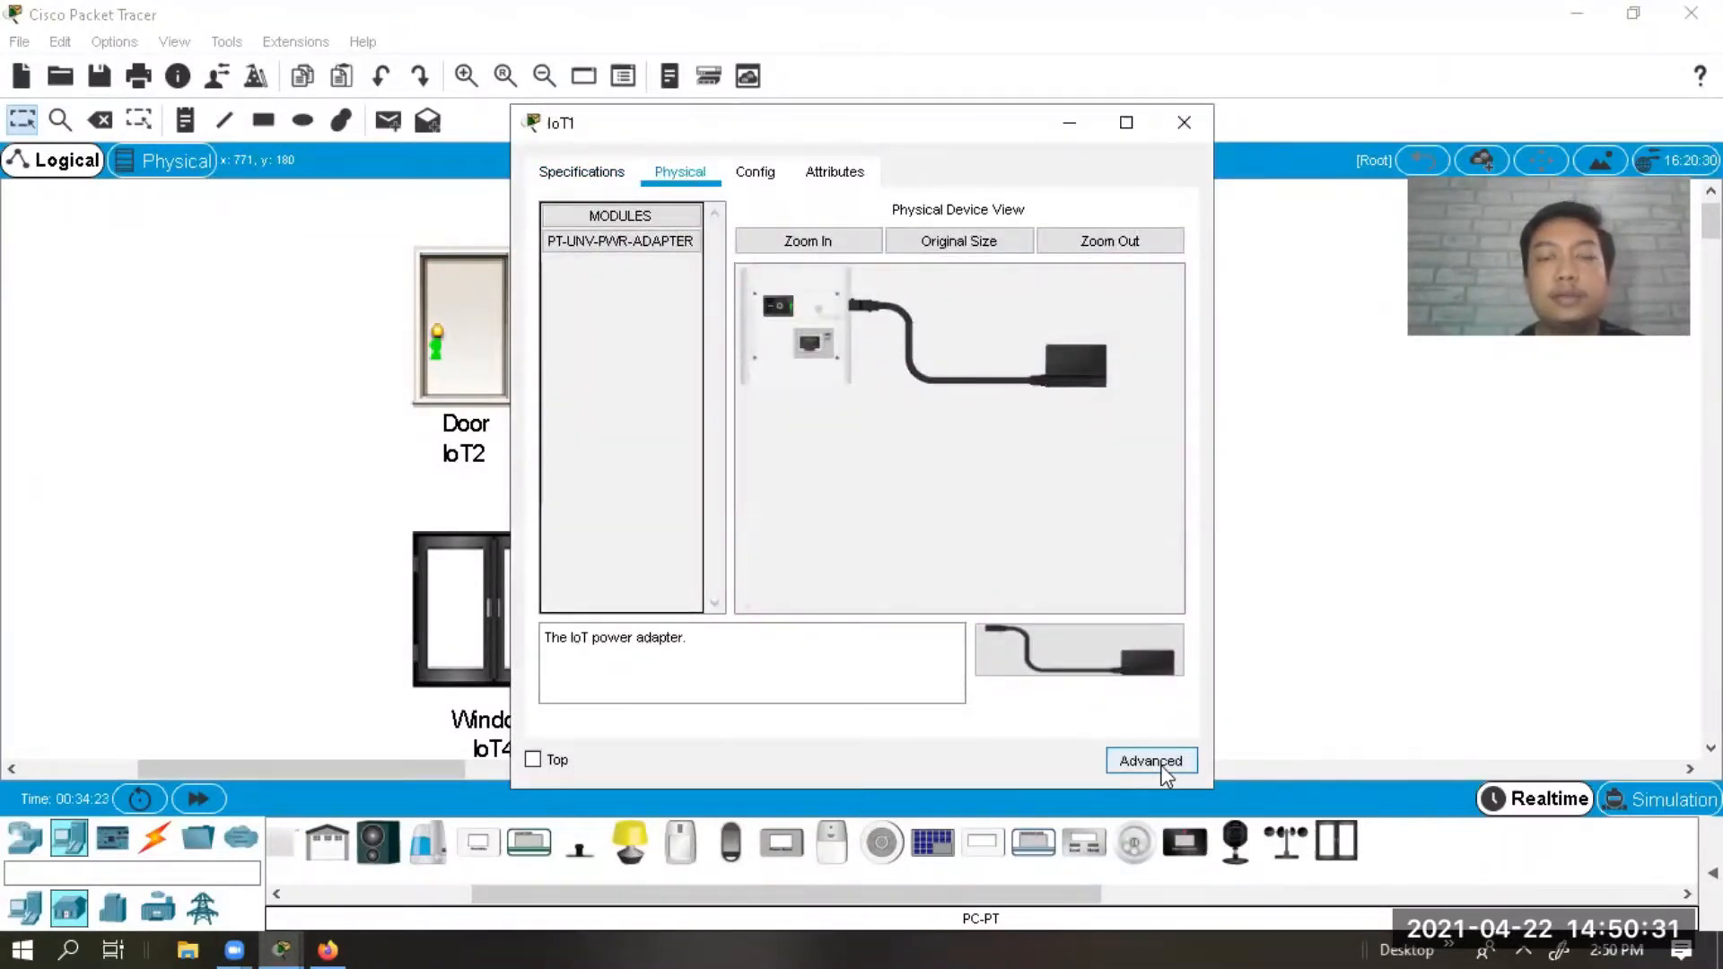
click(1163, 769)
click(698, 184)
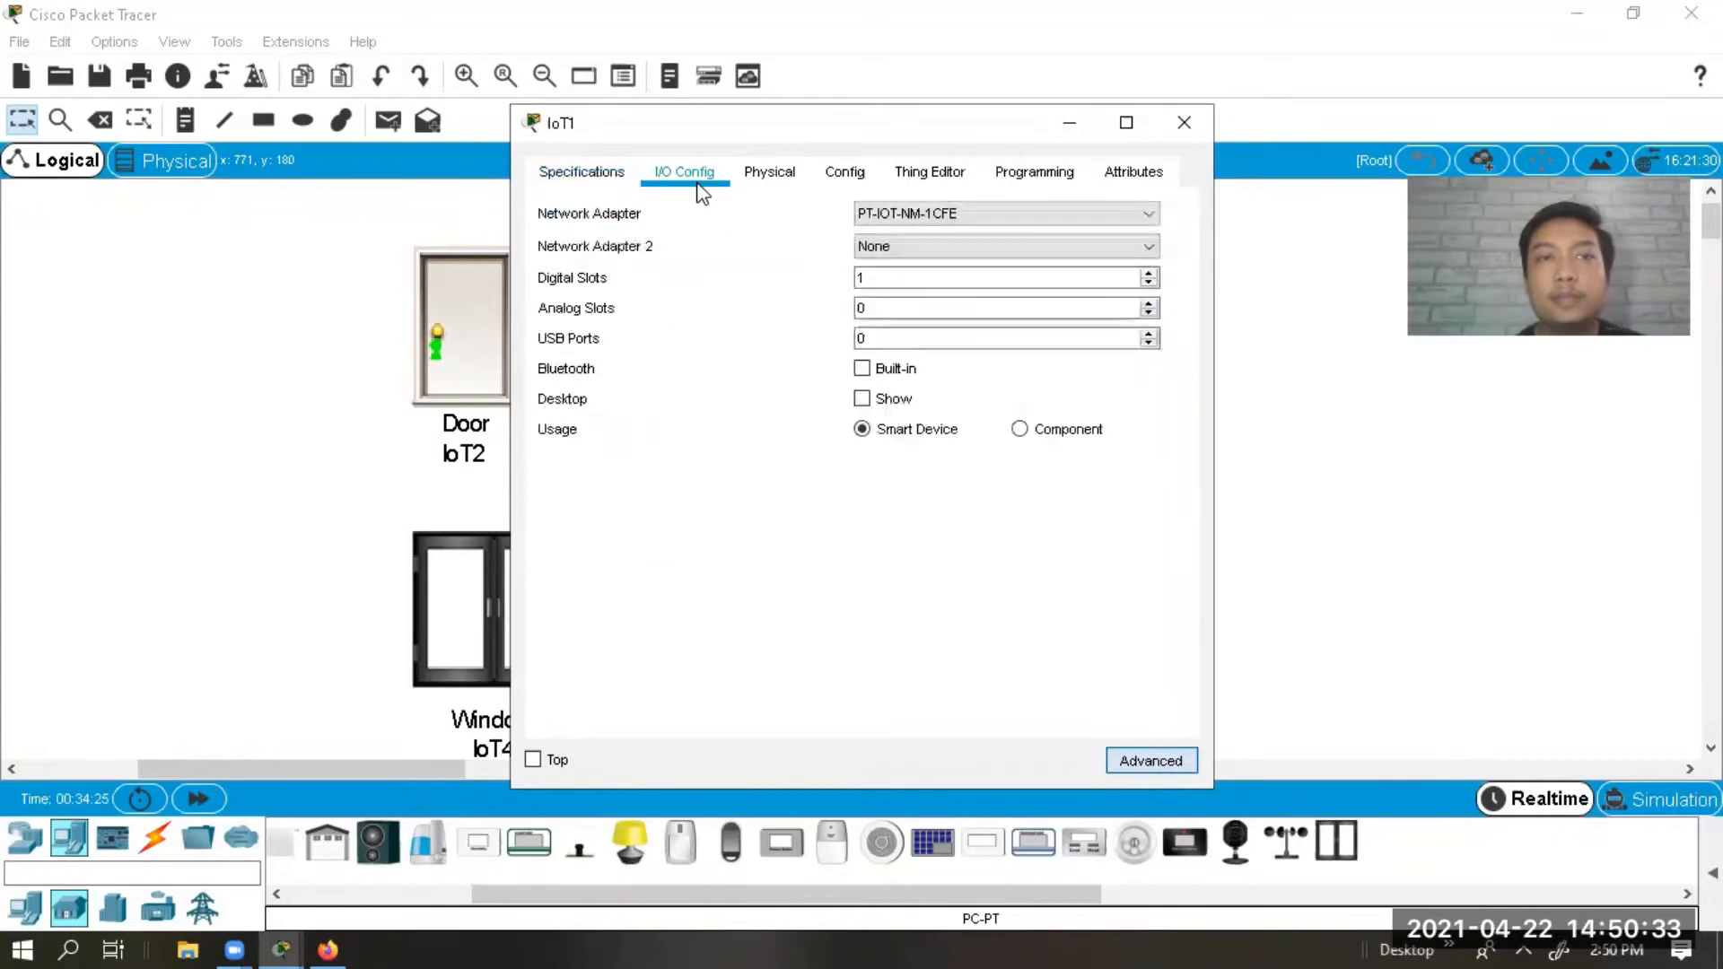
click(876, 242)
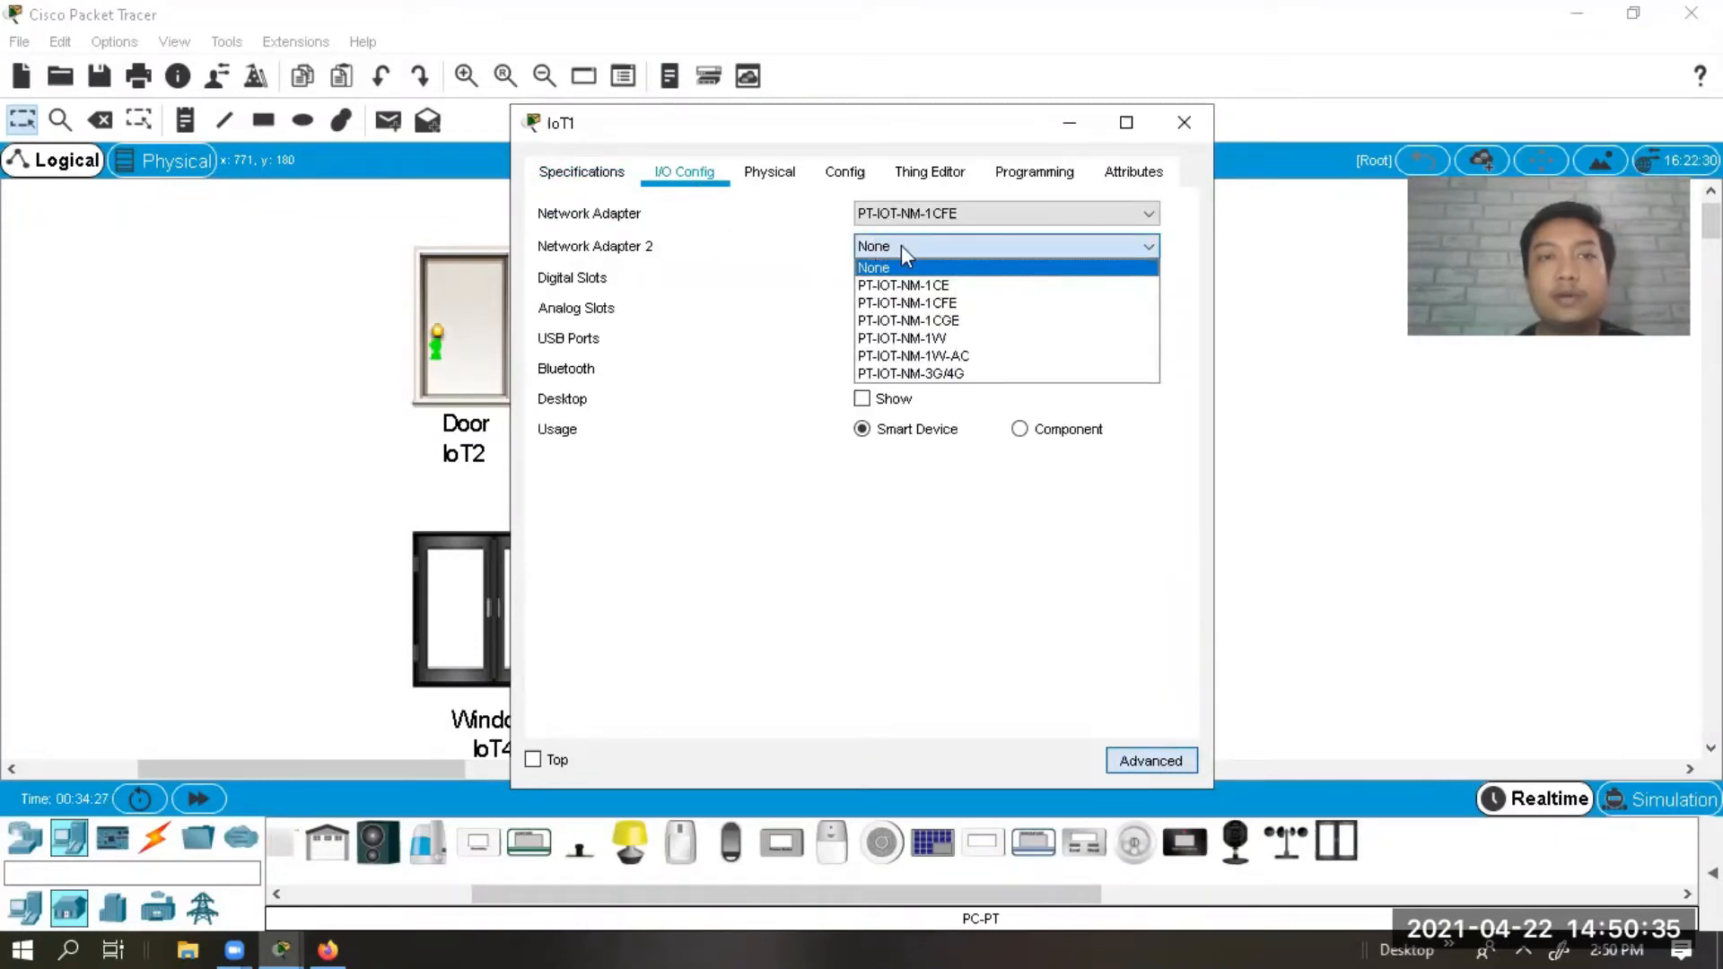
click(938, 334)
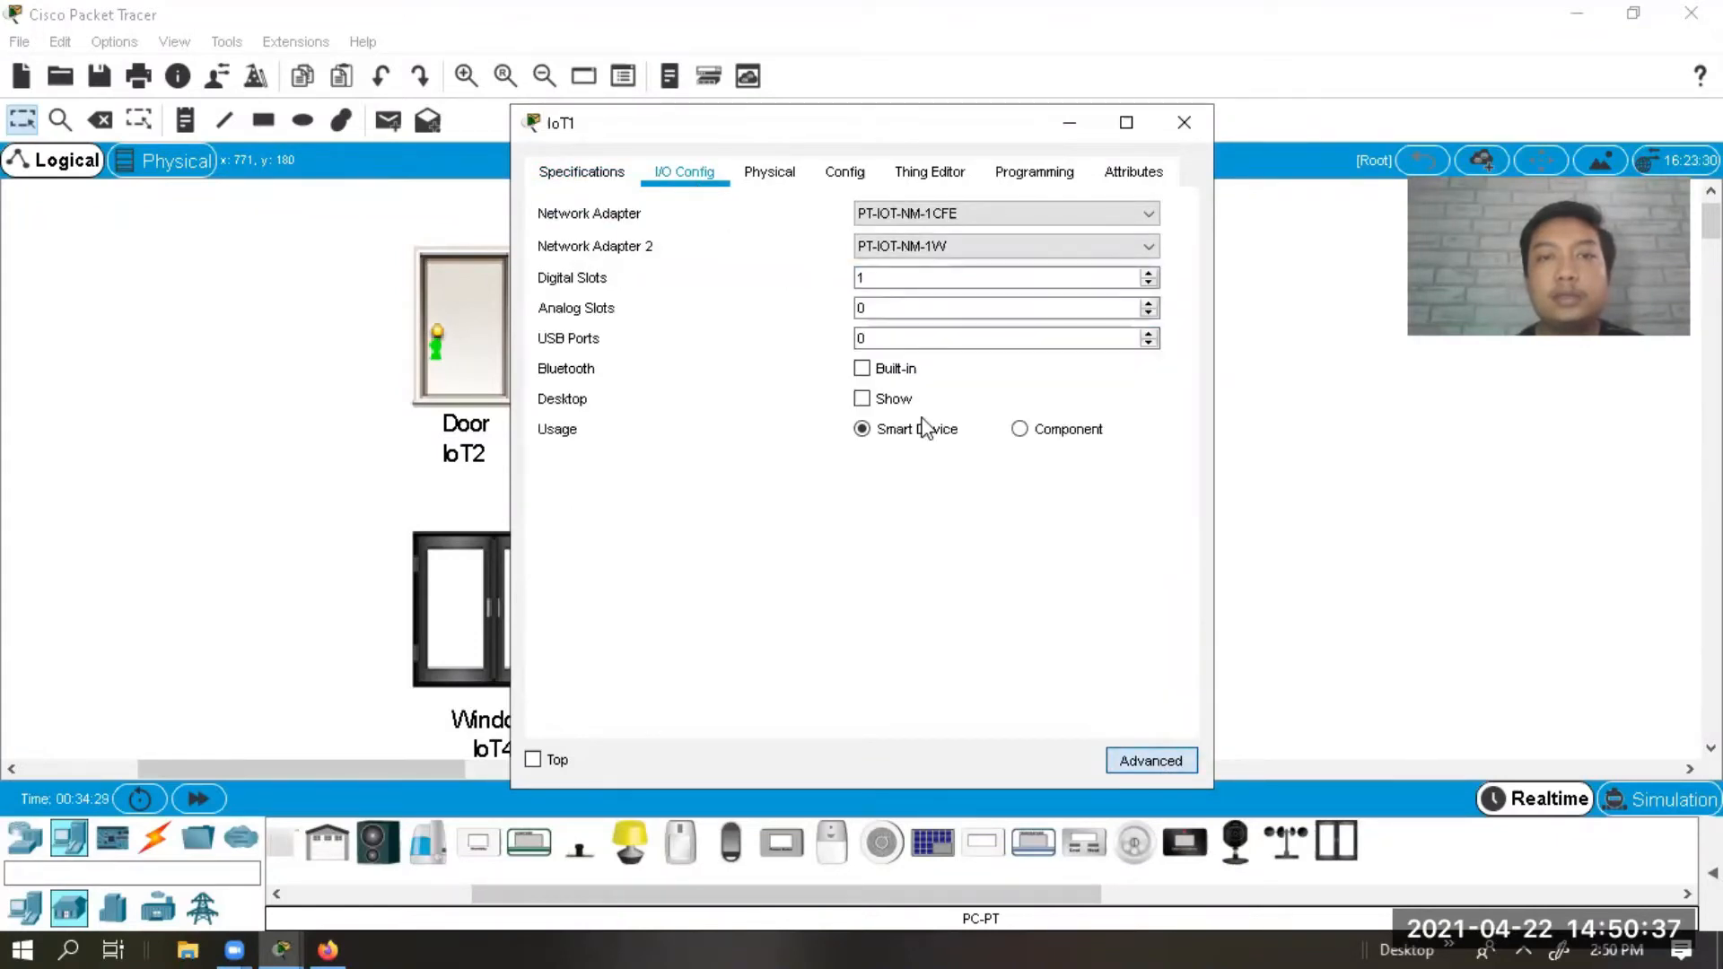
click(862, 399)
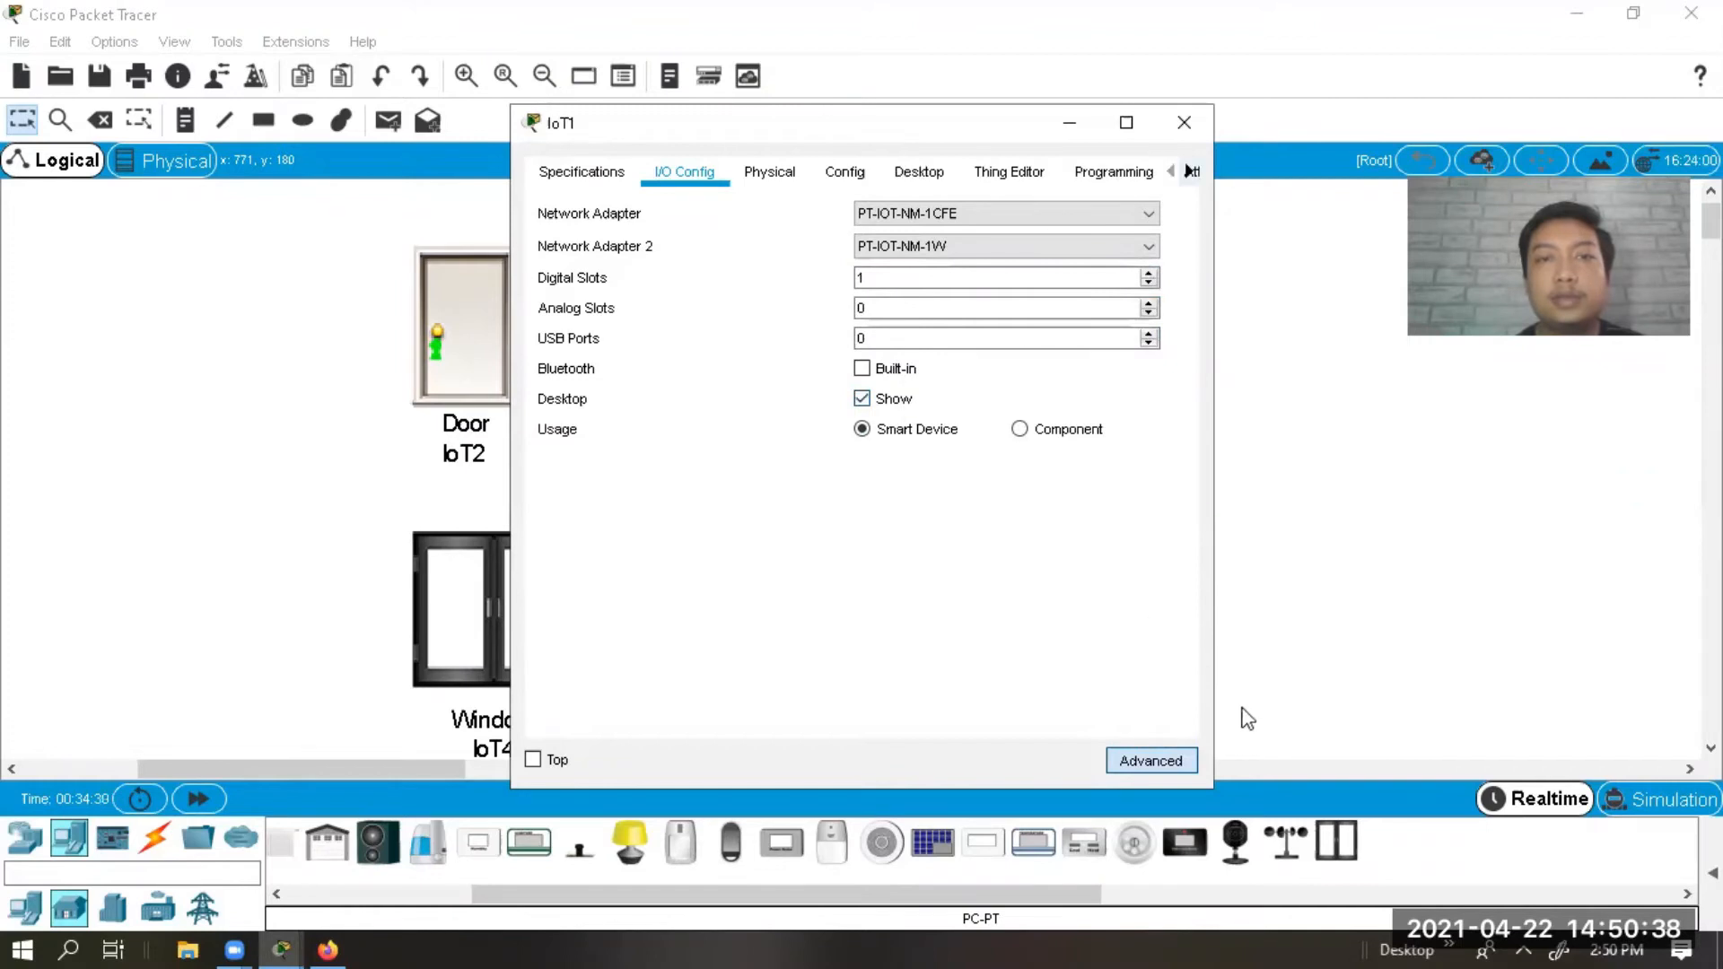
click(840, 167)
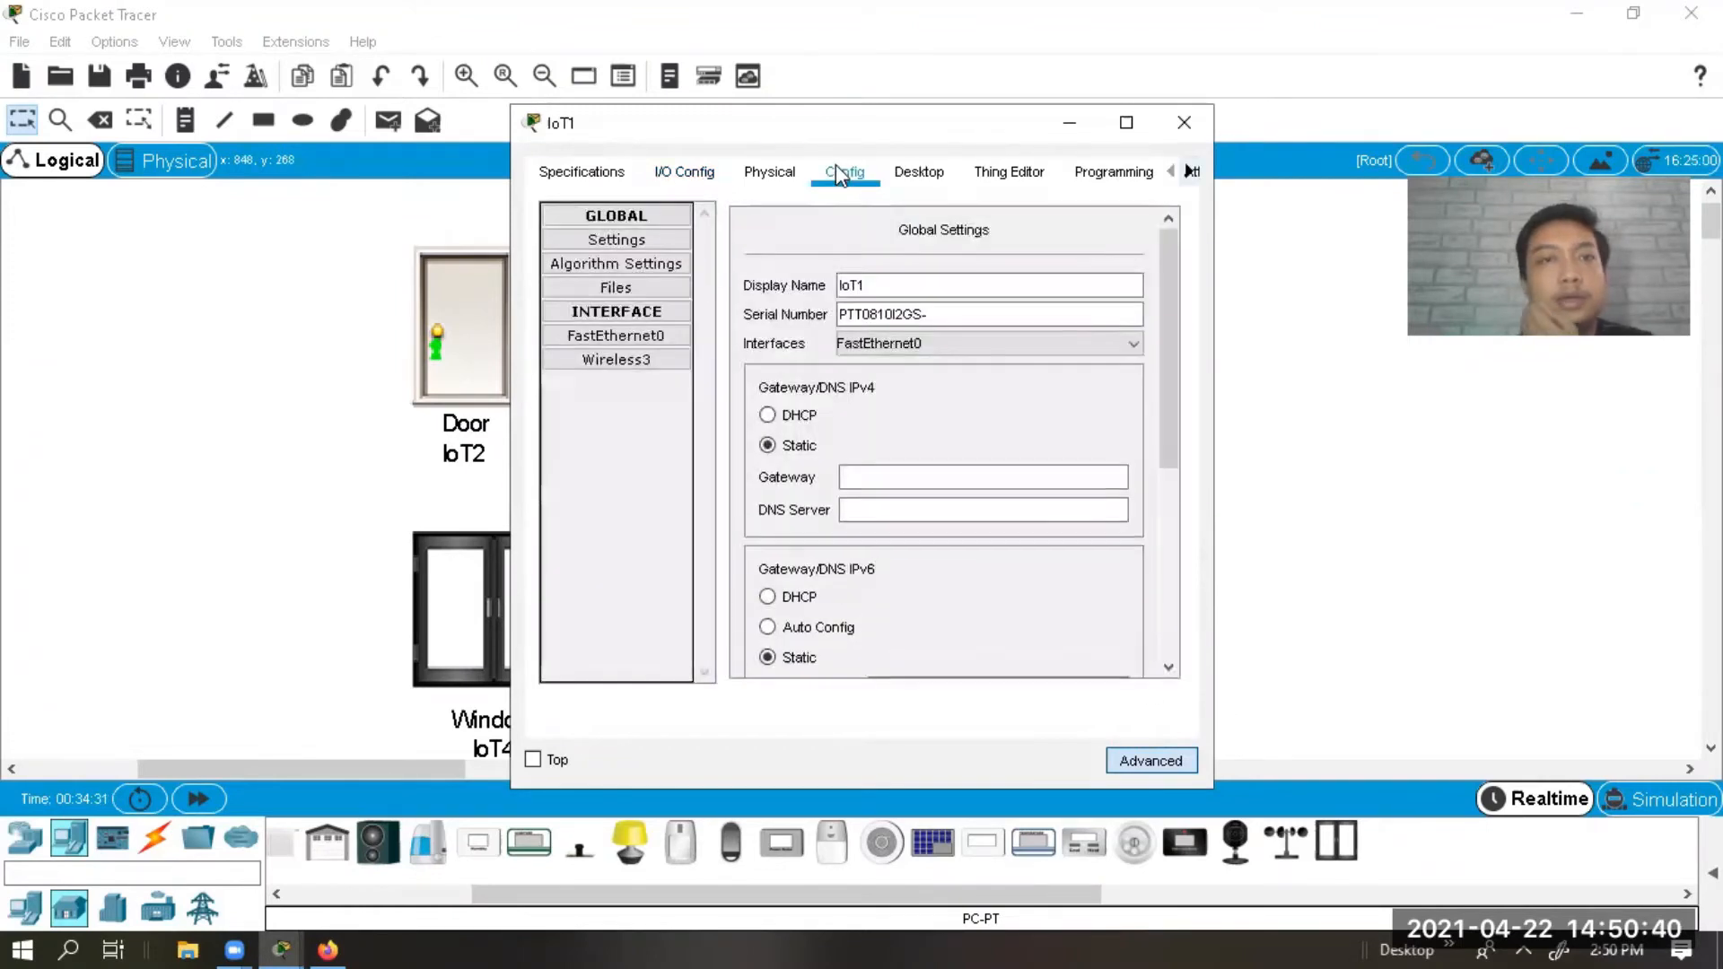
Set Light IoT1's Wireless3 authentication to WPA2-PSK with the pass phrase.
click(627, 363)
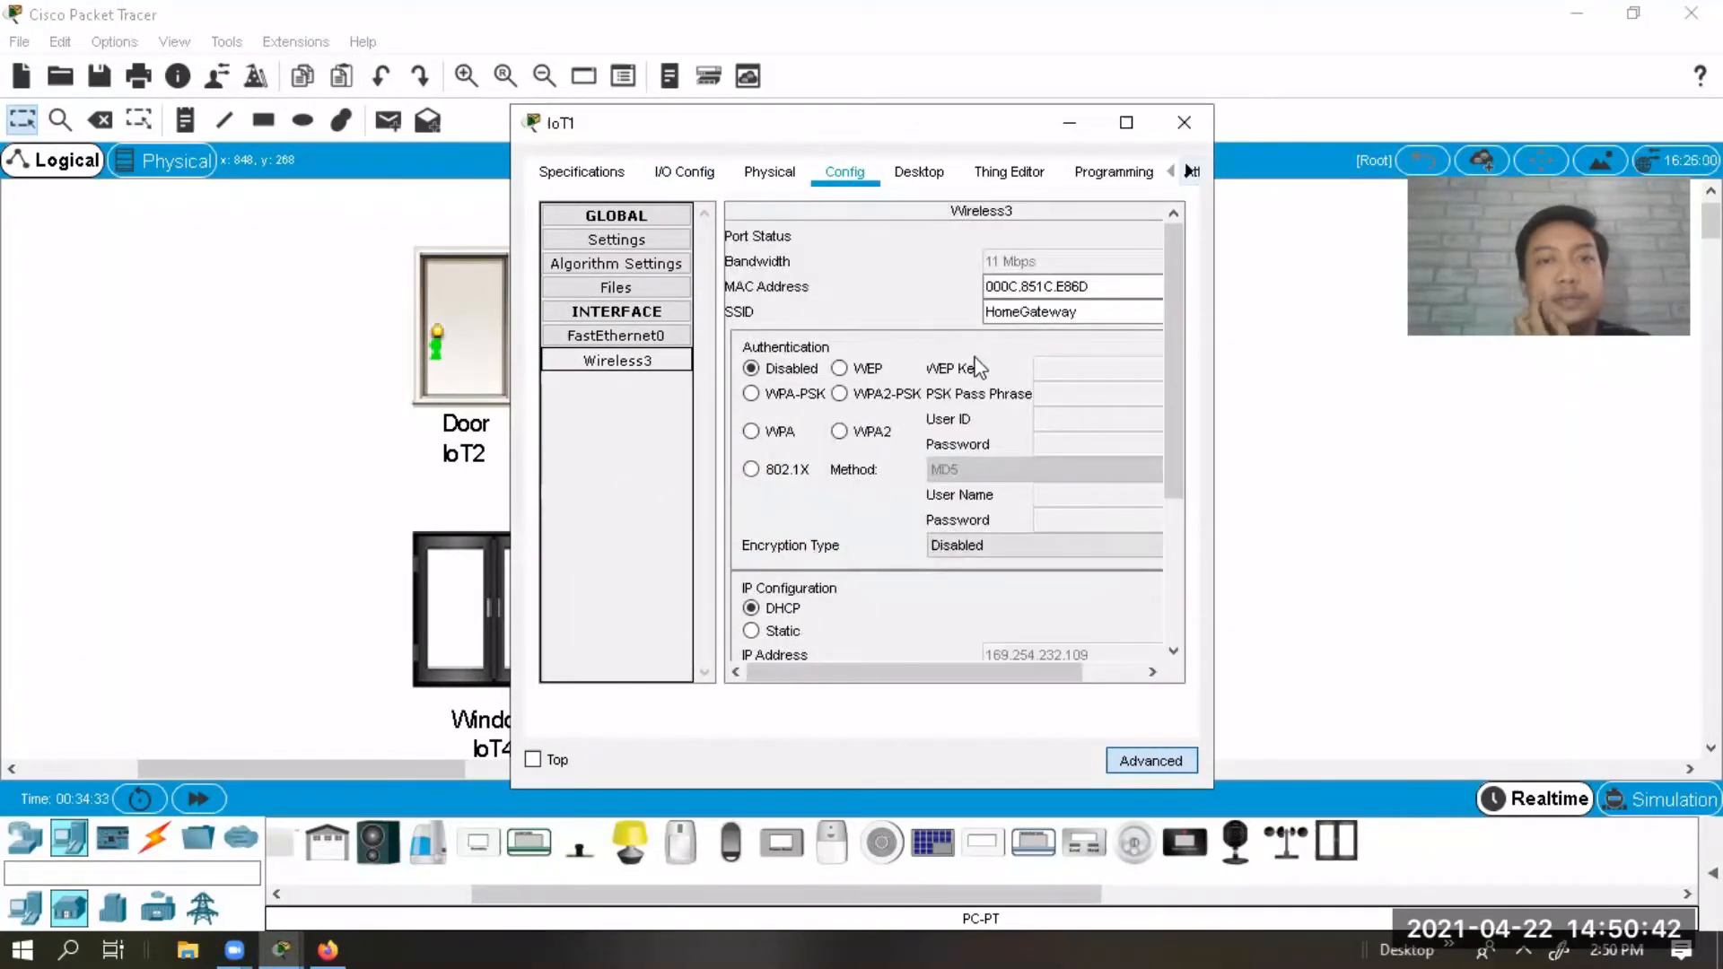
click(865, 400)
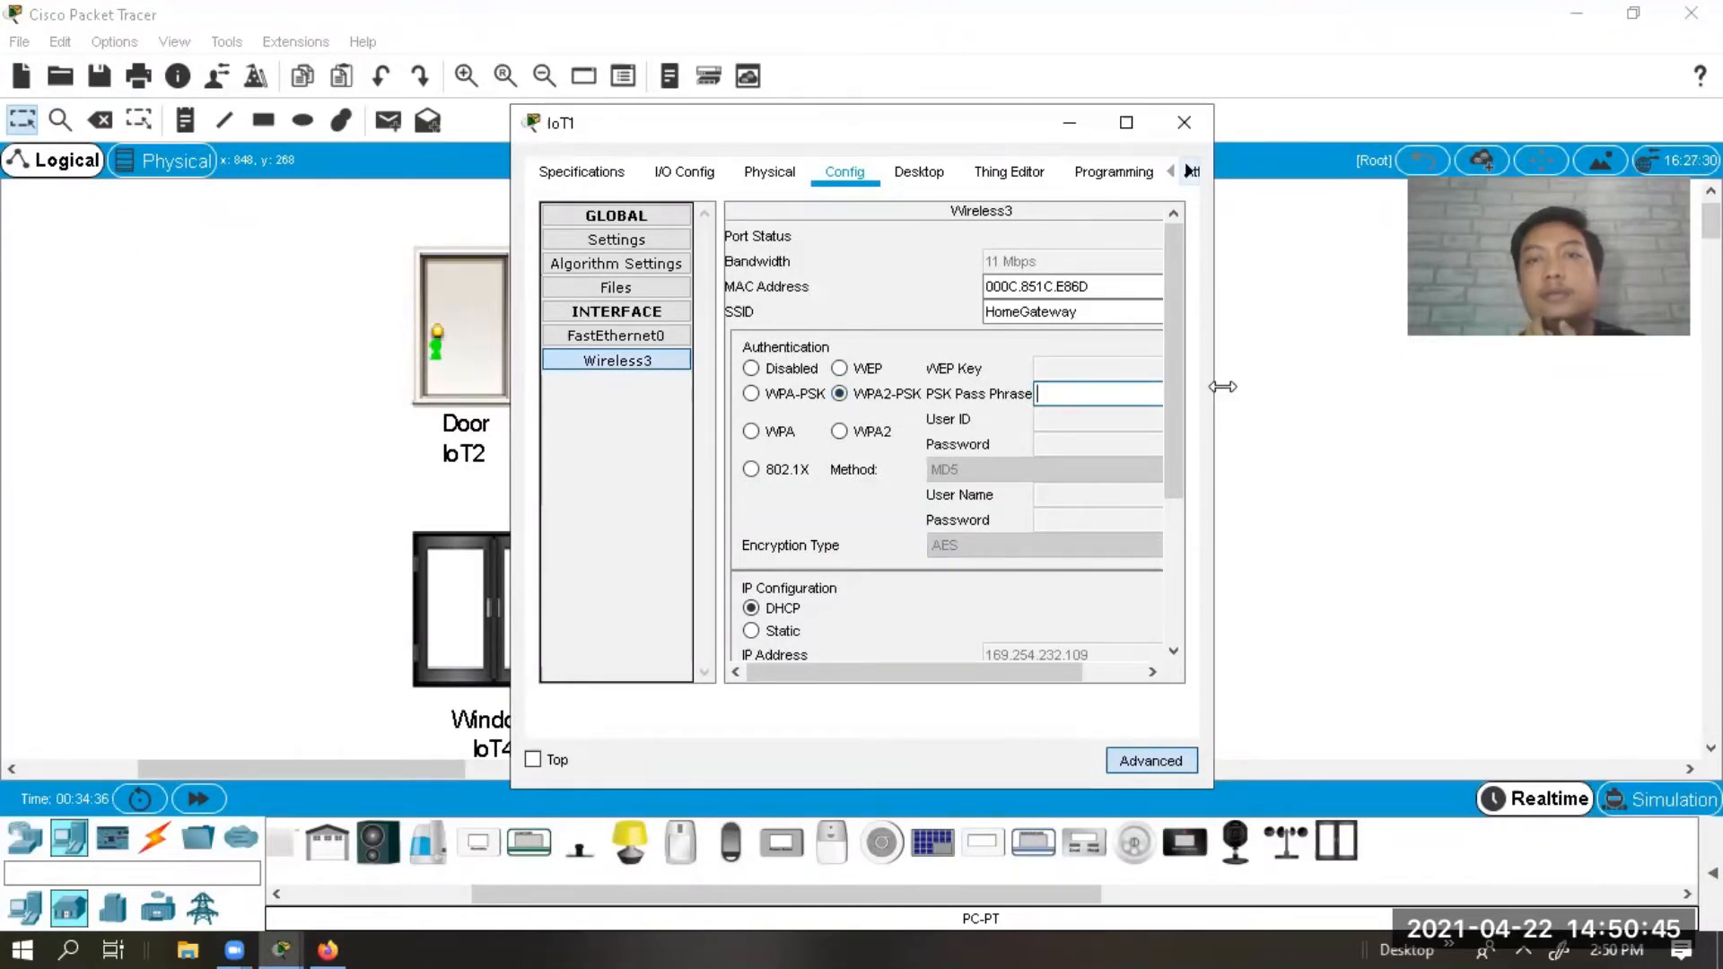
drag(1223, 387, 1480, 387)
text(123456)
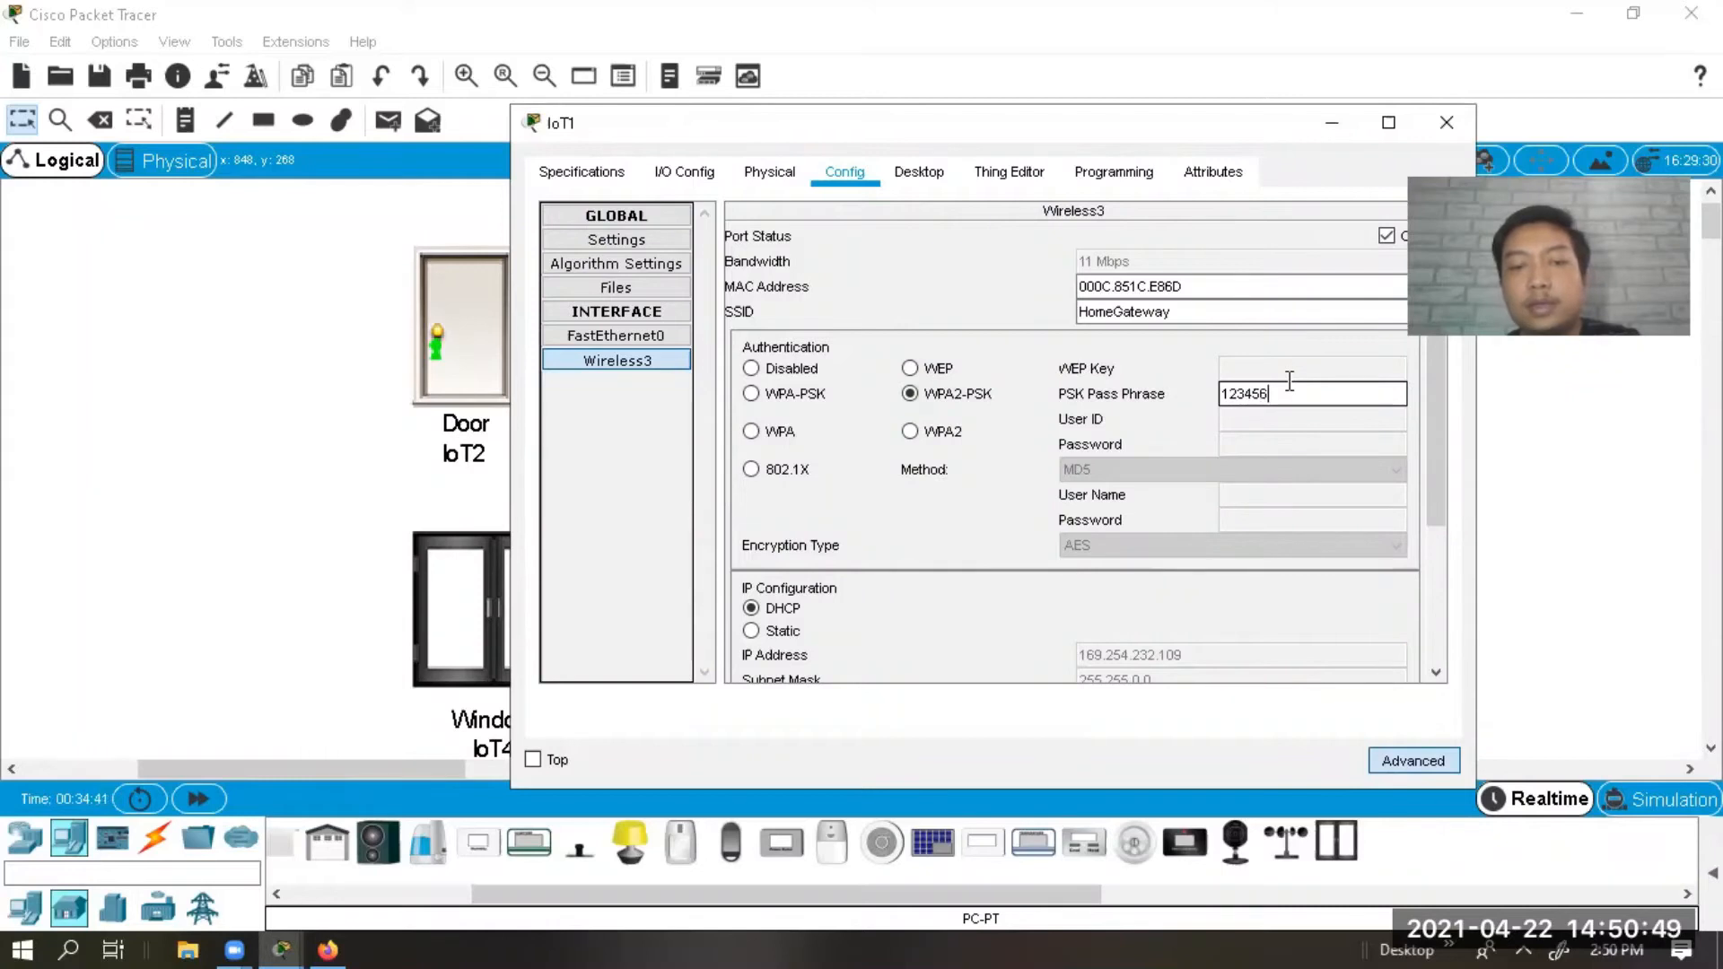
text(78)
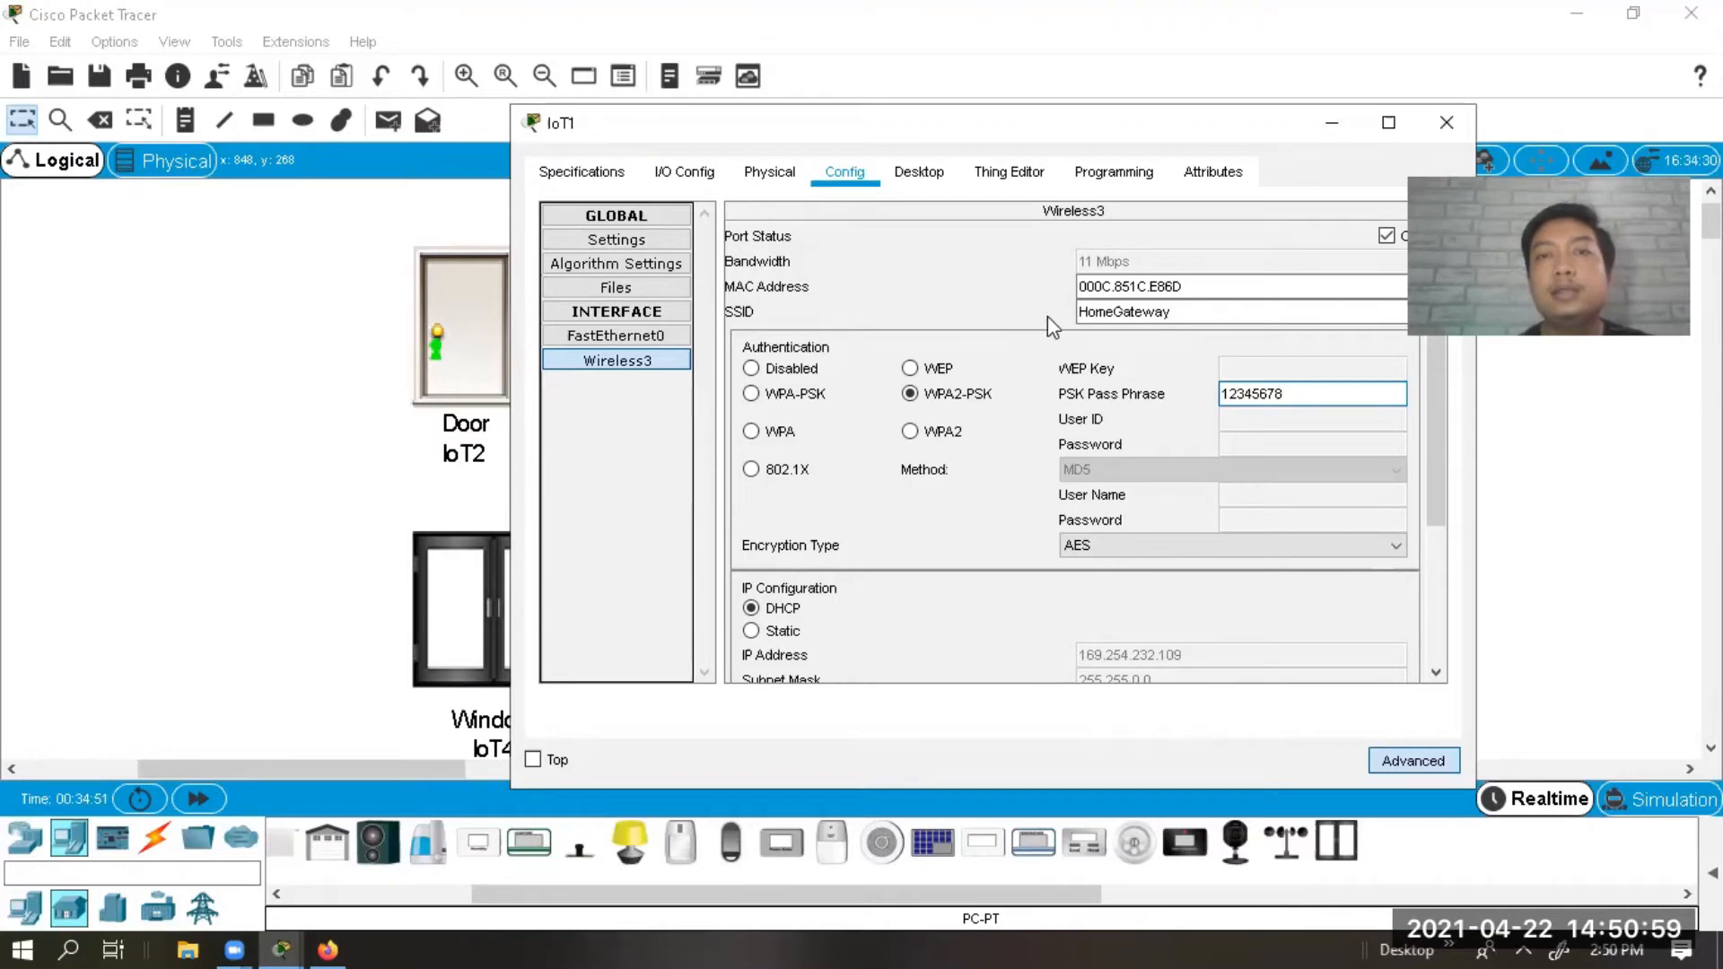
Change the light's SSID to HomeGateway and return to its global settings.
drag(1179, 316, 1046, 325)
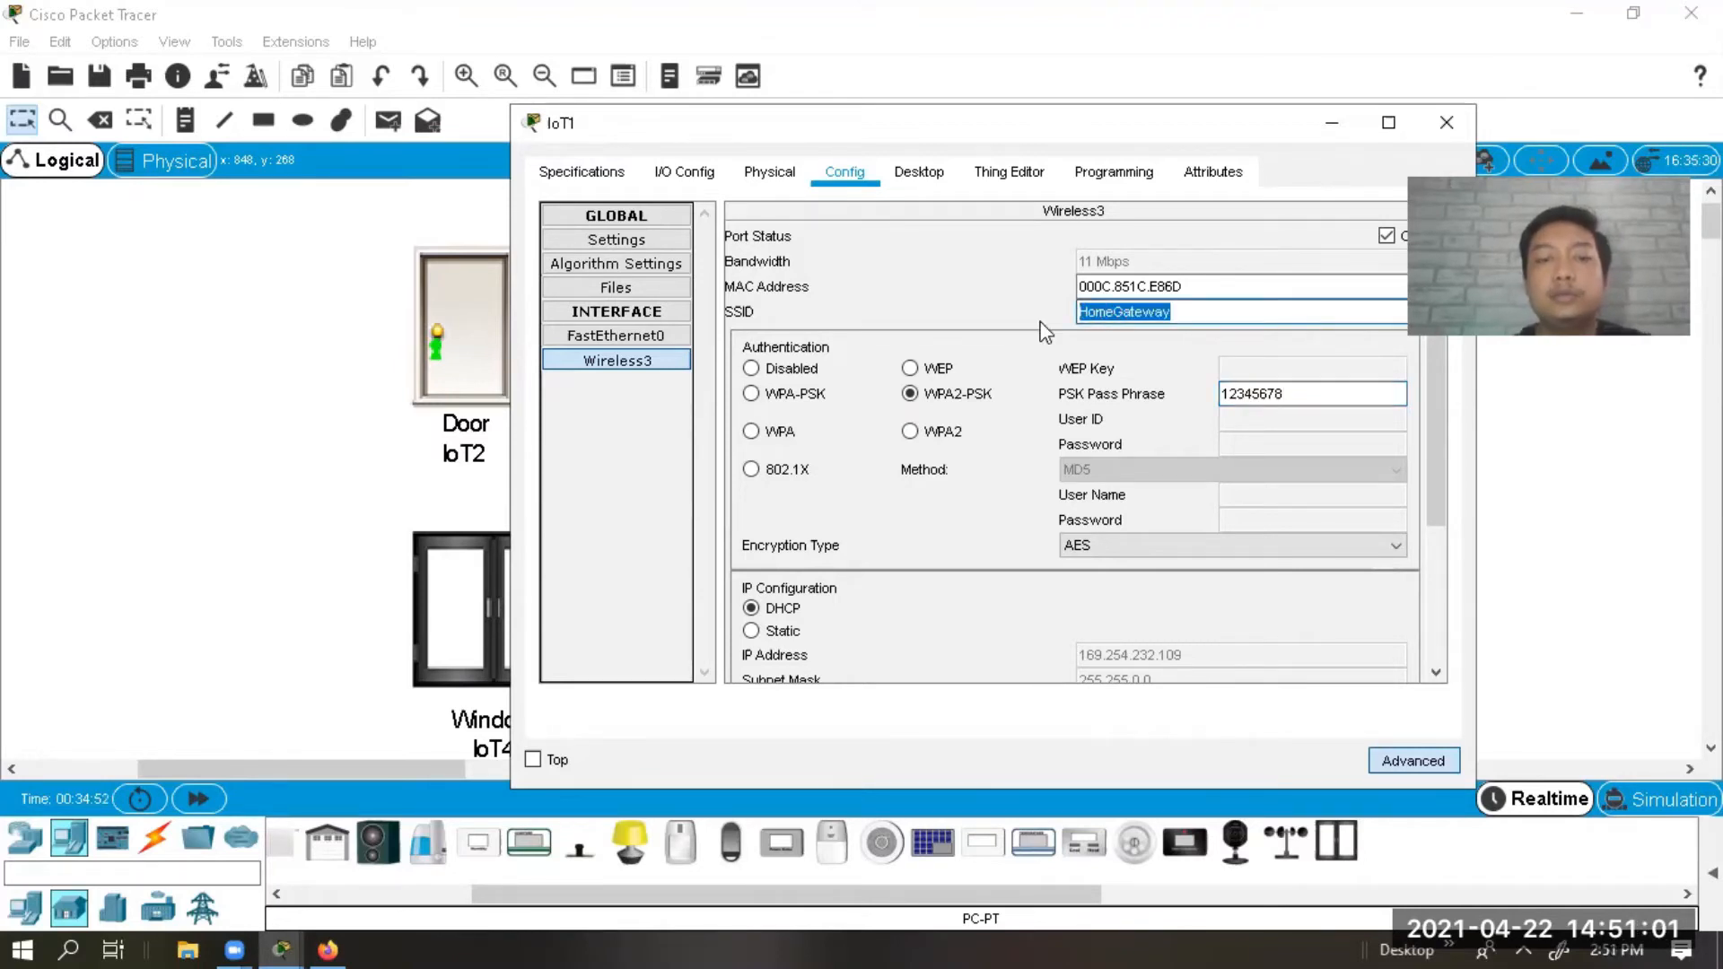
text(runah udi)
drag(1183, 314, 1038, 312)
text(H)
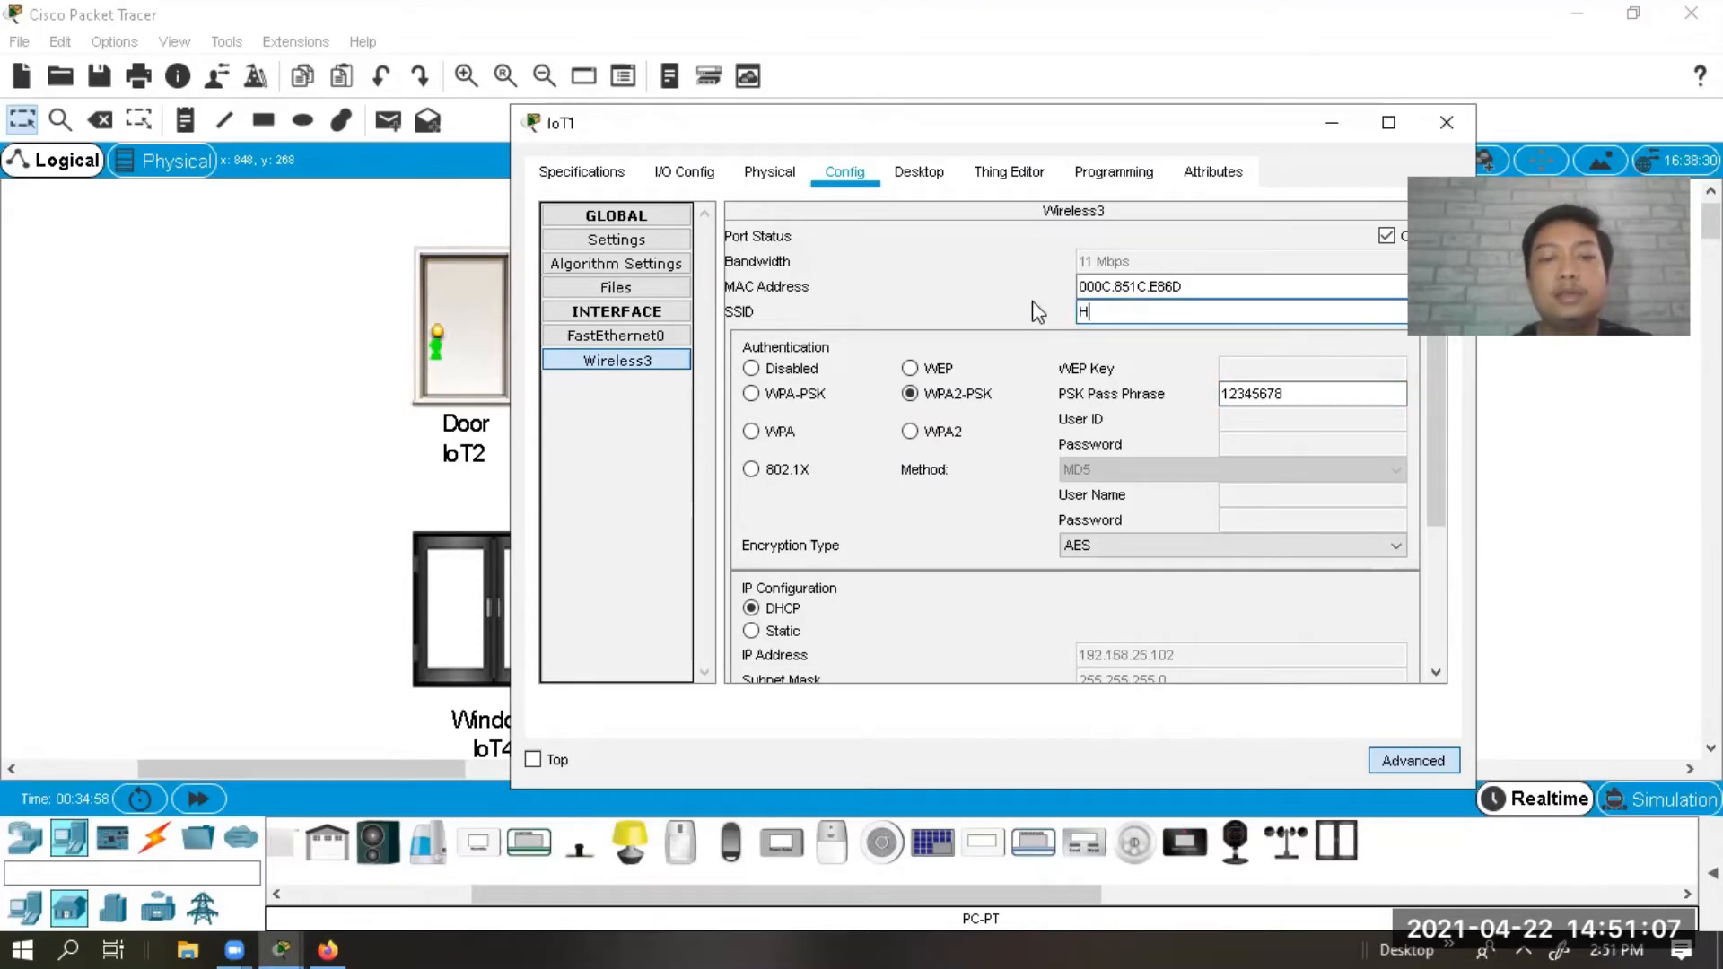
text(omeGateway)
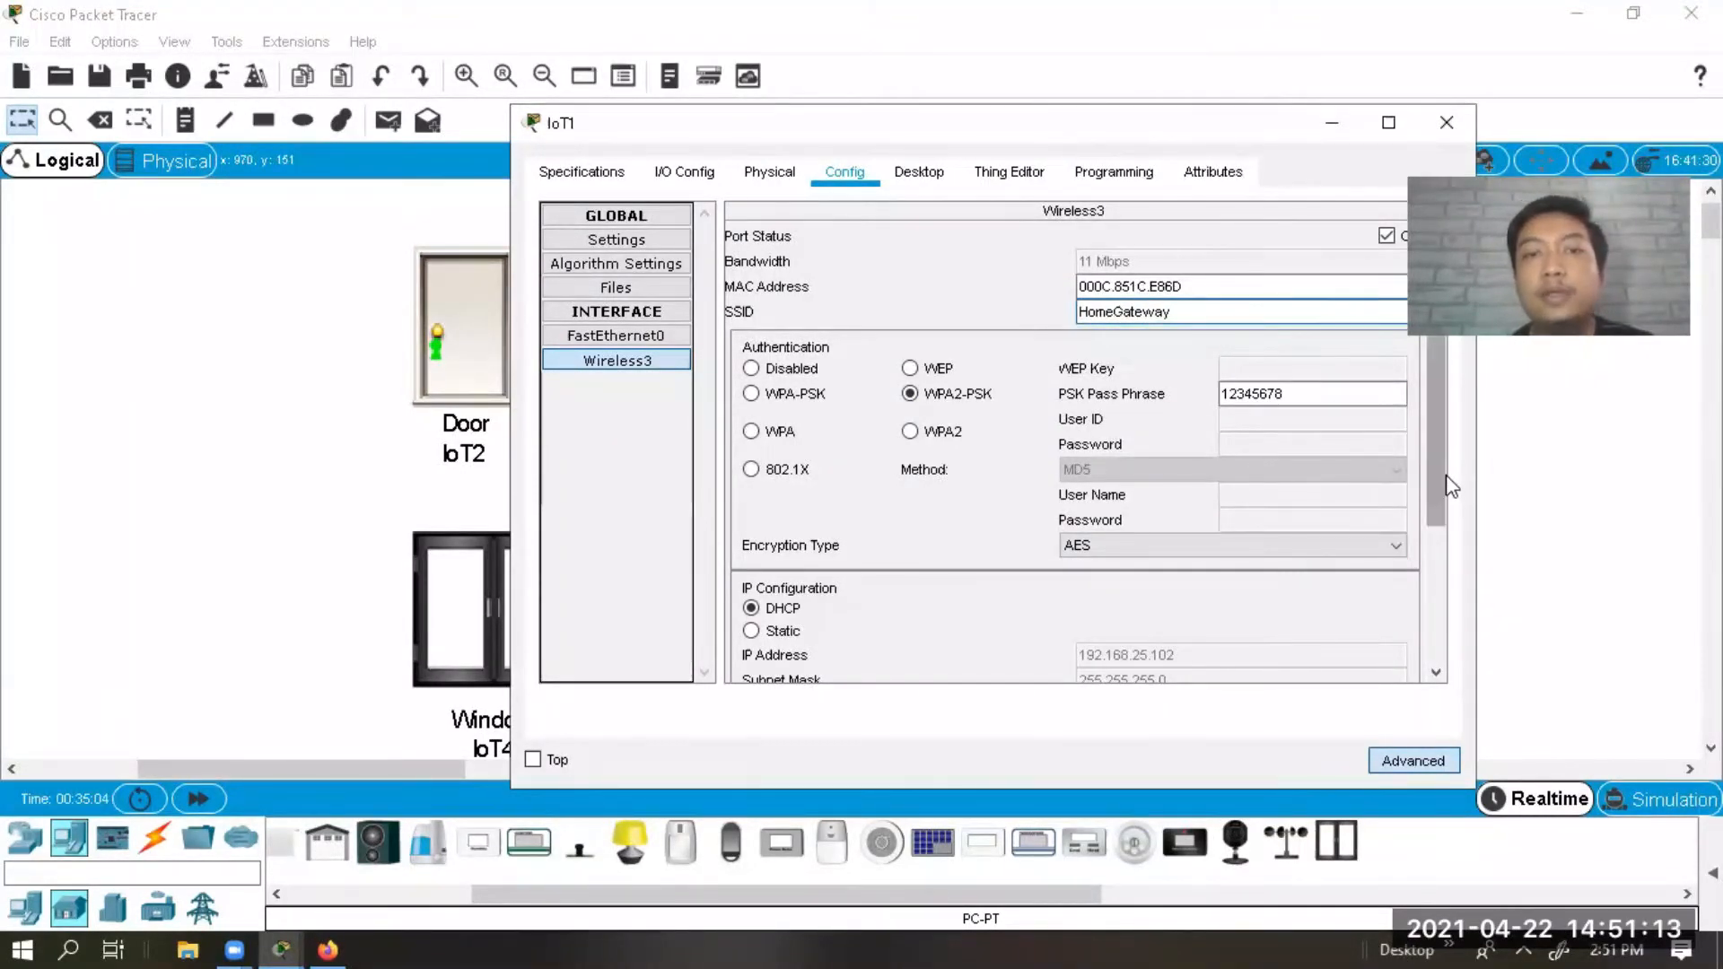
scroll(1450, 484, down, 3)
click(621, 245)
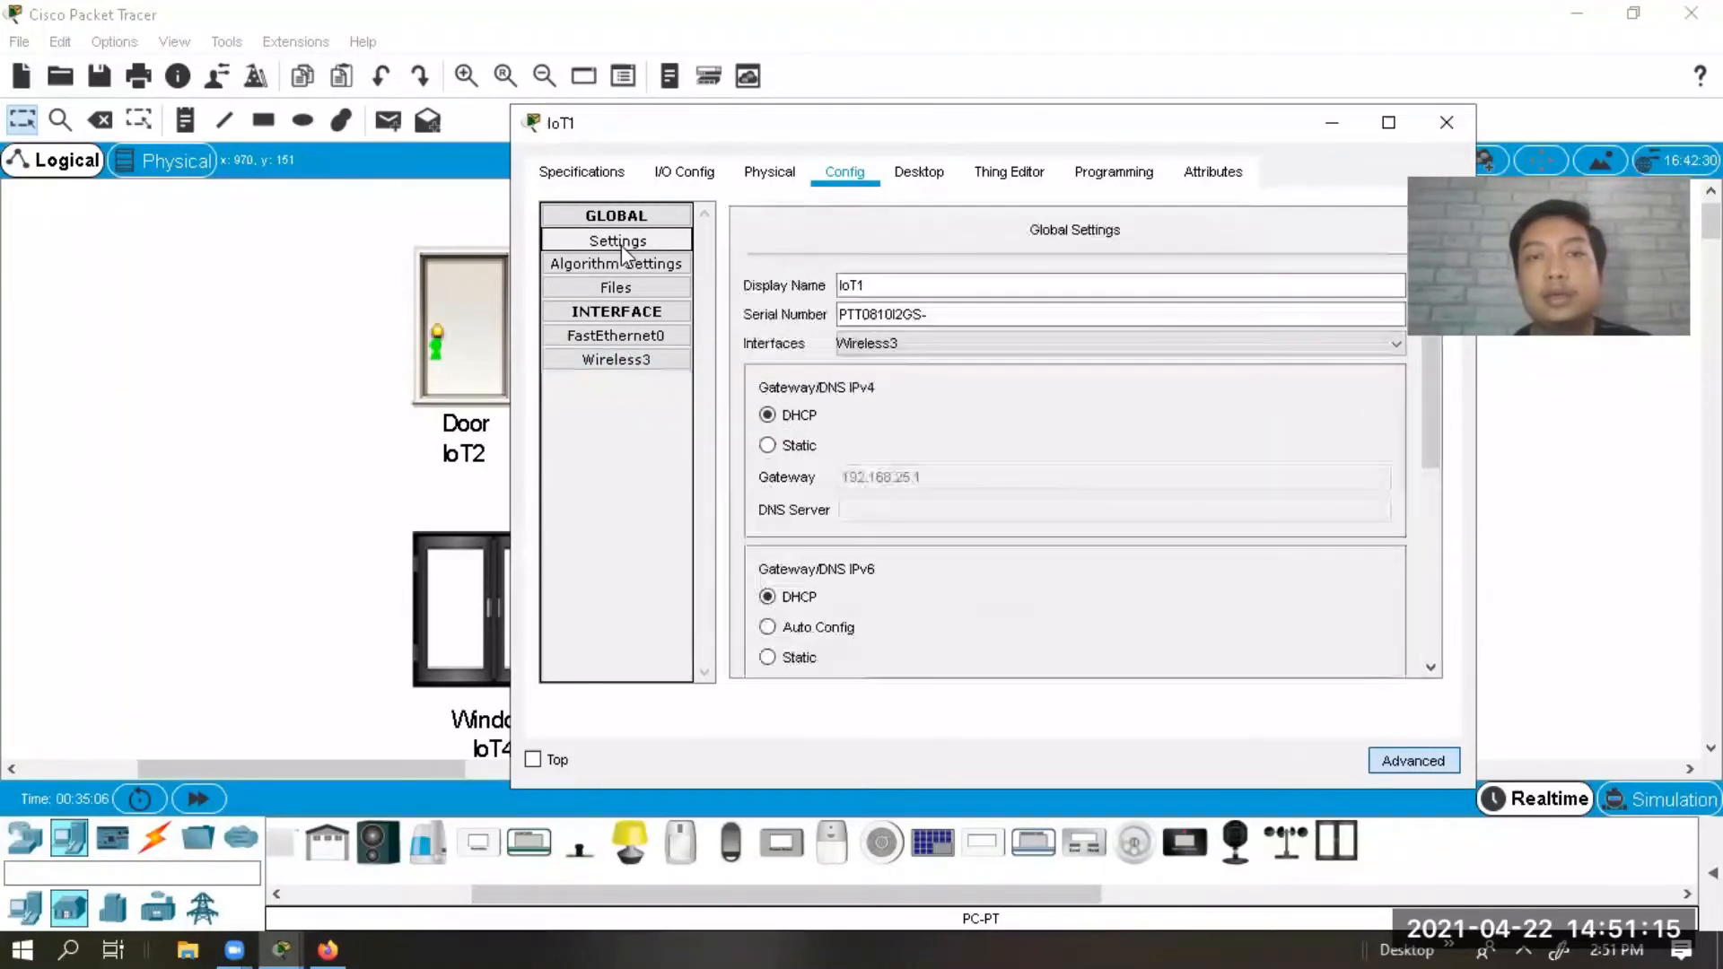
Set light IoT1's IoT Server to Home Gateway and close its settings window.
scroll(1436, 429, down, 5)
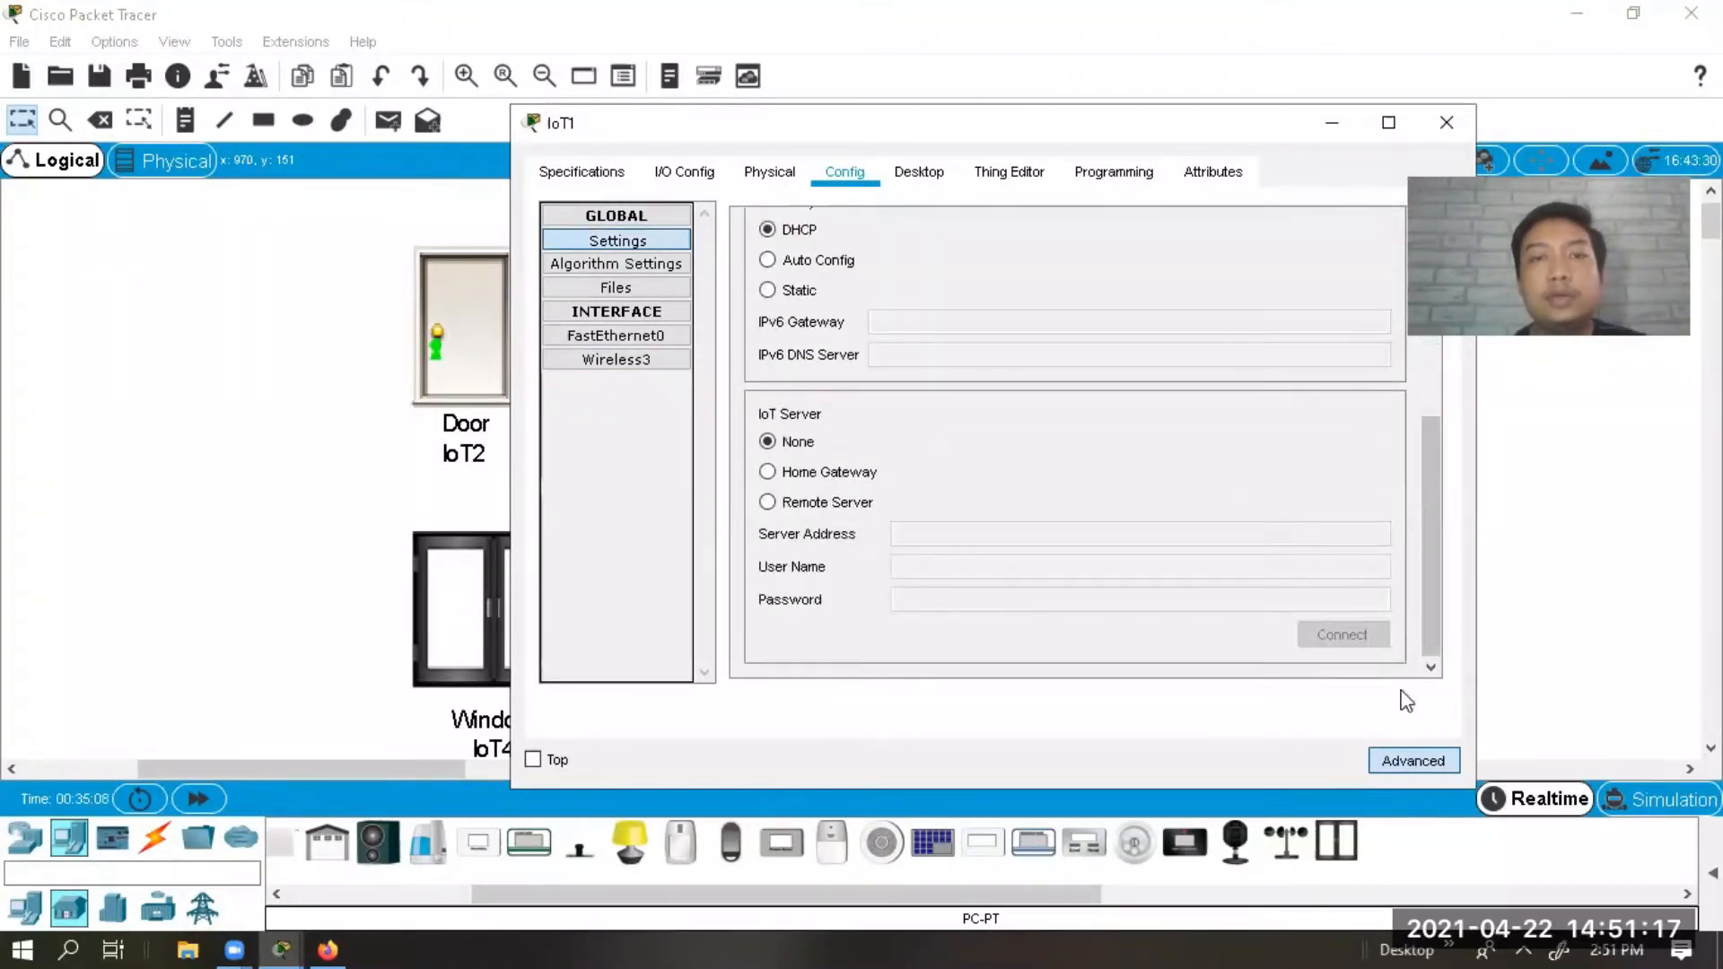
click(842, 474)
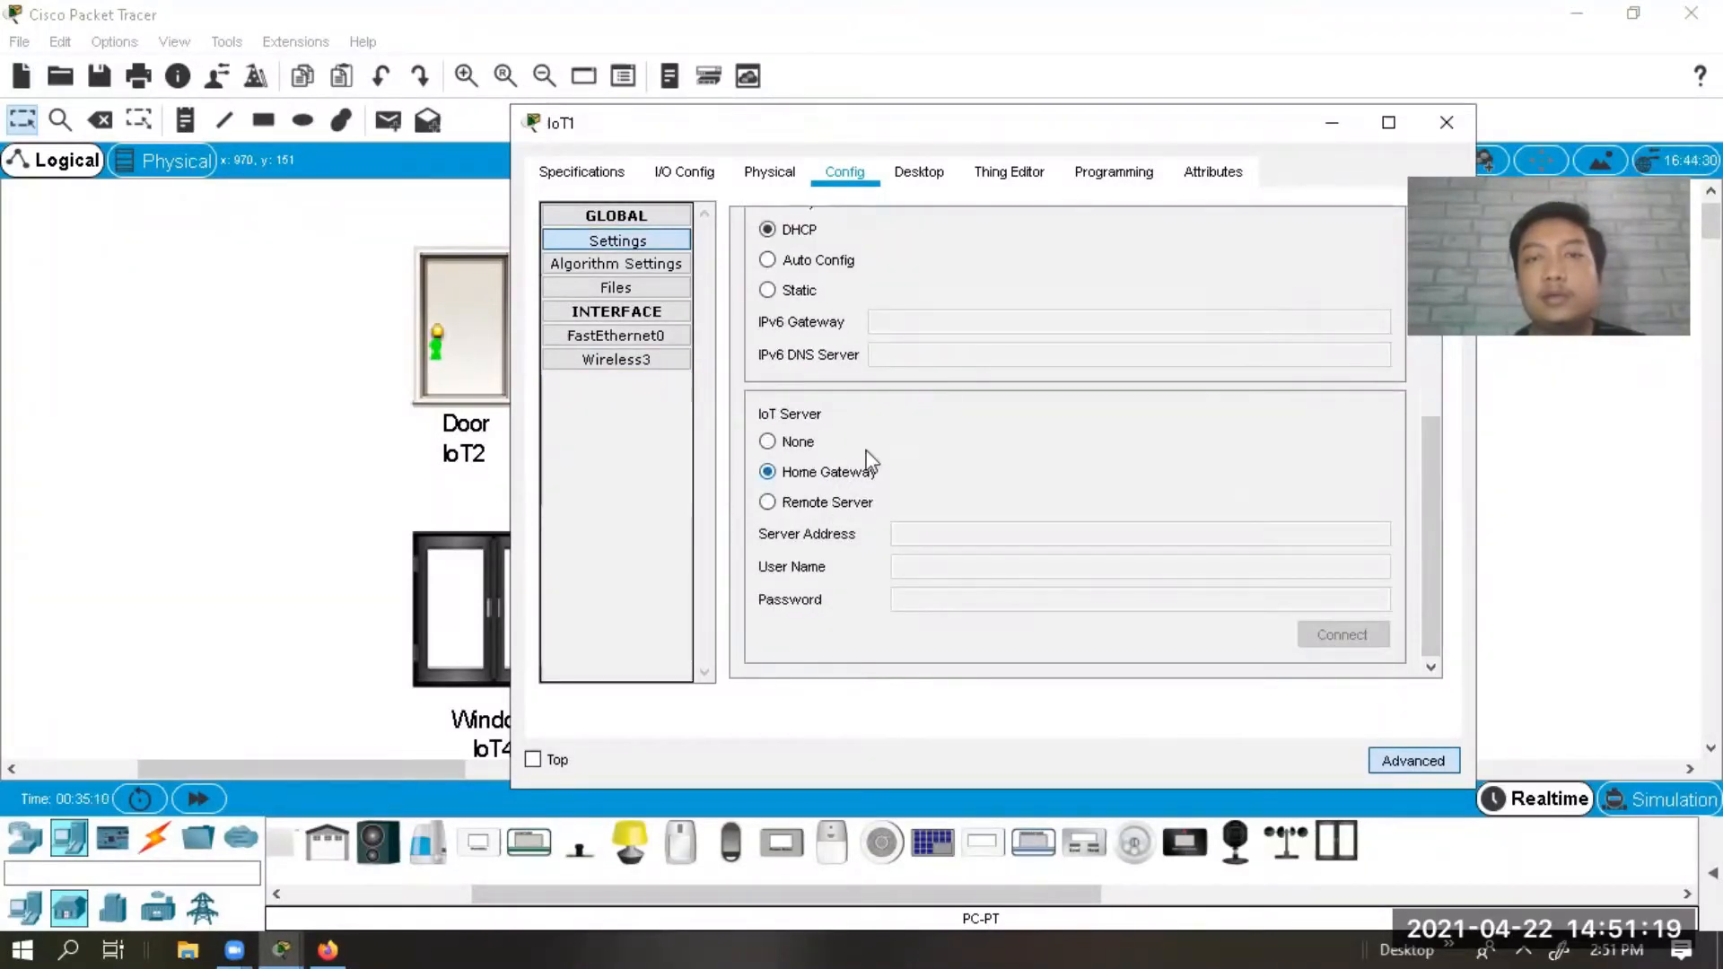
click(1433, 123)
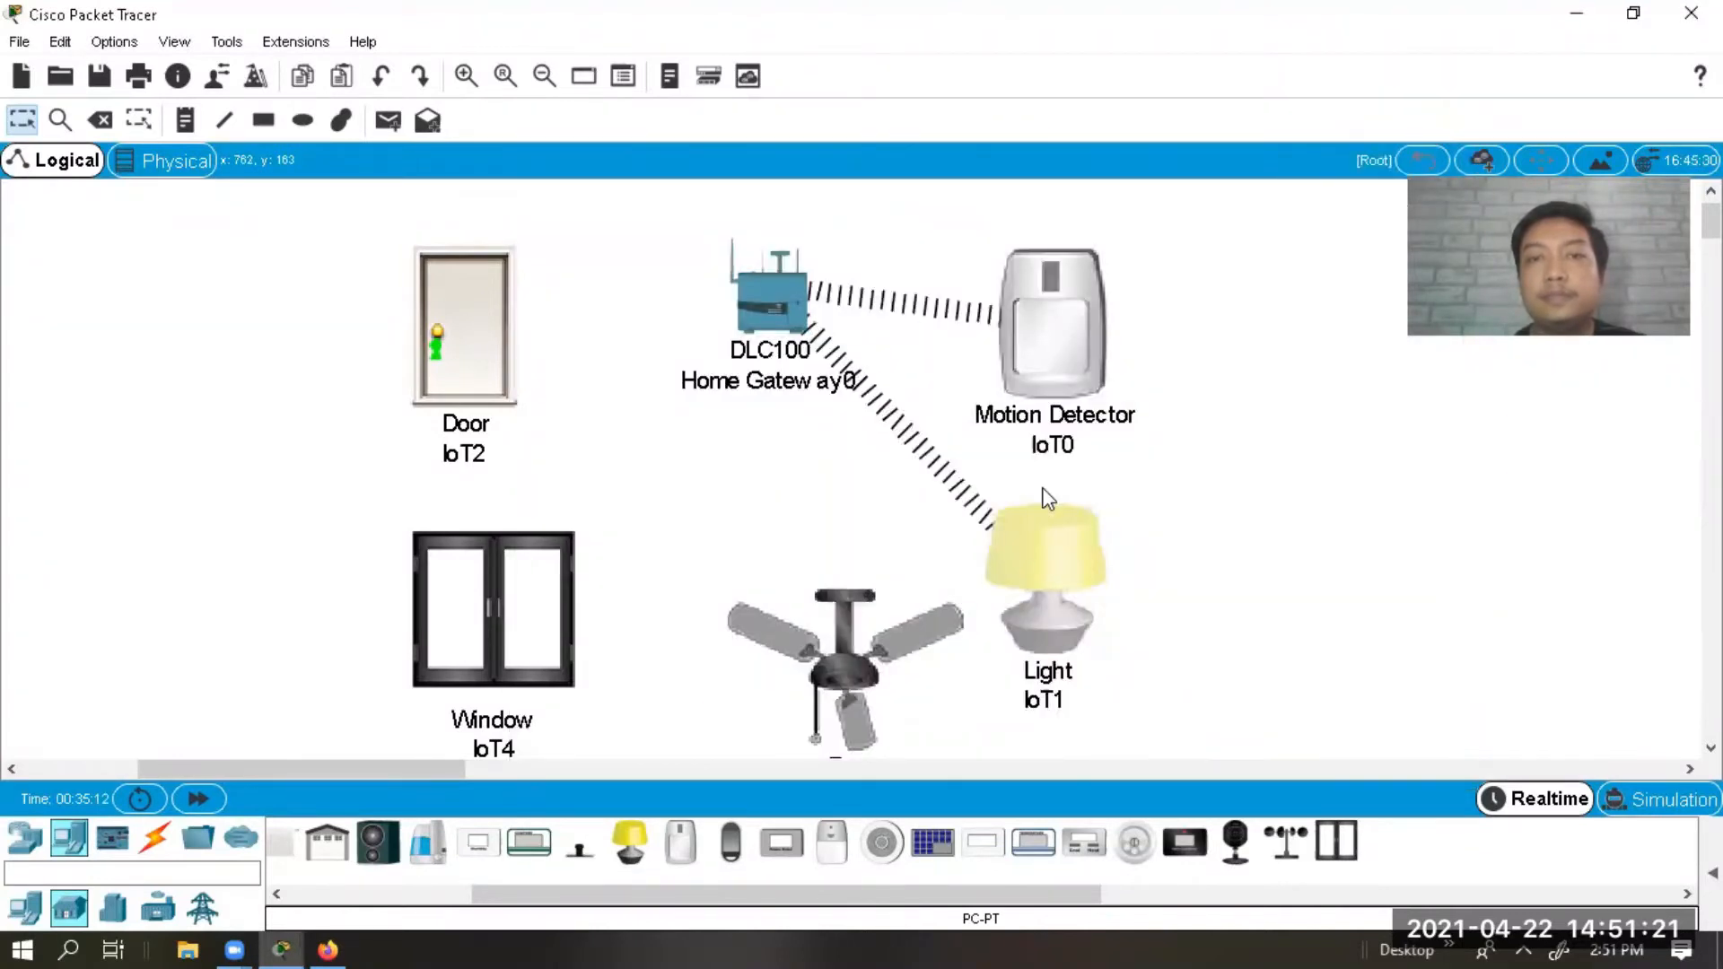
Set the fan's Network Adapter 2 to PT-IOT-NM-1W and enable Desktop Show.
click(822, 654)
click(747, 173)
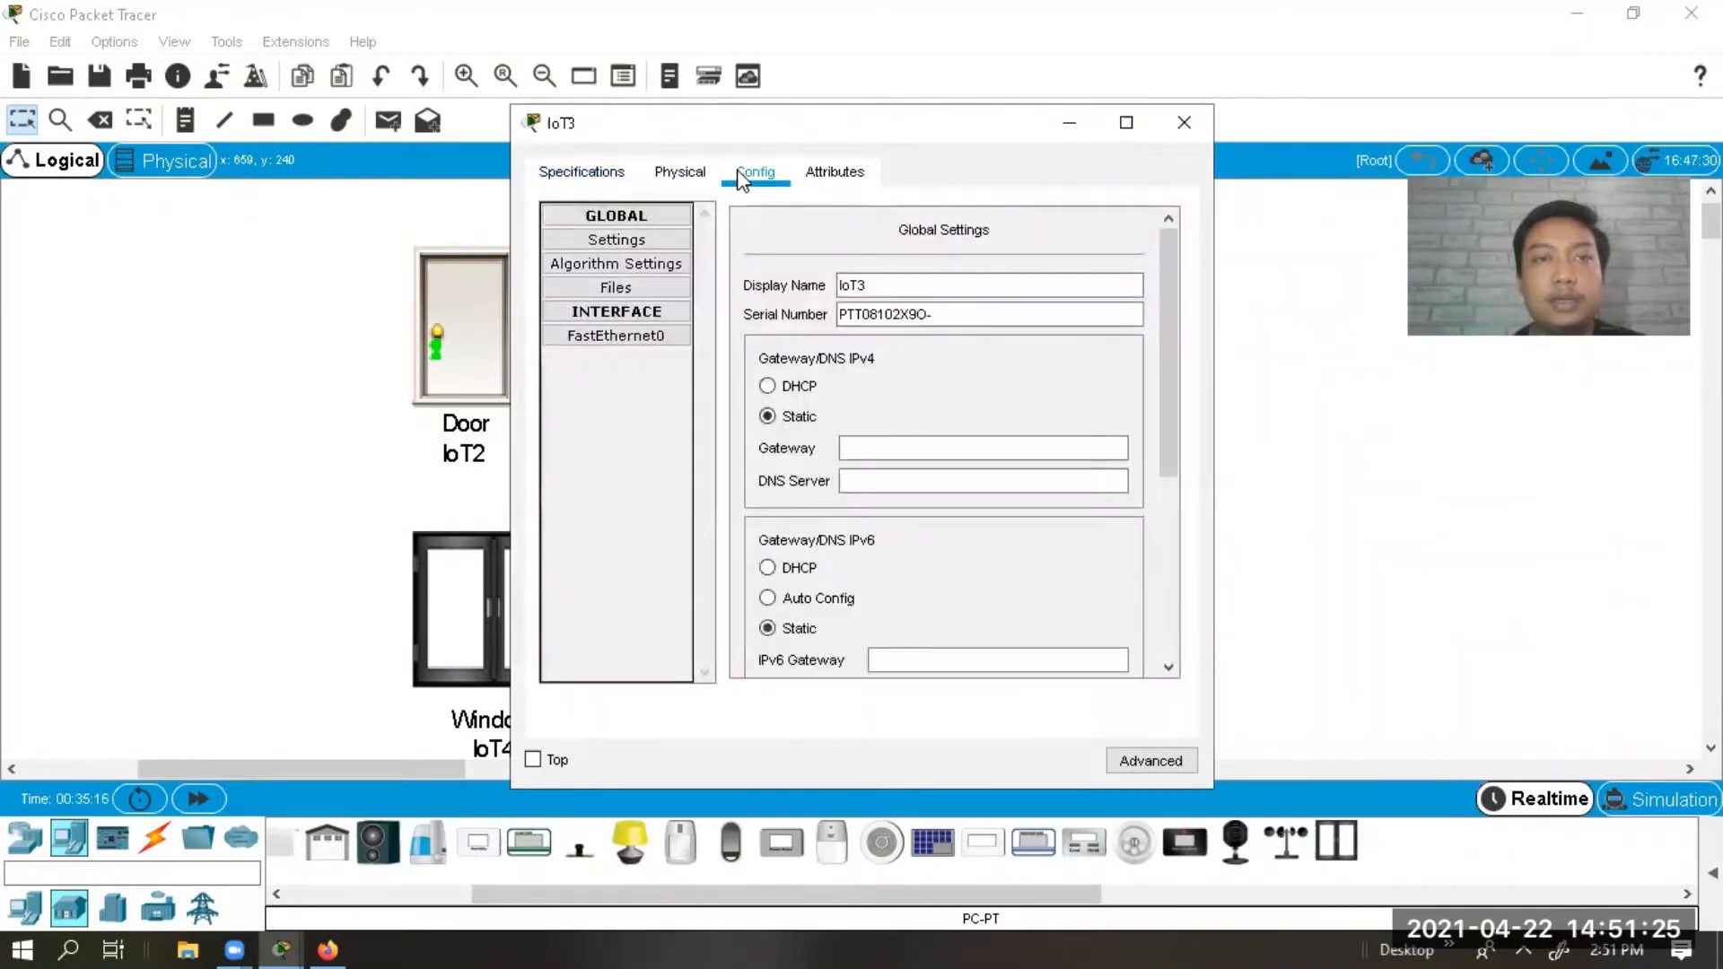
click(1155, 756)
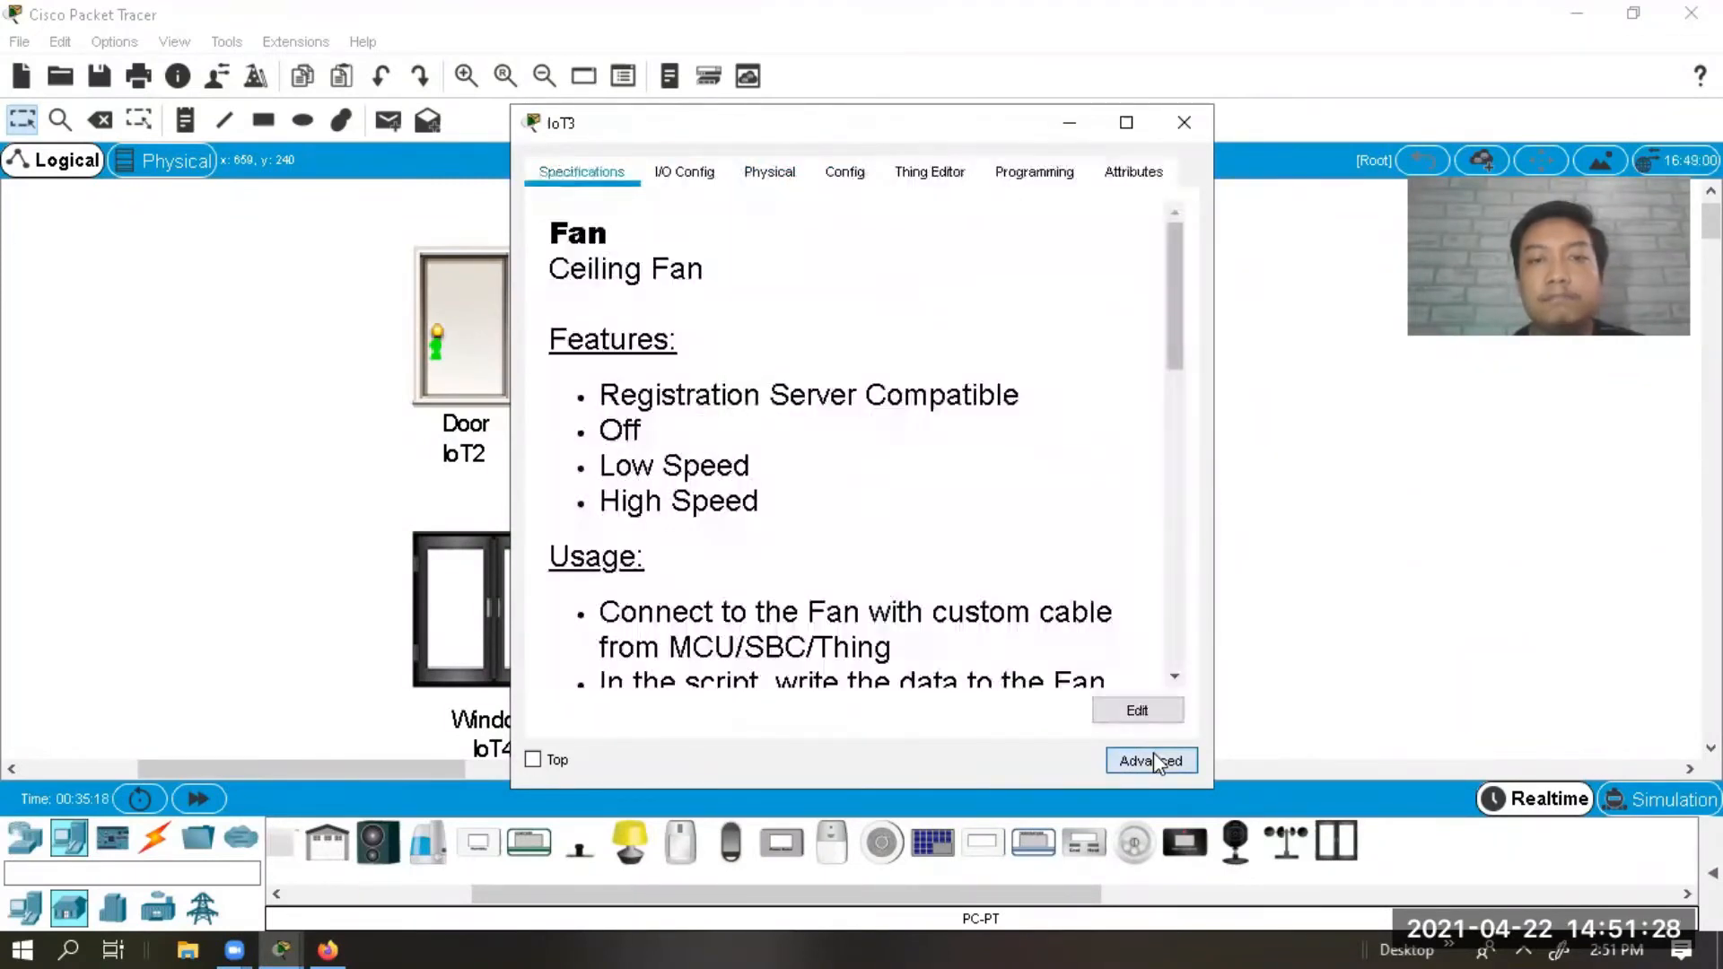
click(719, 183)
click(956, 242)
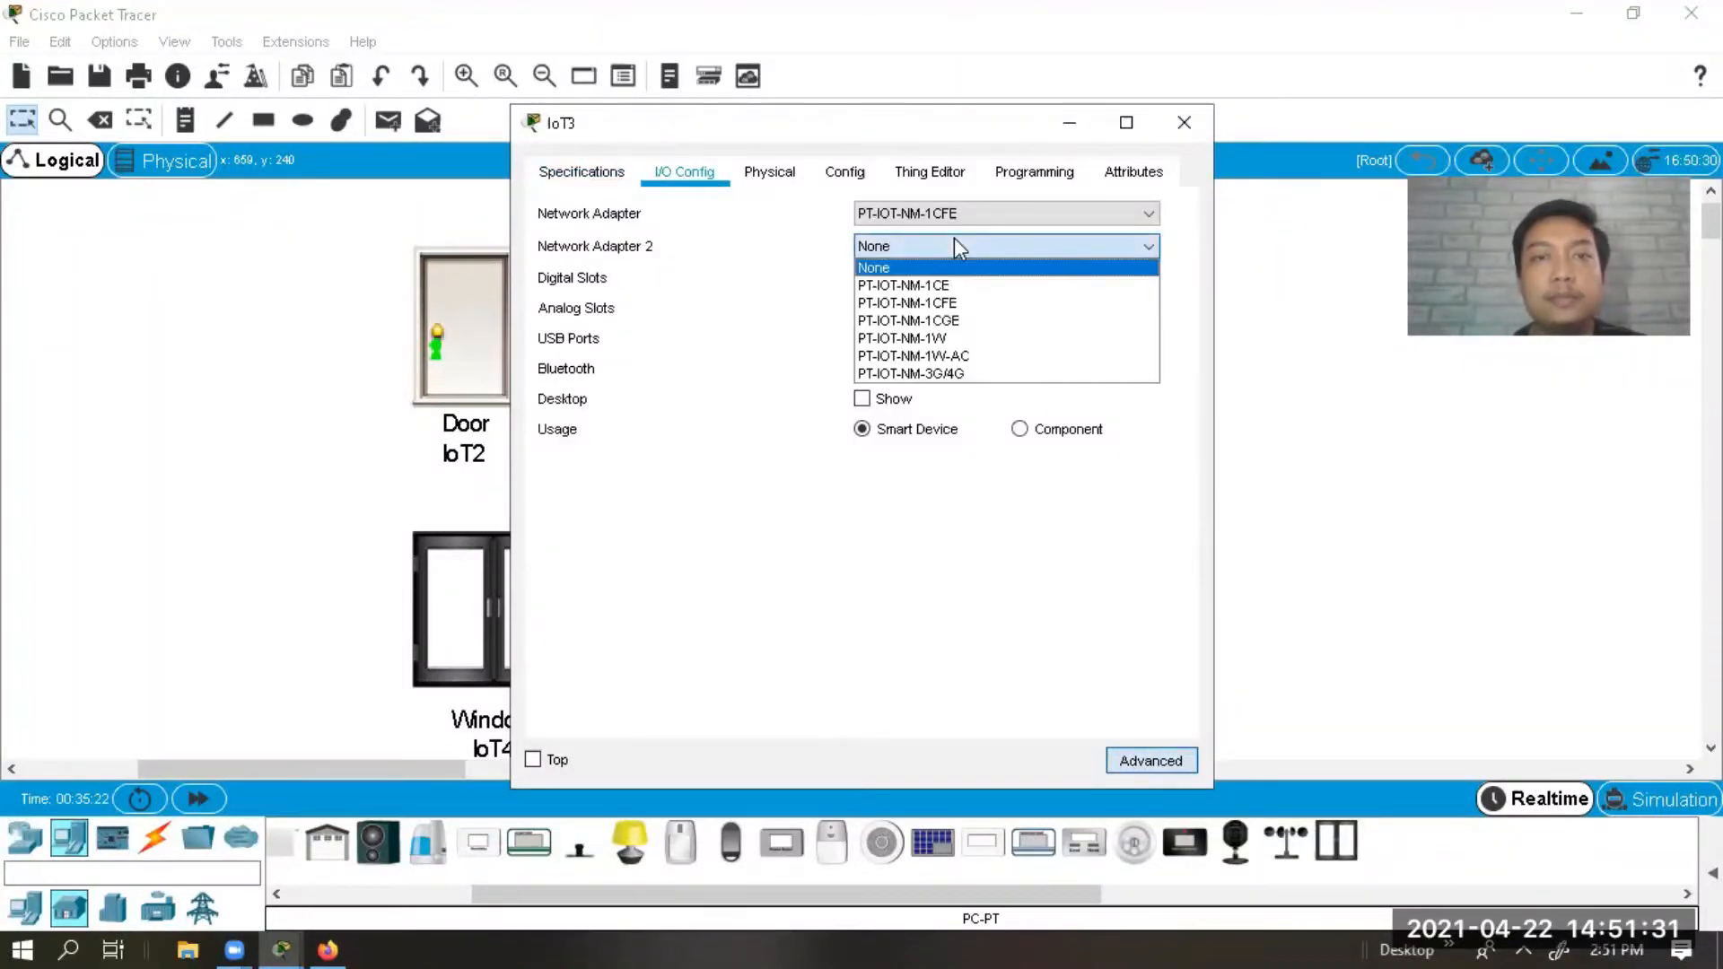
click(925, 338)
click(886, 399)
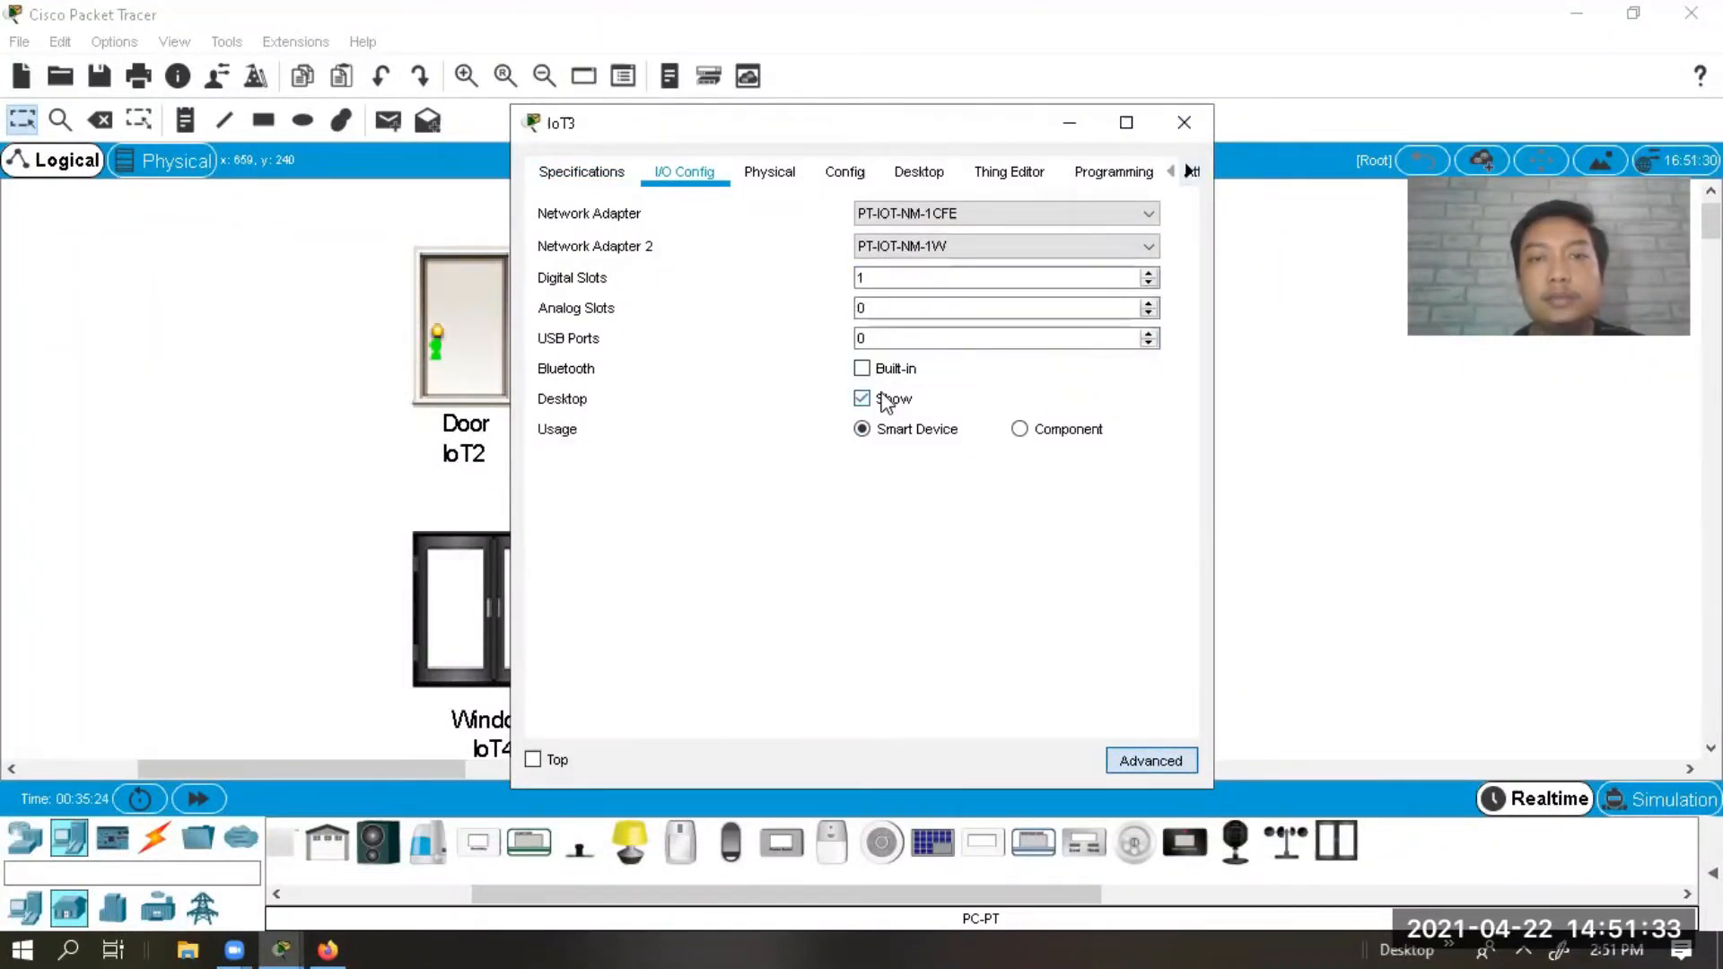
click(1140, 763)
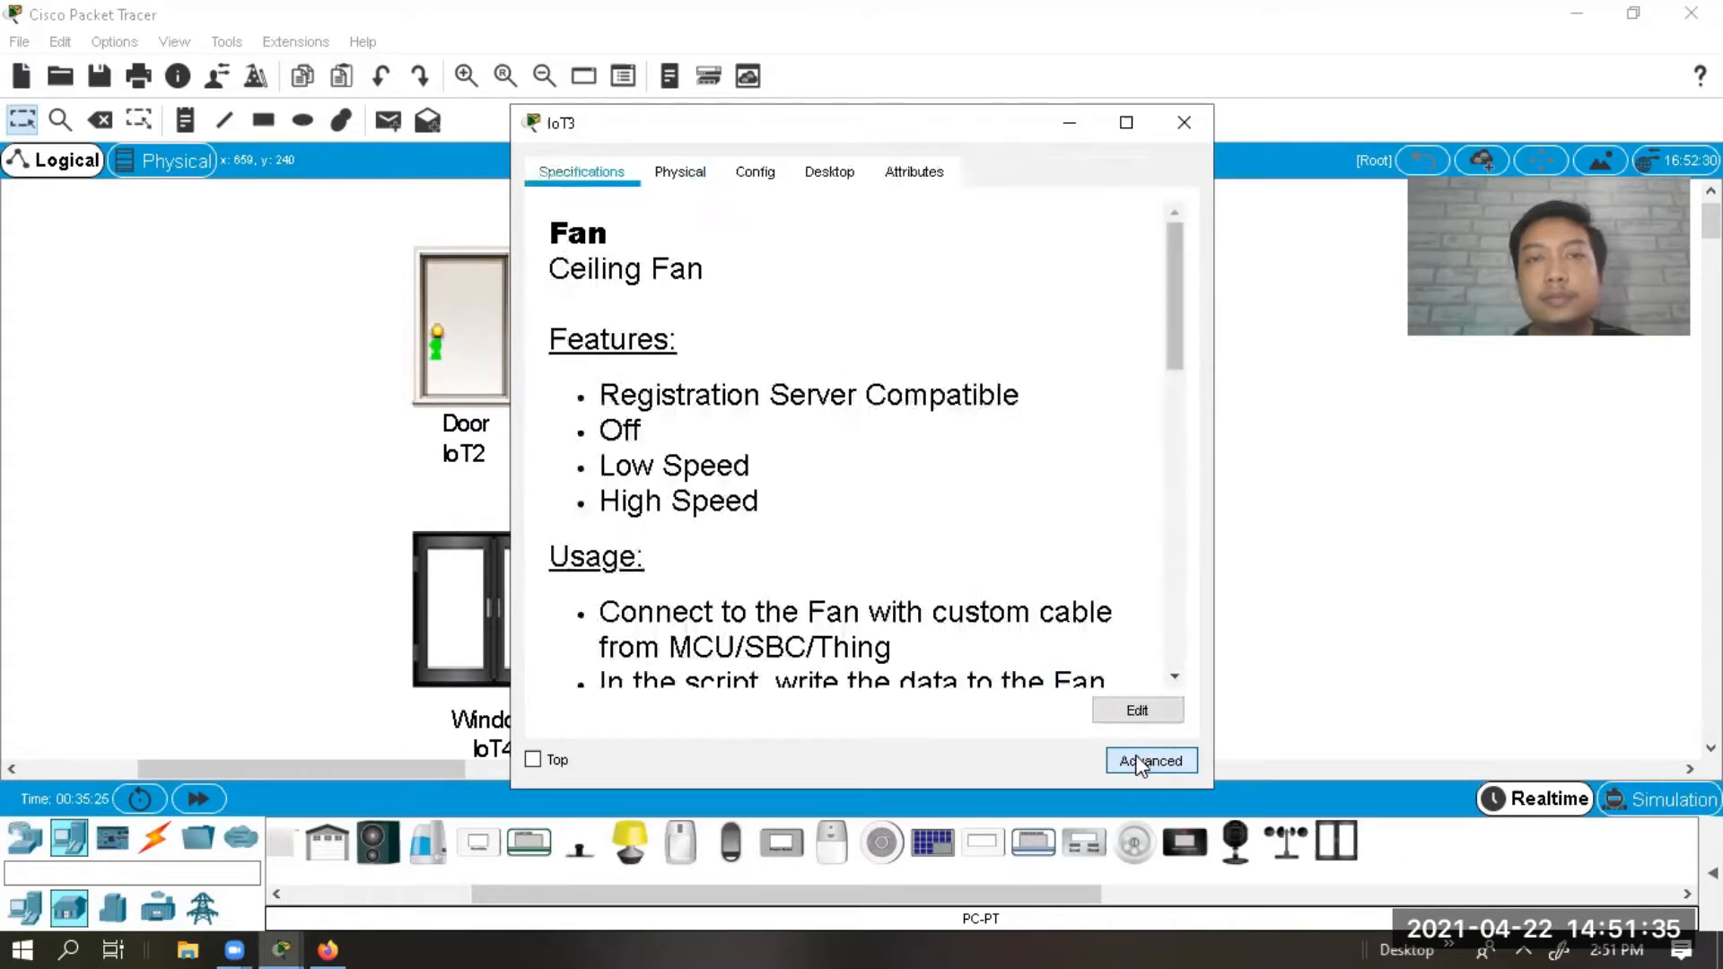
click(680, 172)
click(731, 172)
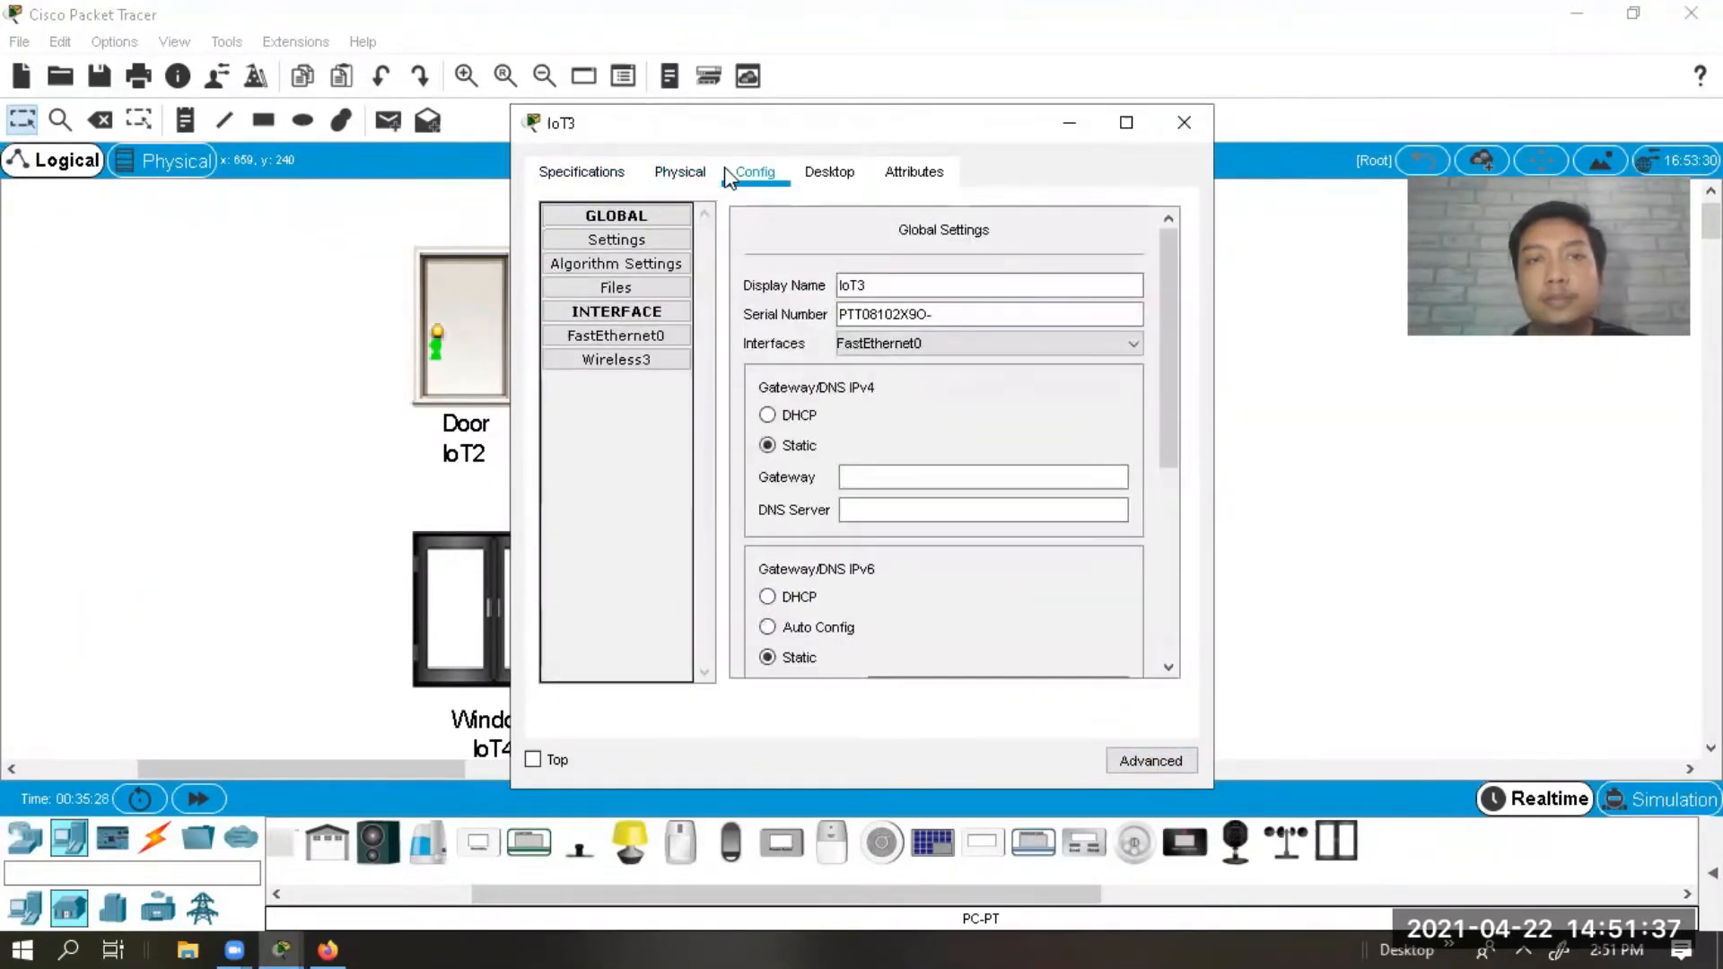
Set the fan's Wireless3 security to WPA2-PSK with the network pass phrase and close it.
click(669, 361)
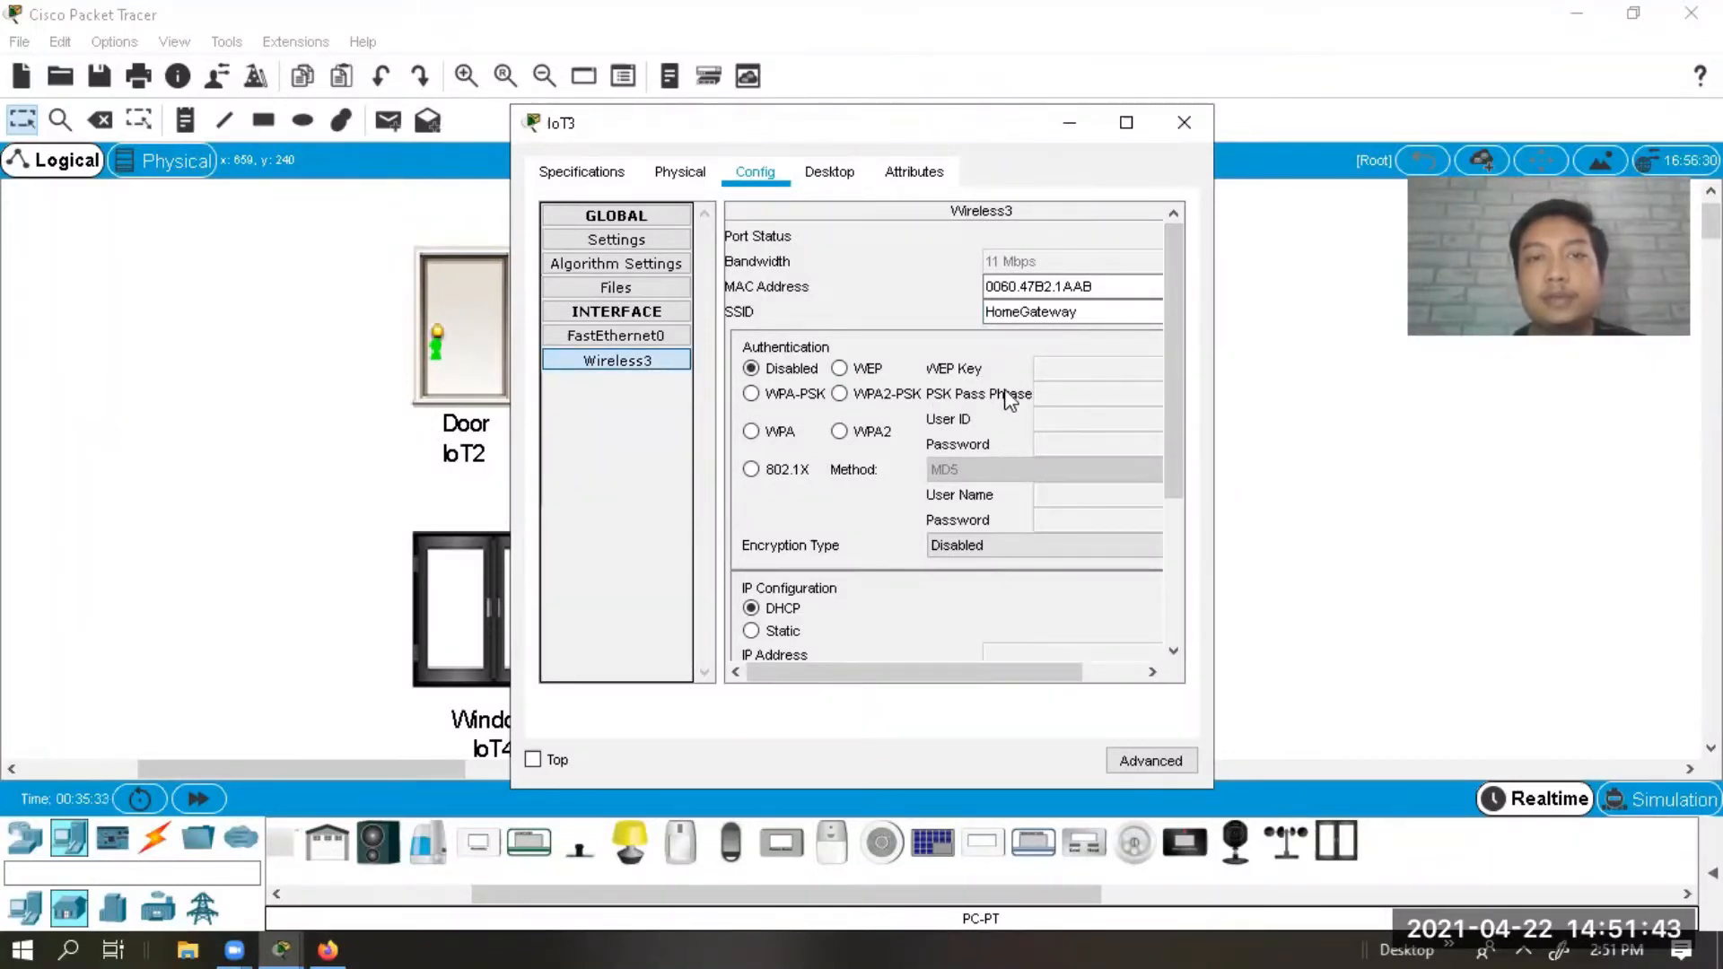
click(839, 393)
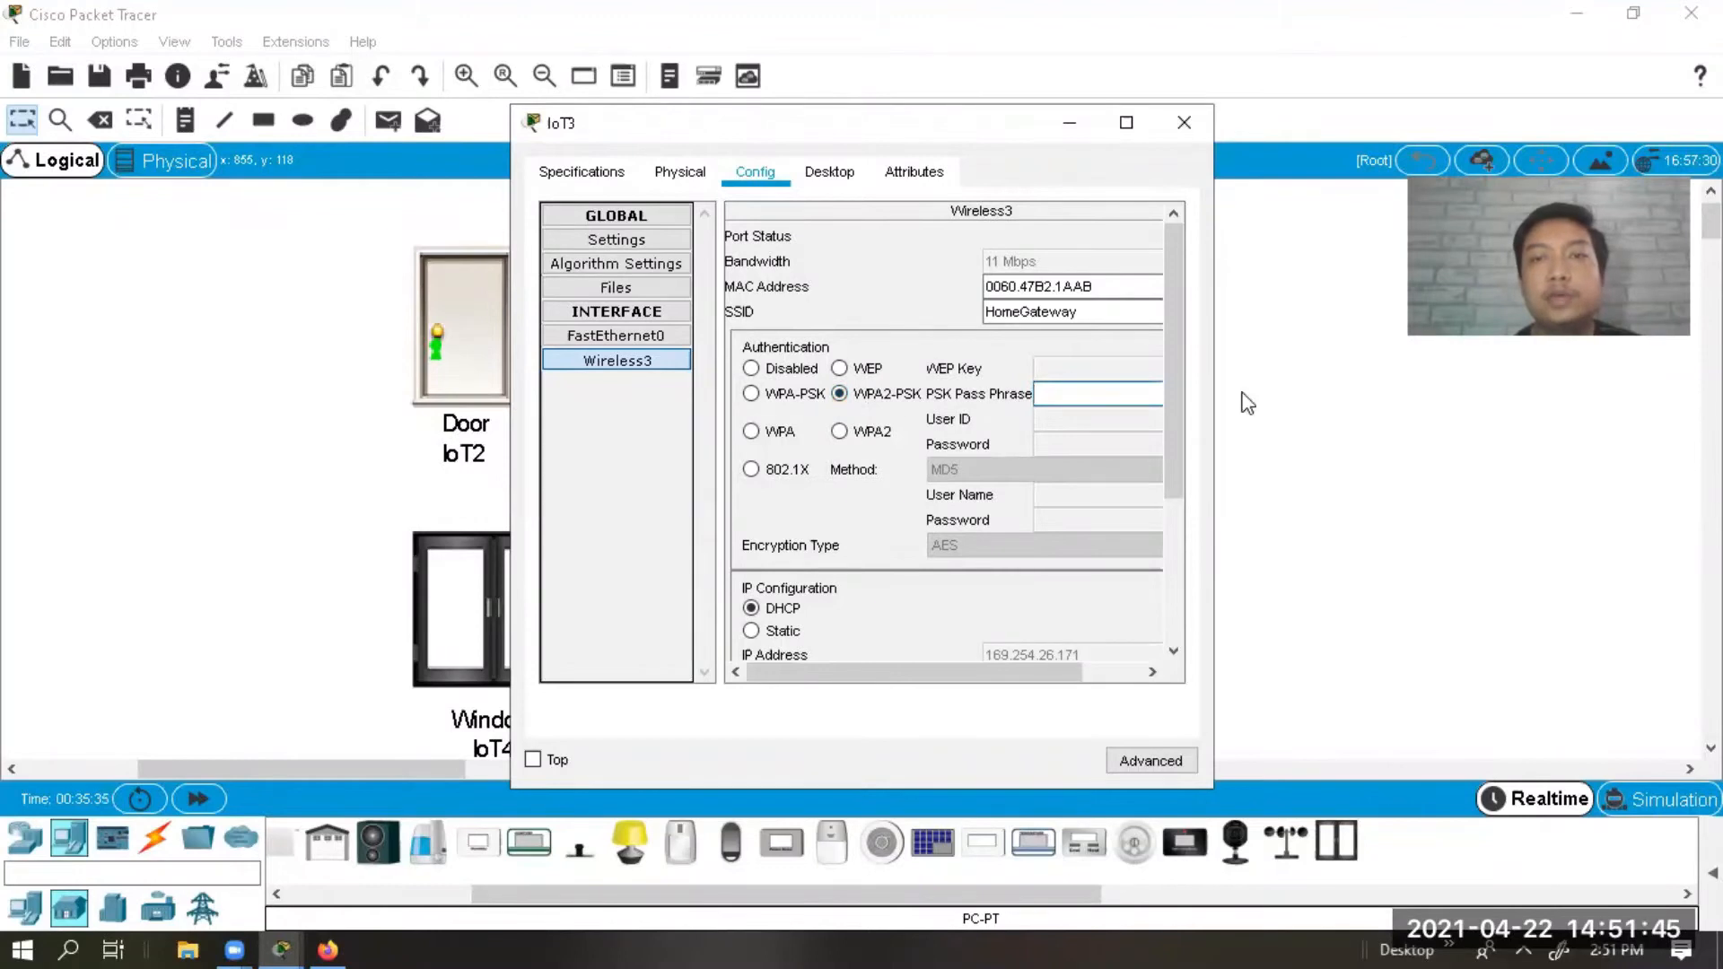
drag(1218, 395, 1511, 396)
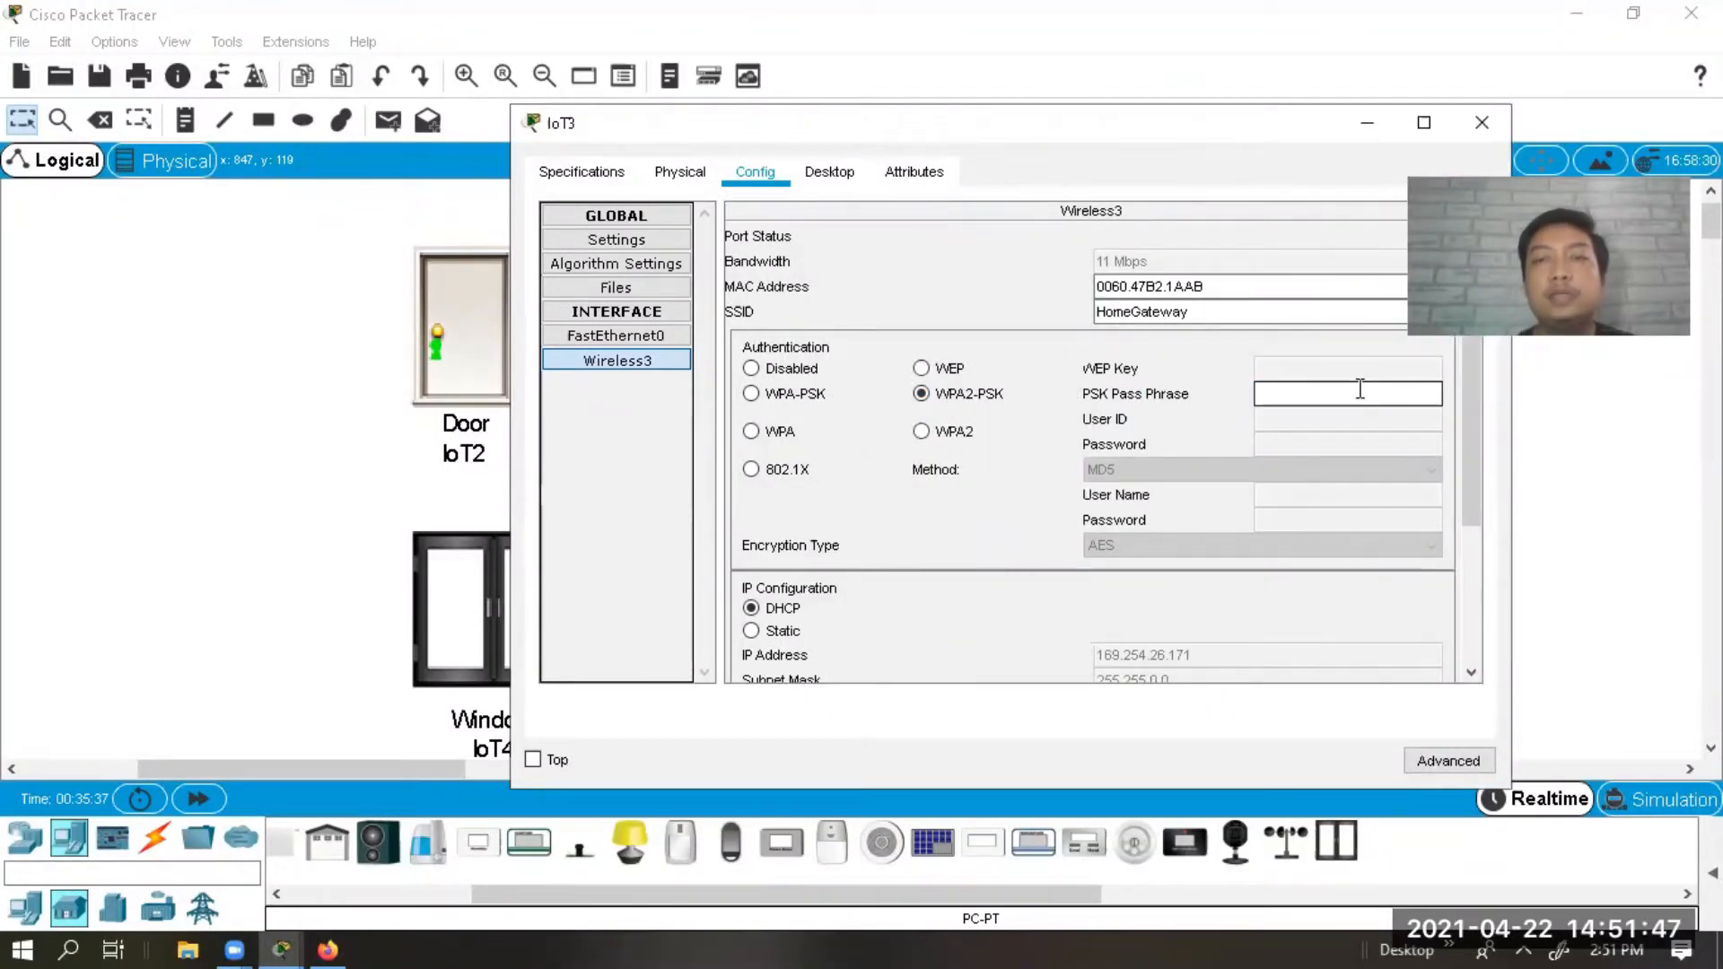
text(12345678)
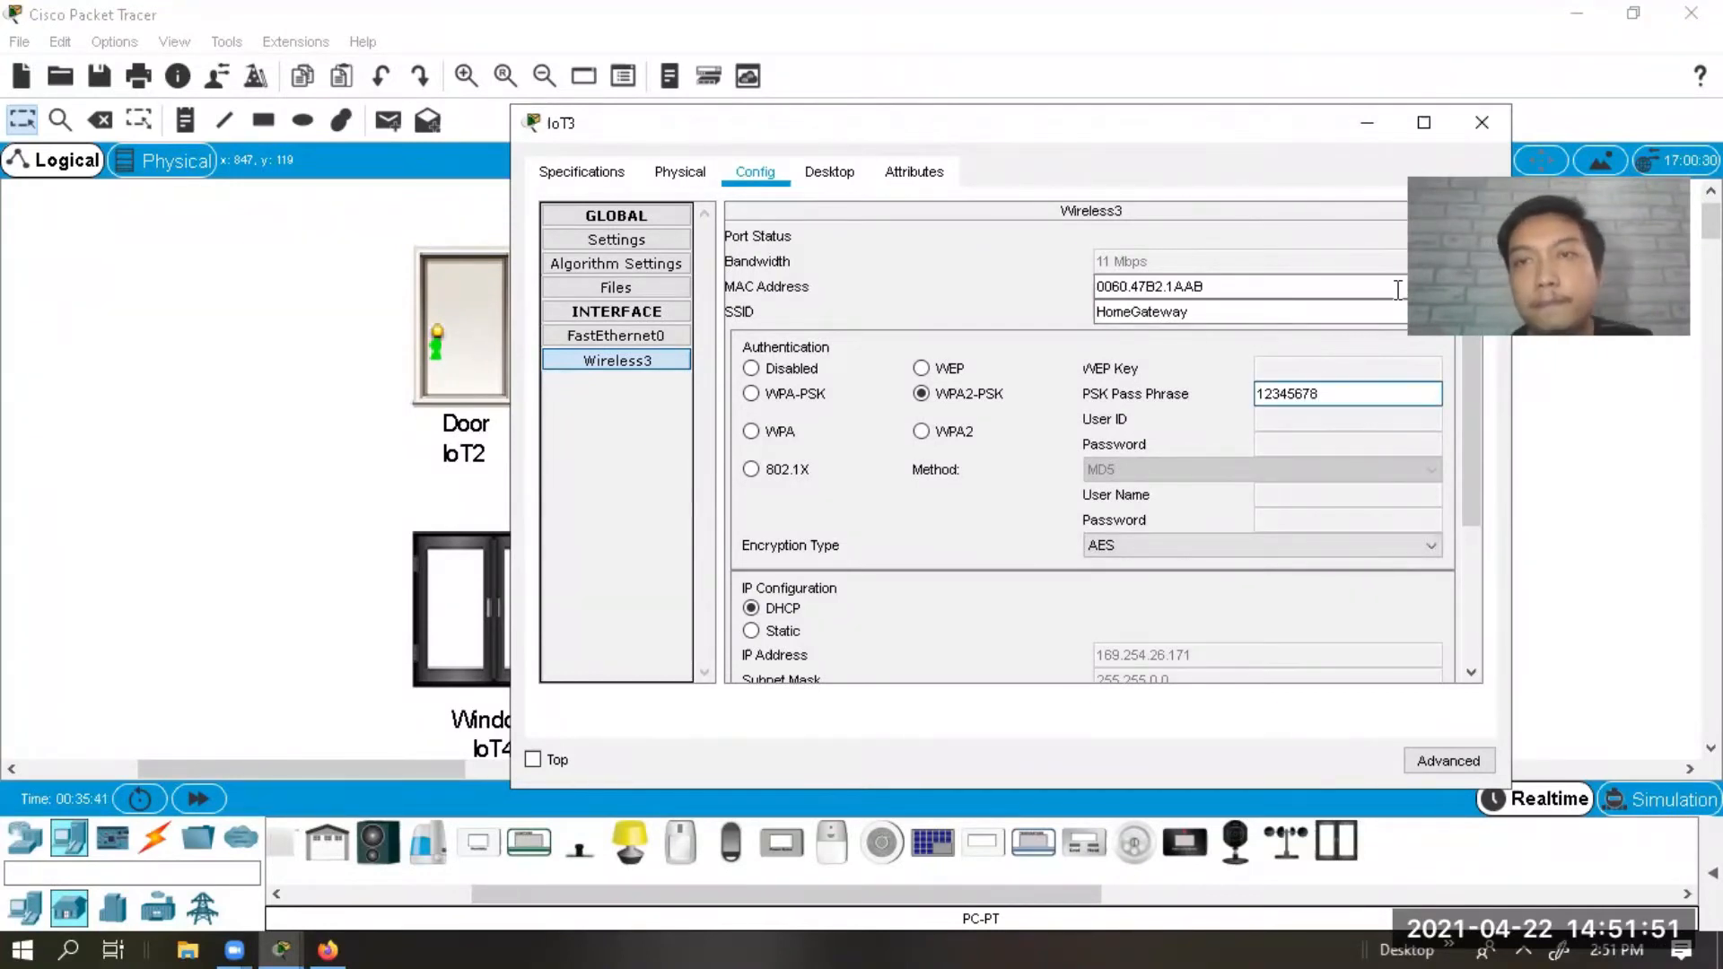
click(1482, 126)
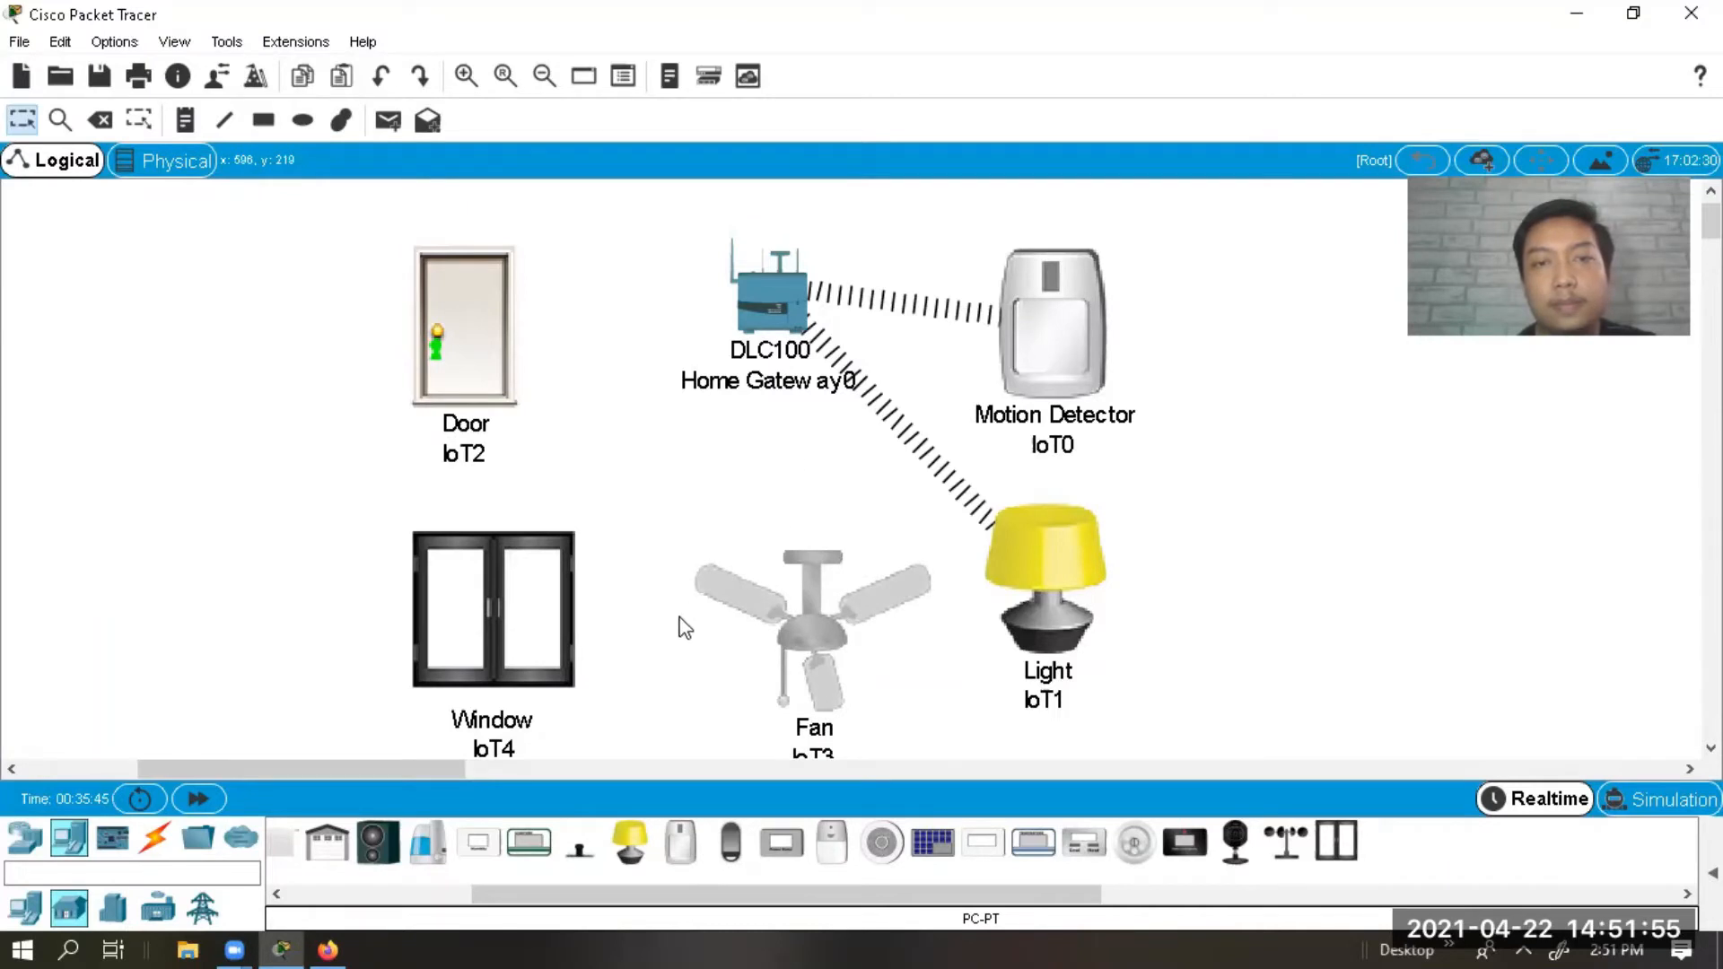
Give Window IoT4 a PT-IOT-NM-1W second adapter and enable Desktop Show.
click(521, 590)
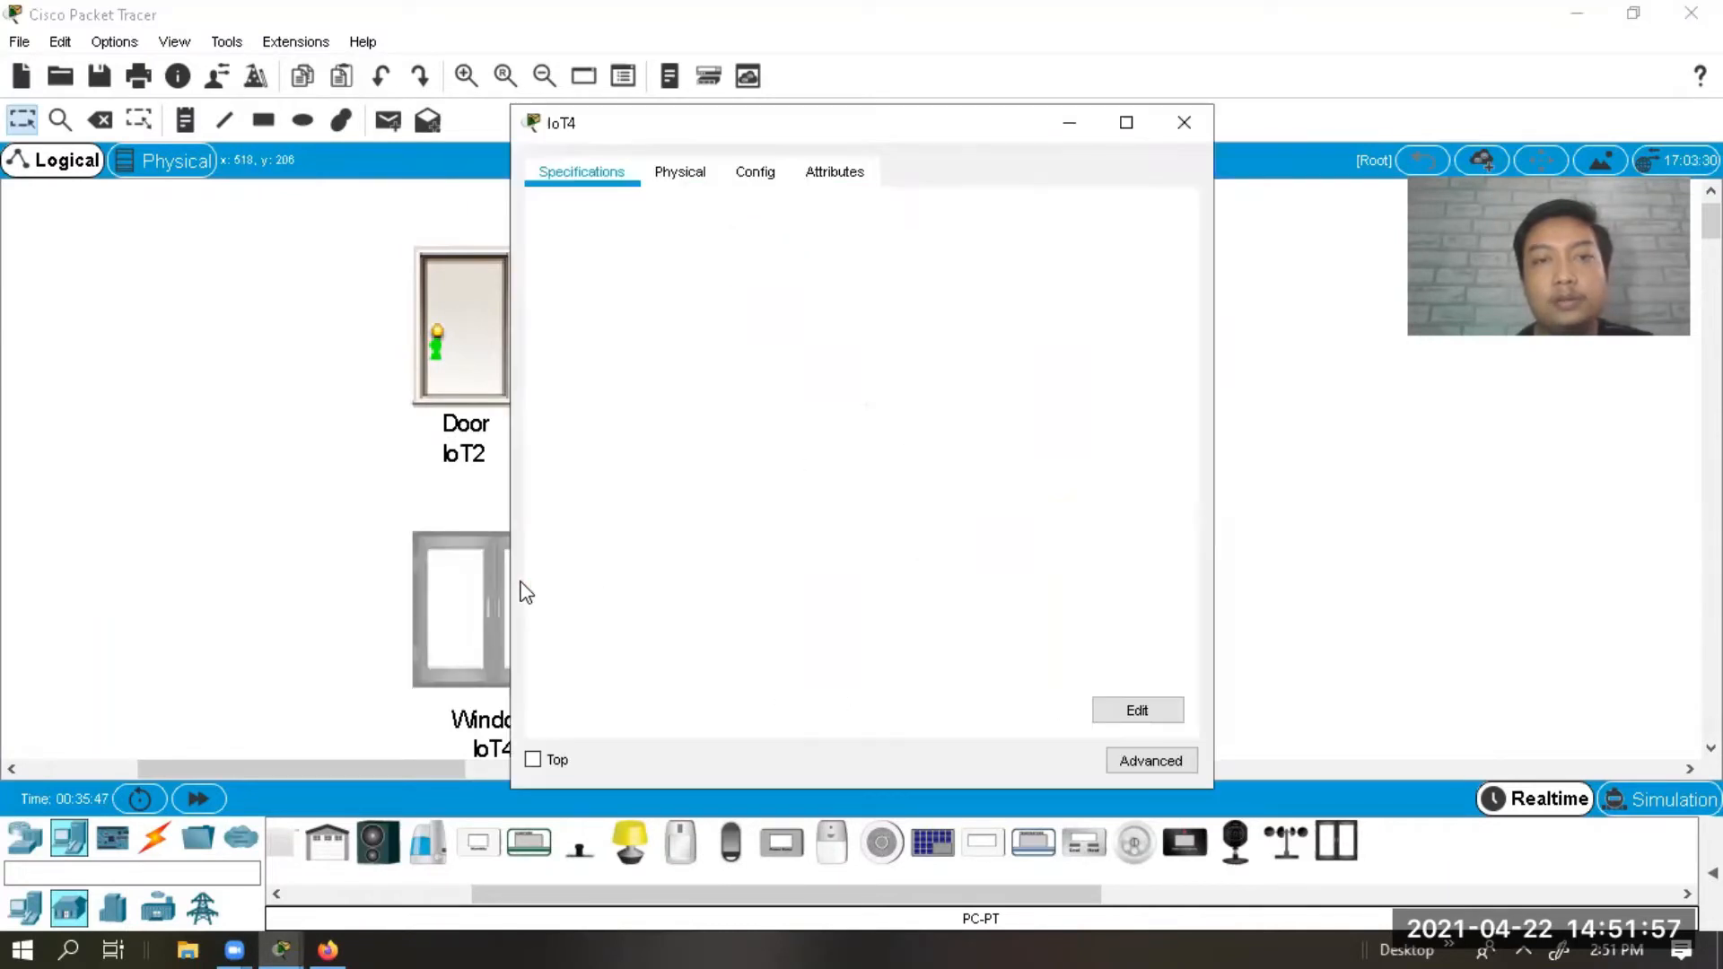
click(721, 175)
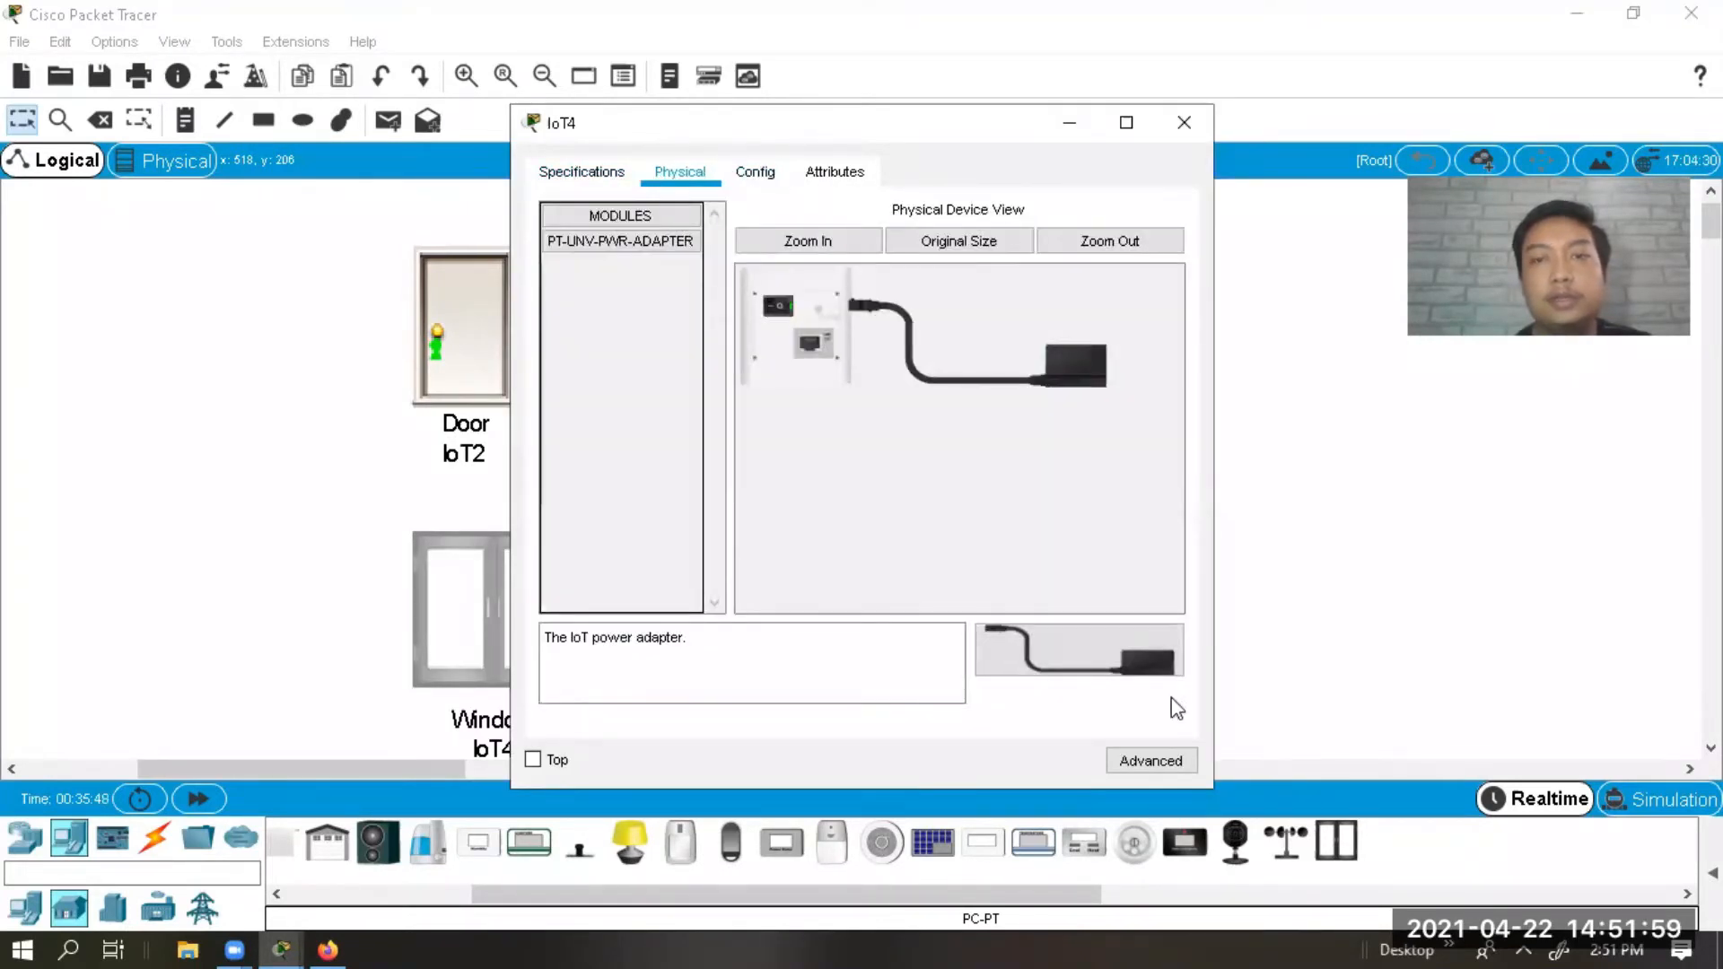
click(1149, 761)
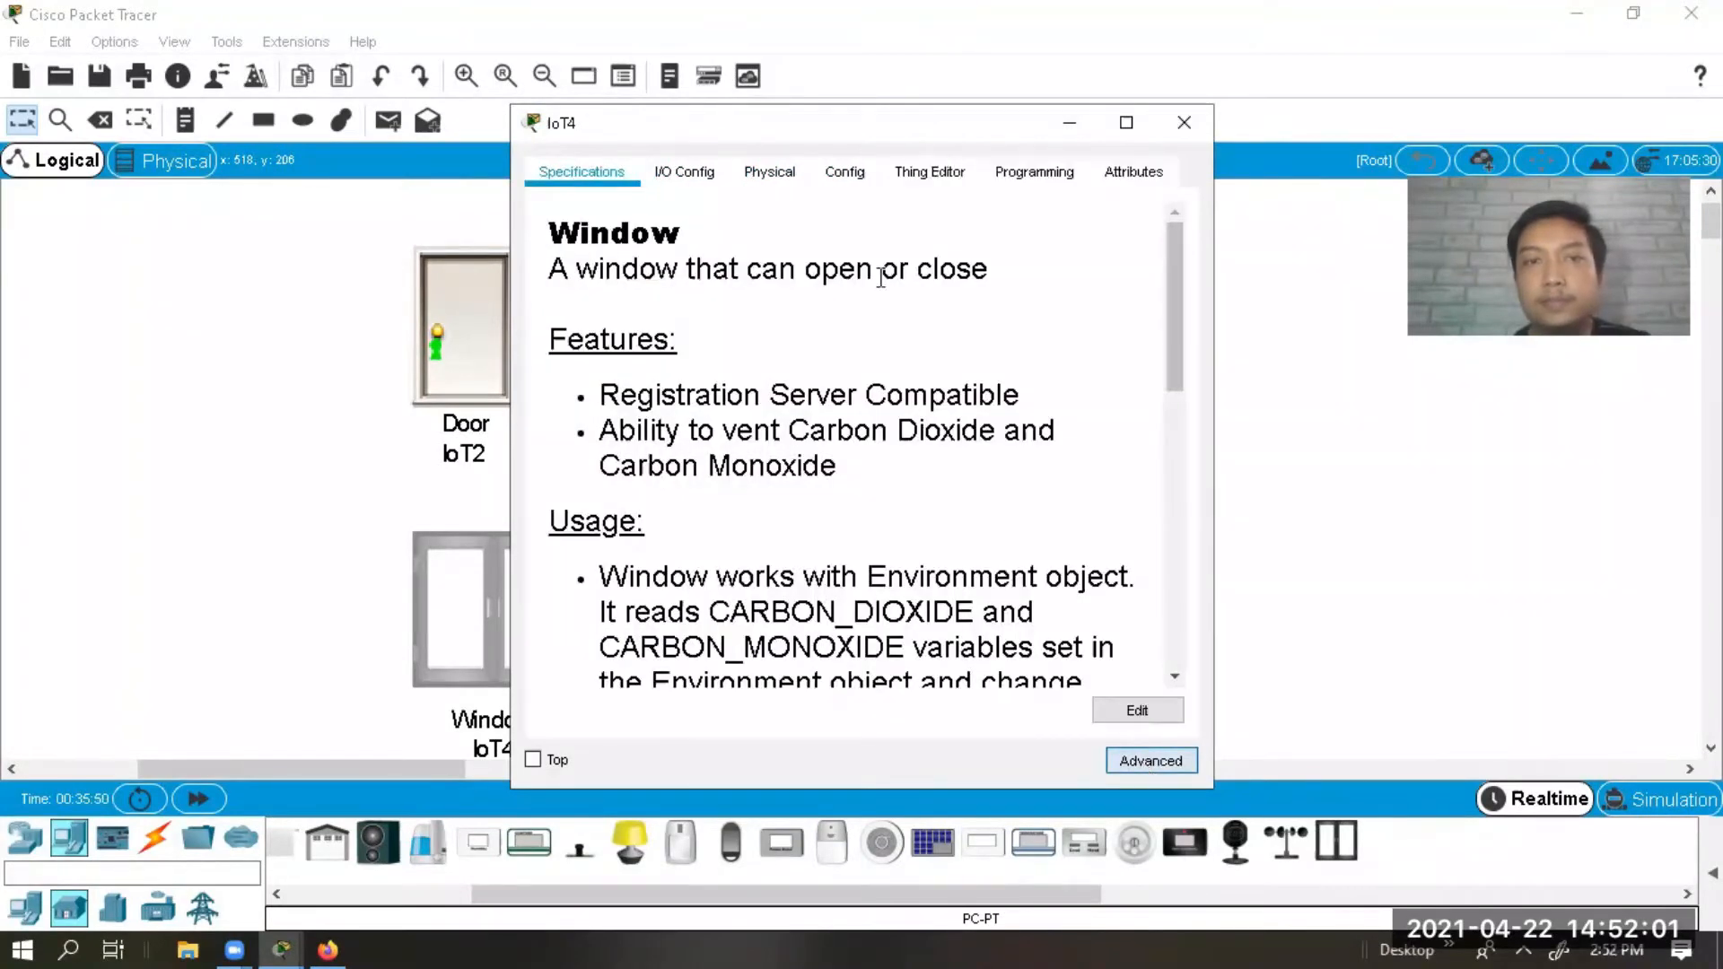
click(694, 179)
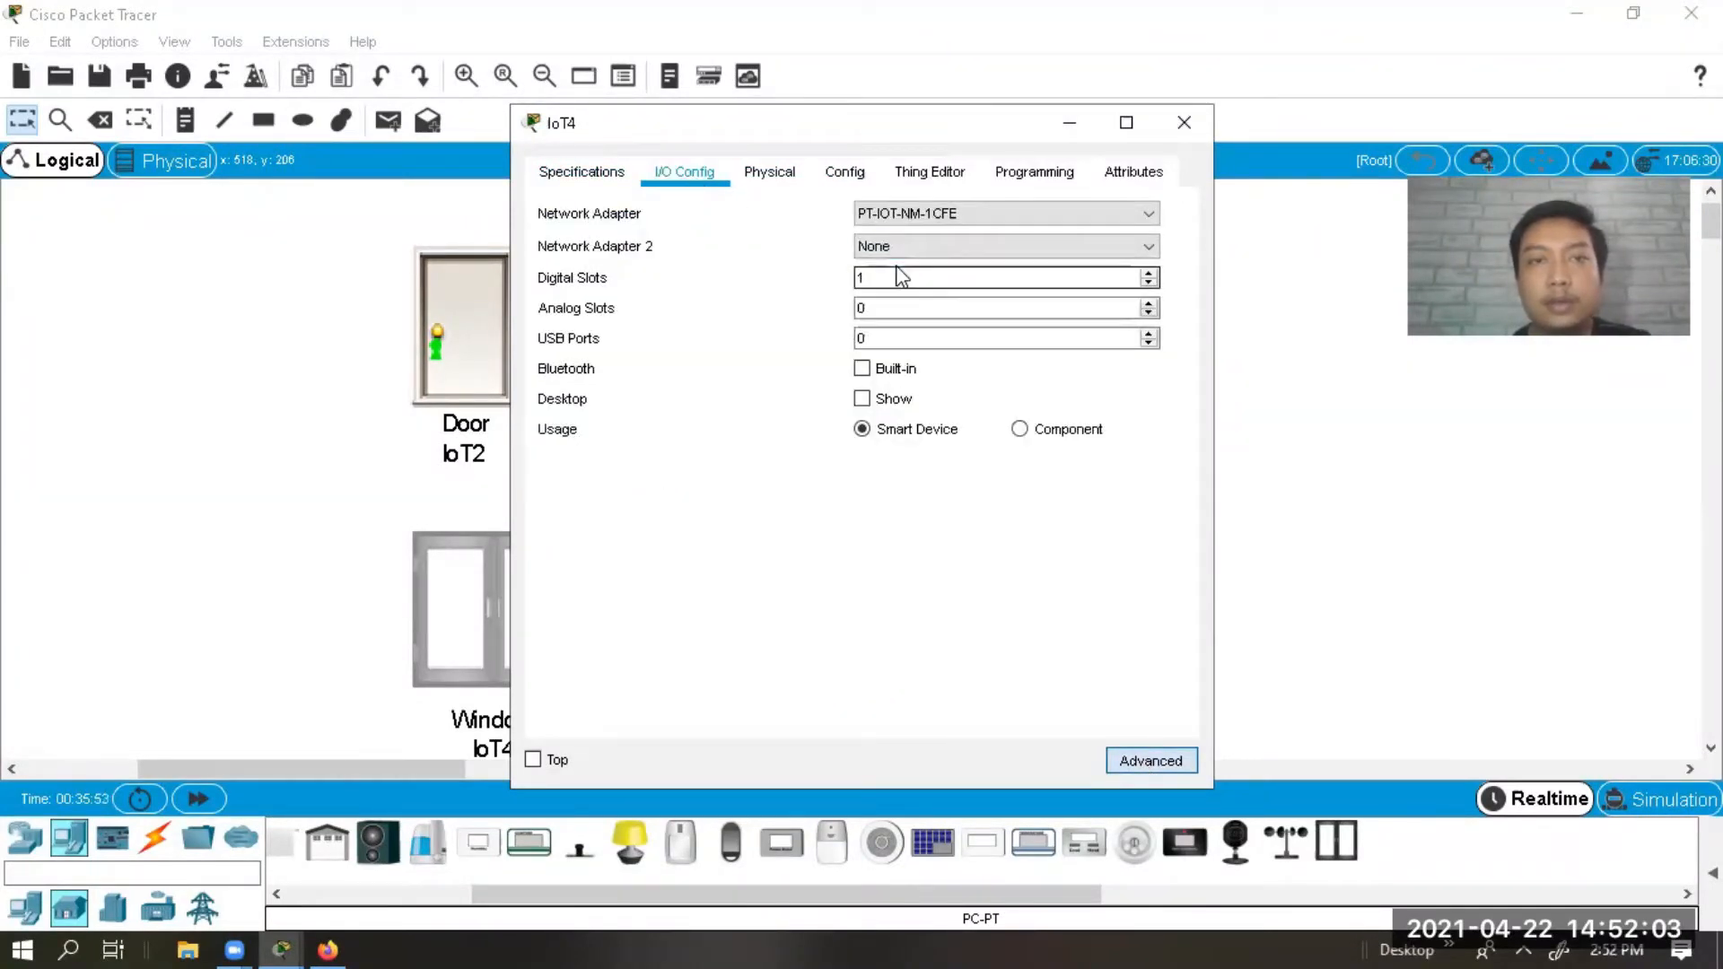
click(917, 239)
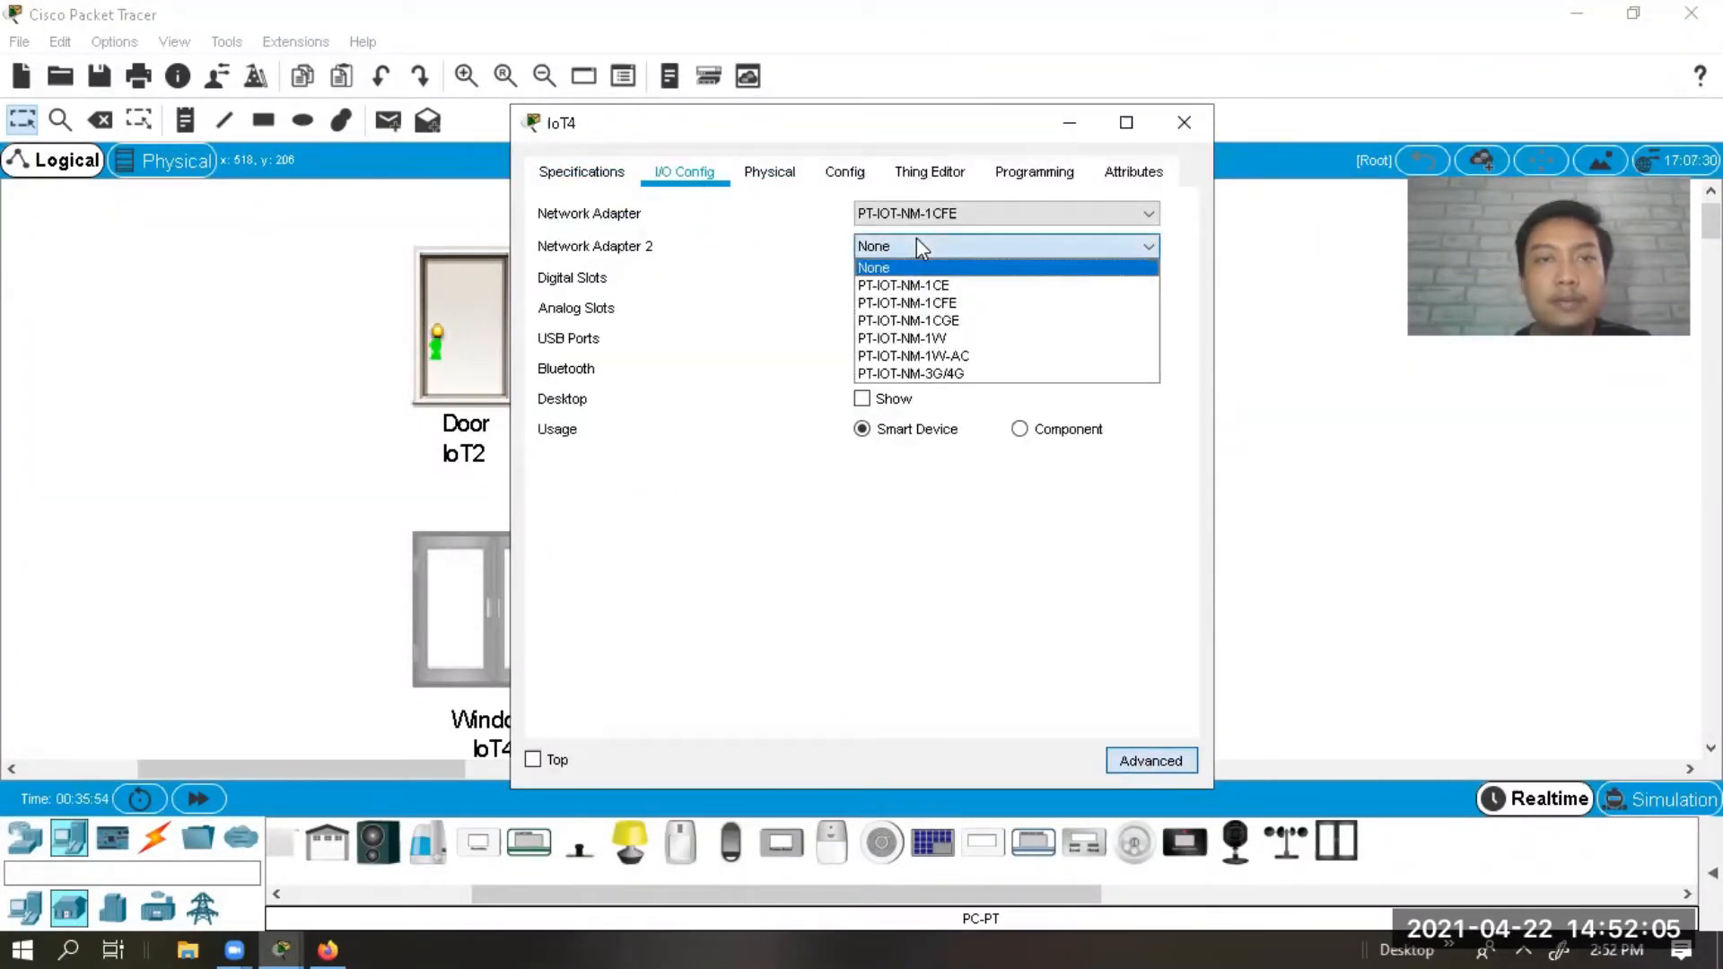
click(924, 323)
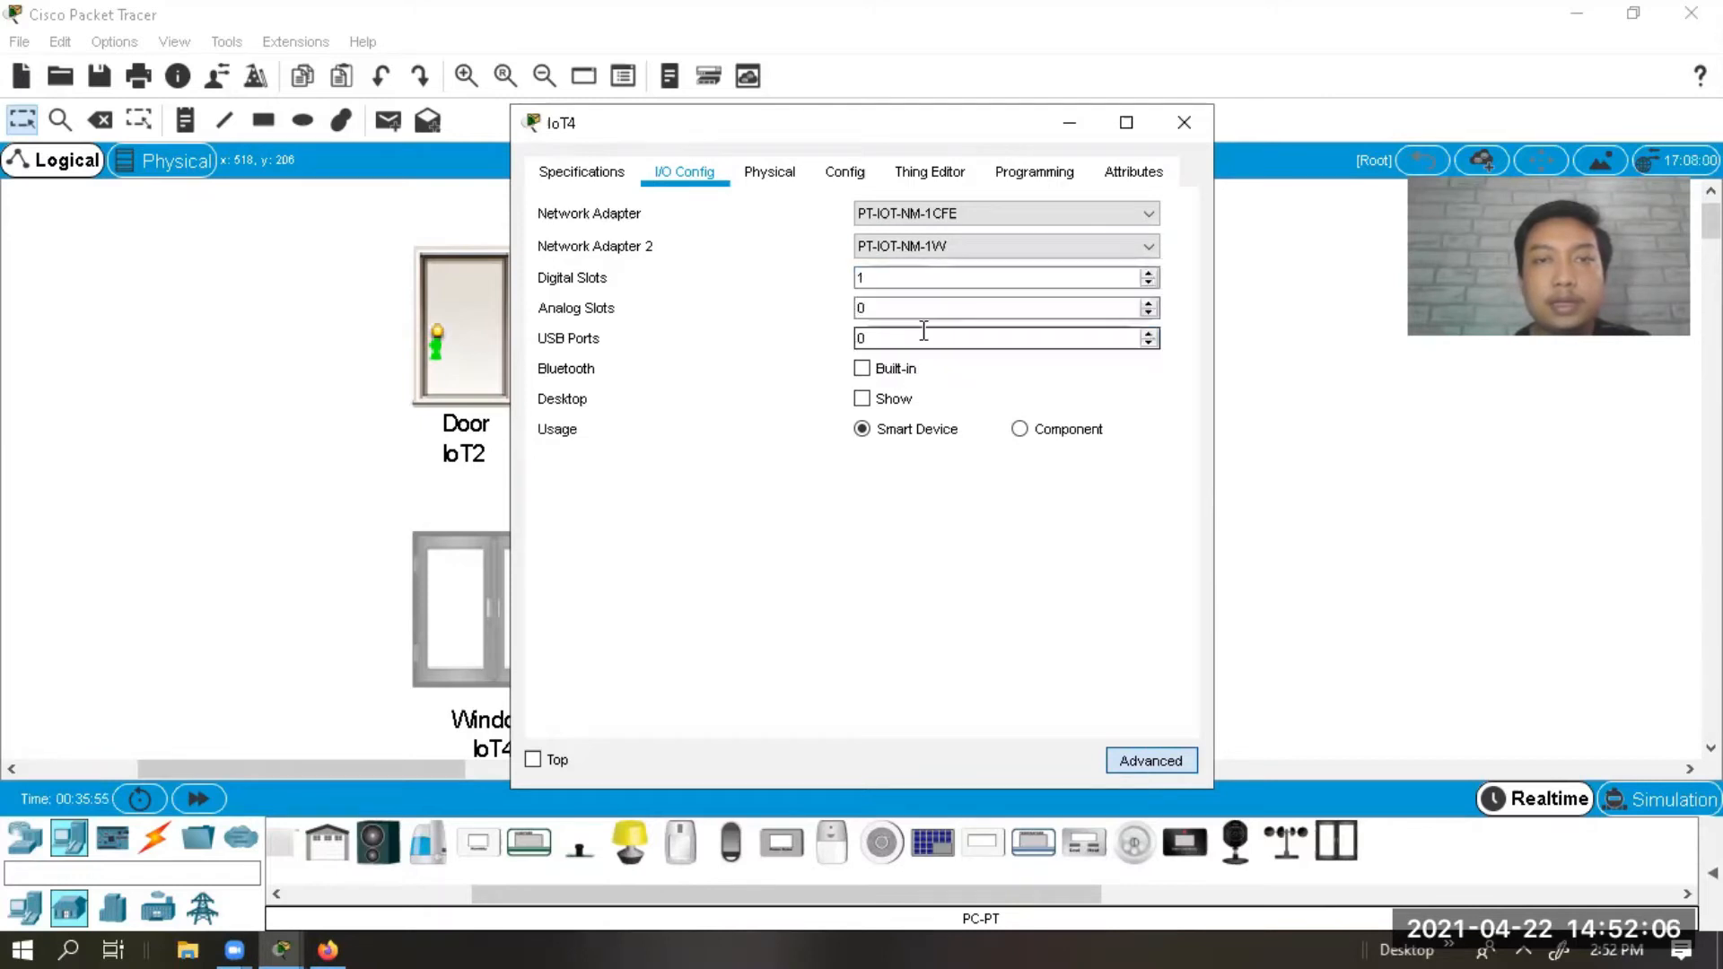
click(894, 398)
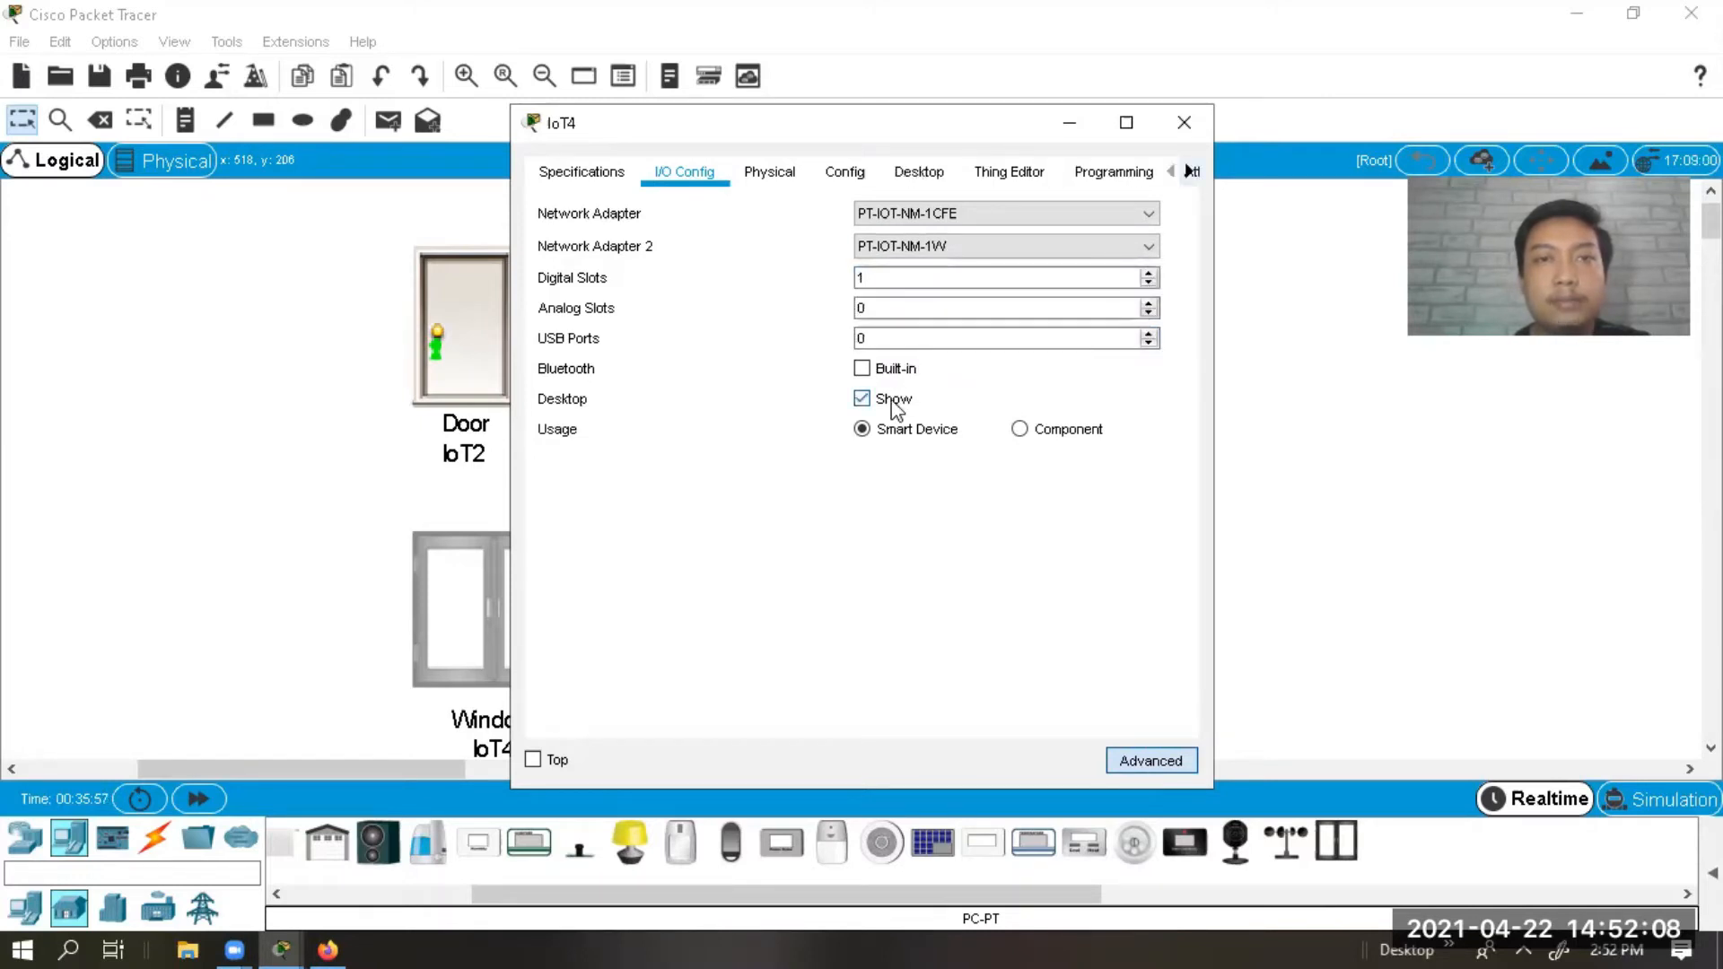
click(857, 175)
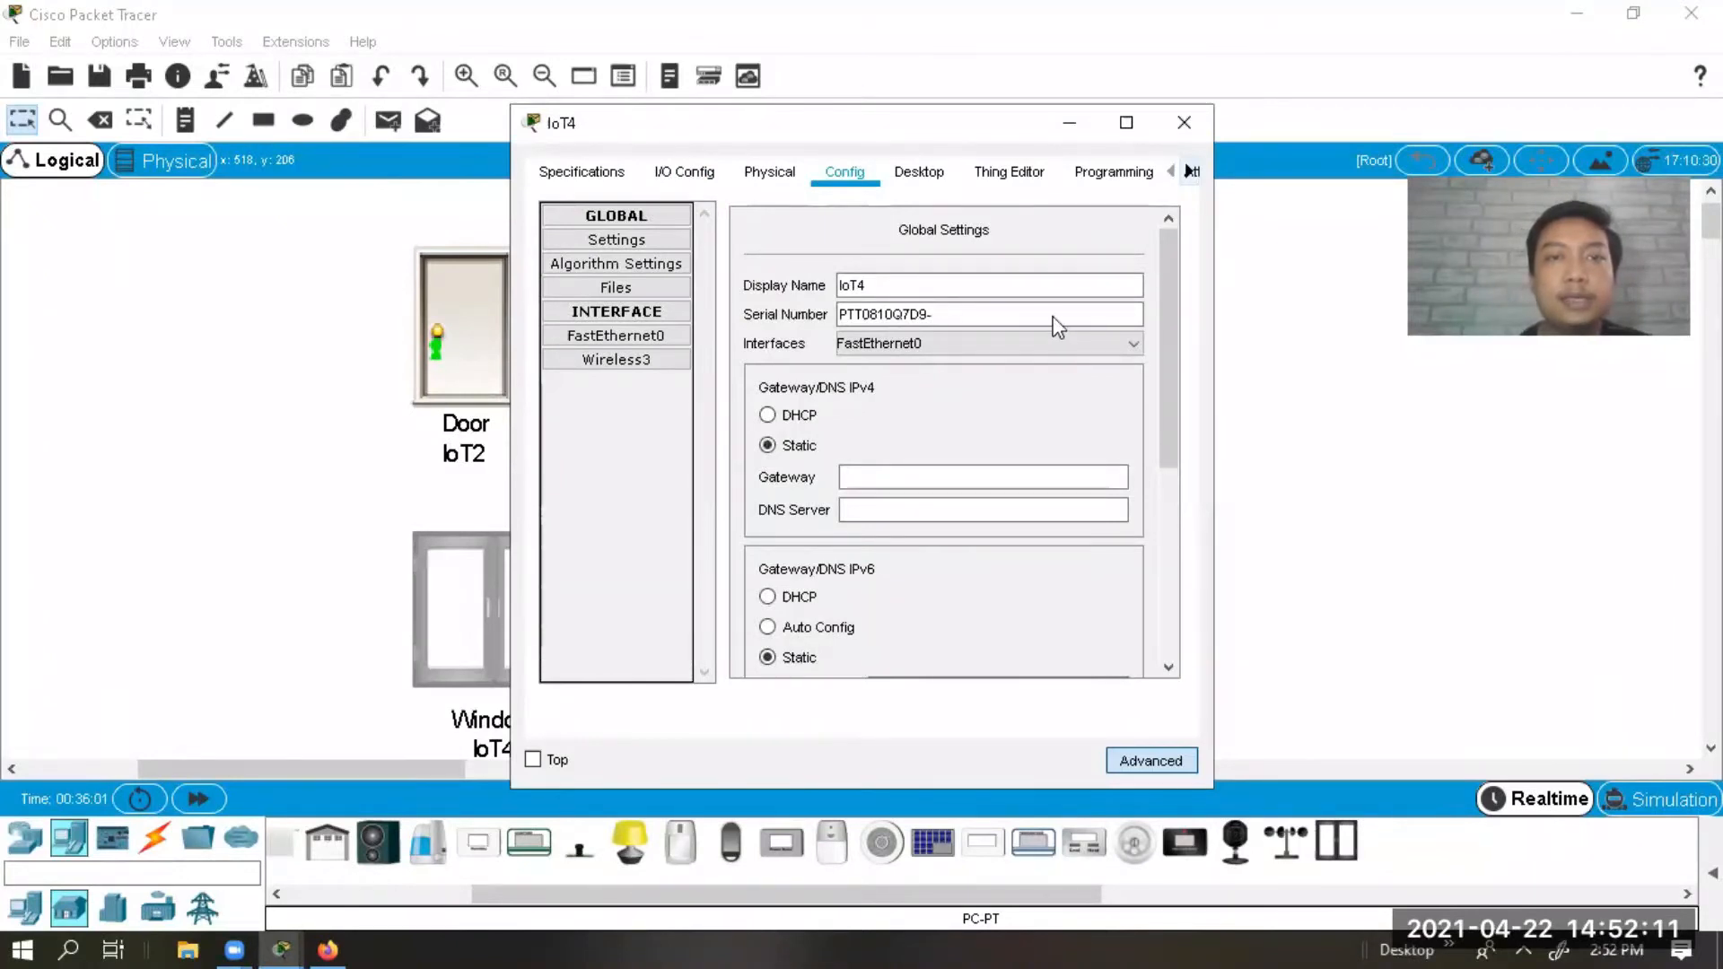
Set Window IoT4's IoT Server to Home Gateway.
drag(1169, 359, 1164, 596)
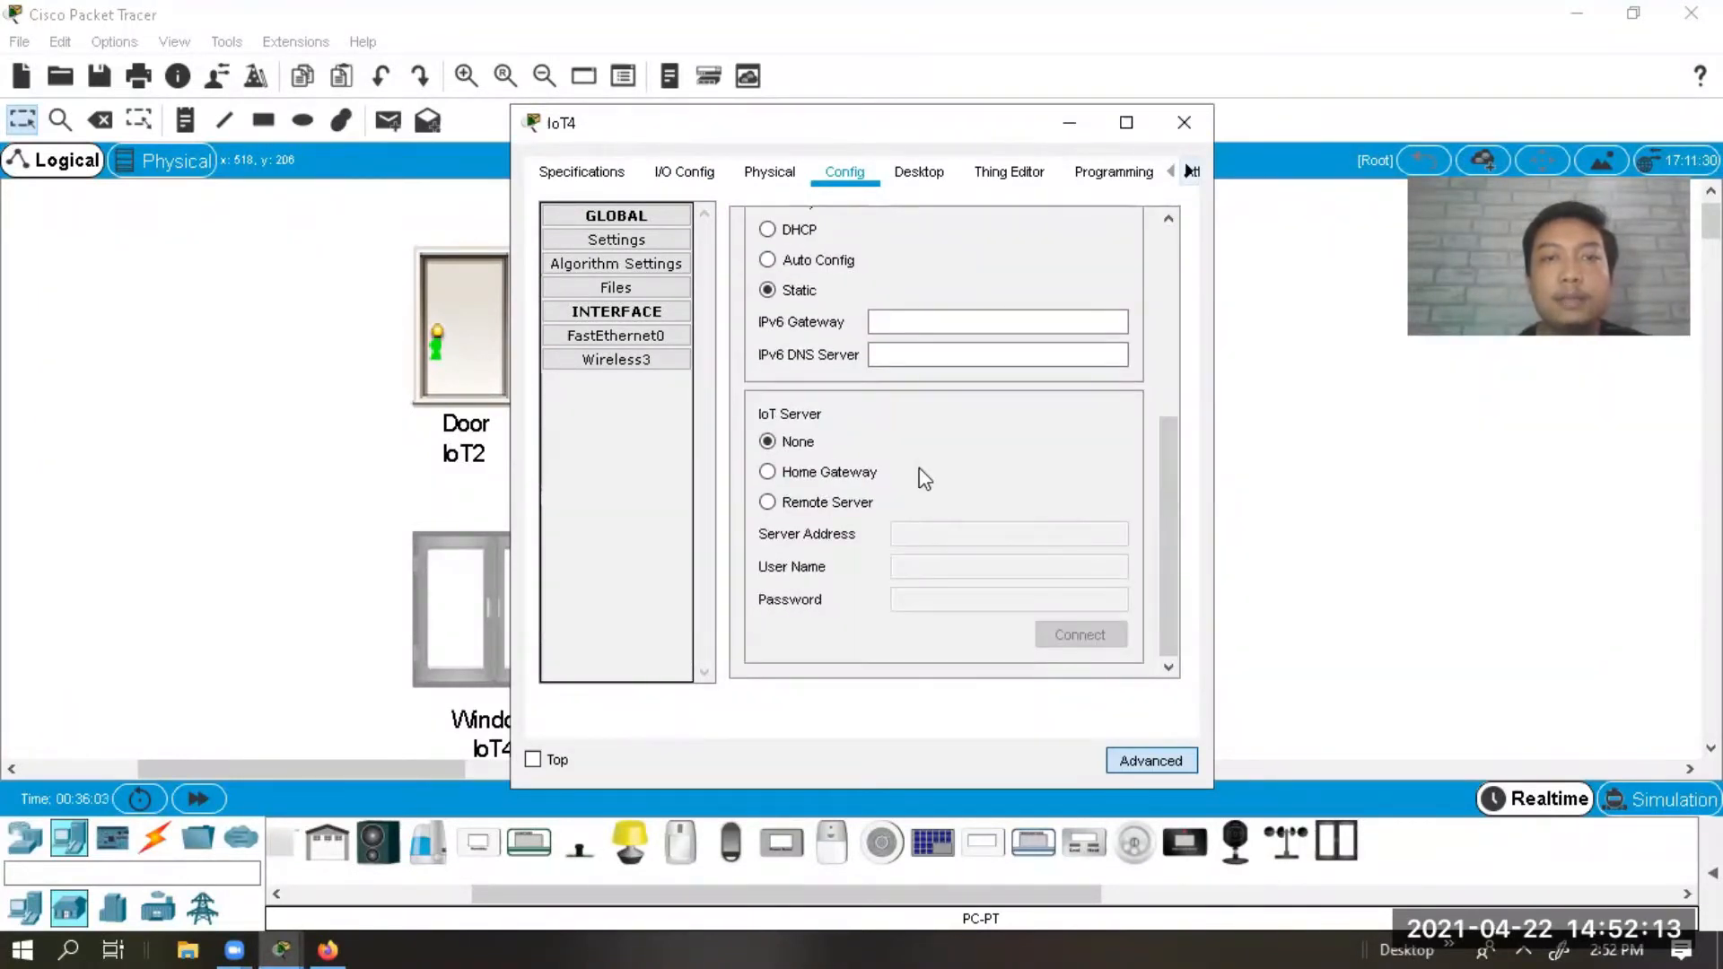
click(878, 474)
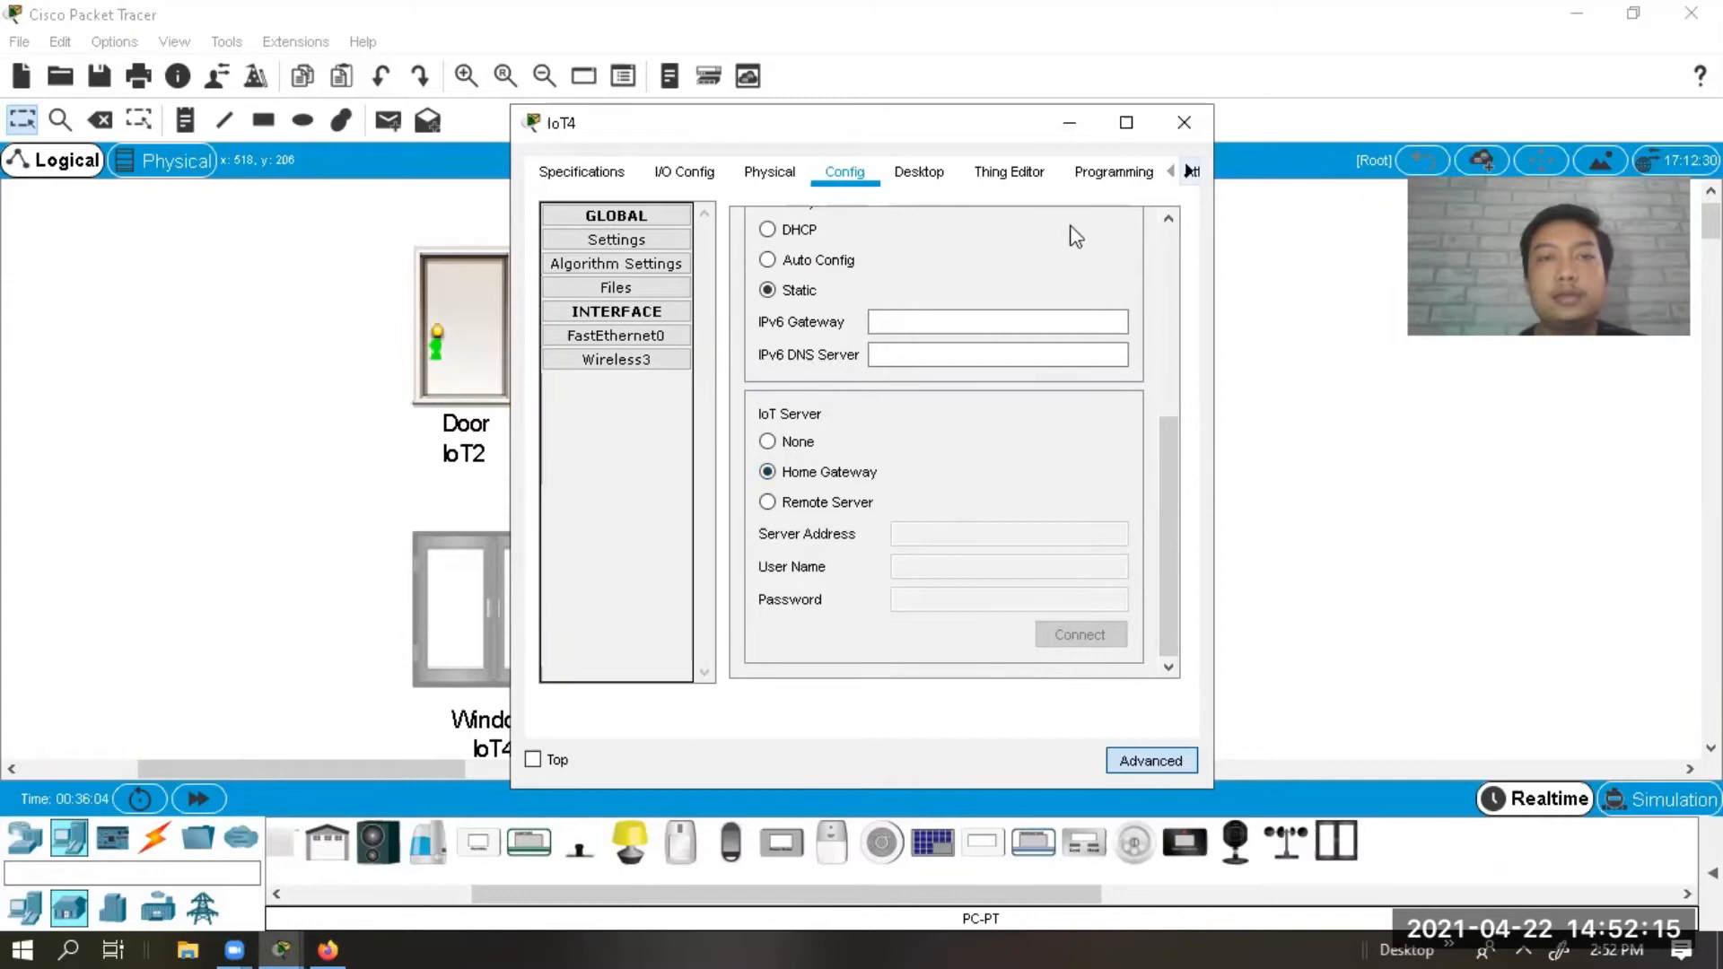
click(684, 172)
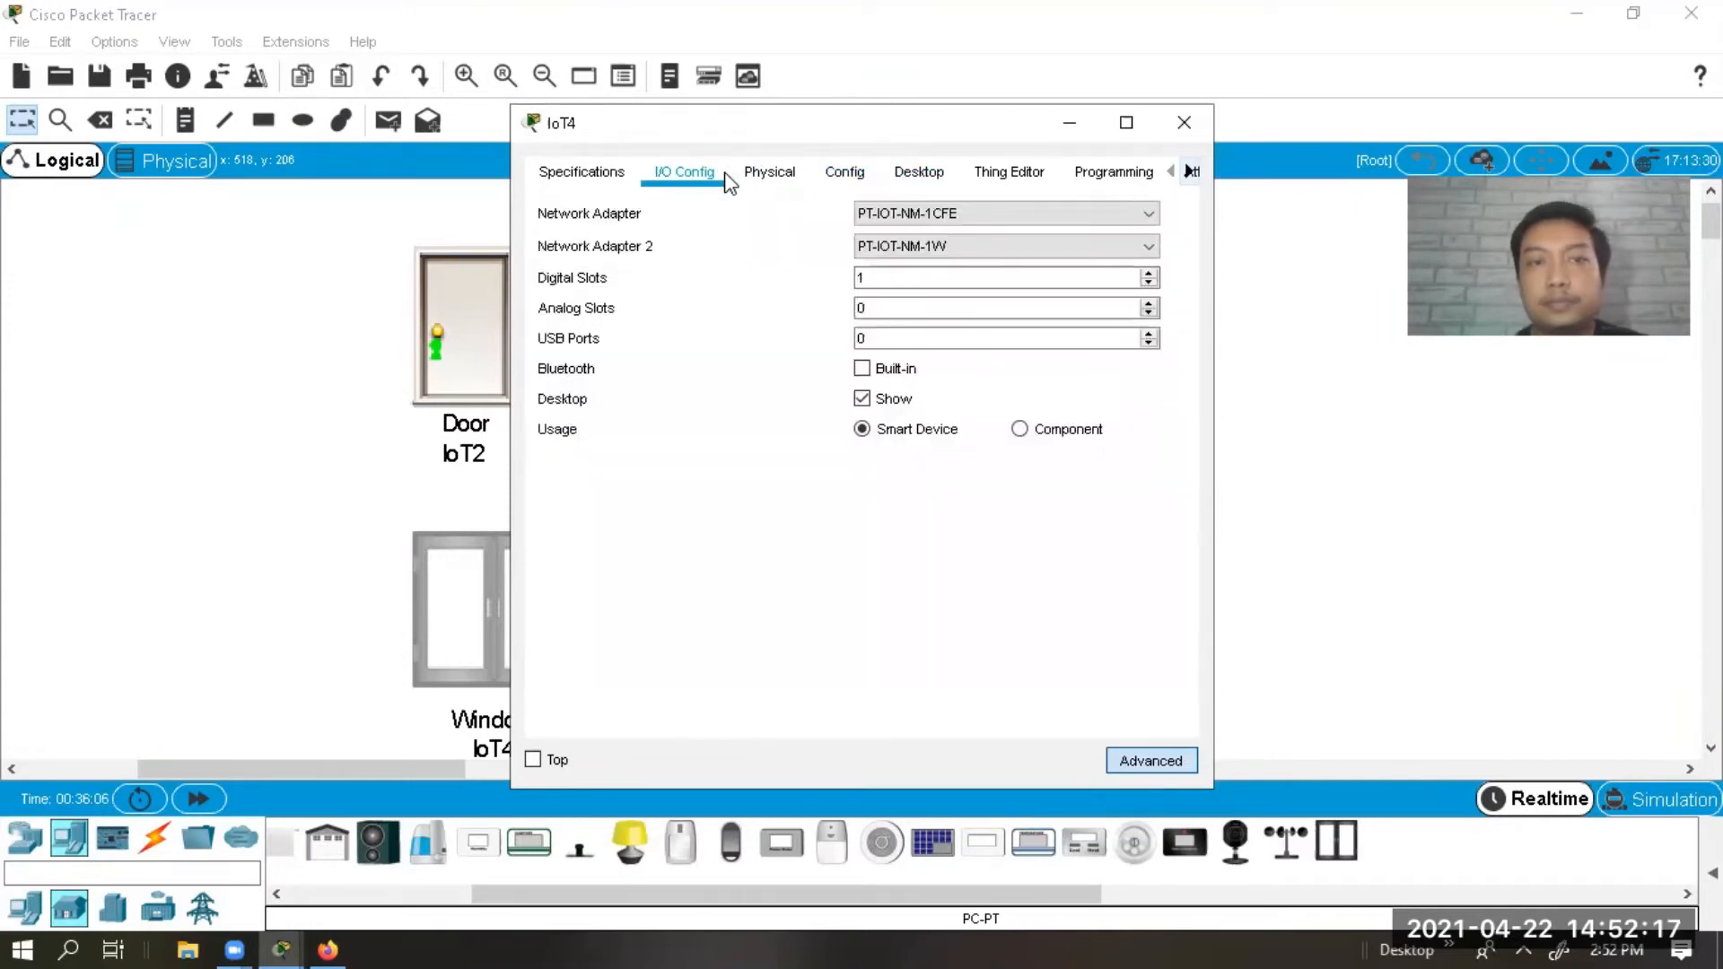
click(837, 175)
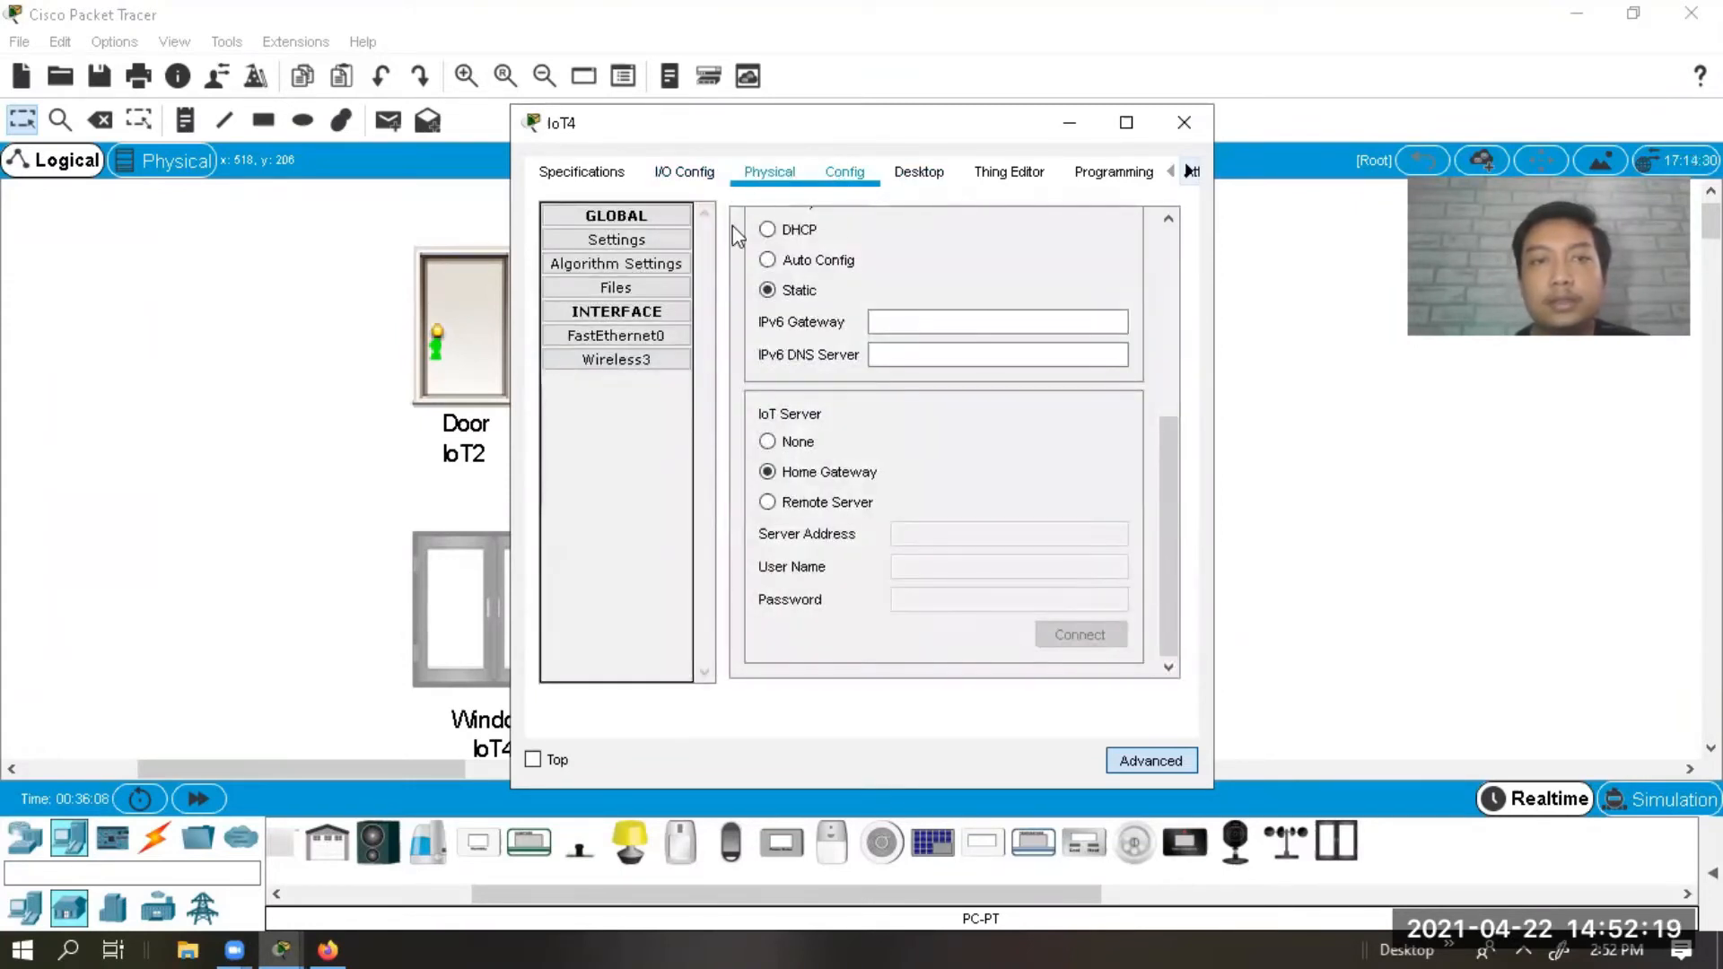
Set IoT4's Wireless3 to WPA2-PSK with the network pass phrase and close the window.
click(585, 361)
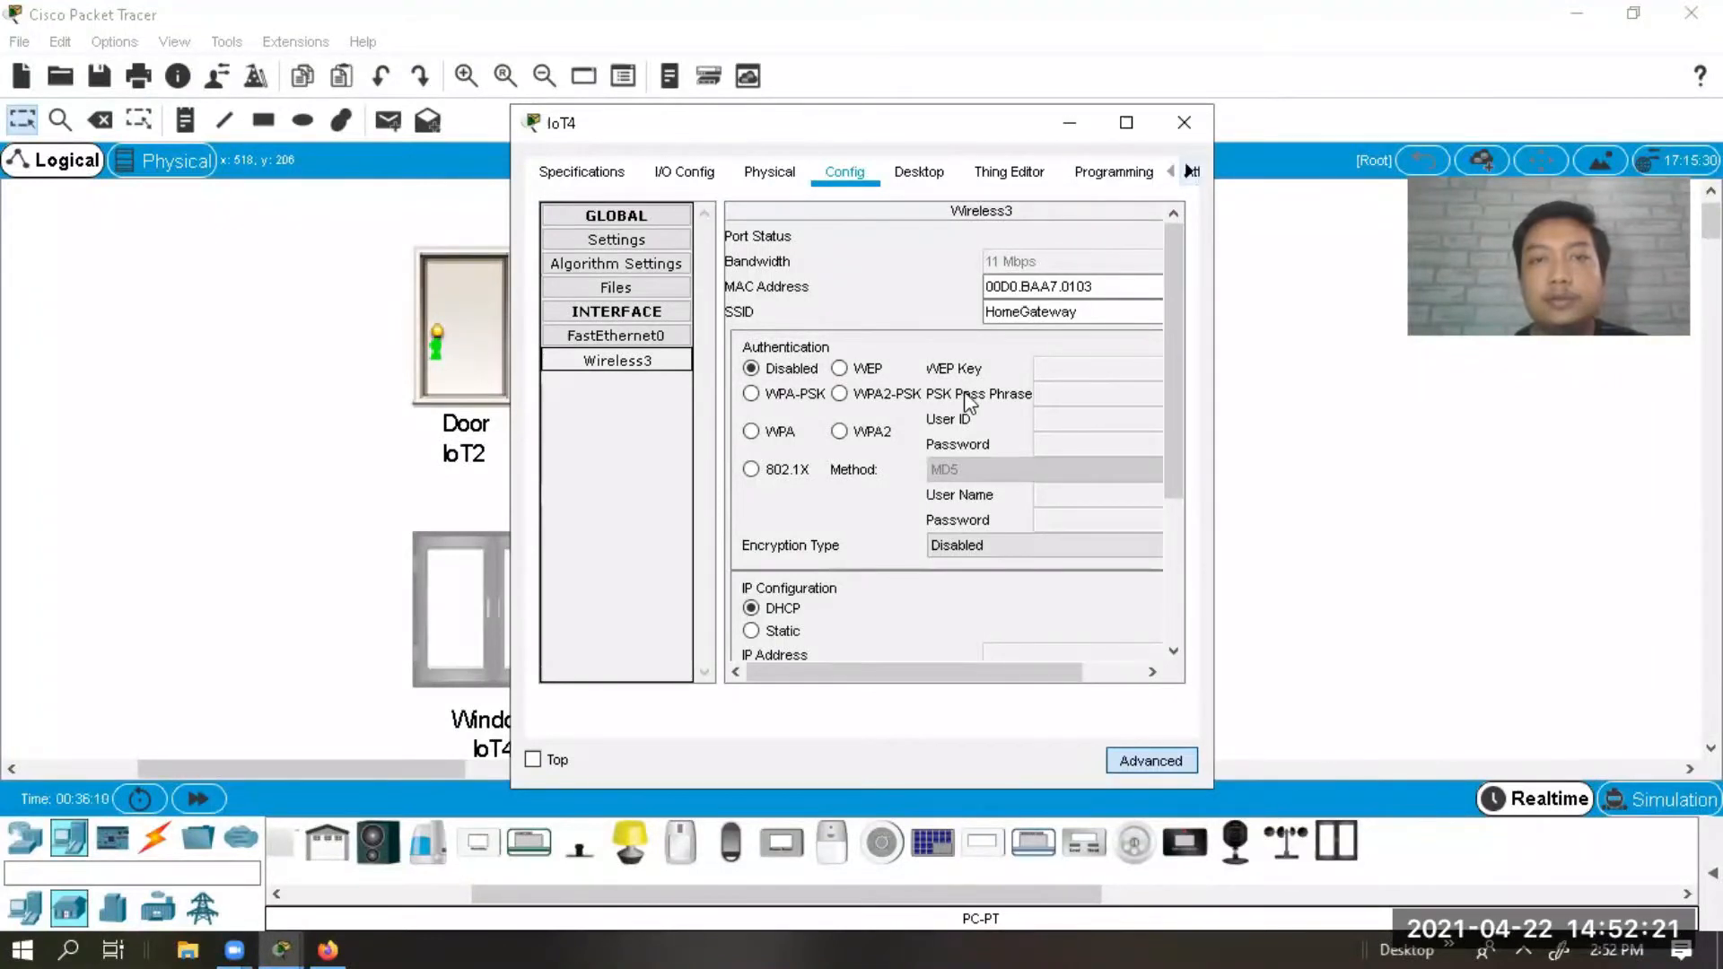
click(898, 396)
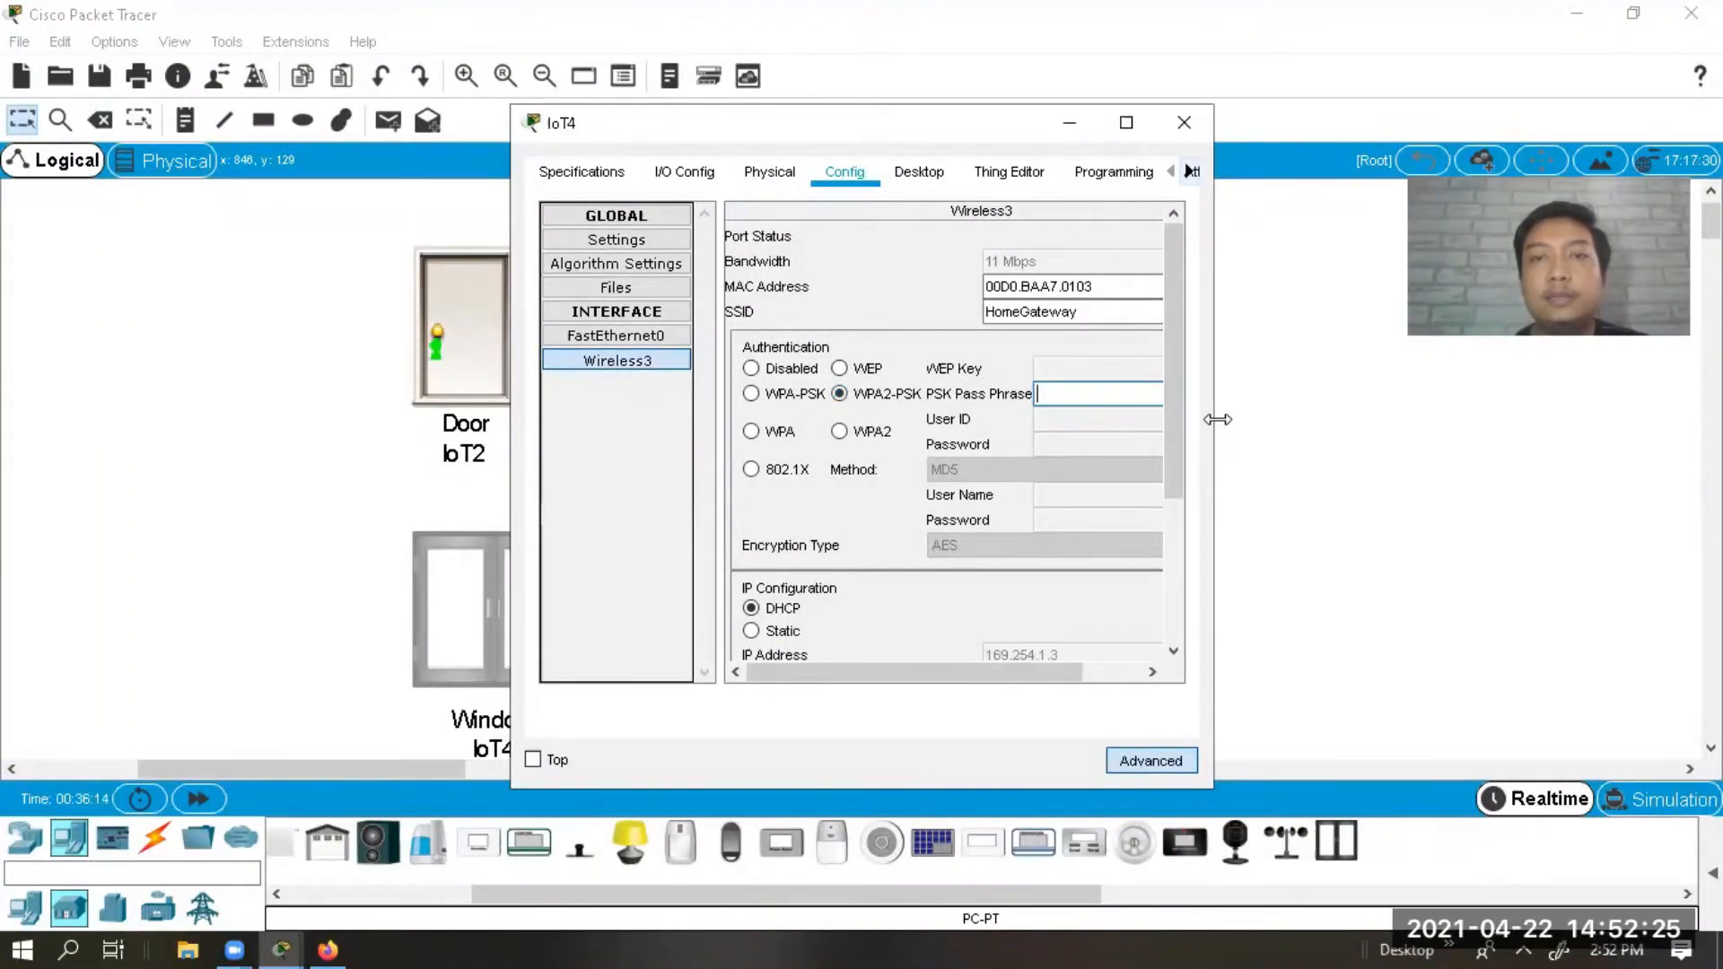
drag(1218, 419, 1358, 422)
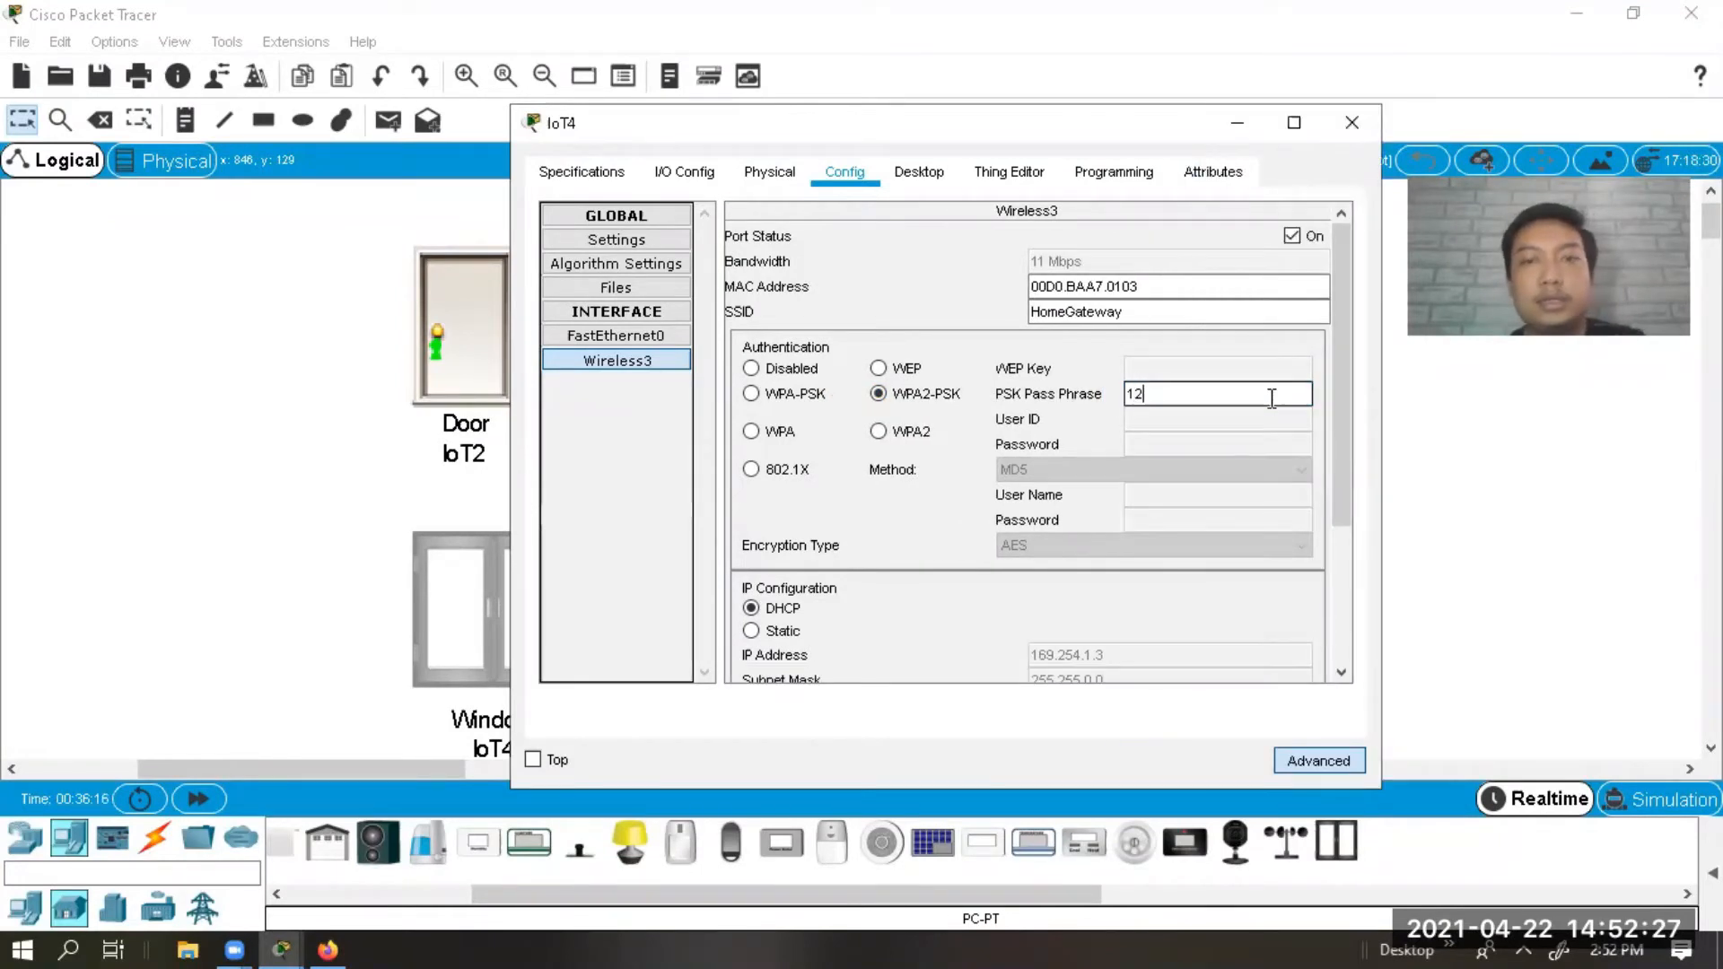
text(12345678)
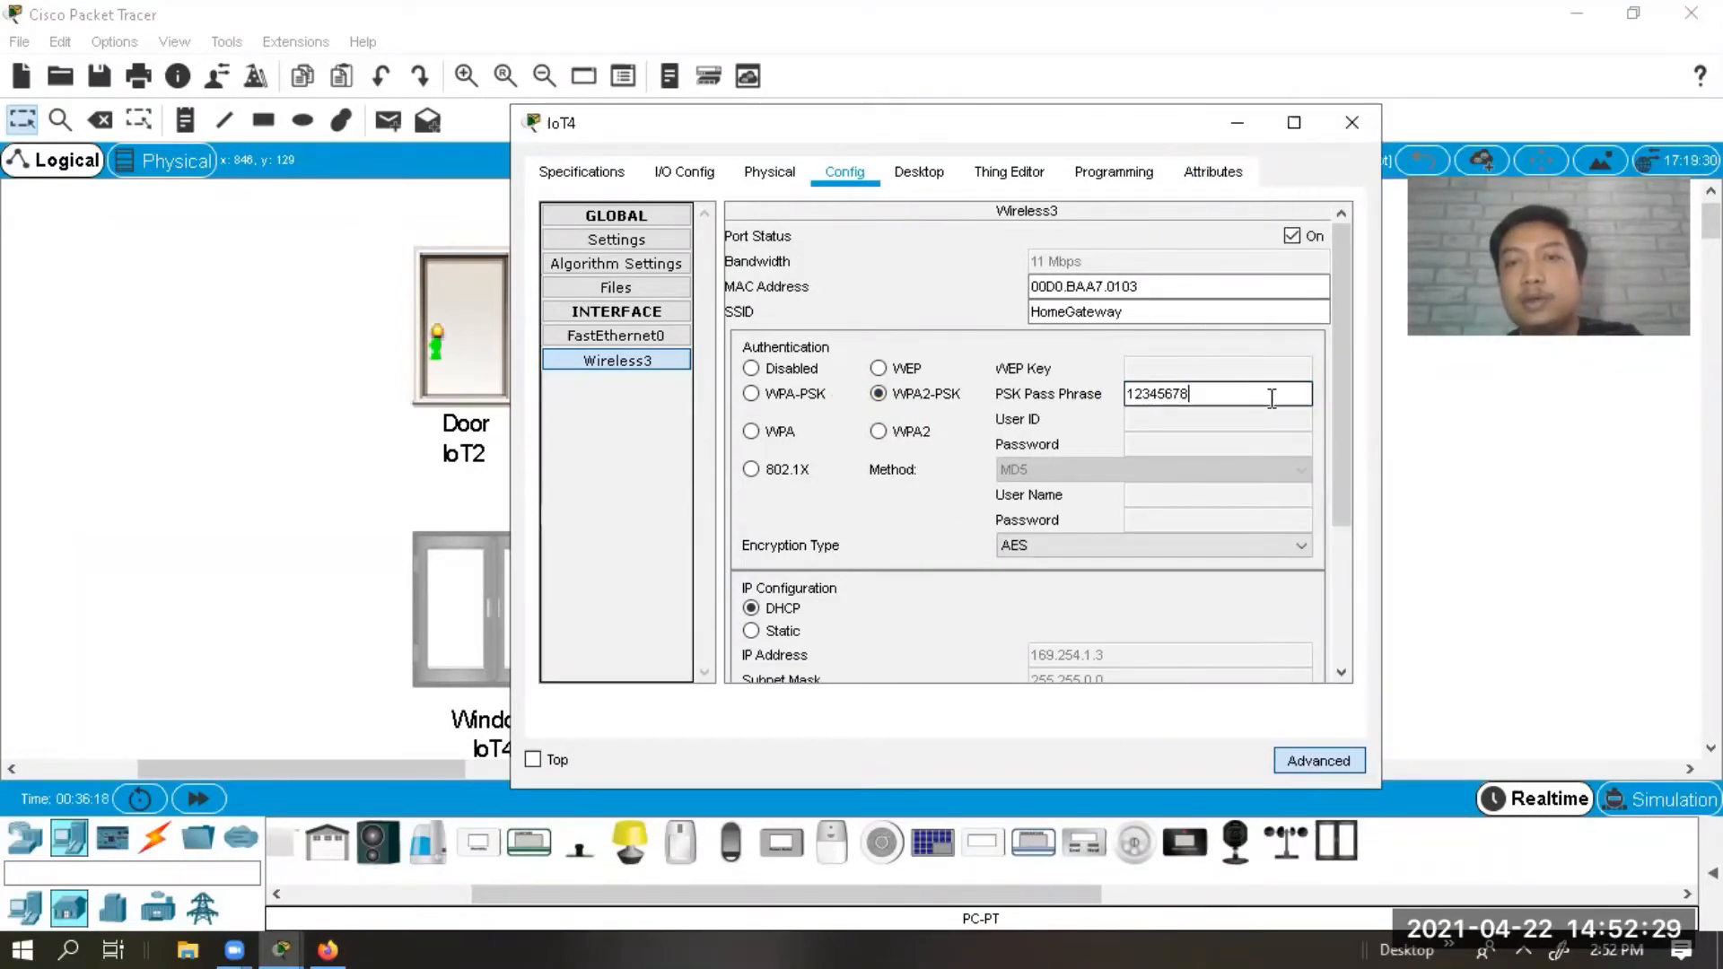
click(1353, 124)
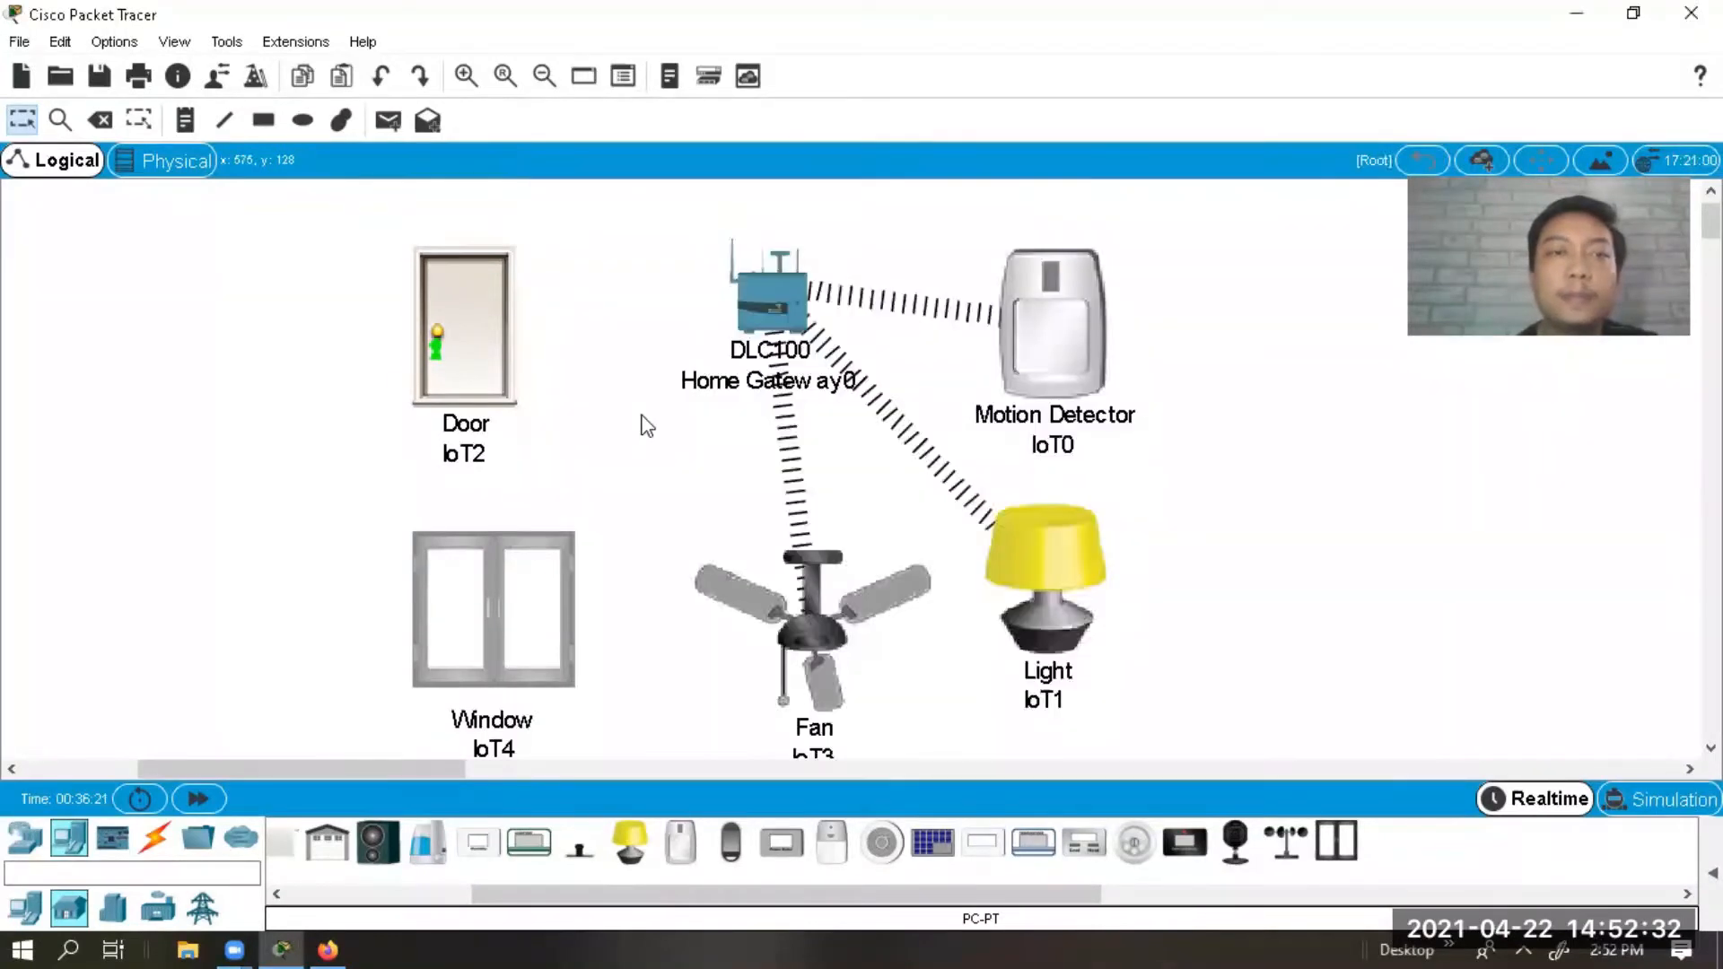
Set Door IoT2's IoT Server to Home Gateway in Global Settings.
click(484, 329)
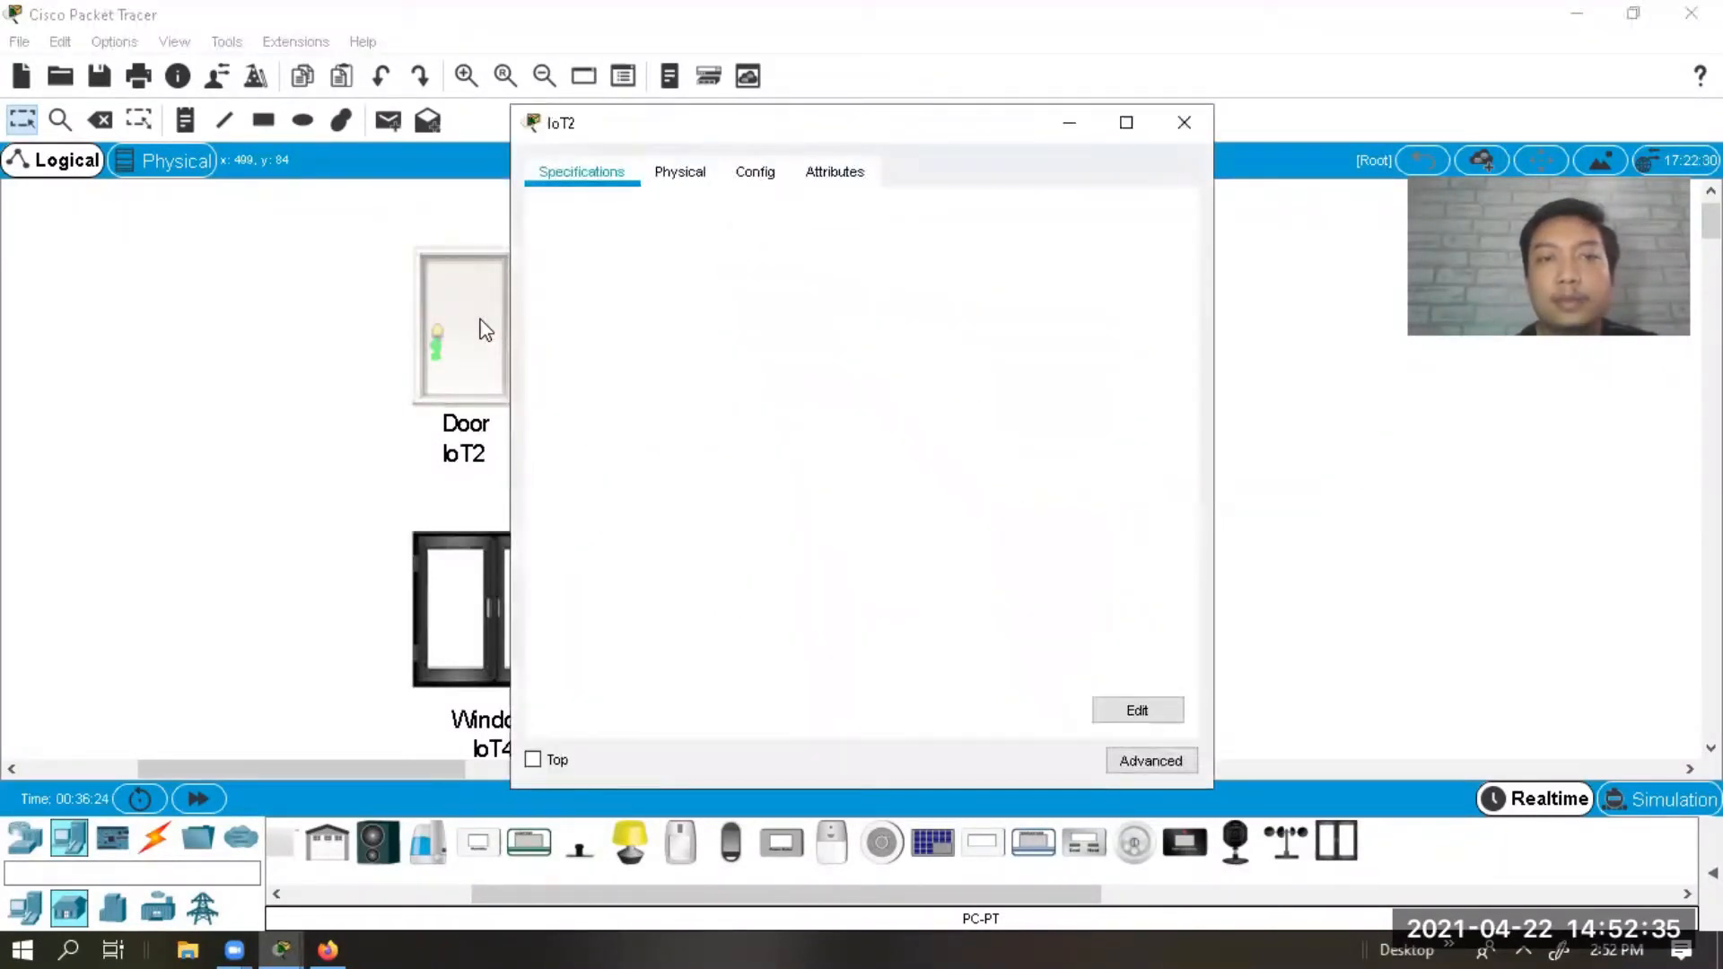
click(681, 183)
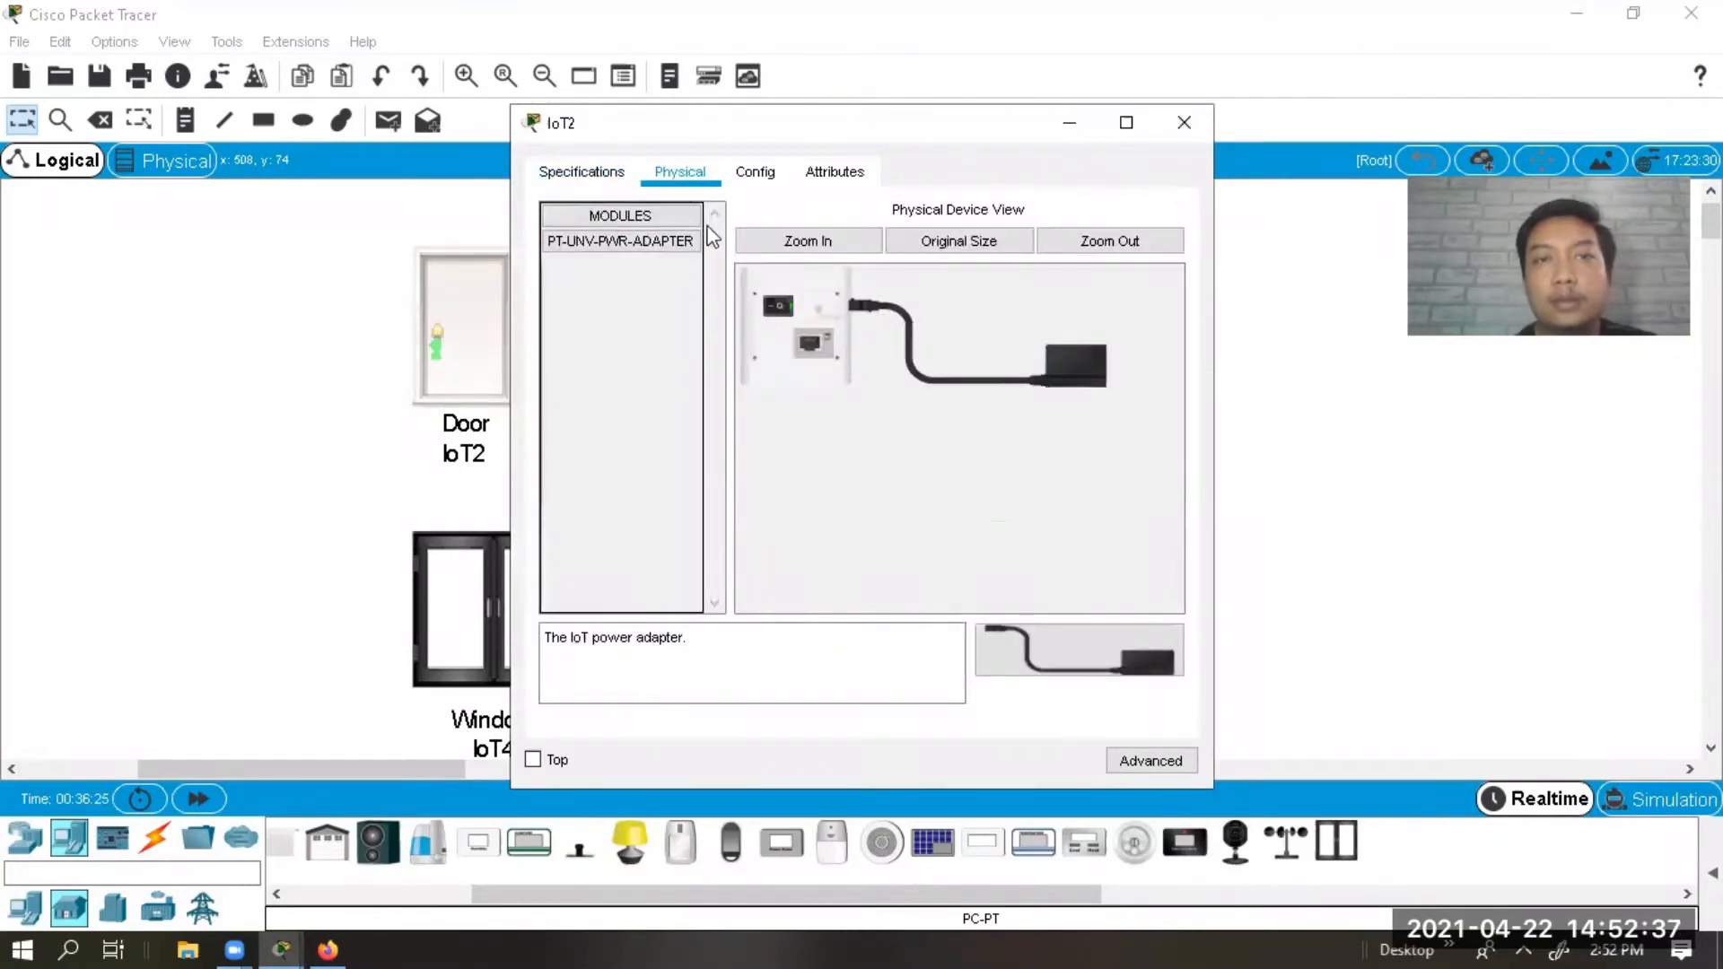
click(762, 175)
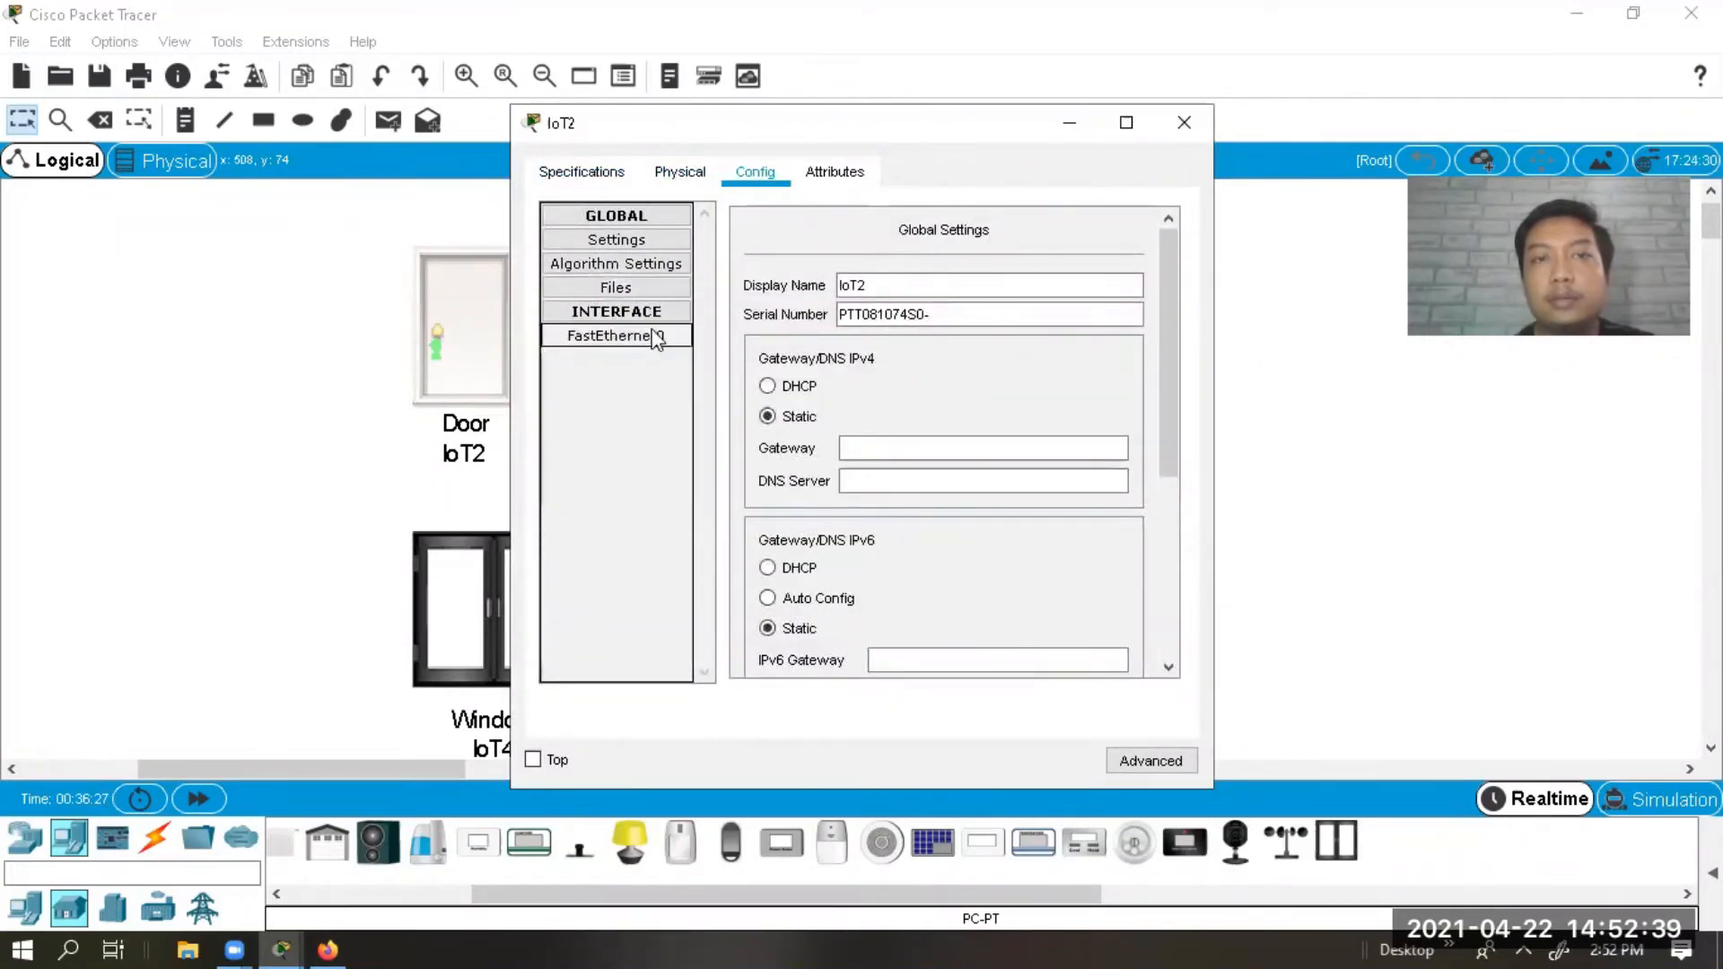
click(660, 243)
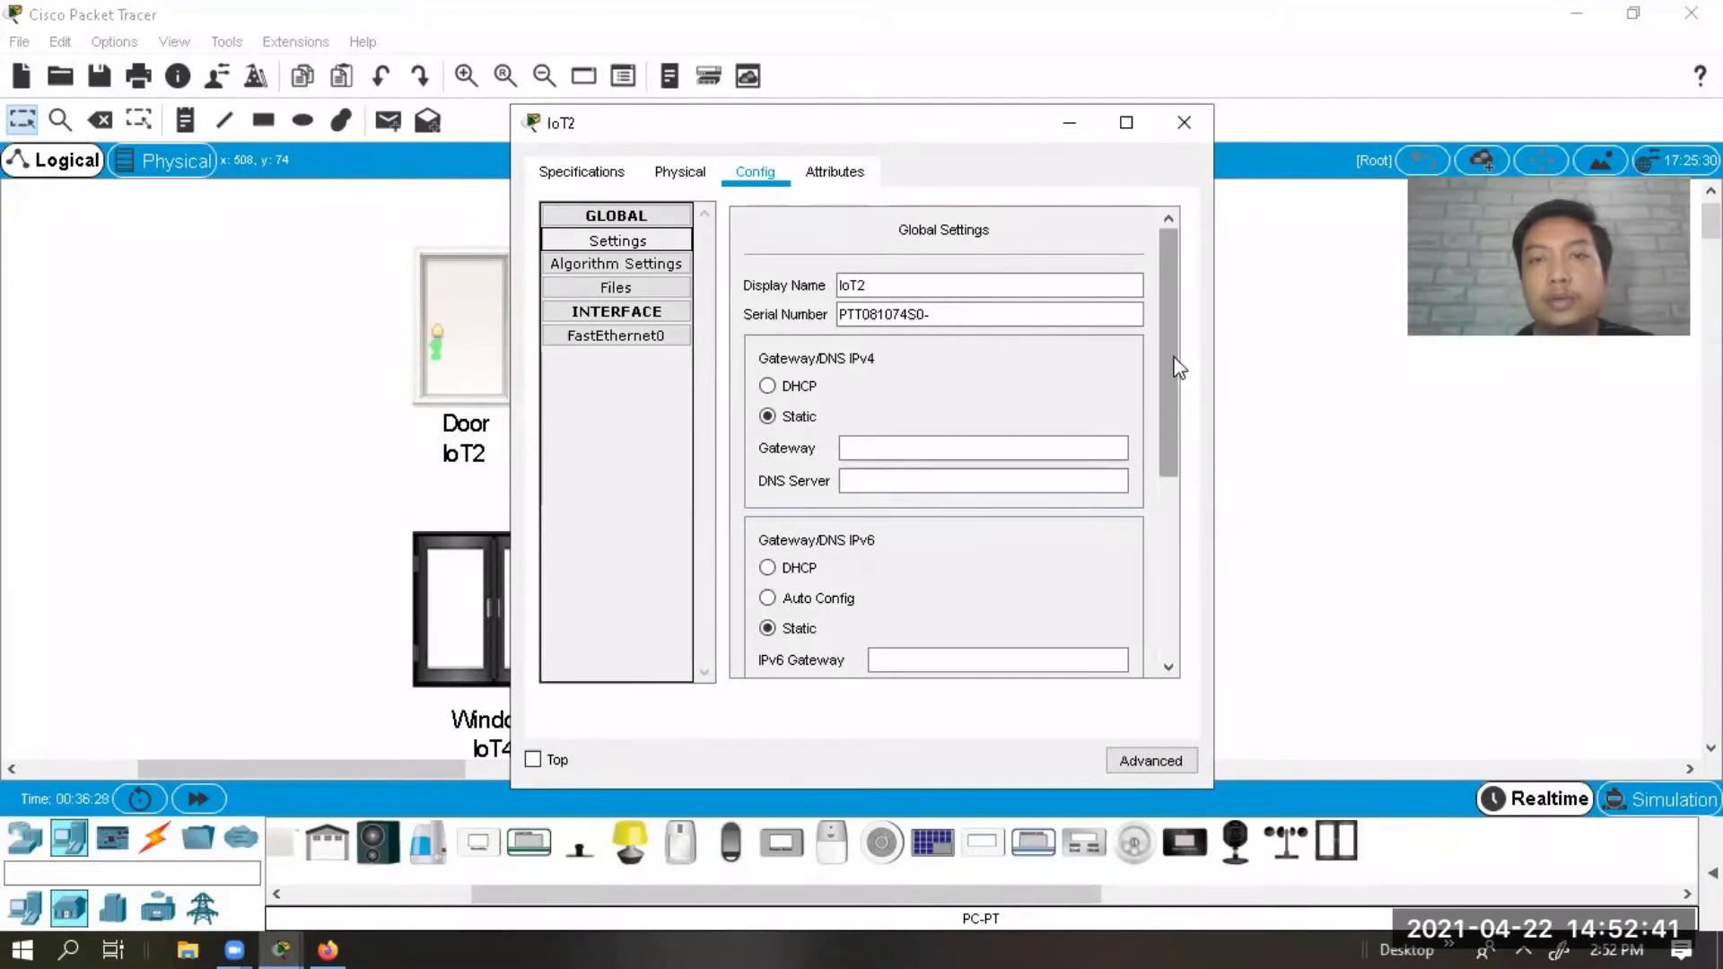
scroll(893, 510, down, 5)
click(859, 476)
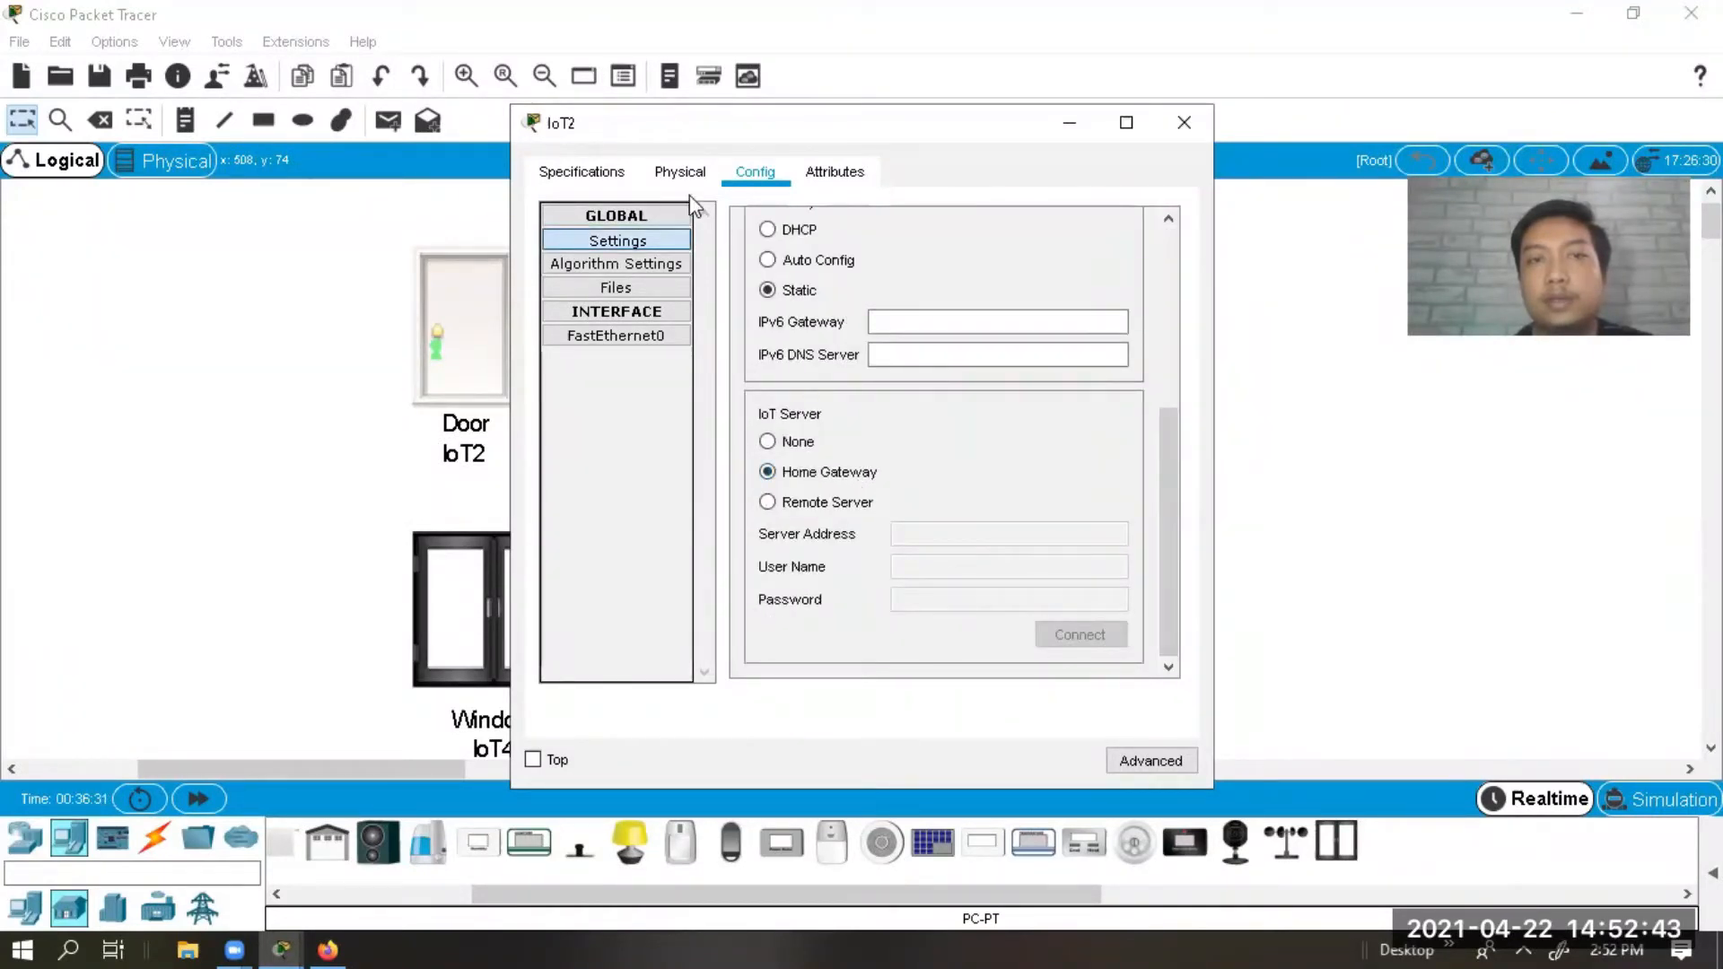
Add PT-IOT-NM-1W as the door's Network Adapter 2.
click(1134, 762)
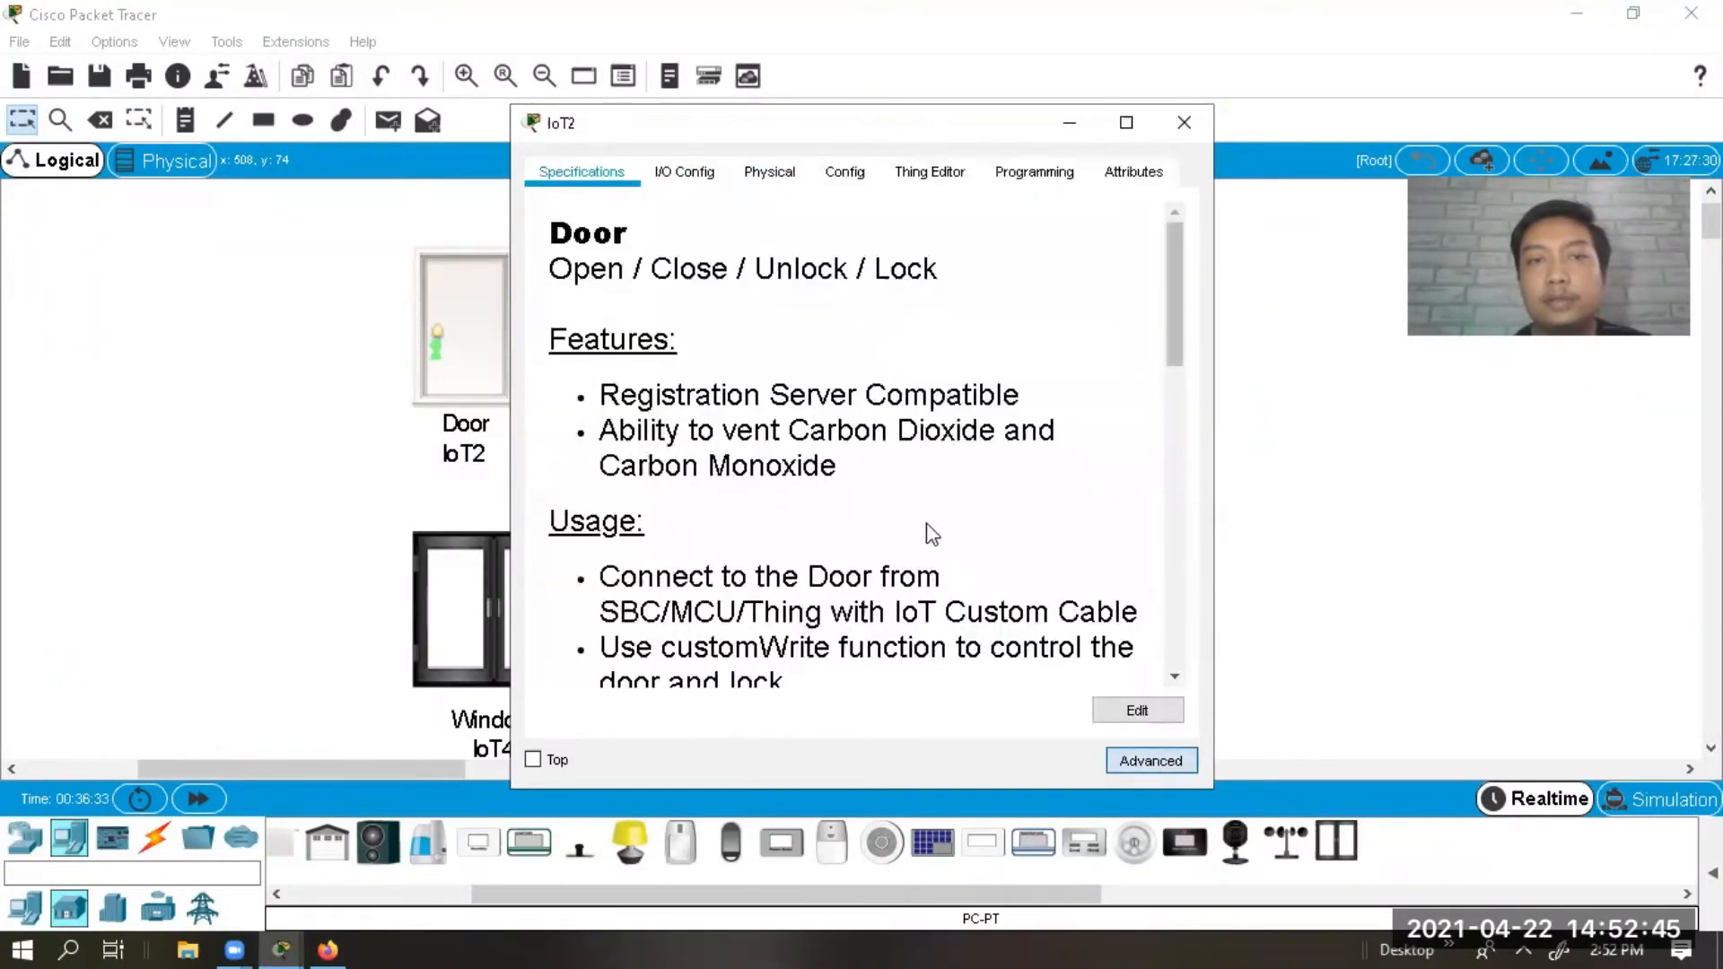
click(684, 172)
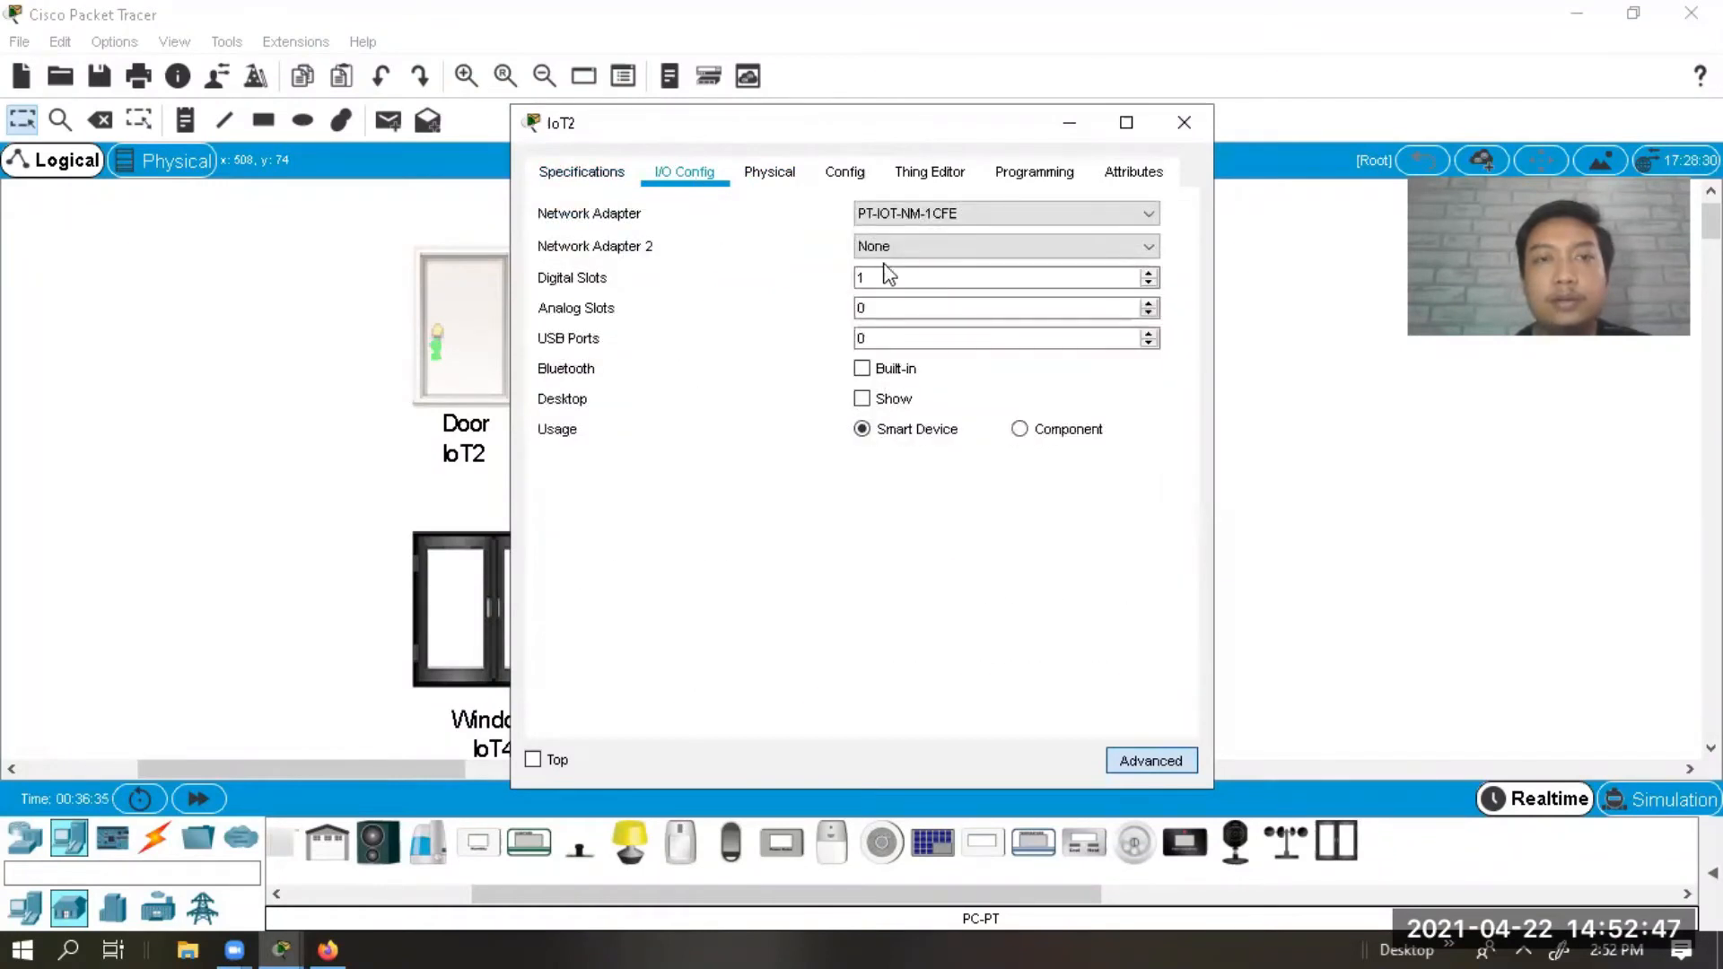
click(903, 239)
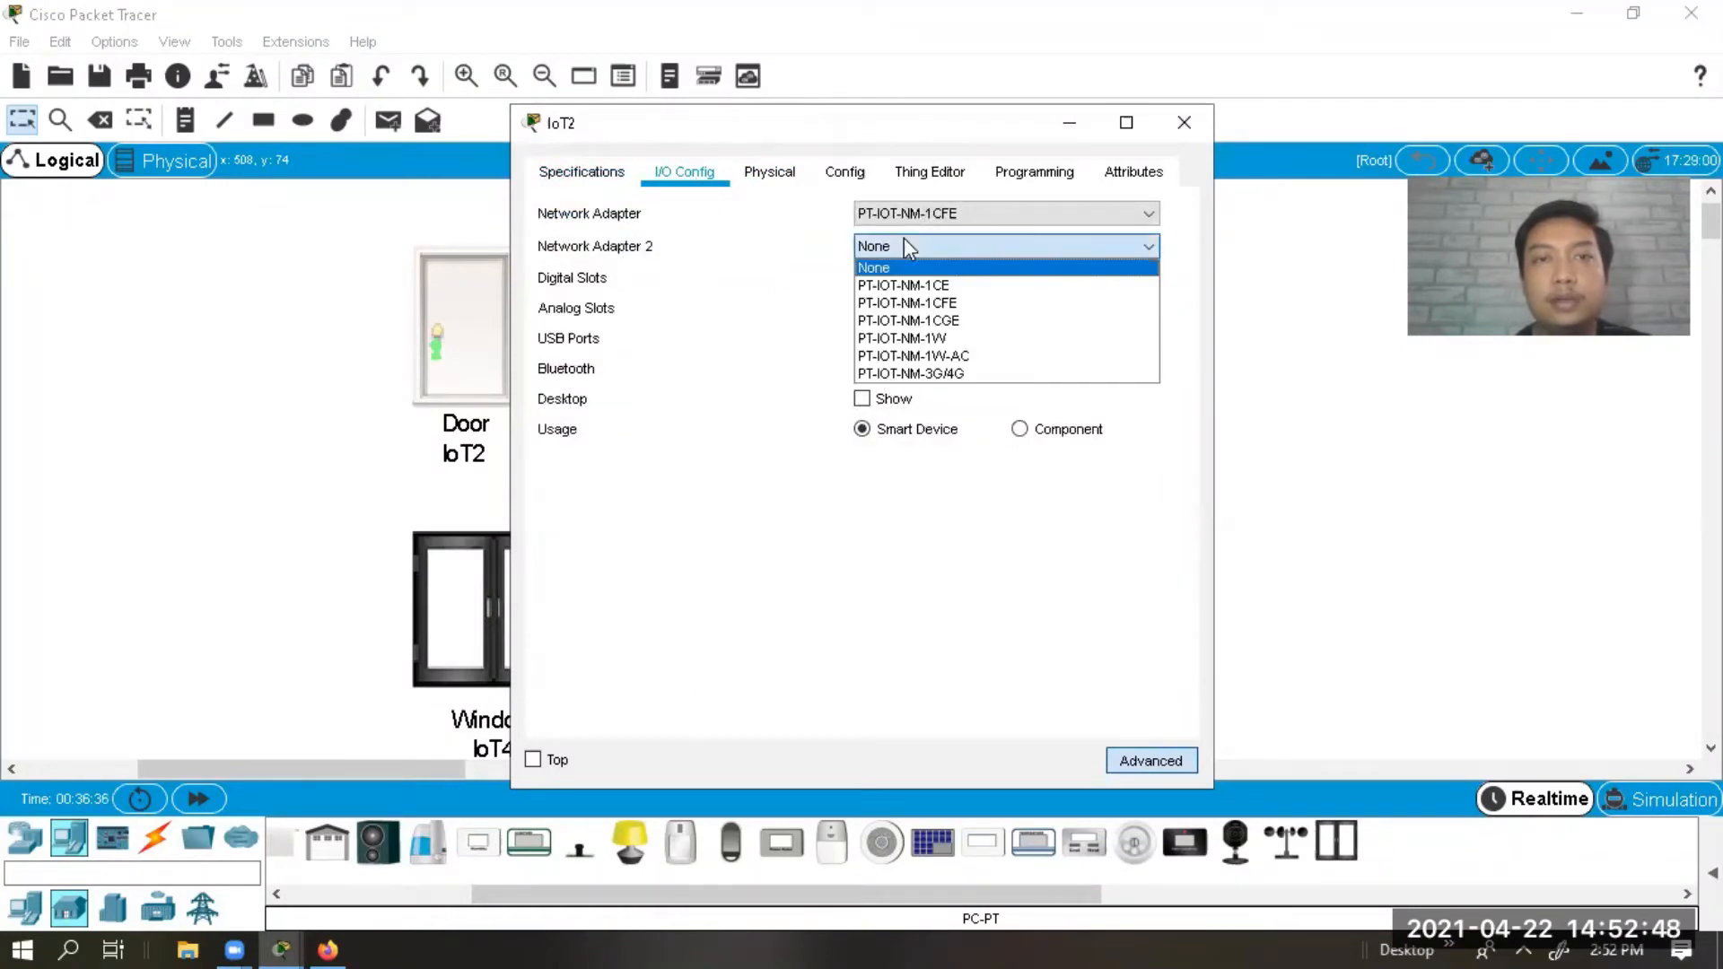
click(911, 339)
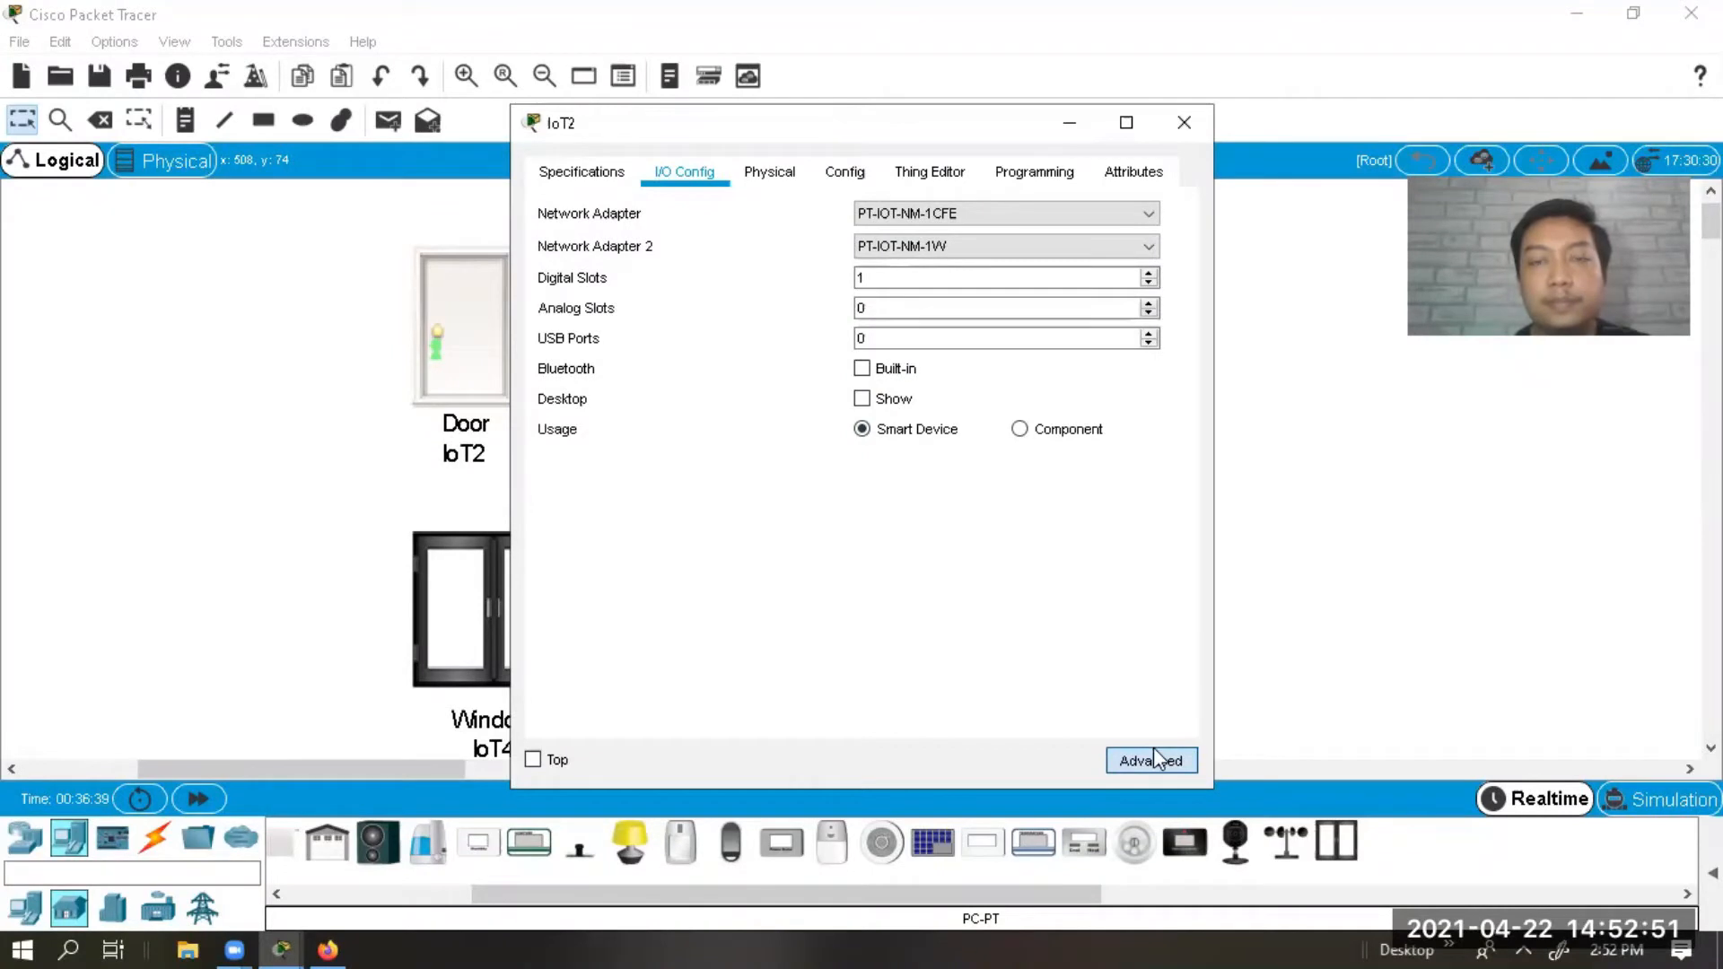
click(827, 175)
Set the door's Wireless3 to WPA2-PSK with the network pass phrase and close the window.
click(643, 363)
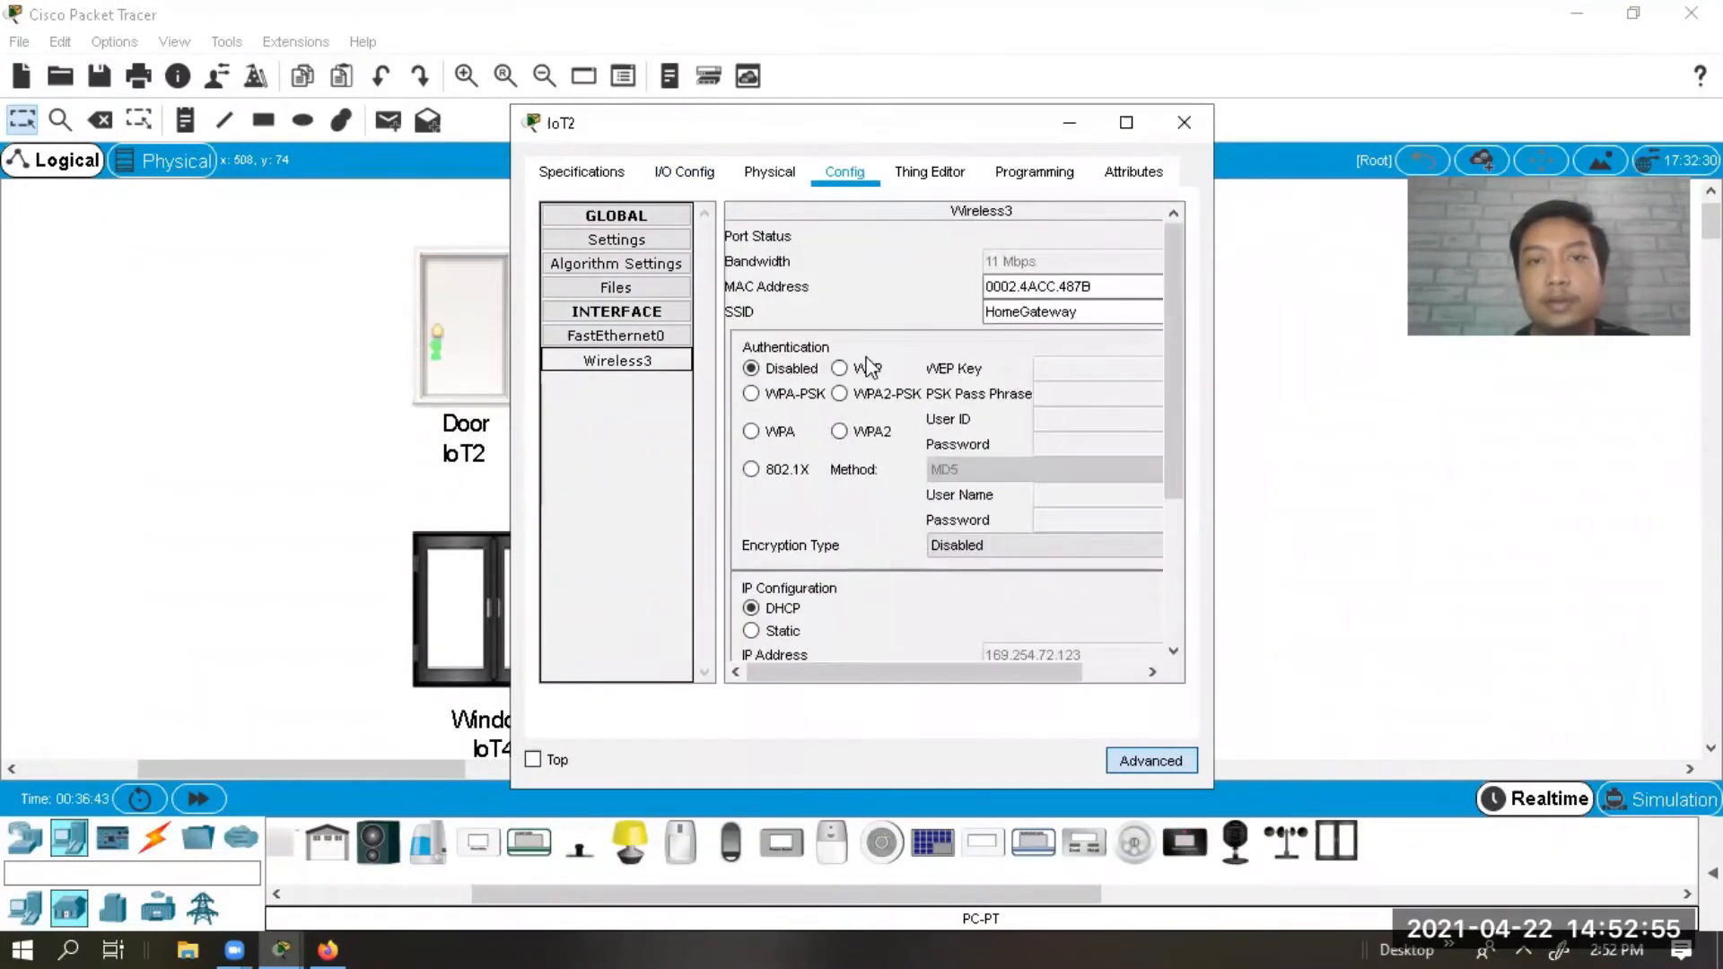
click(916, 393)
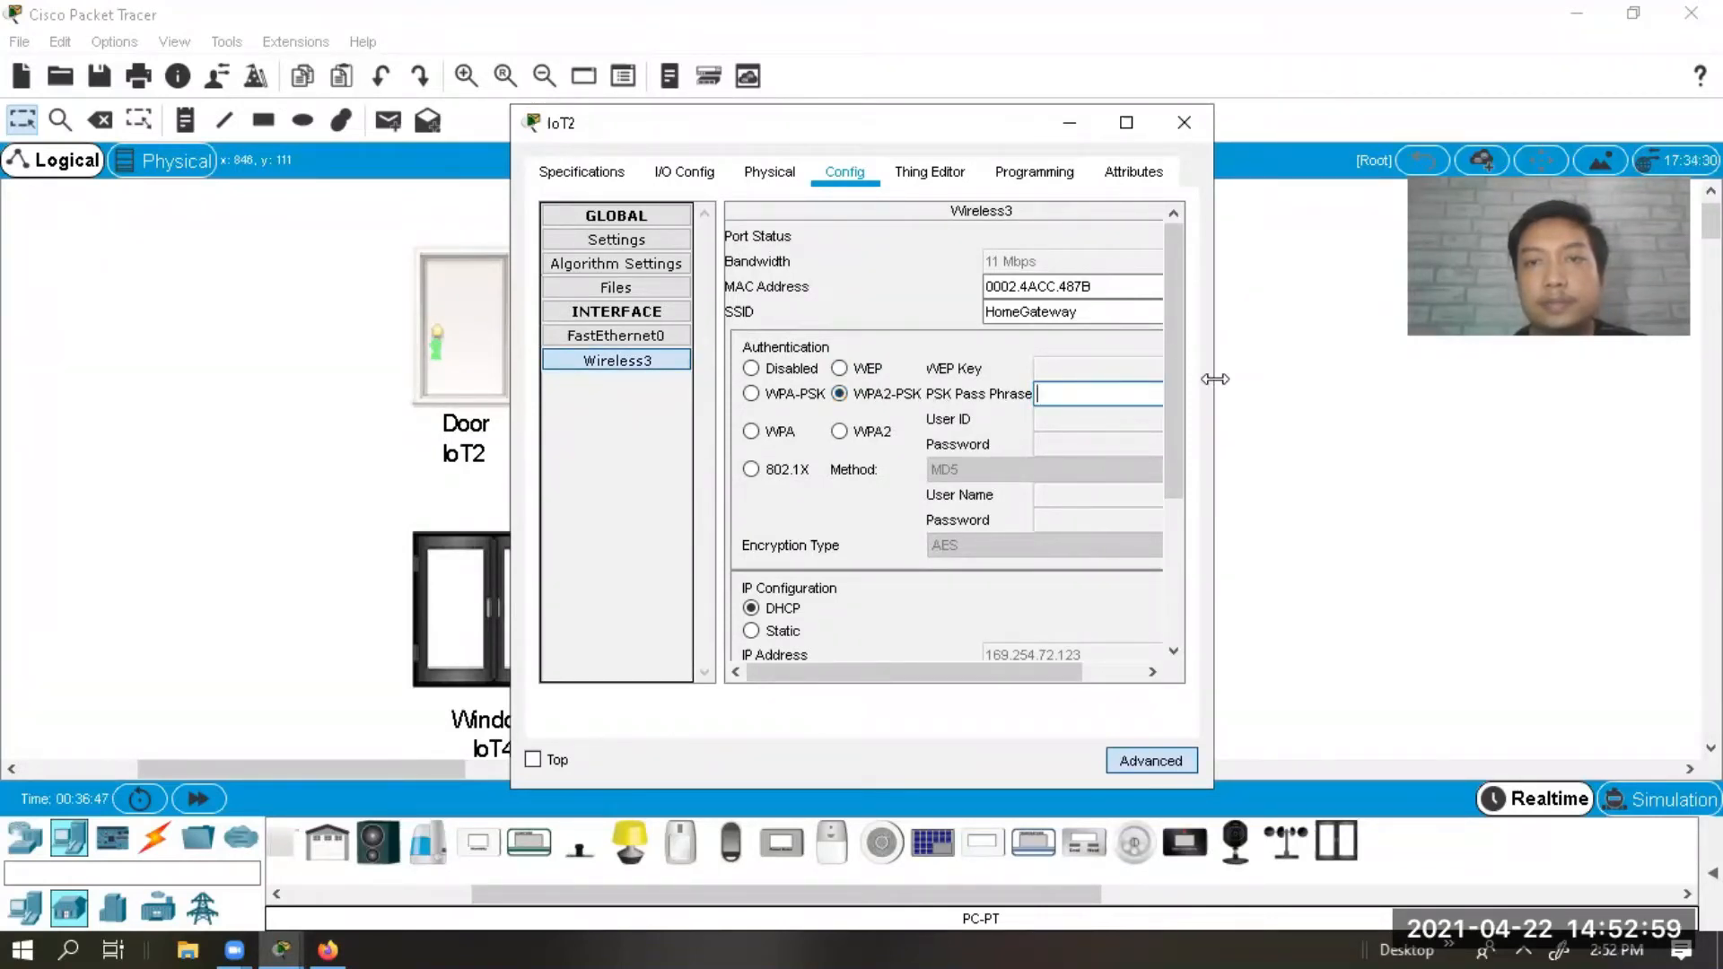
drag(1215, 378, 1359, 378)
text(12345678)
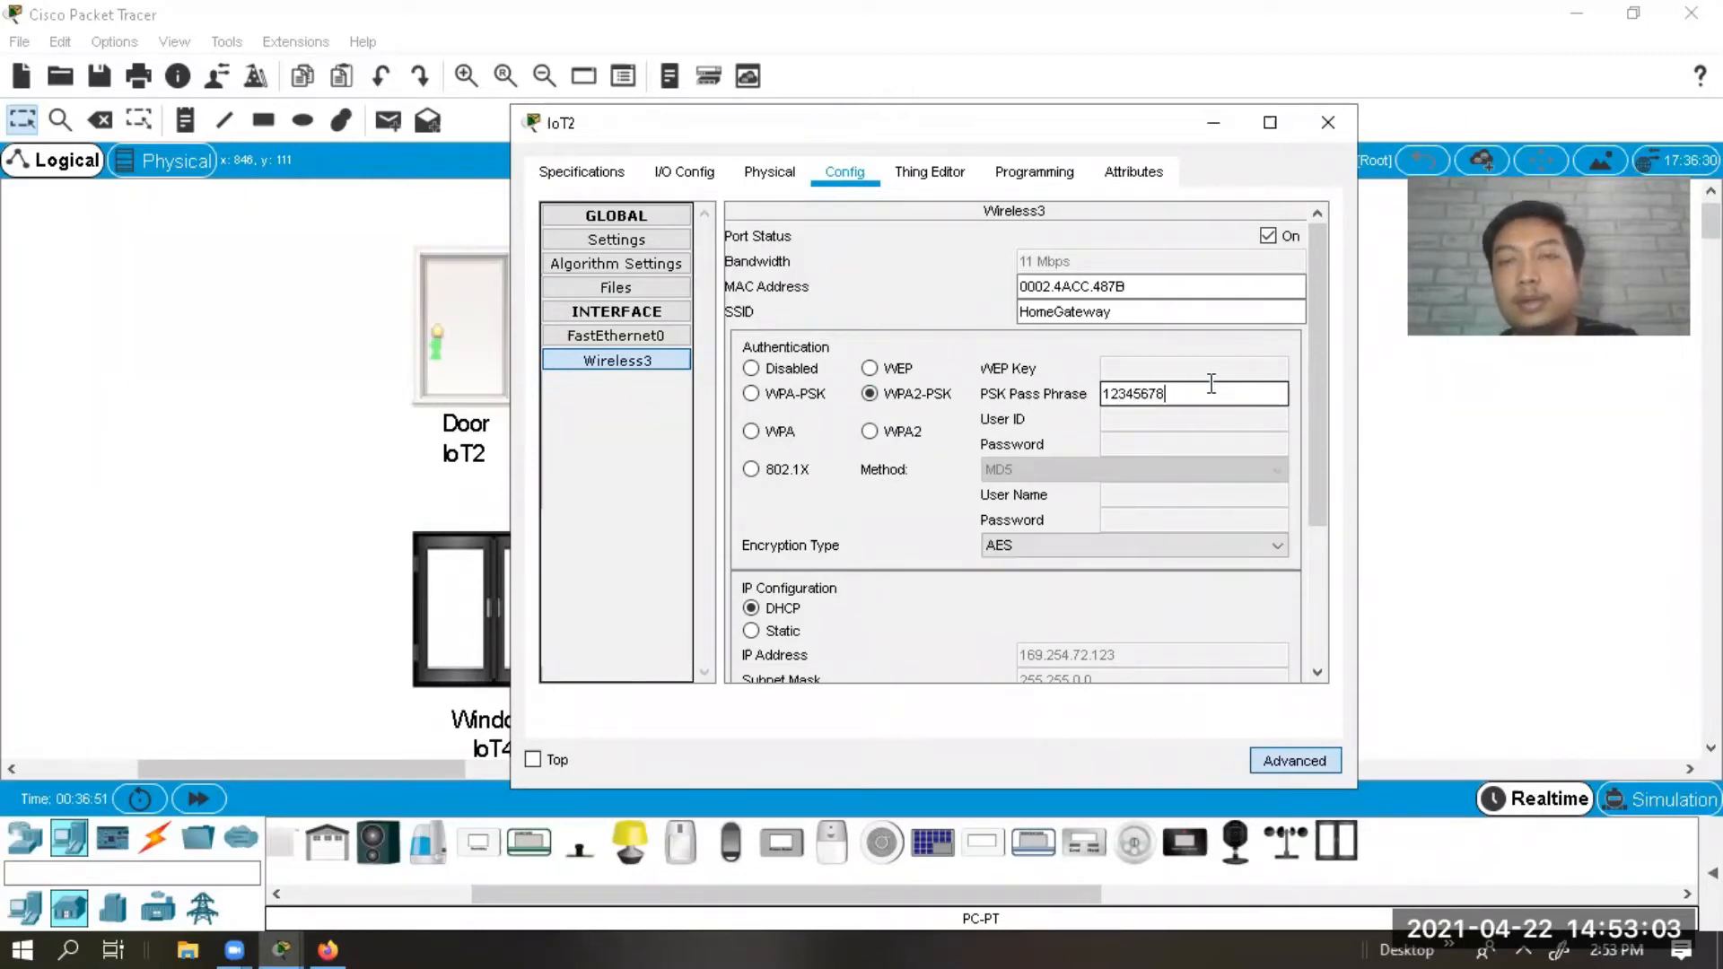
click(1326, 123)
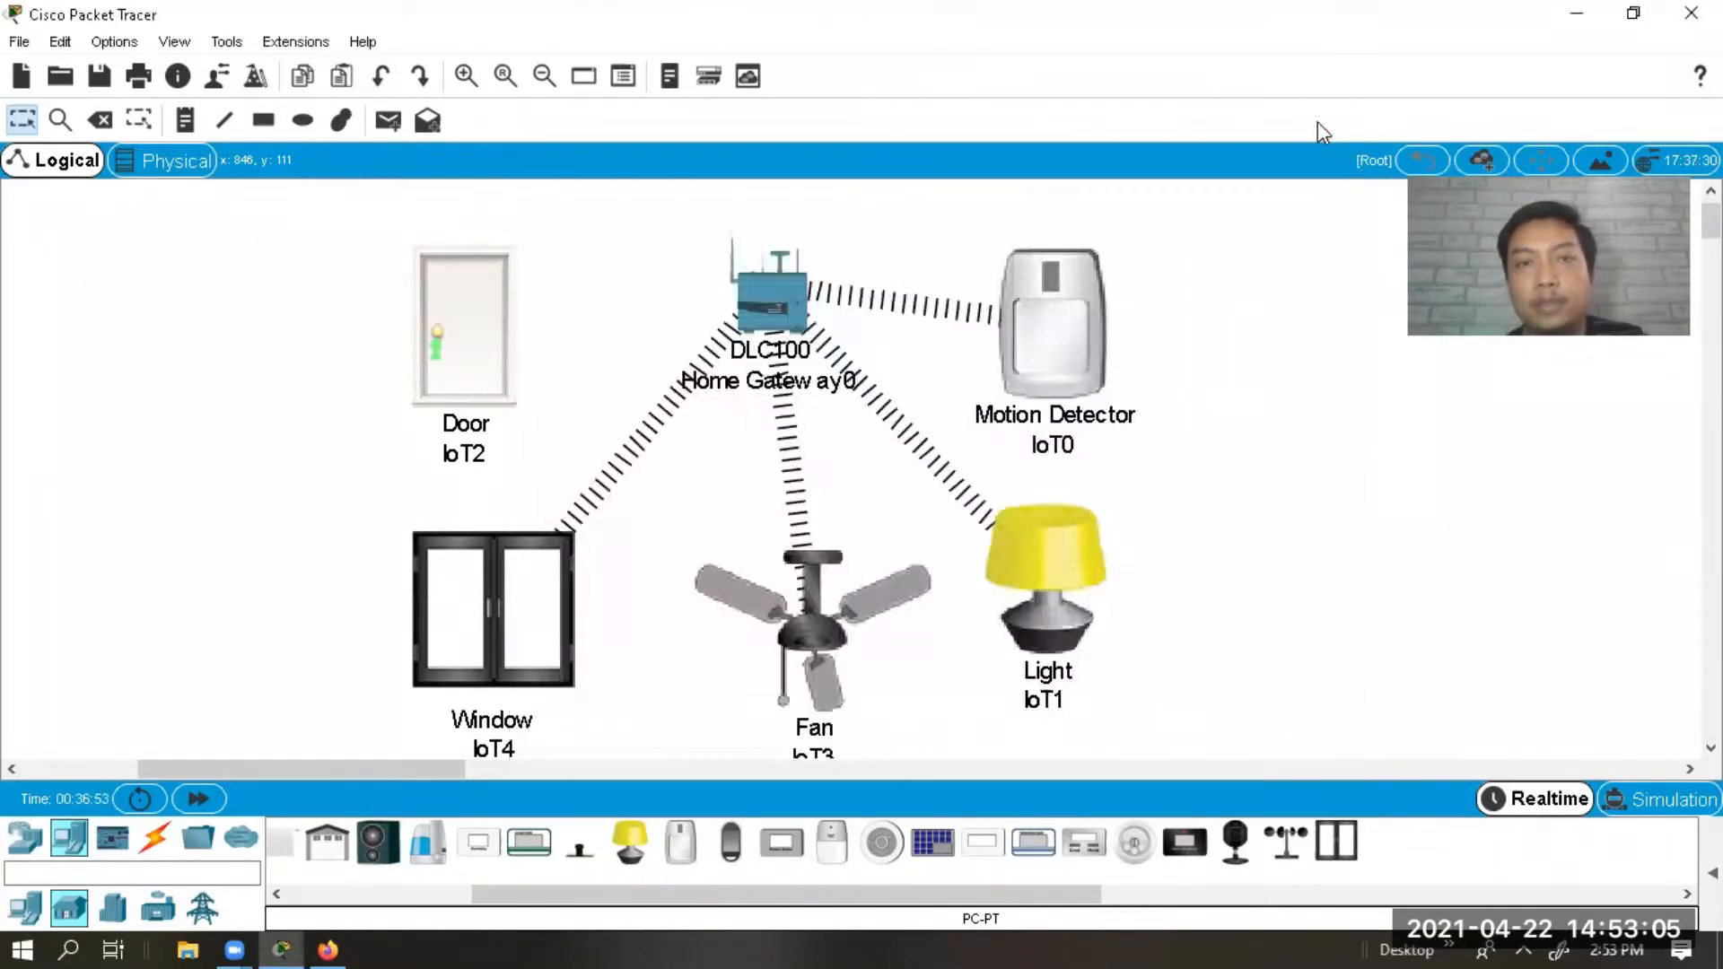
Confirm the Door's wireless link to the gateway and switch to the Firefox browser.
mouse_move(1102, 541)
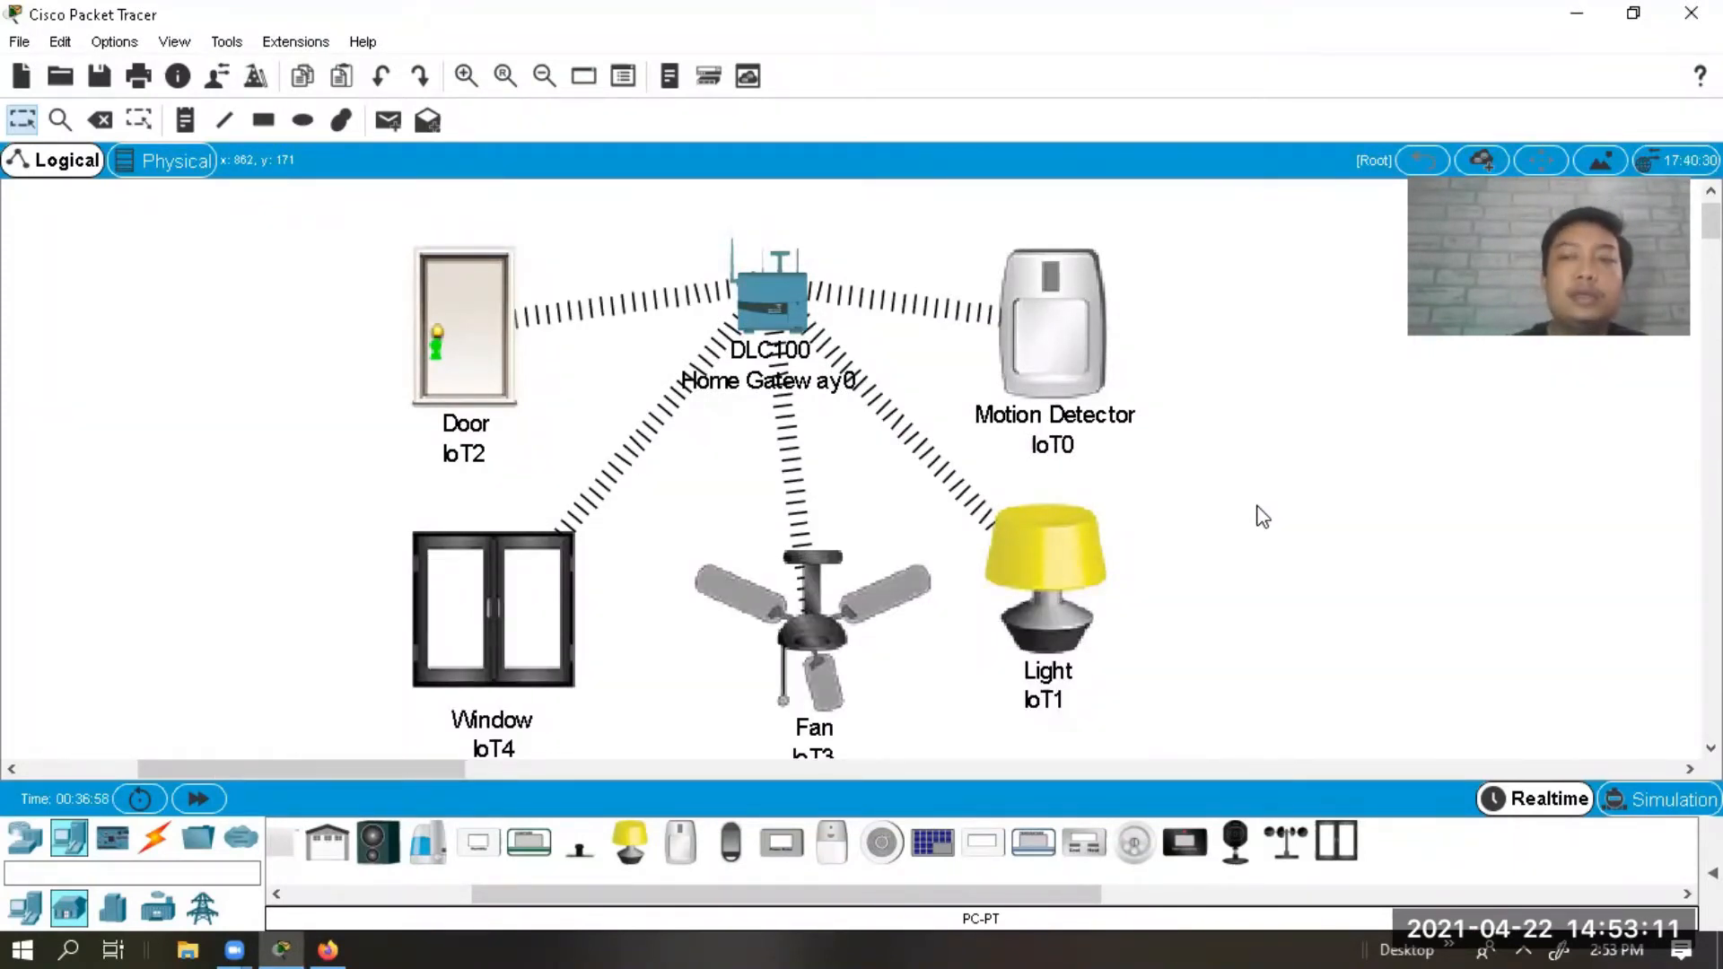
click(326, 933)
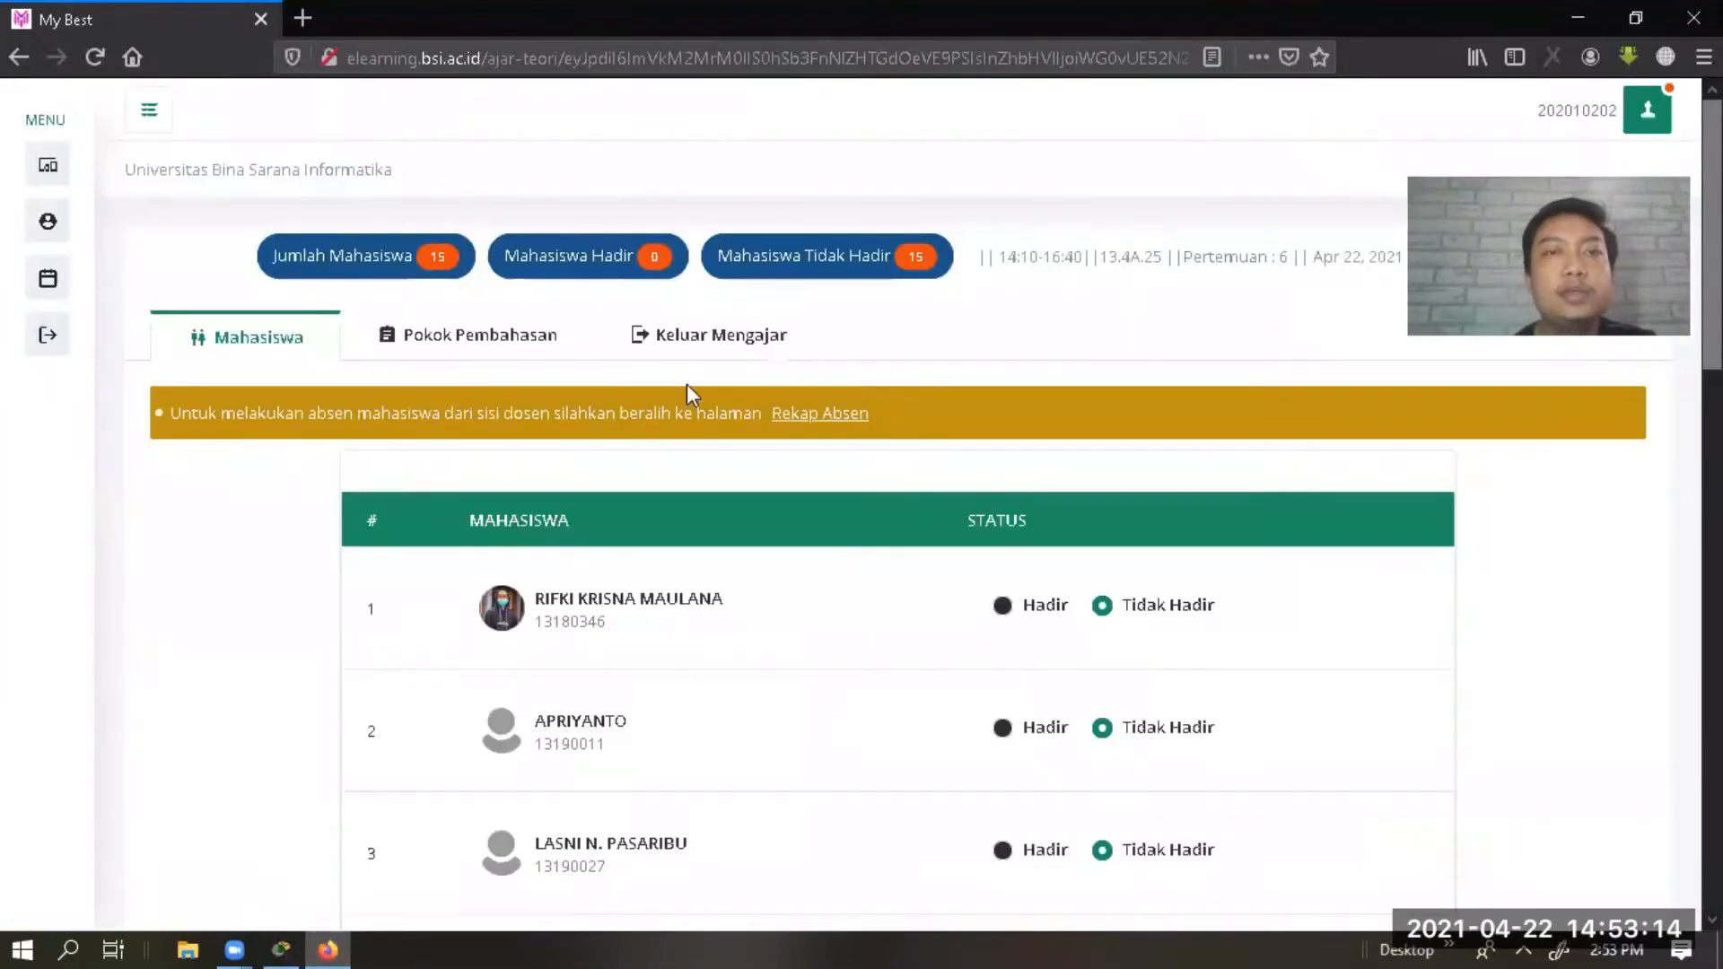
Search Google for 'Home gateway IOT' in a new tab and show the Shopping results.
click(303, 18)
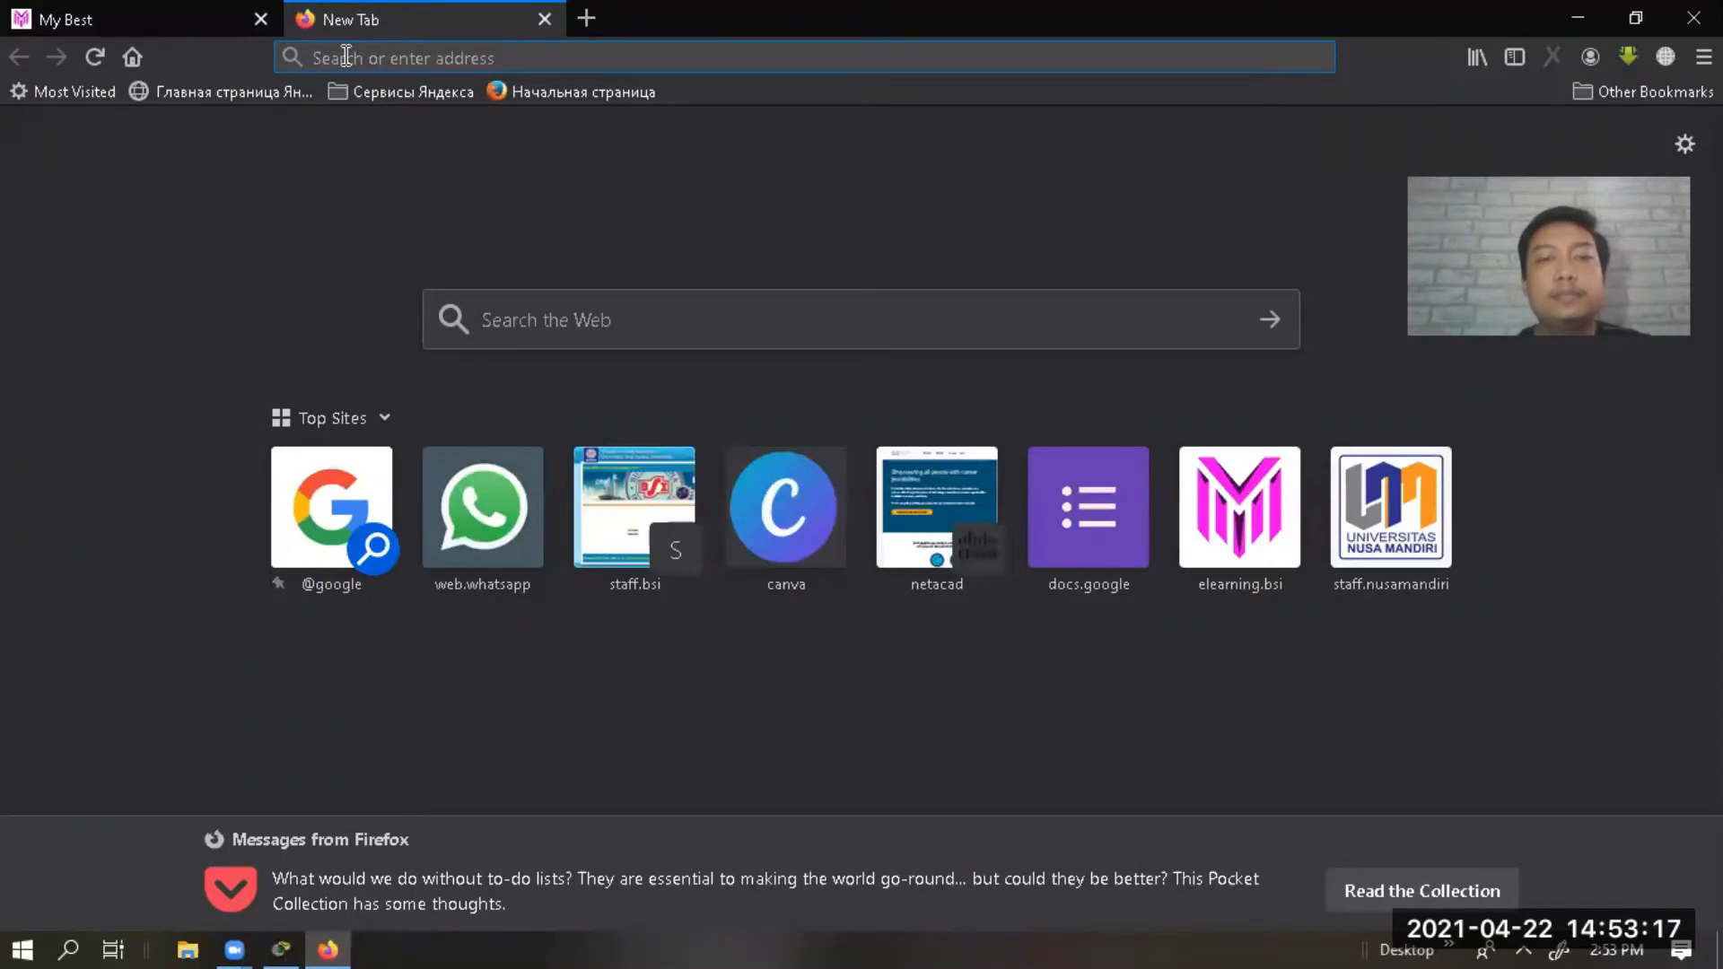
text(google.co.id)
key(Return)
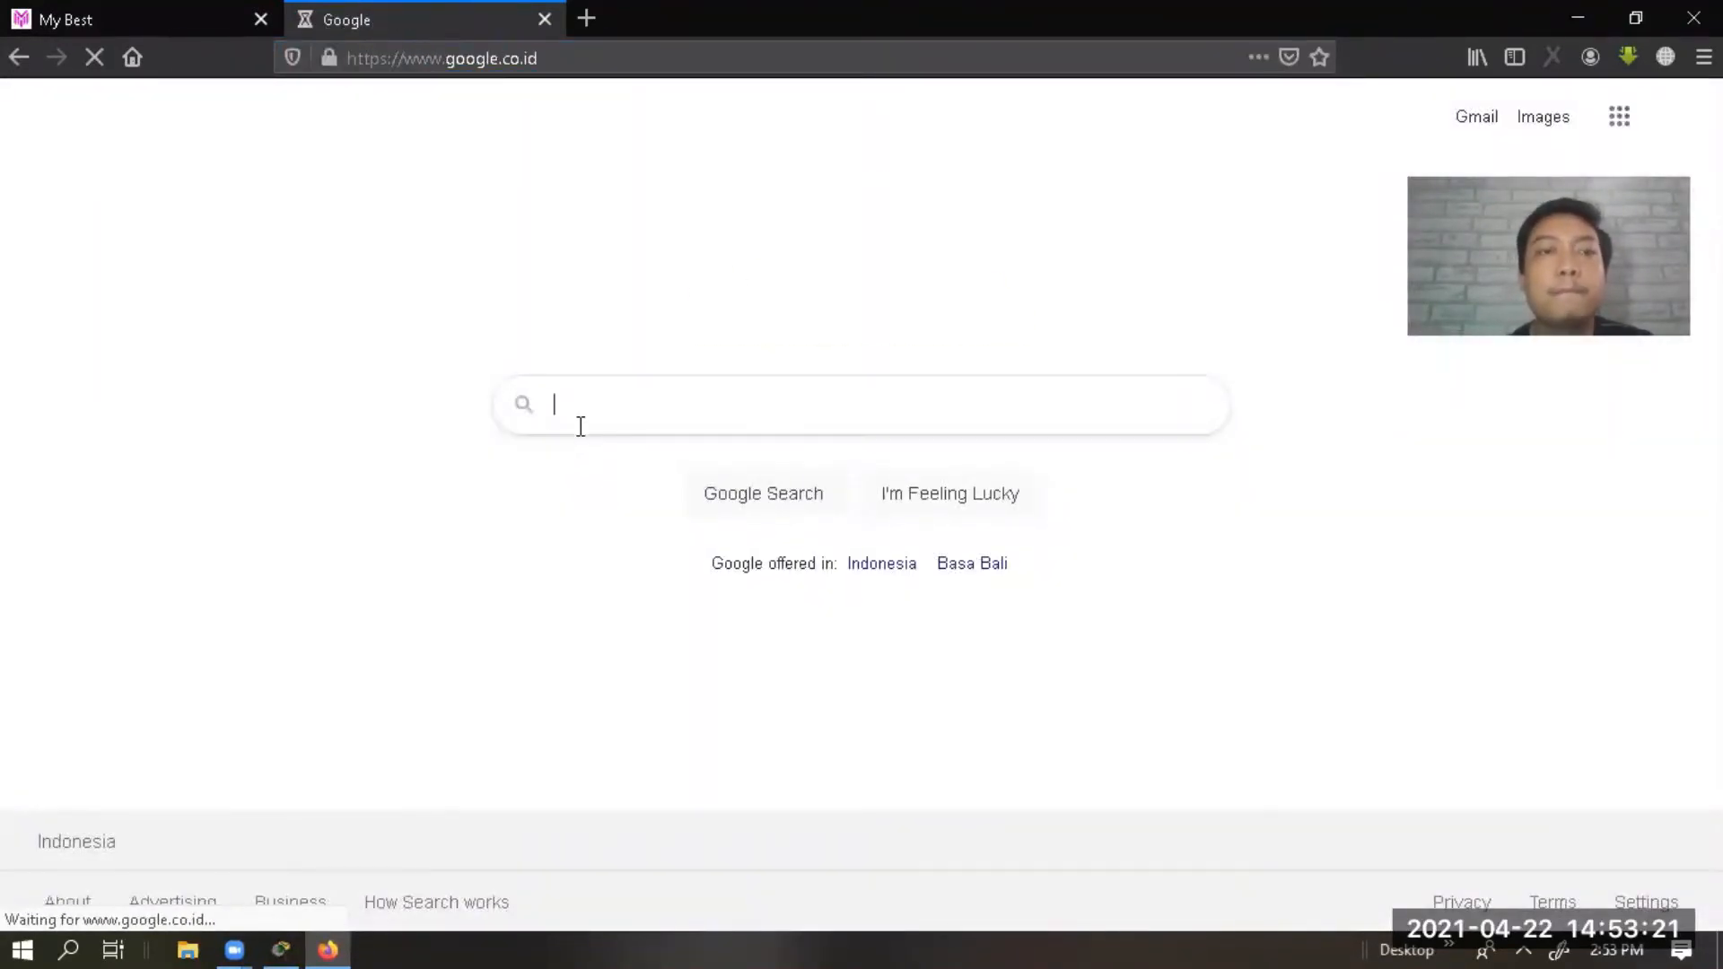
text(Home )
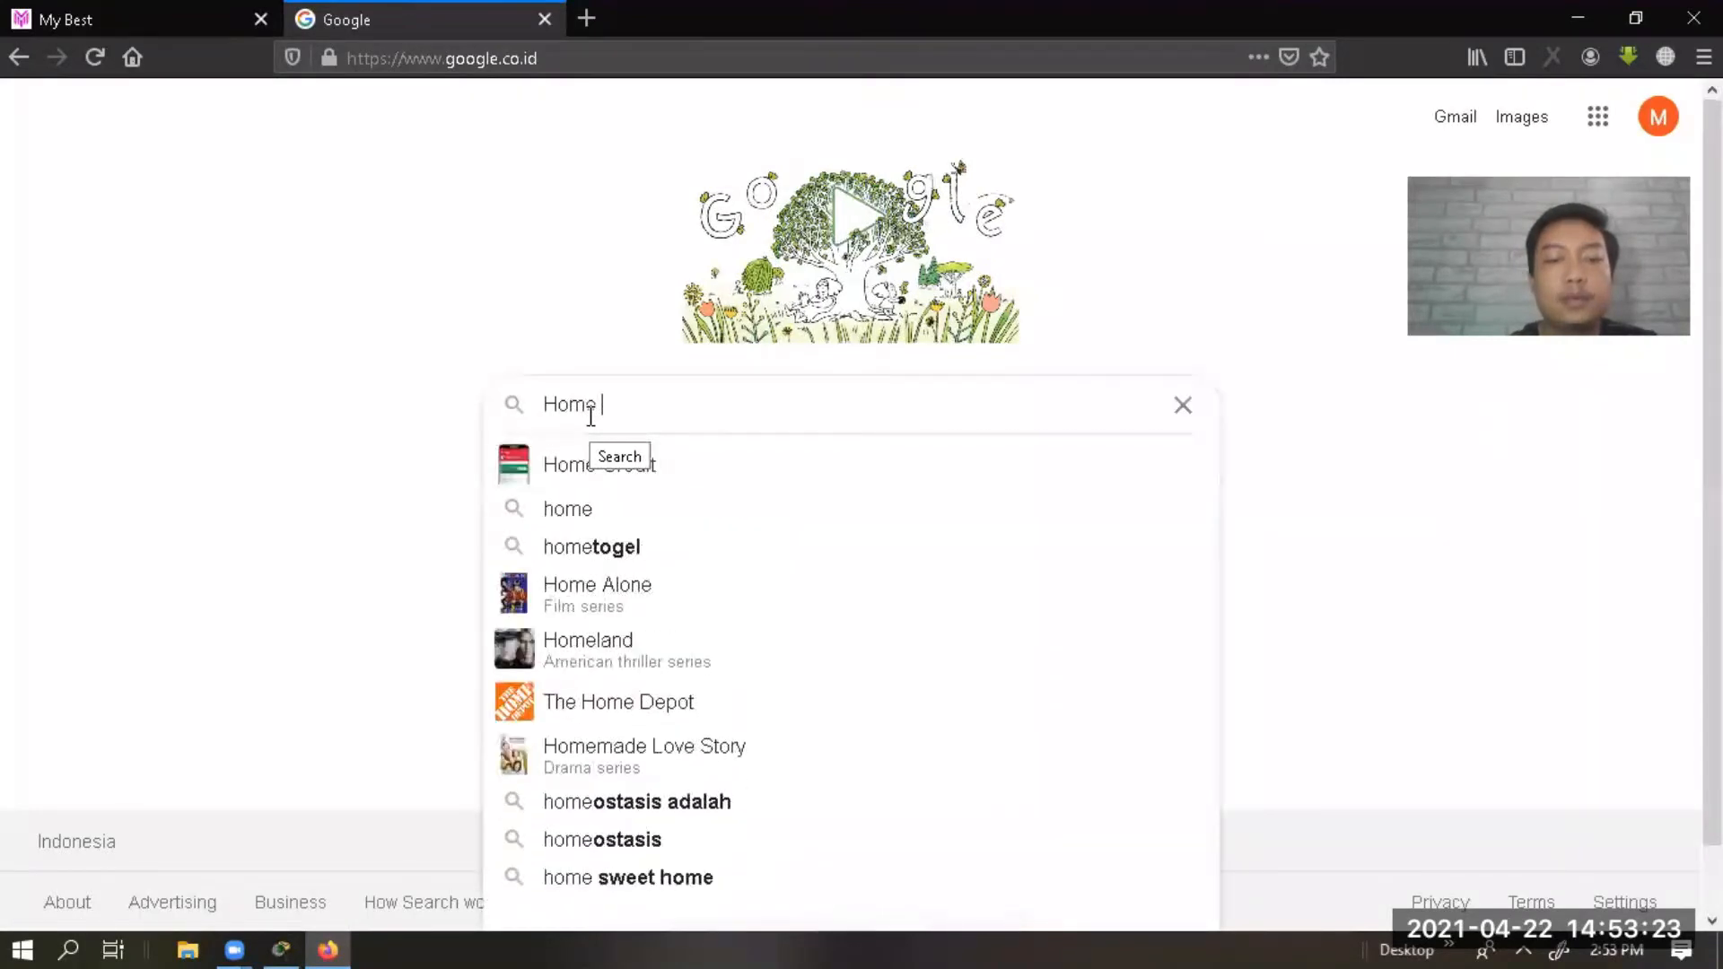
text(gatewa)
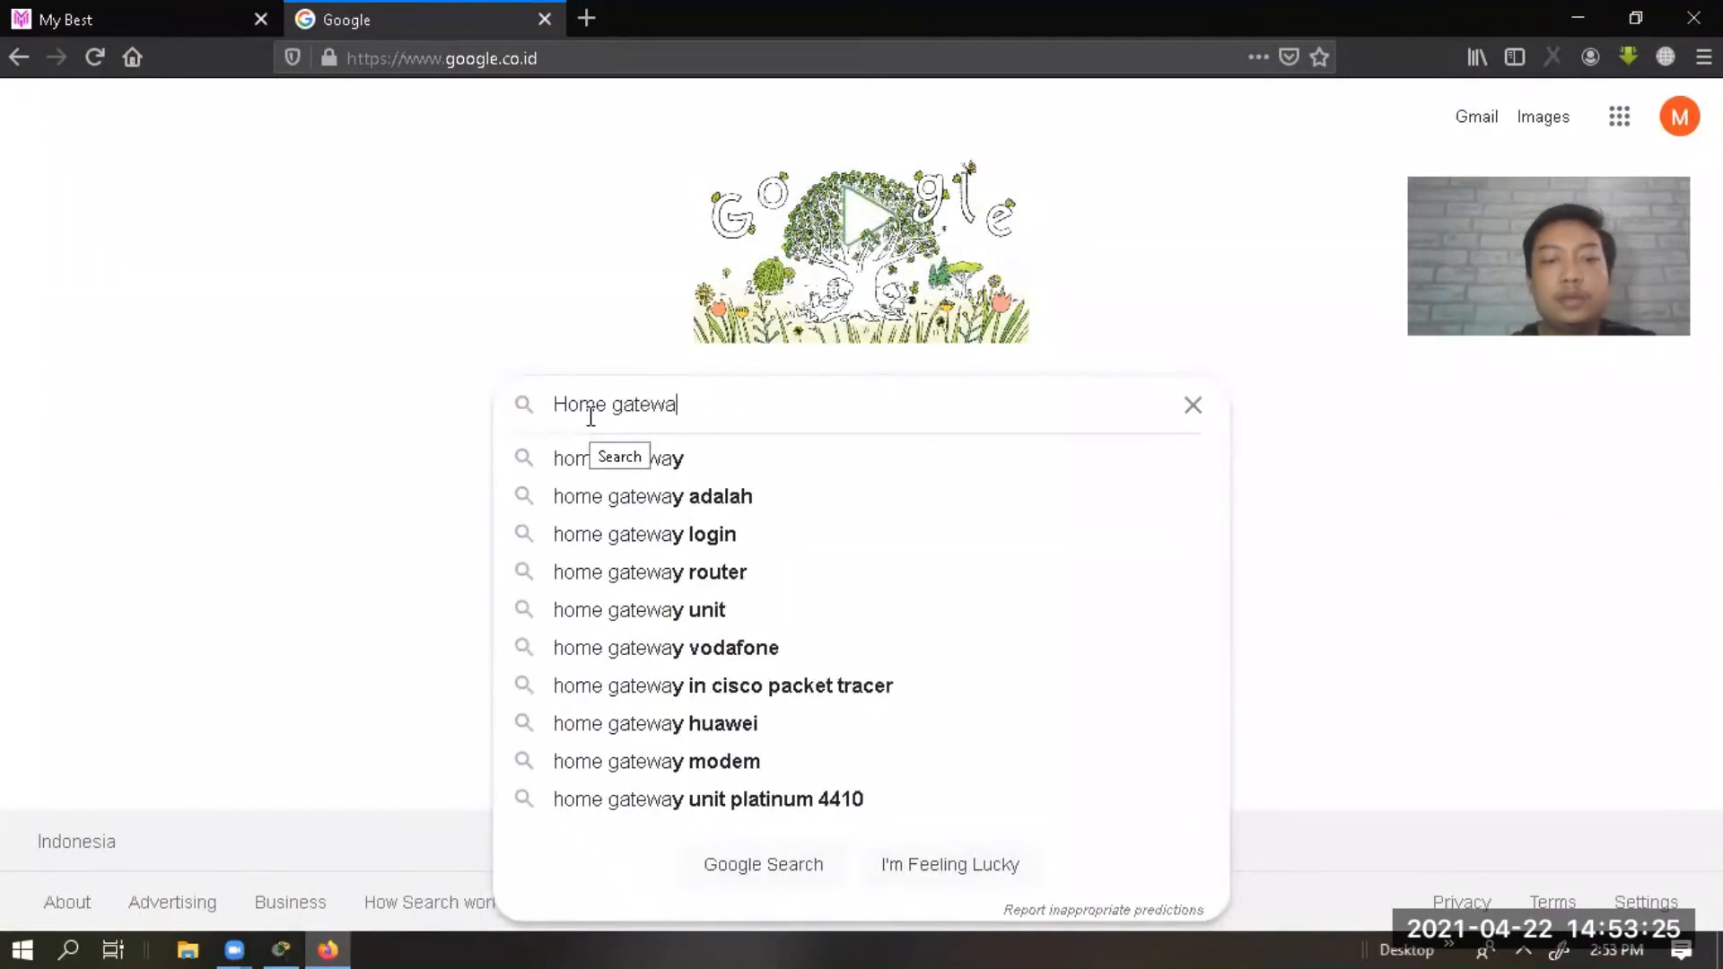
text(y lOT)
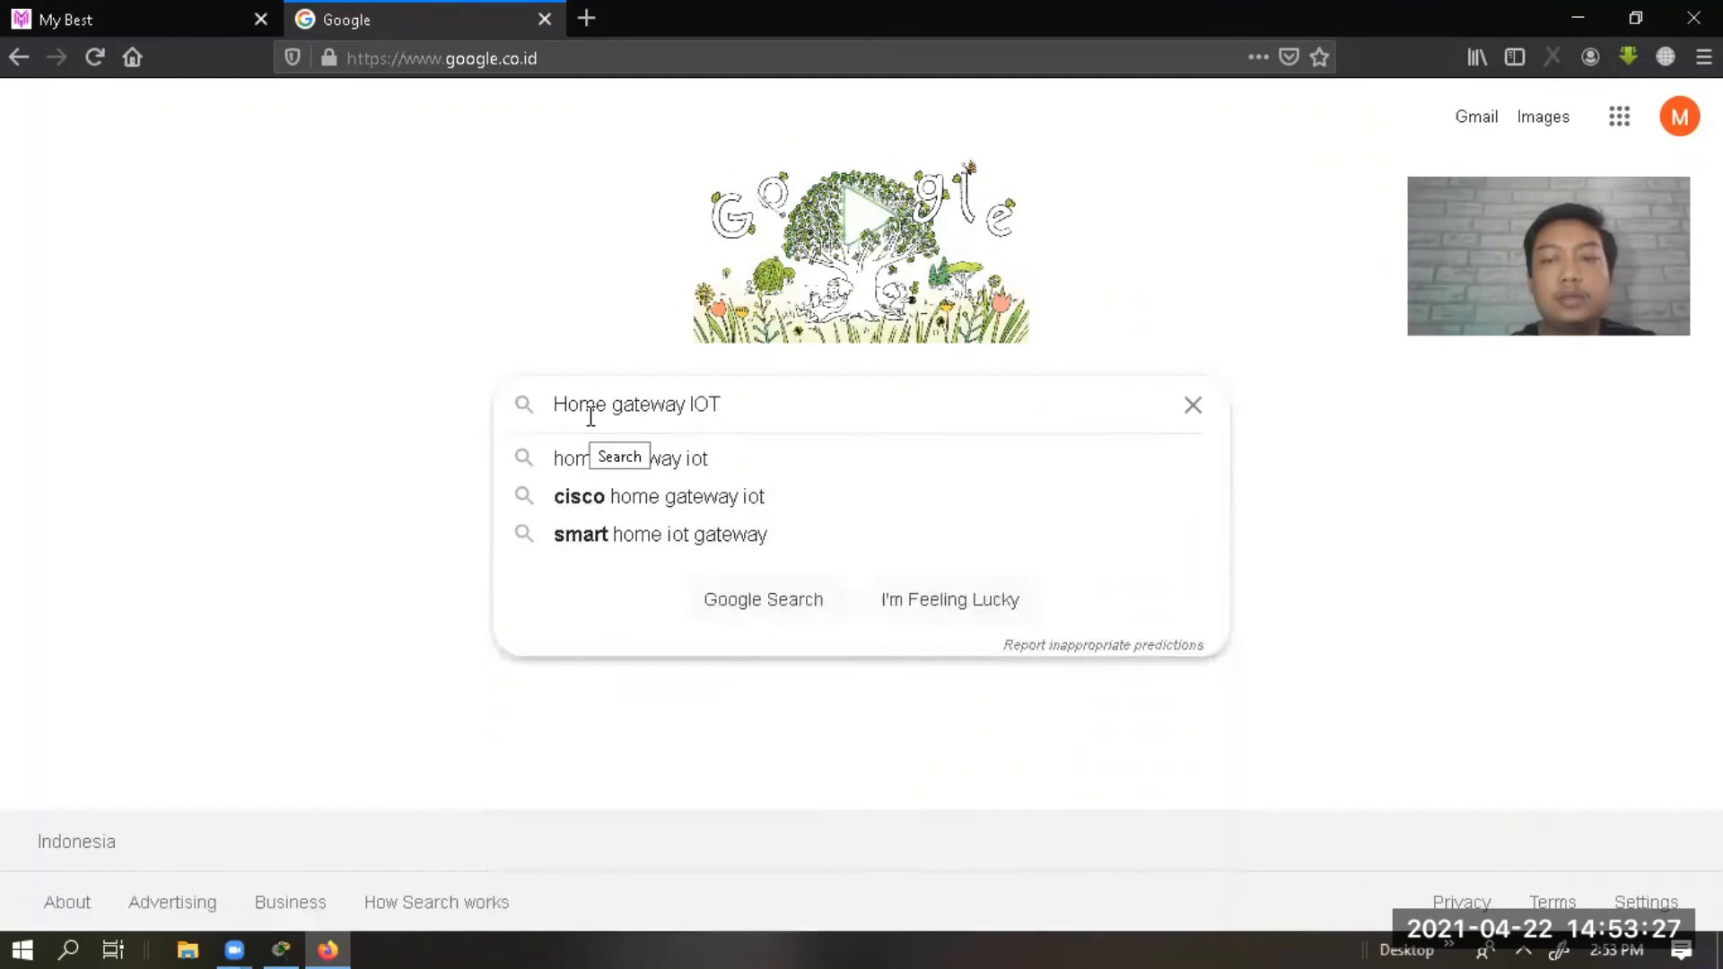
key(Return)
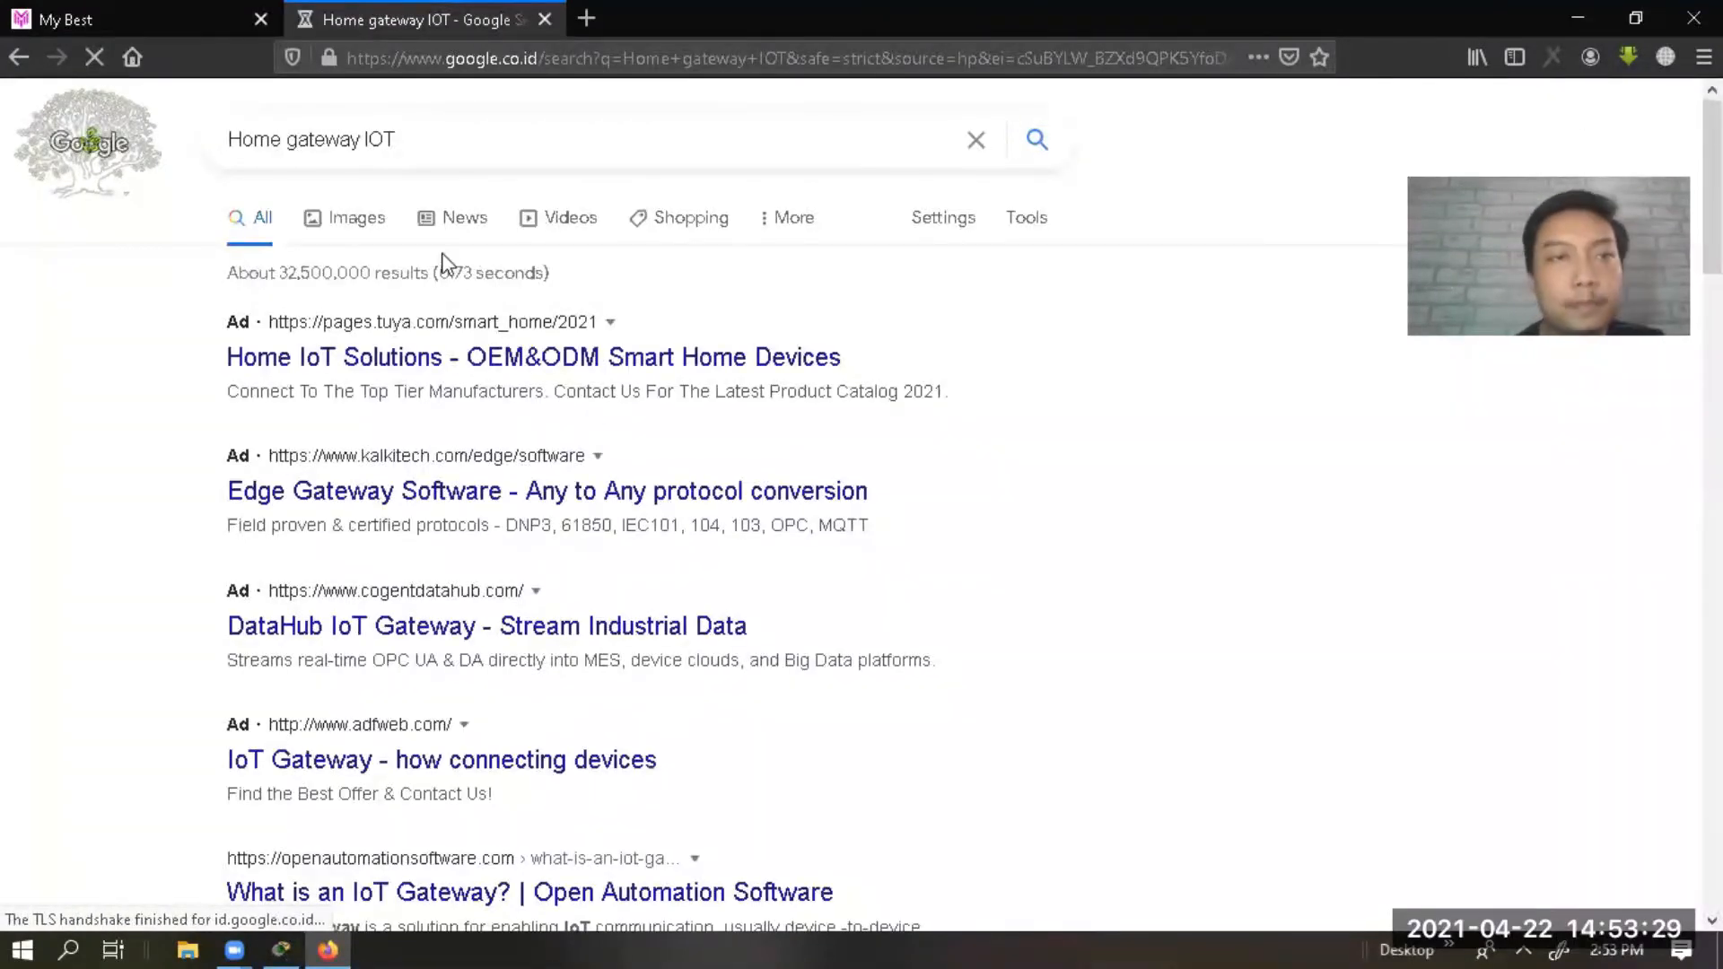
click(689, 220)
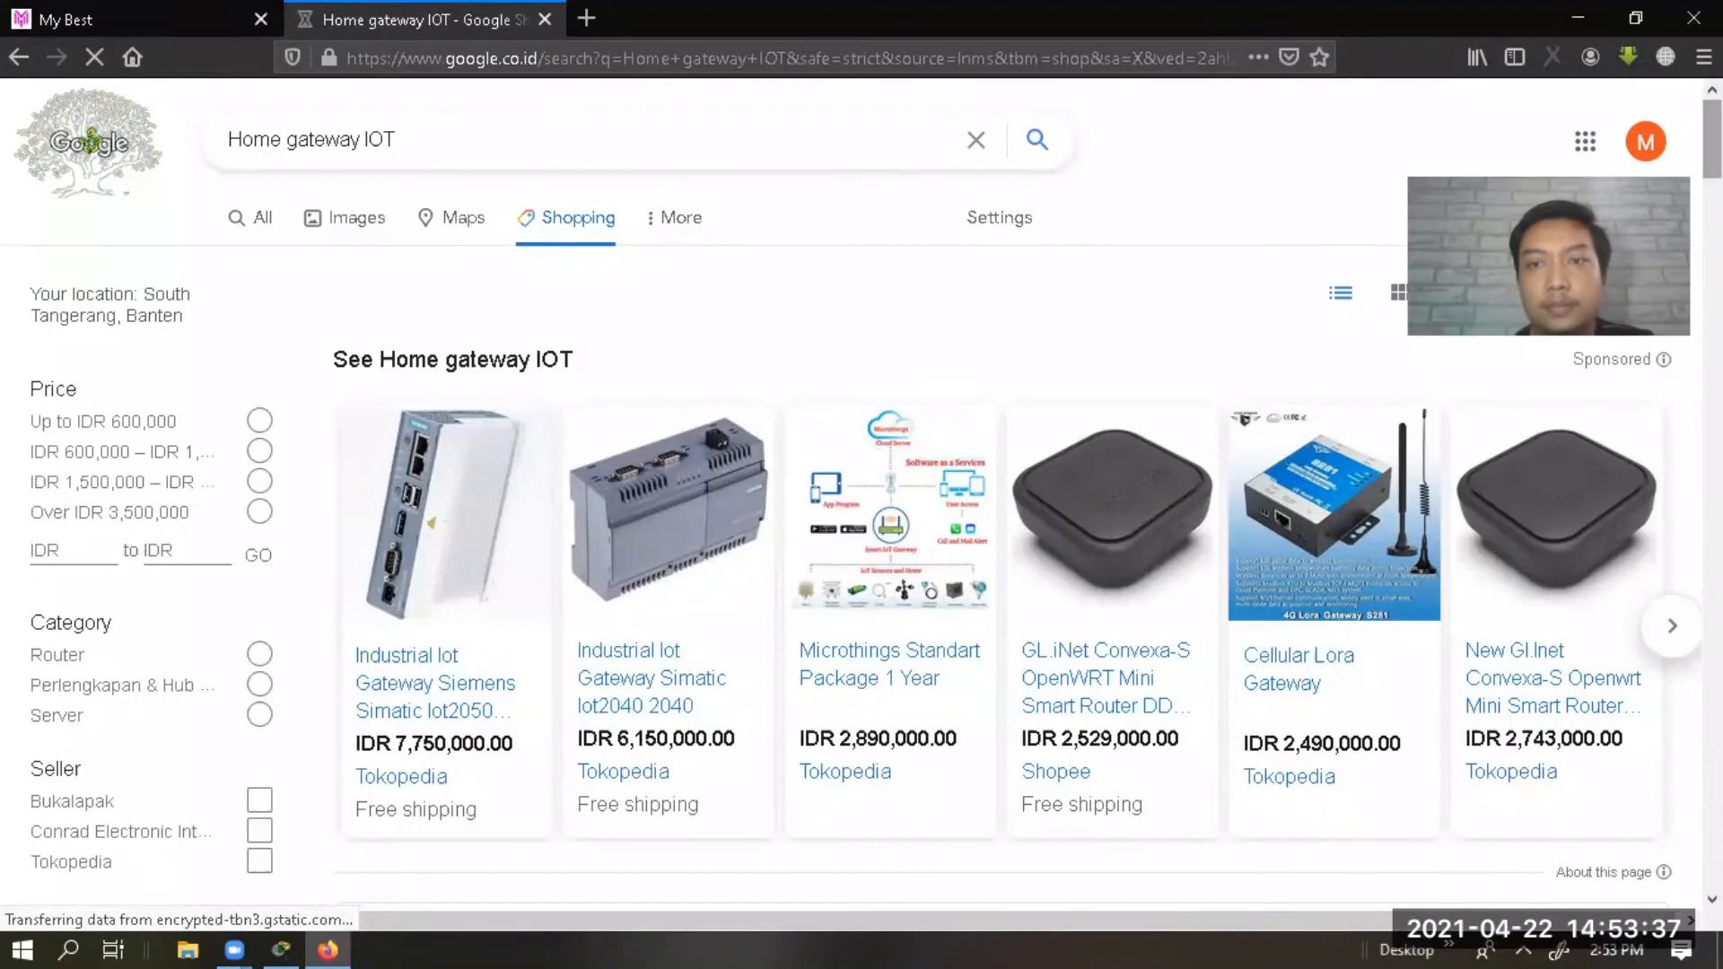
Scroll through the home gateway IoT shopping results and return to Packet Tracer.
scroll(862, 494, down, 10)
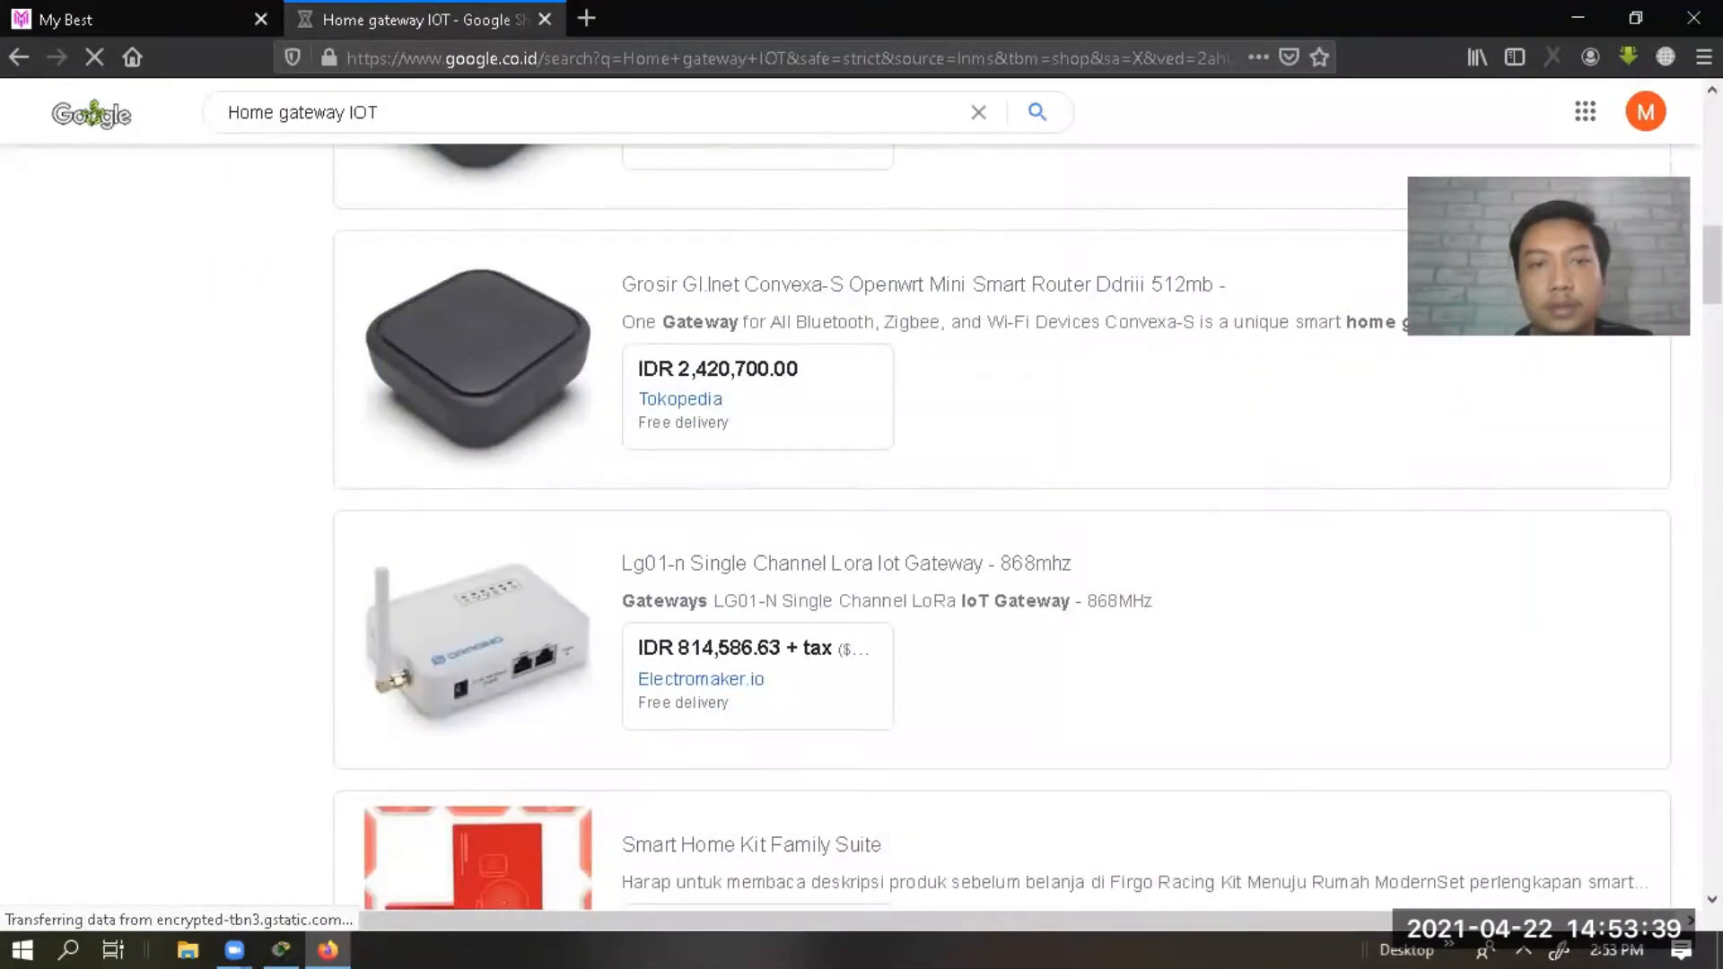
scroll(1002, 528, down, 2)
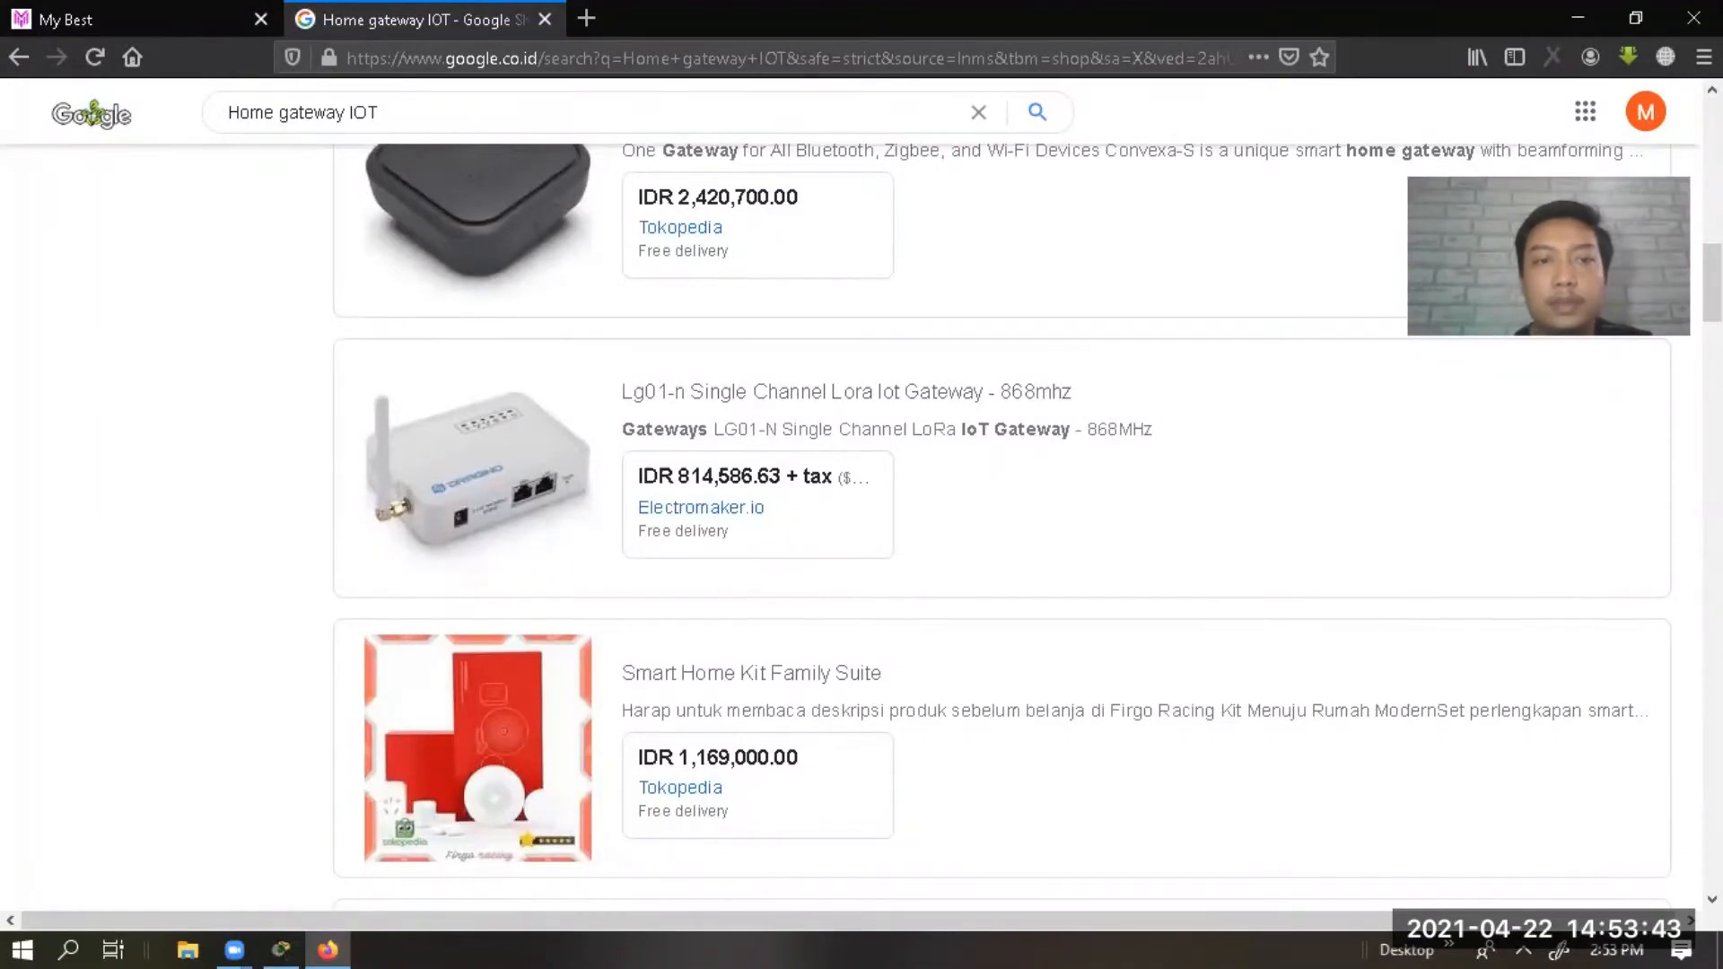
scroll(1002, 528, down, 3)
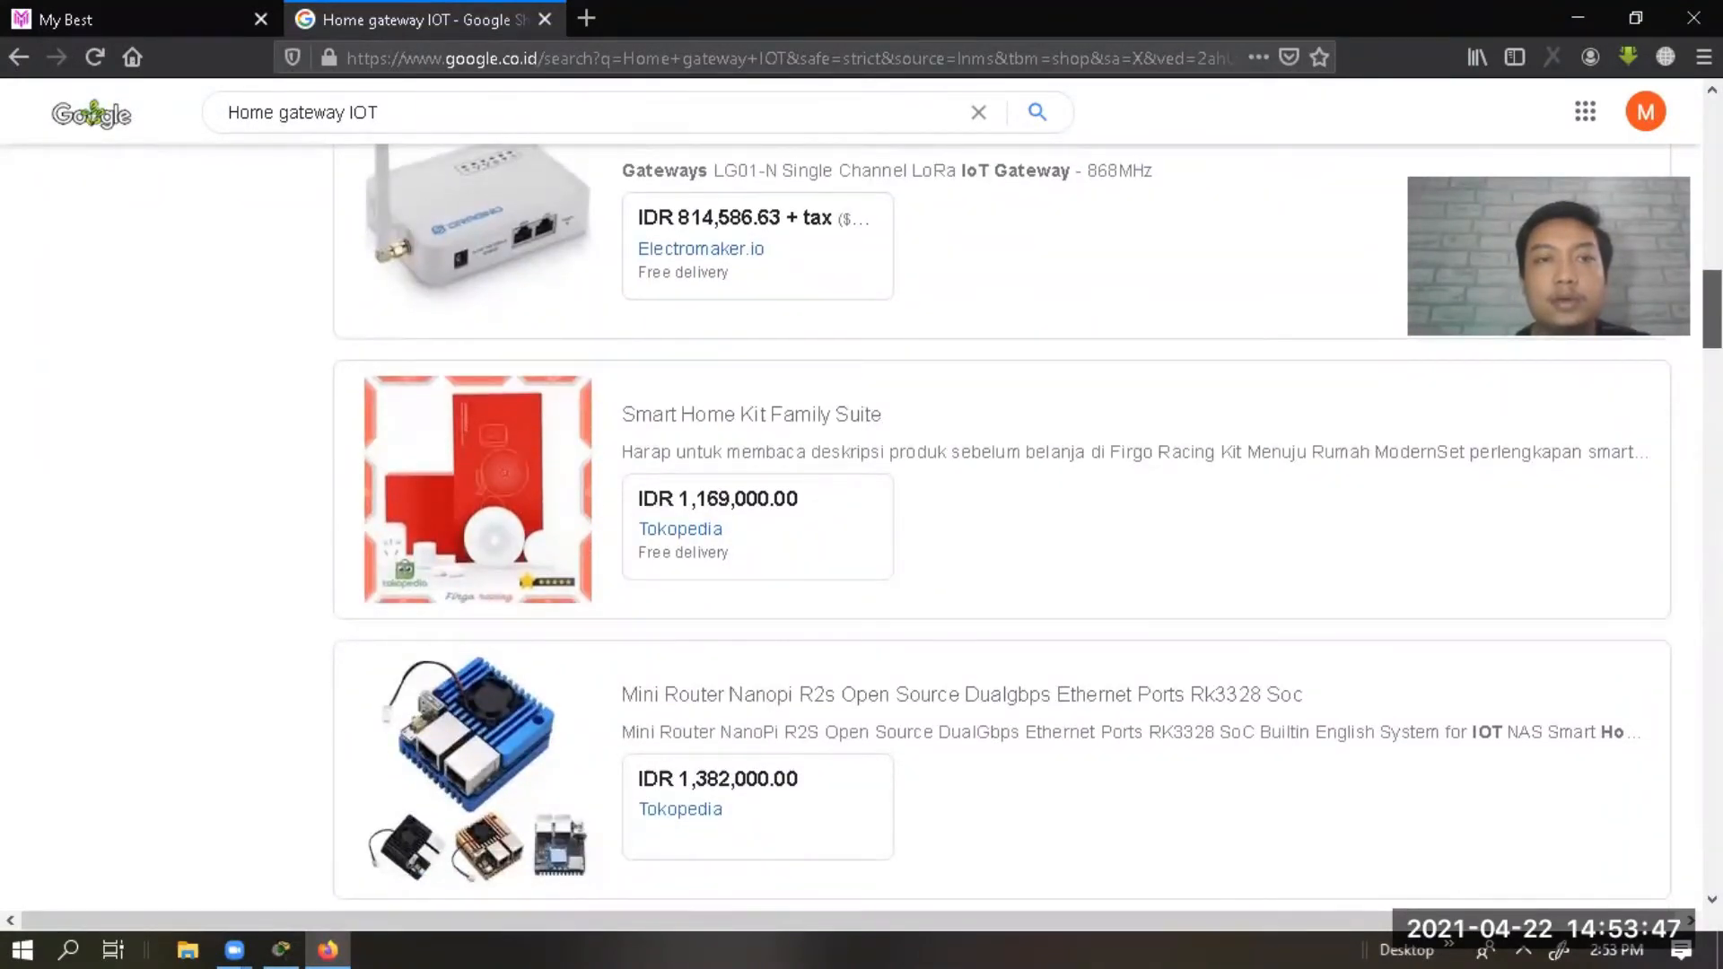
drag(1712, 309, 1713, 311)
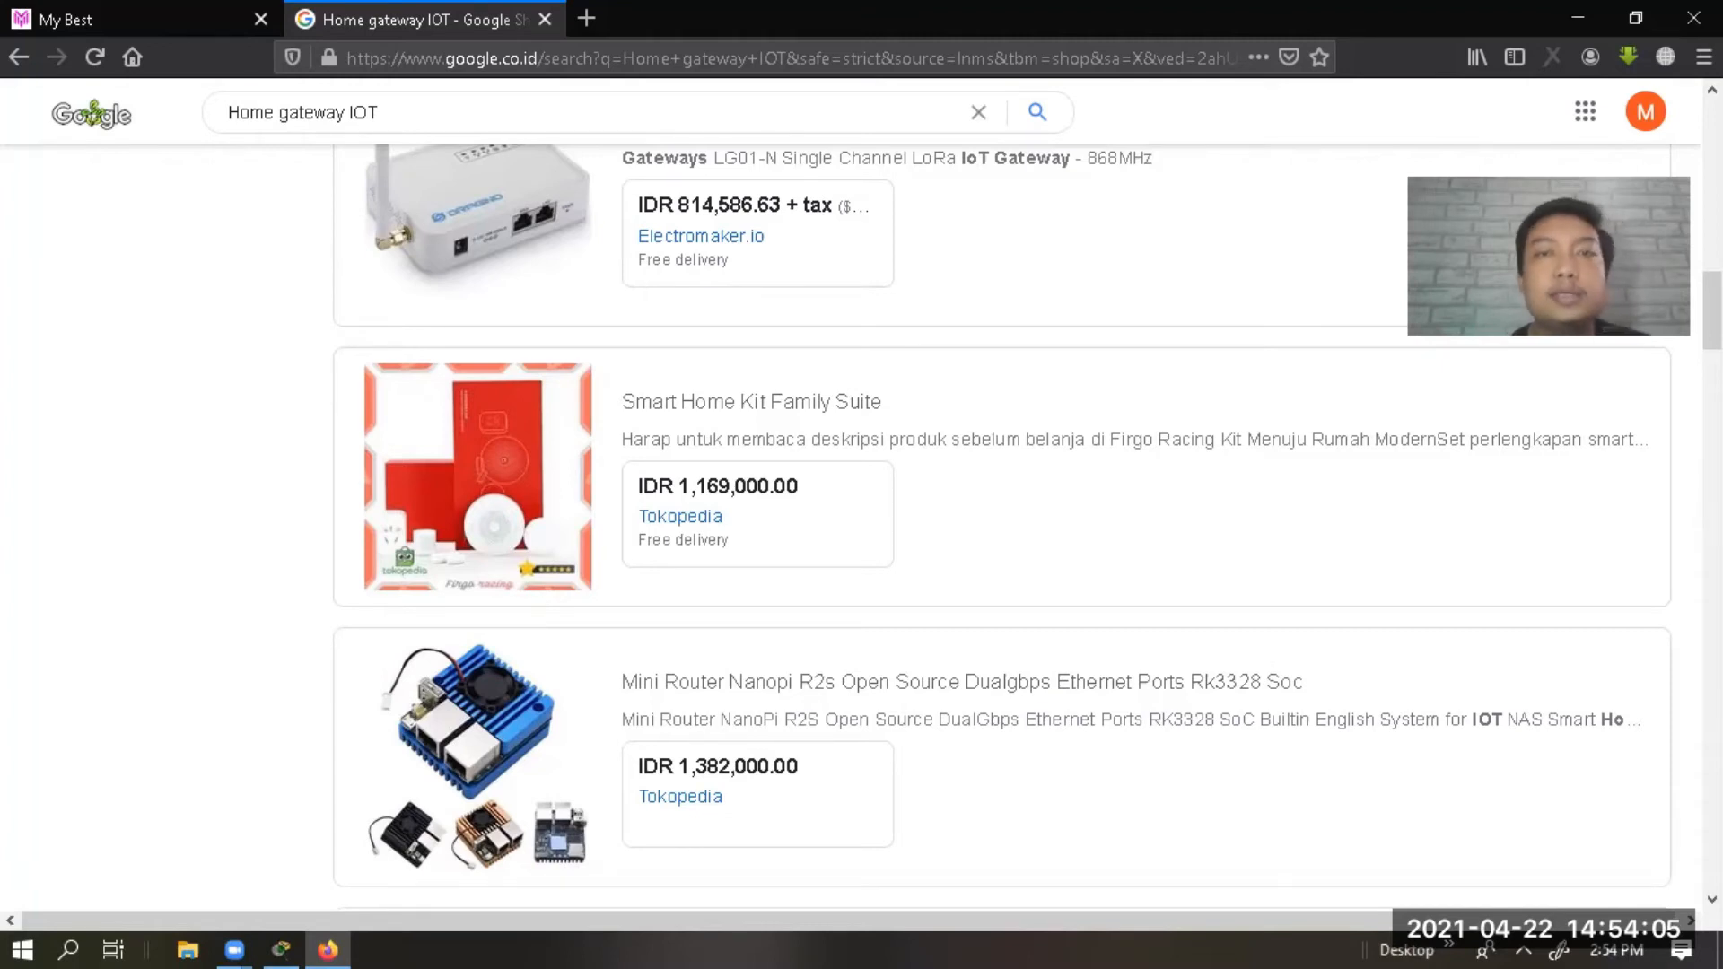
scroll(1000, 530, down, 6)
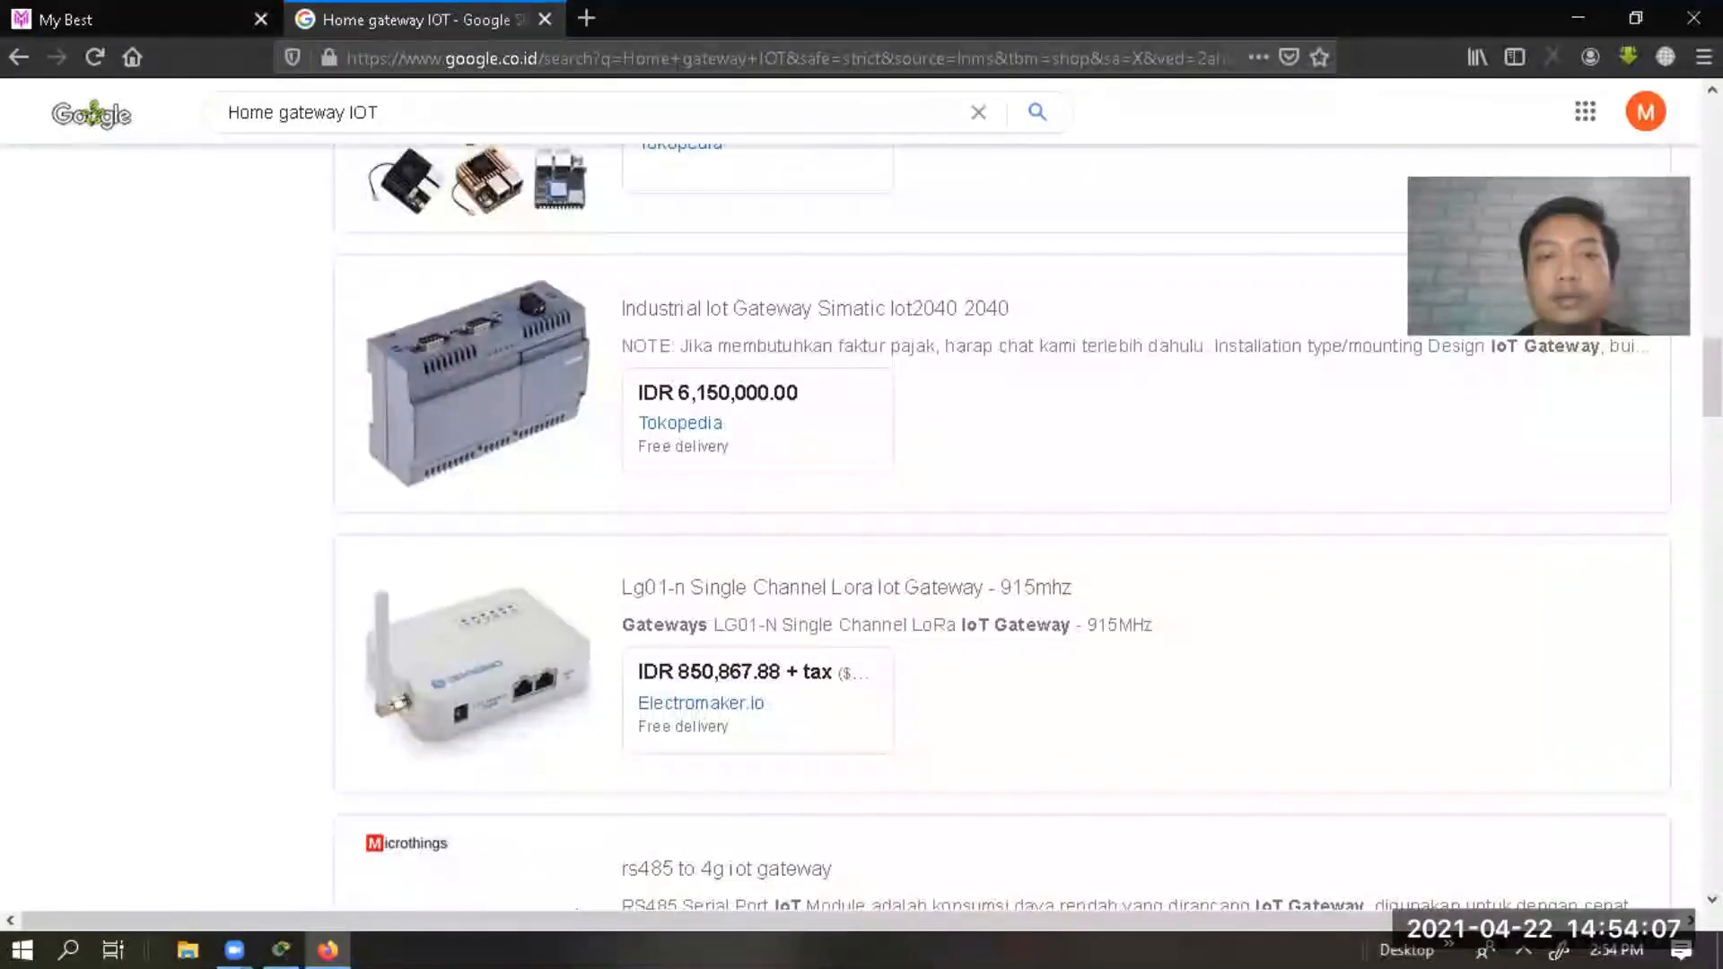
scroll(1001, 530, down, 2)
scroll(1001, 529, down, 15)
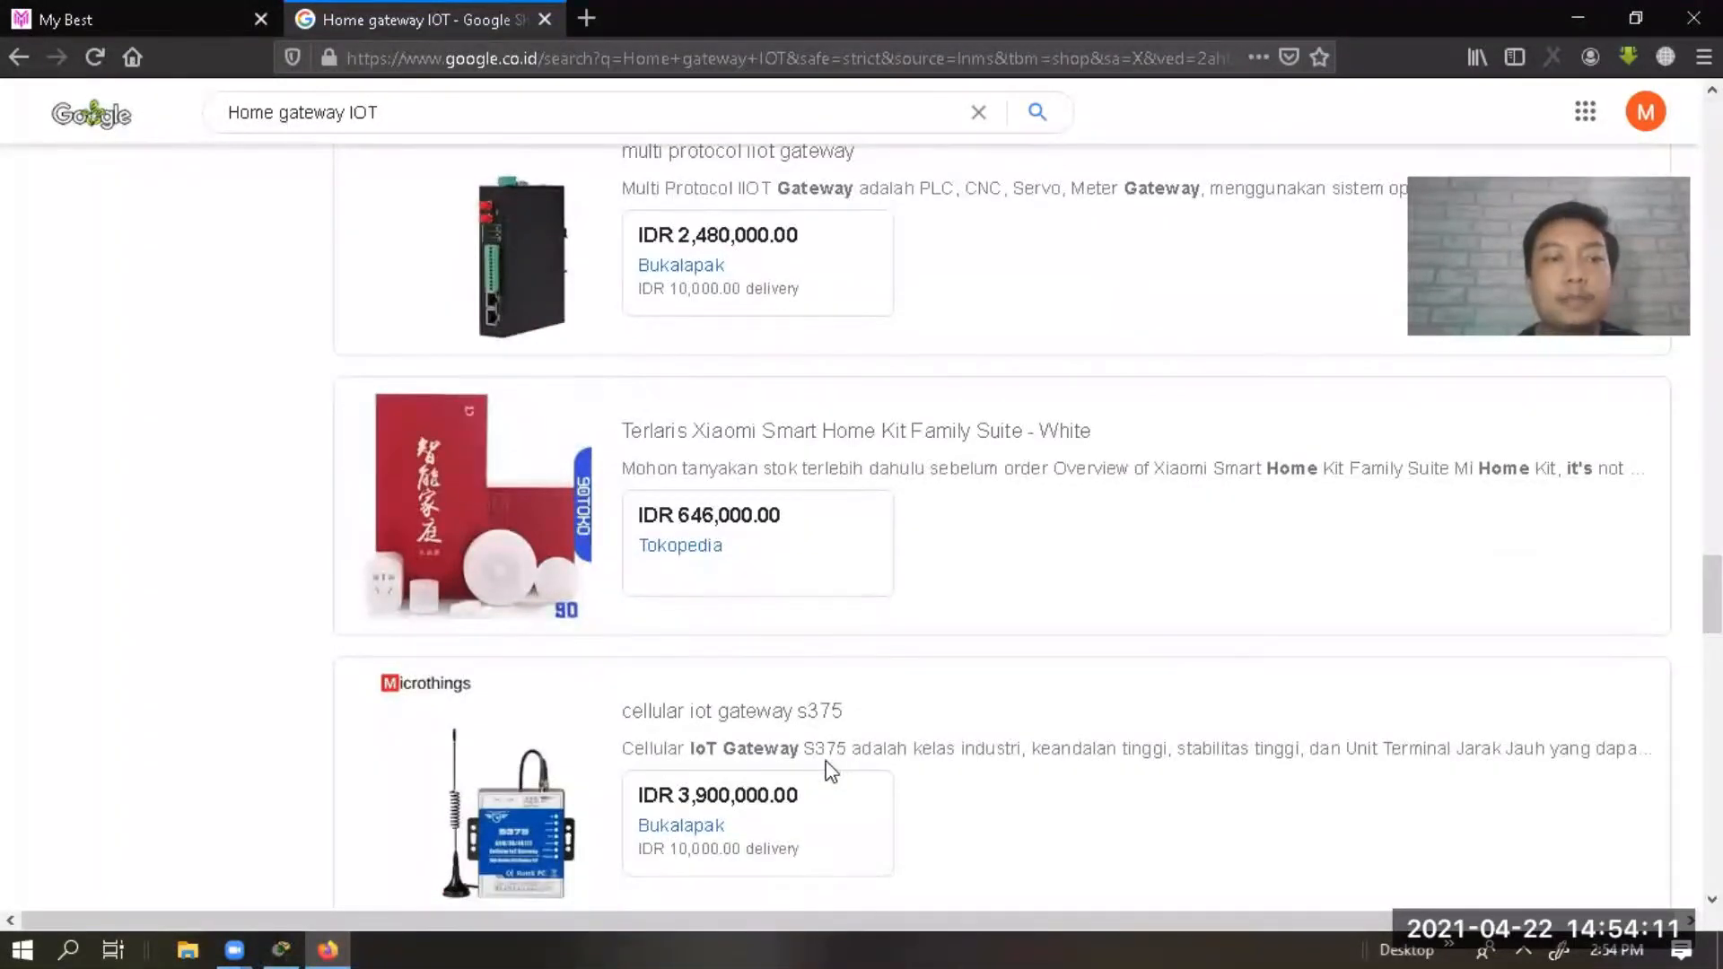
click(280, 938)
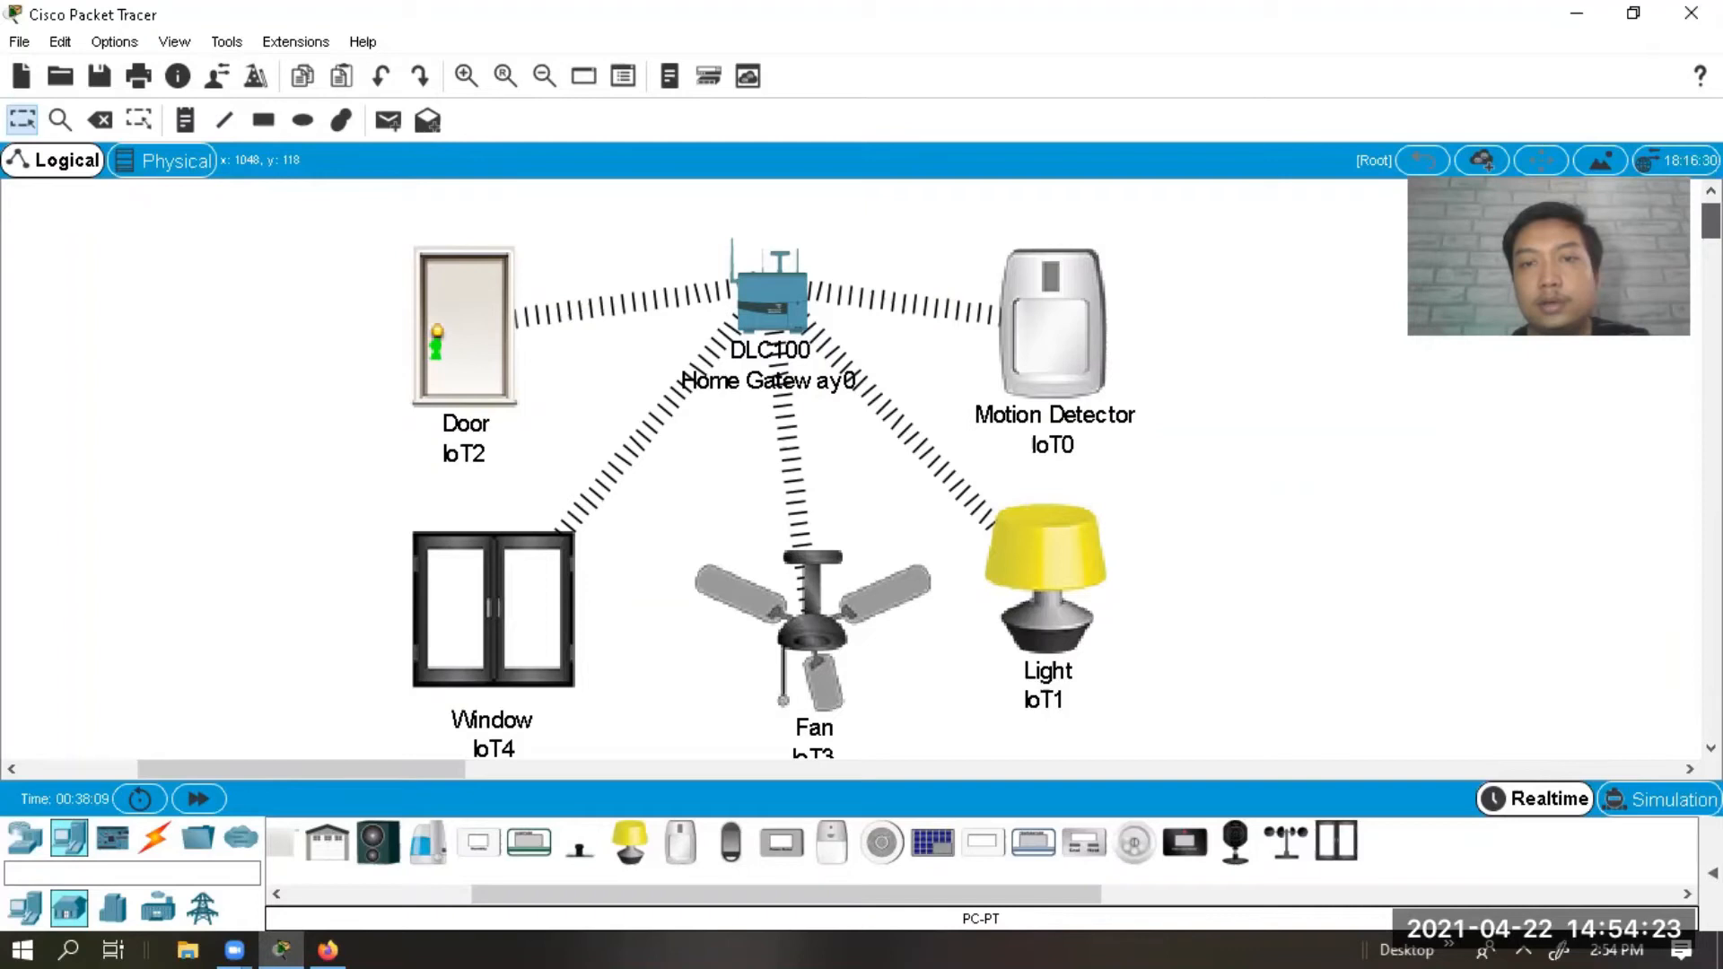
Rename the motion detector to SENSOR and the light to LAMPU.
scroll(852, 467, down, 2)
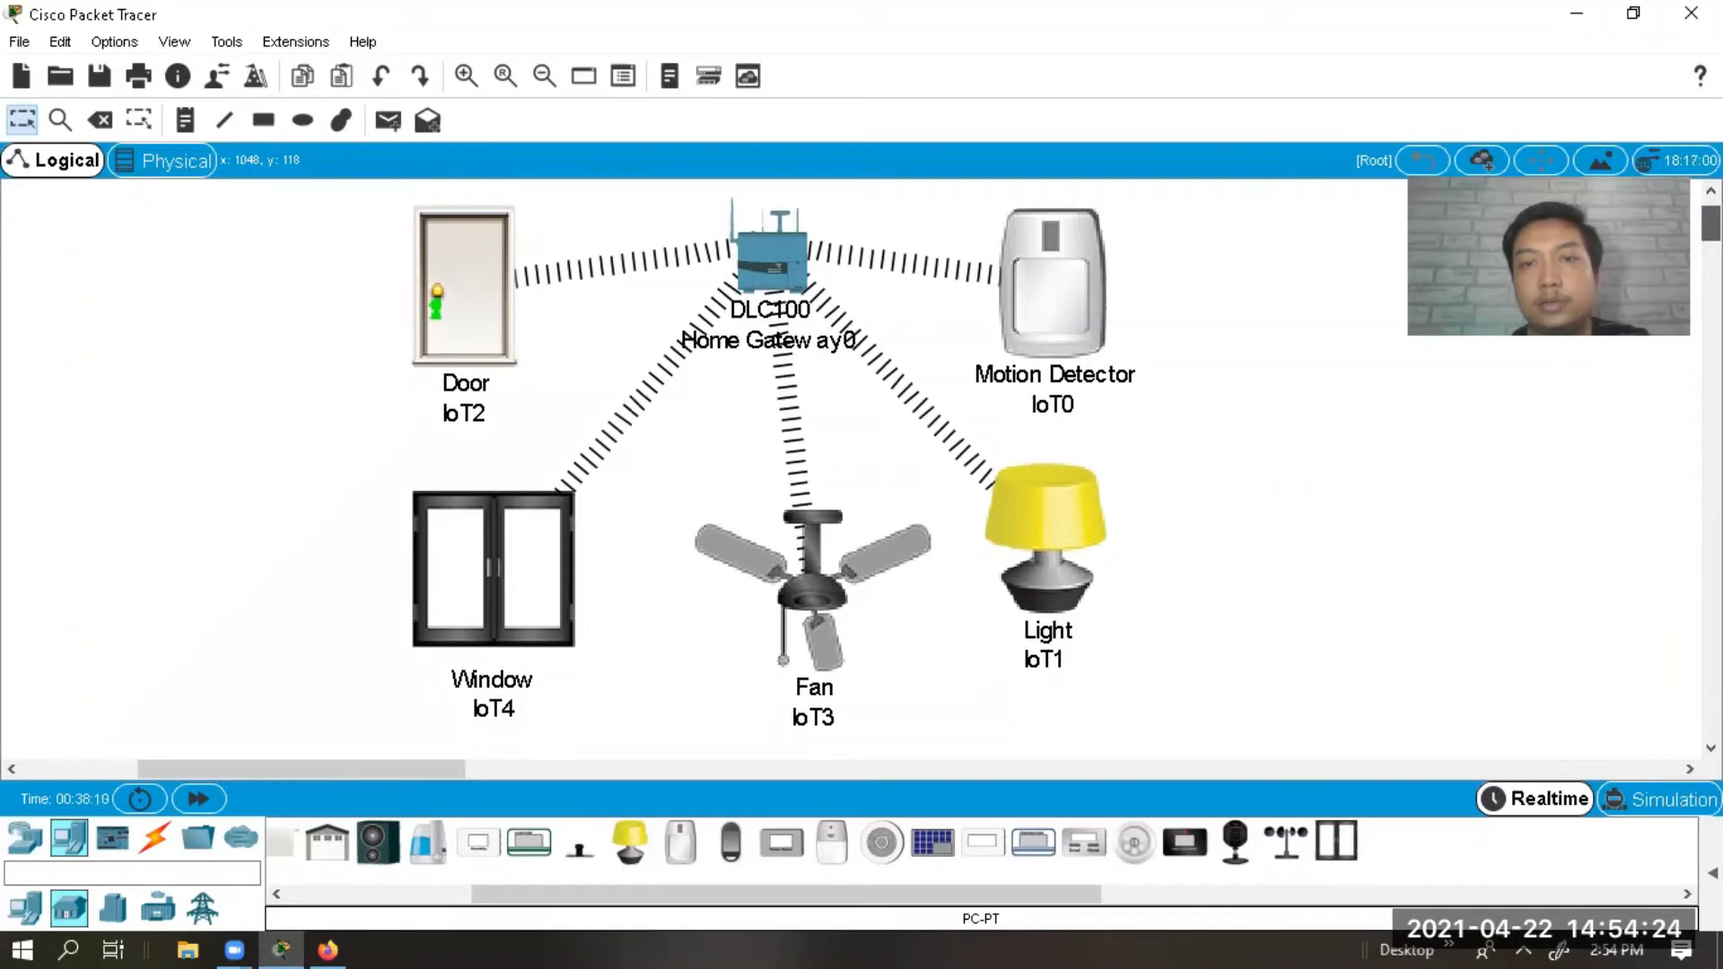
click(1069, 402)
key(BackSpace)
key(BackSpace)
key(BackSpace)
text(SENSOR)
click(1058, 668)
double_click(1059, 669)
text(LAMPU)
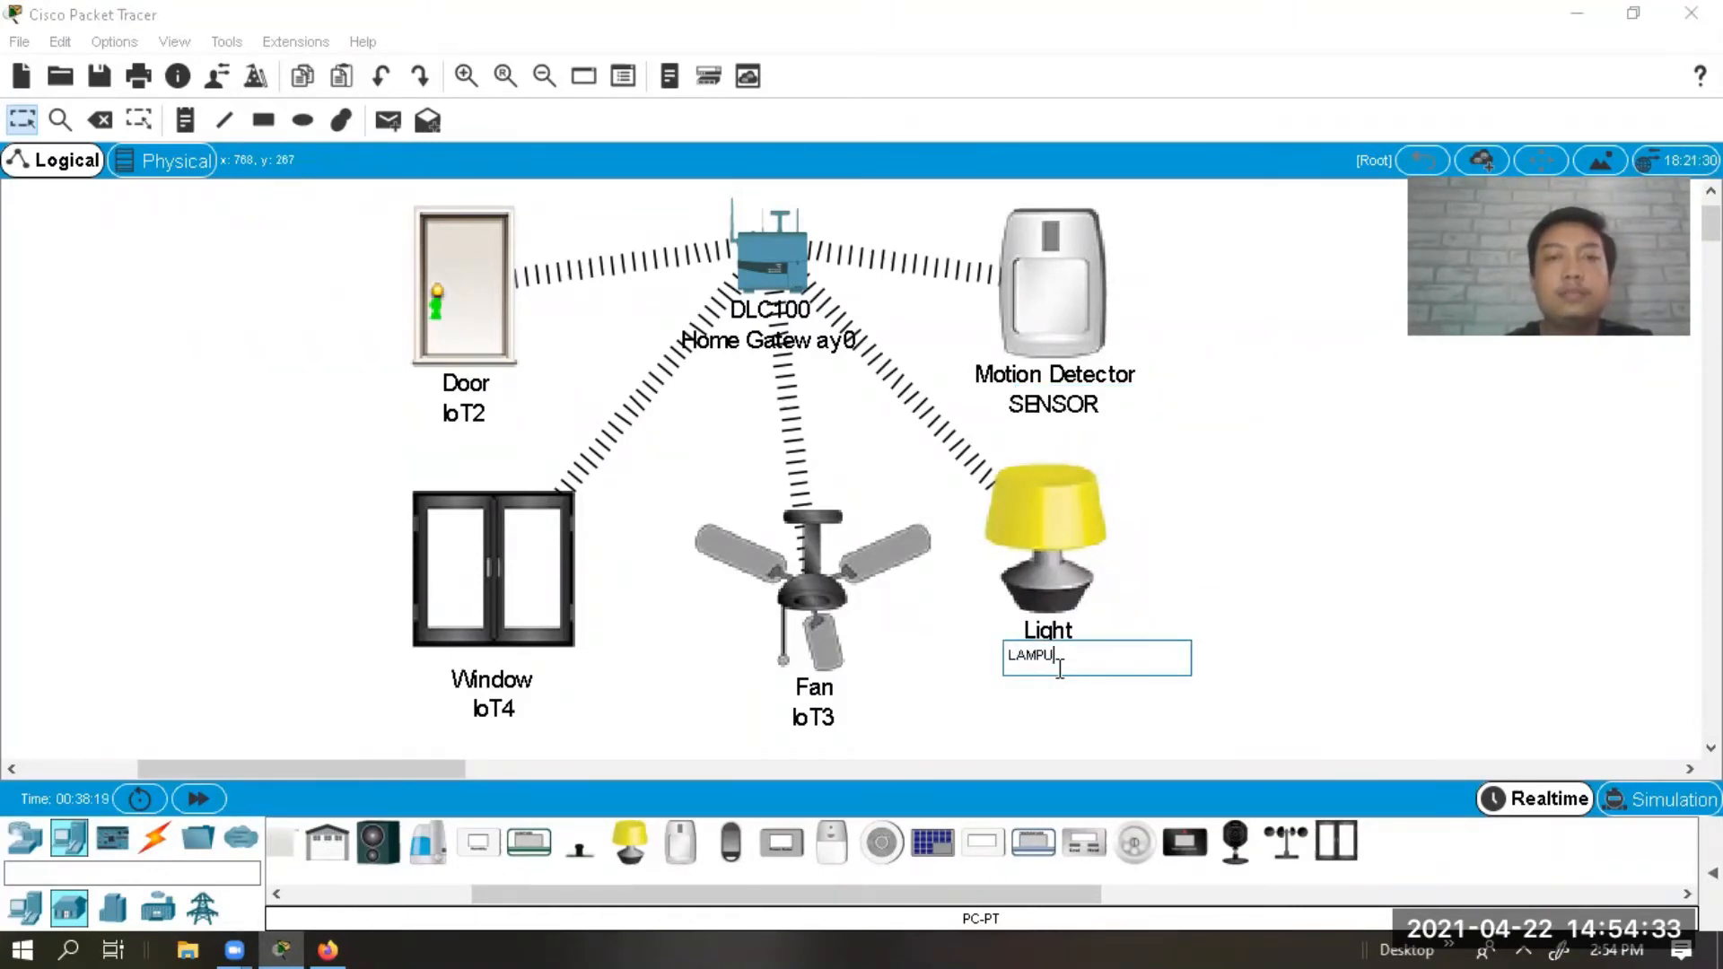
click(796, 716)
Rename the fan to KIPAS and the window to JENDELA.
double_click(824, 708)
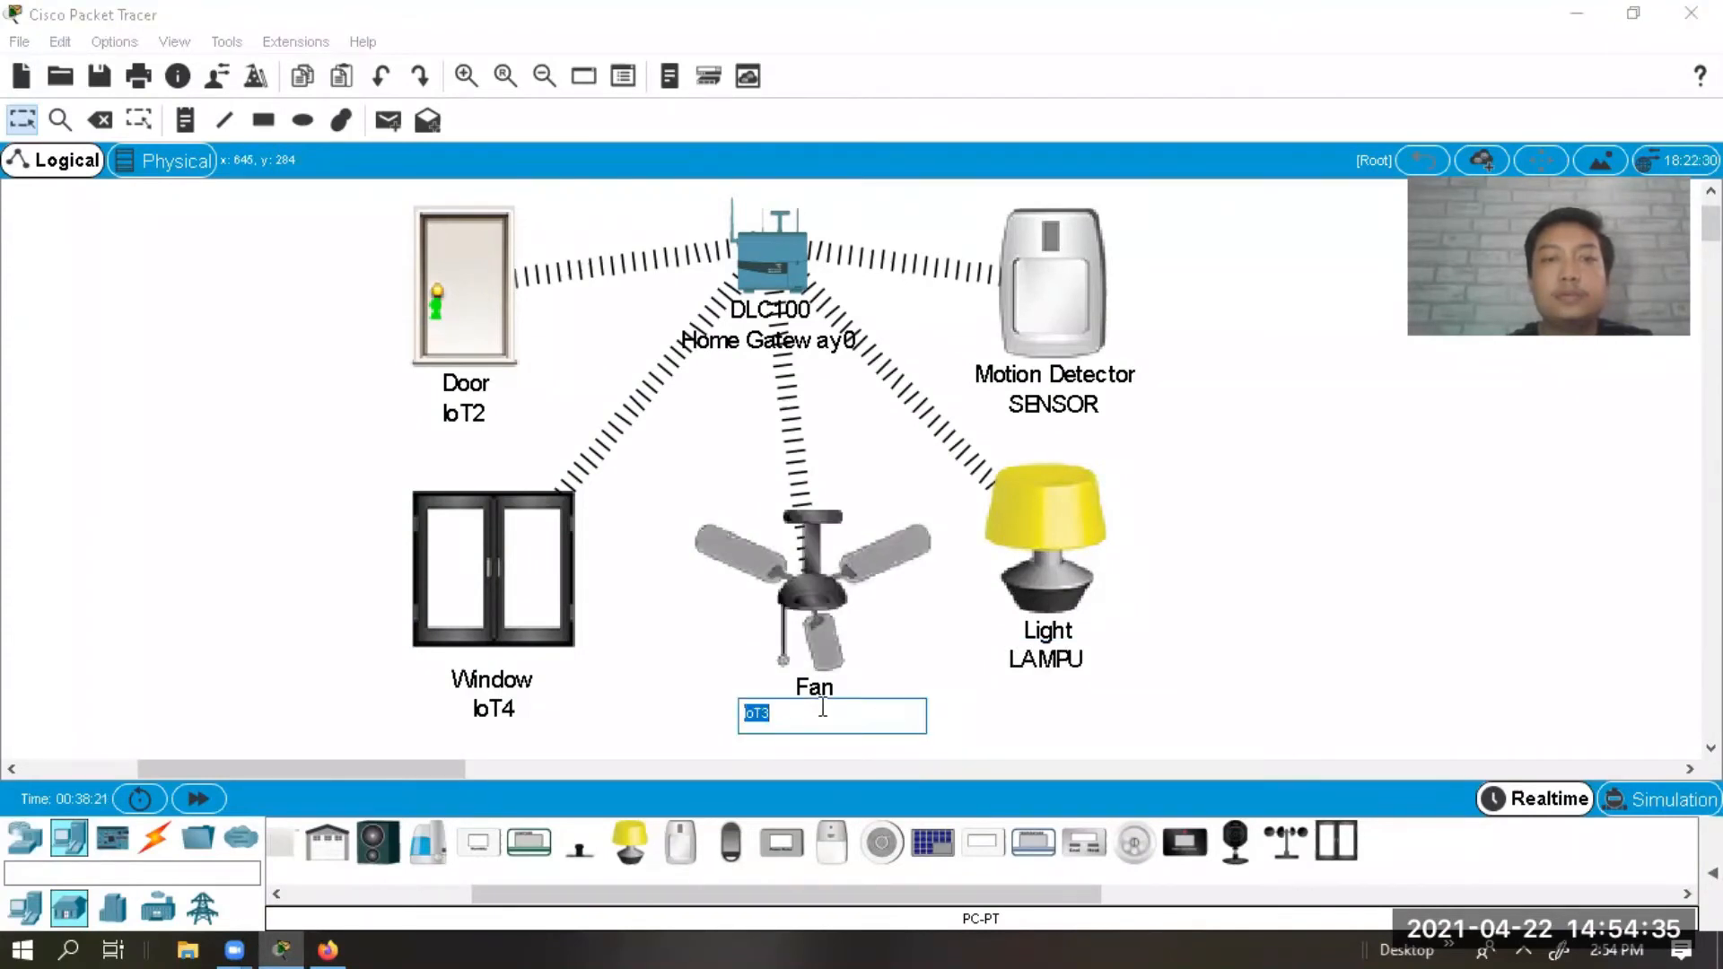
key(BackSpace)
key(BackSpace)
key(BackSpace)
text(KIPAS)
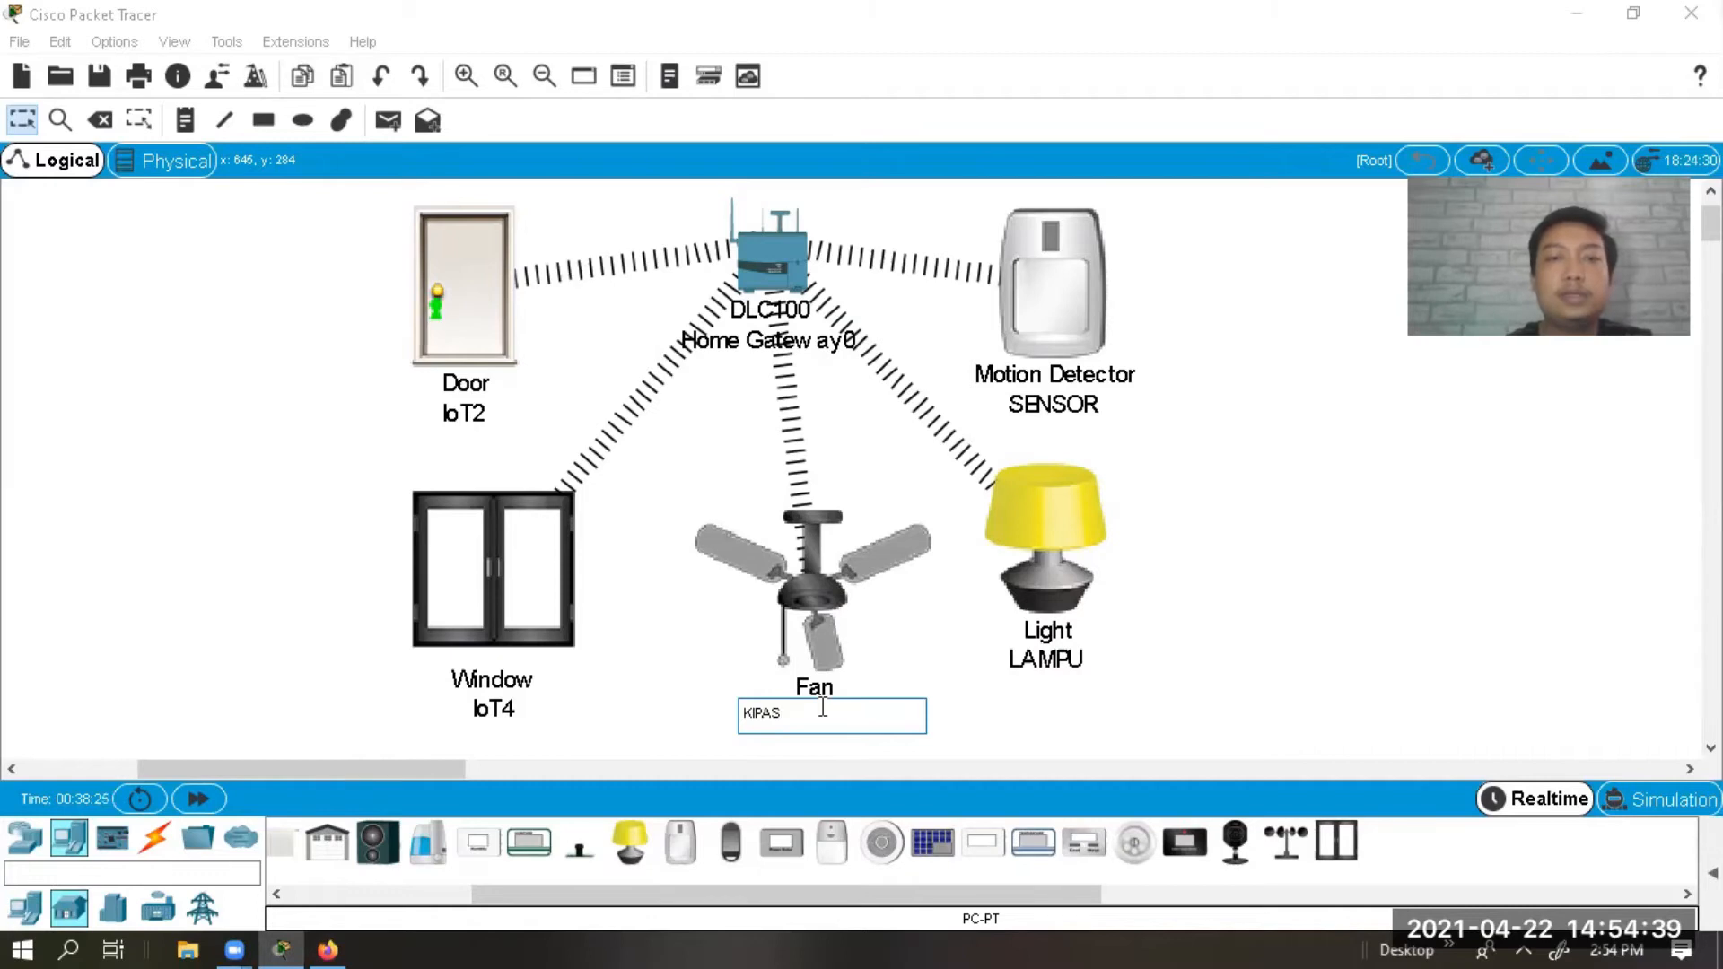
click(500, 709)
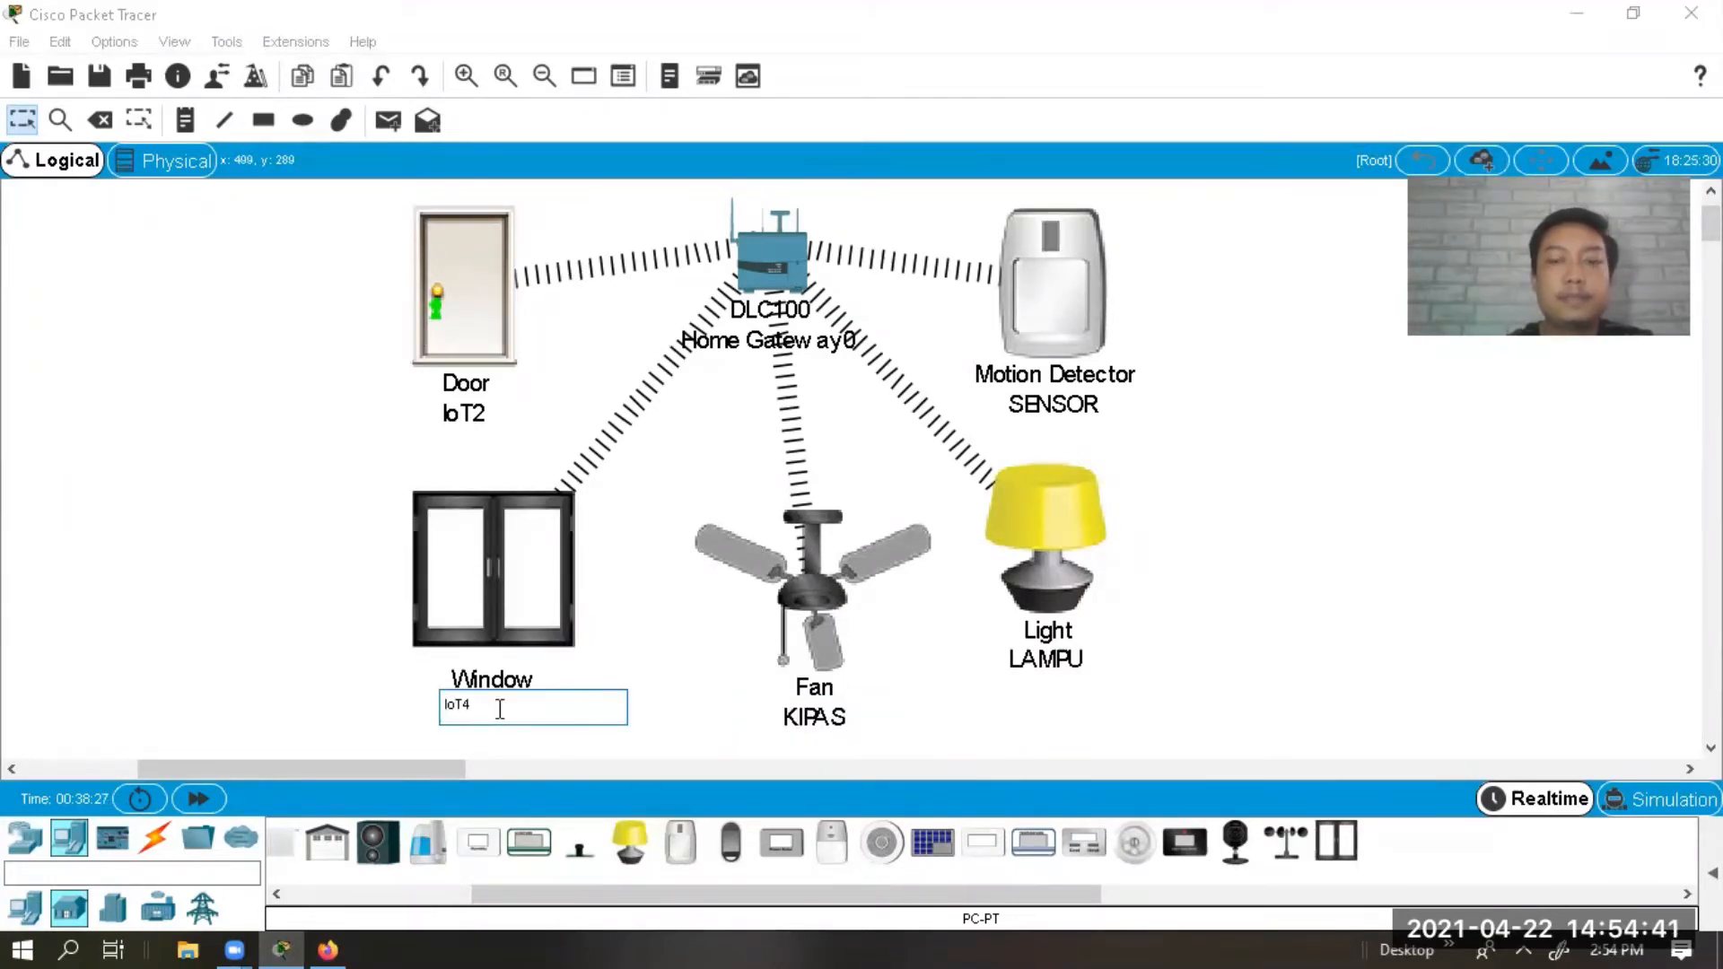
key(BackSpace)
key(BackSpace)
key(BackSpace)
text(JENDEL)
click(244, 717)
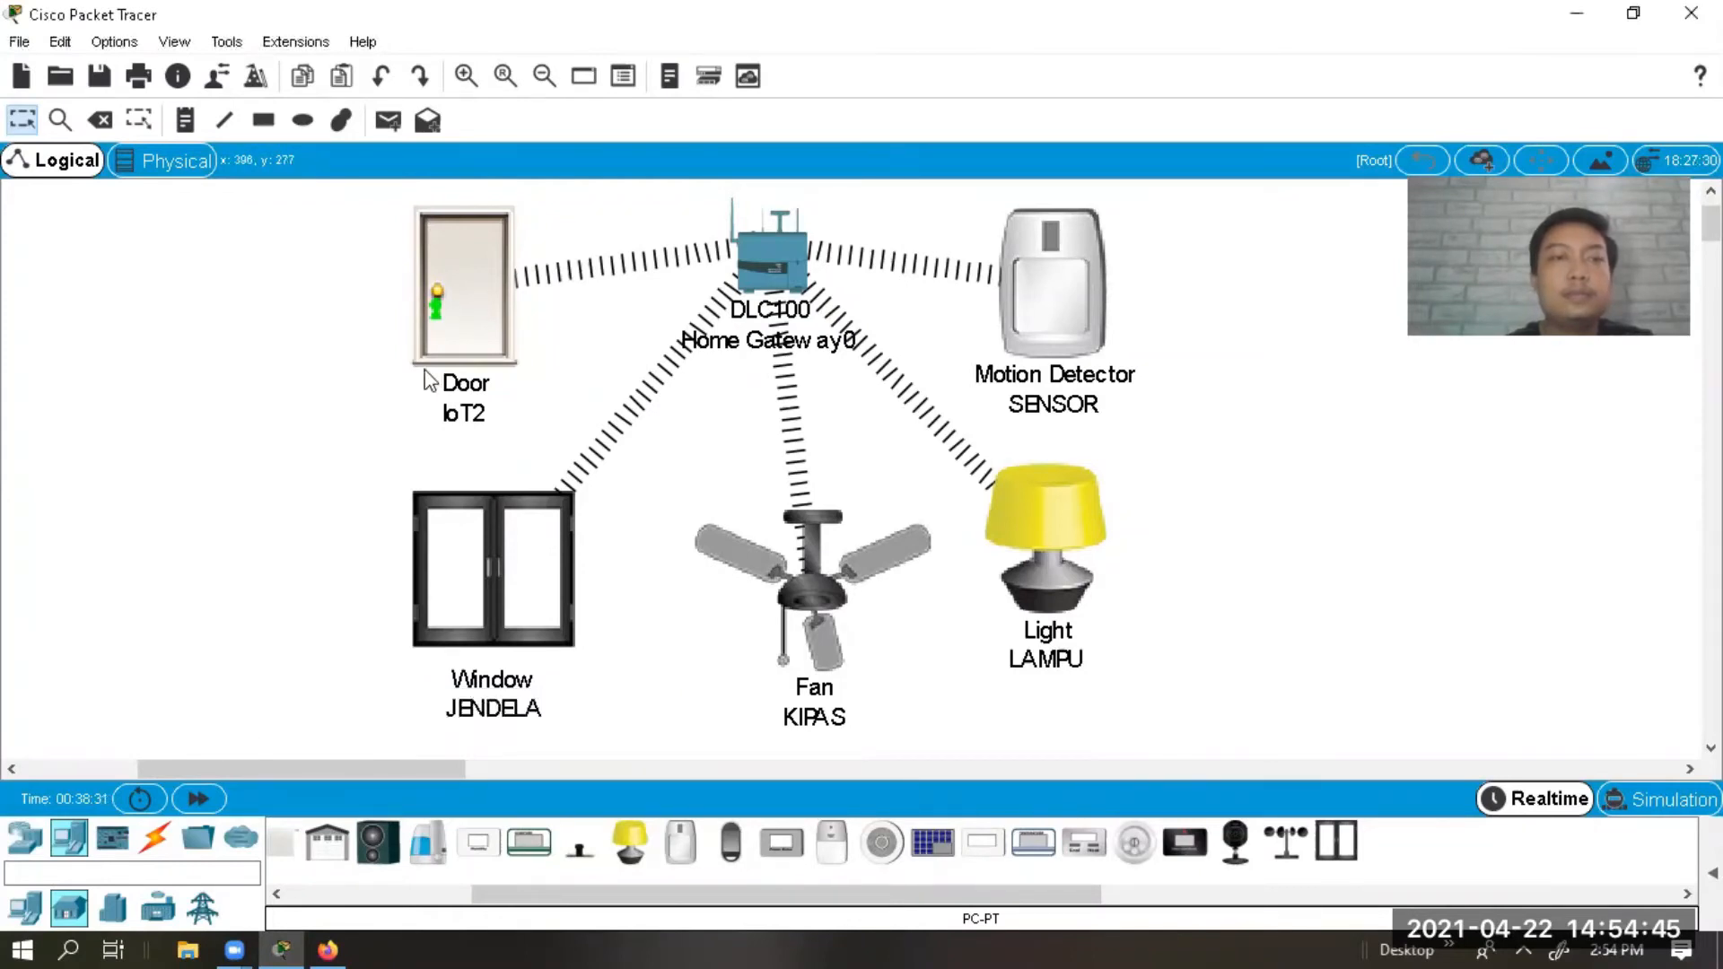
Rename the door to PINTU.
click(480, 415)
key(BackSpace)
key(BackSpace)
key(BackSpace)
text(PIN)
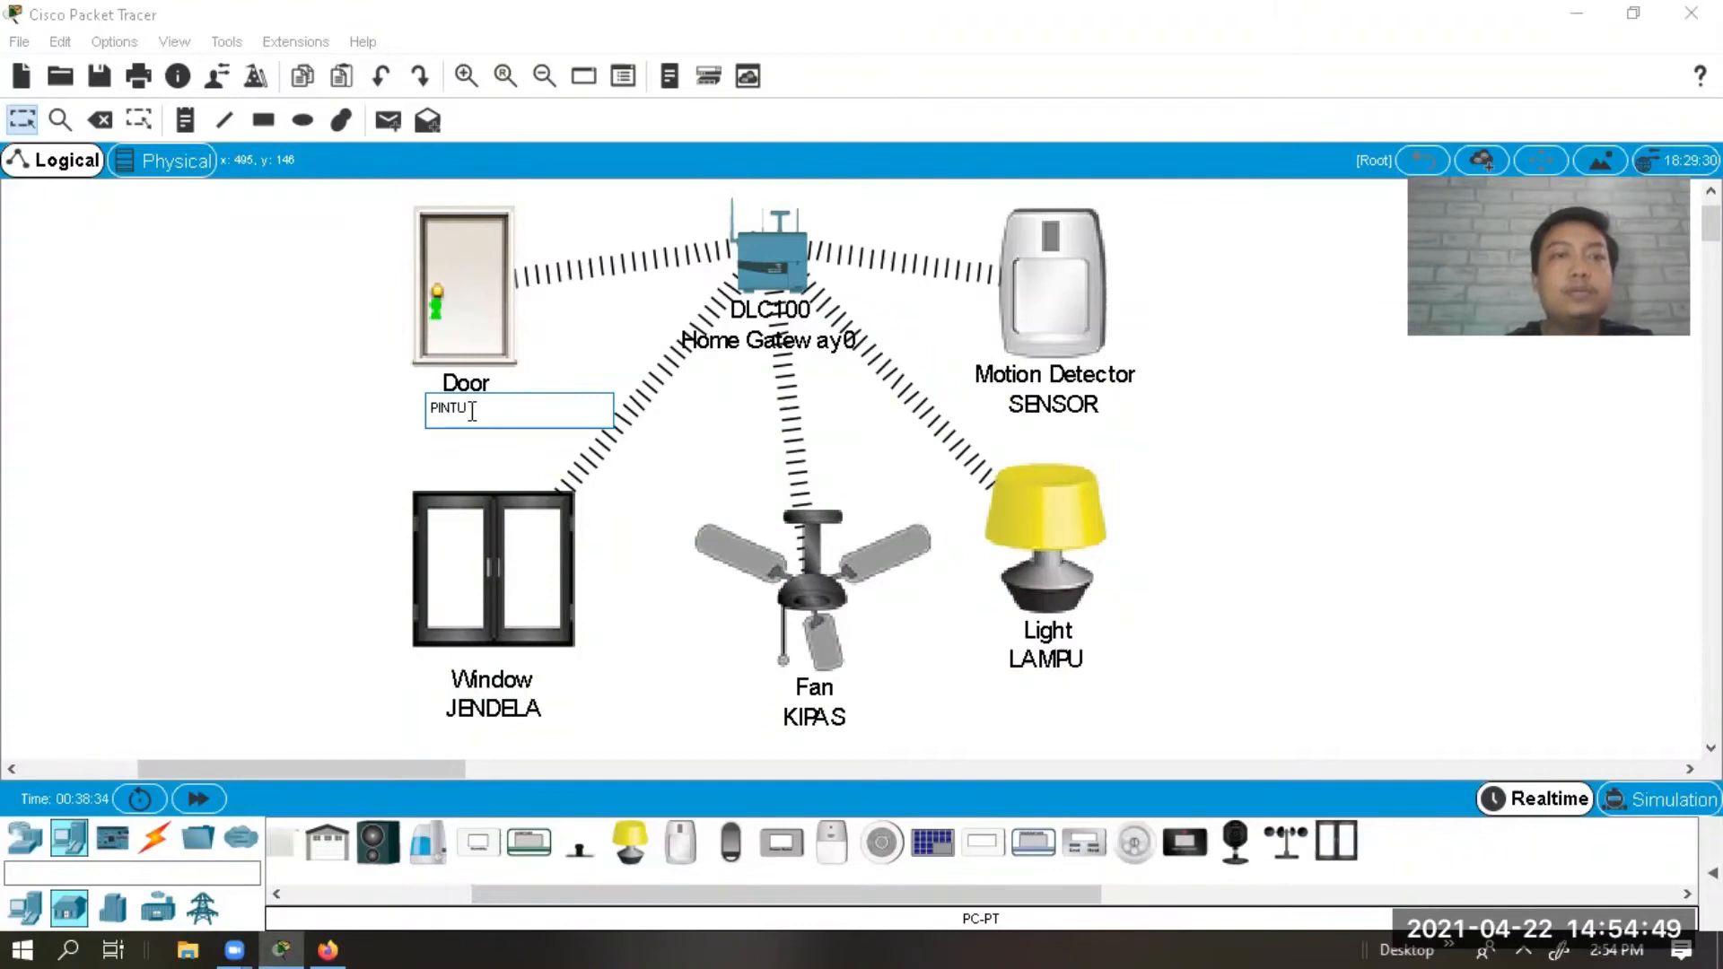
text(TU)
click(236, 450)
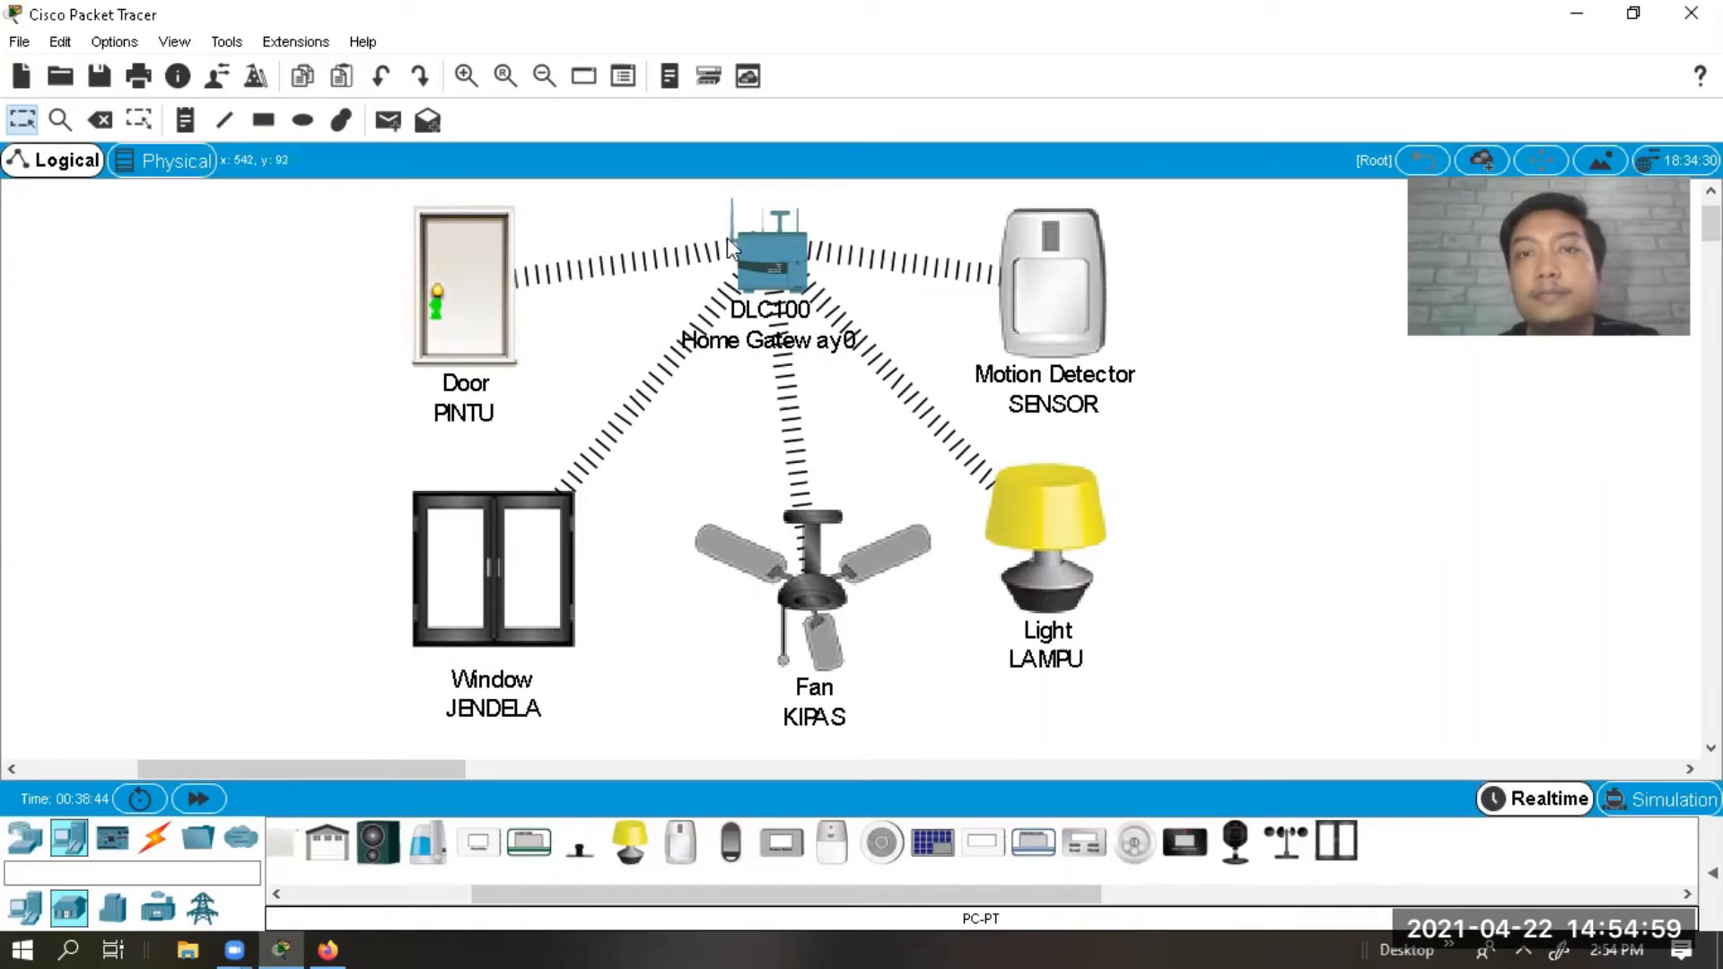
Open the motion sensor's Desktop Web Browser.
mouse_move(1033, 268)
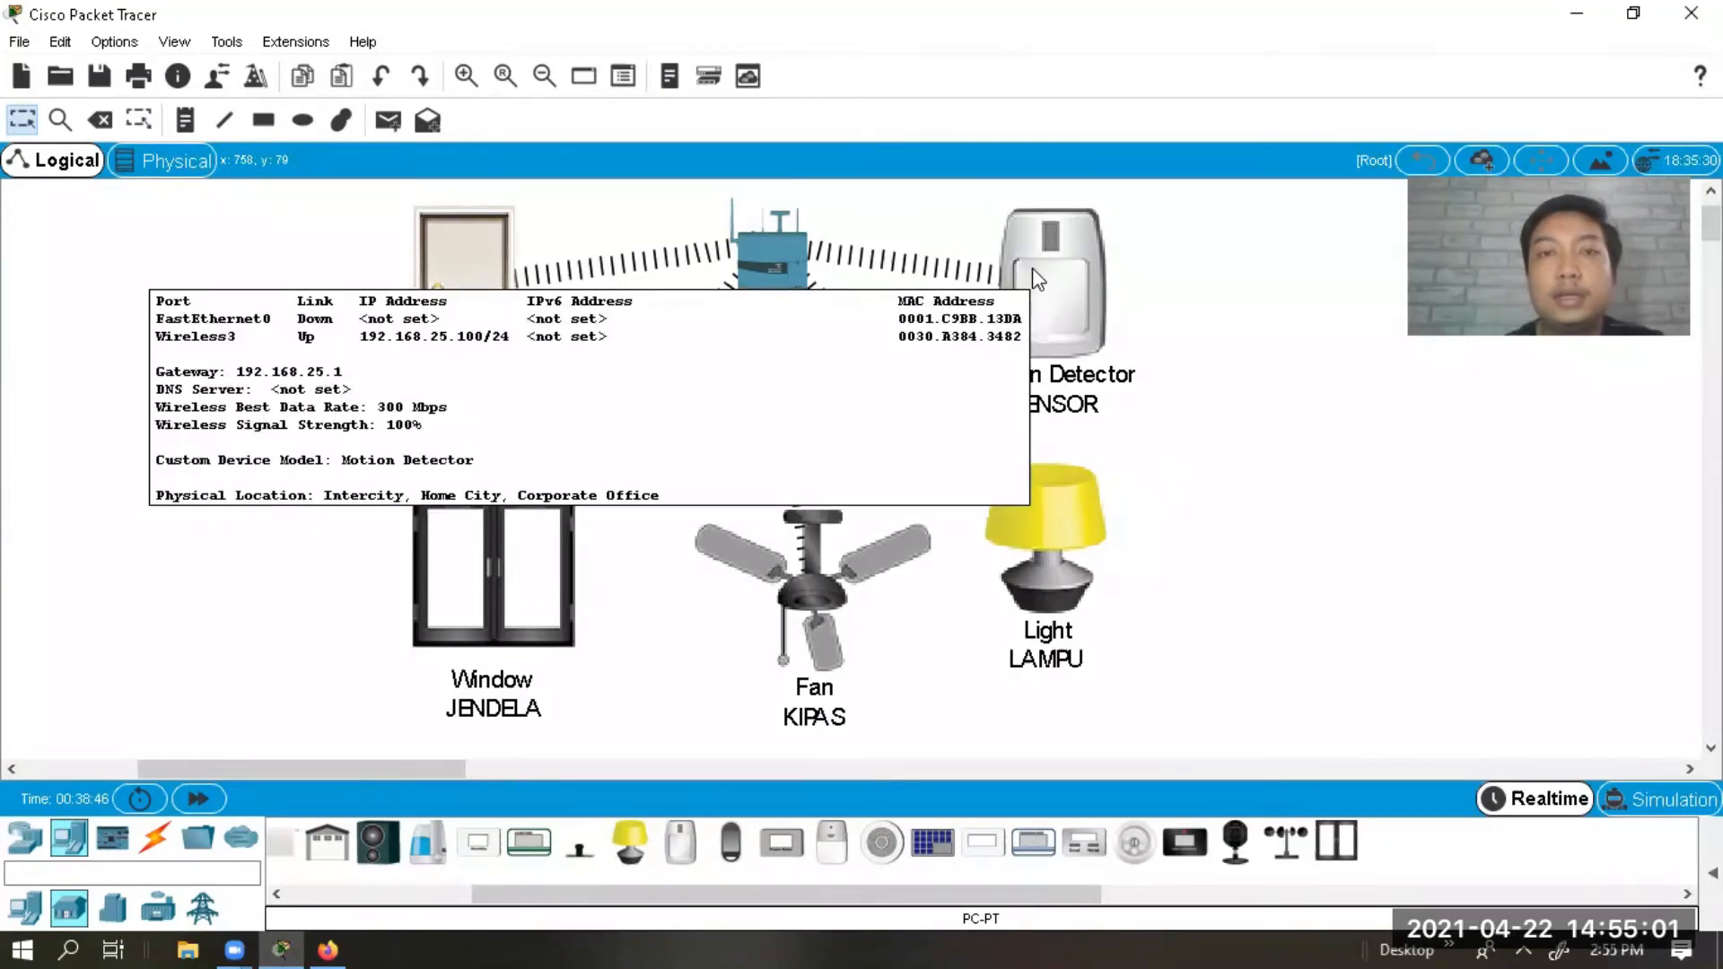
click(1074, 216)
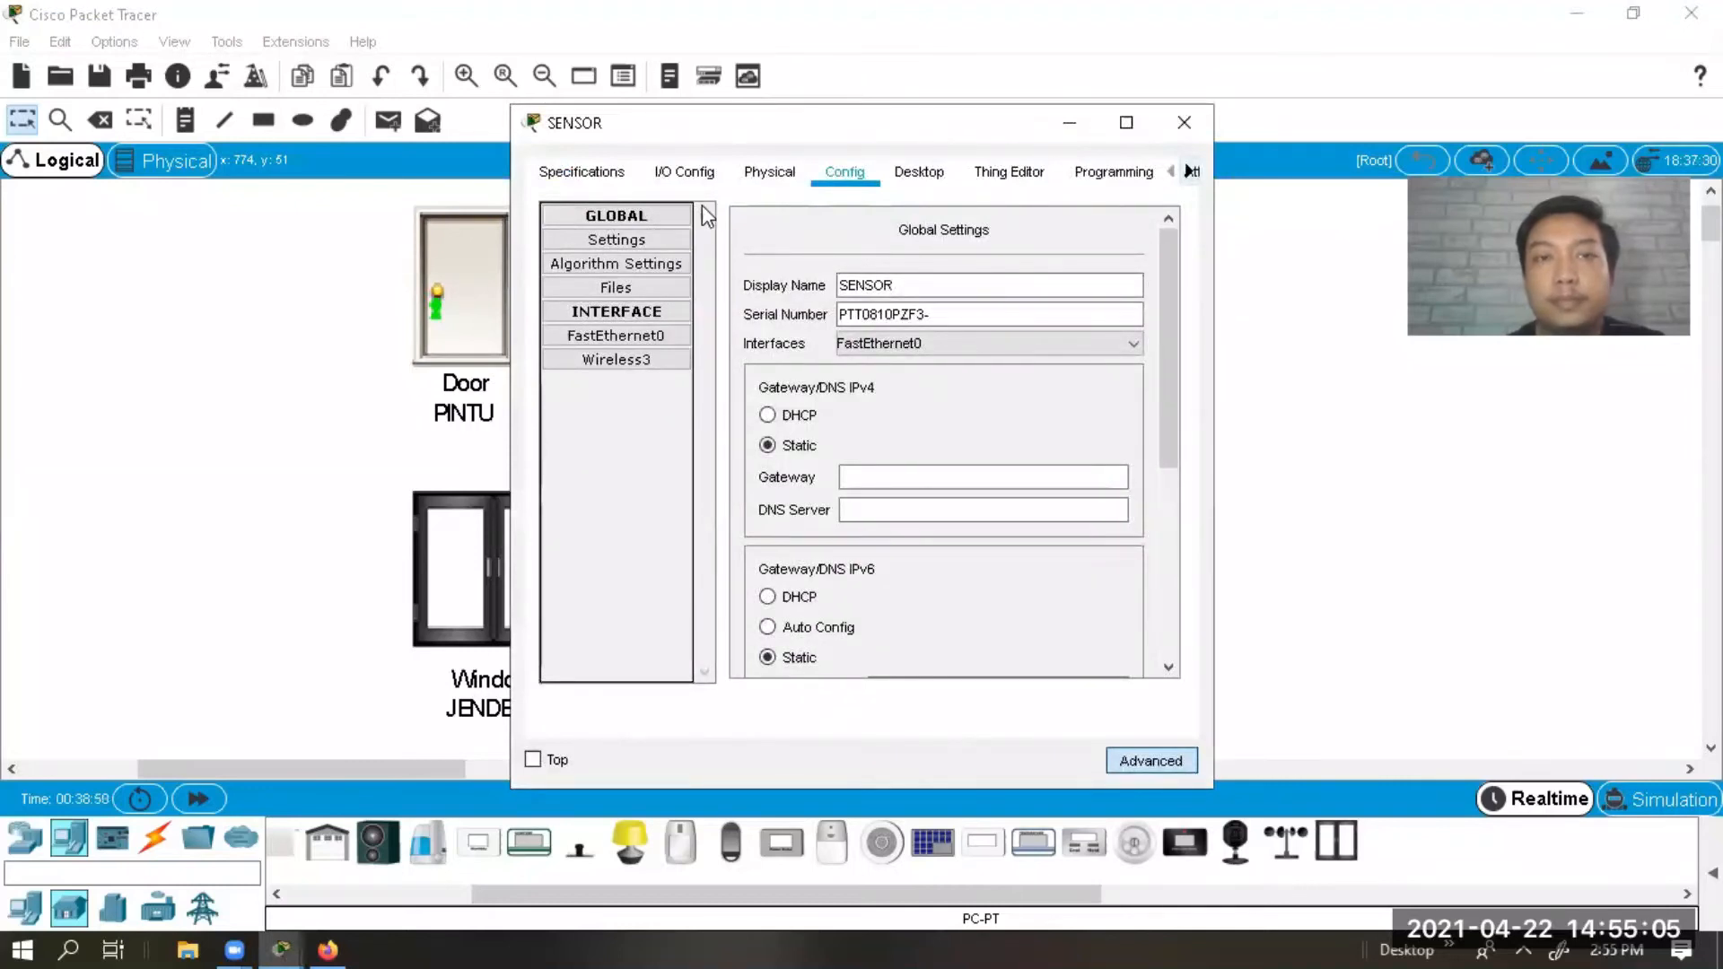
click(910, 171)
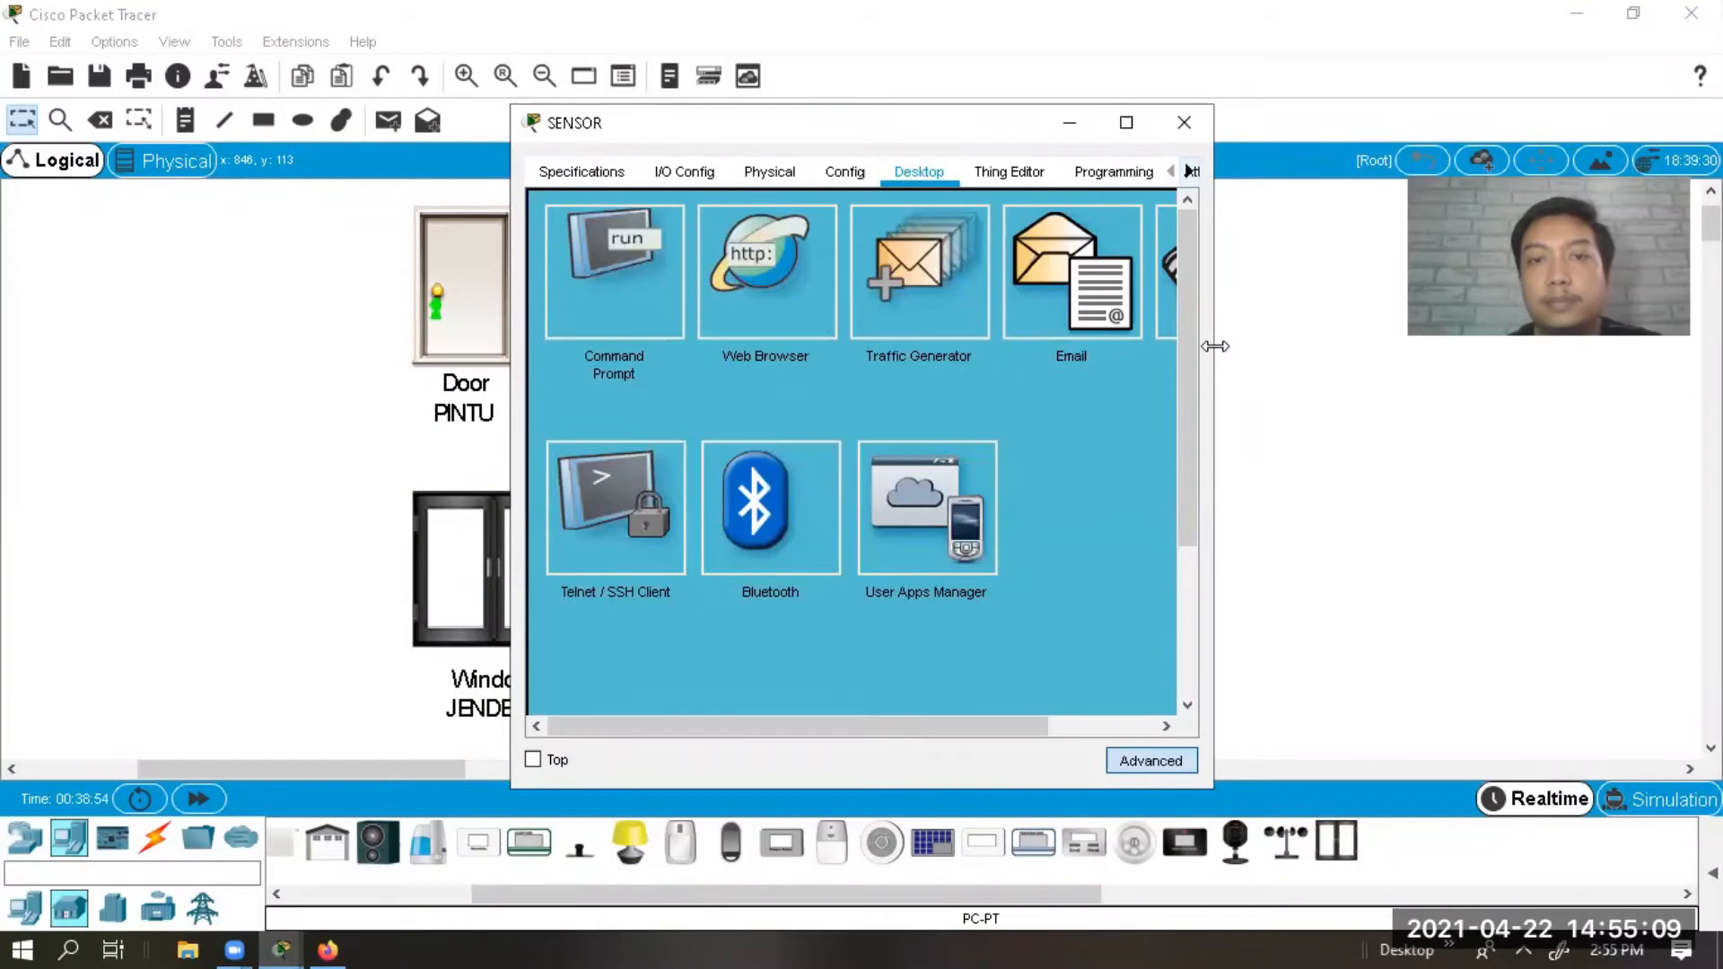
drag(1214, 345, 1417, 347)
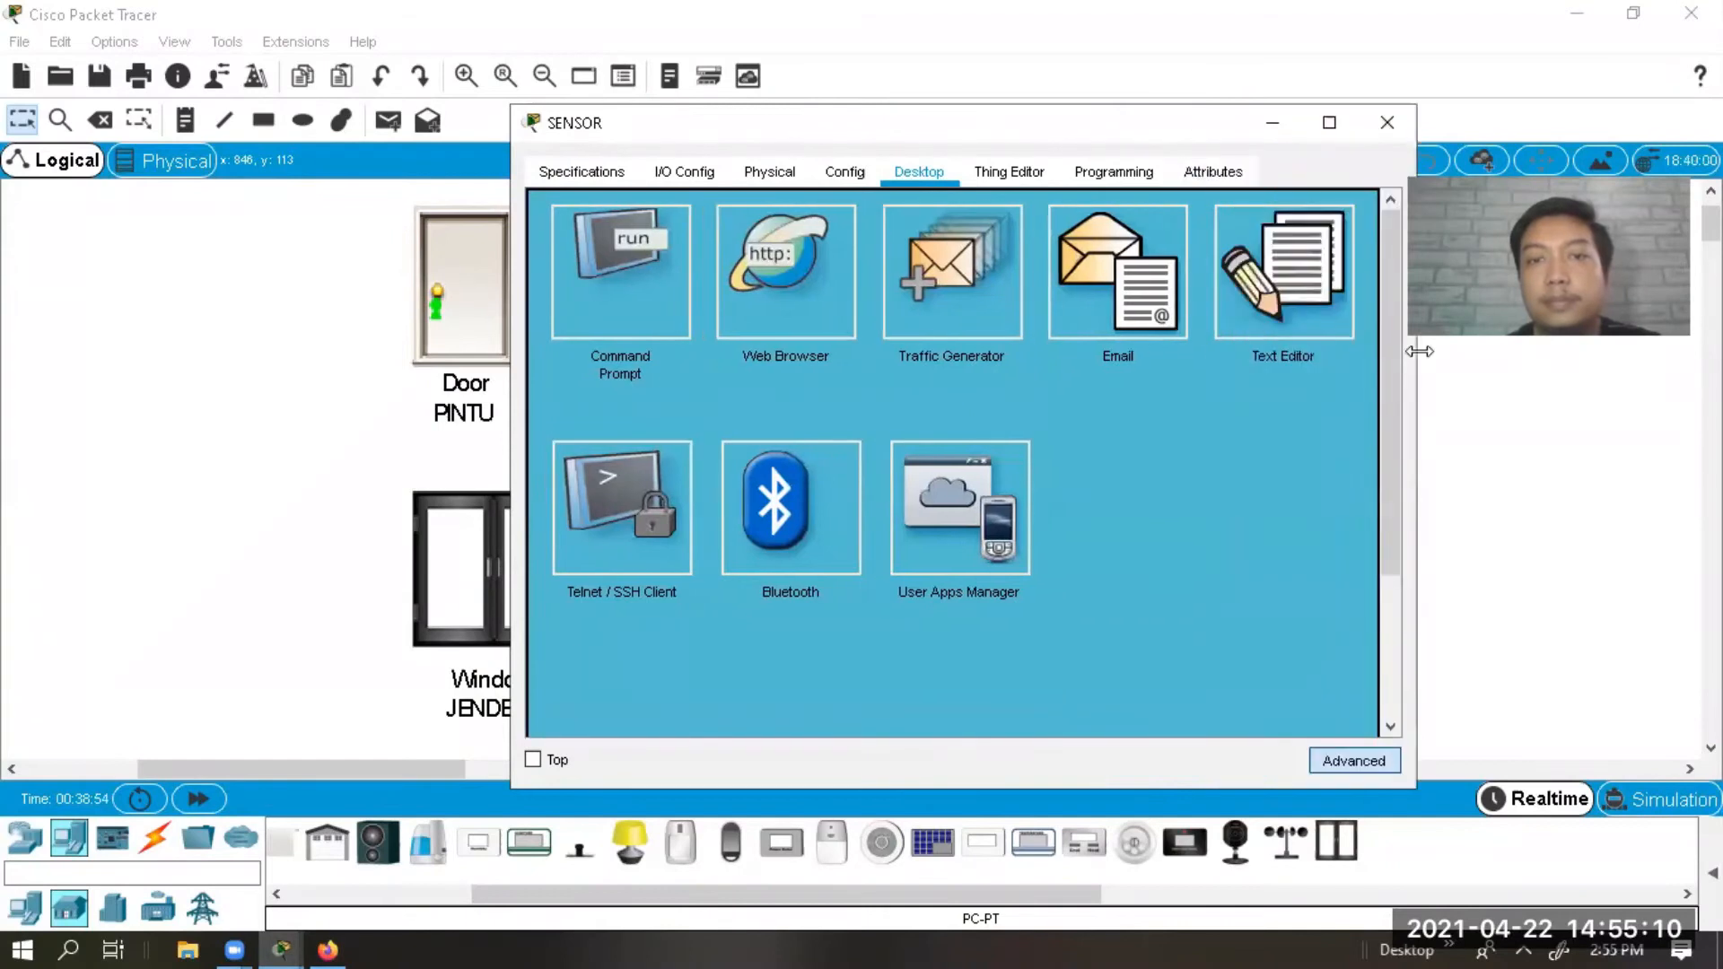
click(840, 280)
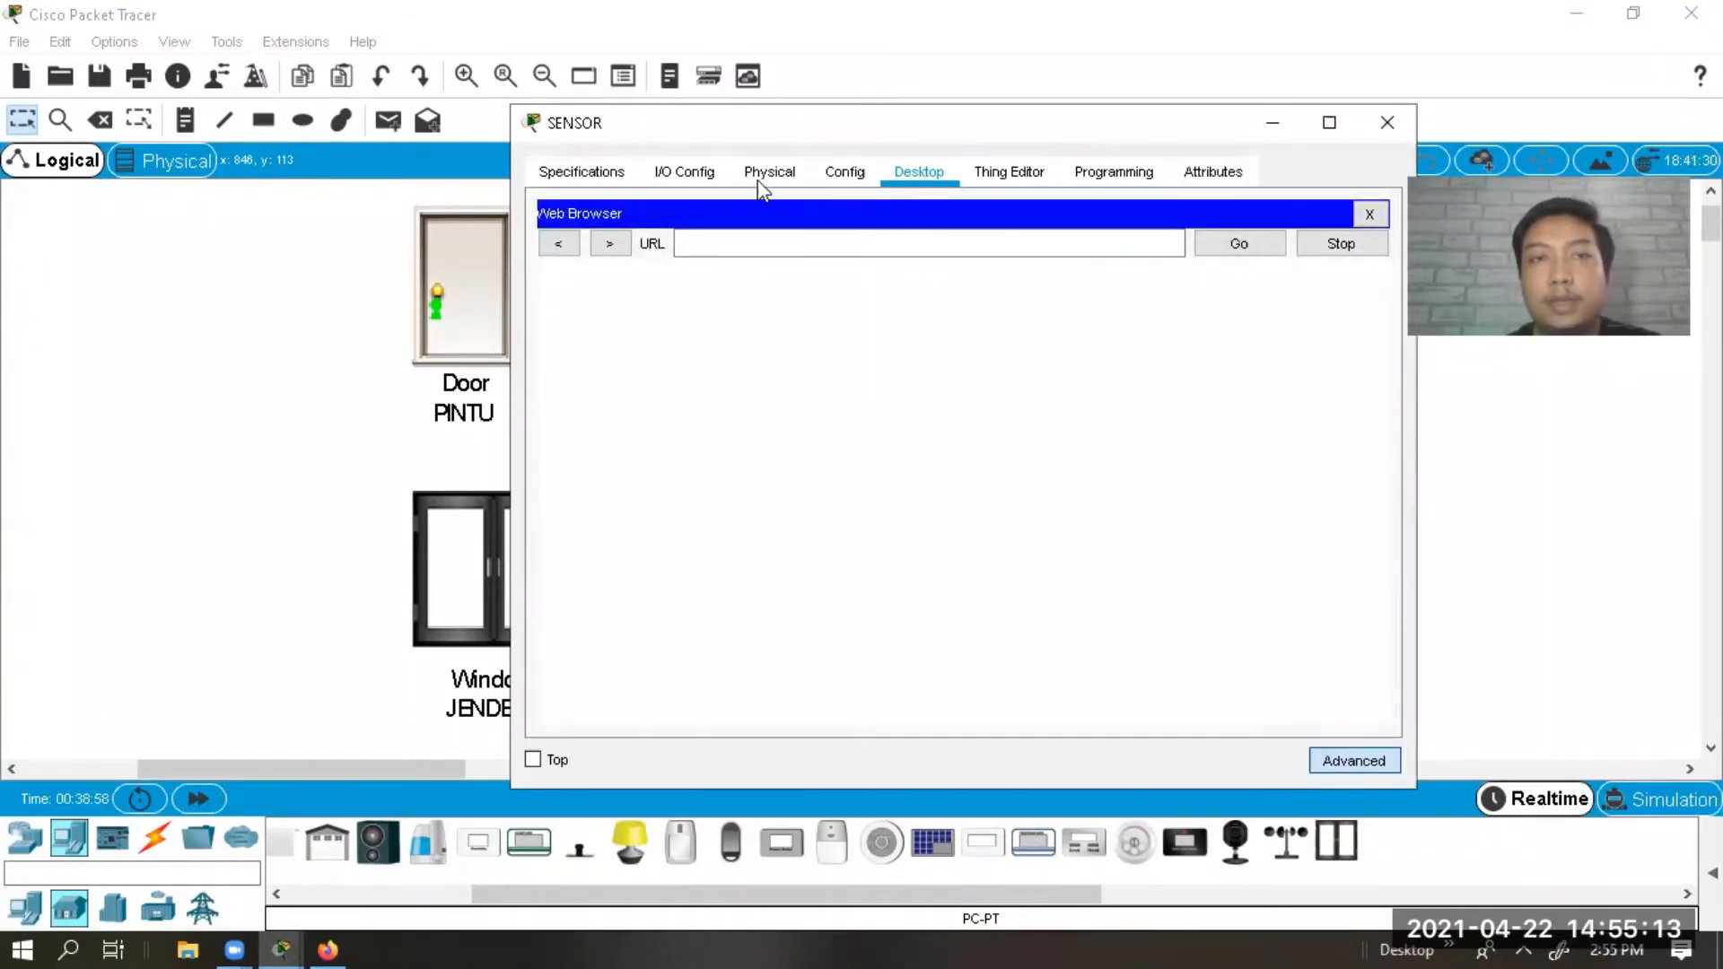
Check that Home Gateway0's LAN IP is 192.168.25.1, then return to SENSOR's browser.
drag(746, 127, 1139, 145)
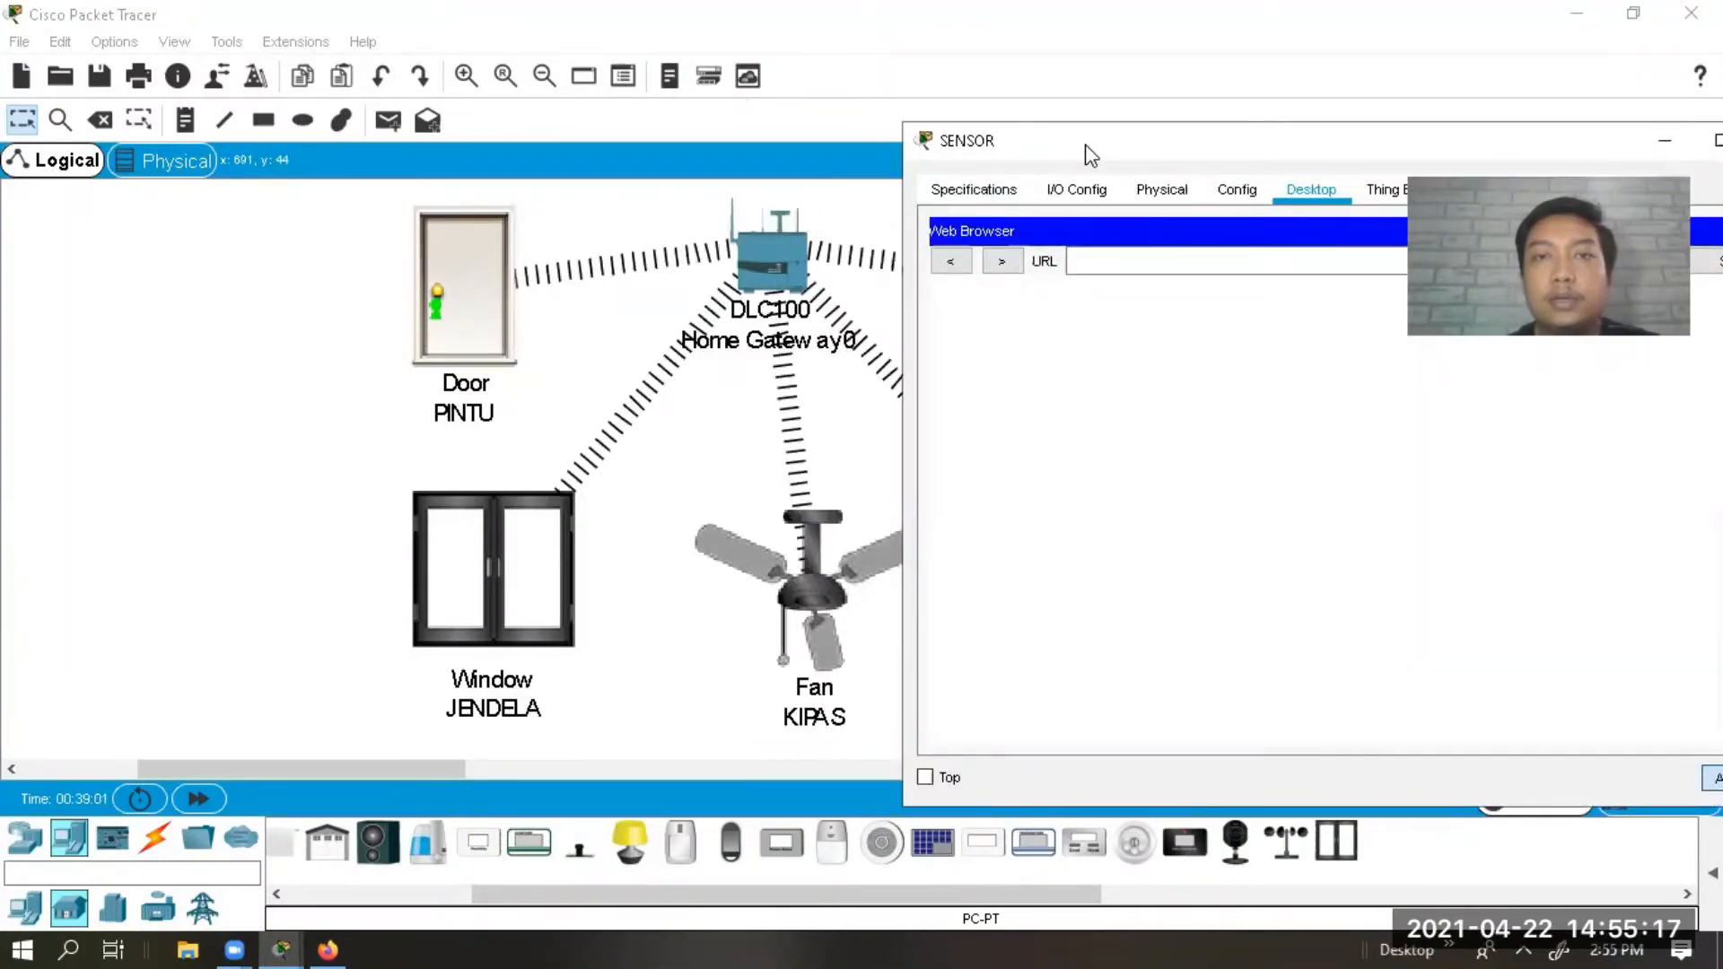
click(796, 255)
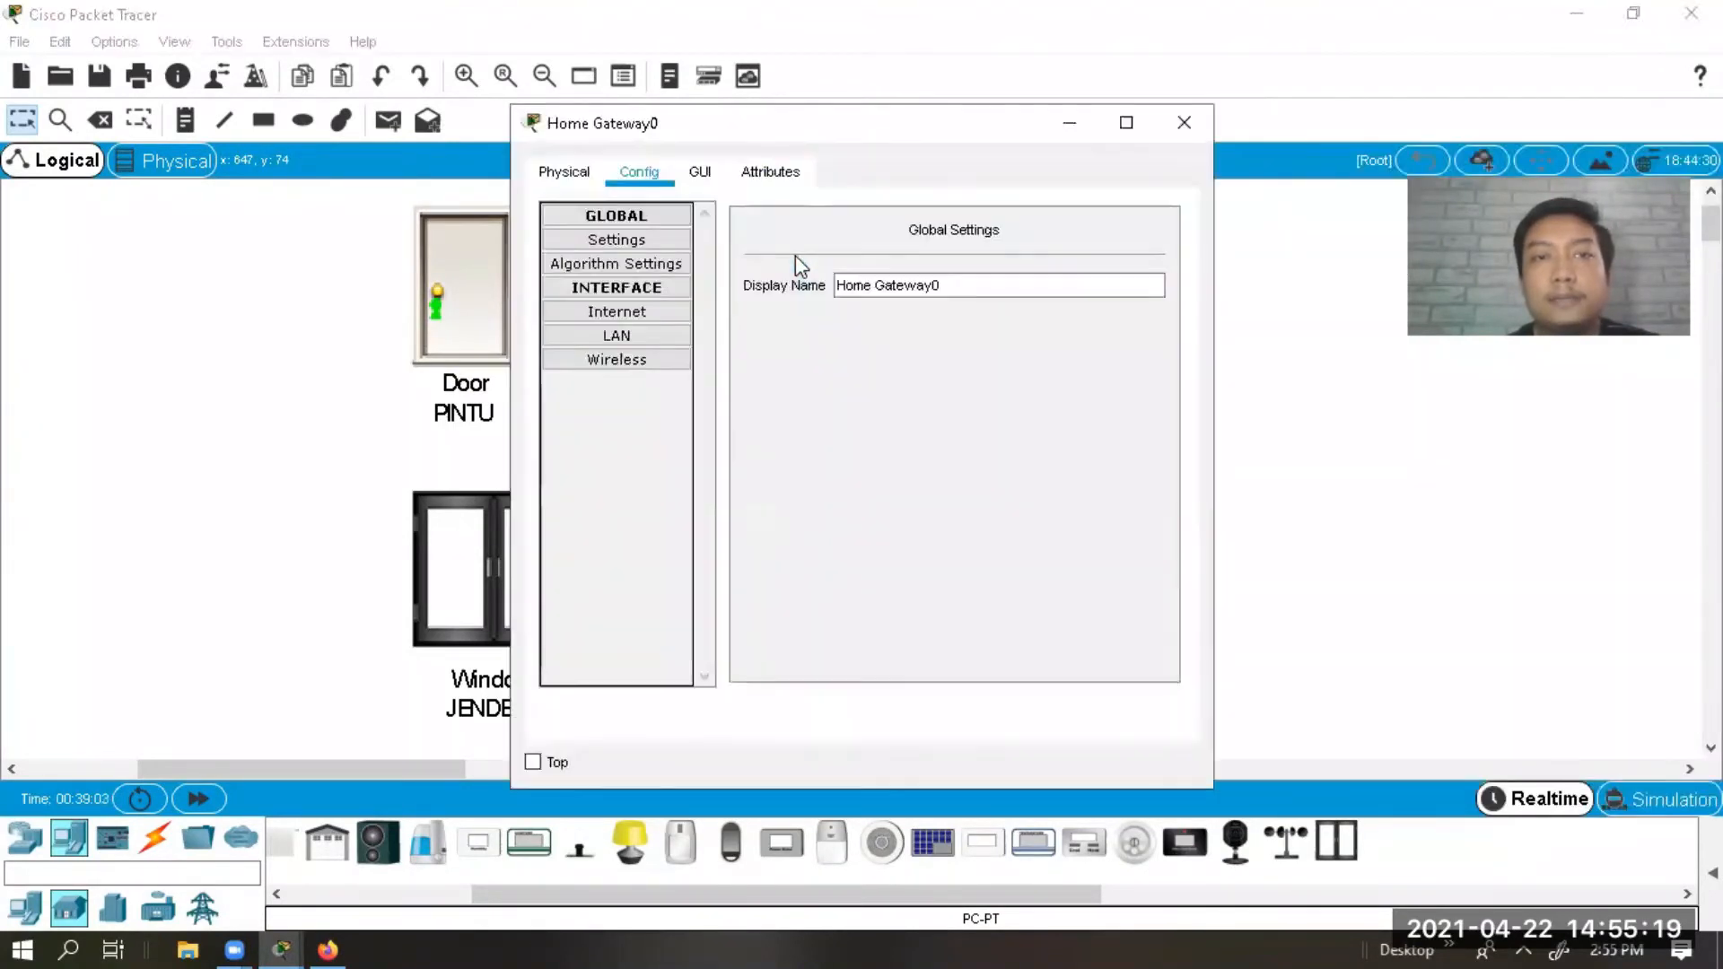
click(617, 312)
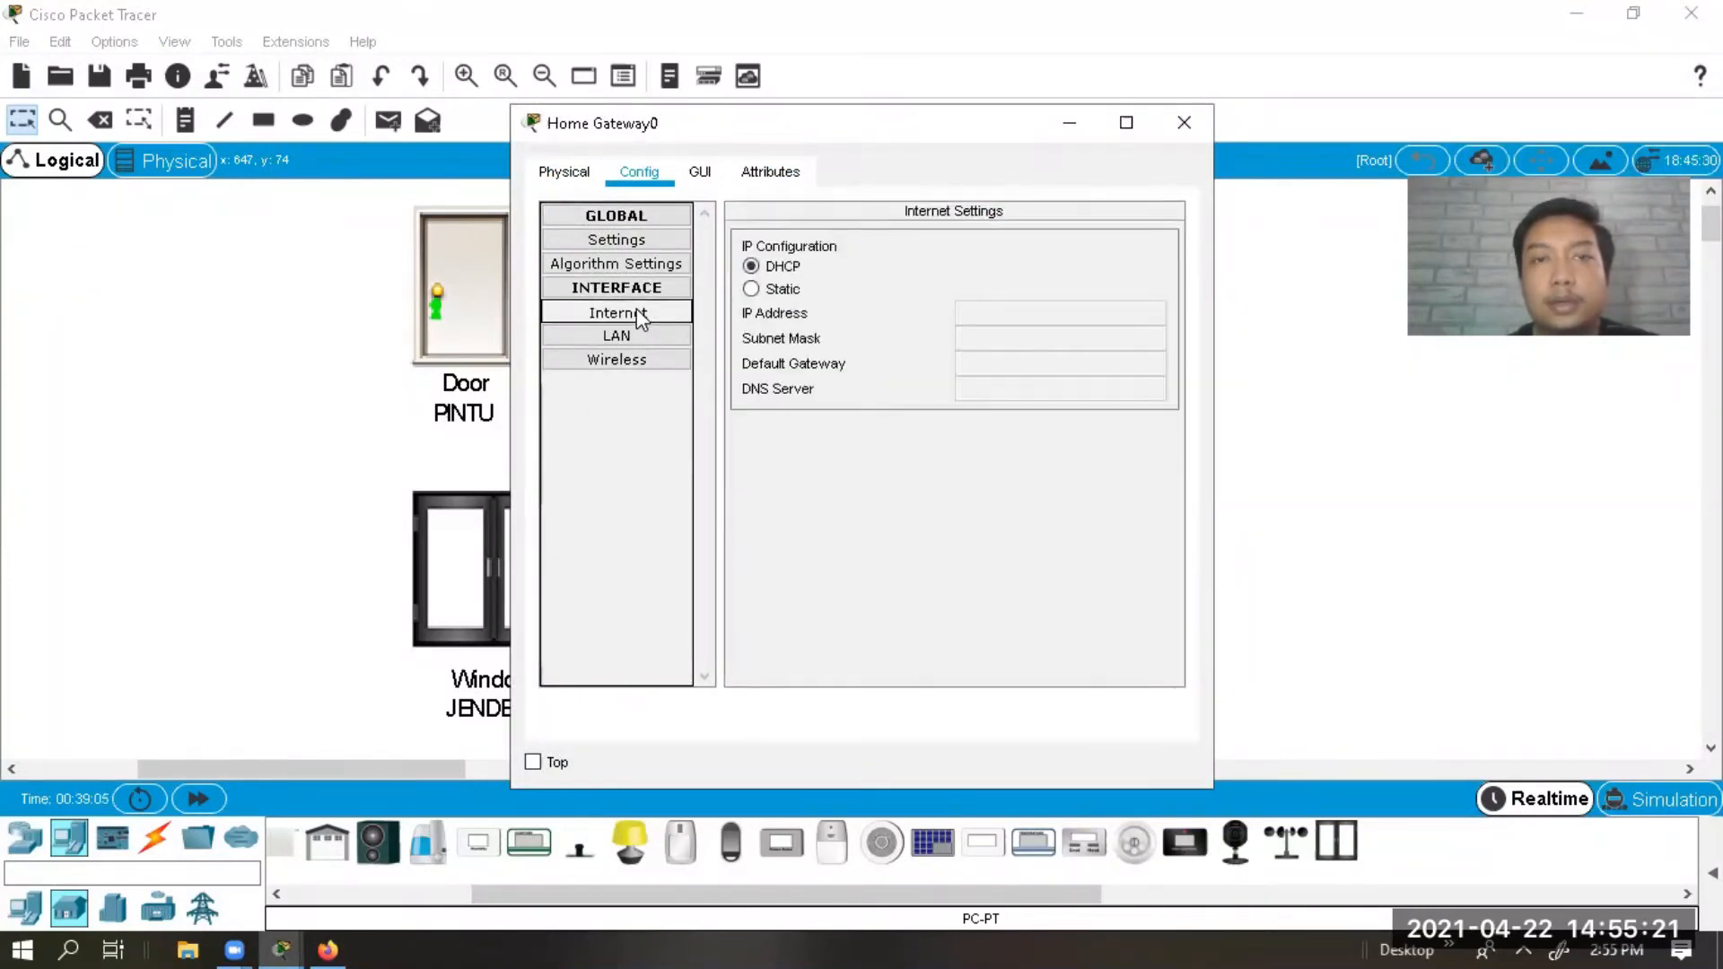
click(617, 335)
click(1100, 267)
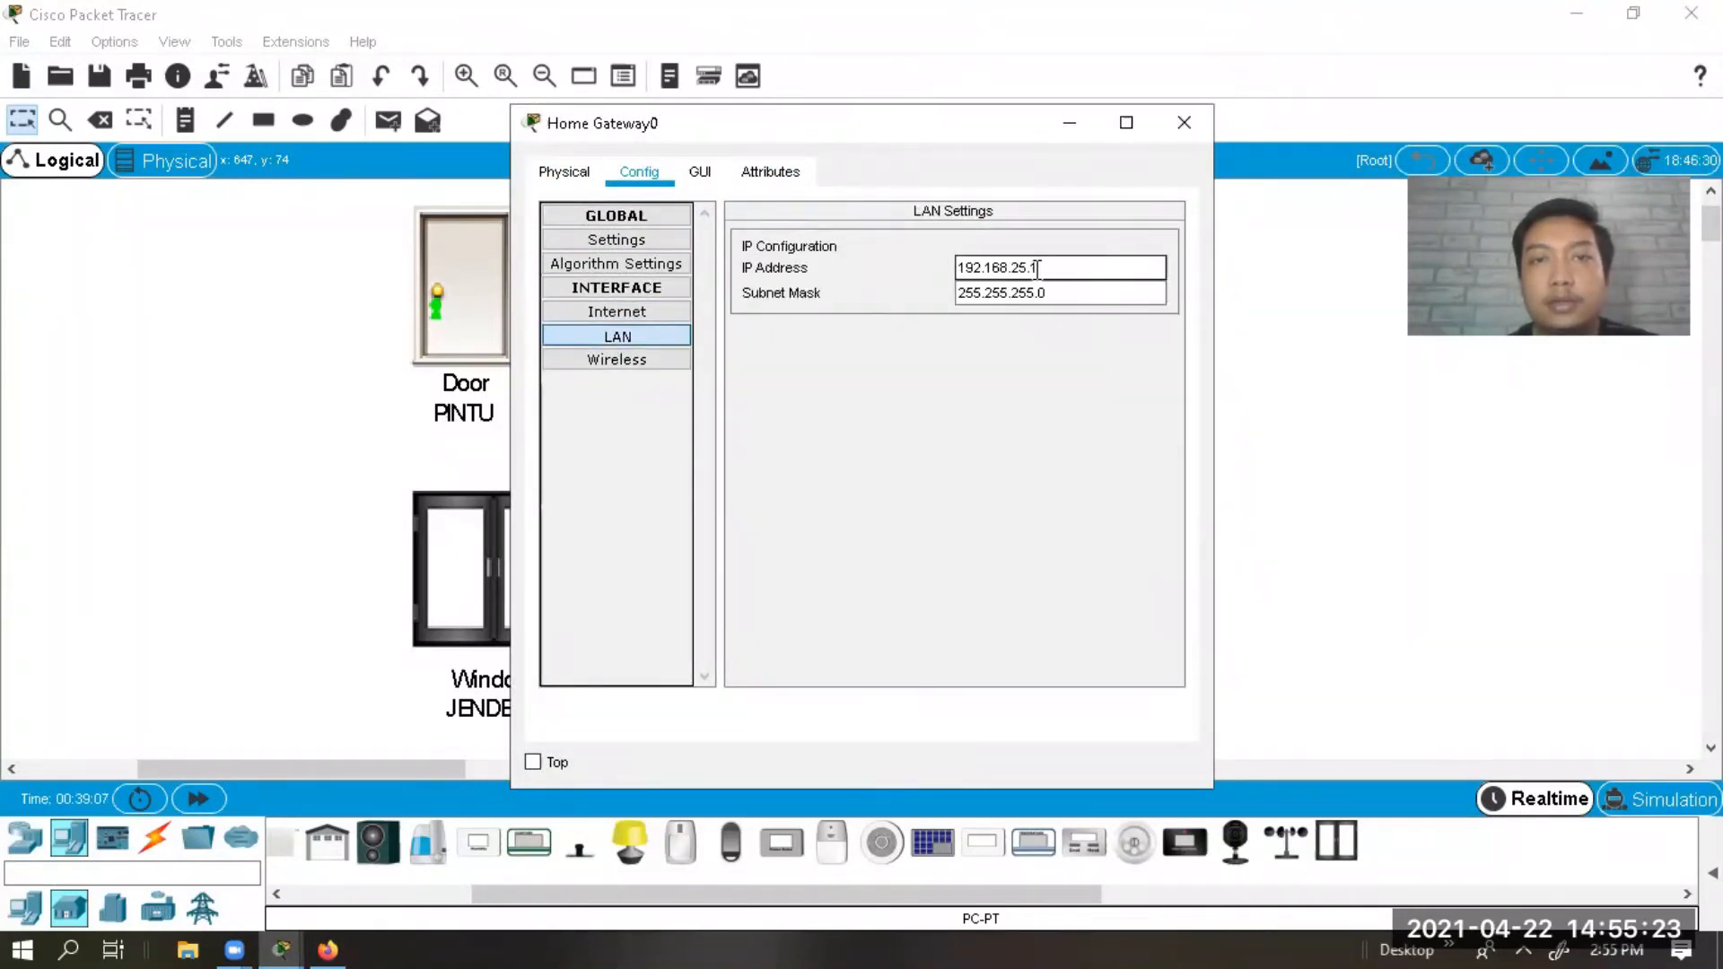
click(1183, 125)
click(1010, 265)
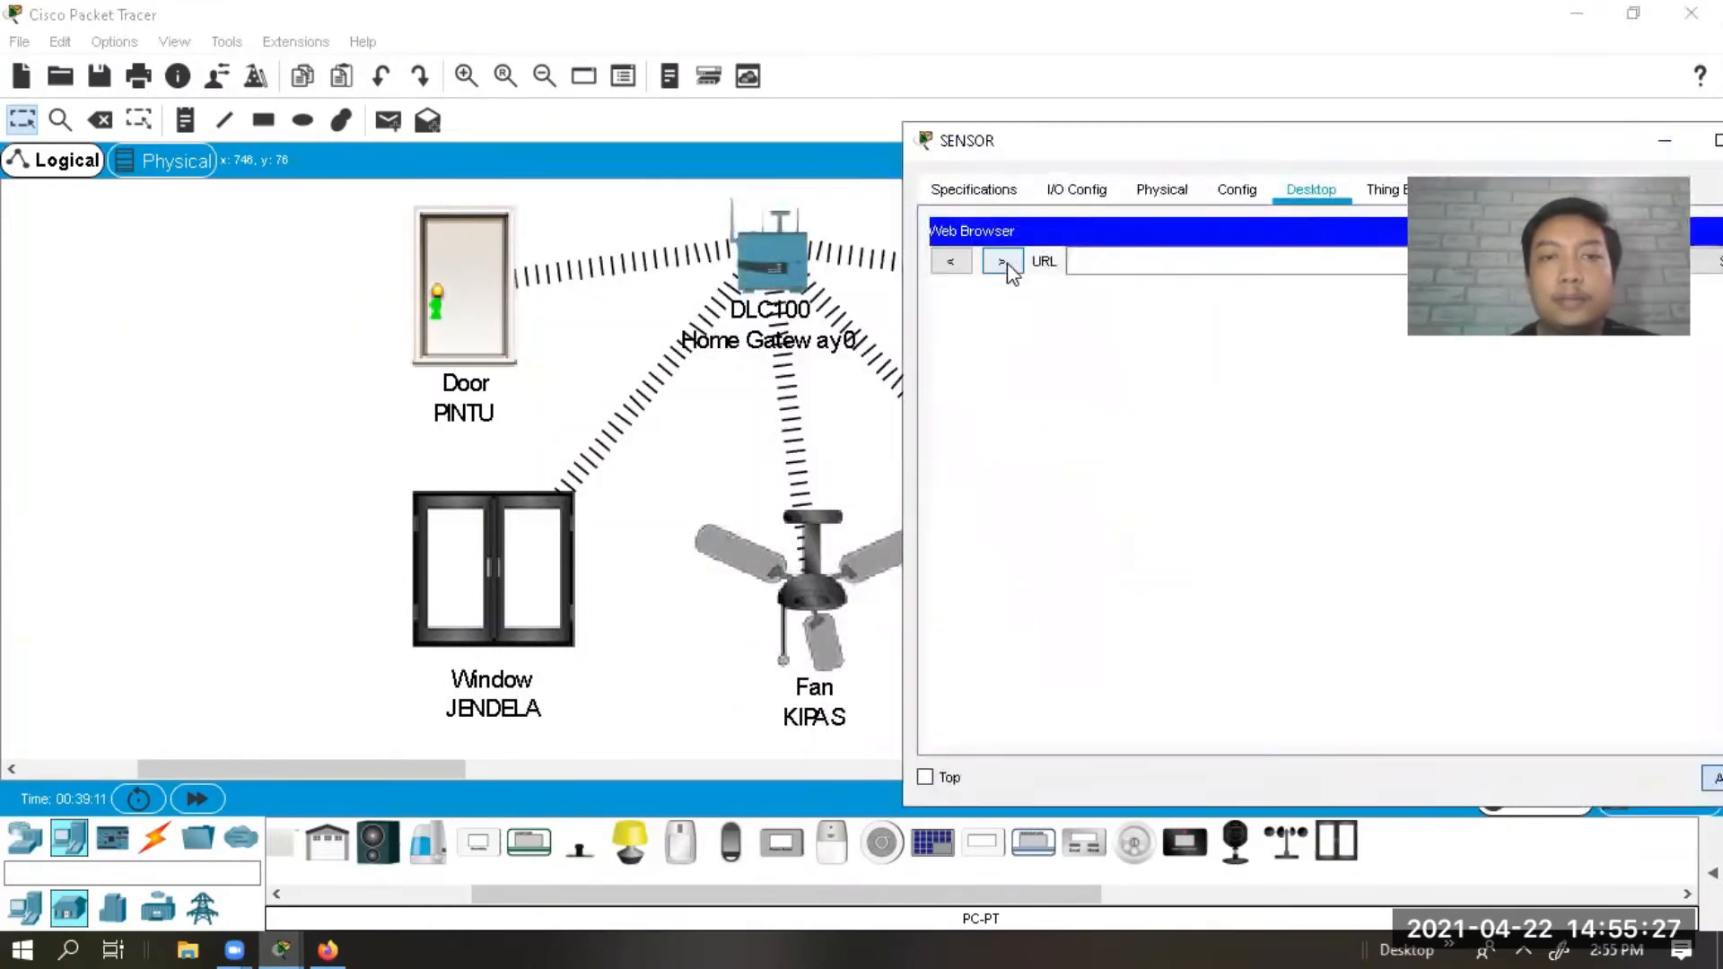
drag(1117, 147, 538, 161)
click(509, 276)
text(192.168.2)
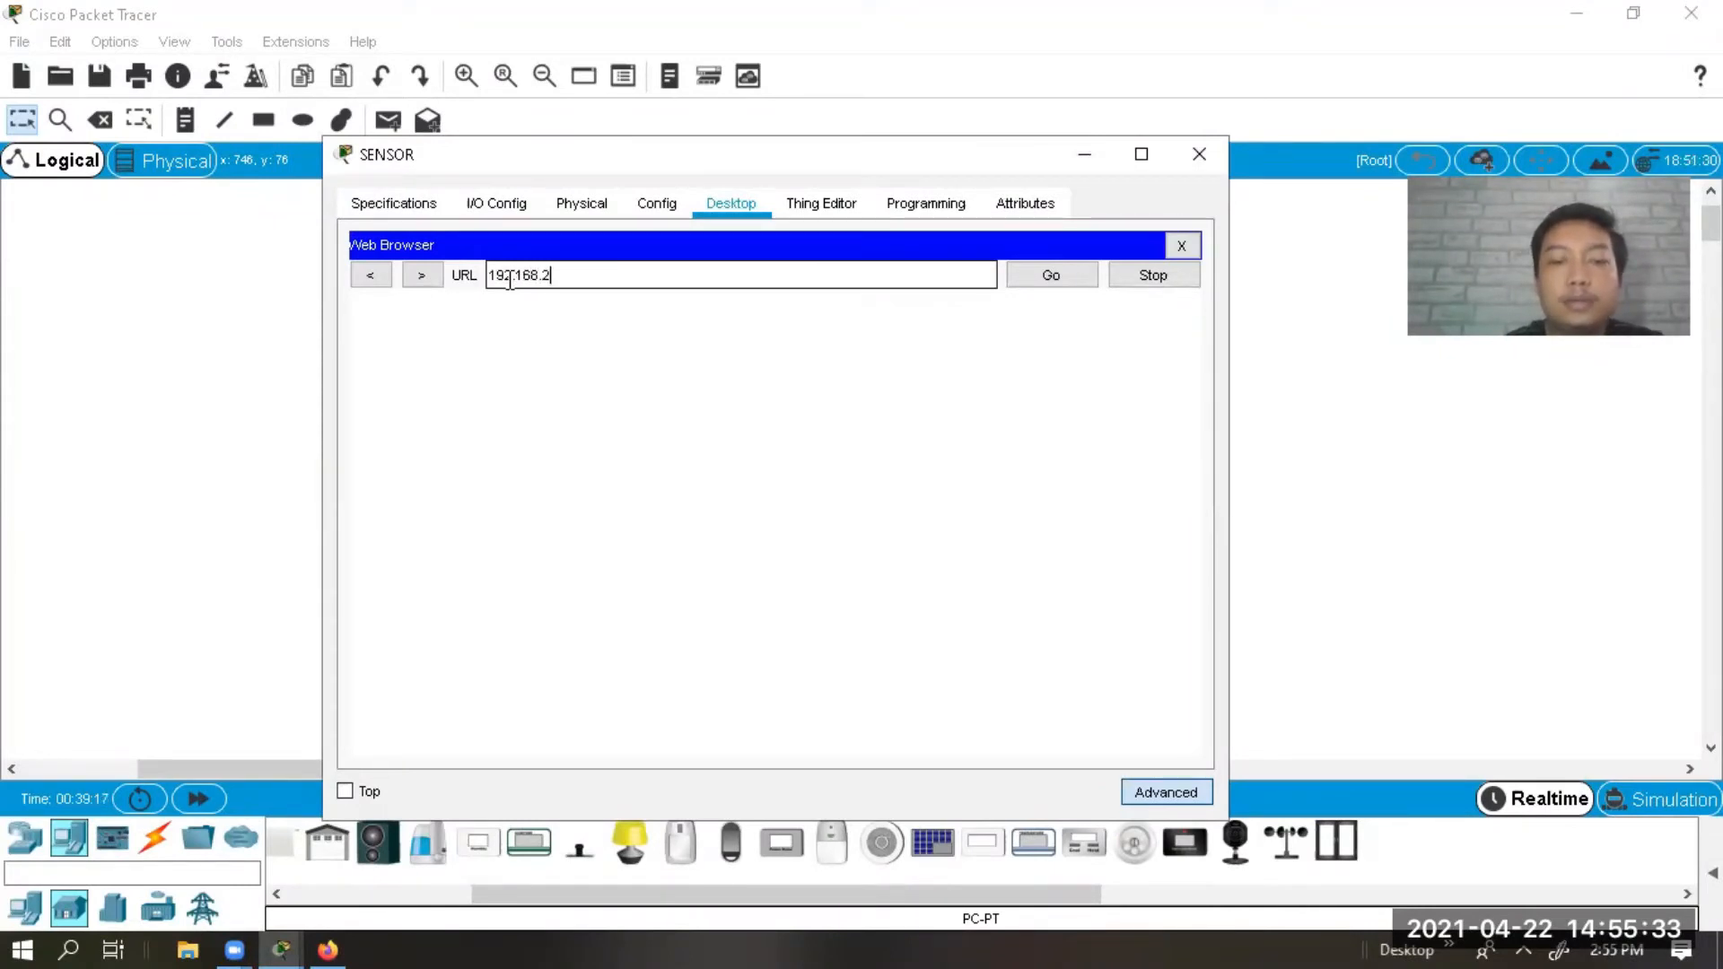
text(5.1)
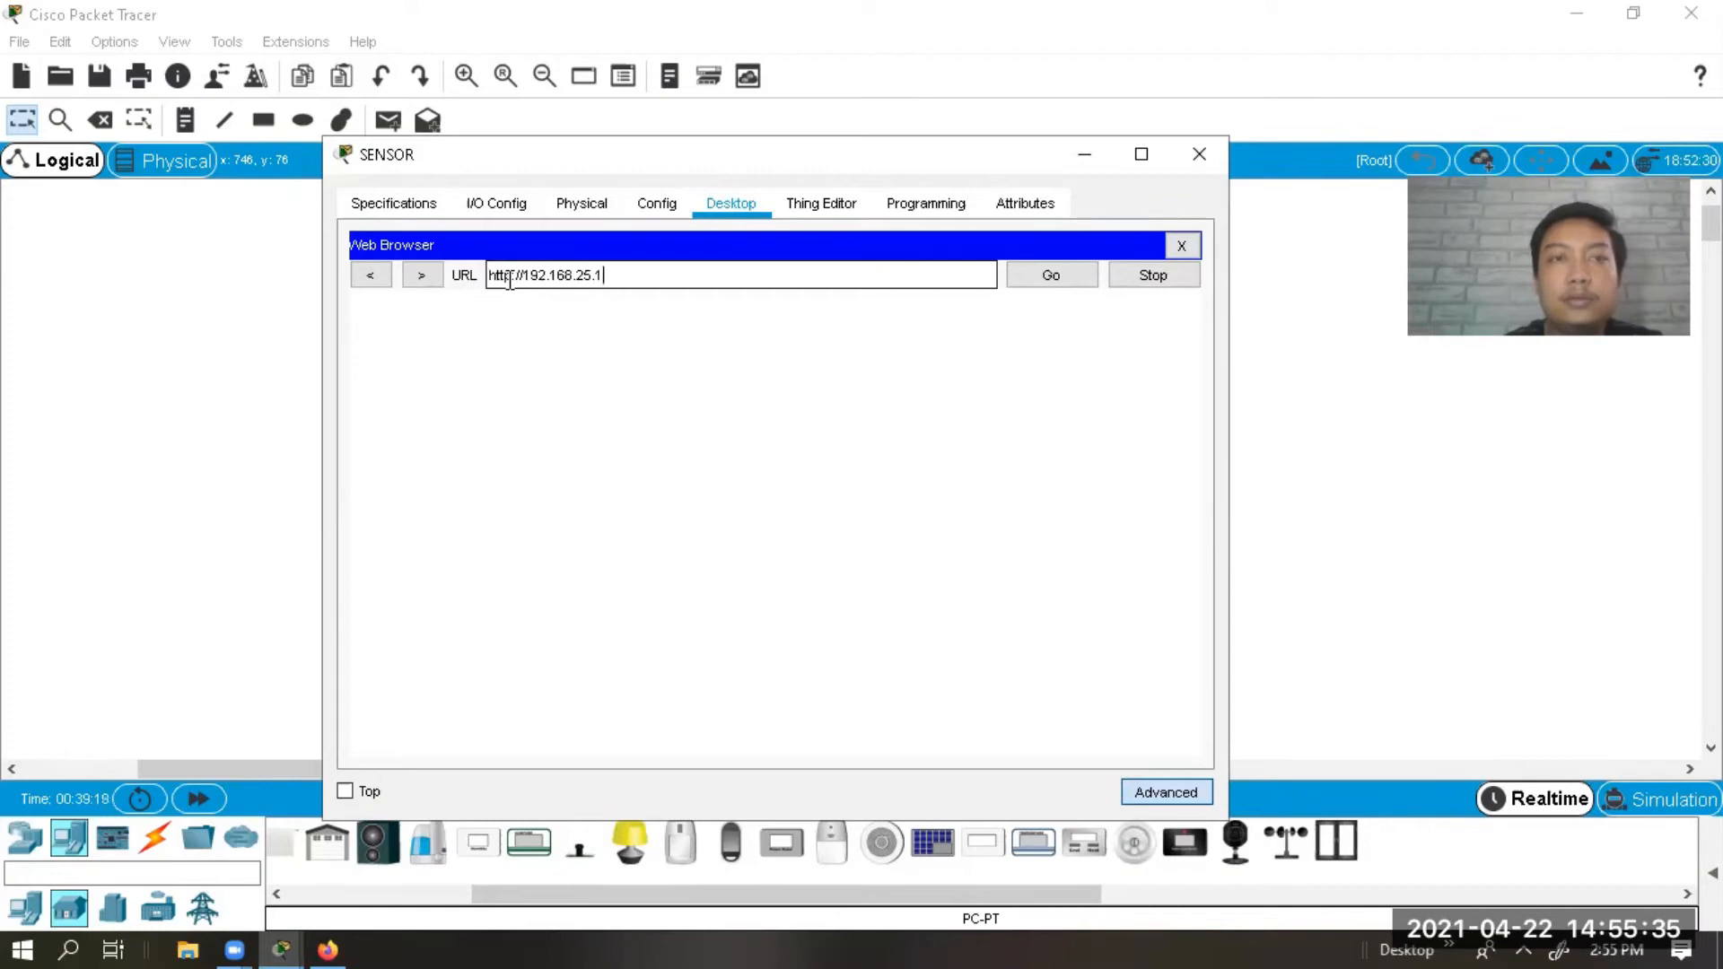
key(Return)
click(724, 366)
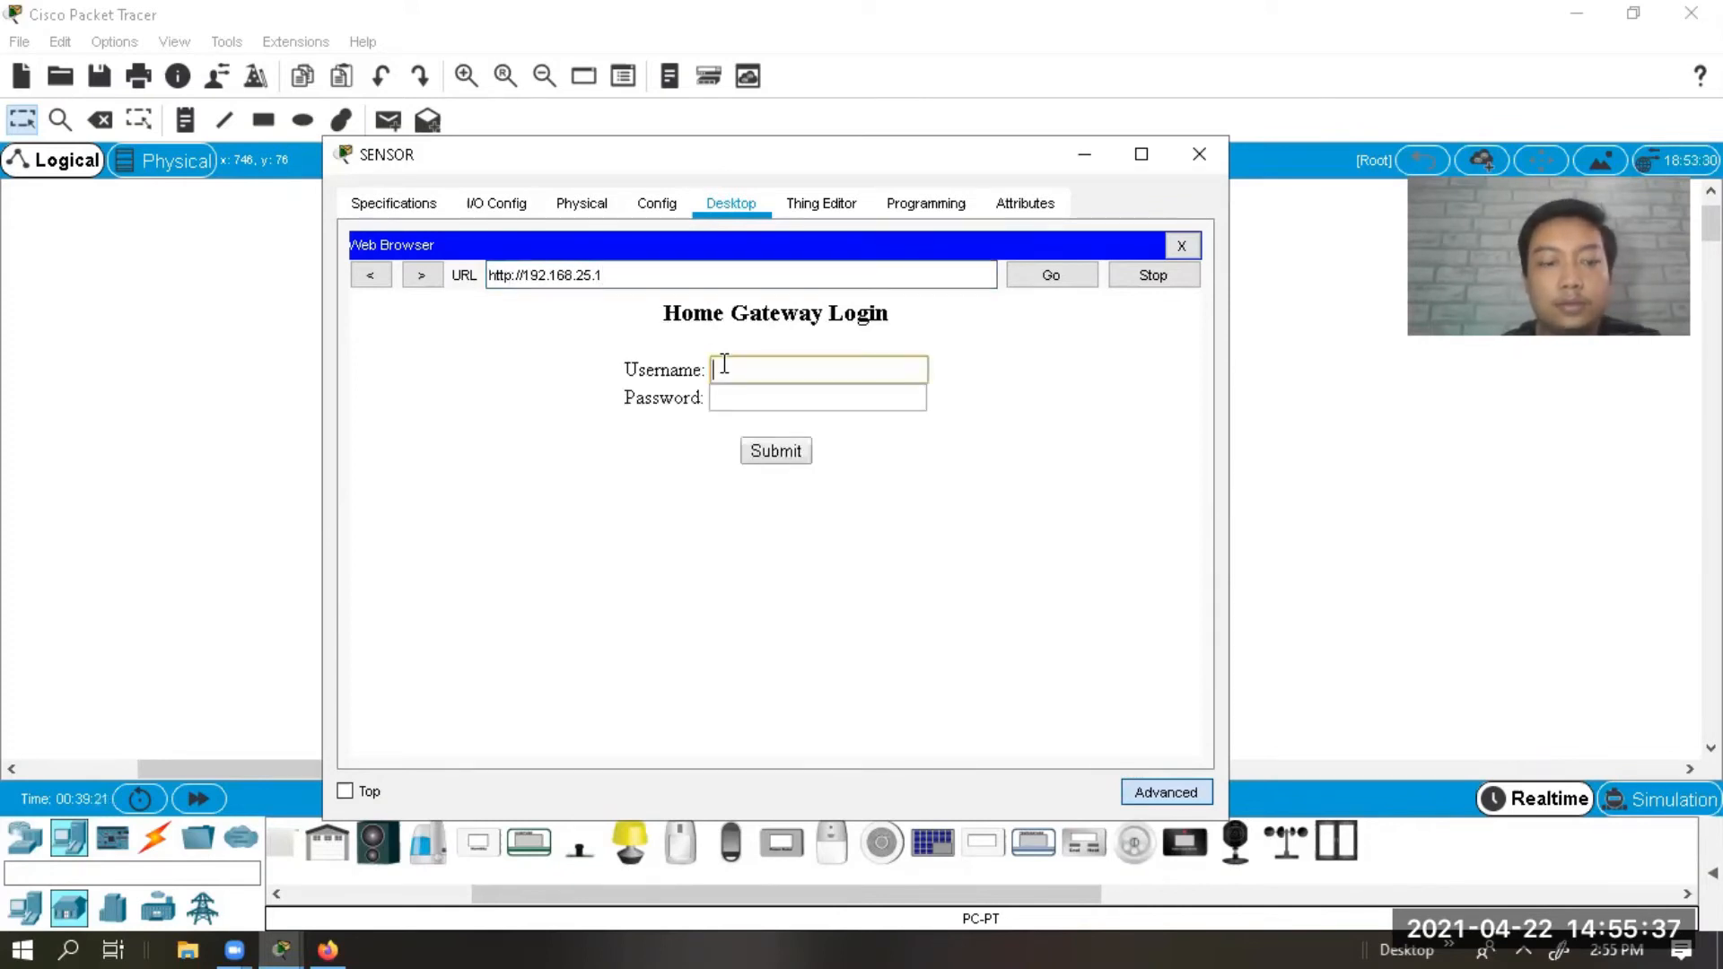
text(admin)
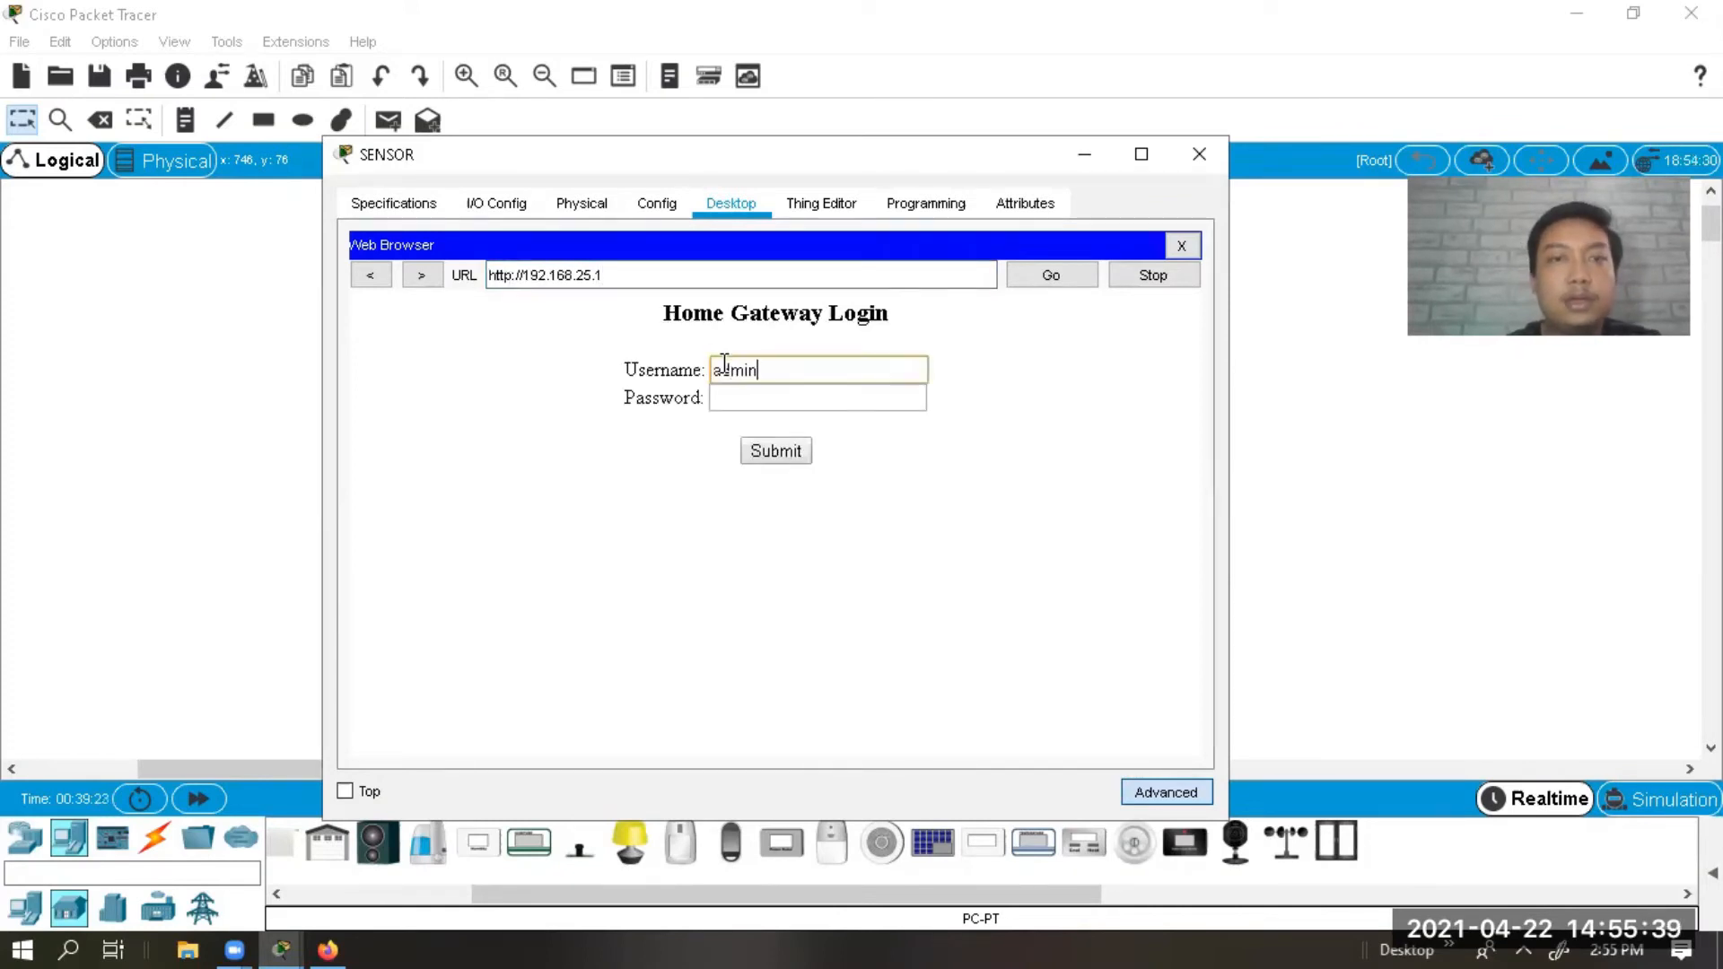
click(724, 399)
text(admin)
click(762, 449)
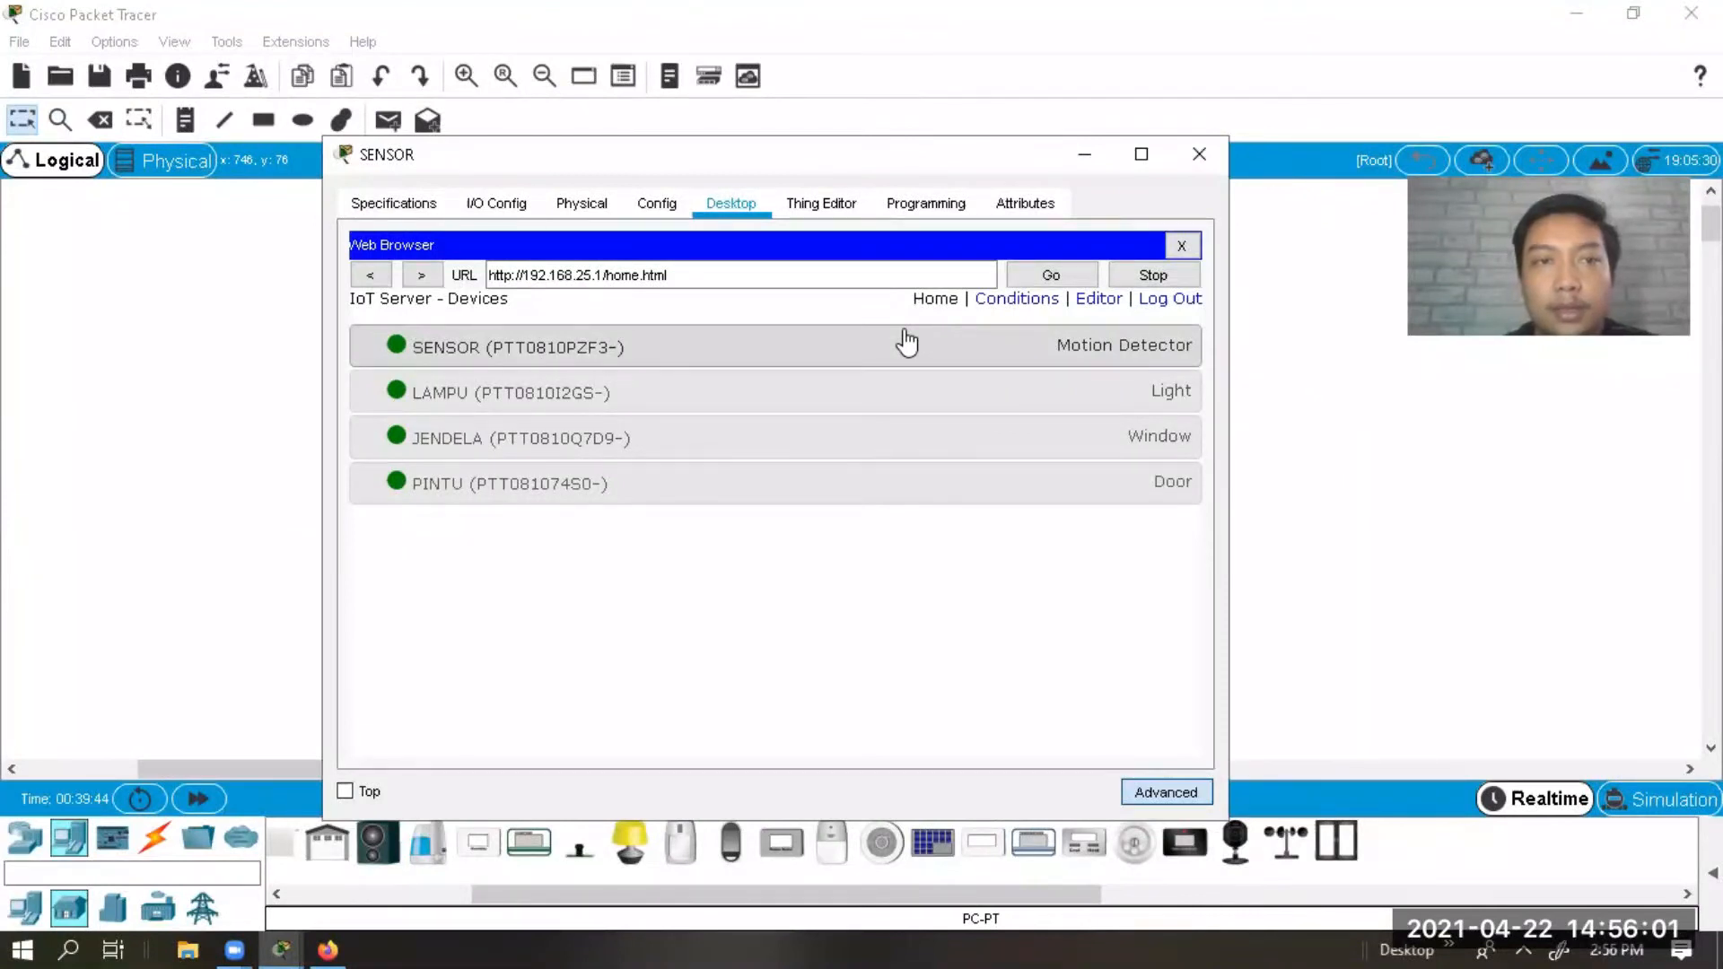
click(1187, 151)
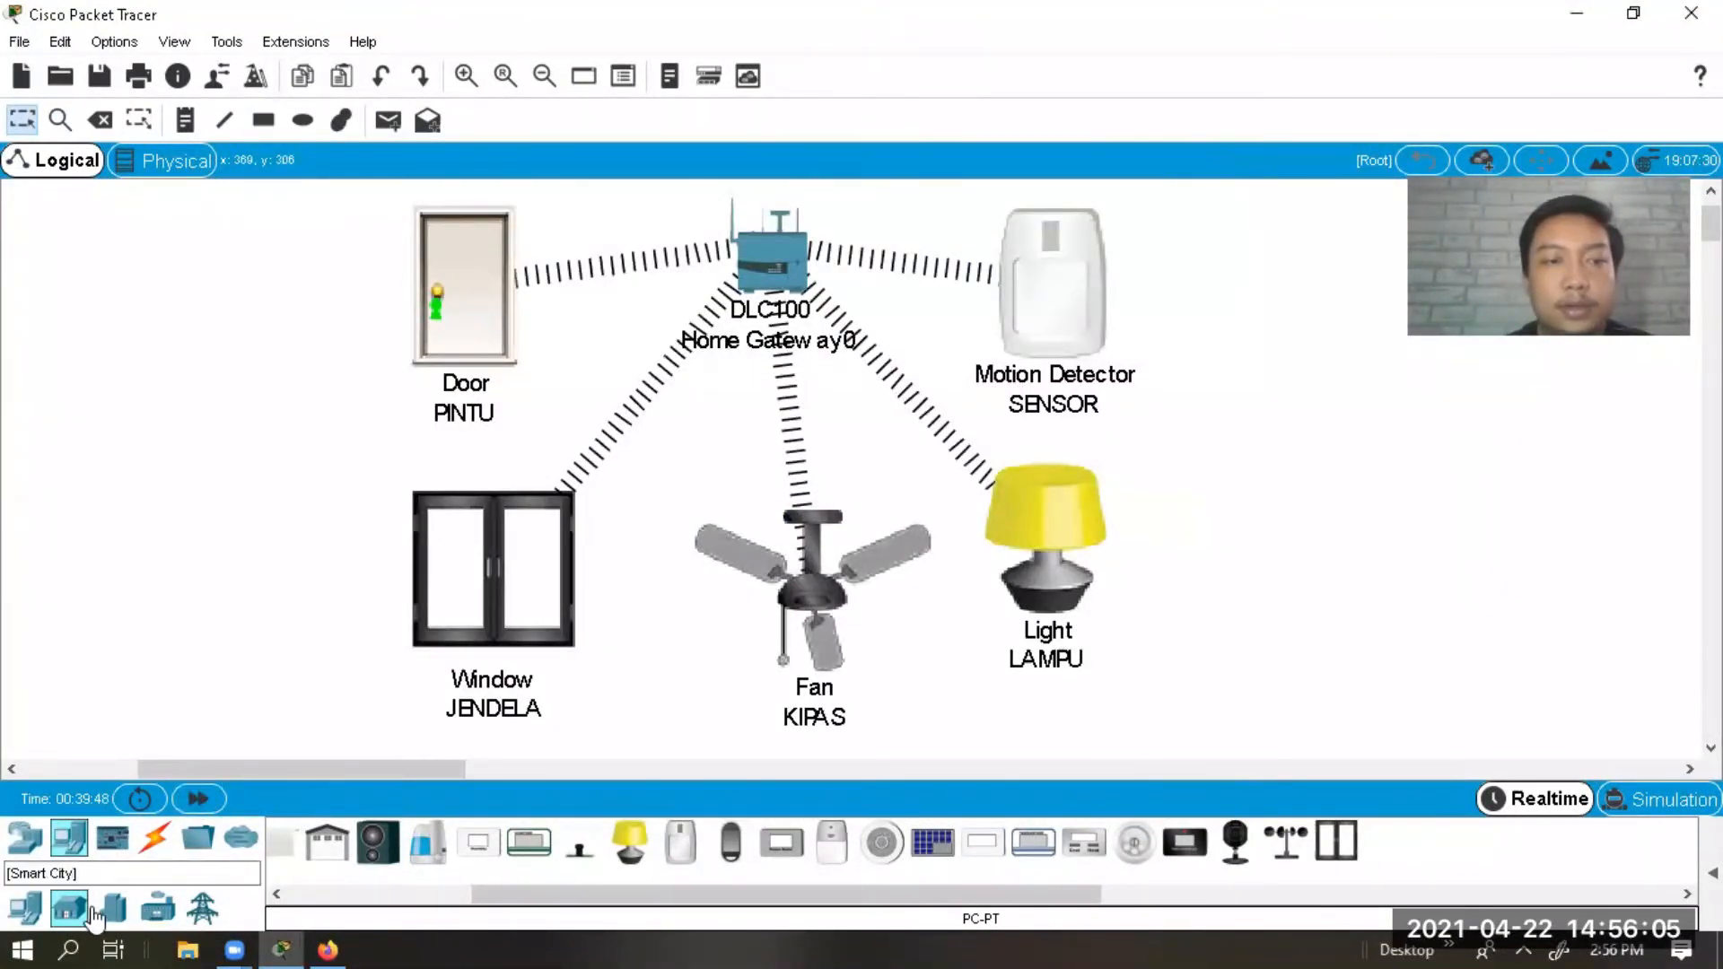
Place a smartphone on the canvas left of the door and open its window.
click(41, 910)
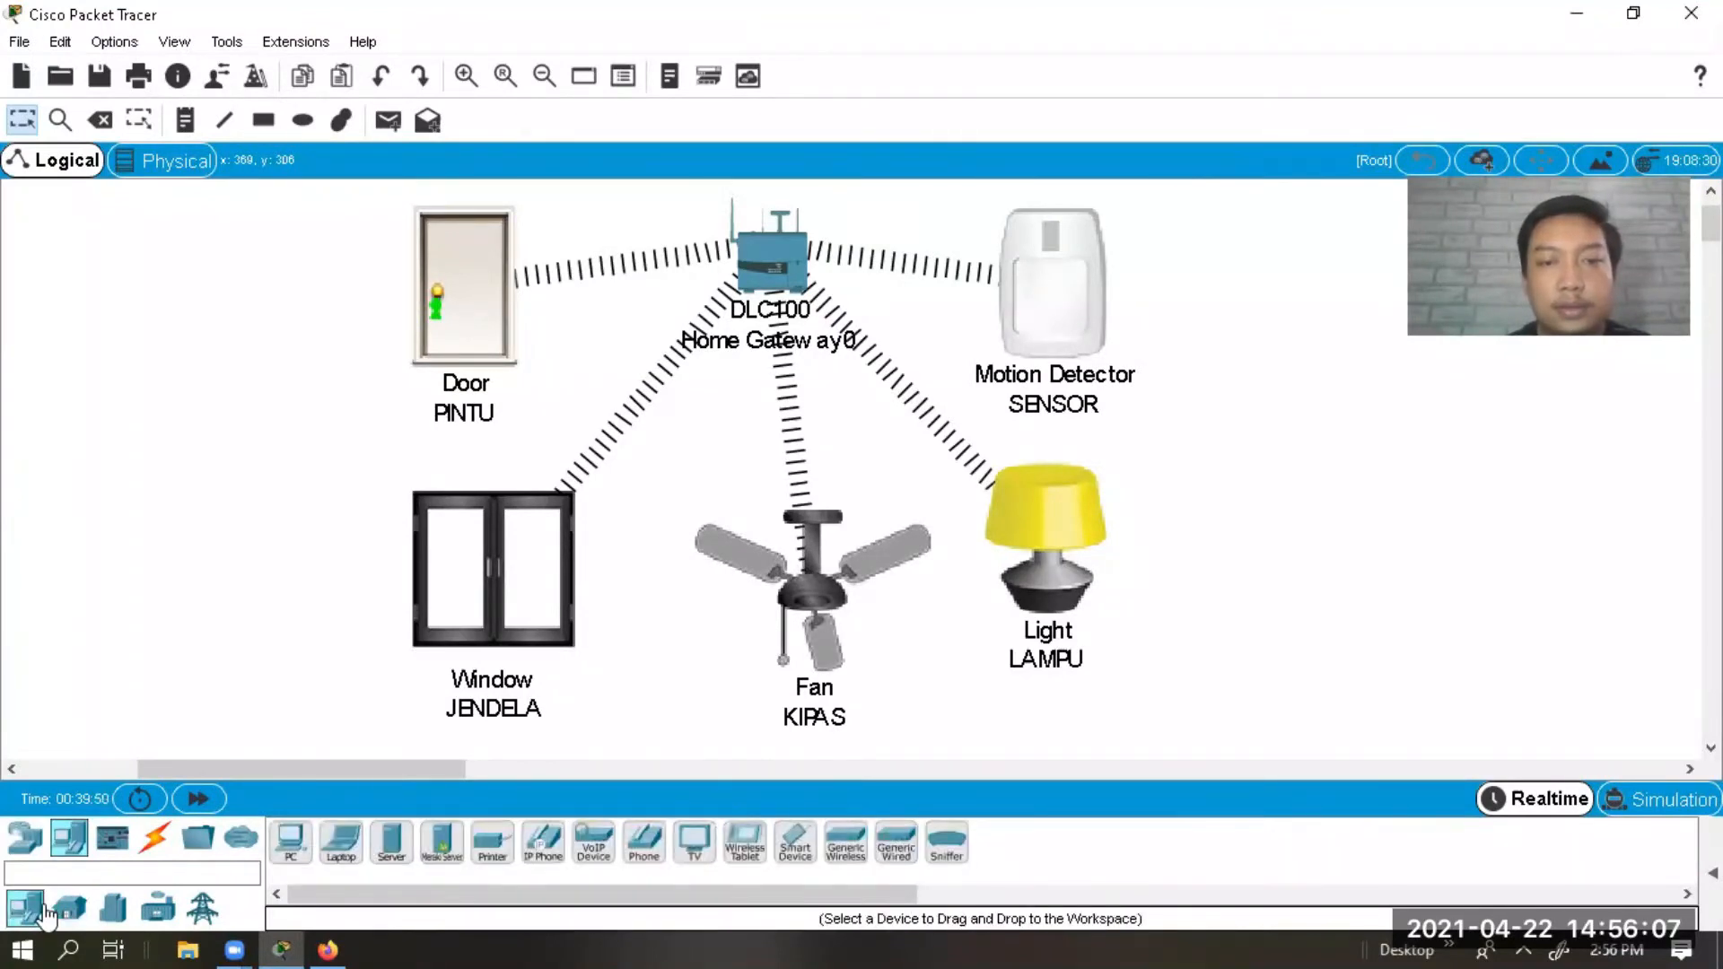
drag(795, 845, 239, 285)
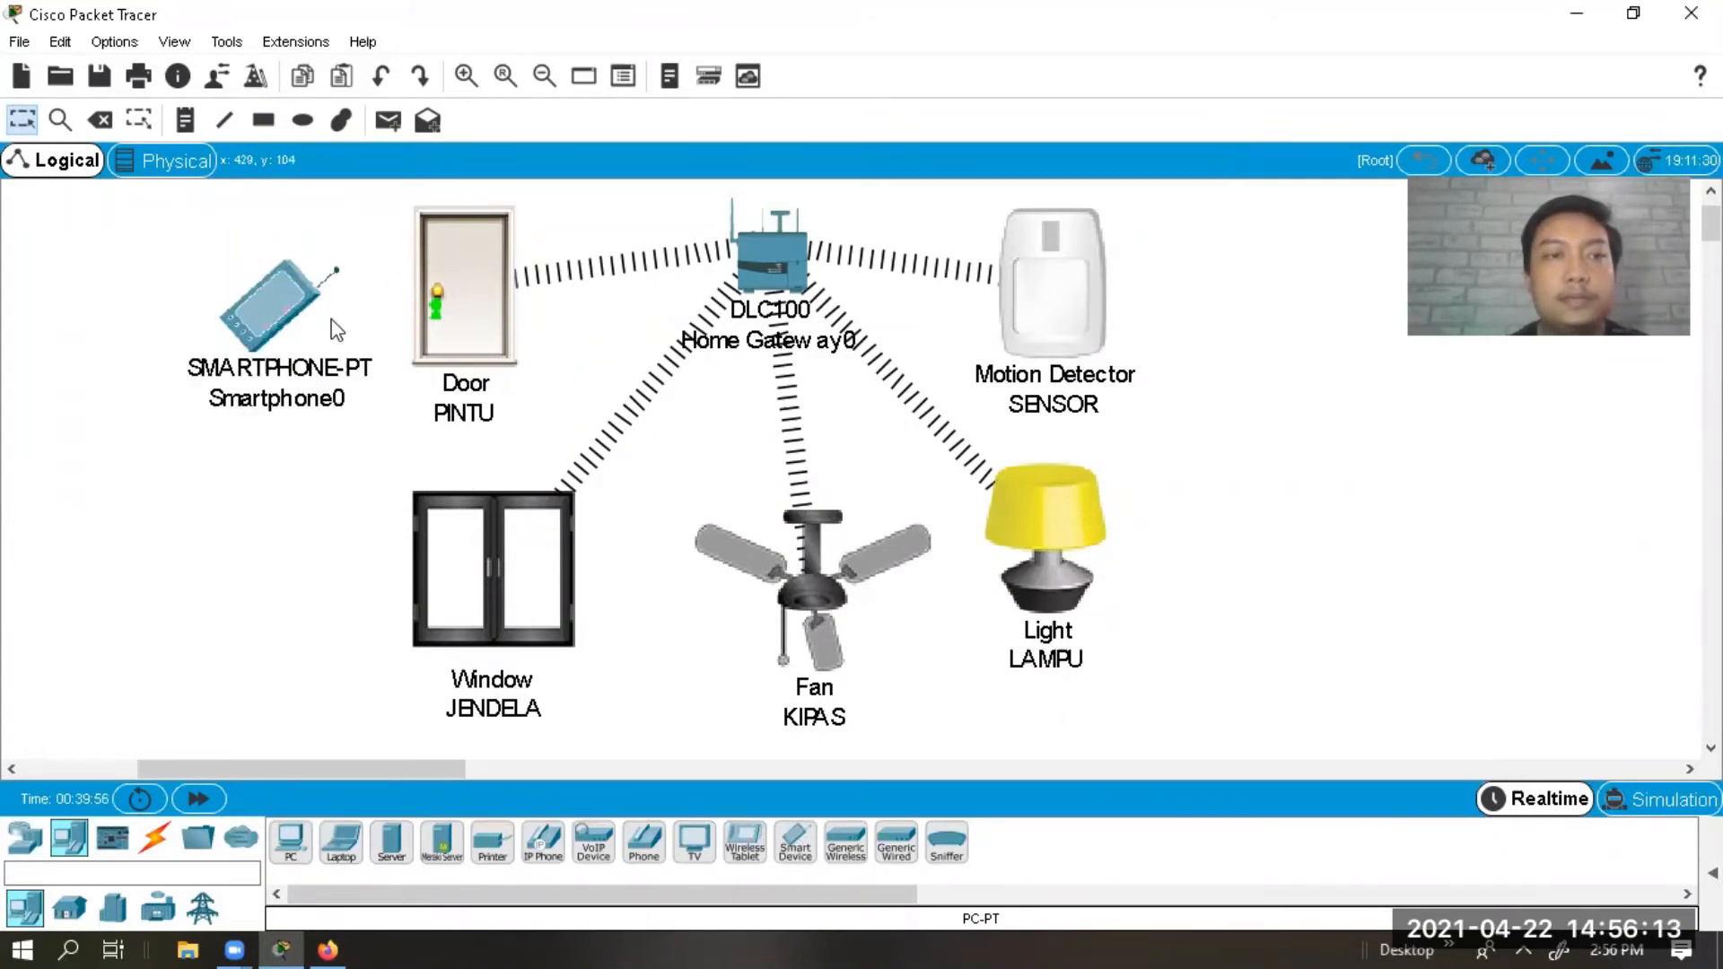
click(302, 319)
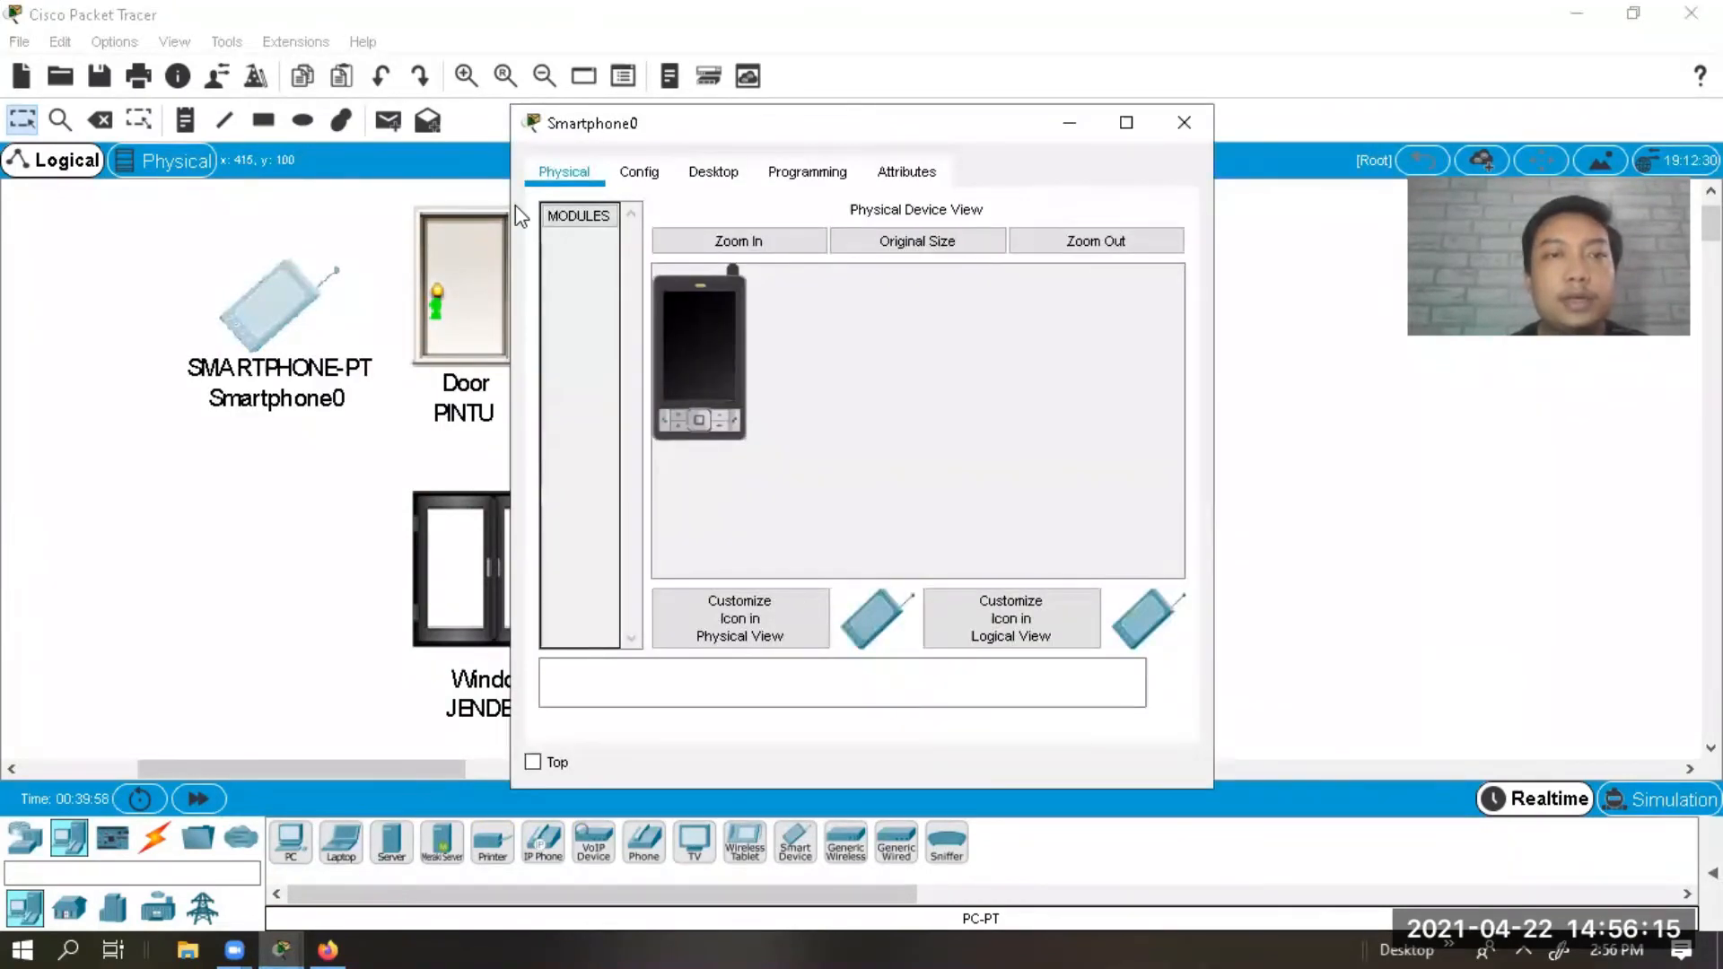
click(680, 171)
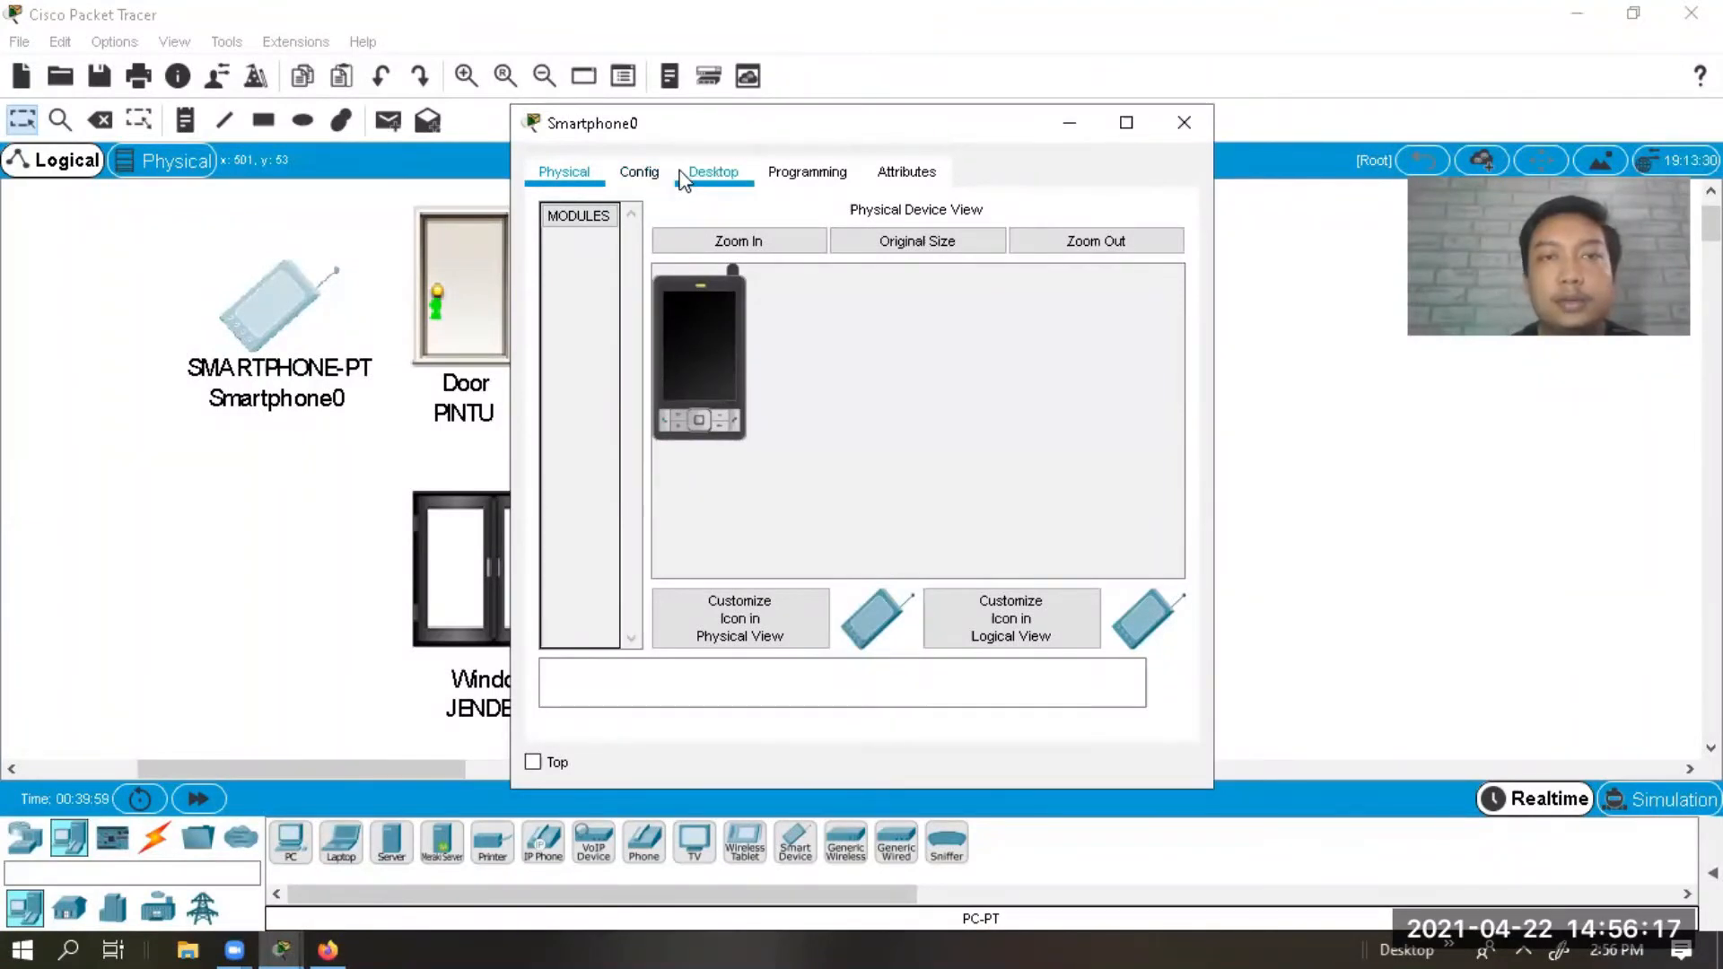
Set Smartphone0's Wireless0 SSID to HomeGateway with WPA2-PSK and the network pass phrase.
click(639, 170)
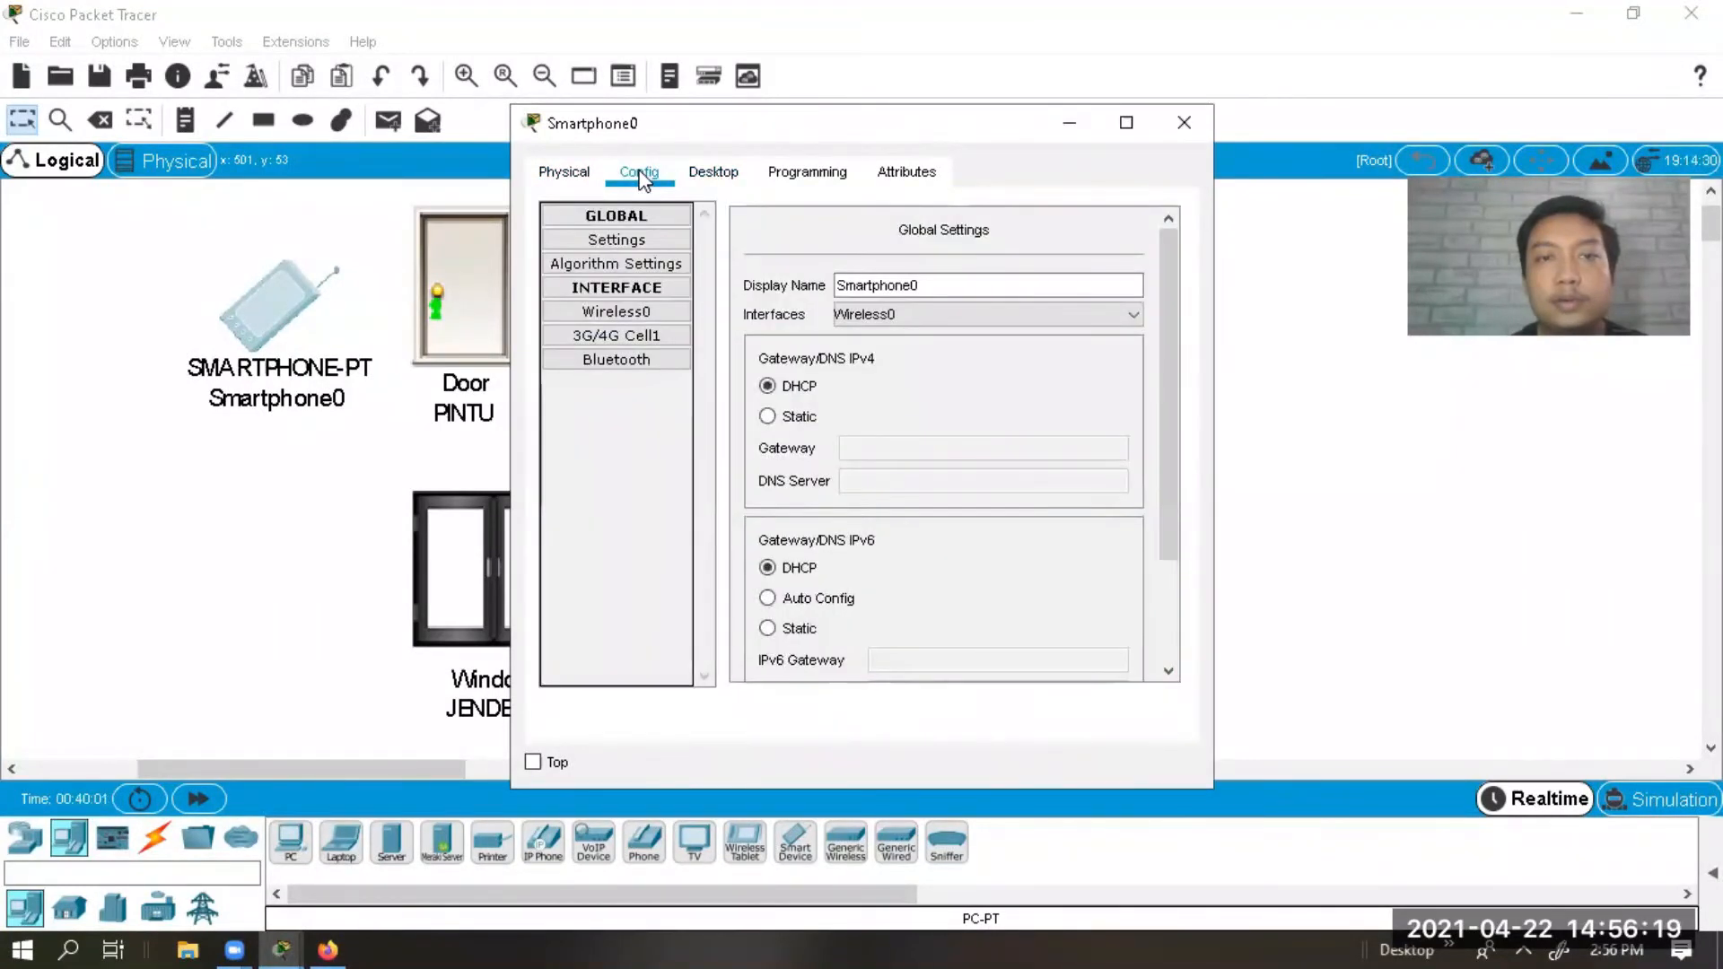
click(618, 309)
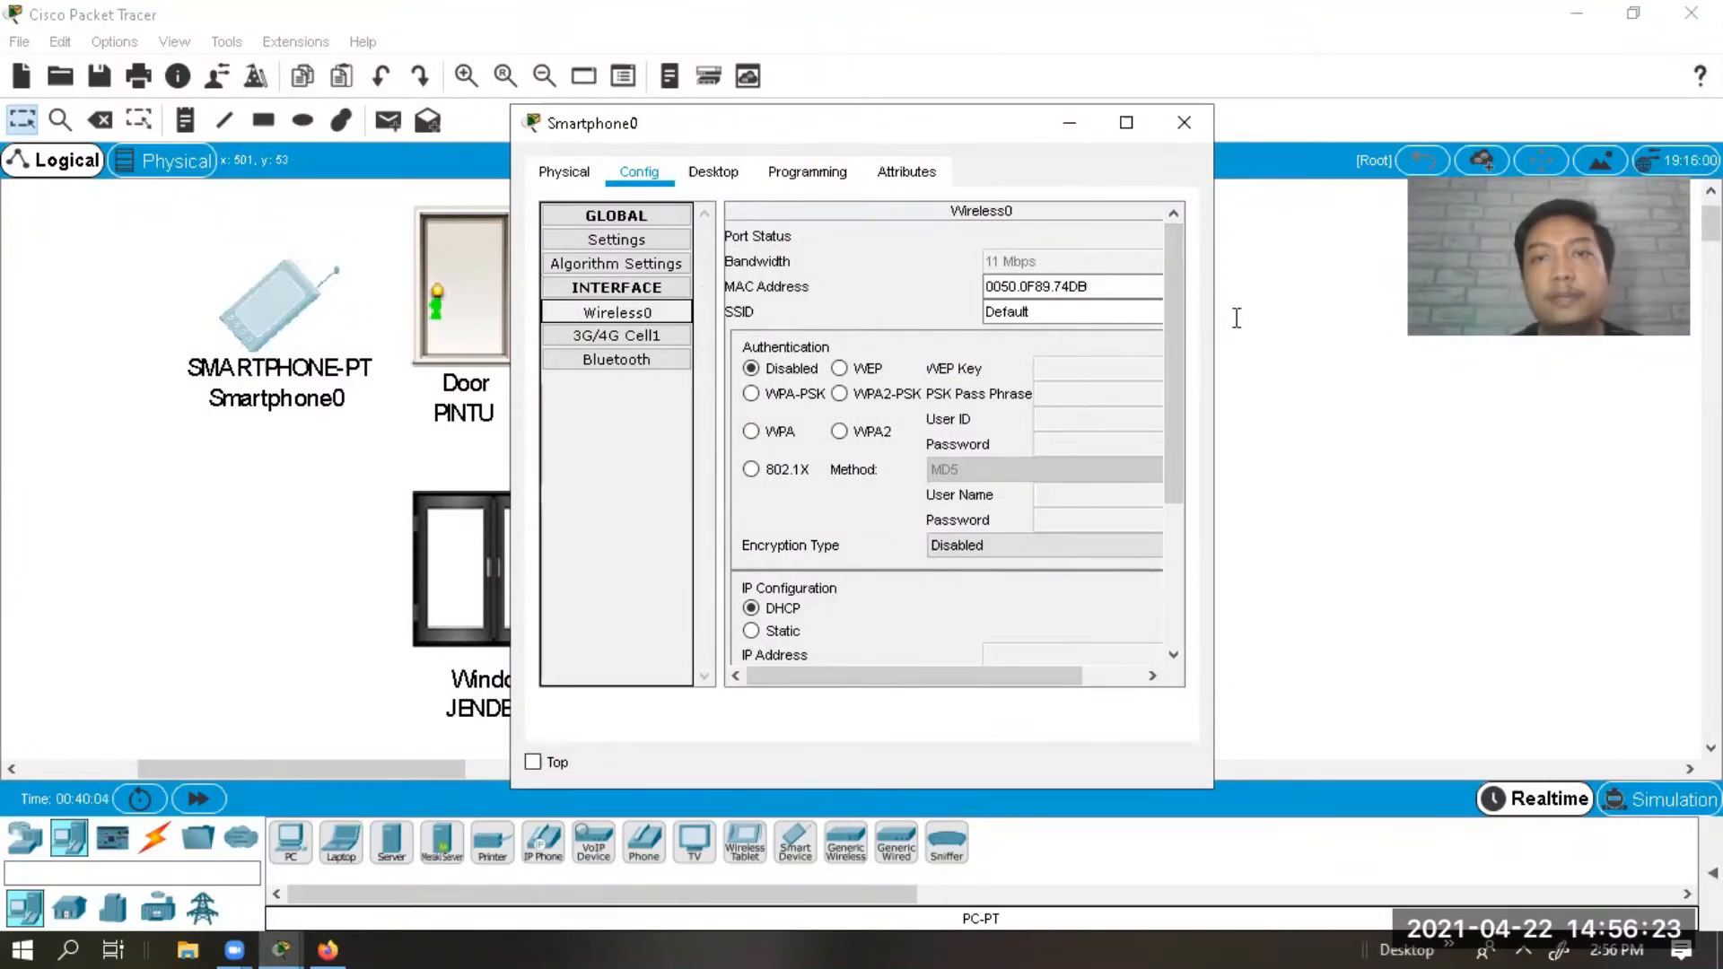
double_click(1016, 323)
text(Ho)
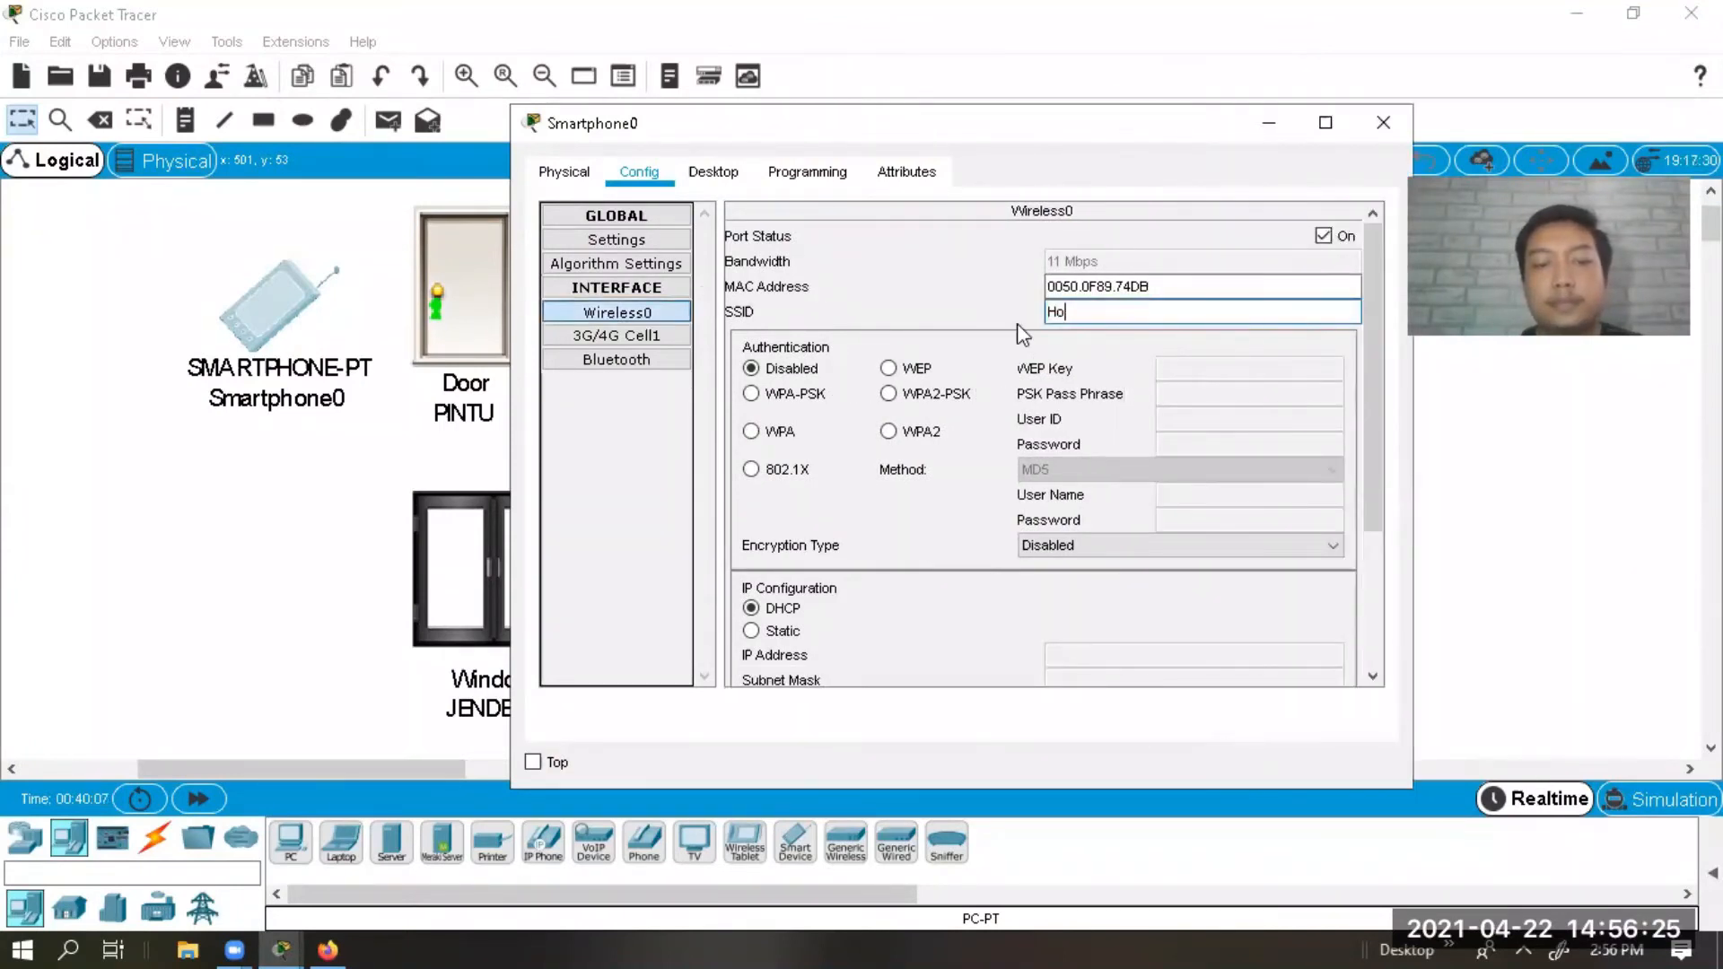
text(meGateway)
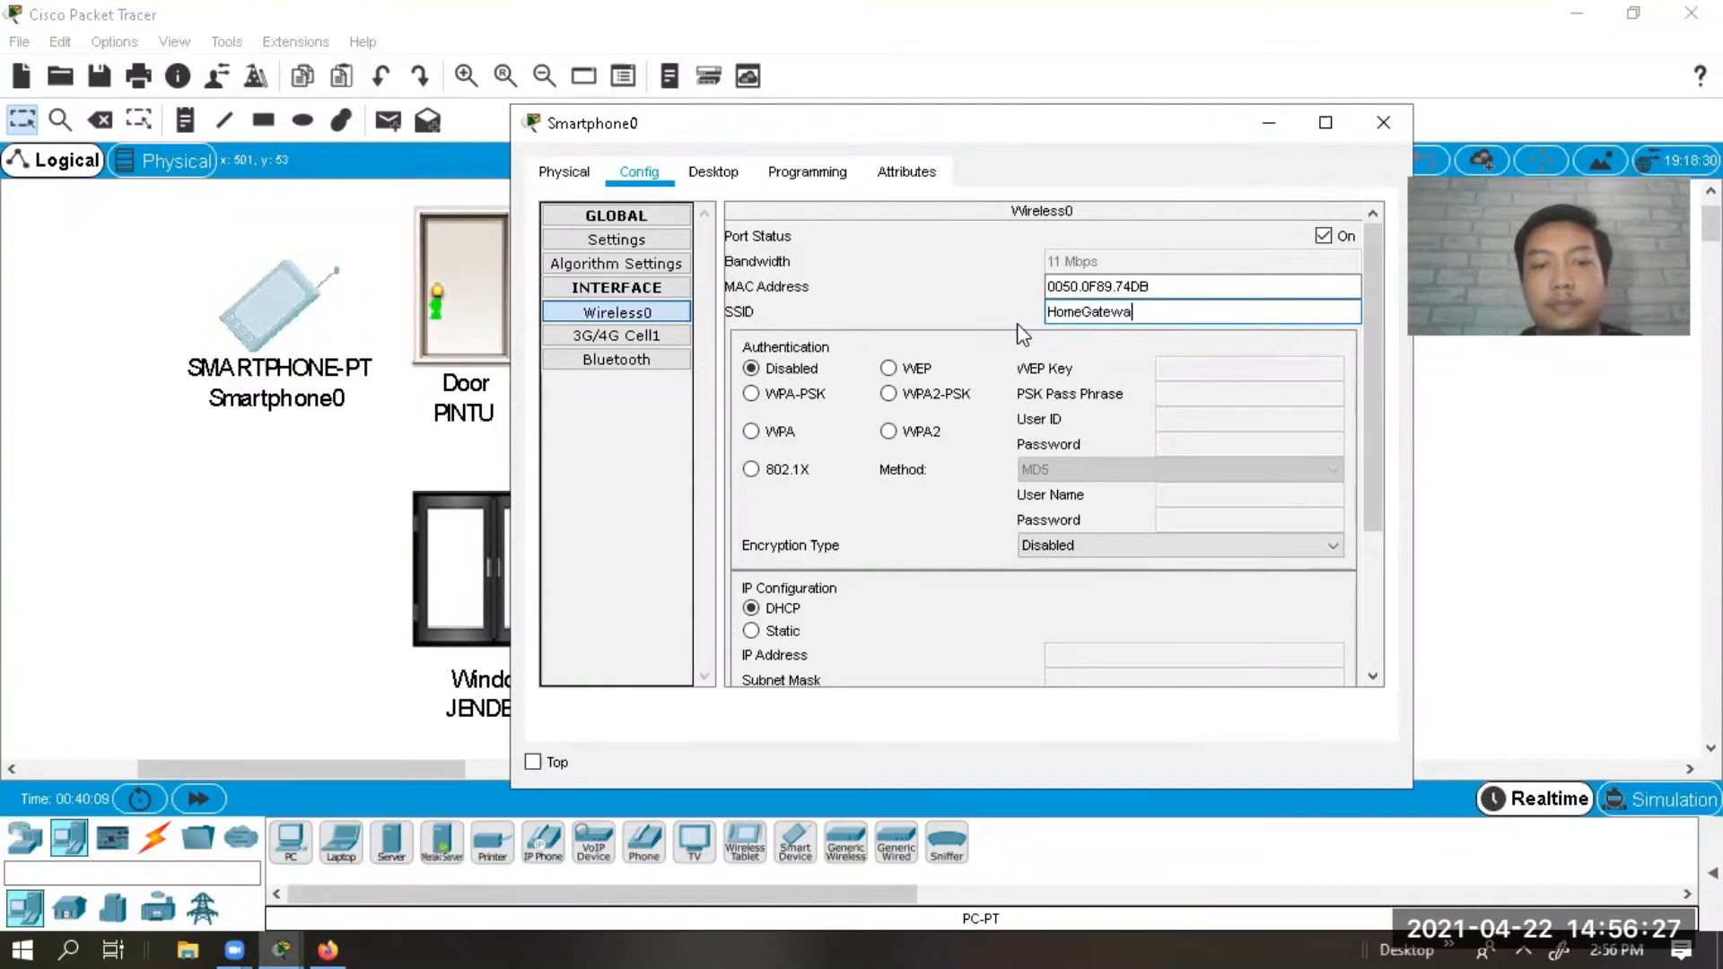
click(887, 394)
click(1228, 388)
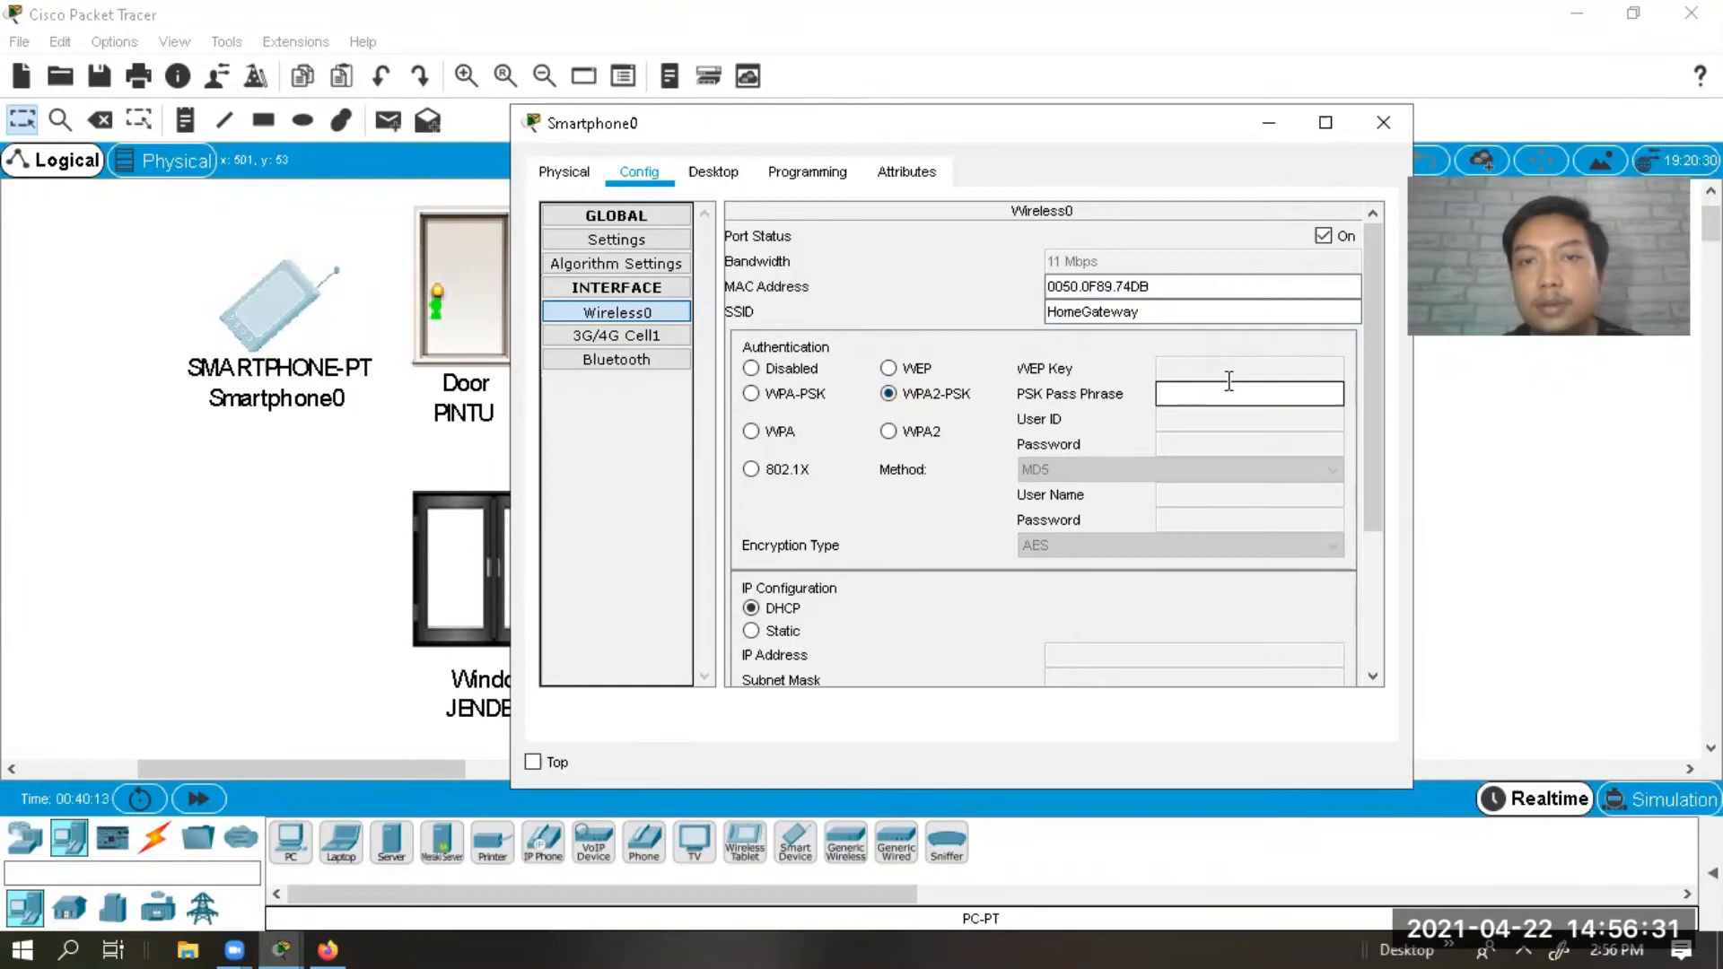
text(1234)
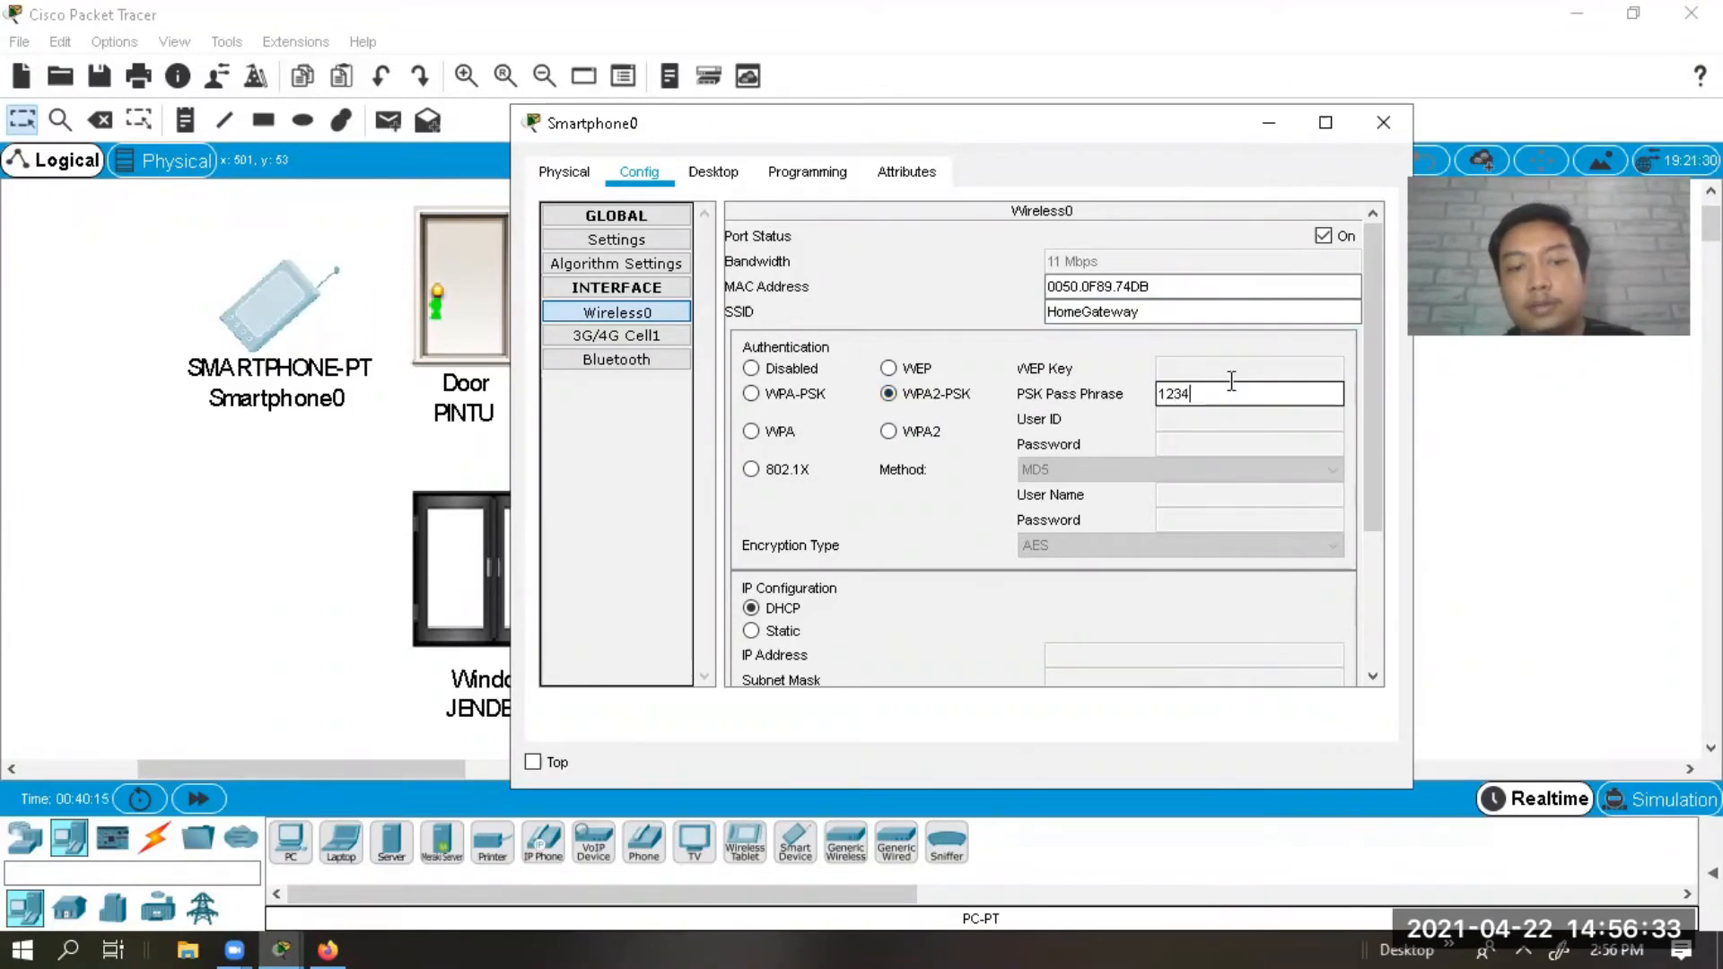
text(5678)
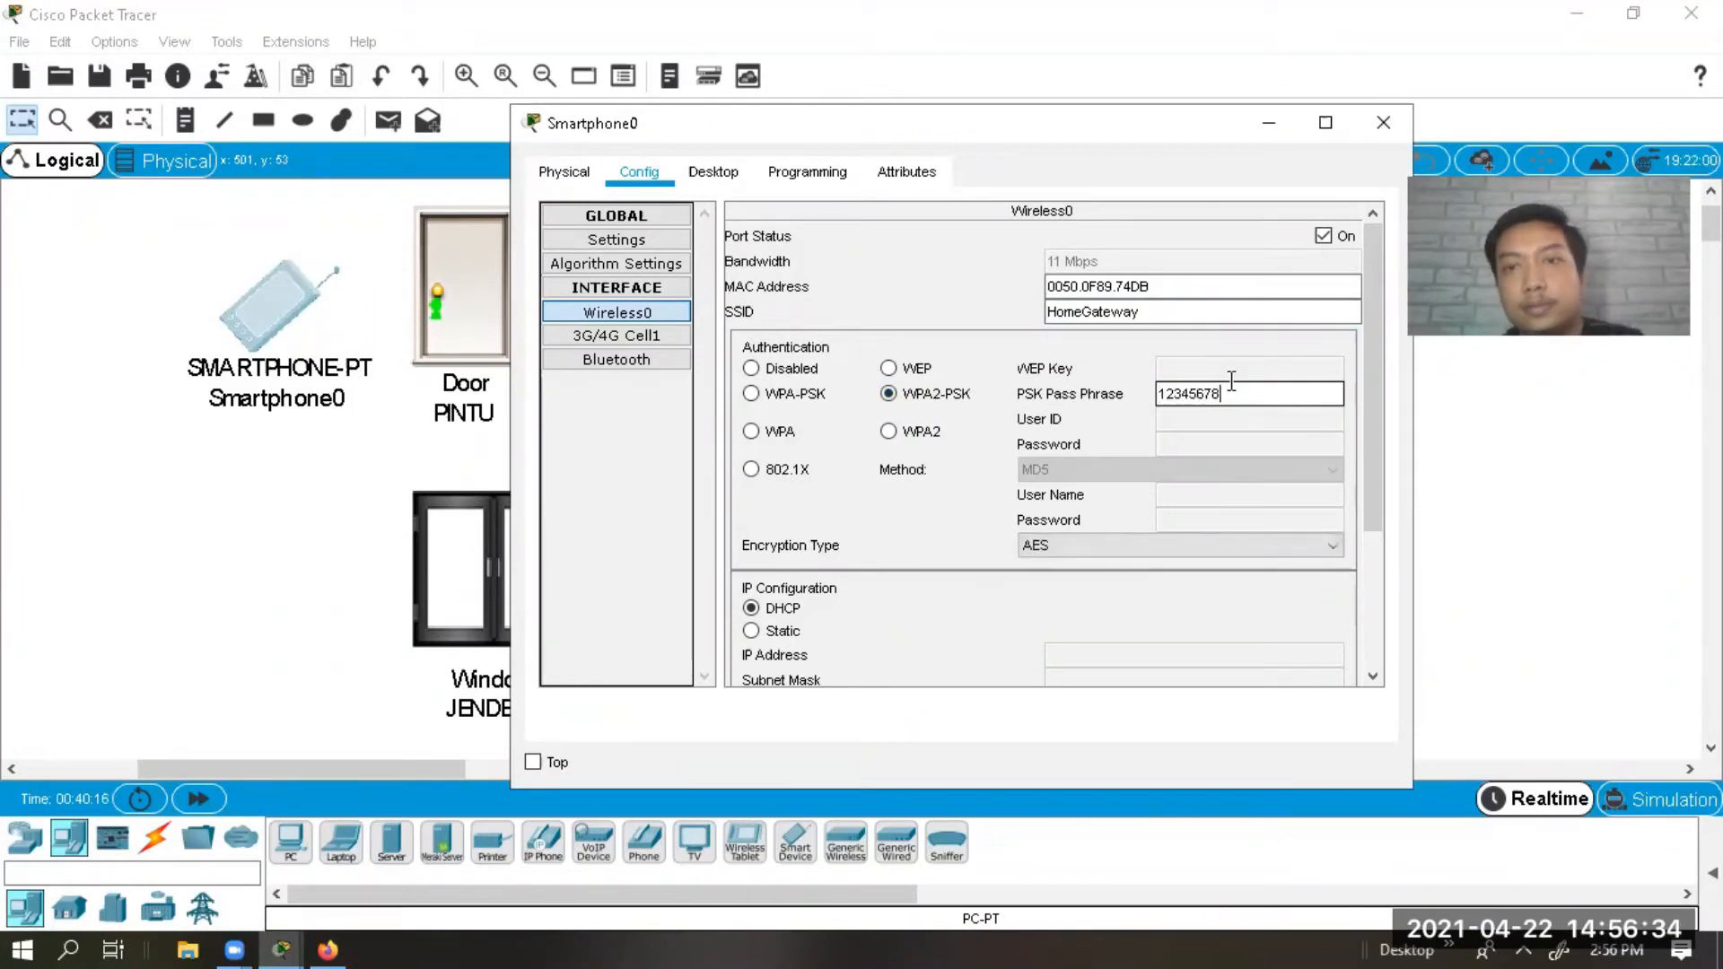
click(1386, 124)
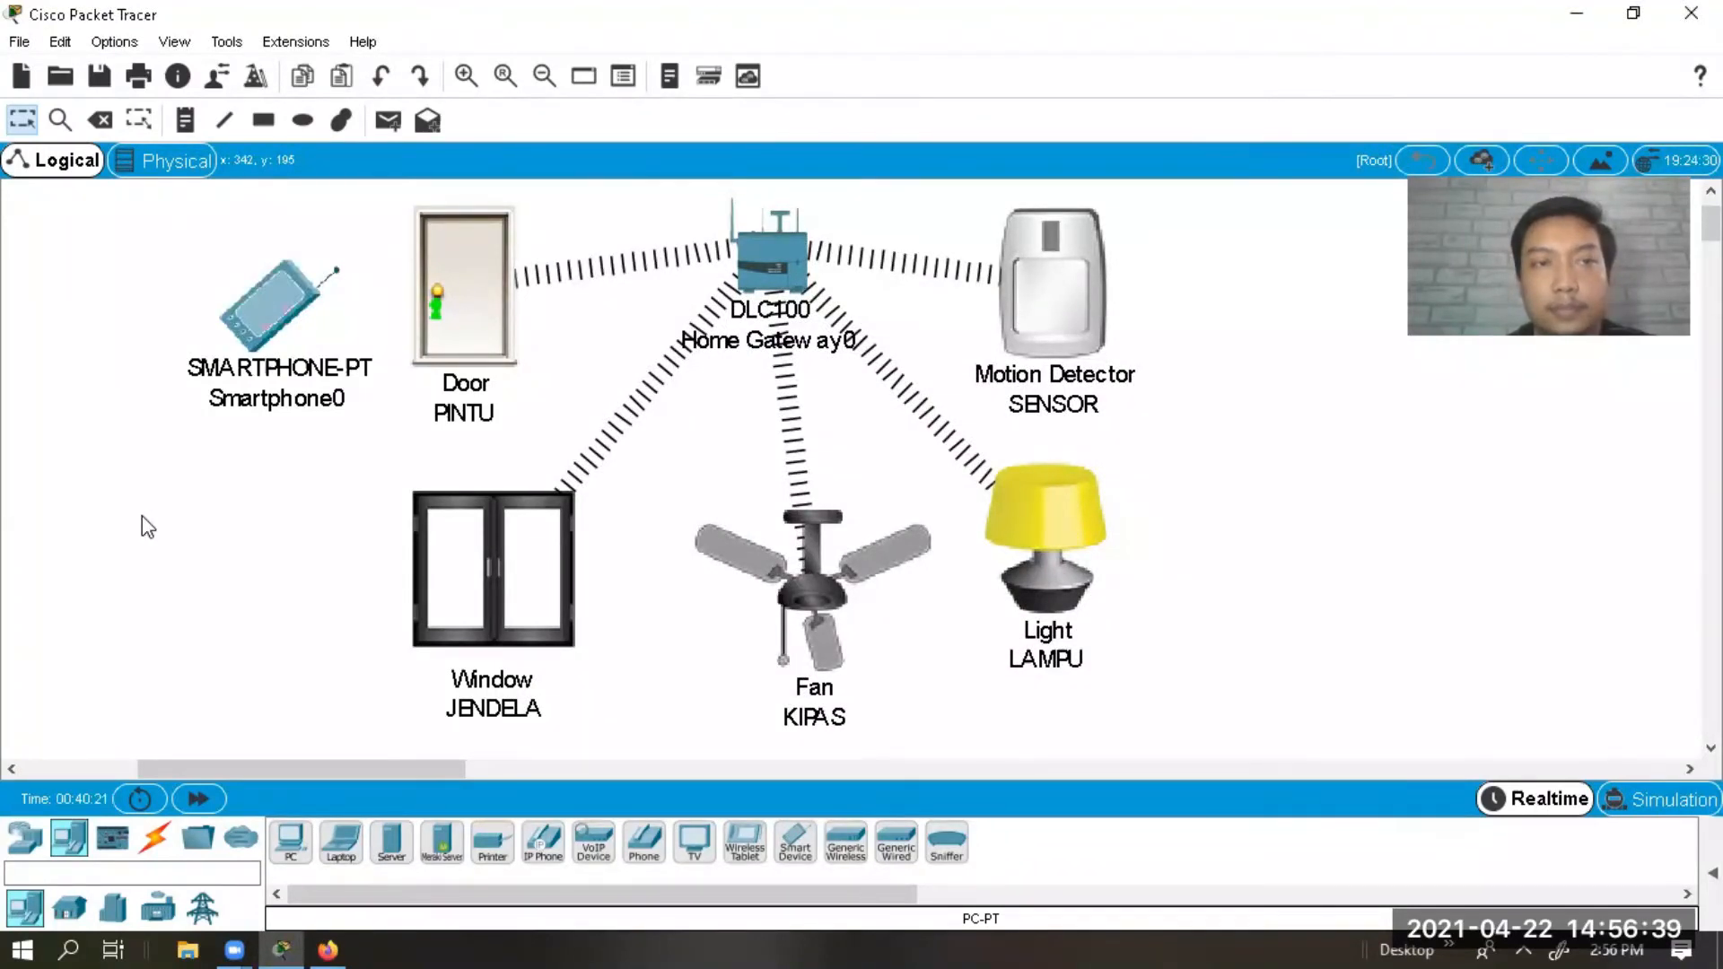
Move Smartphone0 to the lower left of the topology and bring up its Desktop apps.
drag(256, 332, 181, 460)
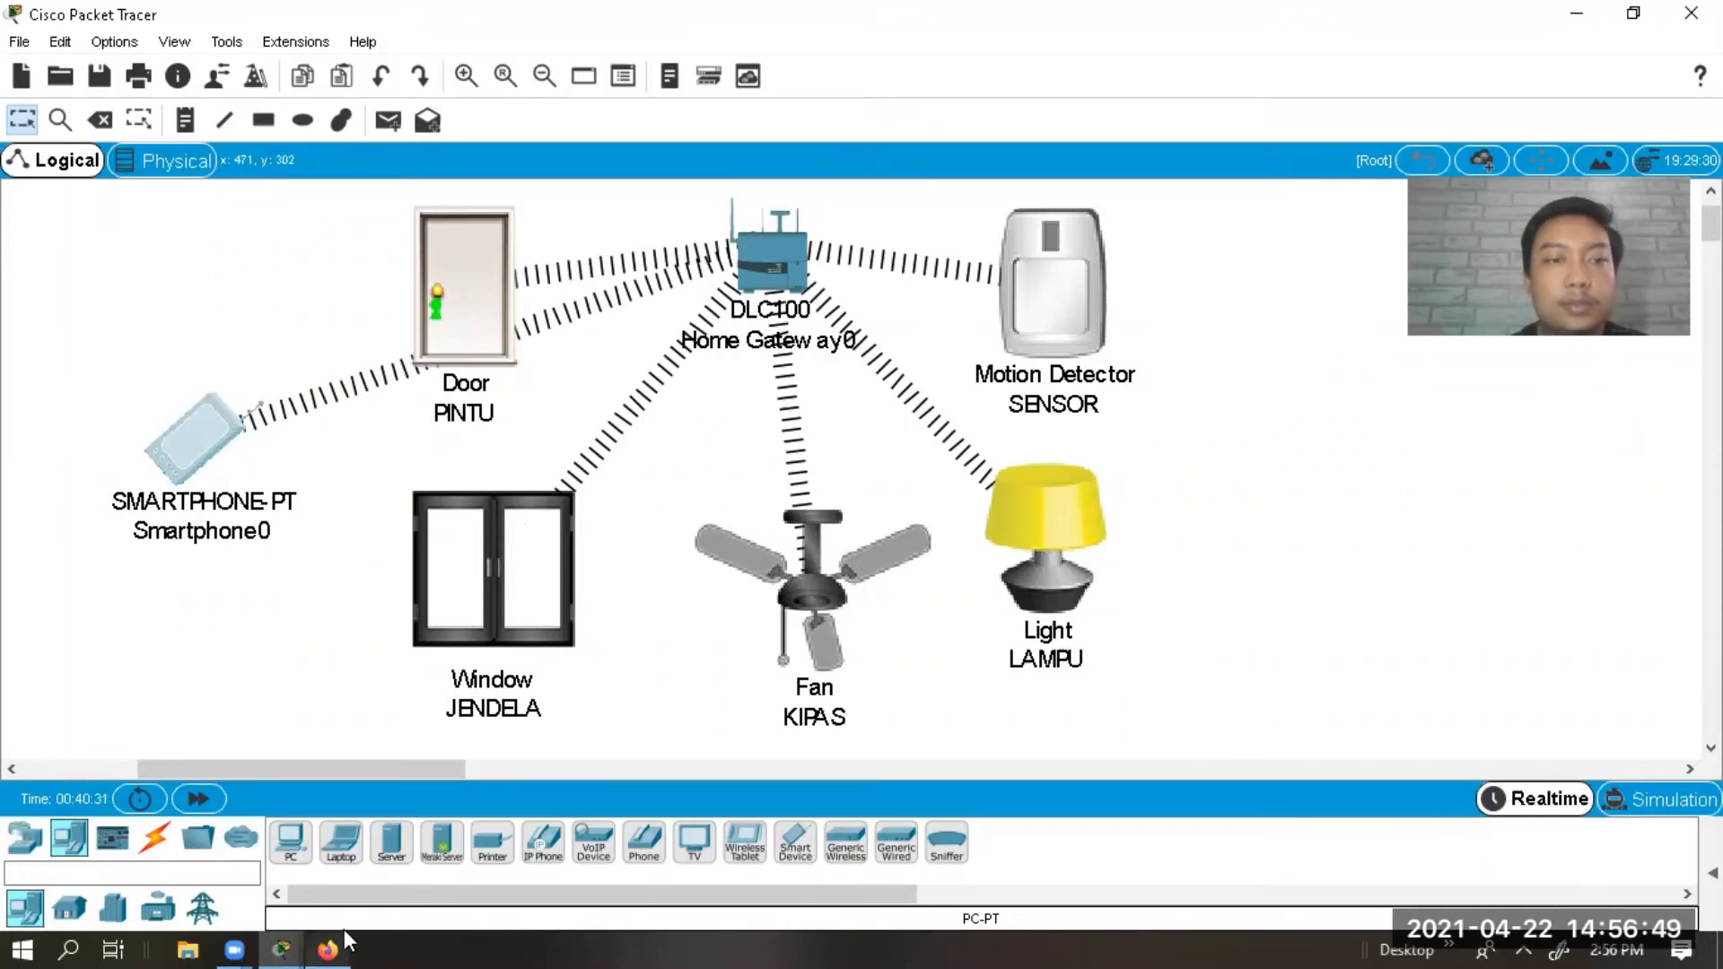
click(280, 933)
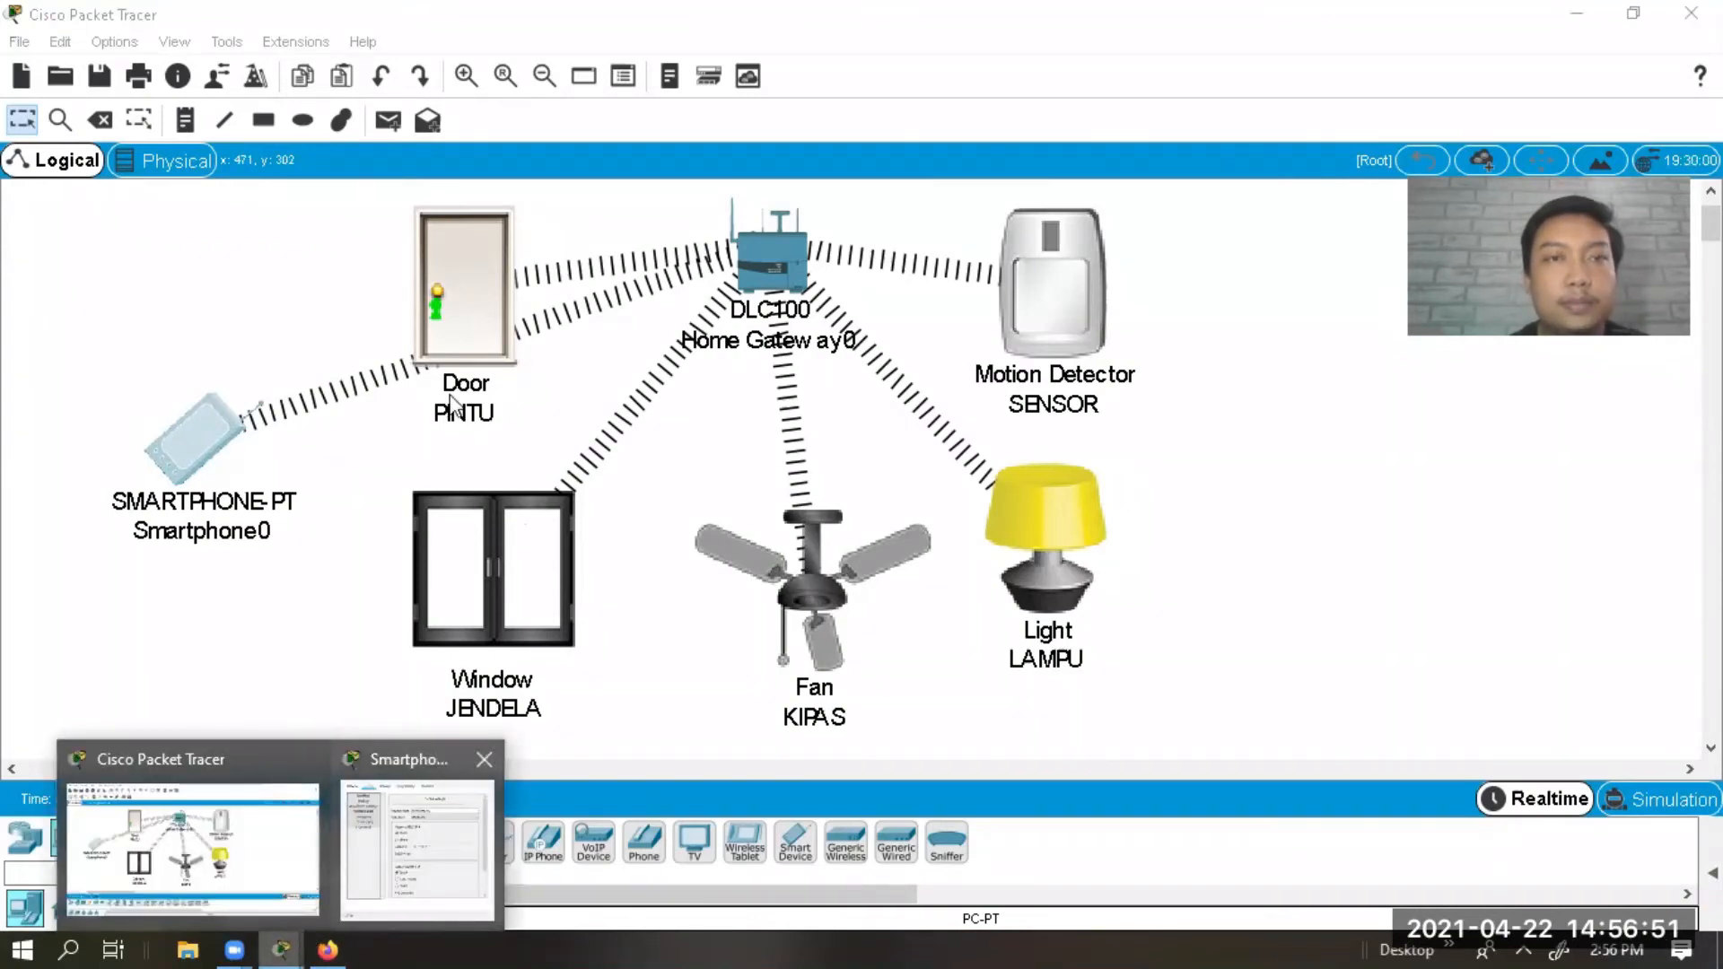
click(381, 860)
click(749, 183)
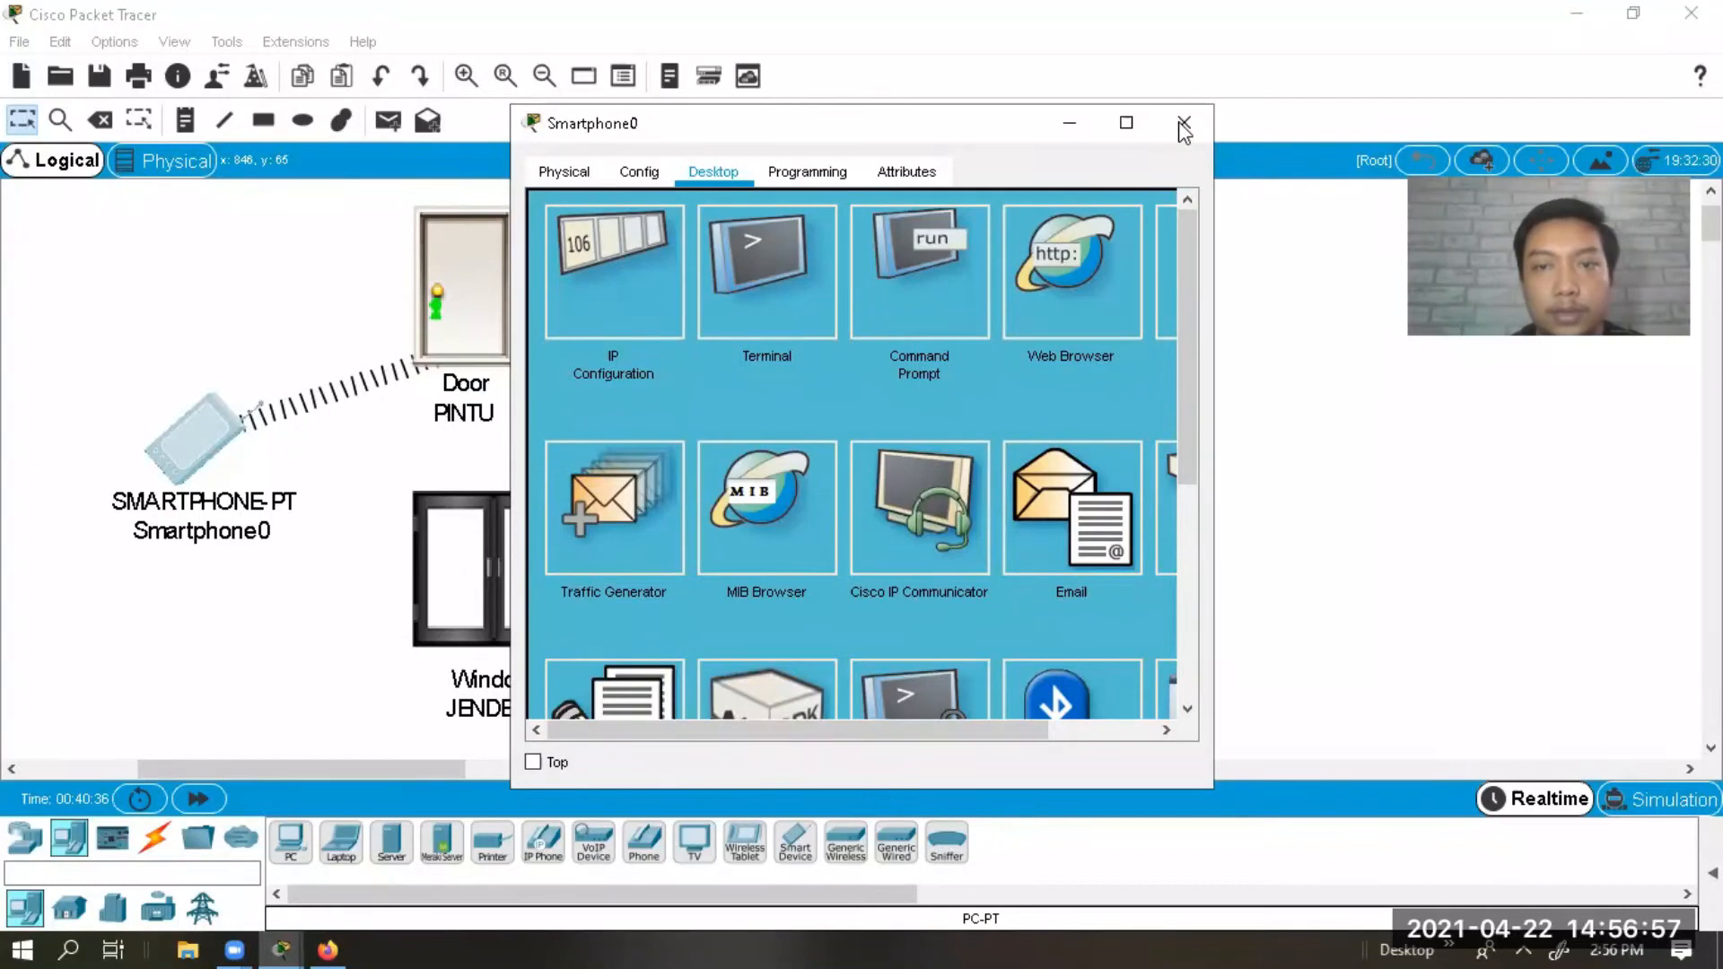
Enlarge Smartphone0's window, log in to IoT Monitor, and open the empty Conditions list.
drag(952, 124, 536, 72)
drag(798, 265, 1113, 266)
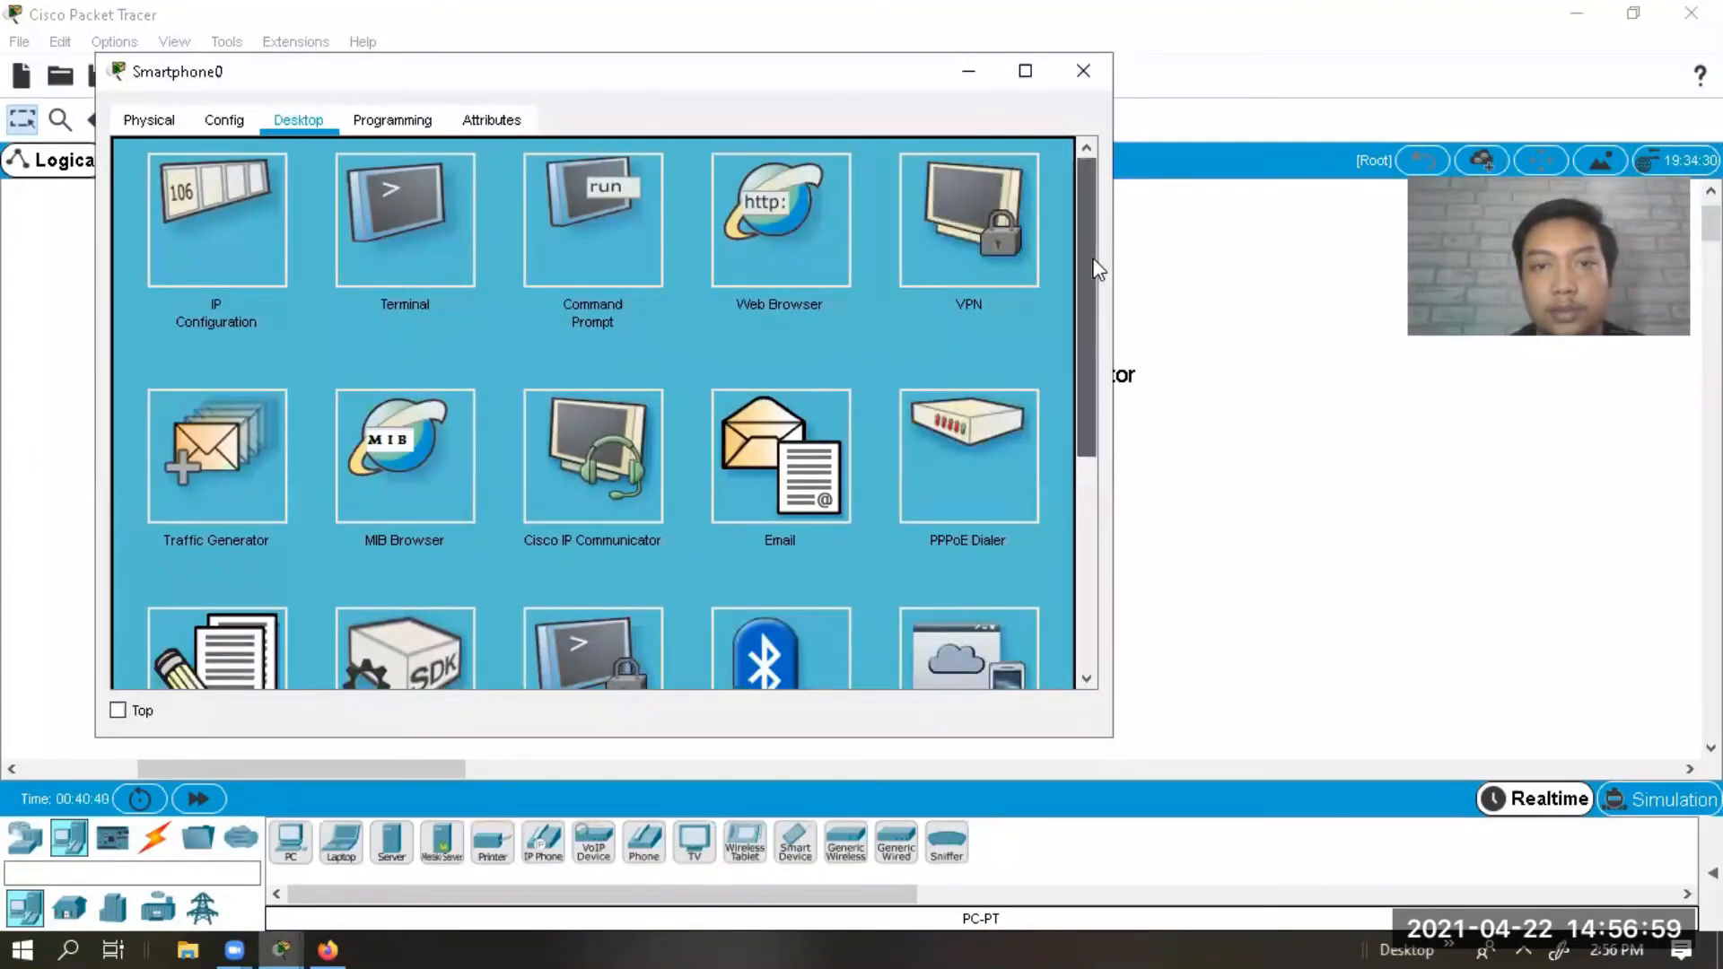
scroll(1010, 285, down, 3)
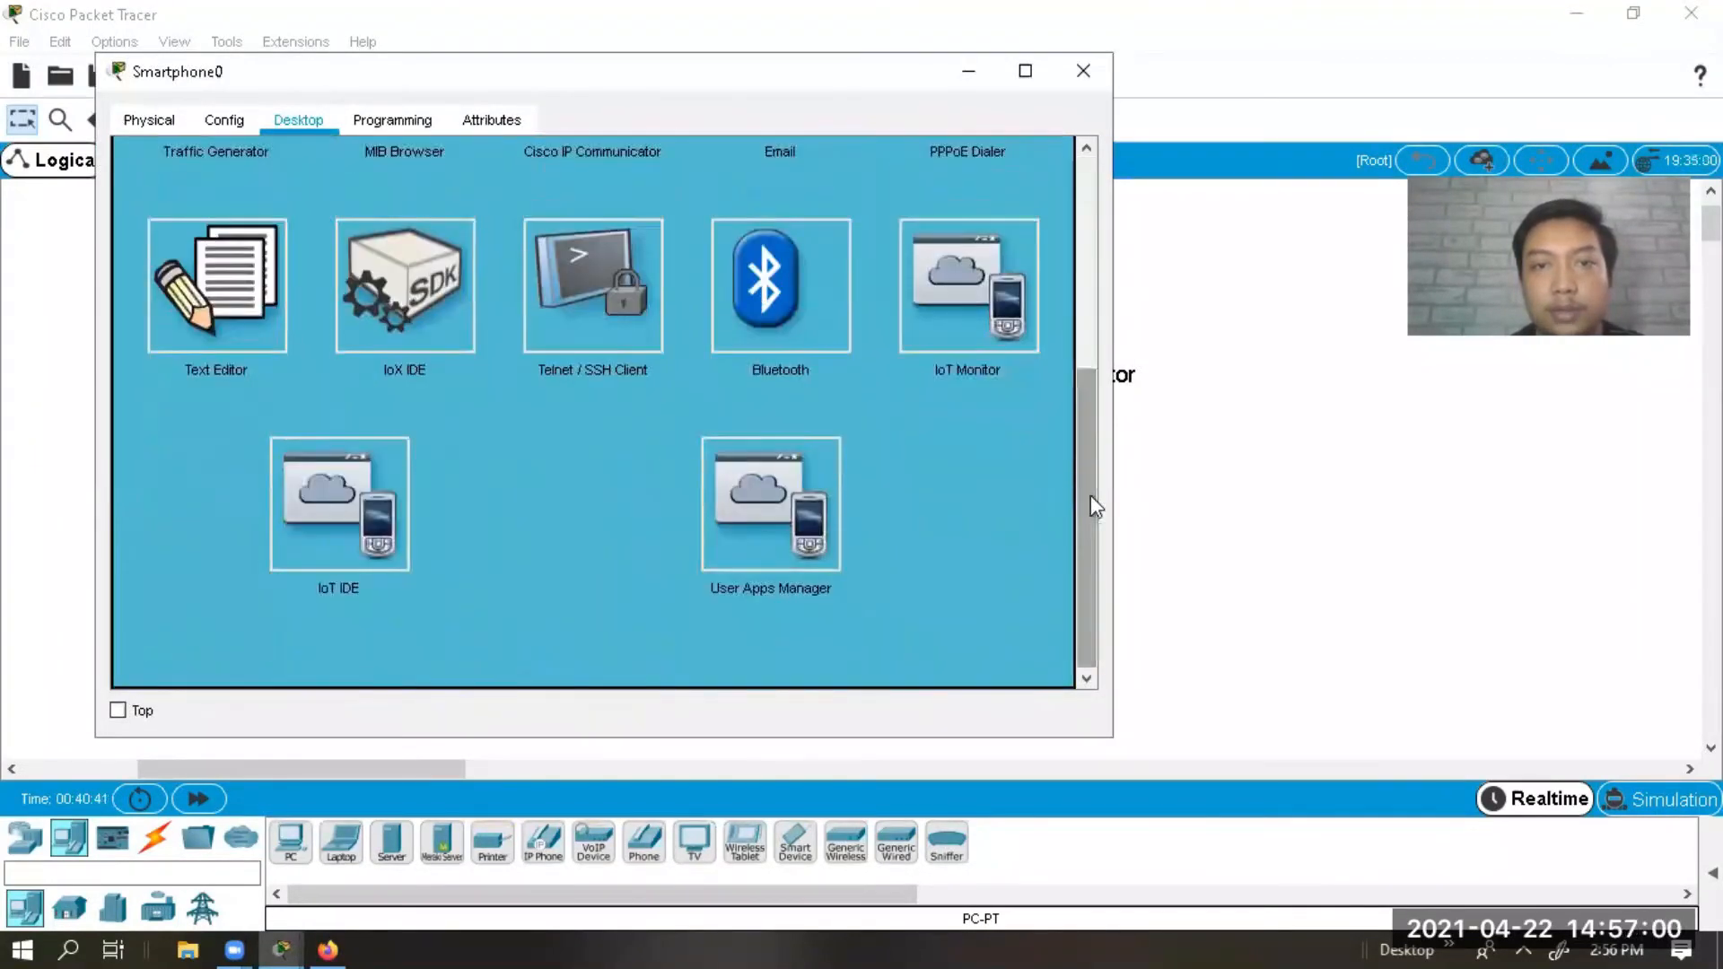
click(1010, 285)
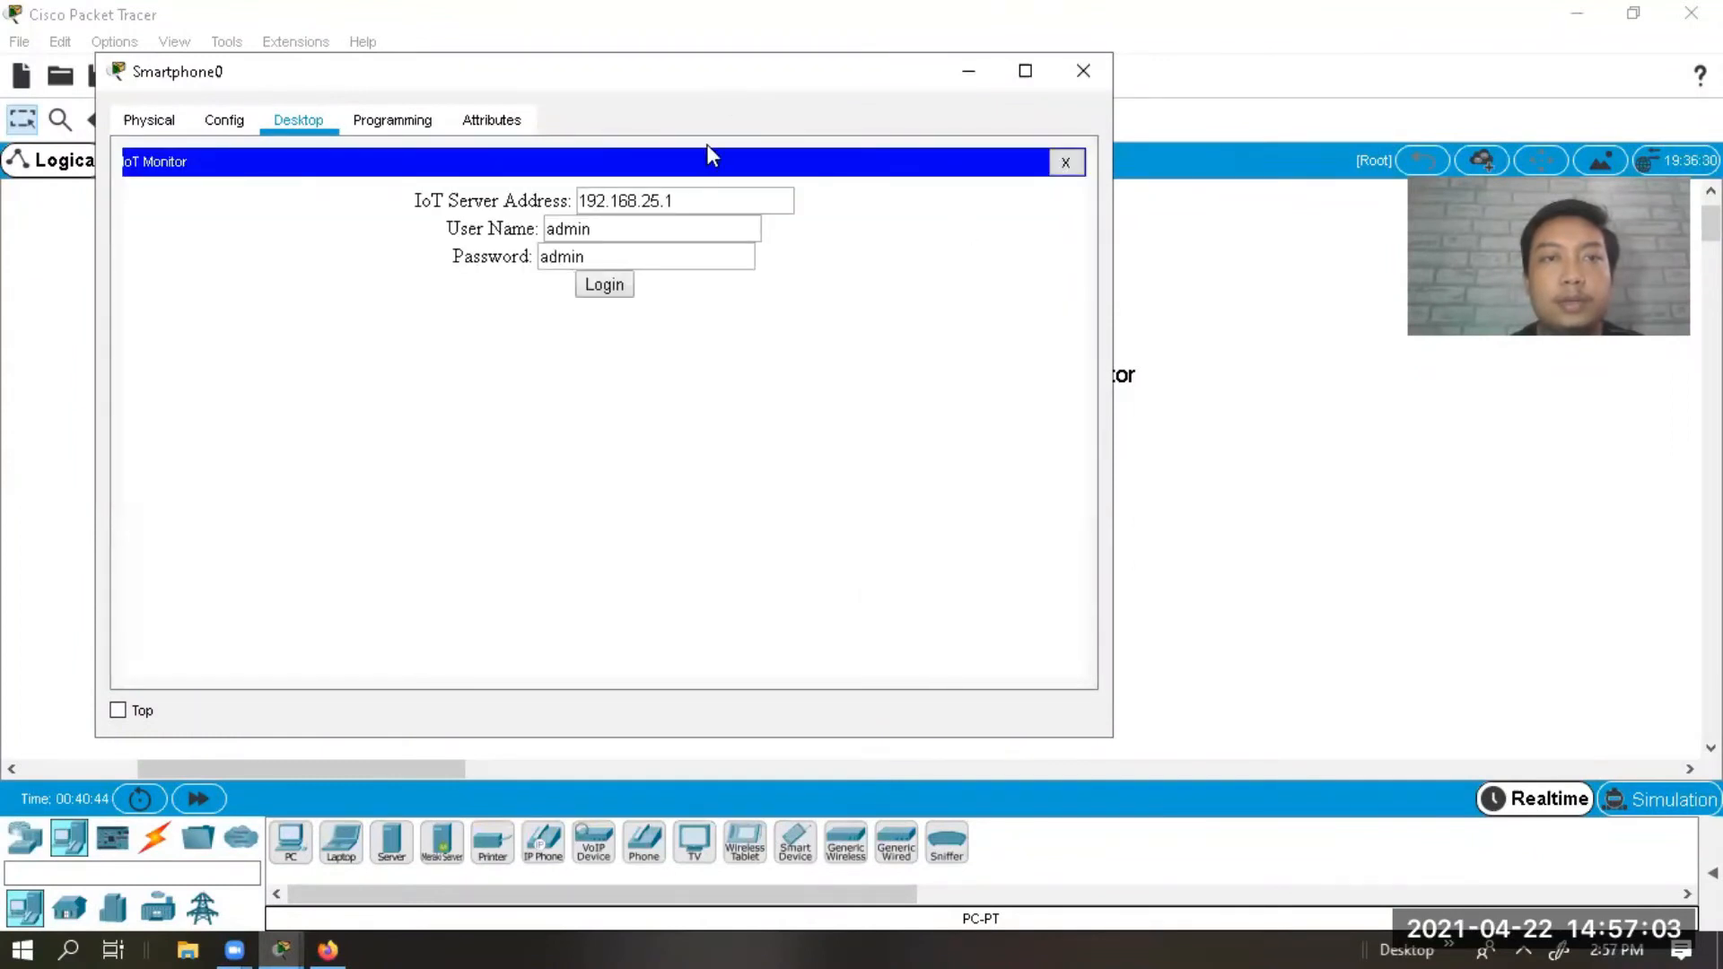
click(617, 293)
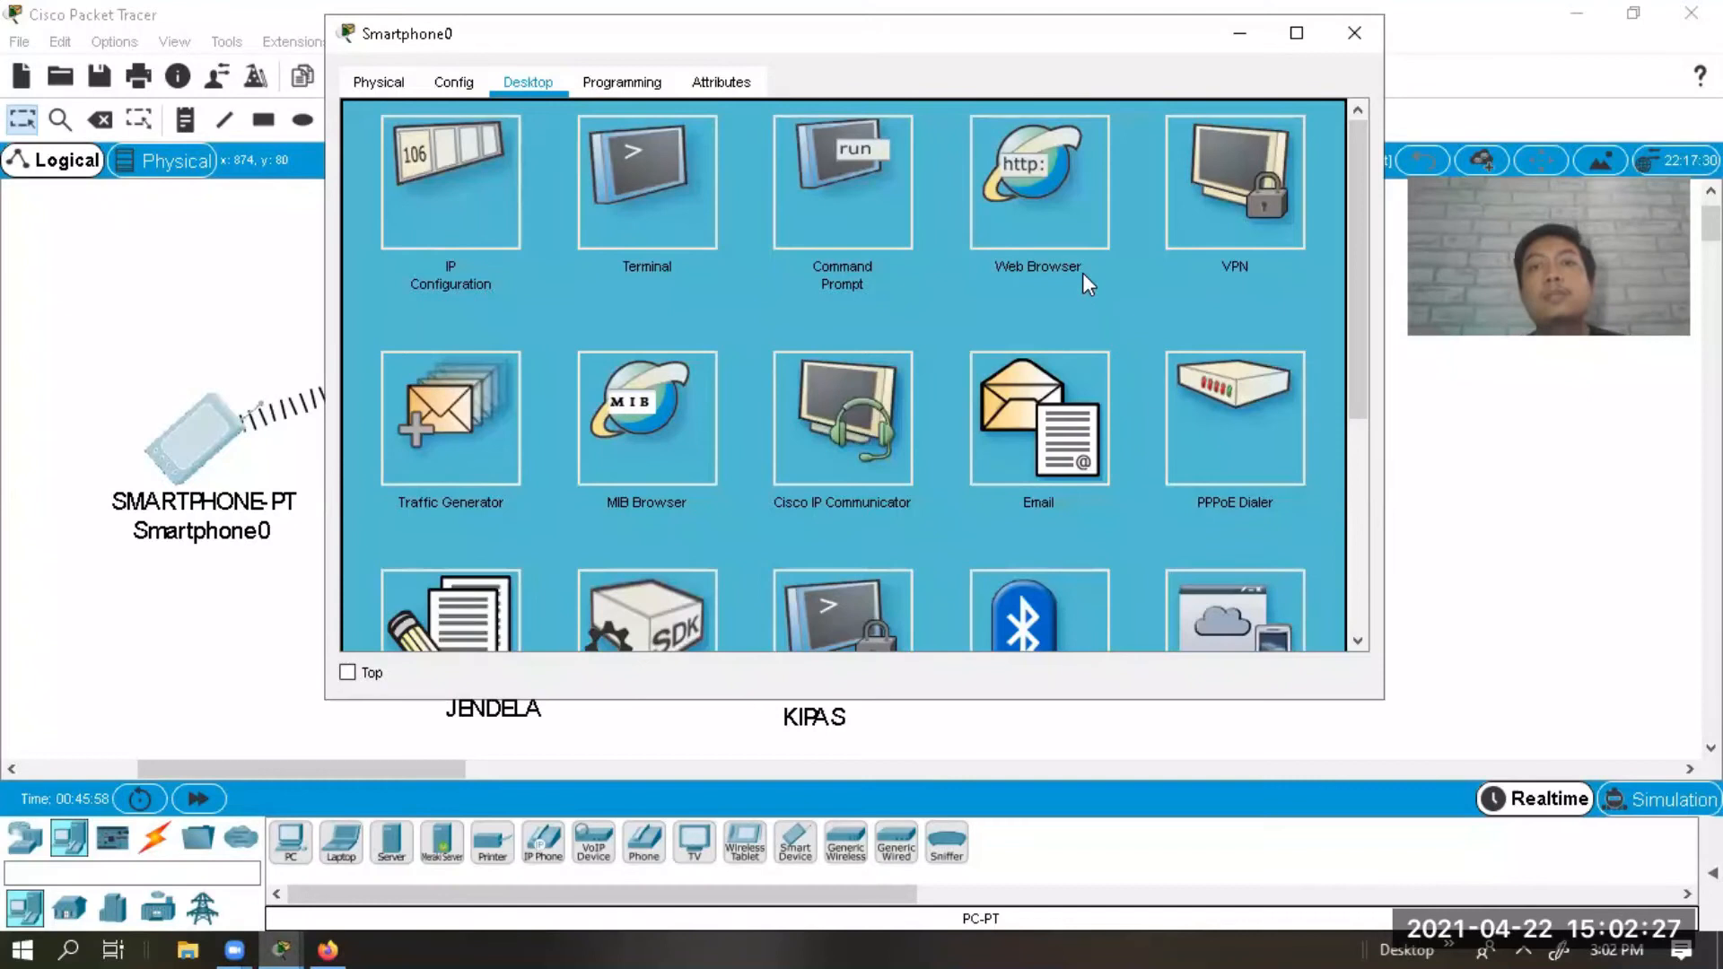
click(1230, 610)
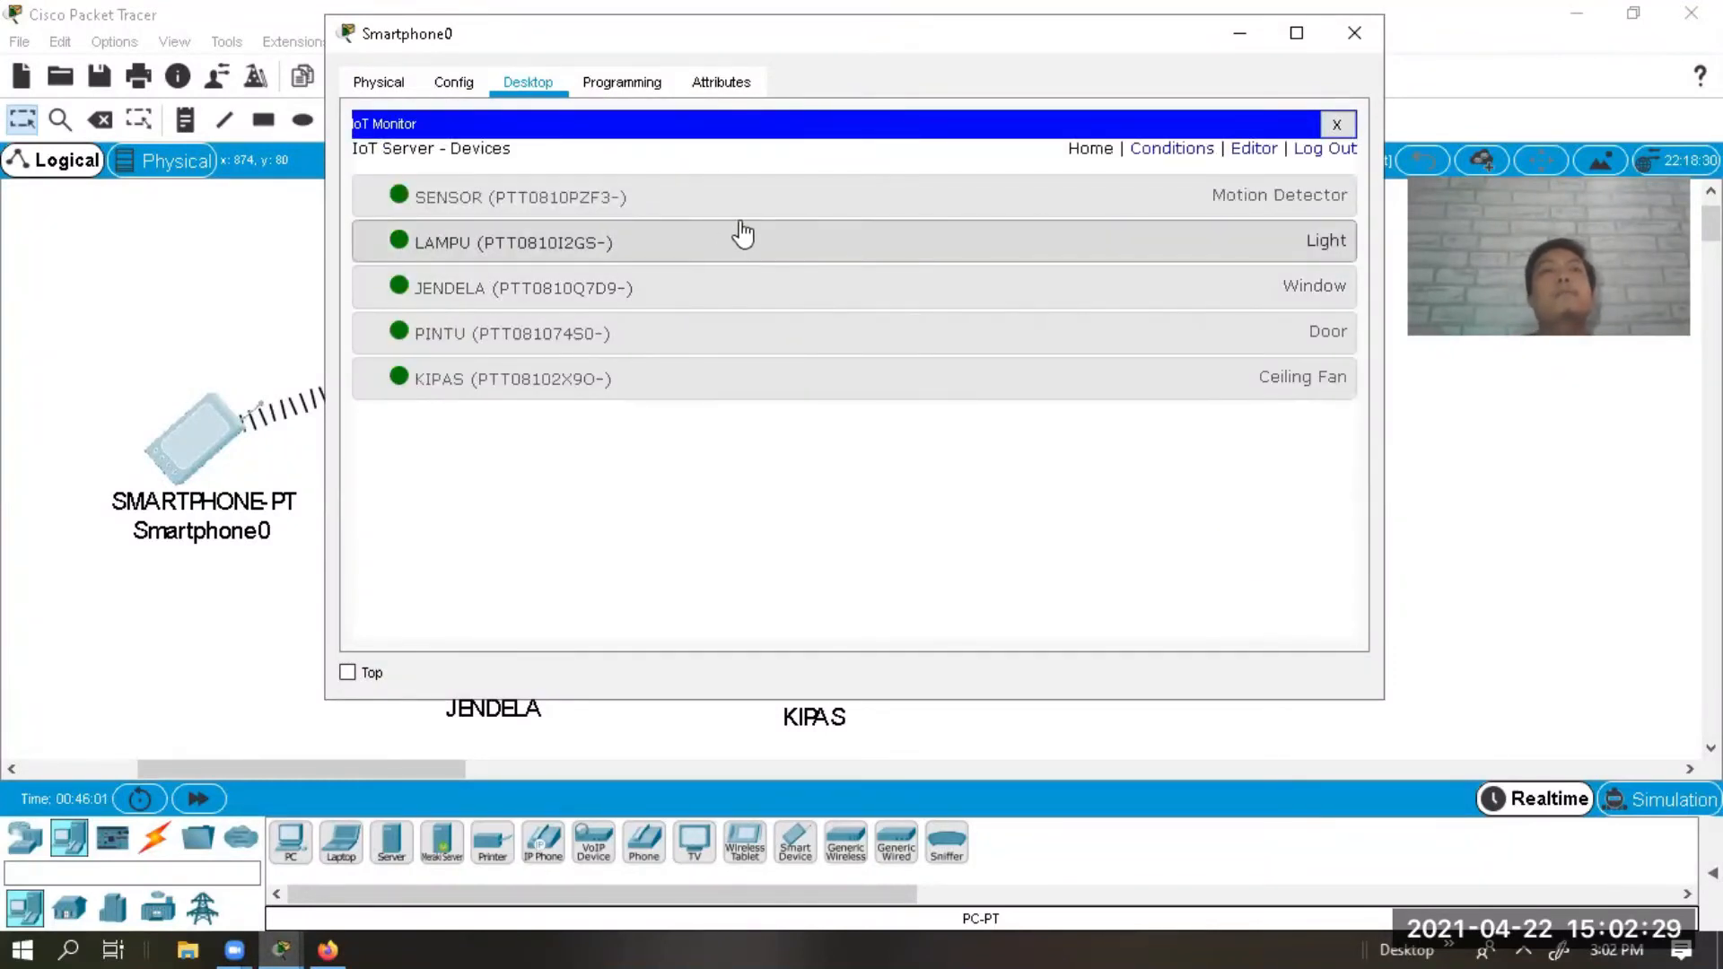
click(1185, 155)
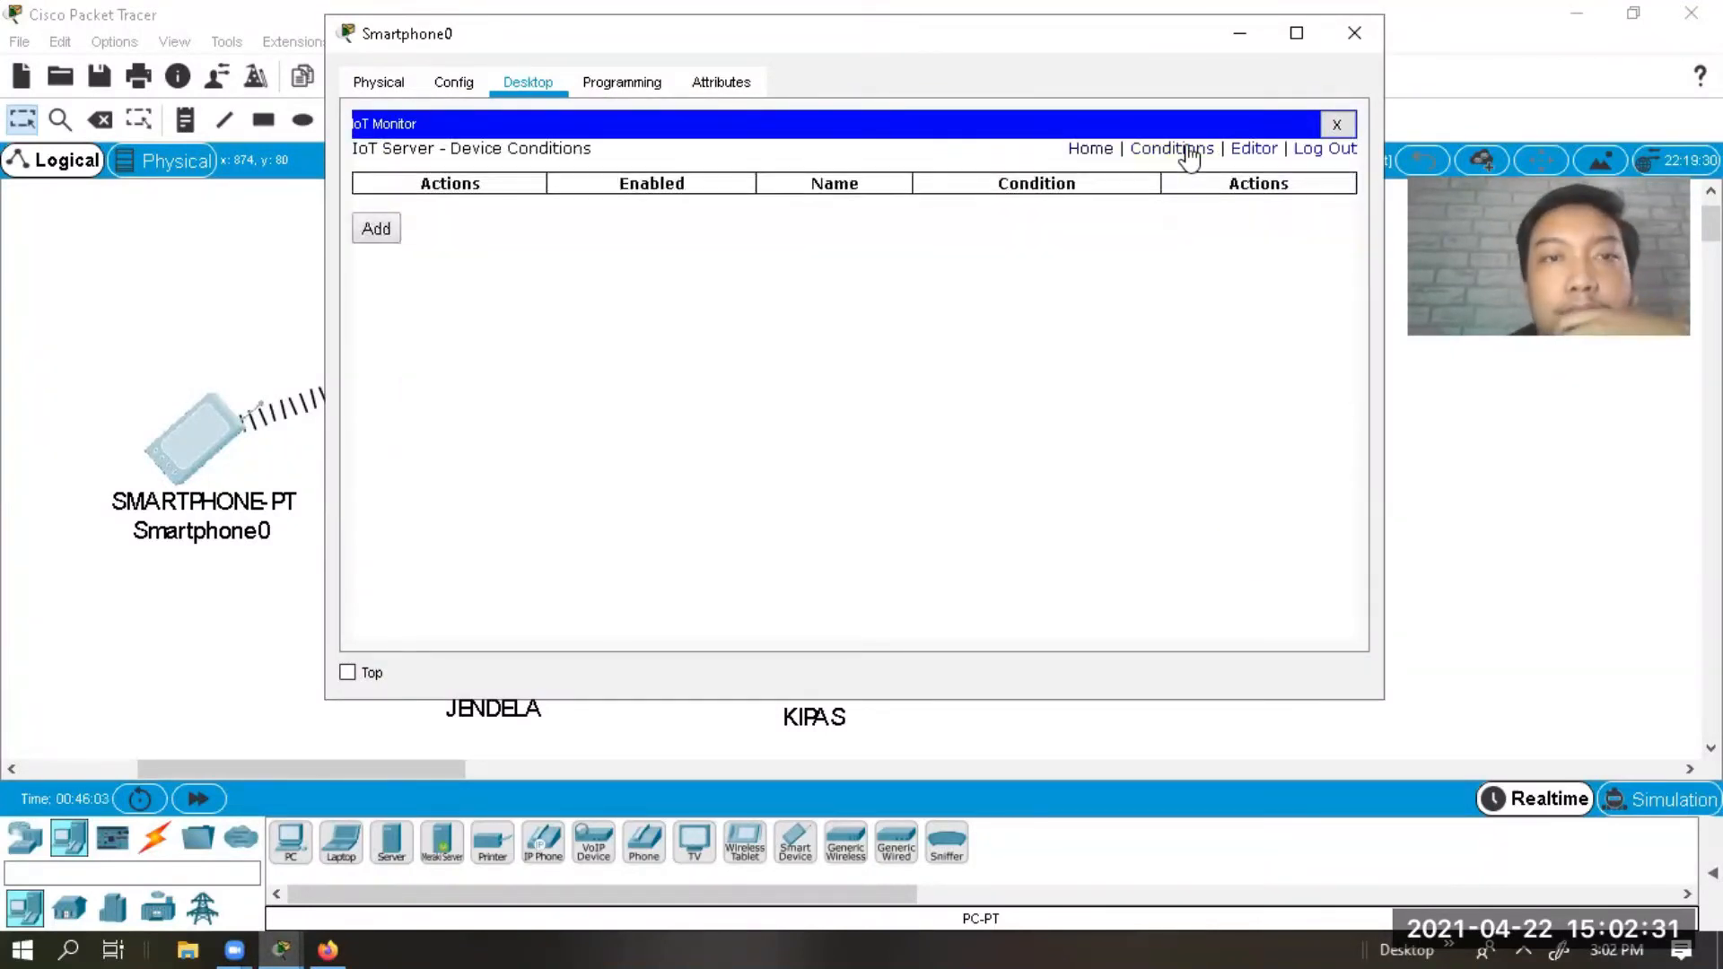
Start a new rule named rule2 with the condition SENSOR On is false.
click(375, 228)
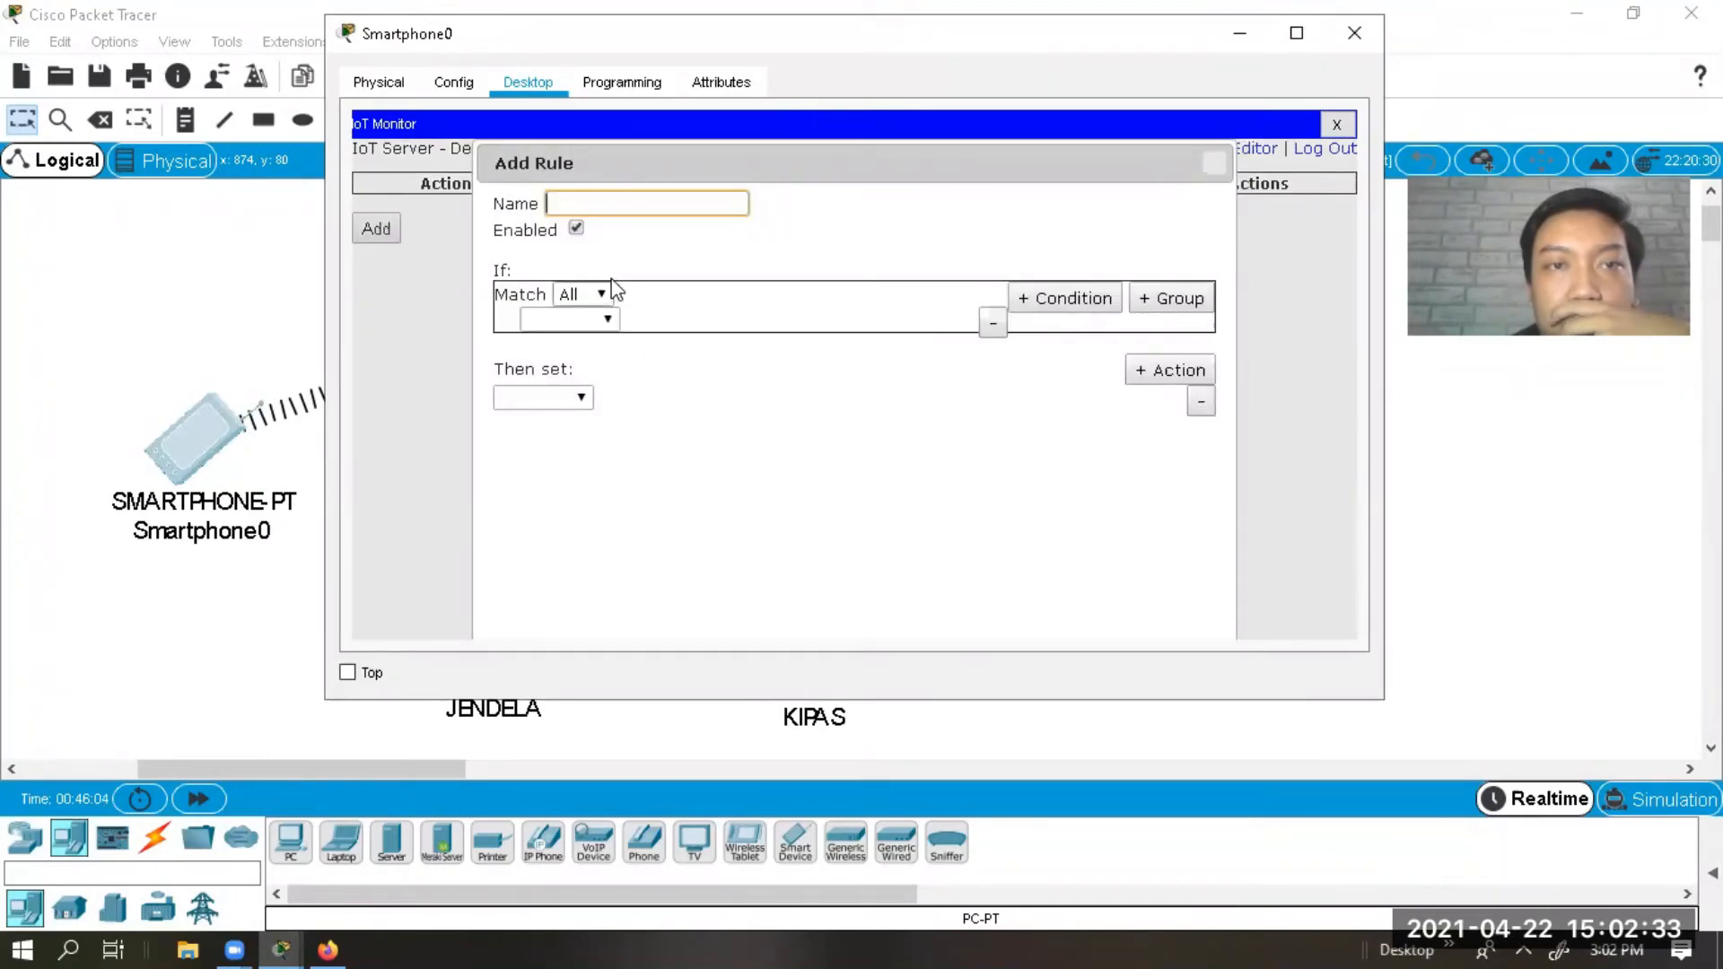
text(rule2)
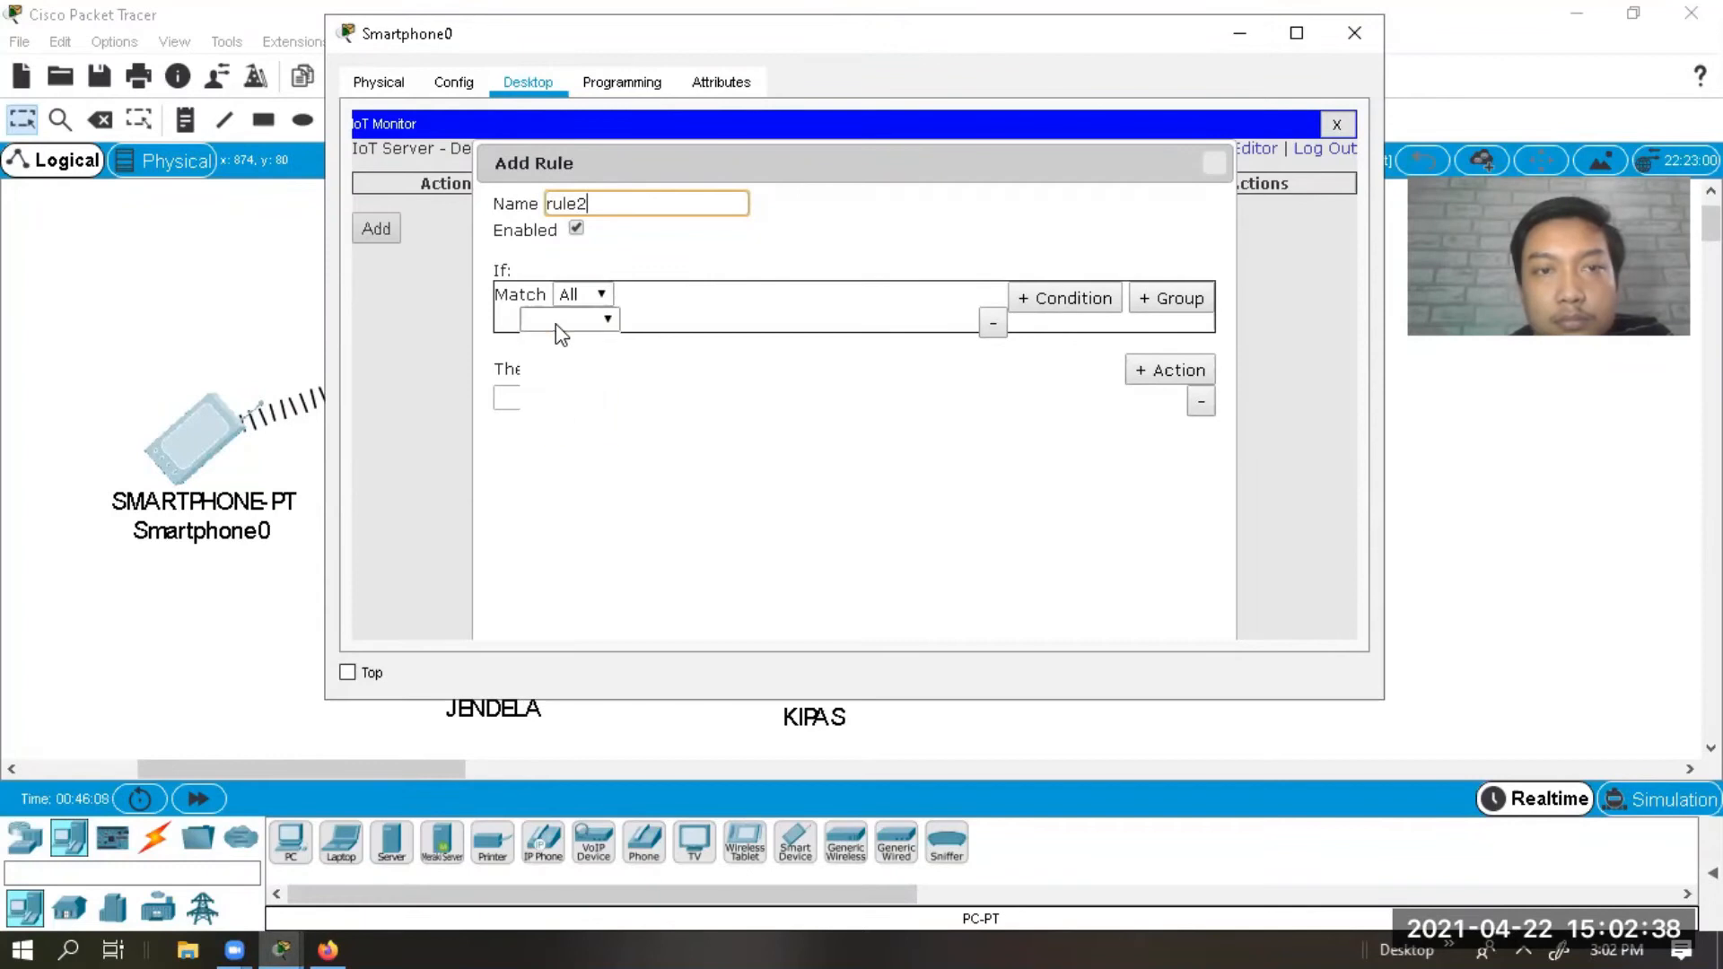
click(556, 323)
click(551, 362)
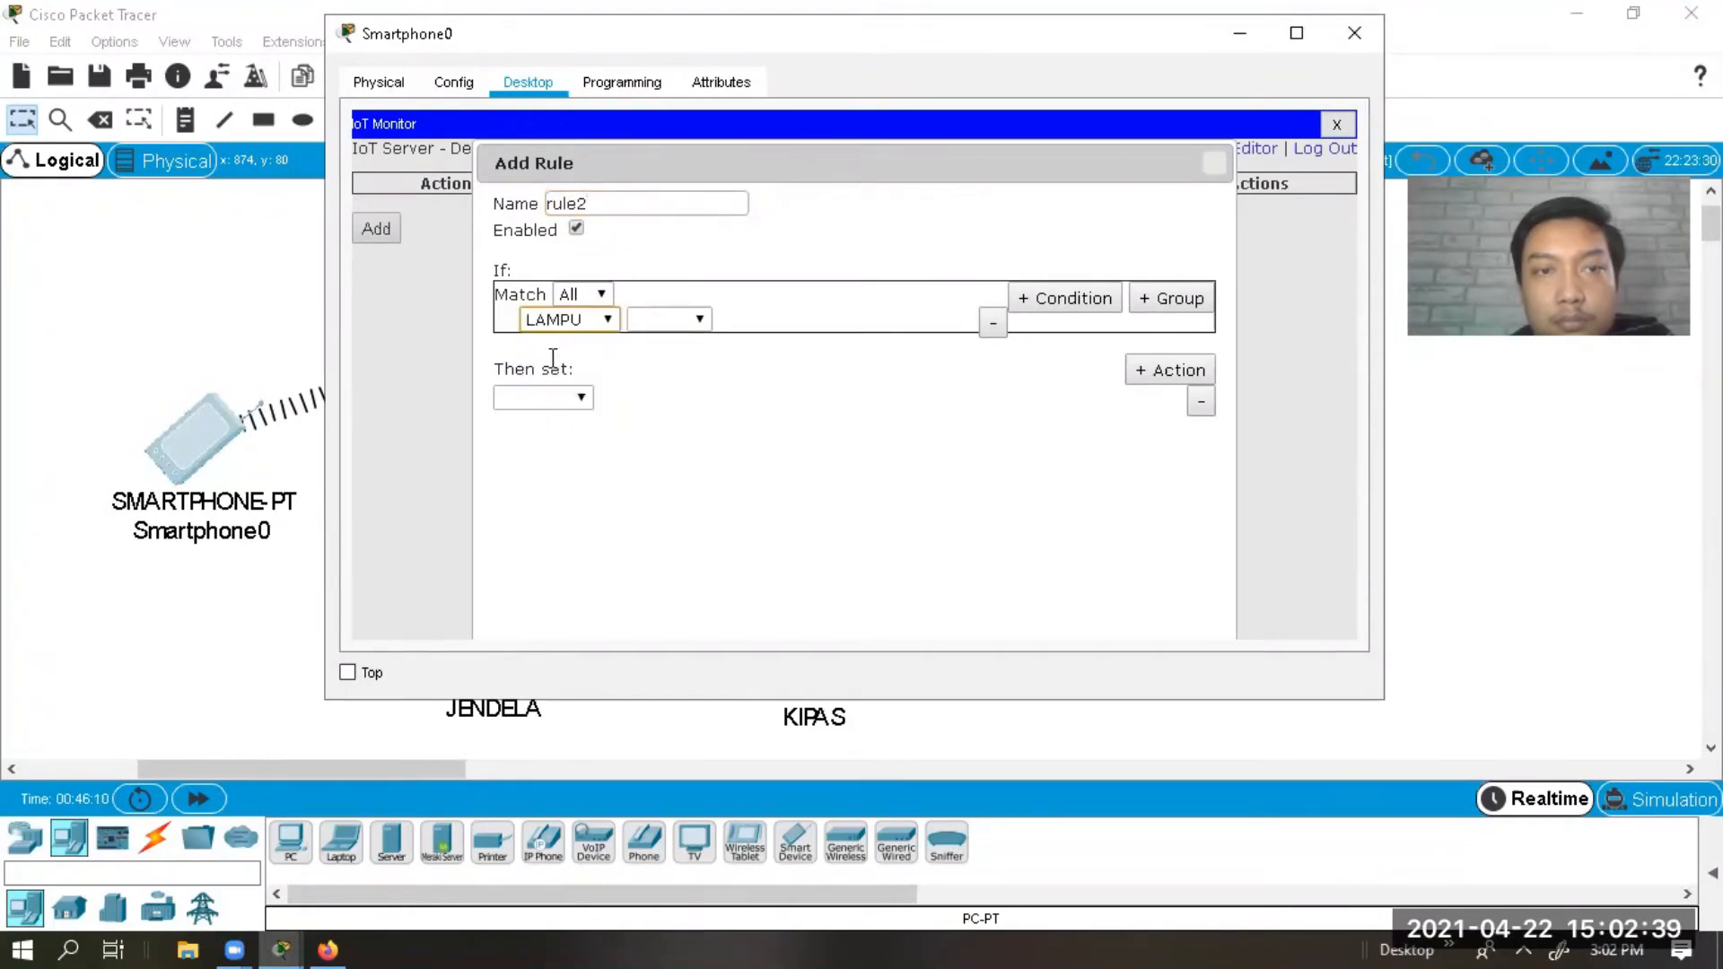
click(587, 323)
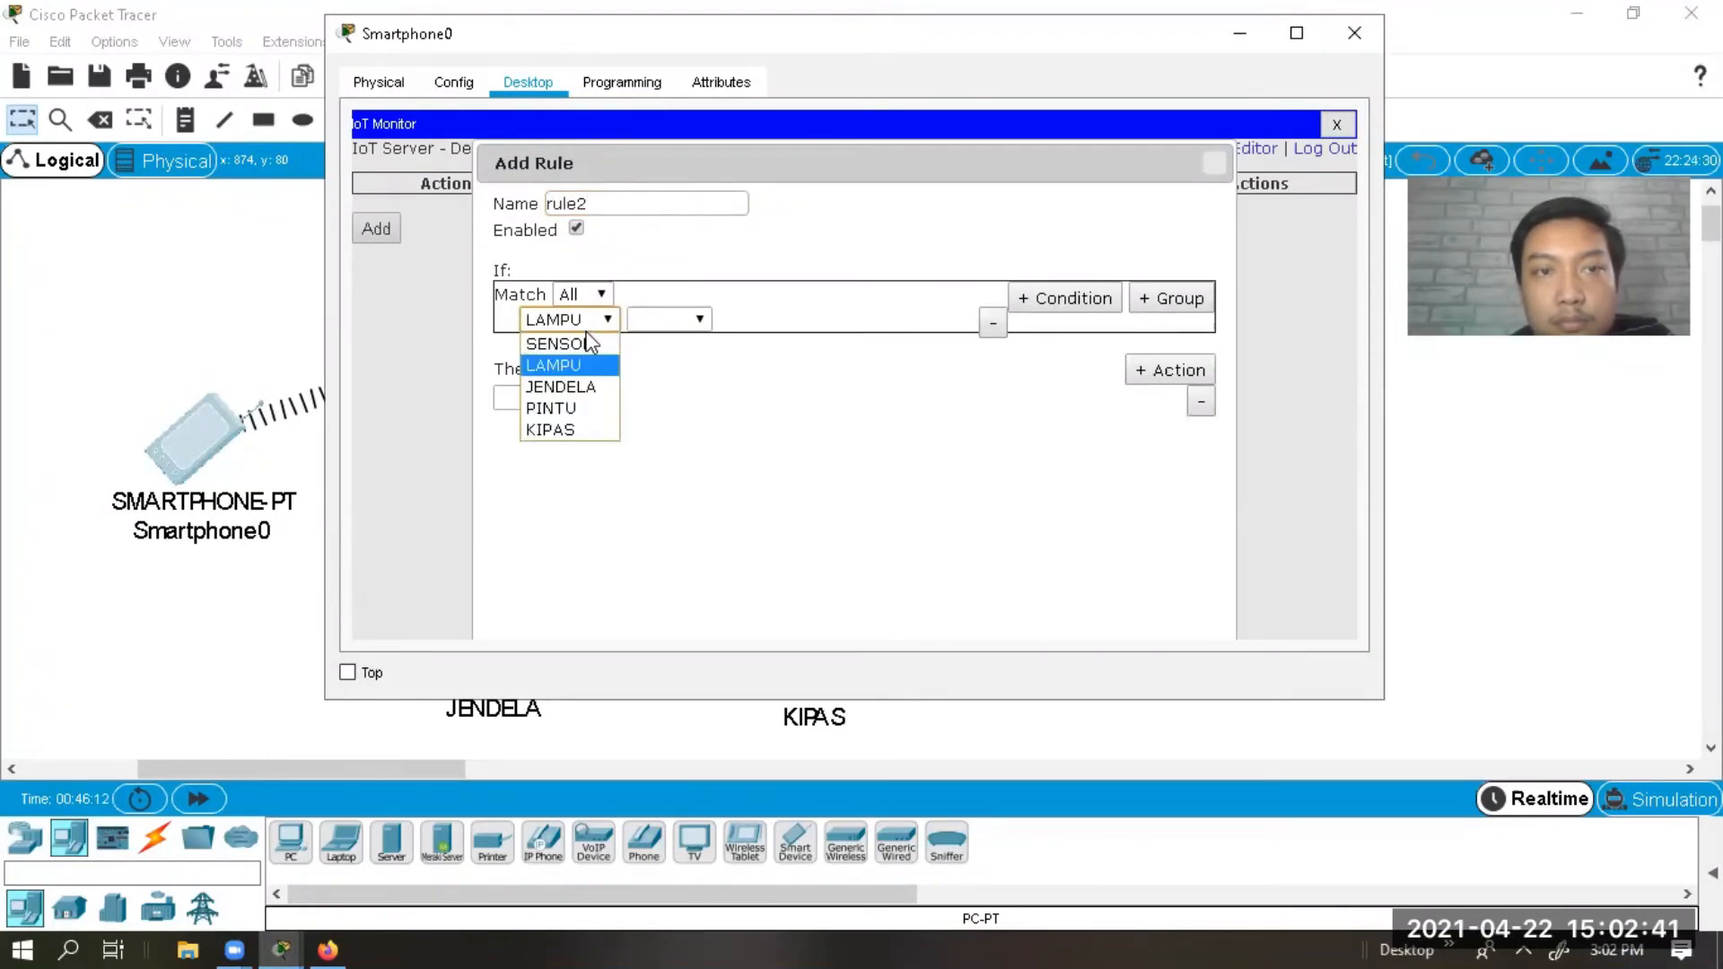
click(581, 343)
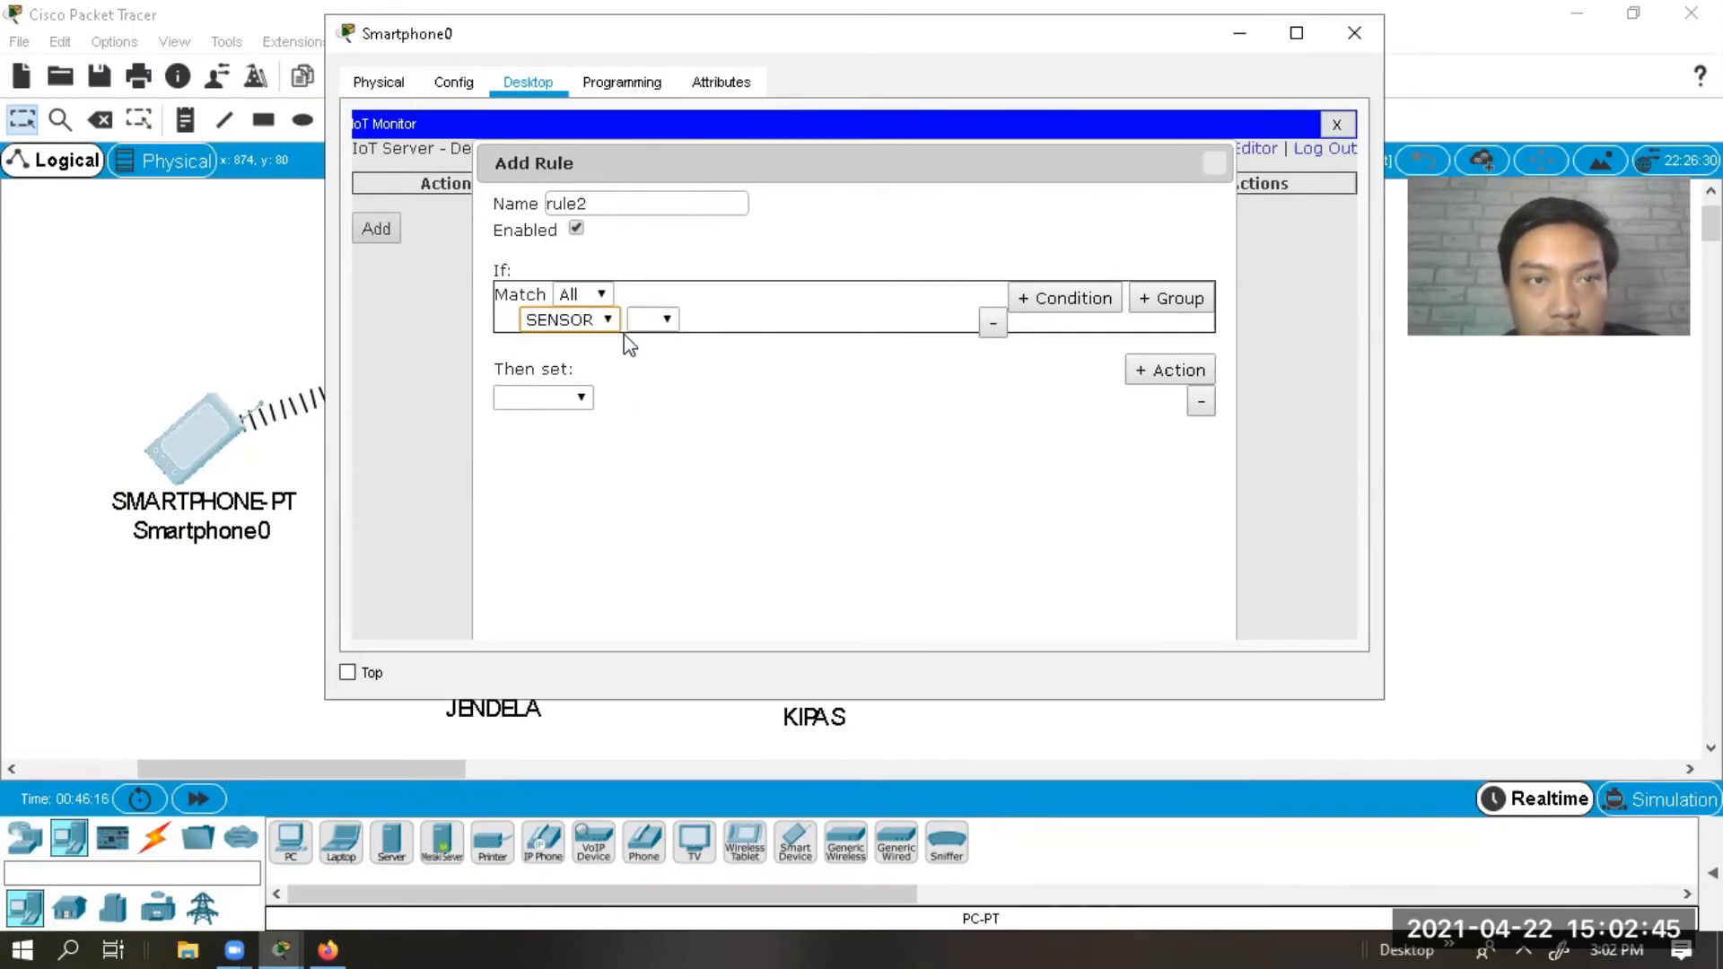
click(650, 321)
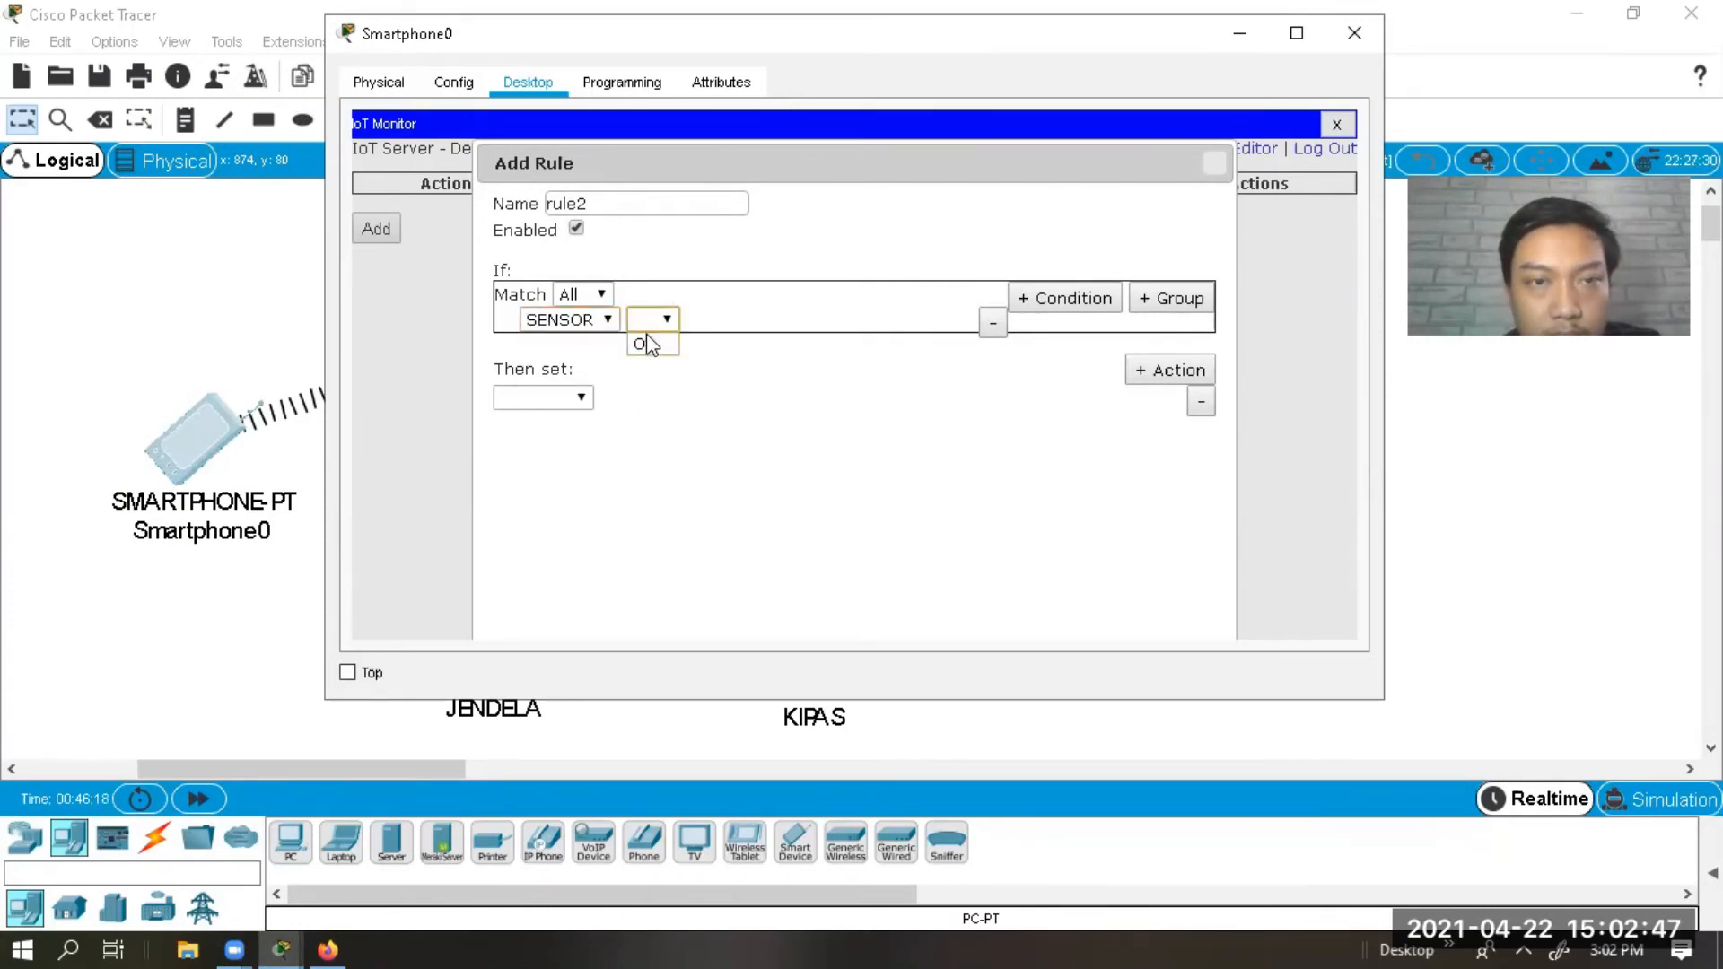
click(648, 346)
click(713, 328)
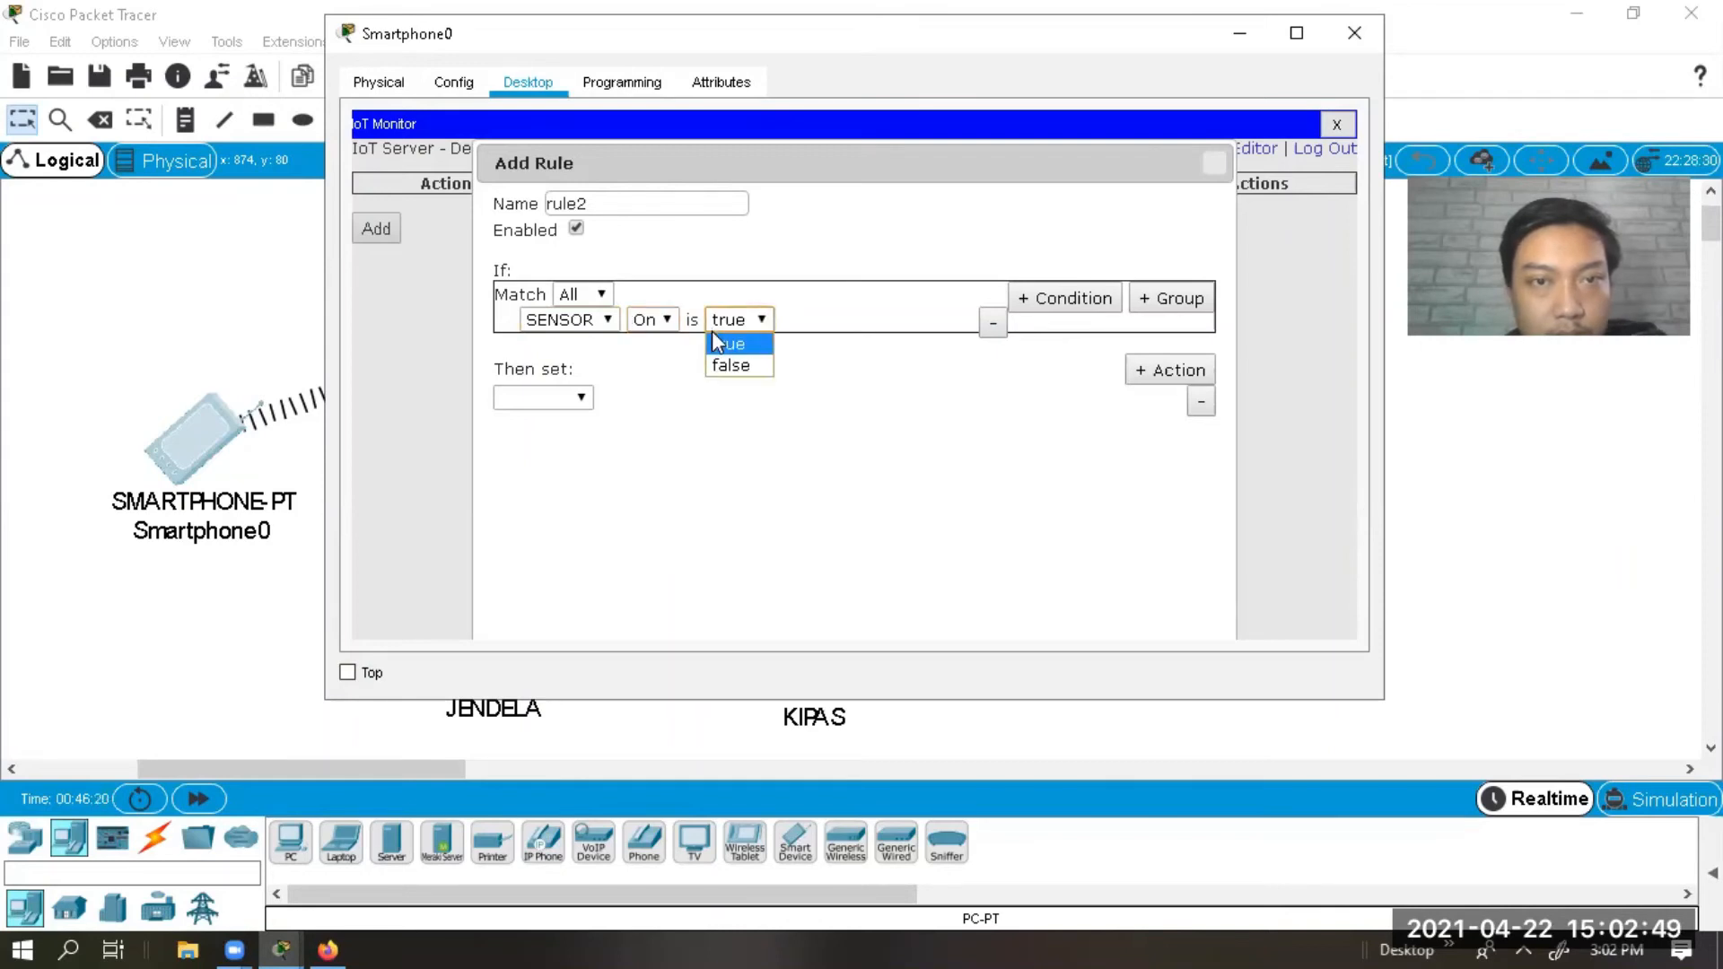
click(715, 362)
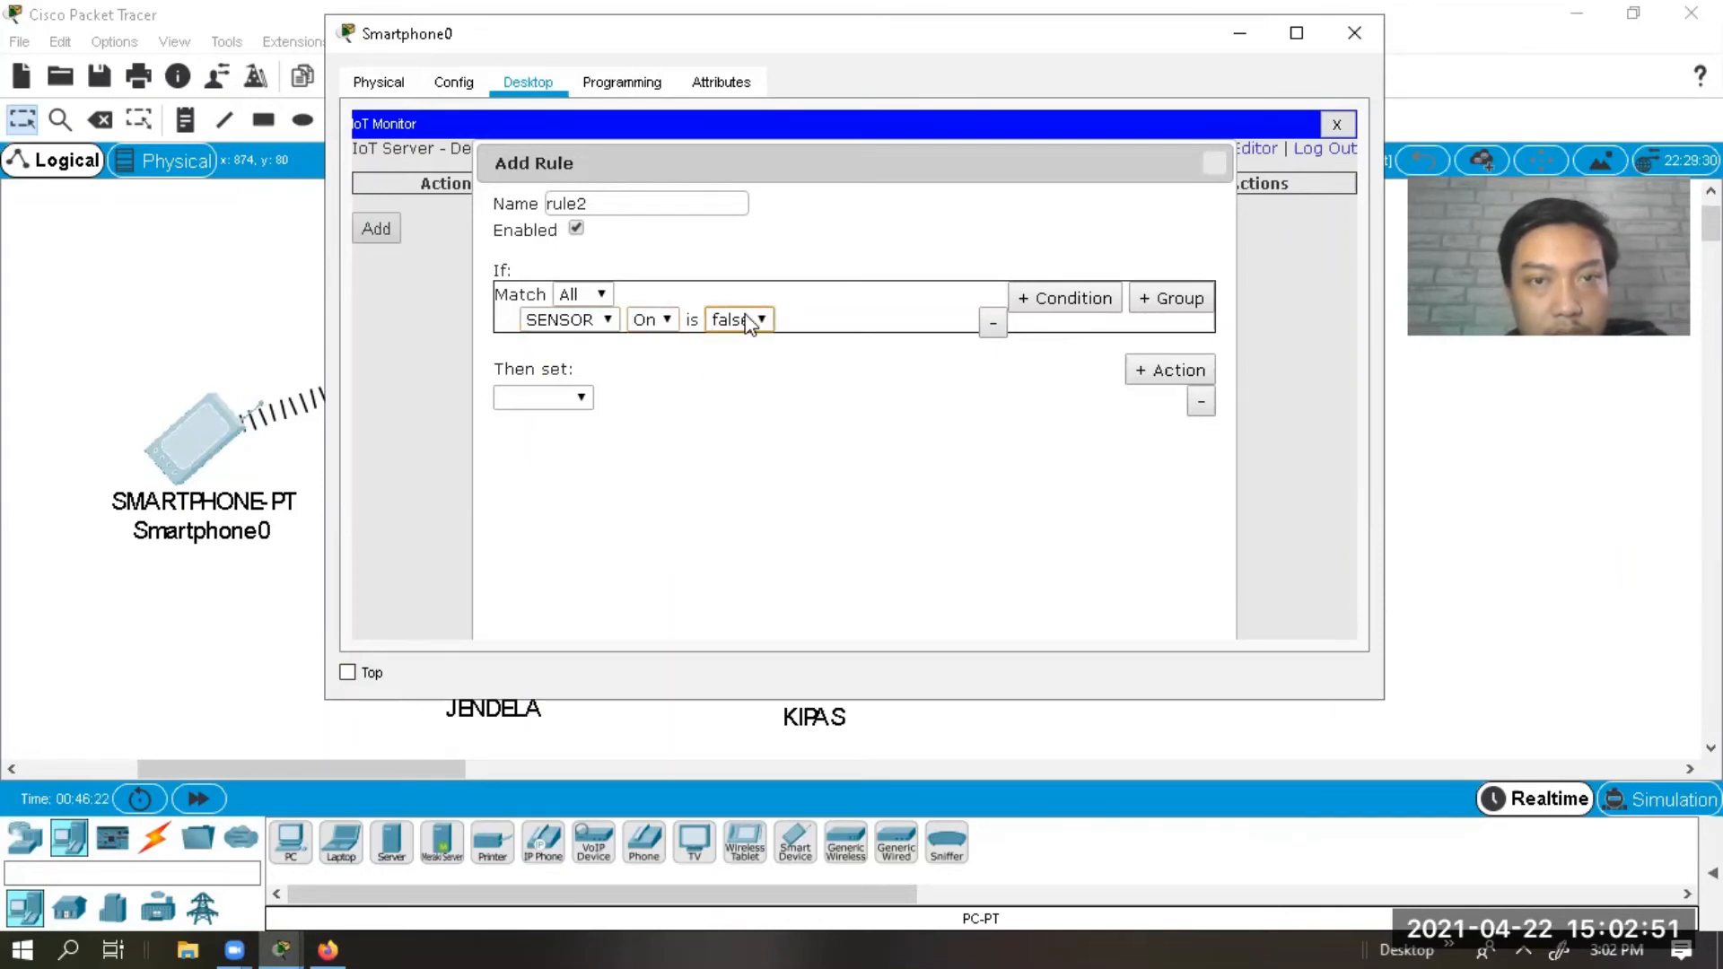
Make rule2 set LAMPU Status to On and save it.
click(584, 399)
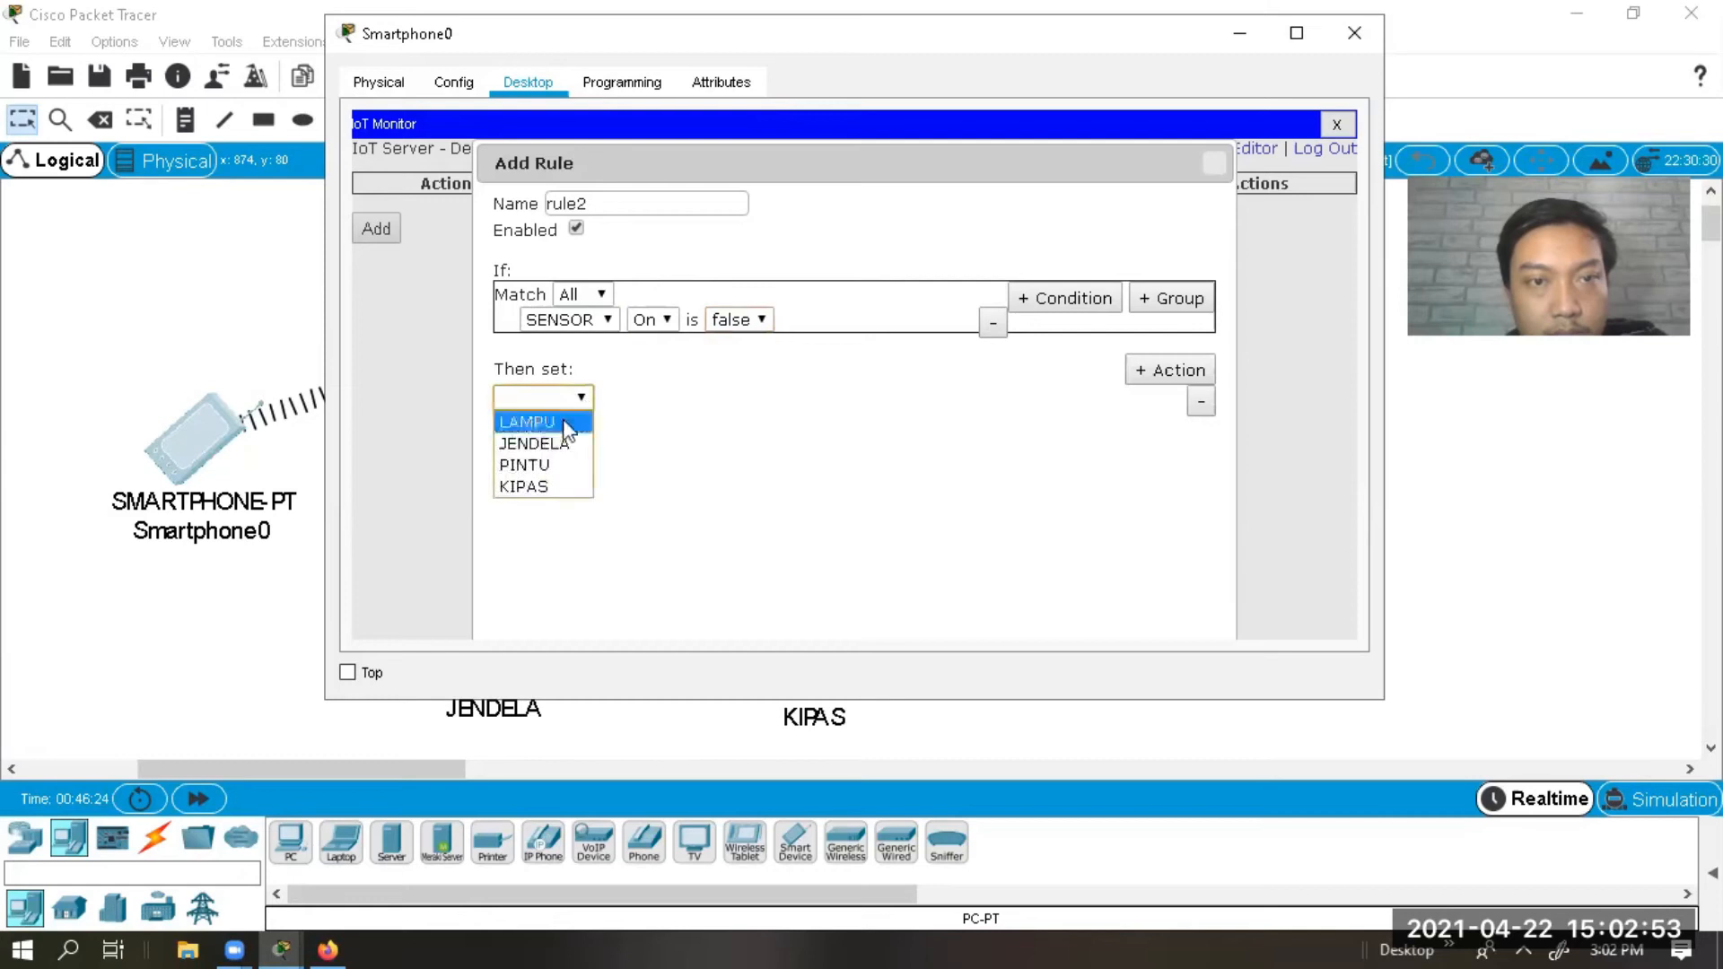
click(565, 423)
click(634, 396)
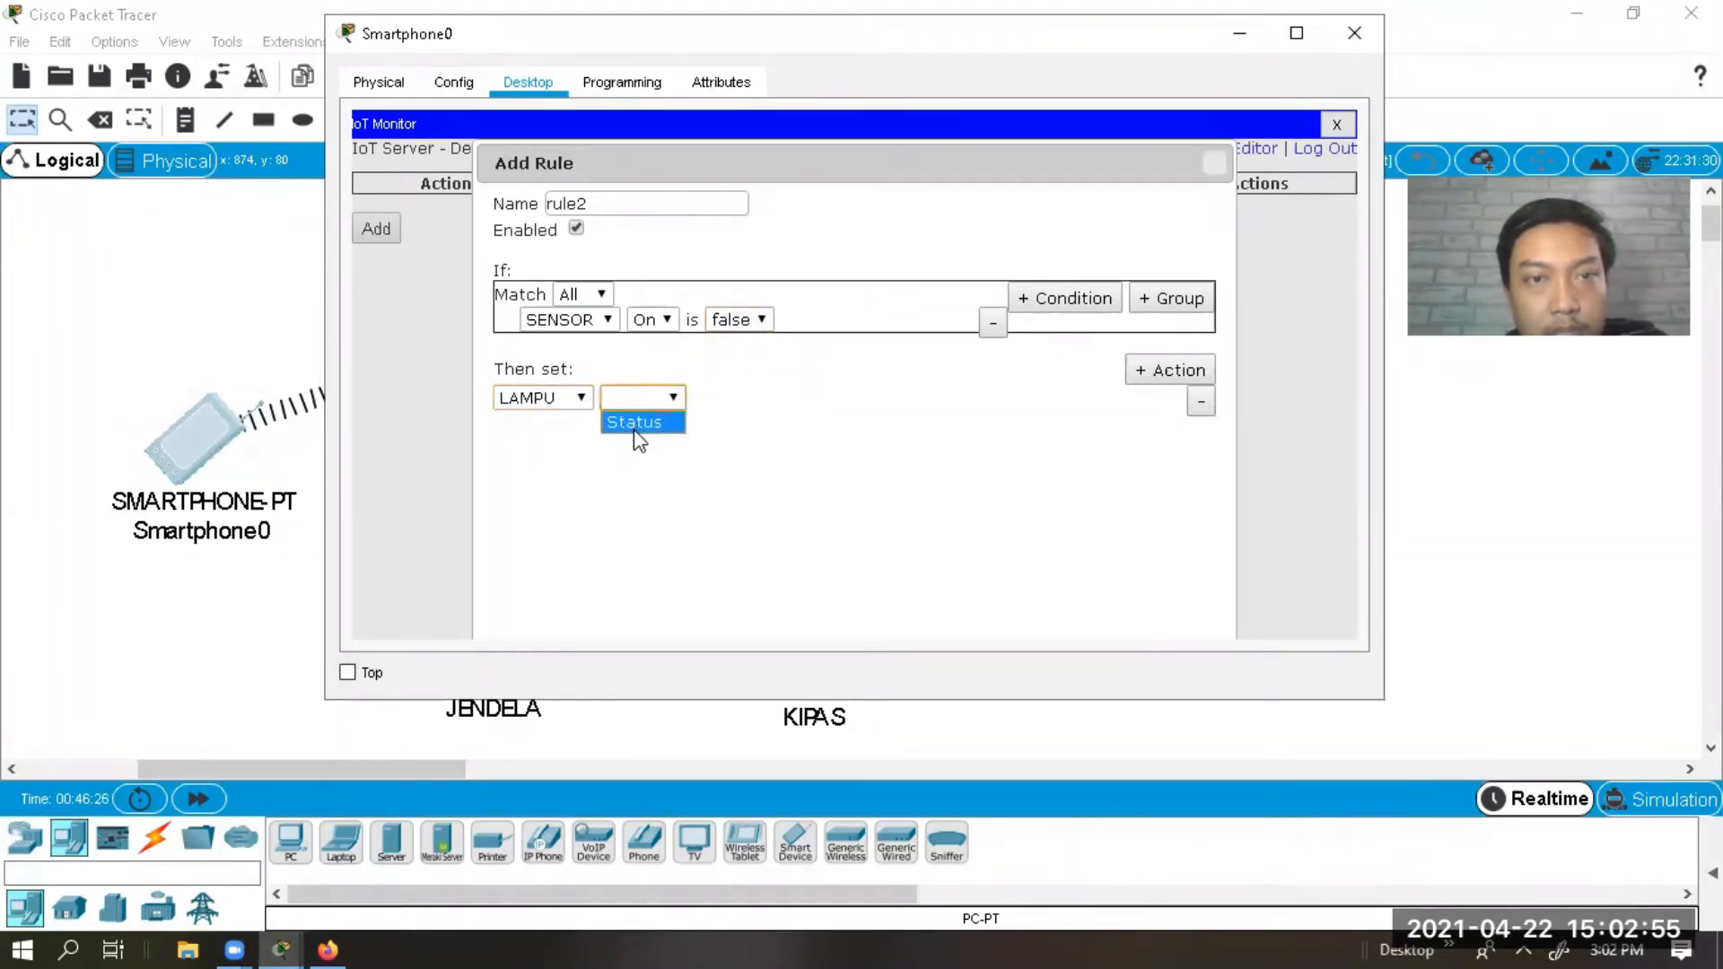
click(635, 427)
click(743, 398)
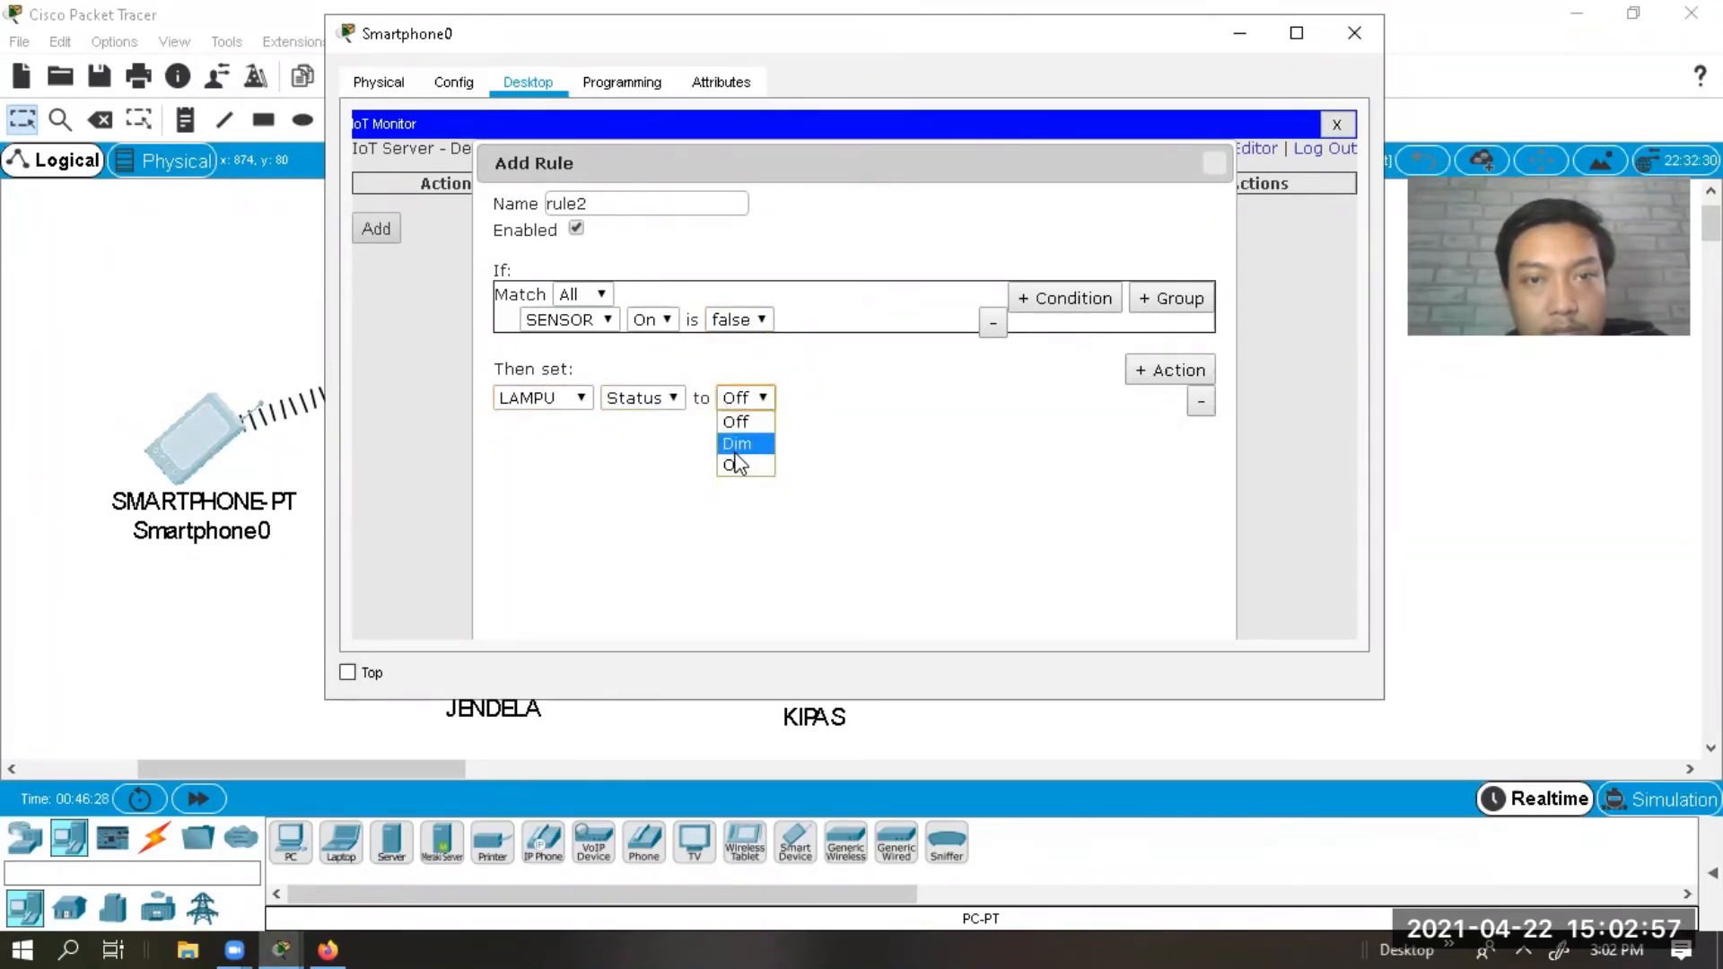
click(736, 465)
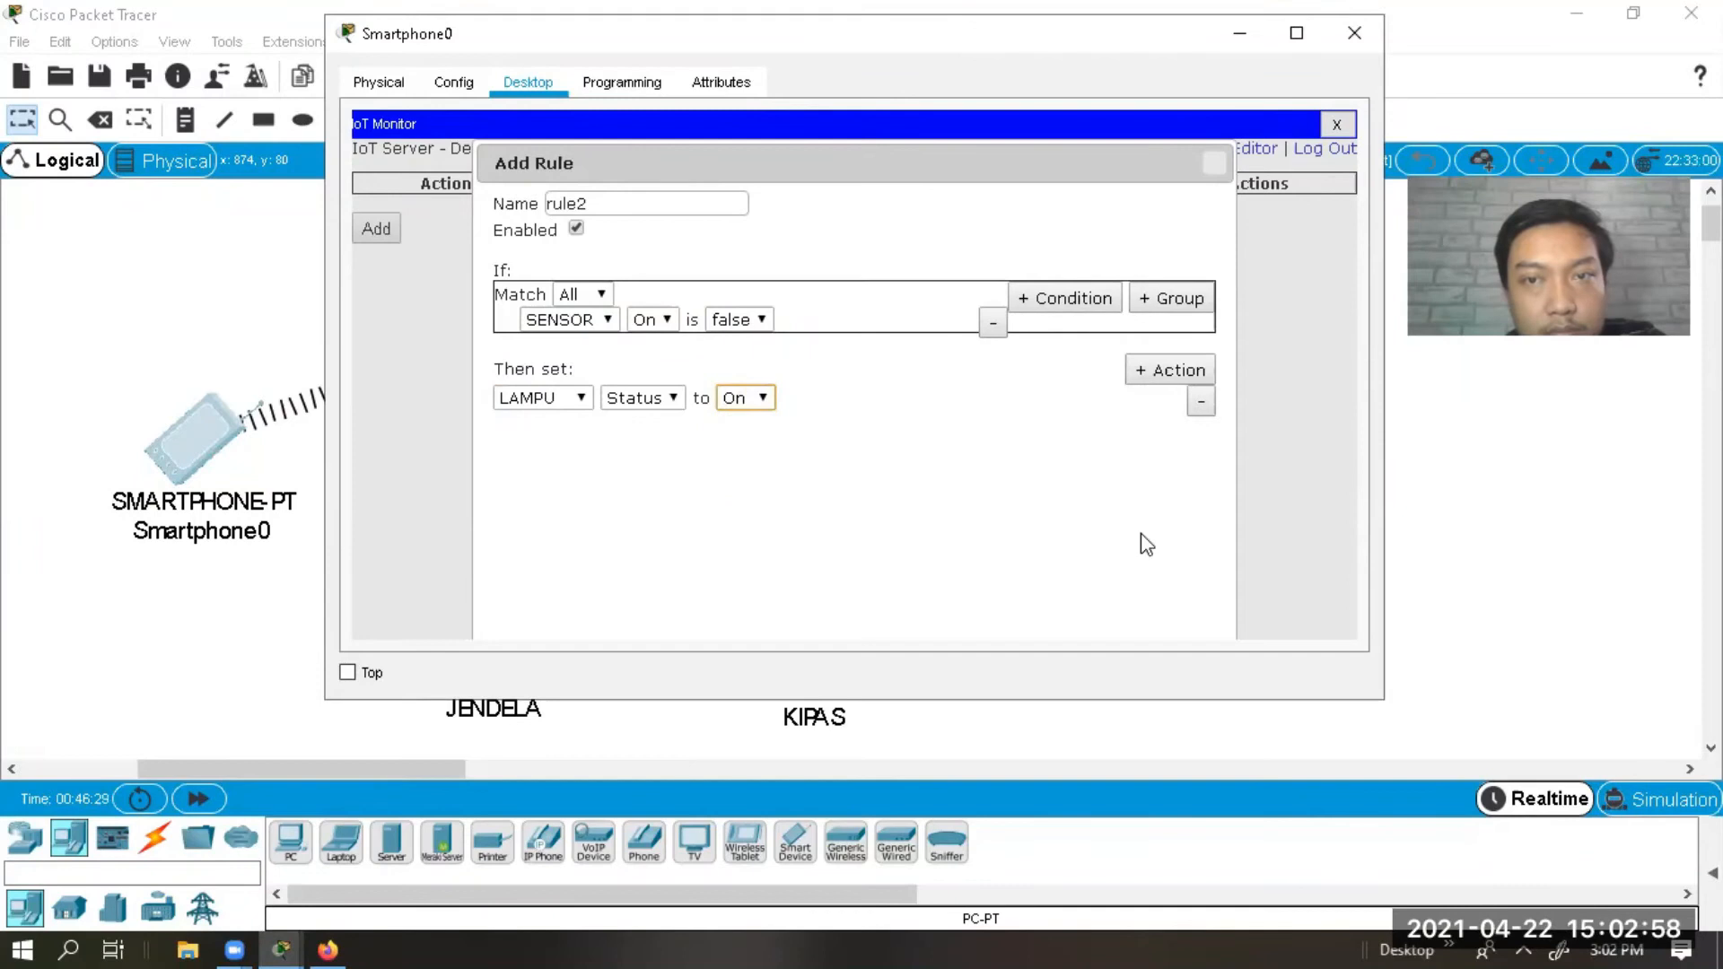
double_click(1135, 165)
click(1104, 603)
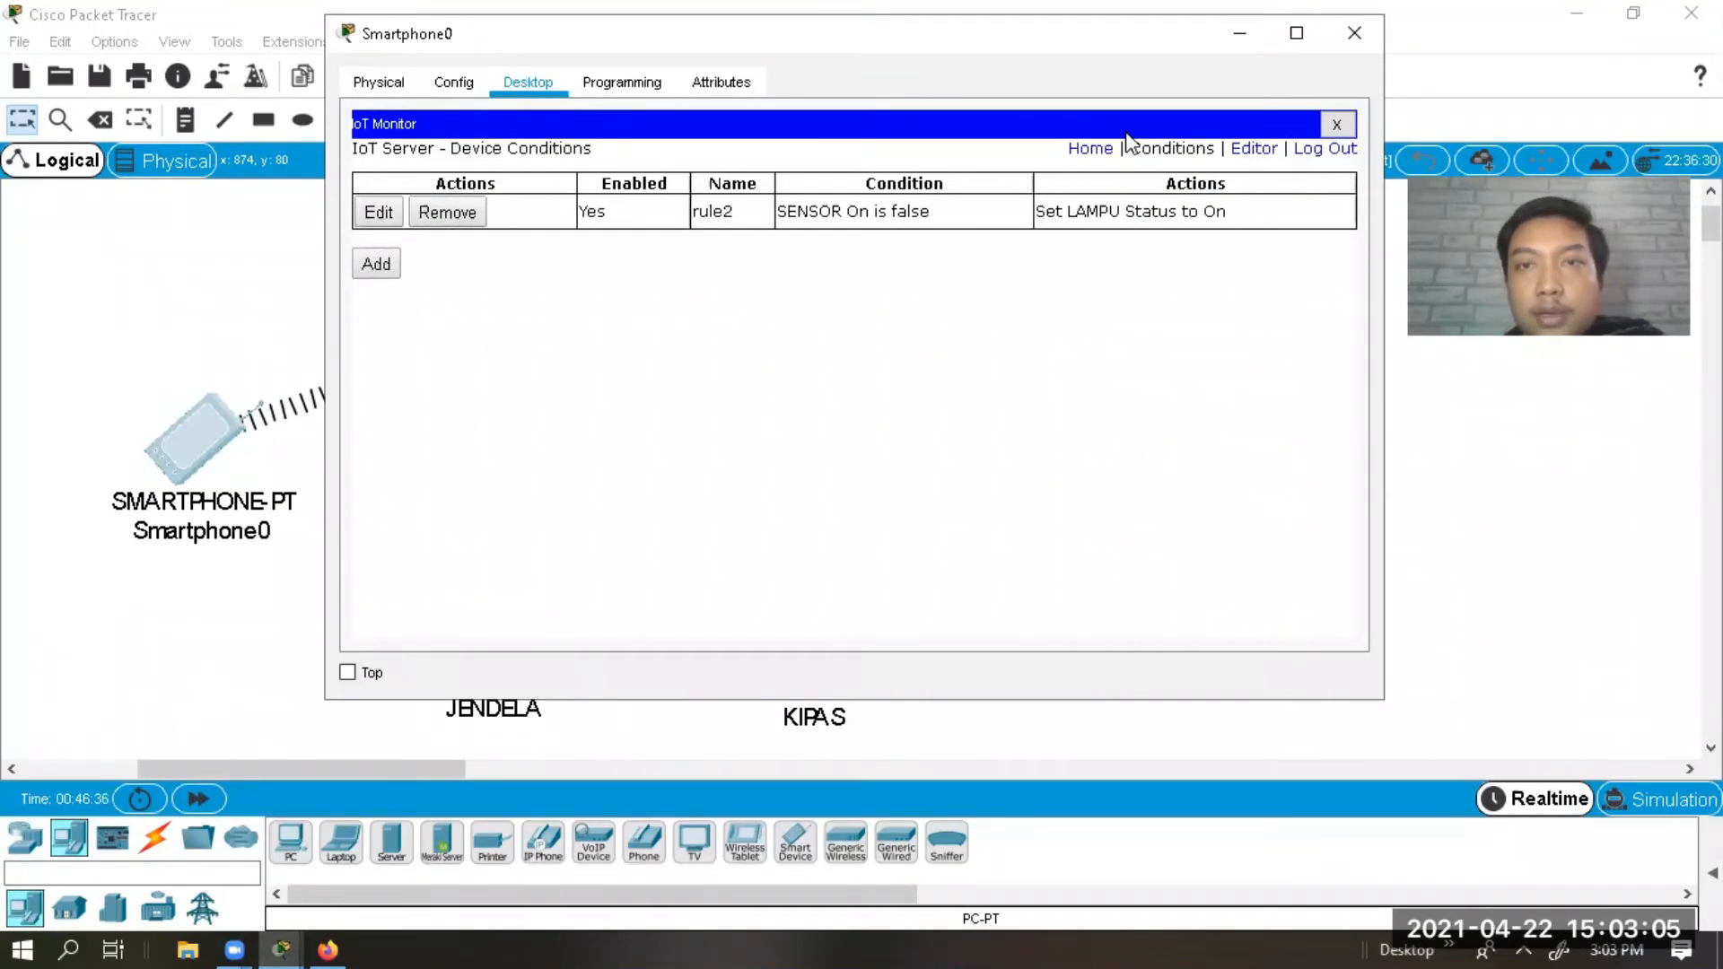
Edit rule2 so its condition reads SENSOR On is true, and save it.
click(1092, 148)
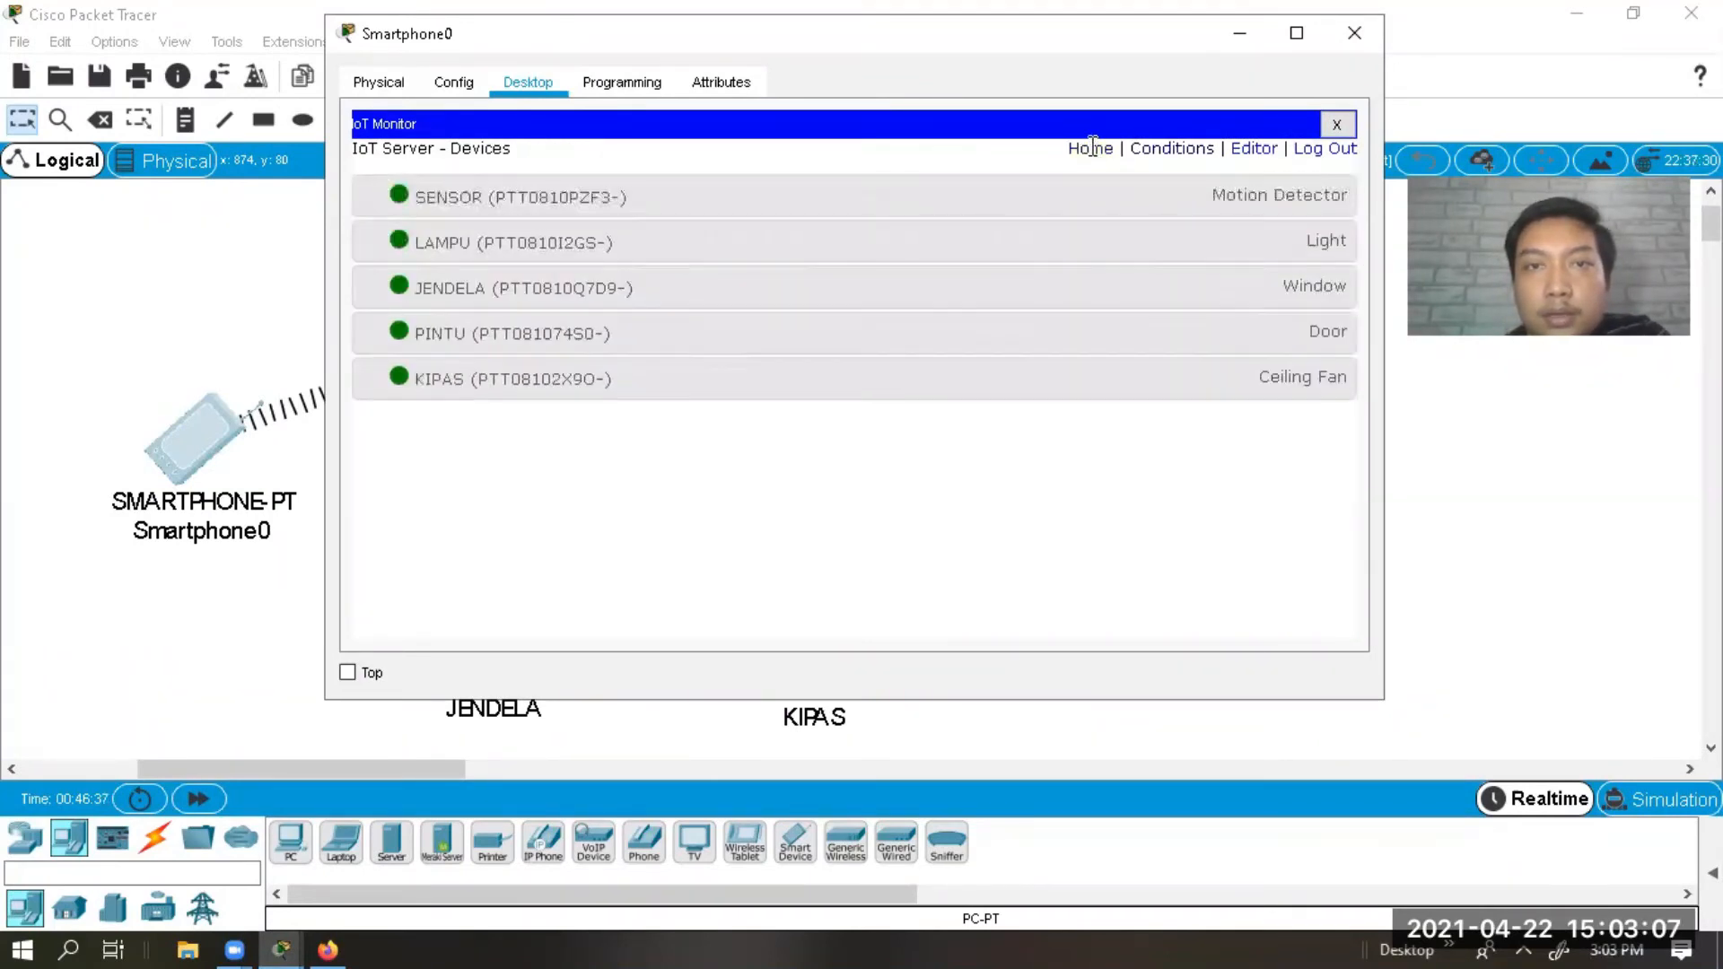
click(1148, 151)
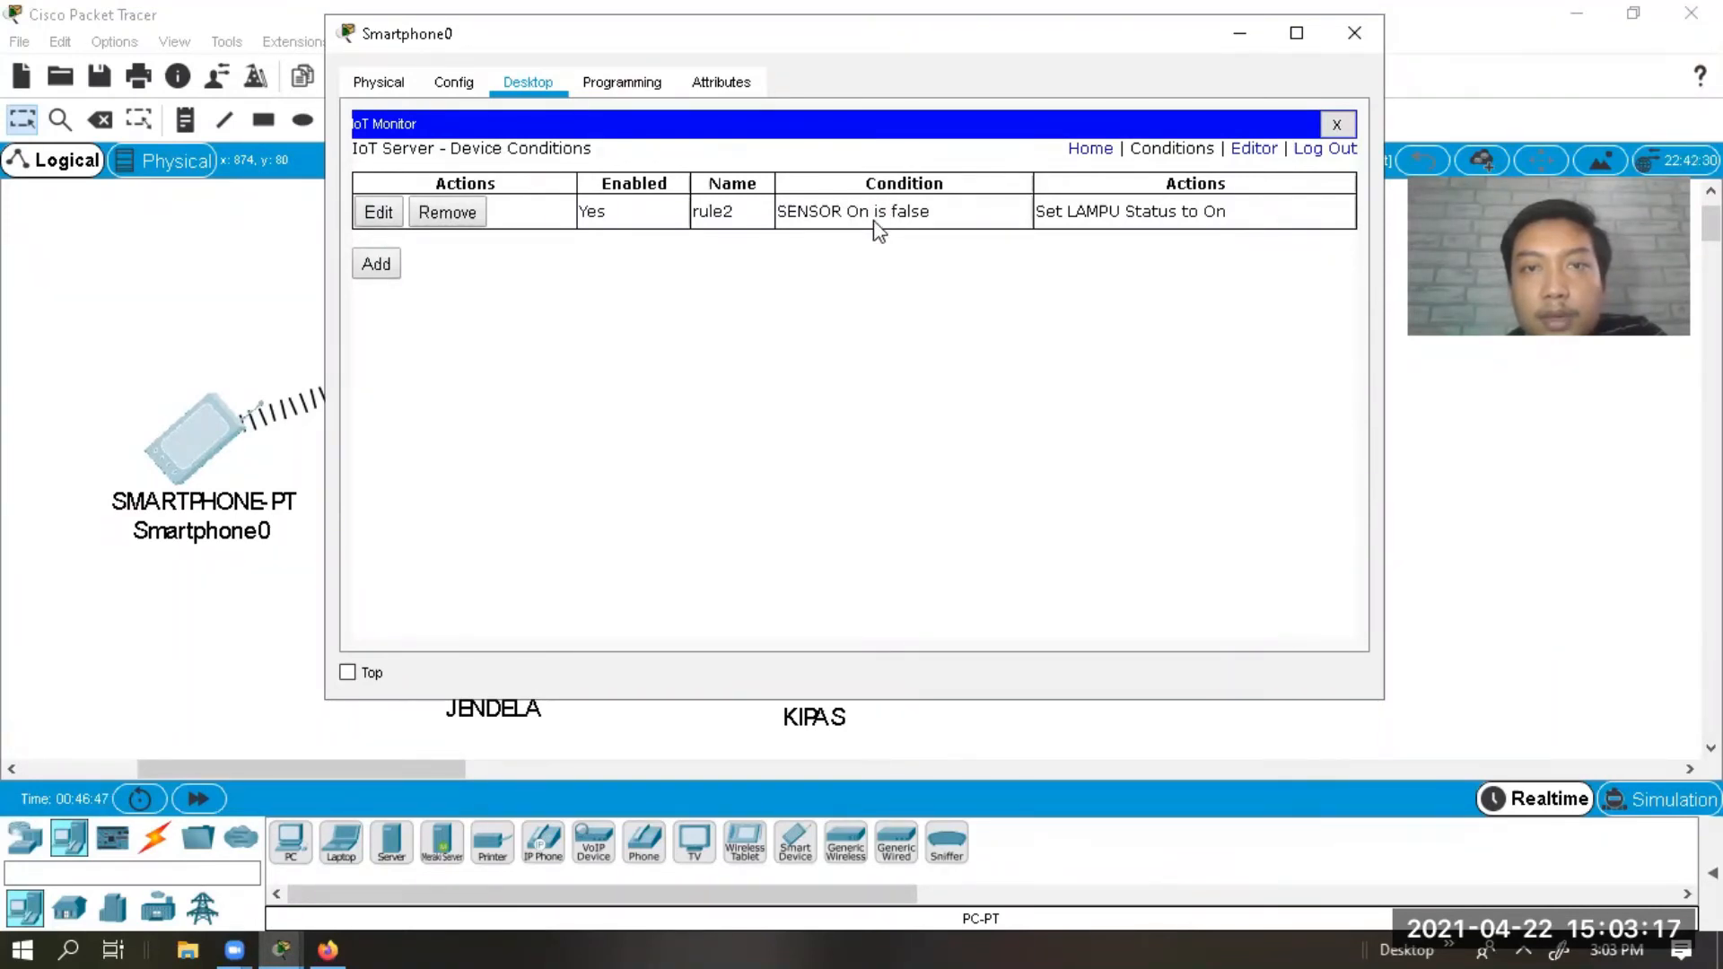
click(388, 211)
click(756, 321)
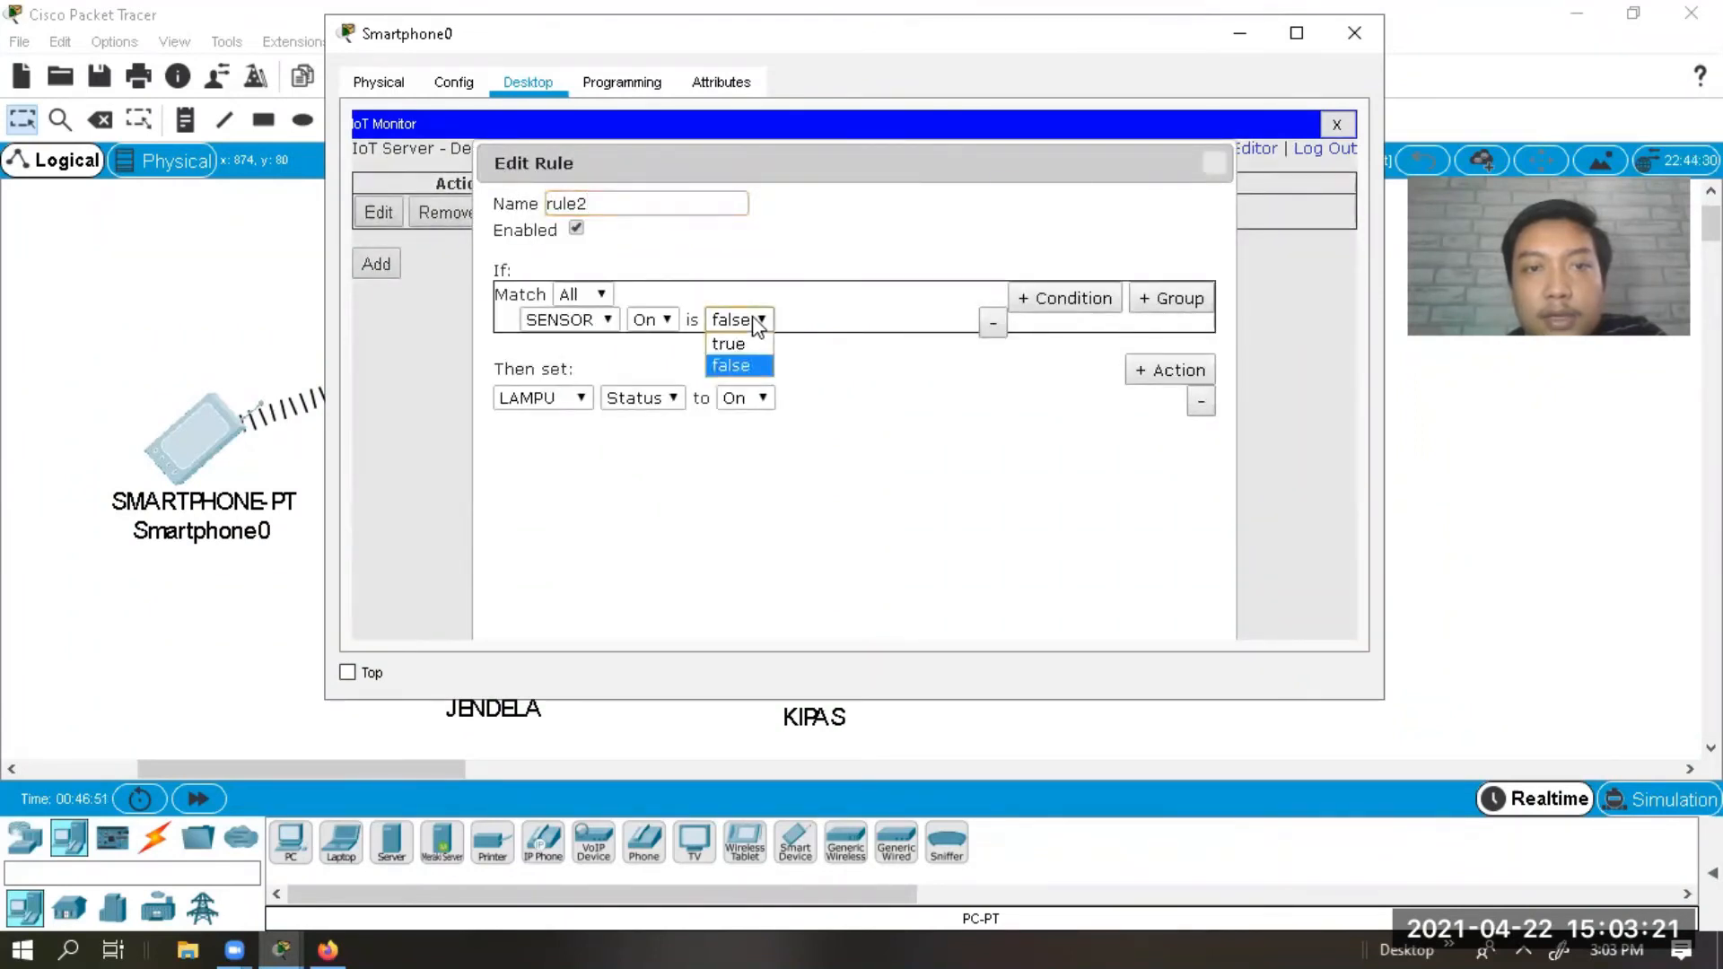
click(742, 339)
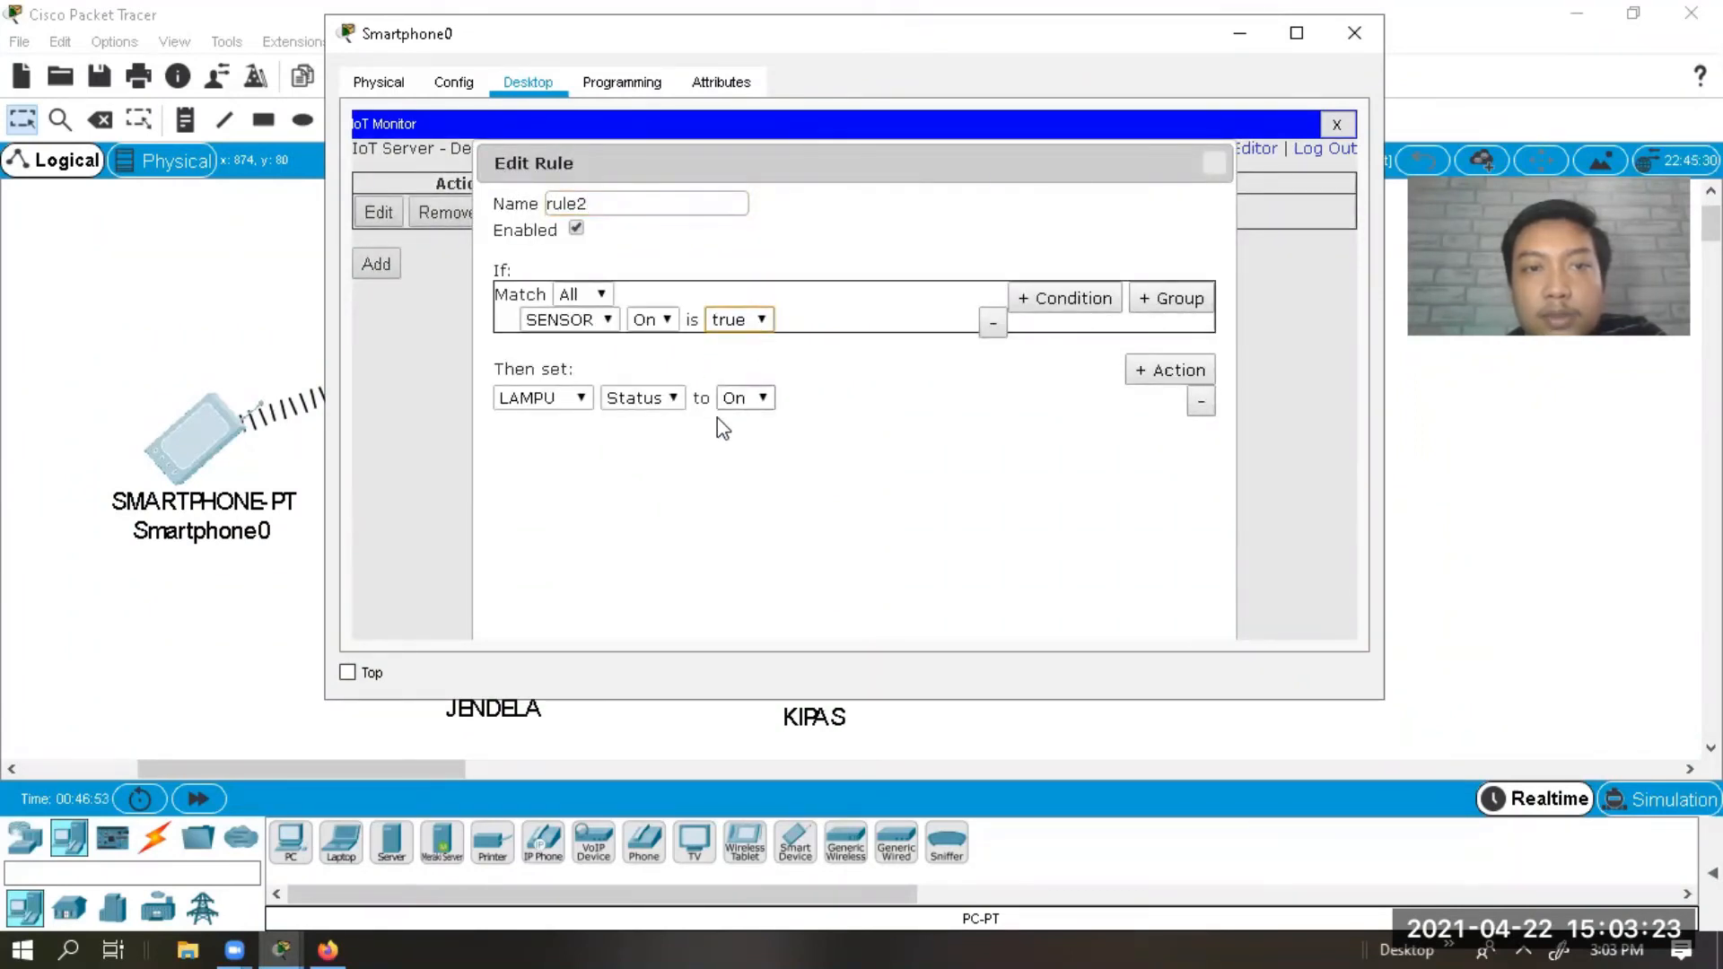
click(815, 391)
drag(943, 158, 984, 90)
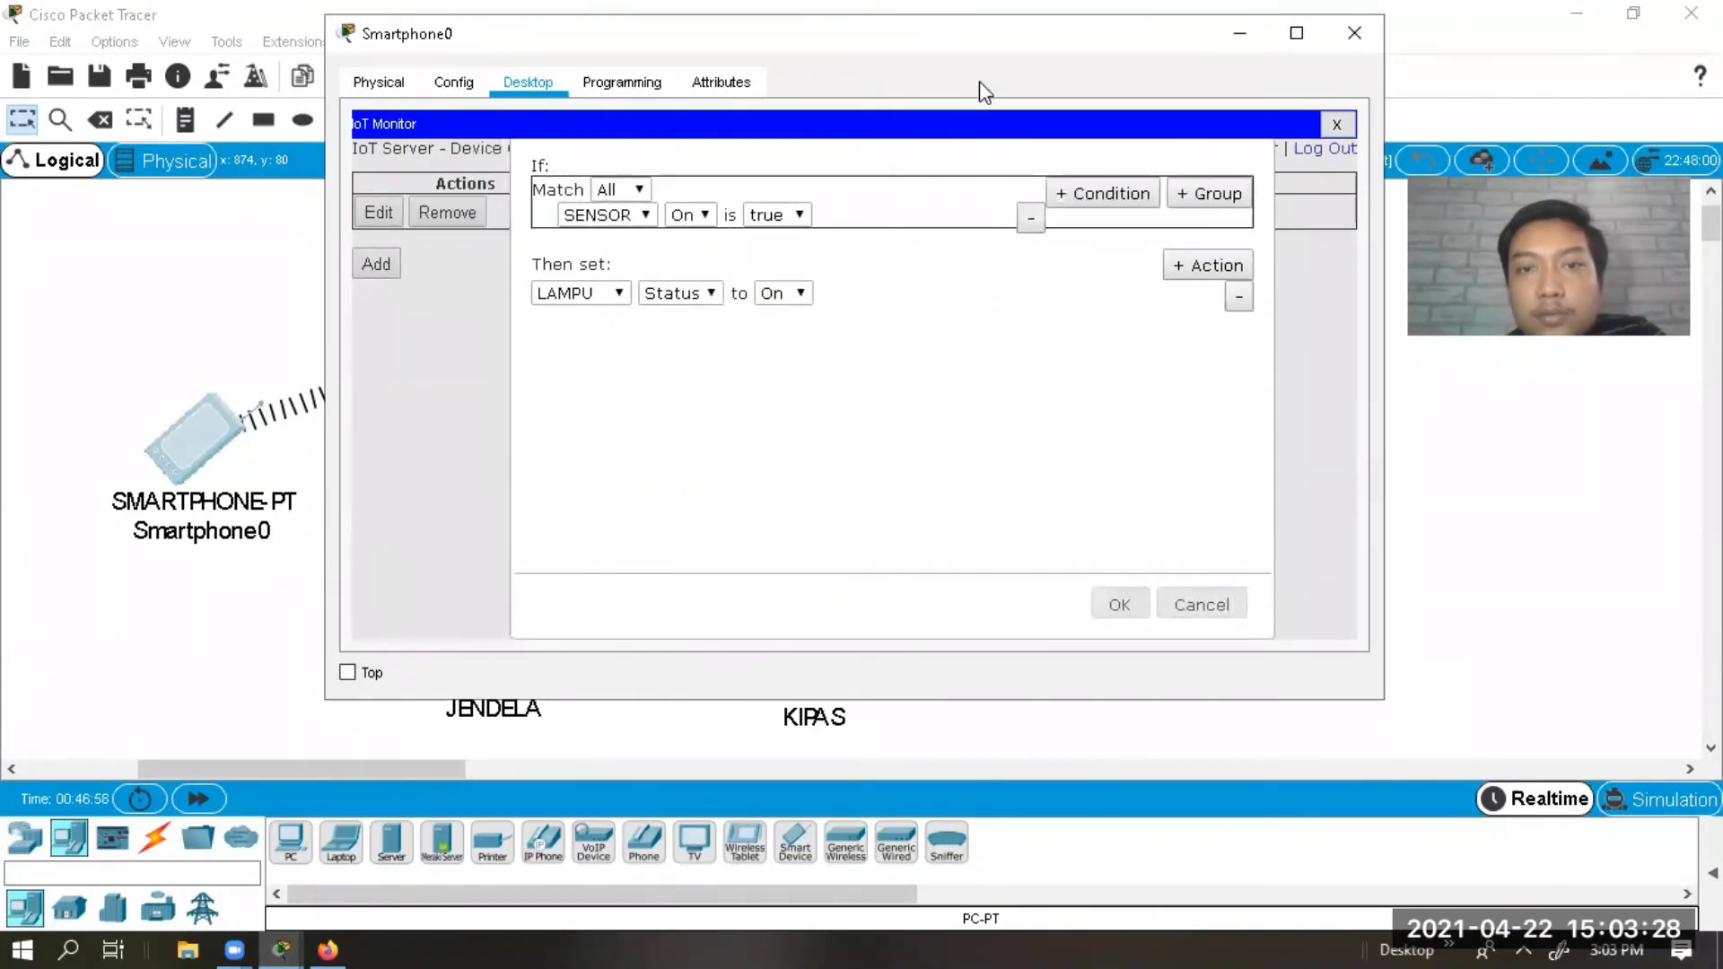
click(1121, 606)
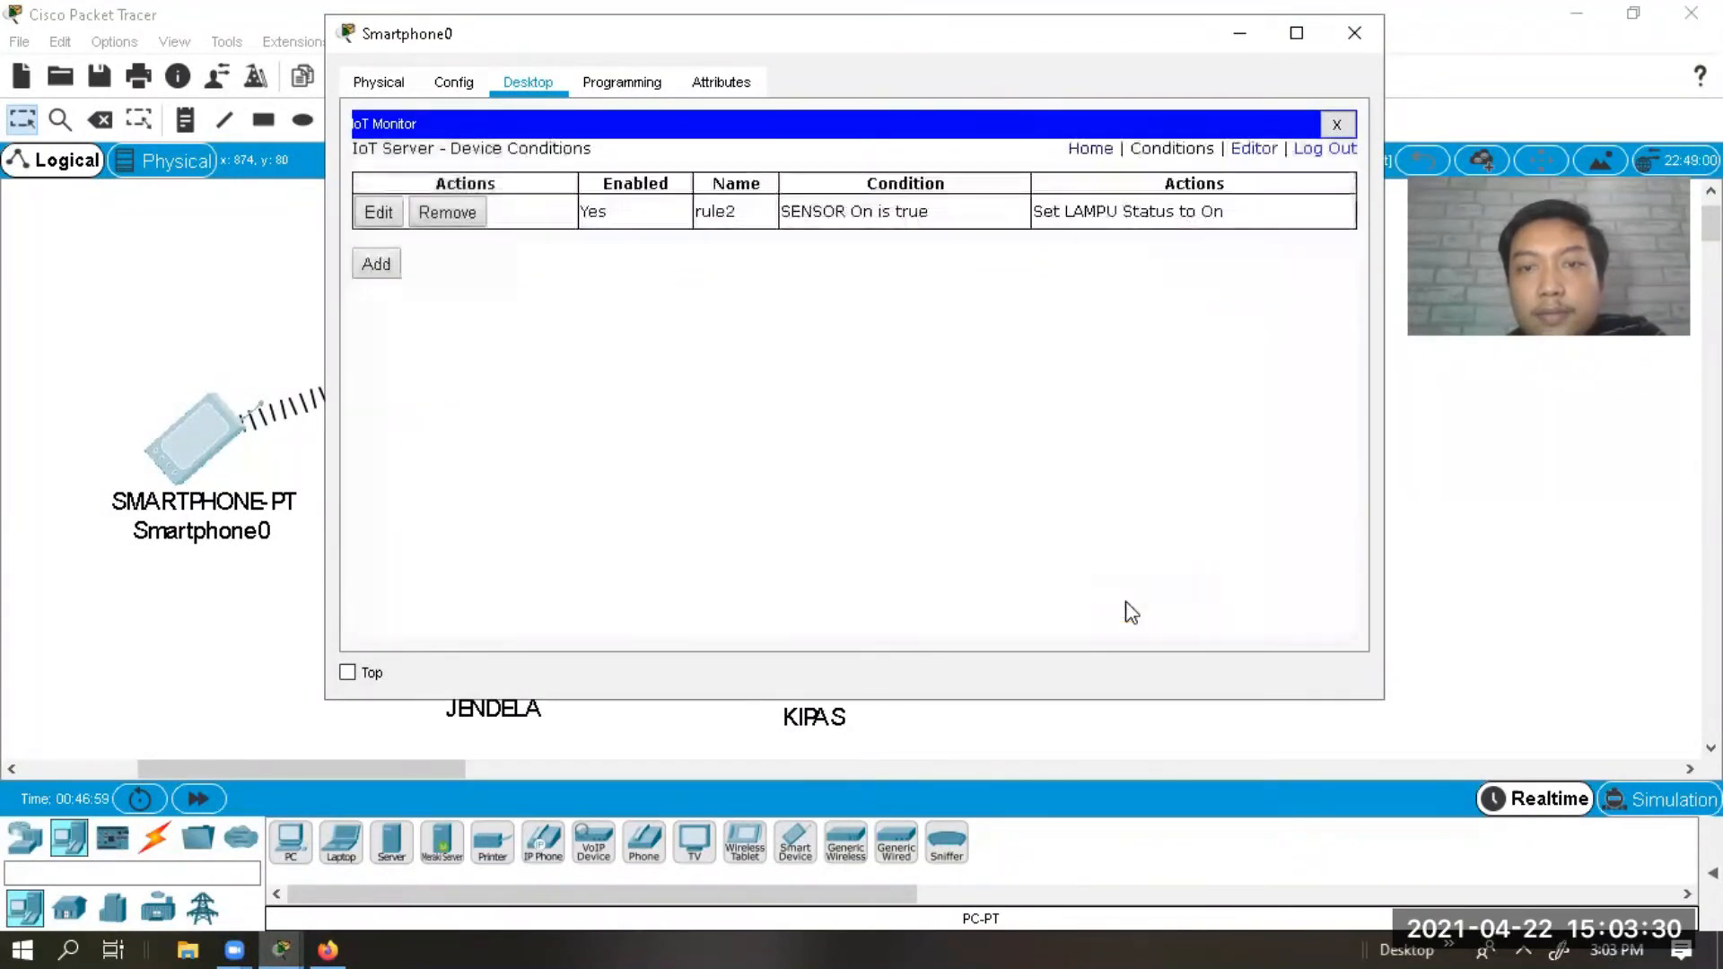
click(377, 264)
Name the new rule rules2 with the condition SENSOR On is true.
text(r)
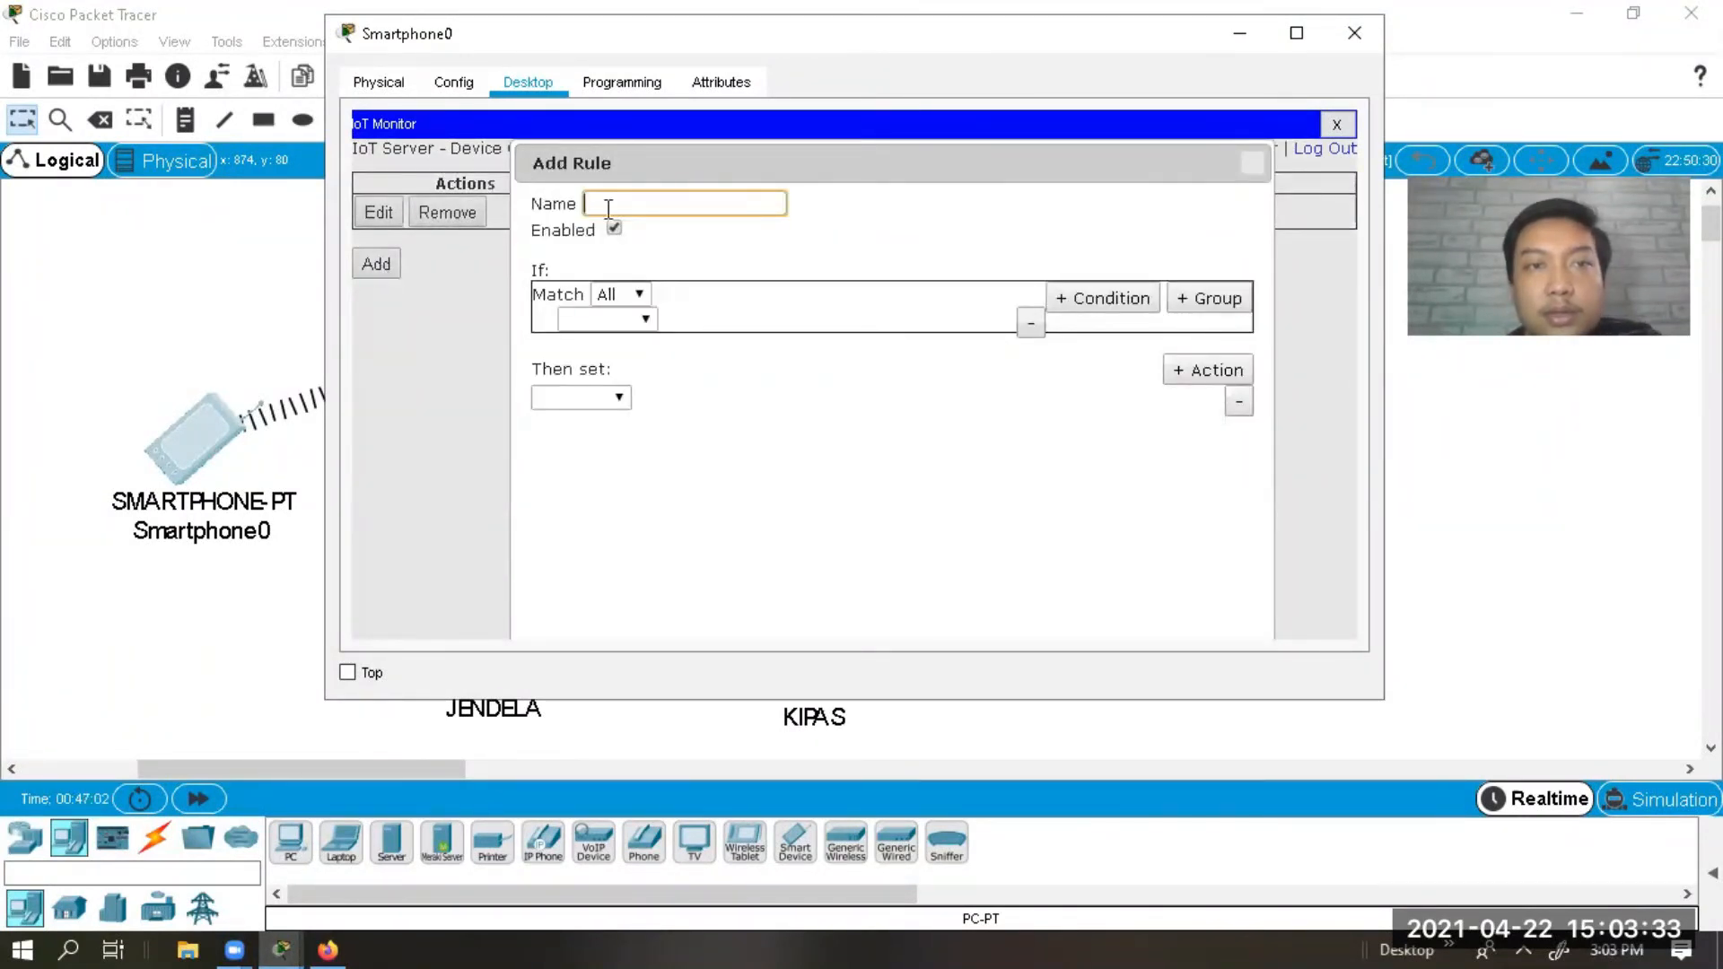
text(ules2)
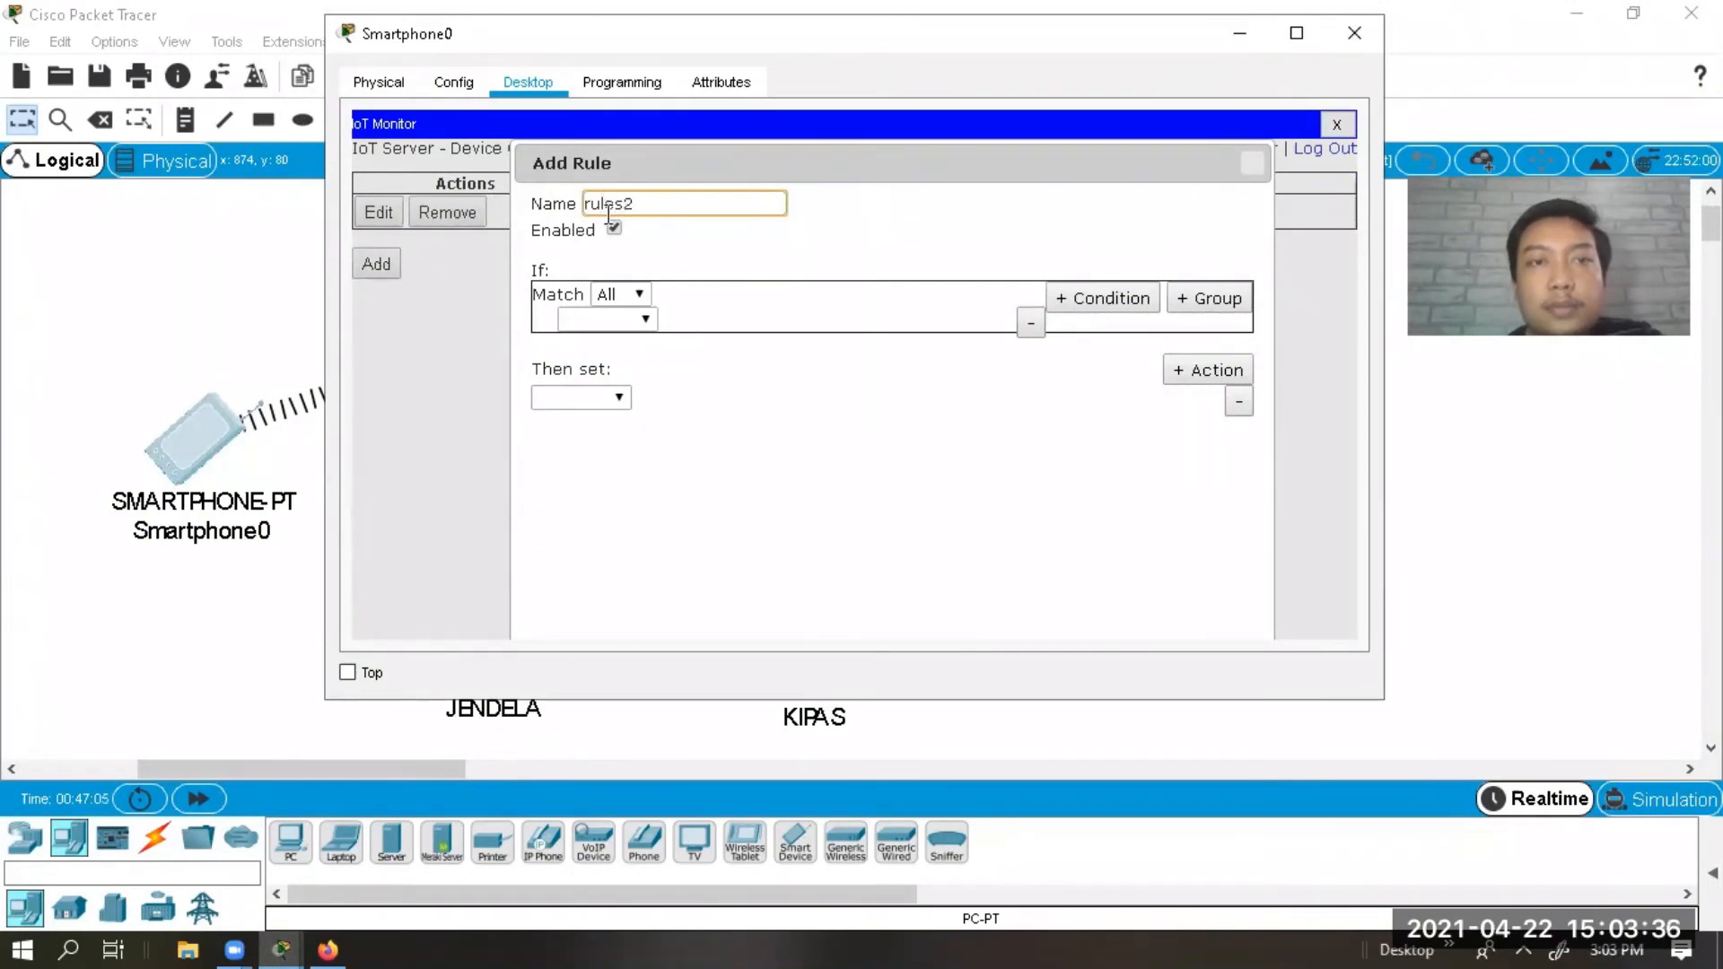
click(610, 320)
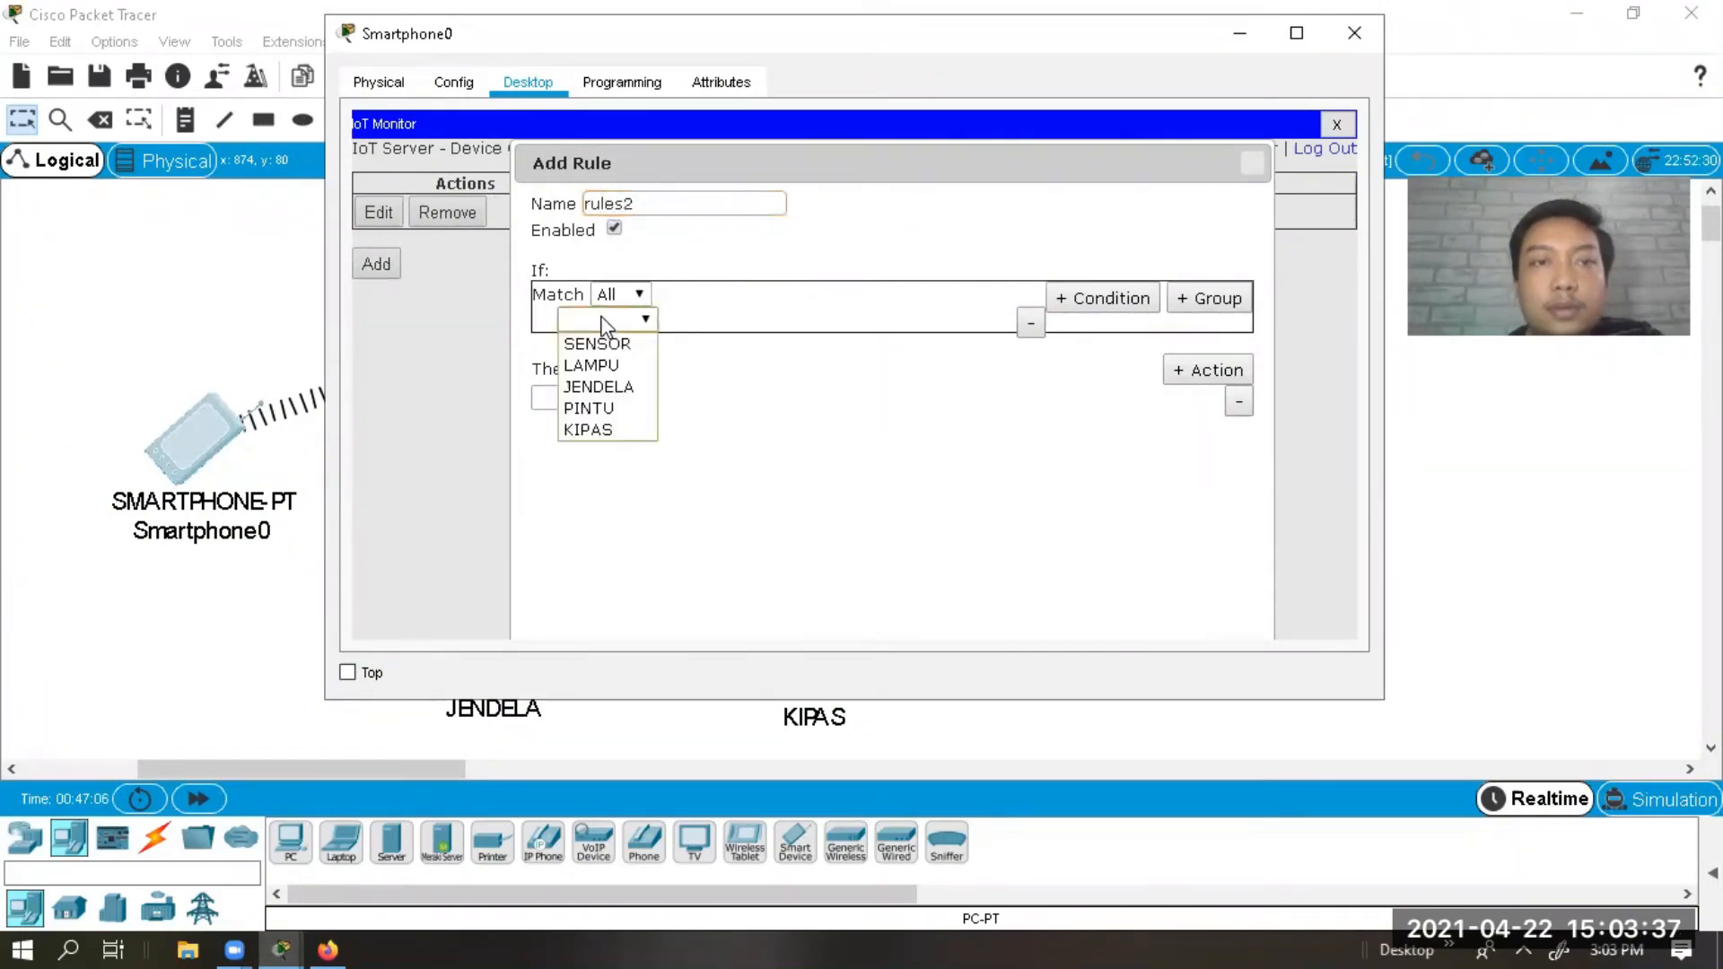
click(652, 341)
click(705, 320)
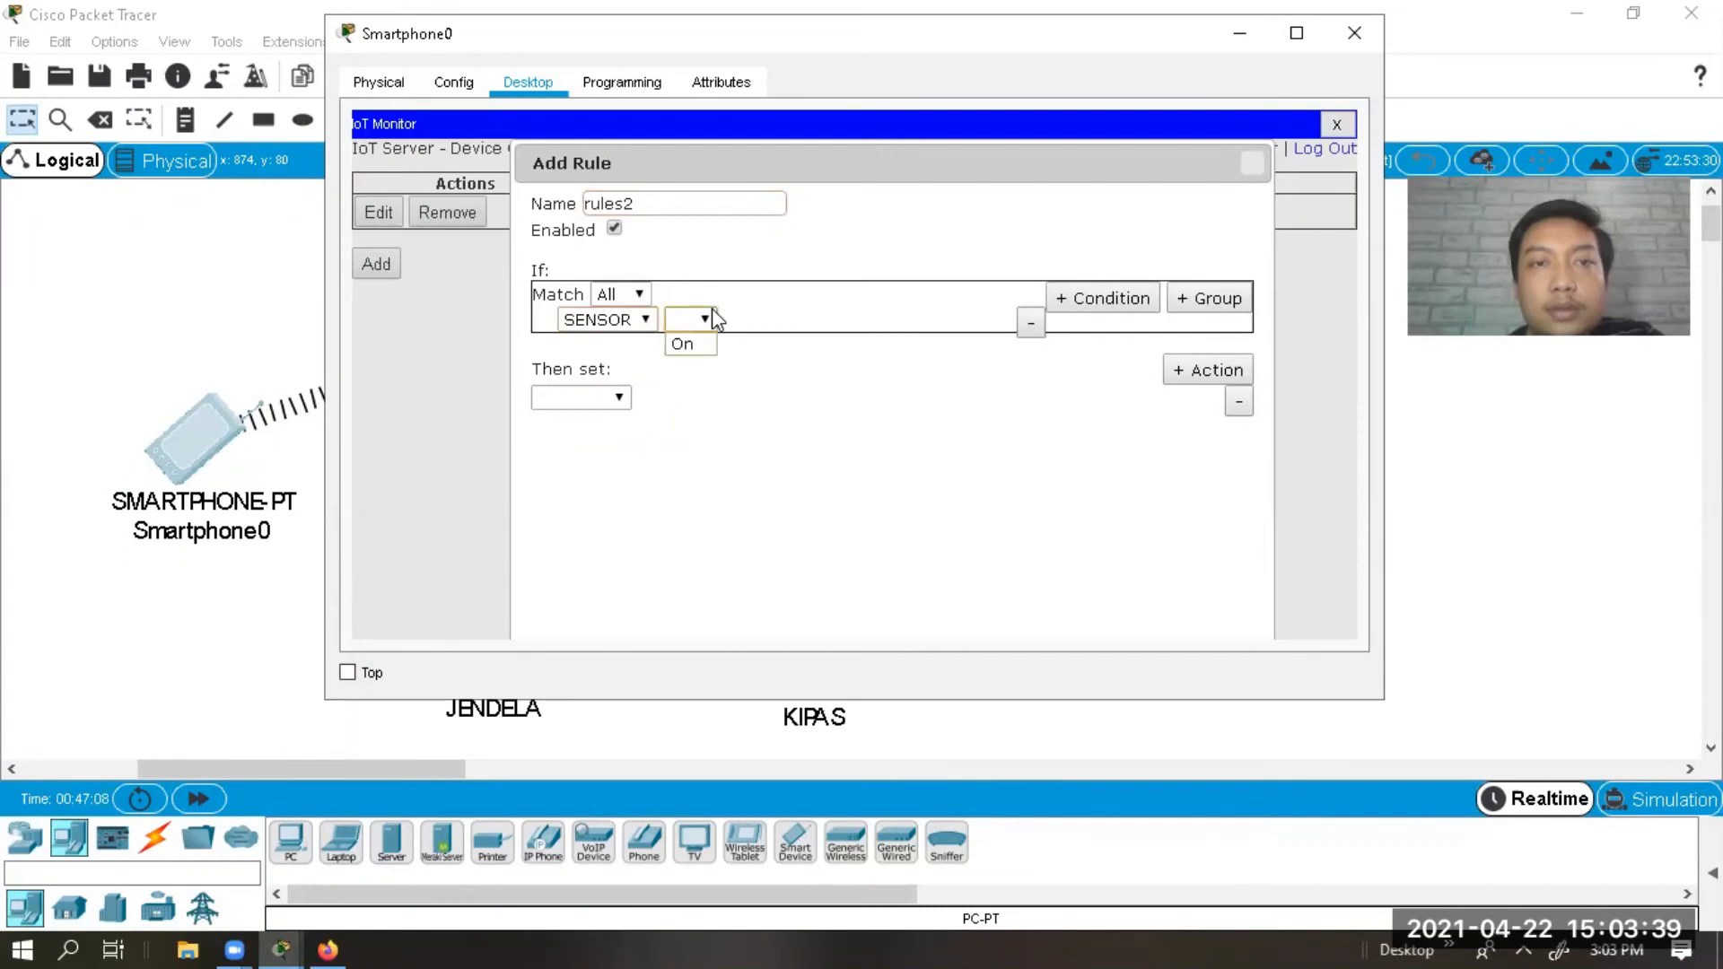
click(702, 348)
click(754, 325)
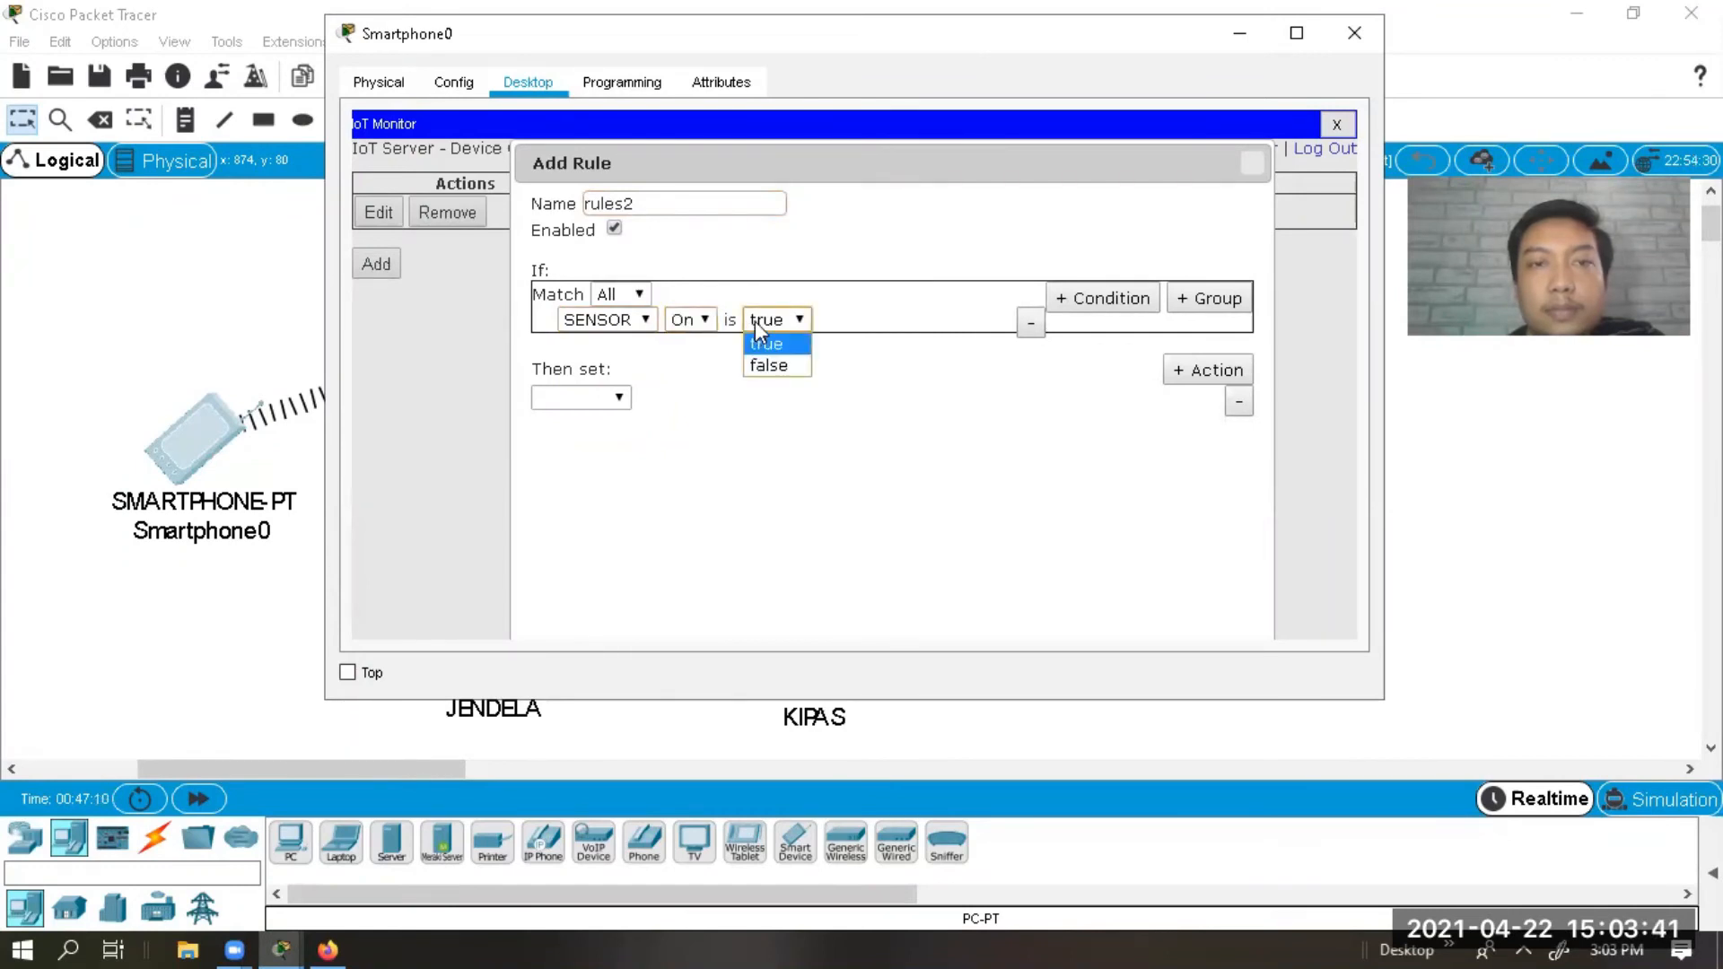
click(761, 320)
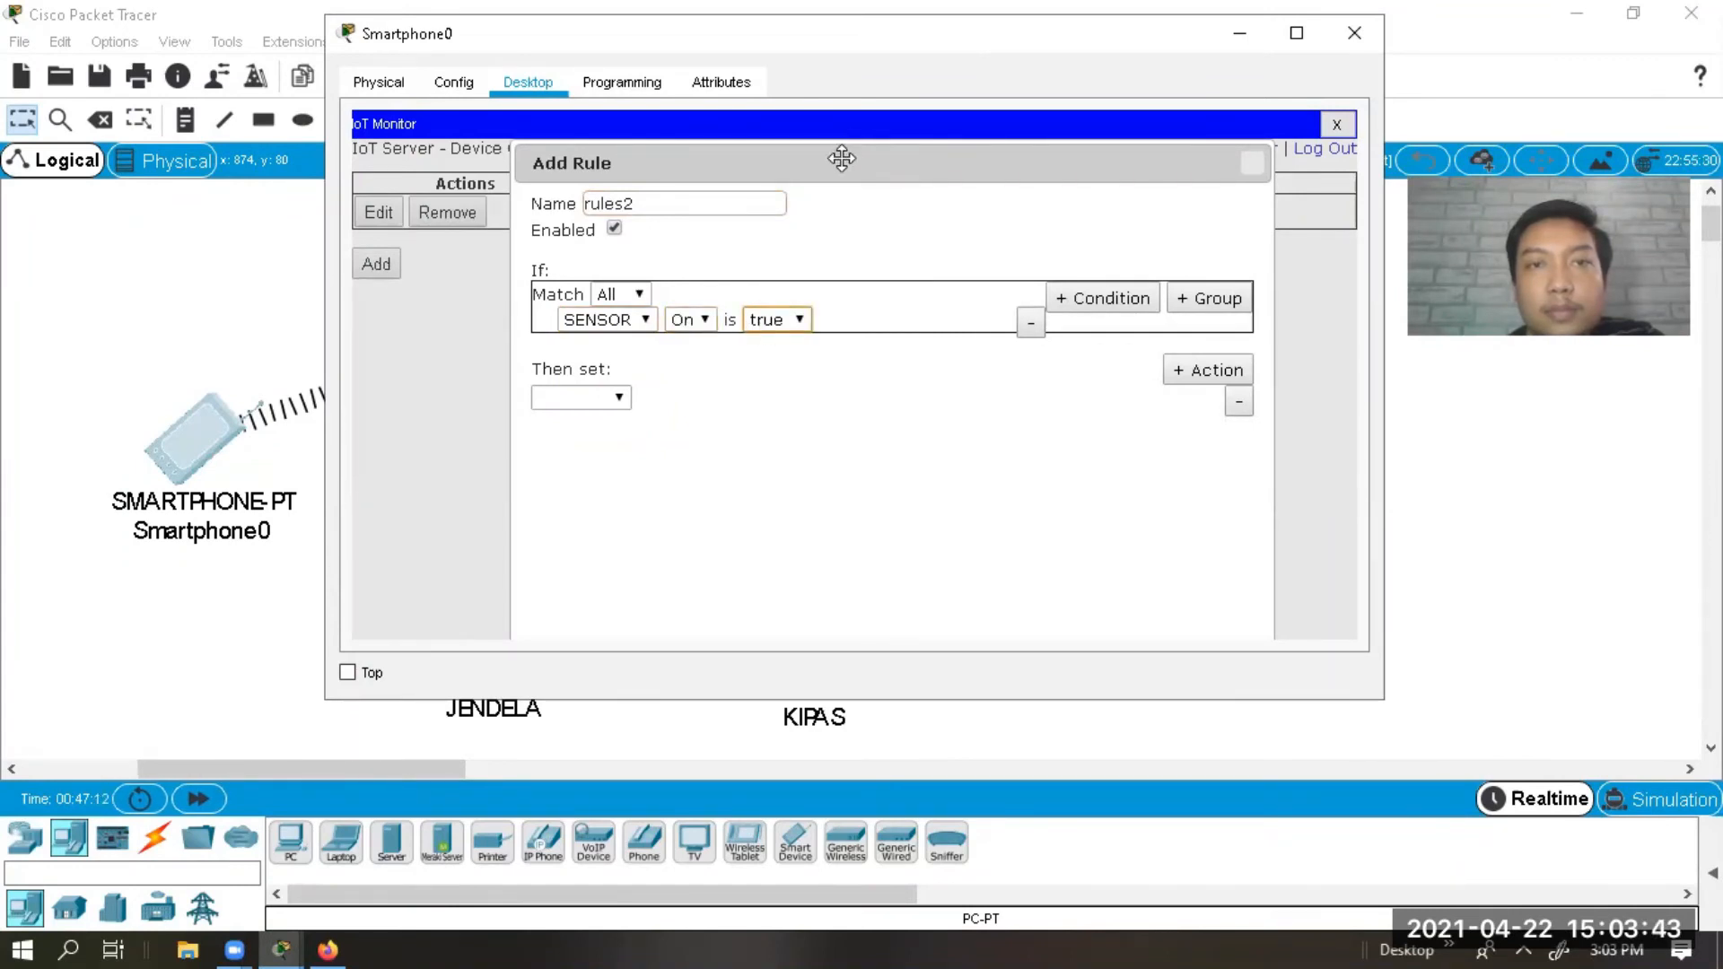
Make rules2 set KIPAS Status to High and save it.
drag(842, 159, 917, 54)
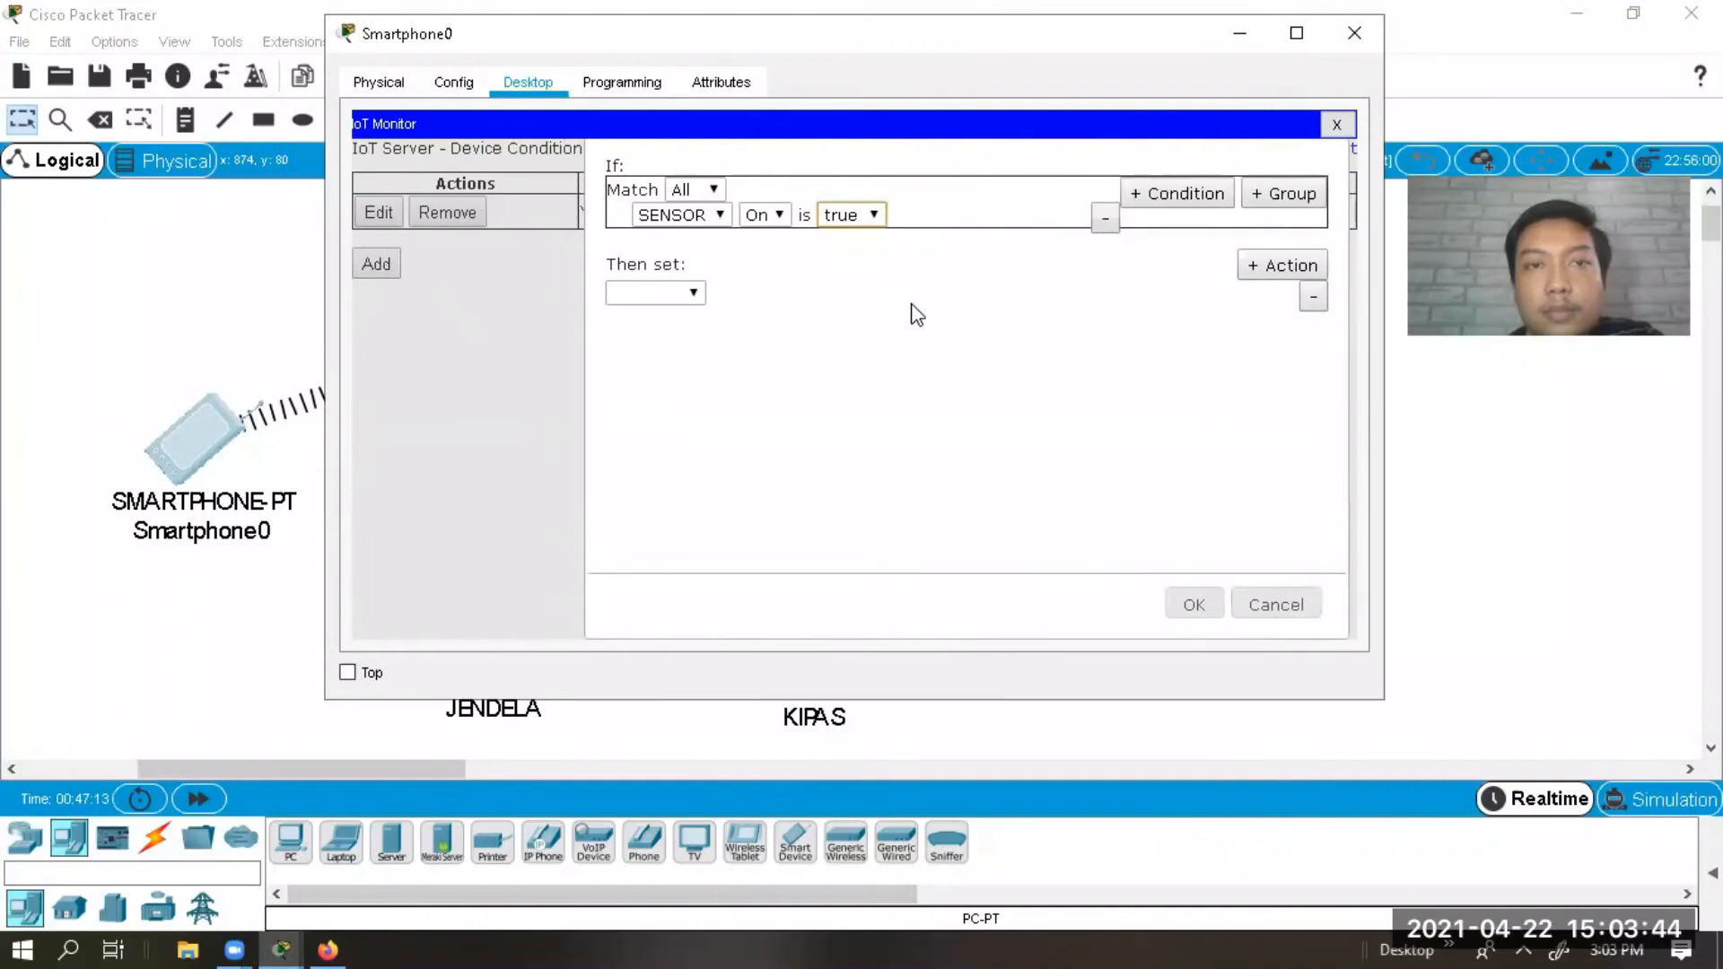
click(662, 294)
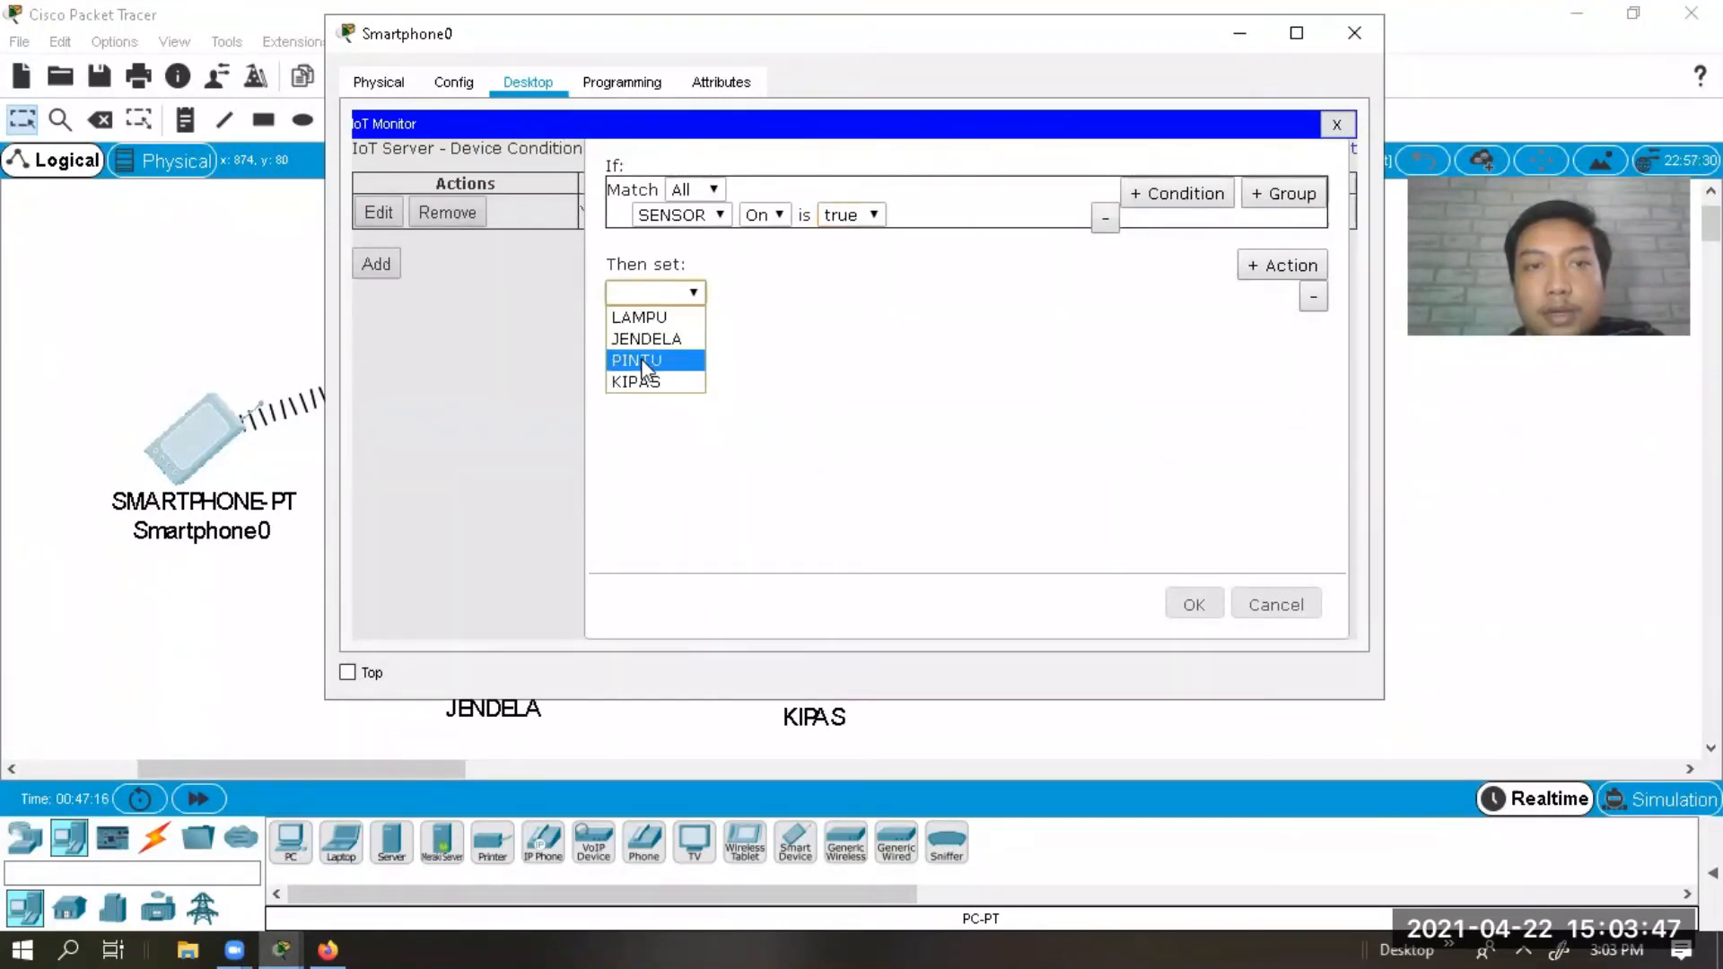
click(651, 382)
click(778, 295)
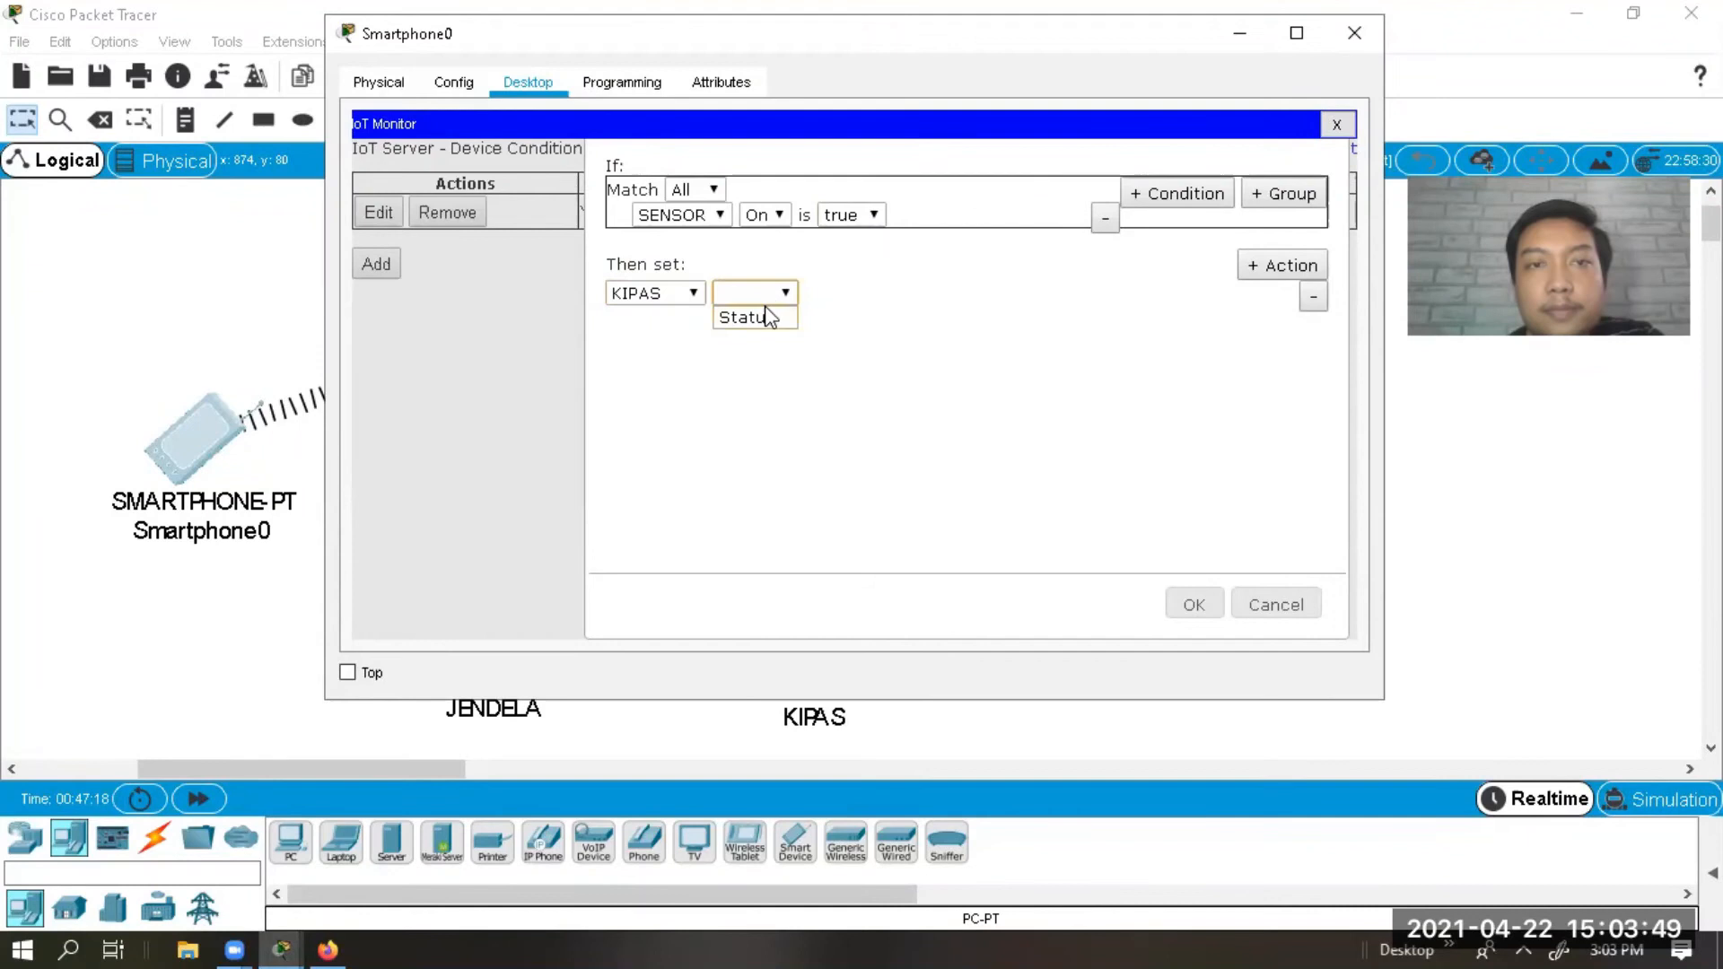
click(764, 321)
click(860, 295)
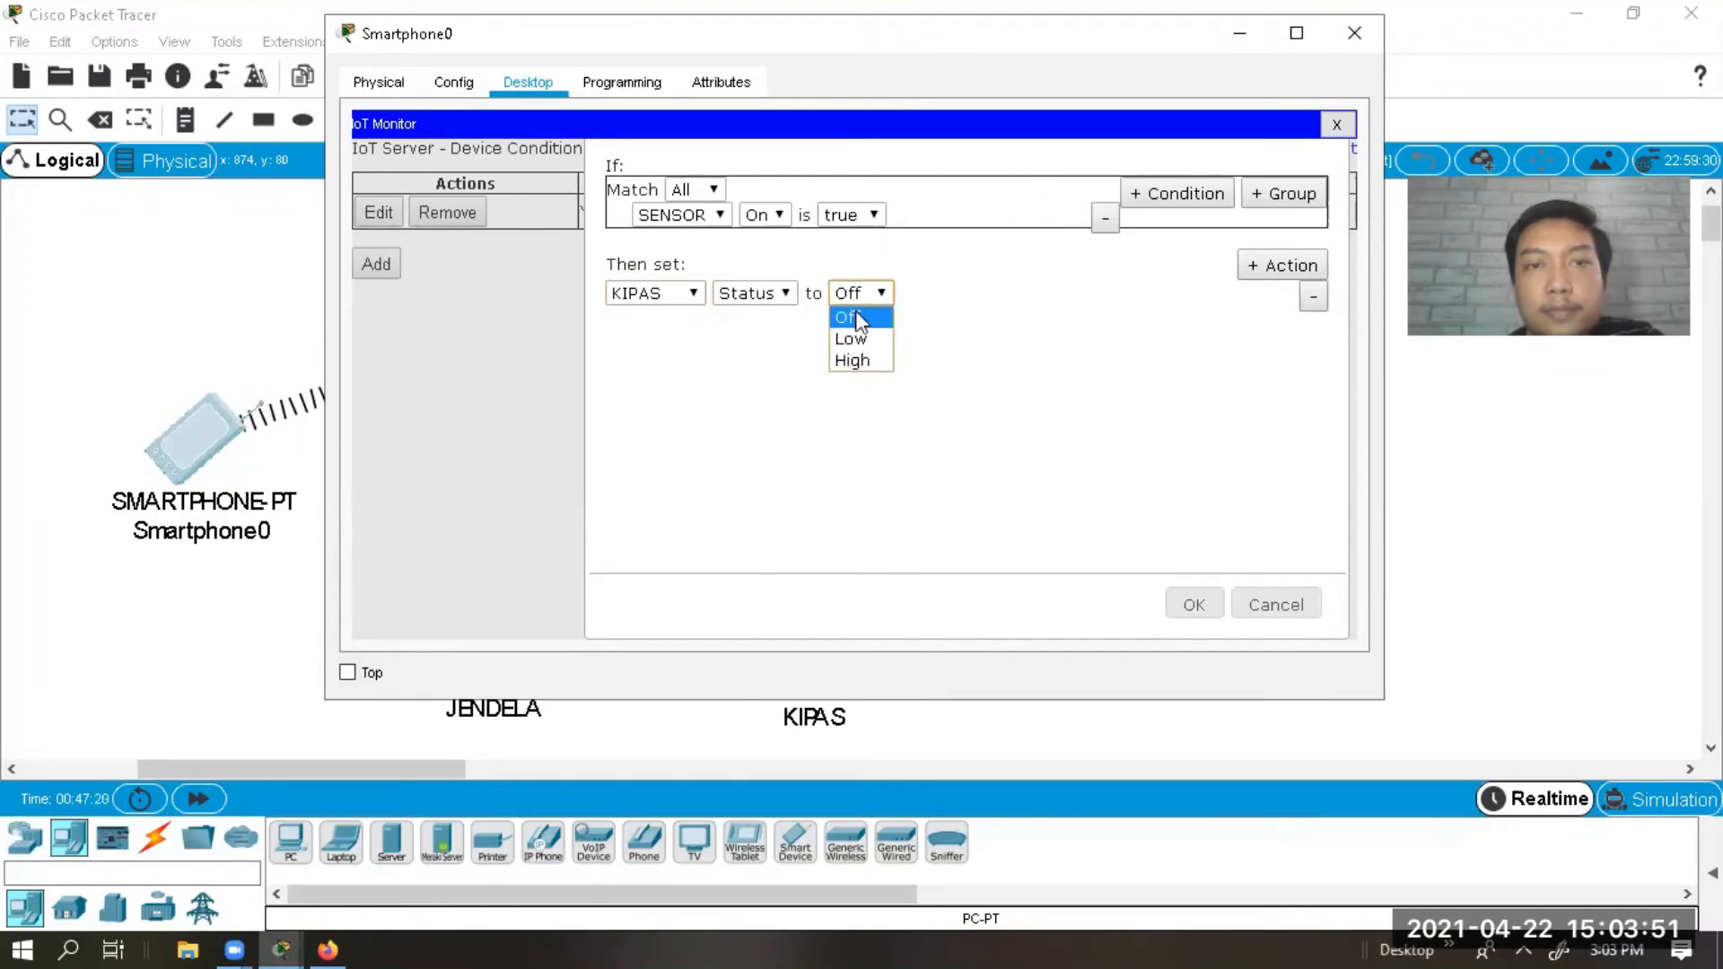
click(852, 361)
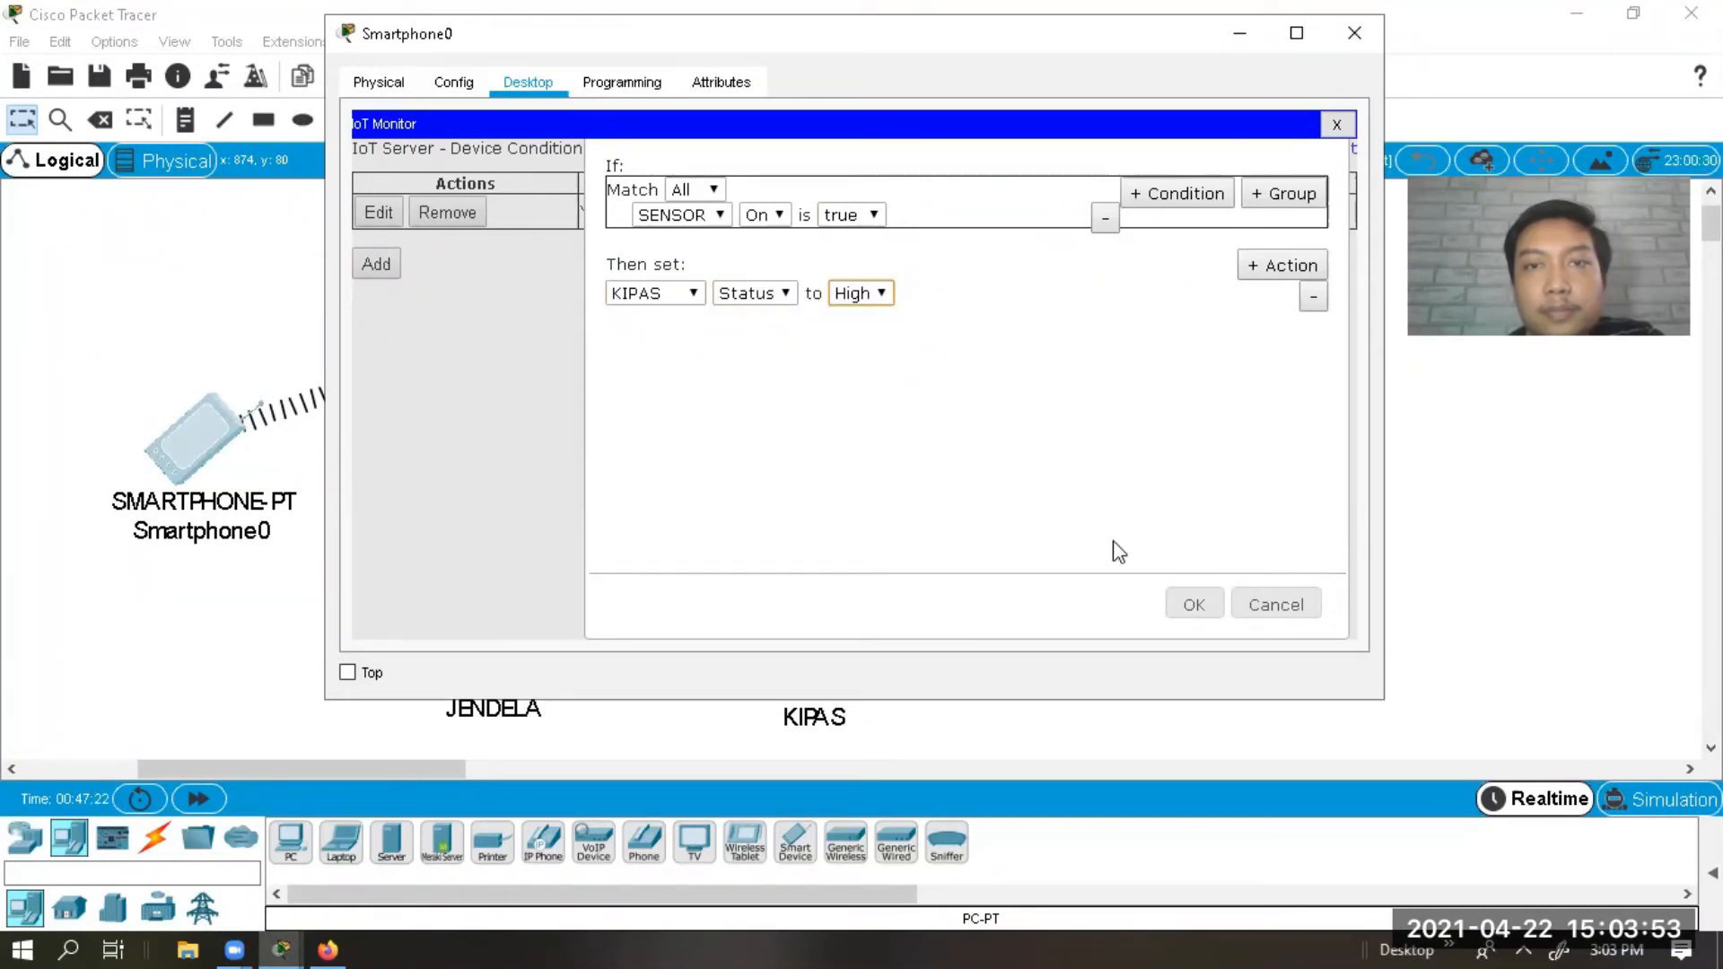
click(1178, 606)
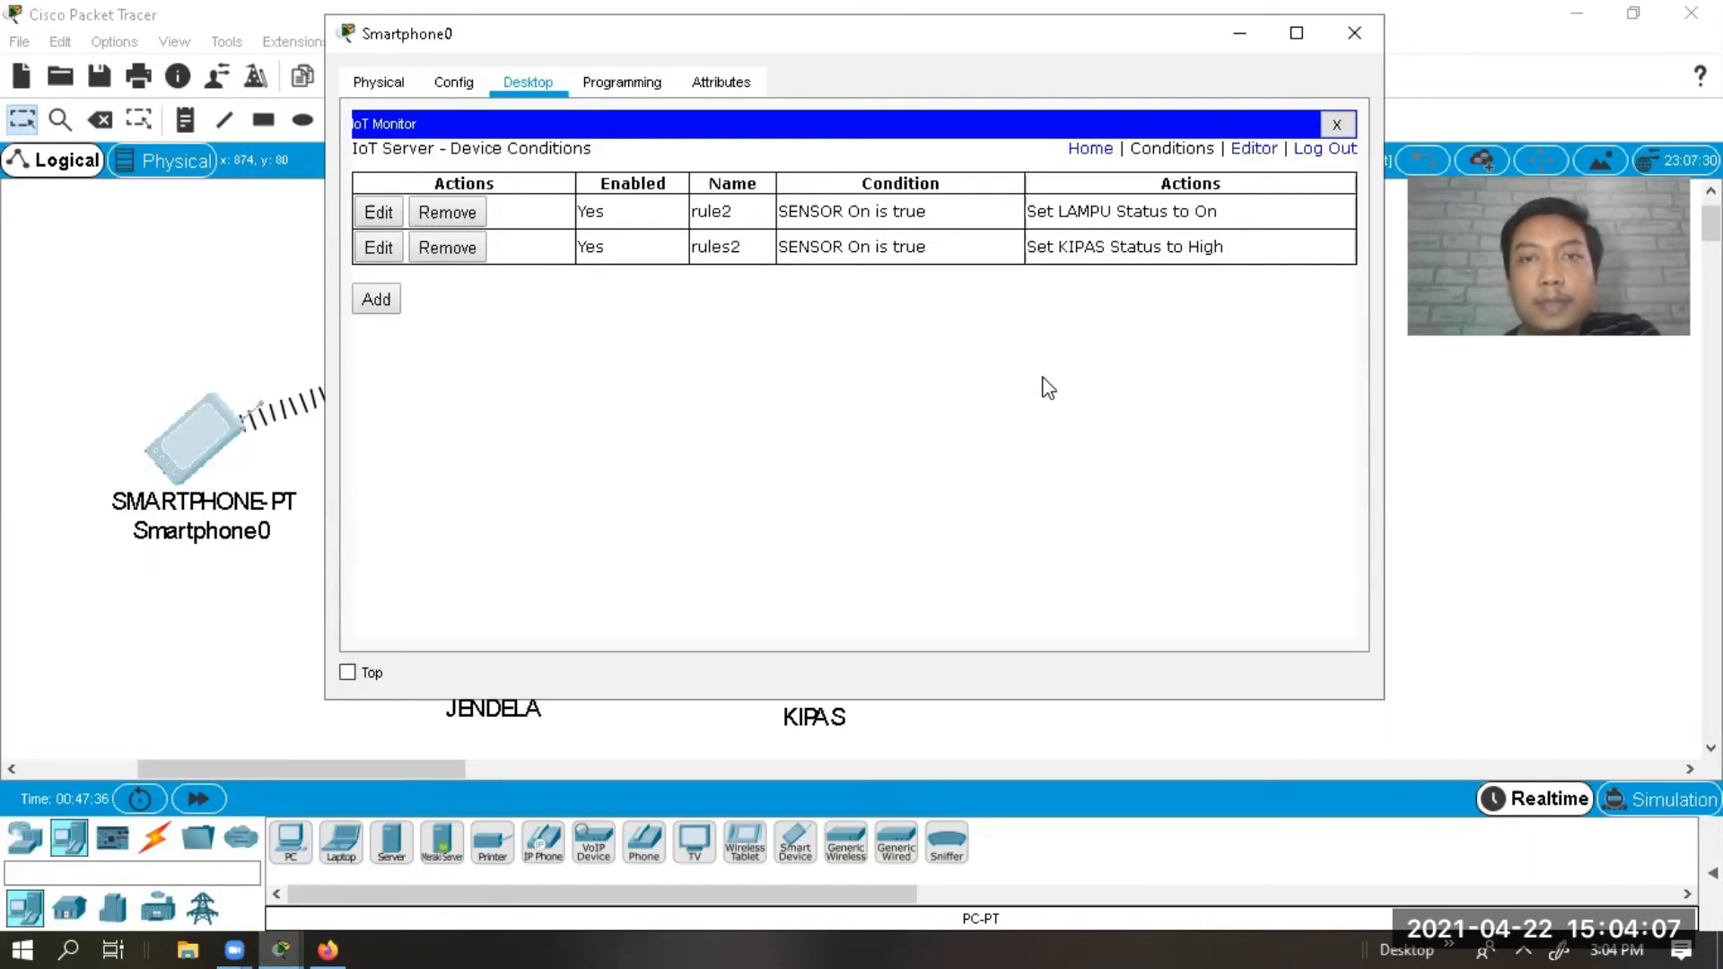
Start a new rule named rules3 with the condition SENSOR On is true.
click(388, 307)
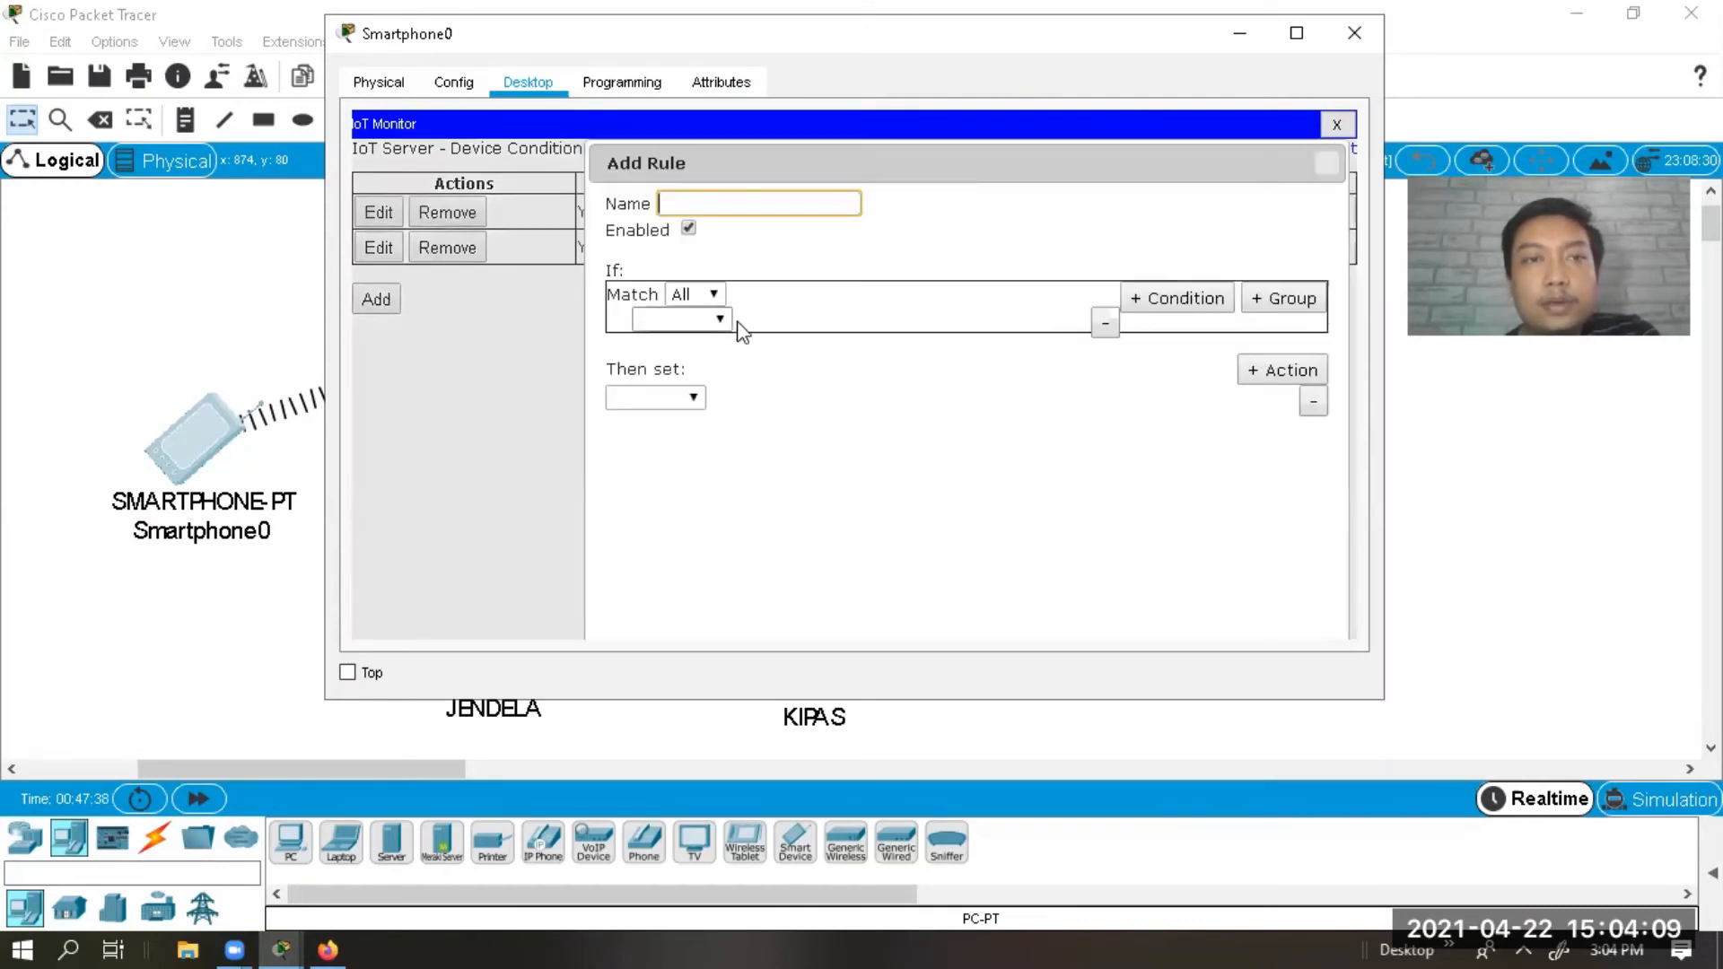
text(rules3)
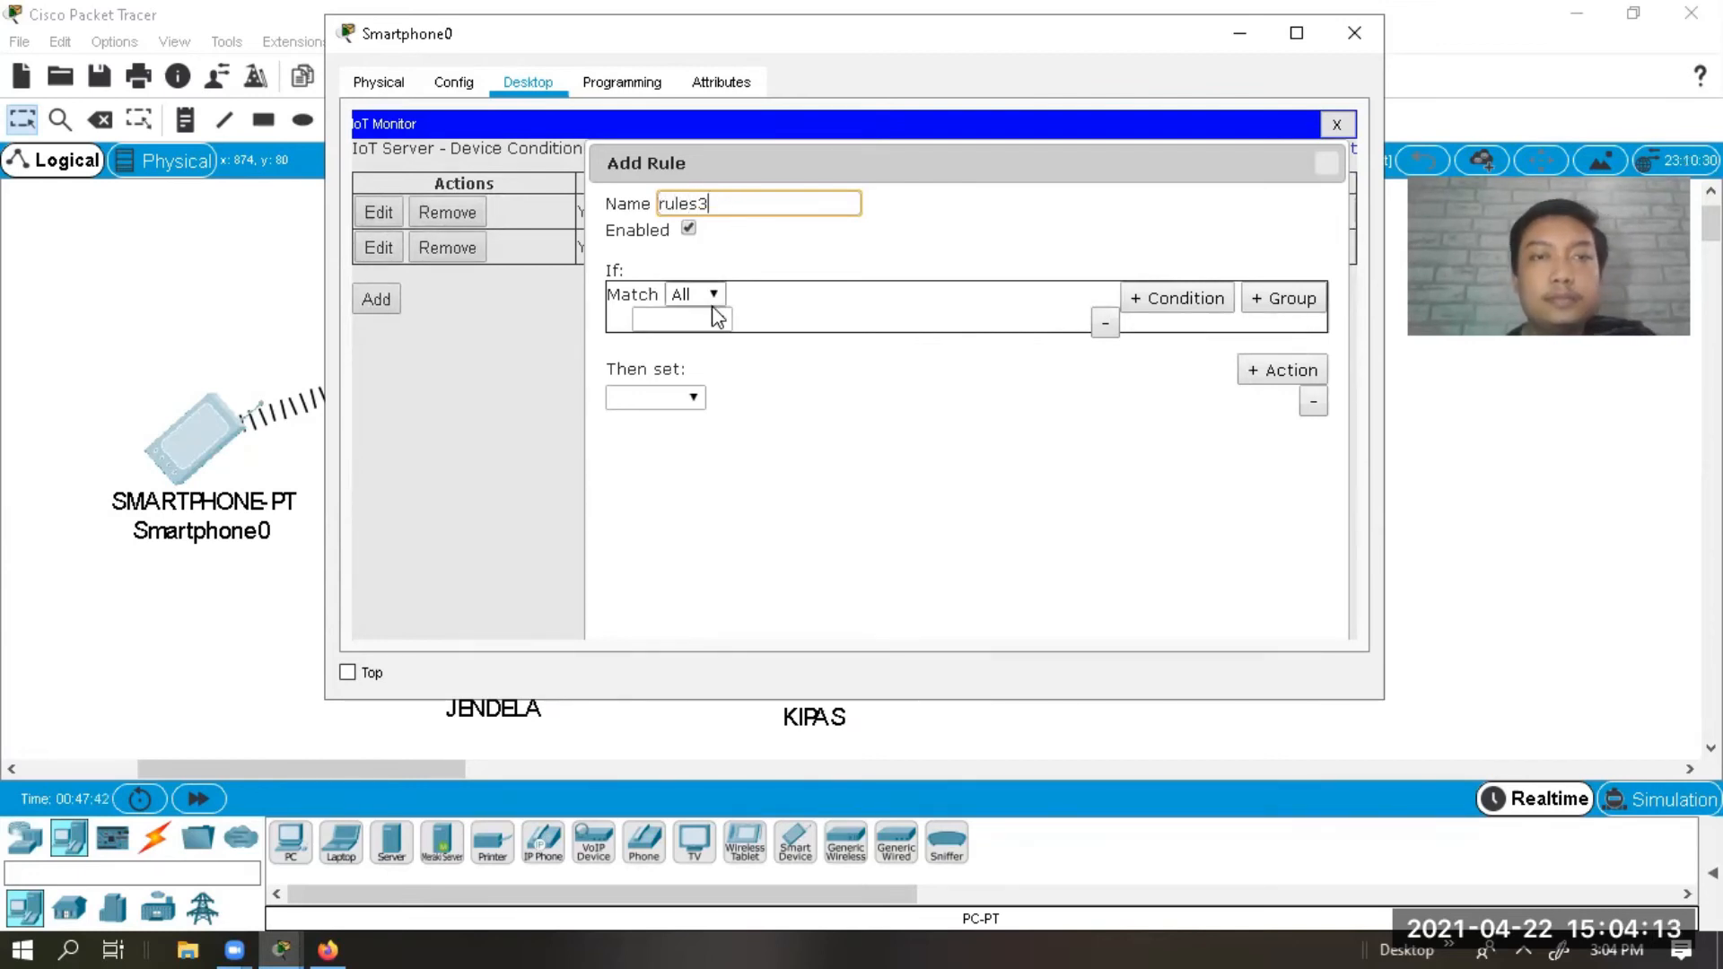
click(713, 304)
click(661, 326)
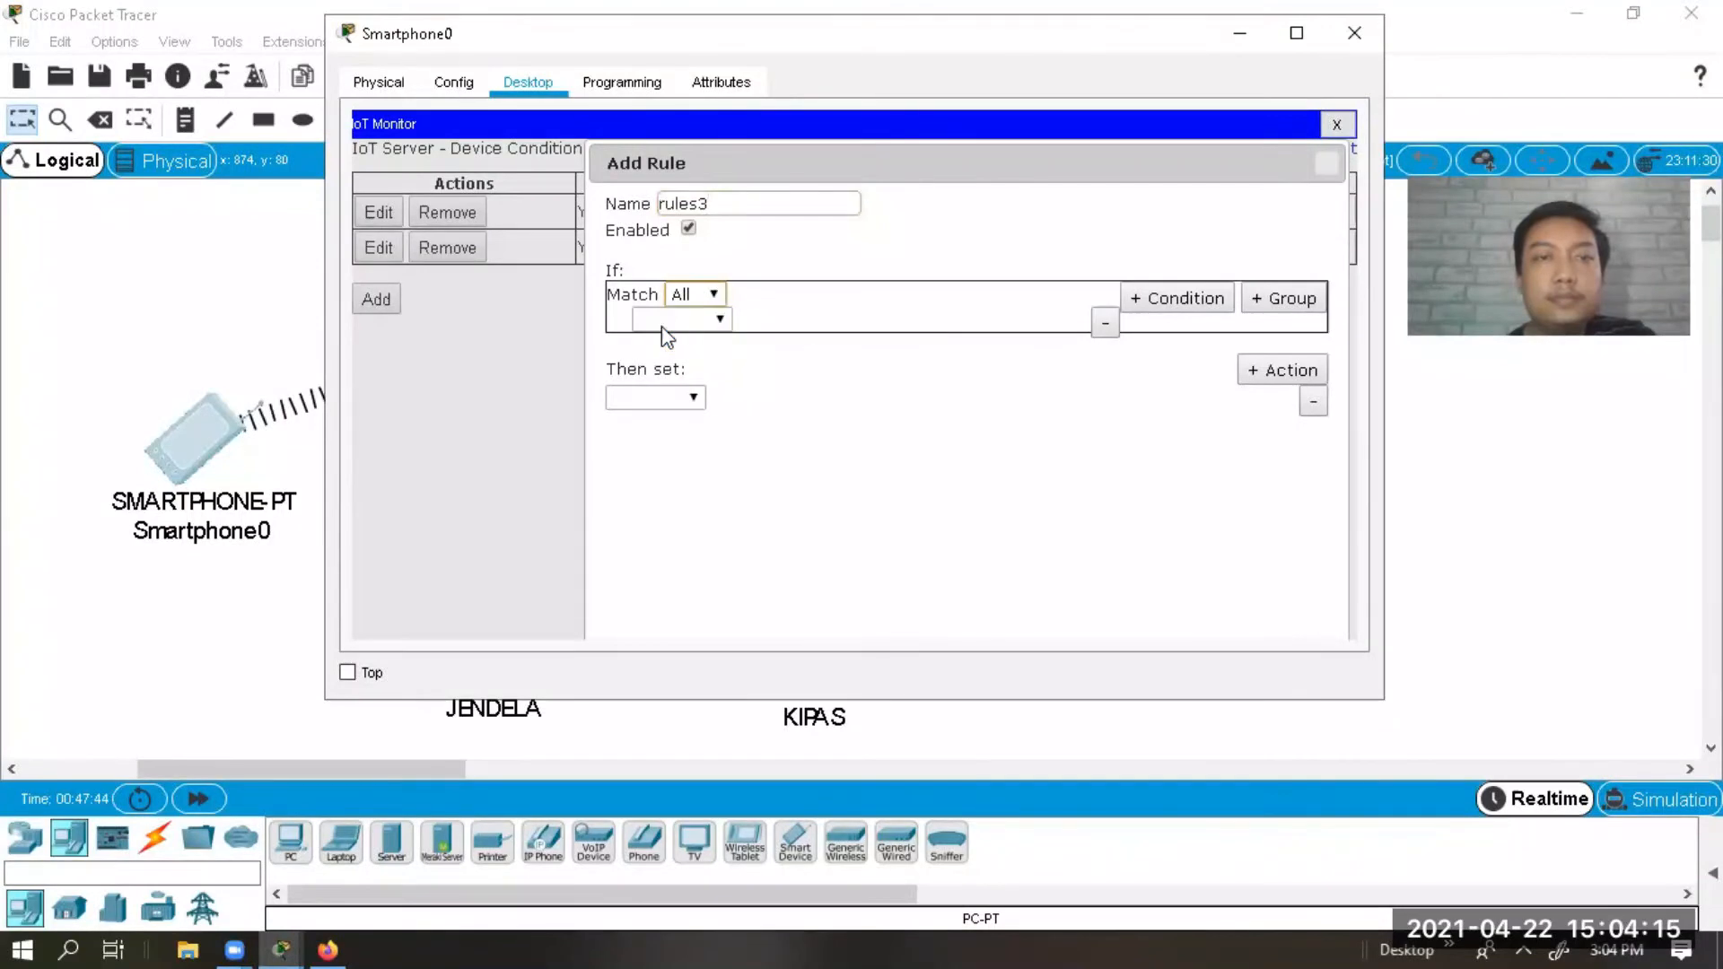
click(662, 321)
click(677, 406)
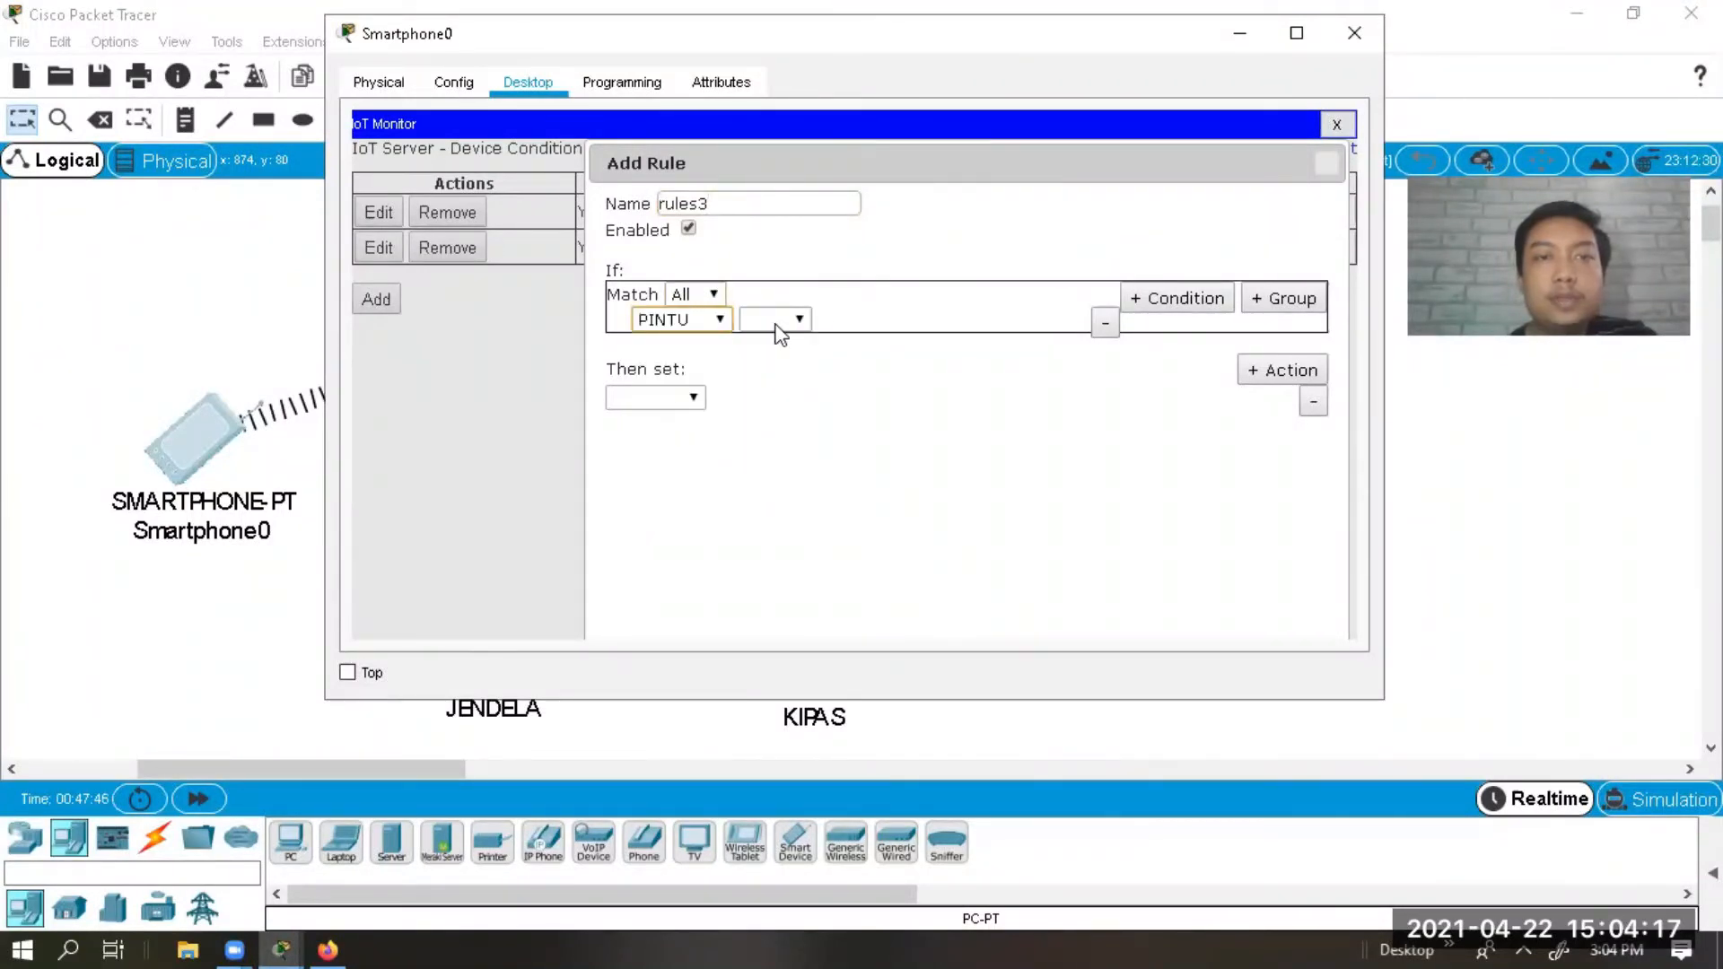
click(799, 319)
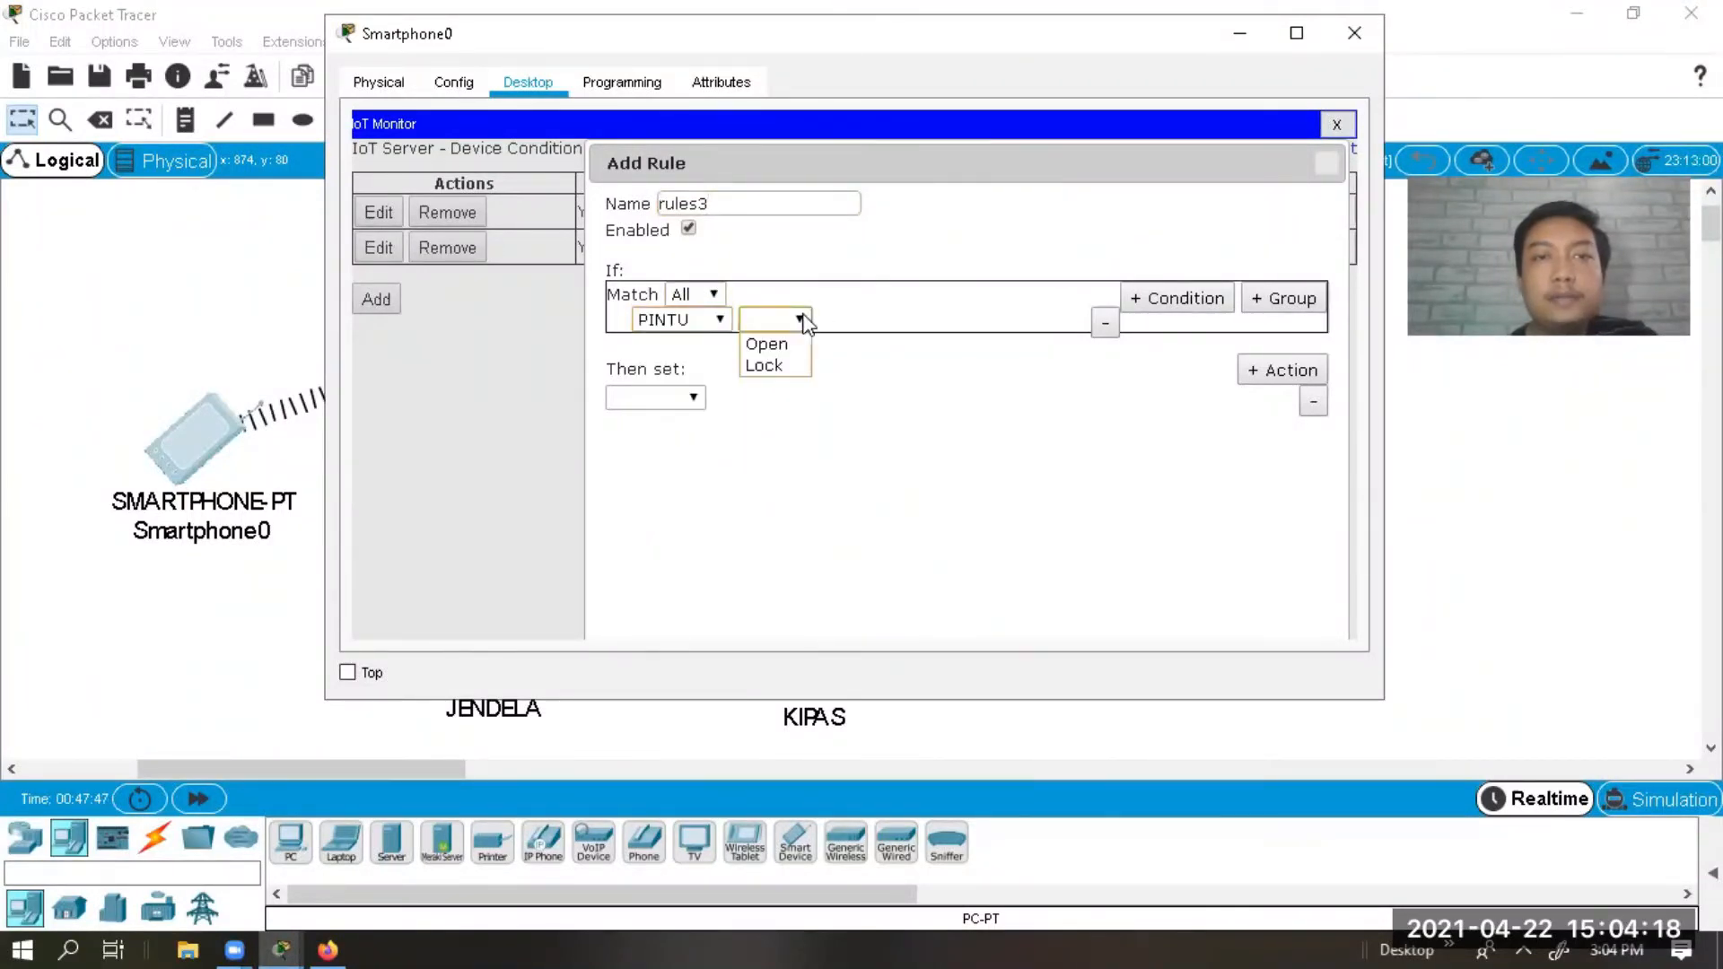
click(718, 321)
click(718, 320)
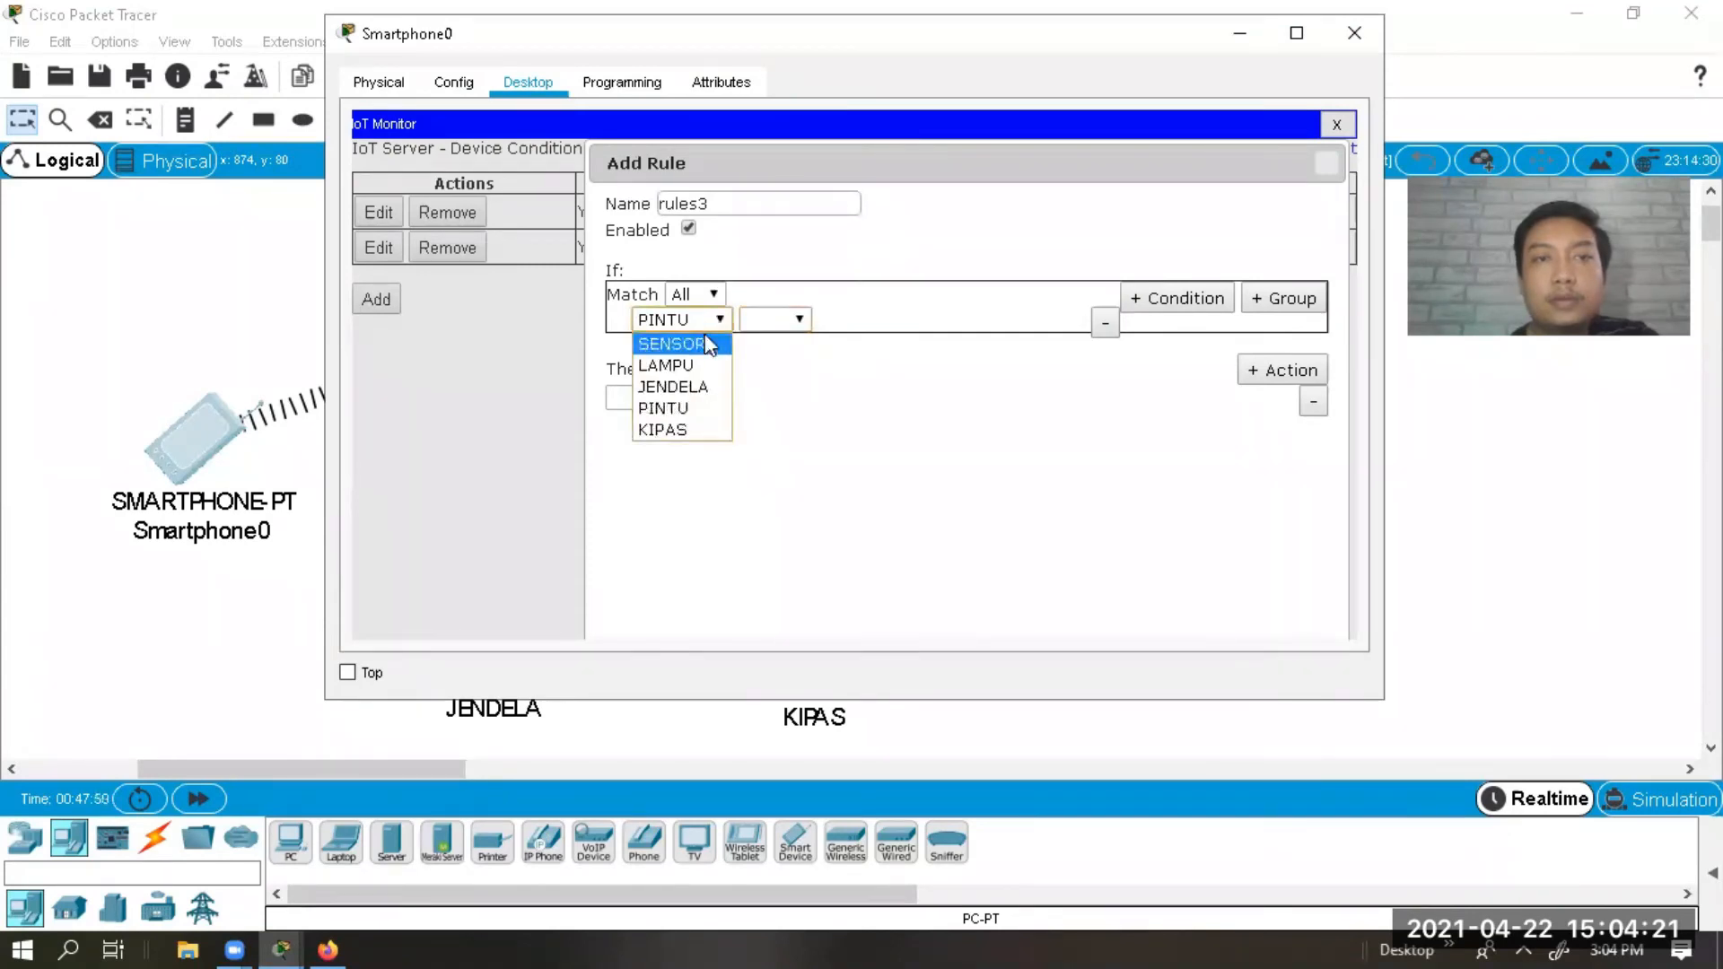
click(704, 334)
click(780, 322)
click(783, 347)
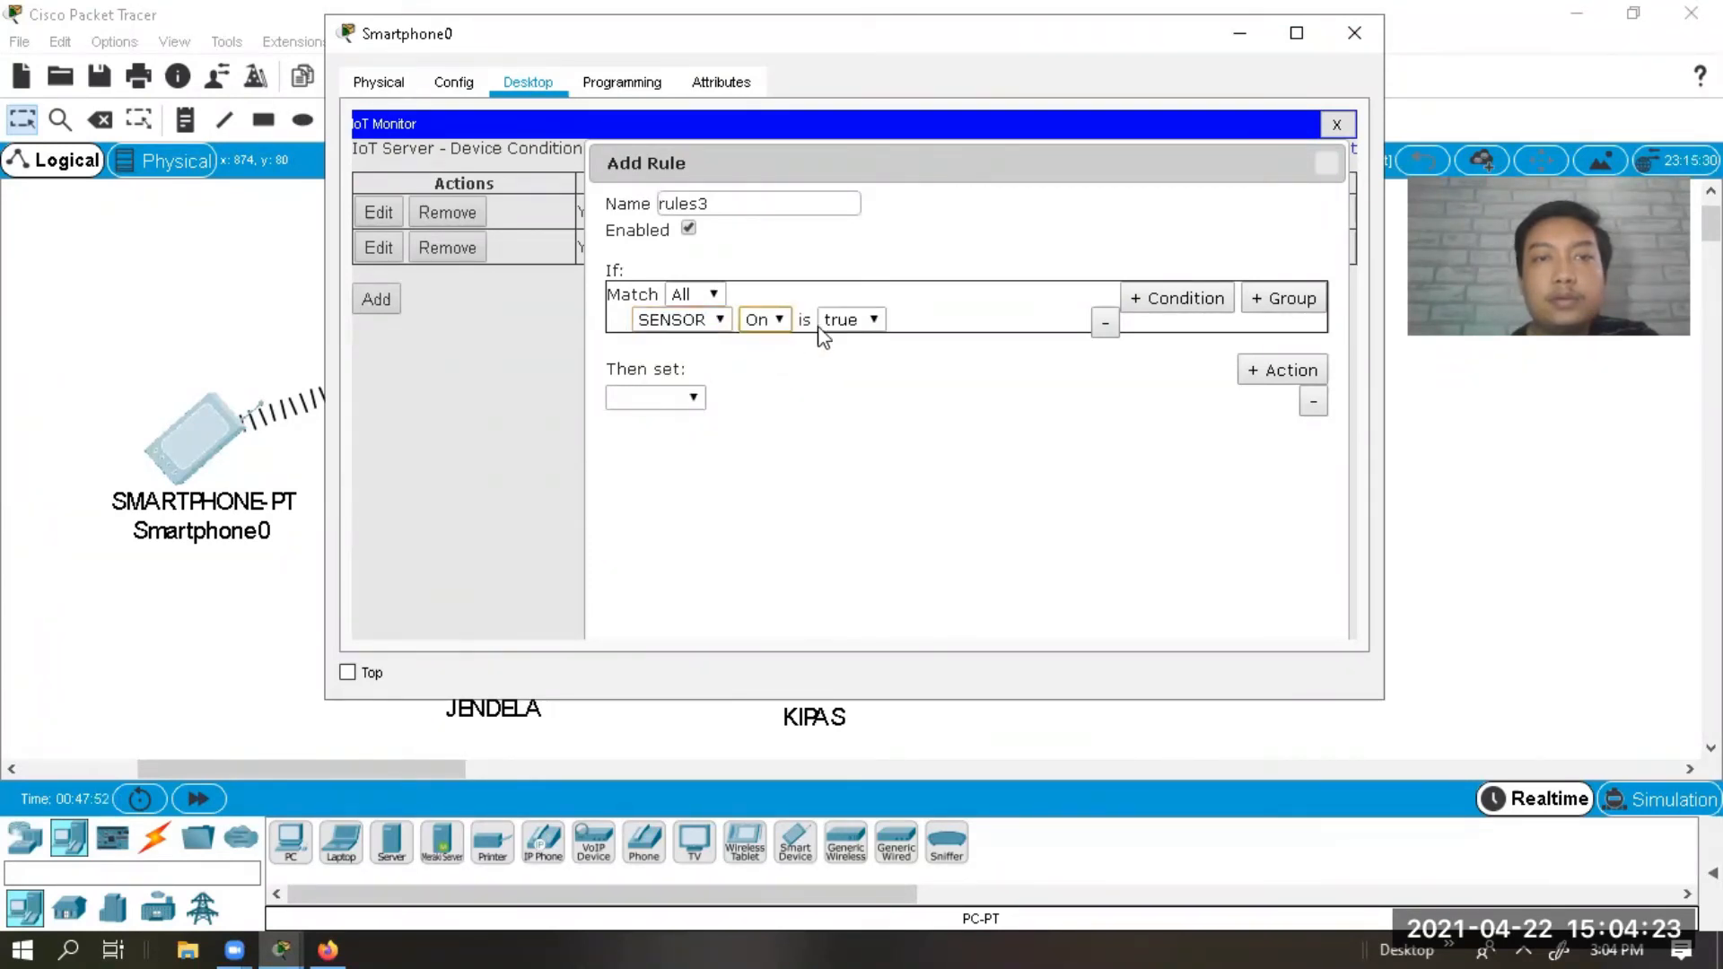
click(844, 321)
click(844, 321)
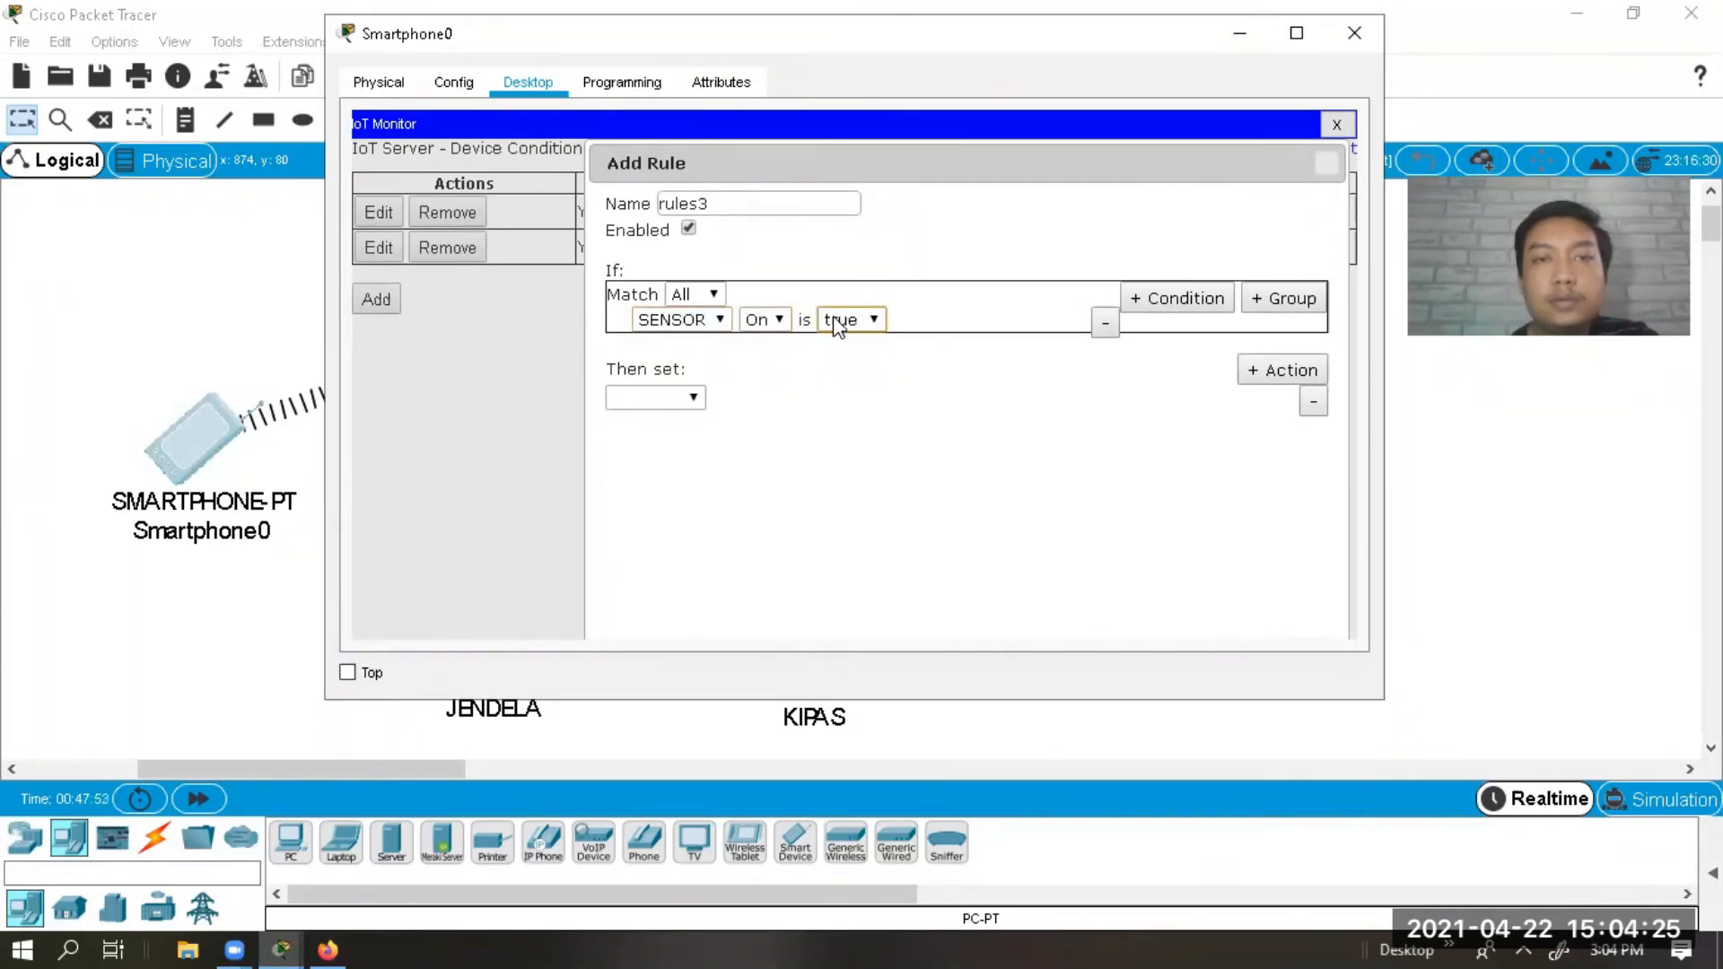
Make rules3 set PINTU Lock to Unlock.
click(696, 397)
click(673, 465)
click(741, 399)
click(740, 421)
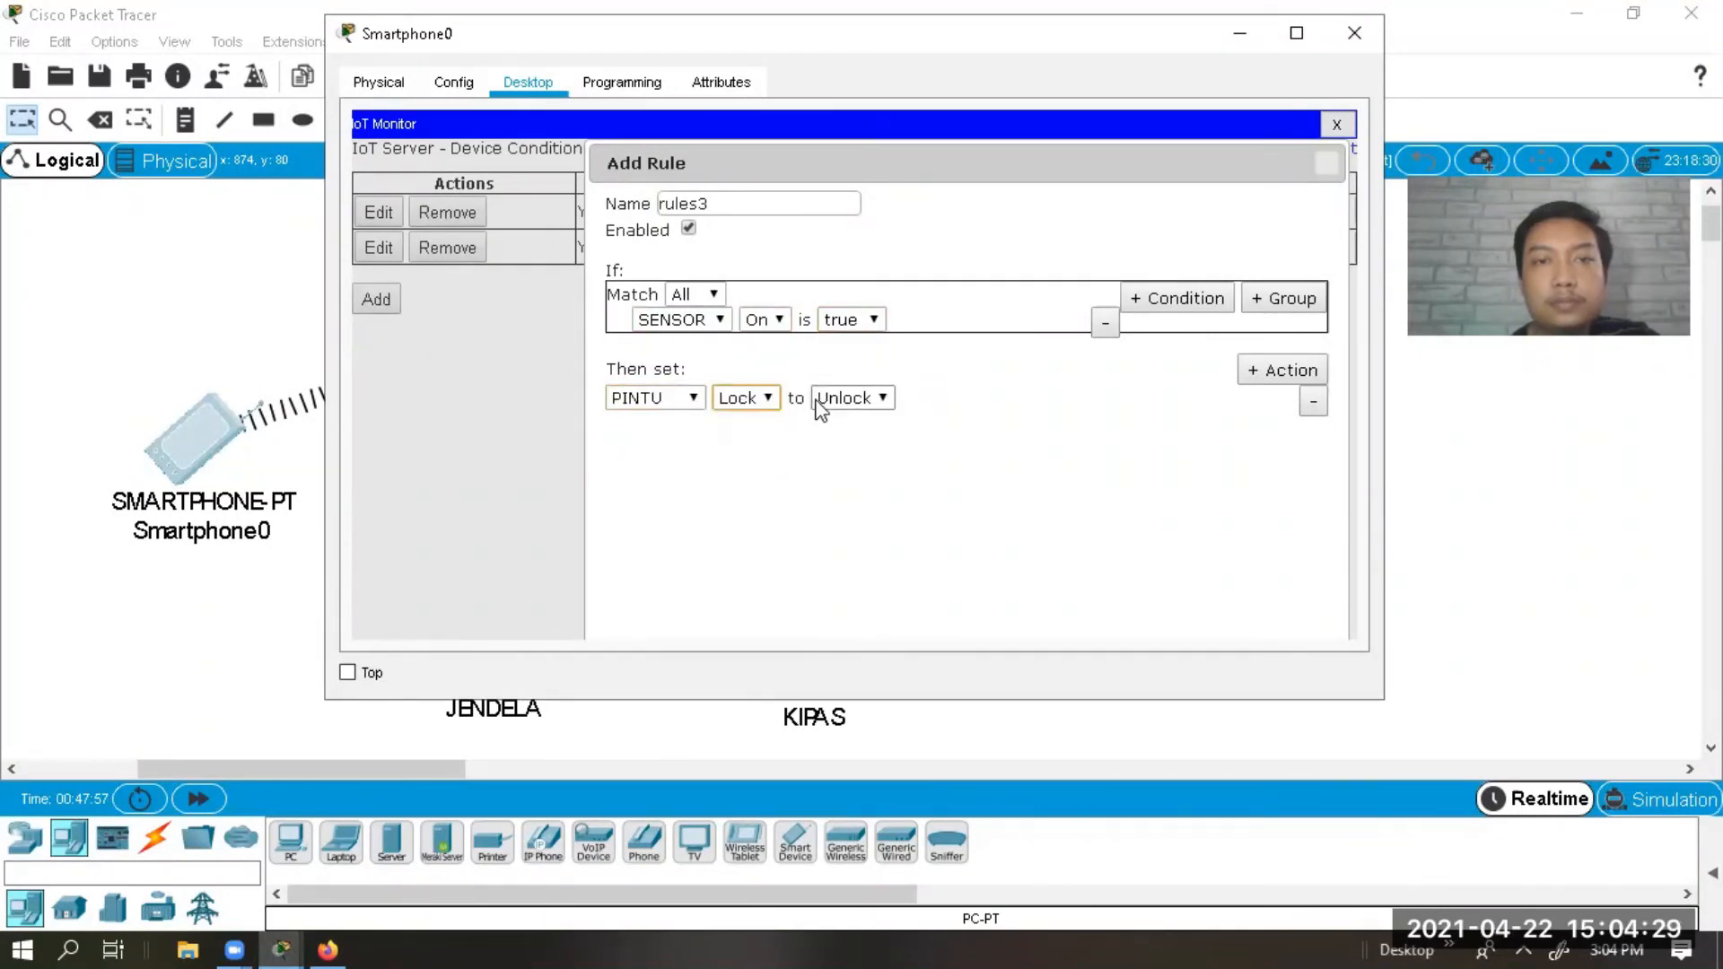
click(839, 398)
click(838, 399)
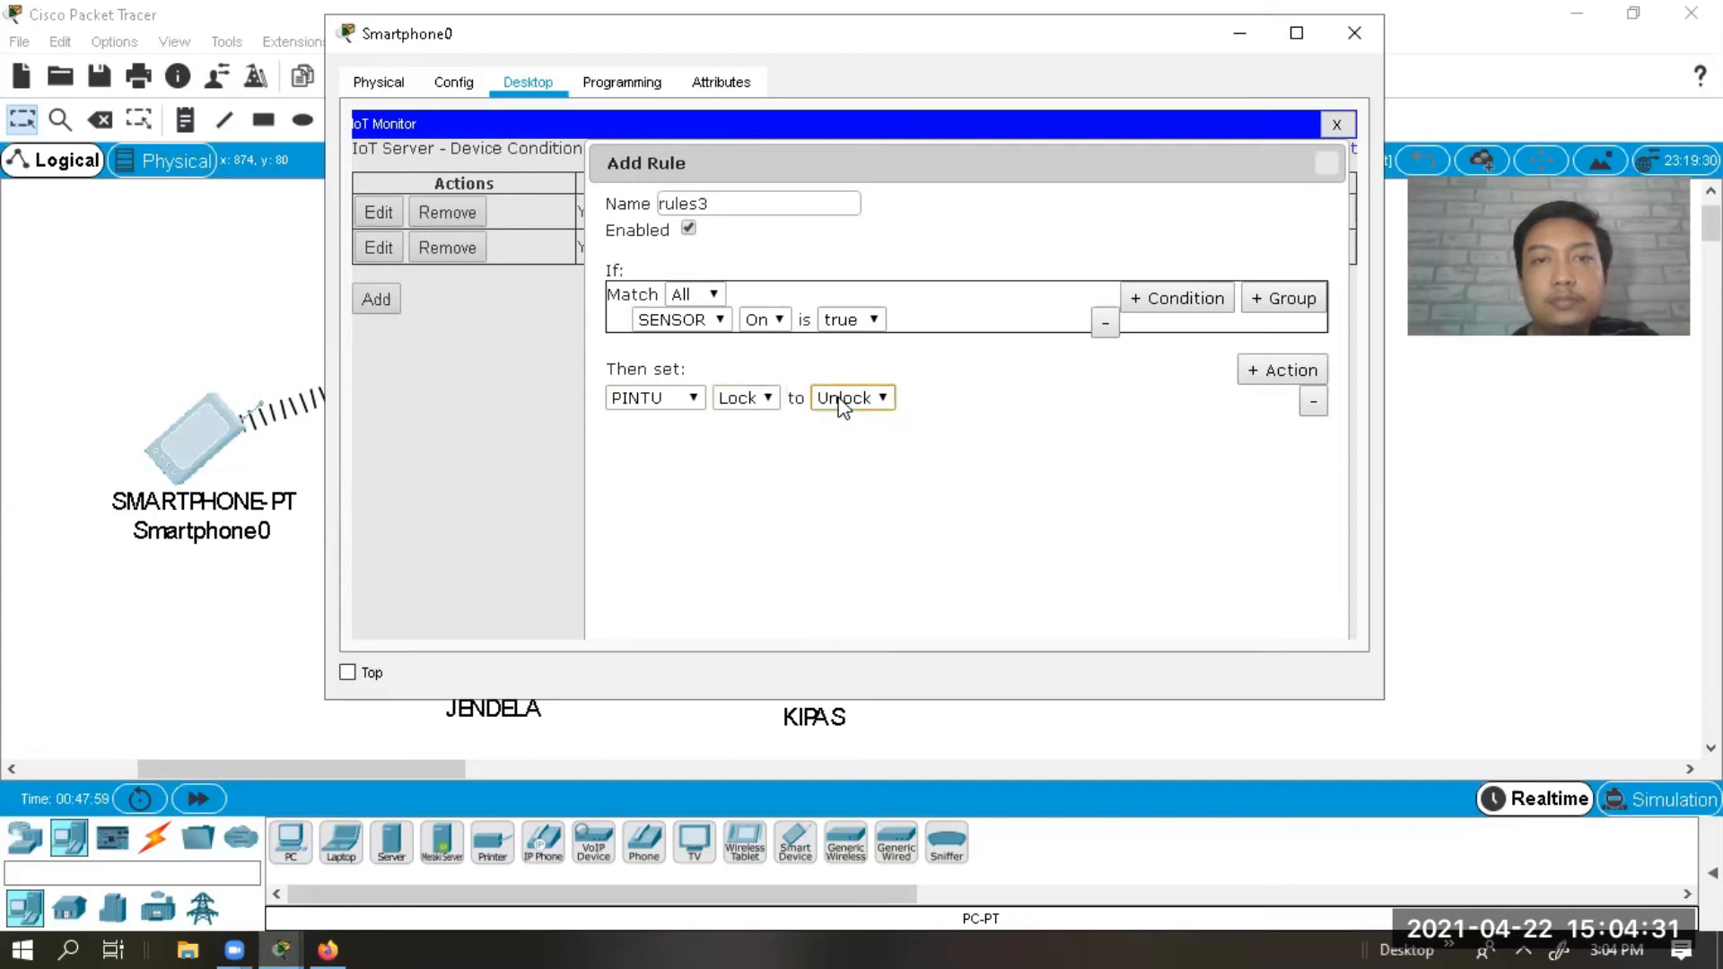
Discard the draft and restart the rule as rule-3 with condition SENSOR On is true.
click(1329, 164)
click(395, 296)
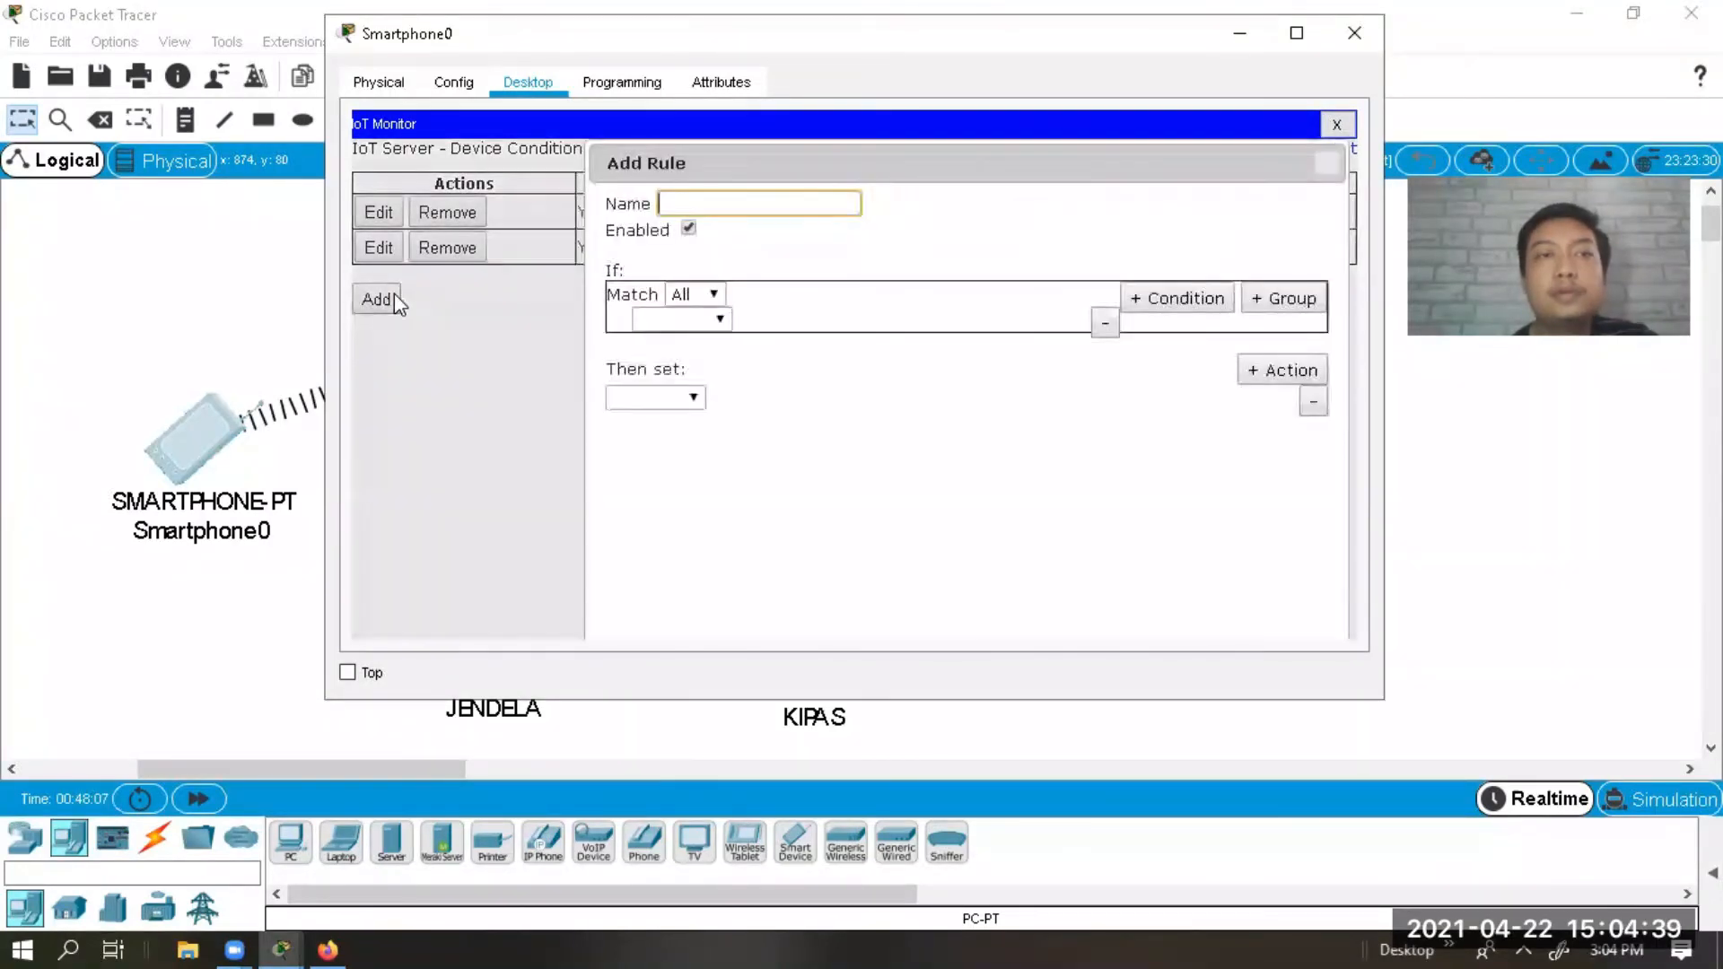
text(rule-3)
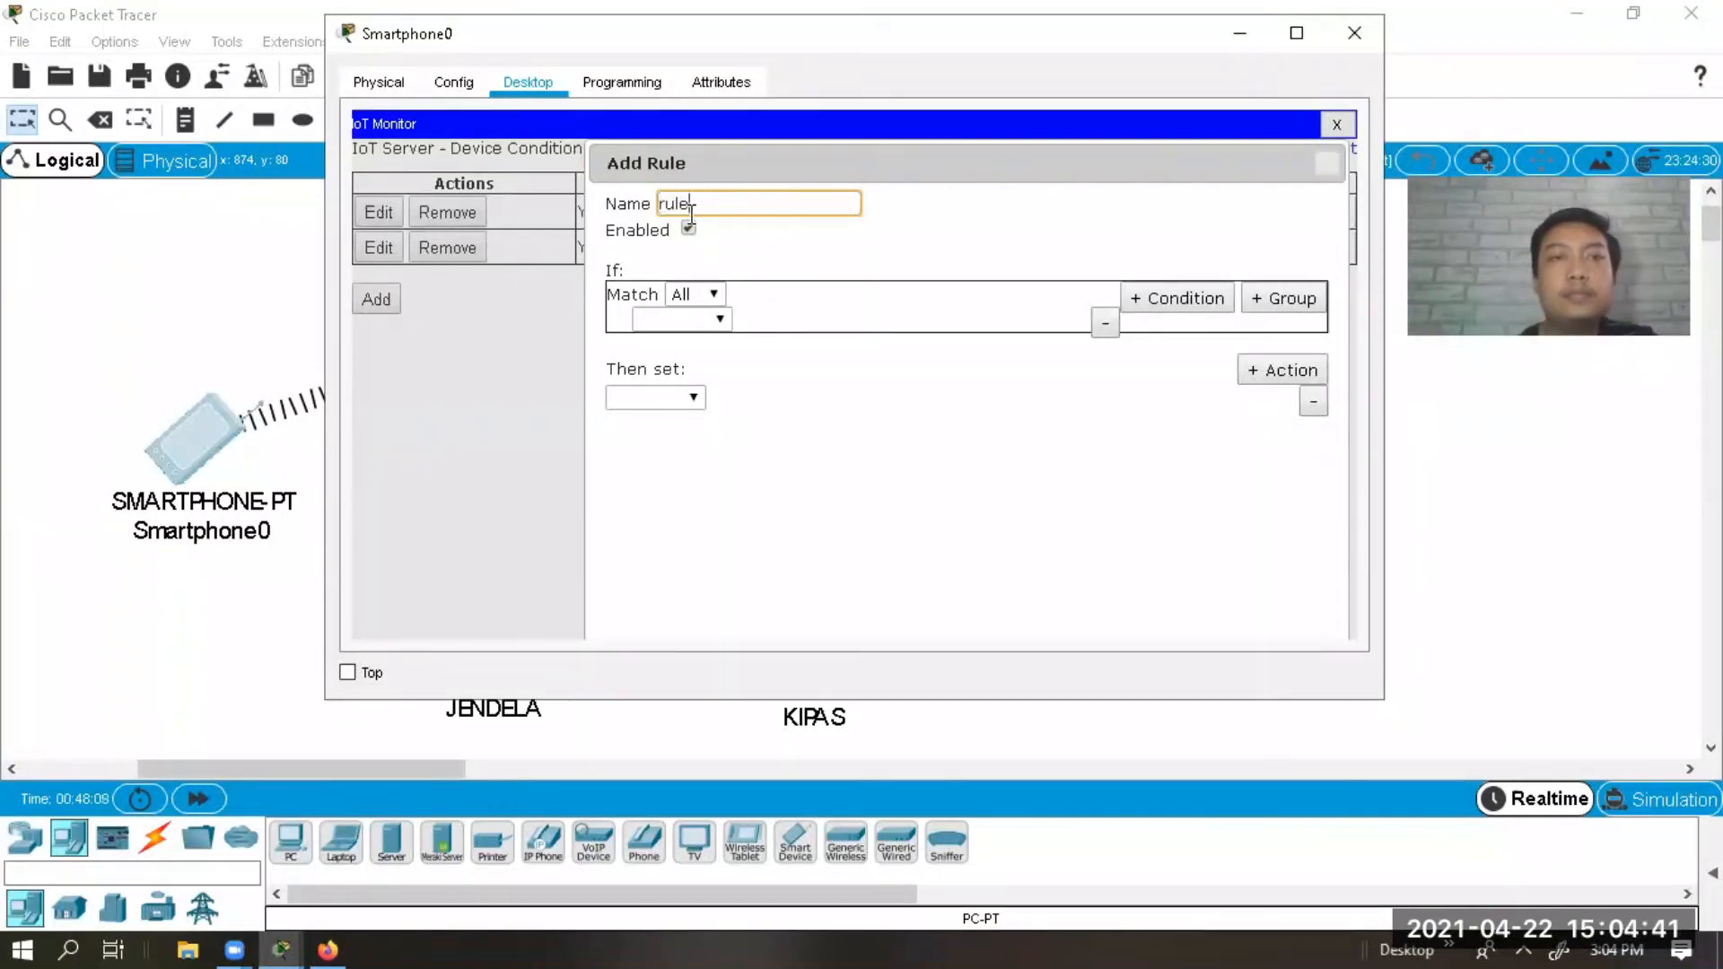
click(684, 319)
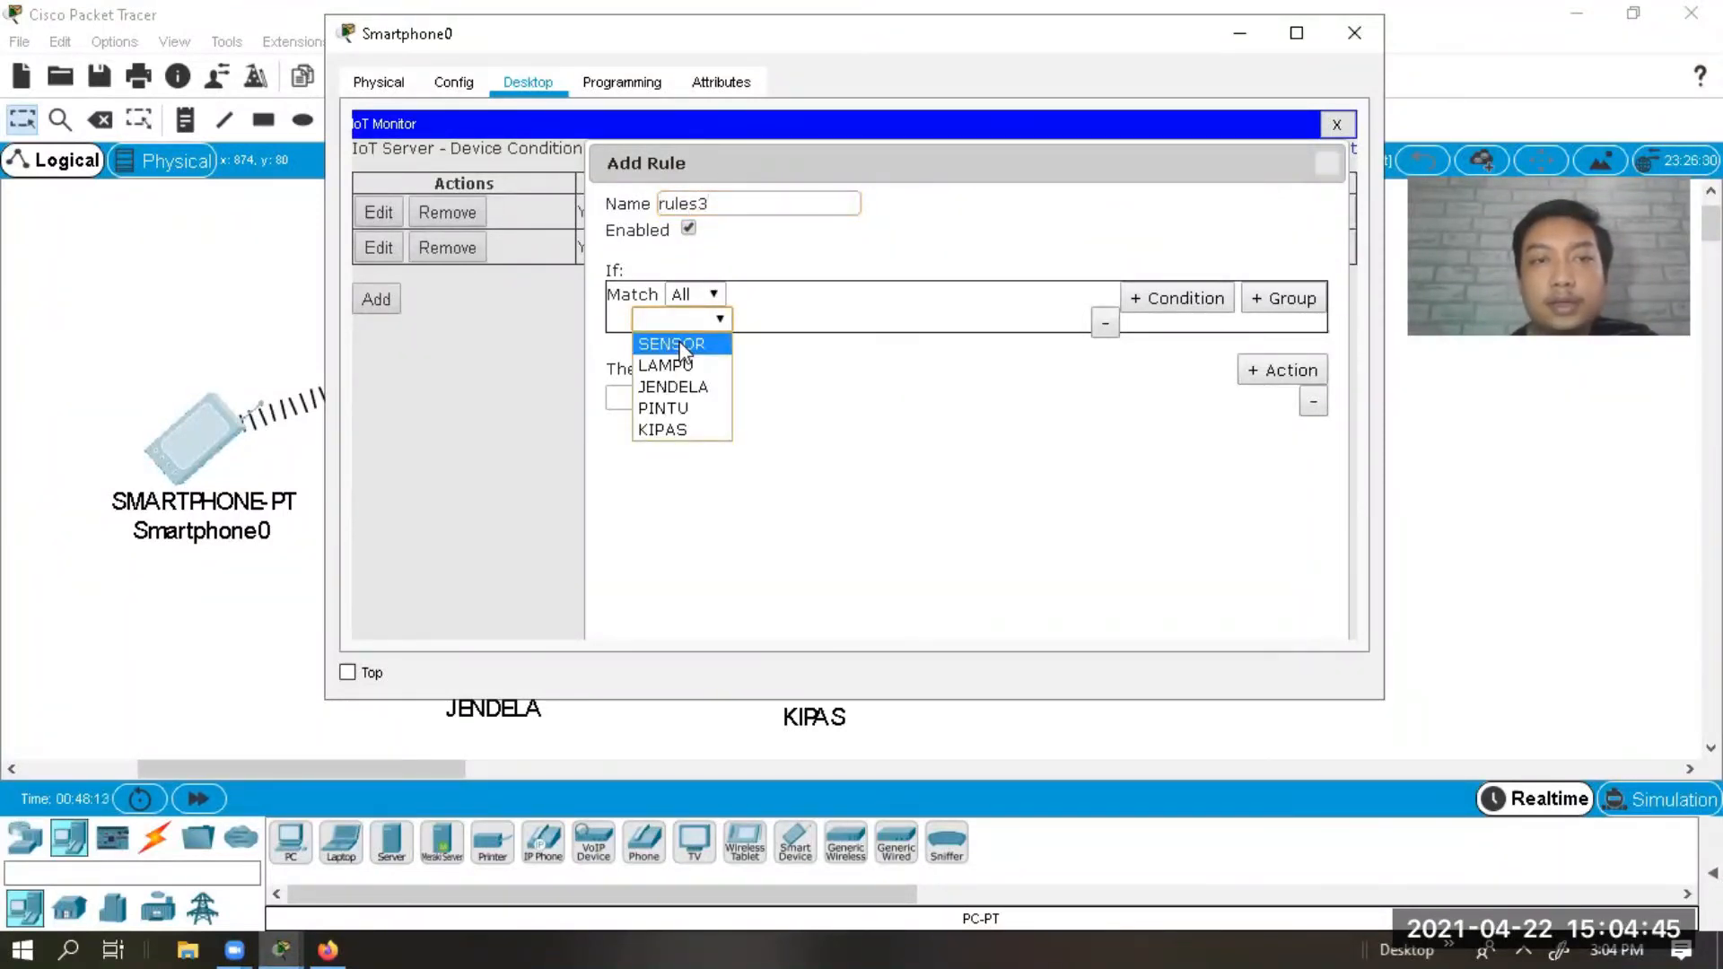
click(685, 408)
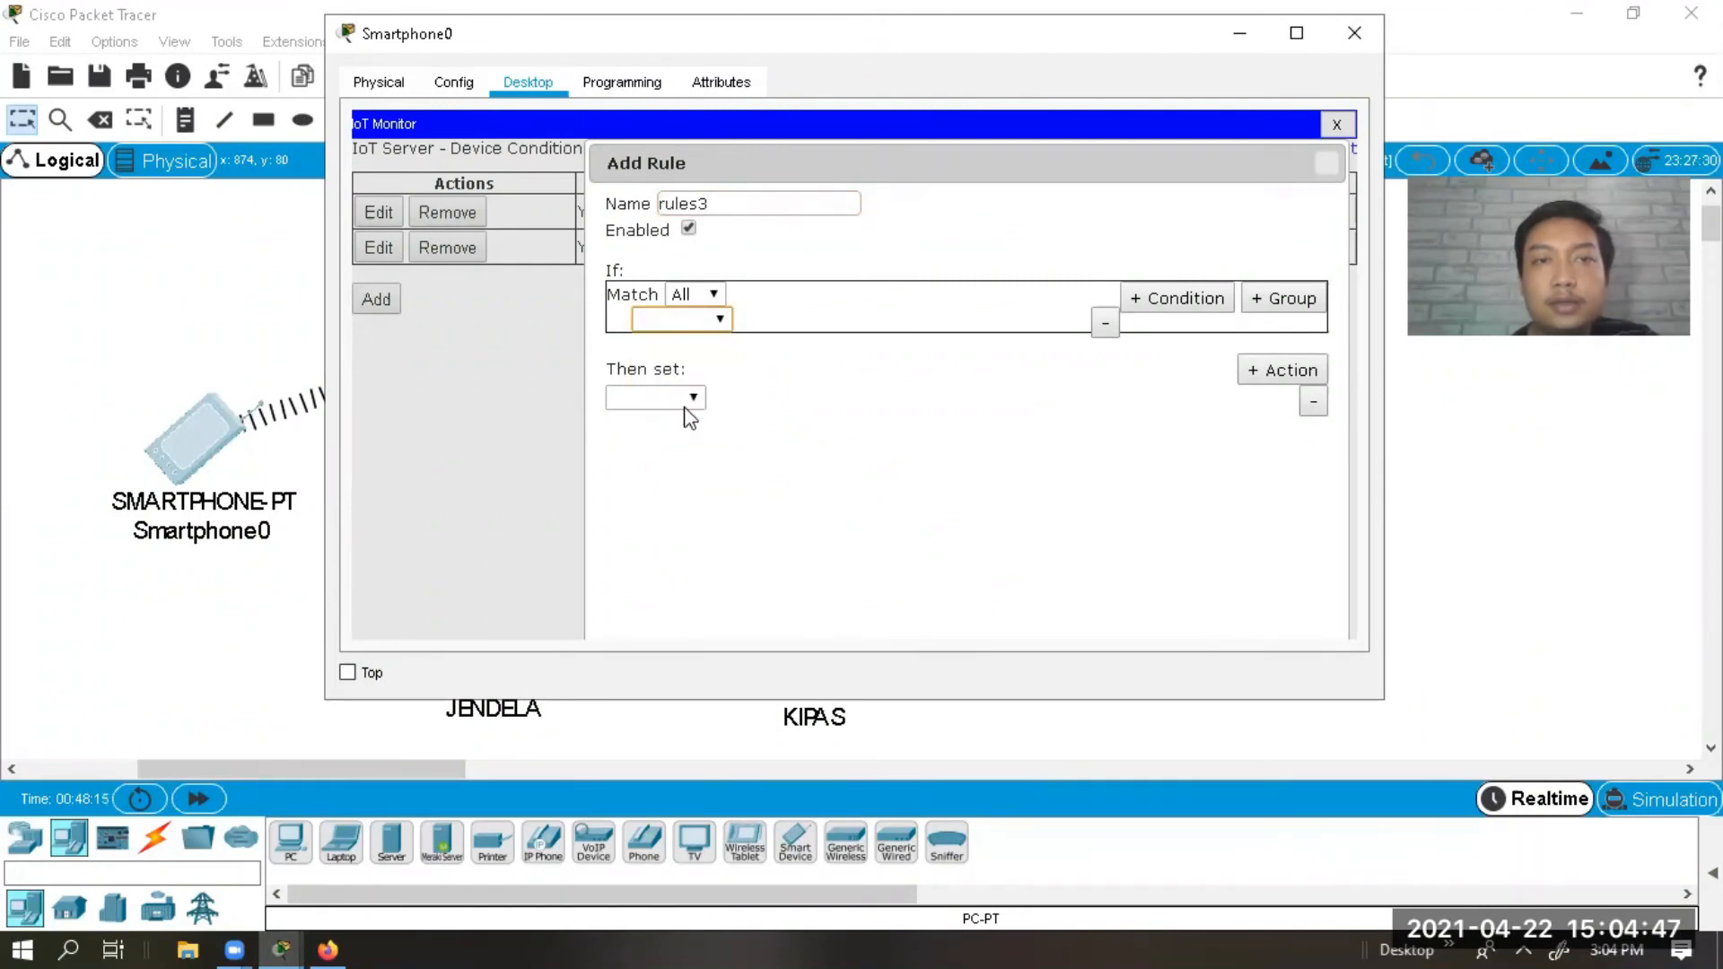
click(725, 325)
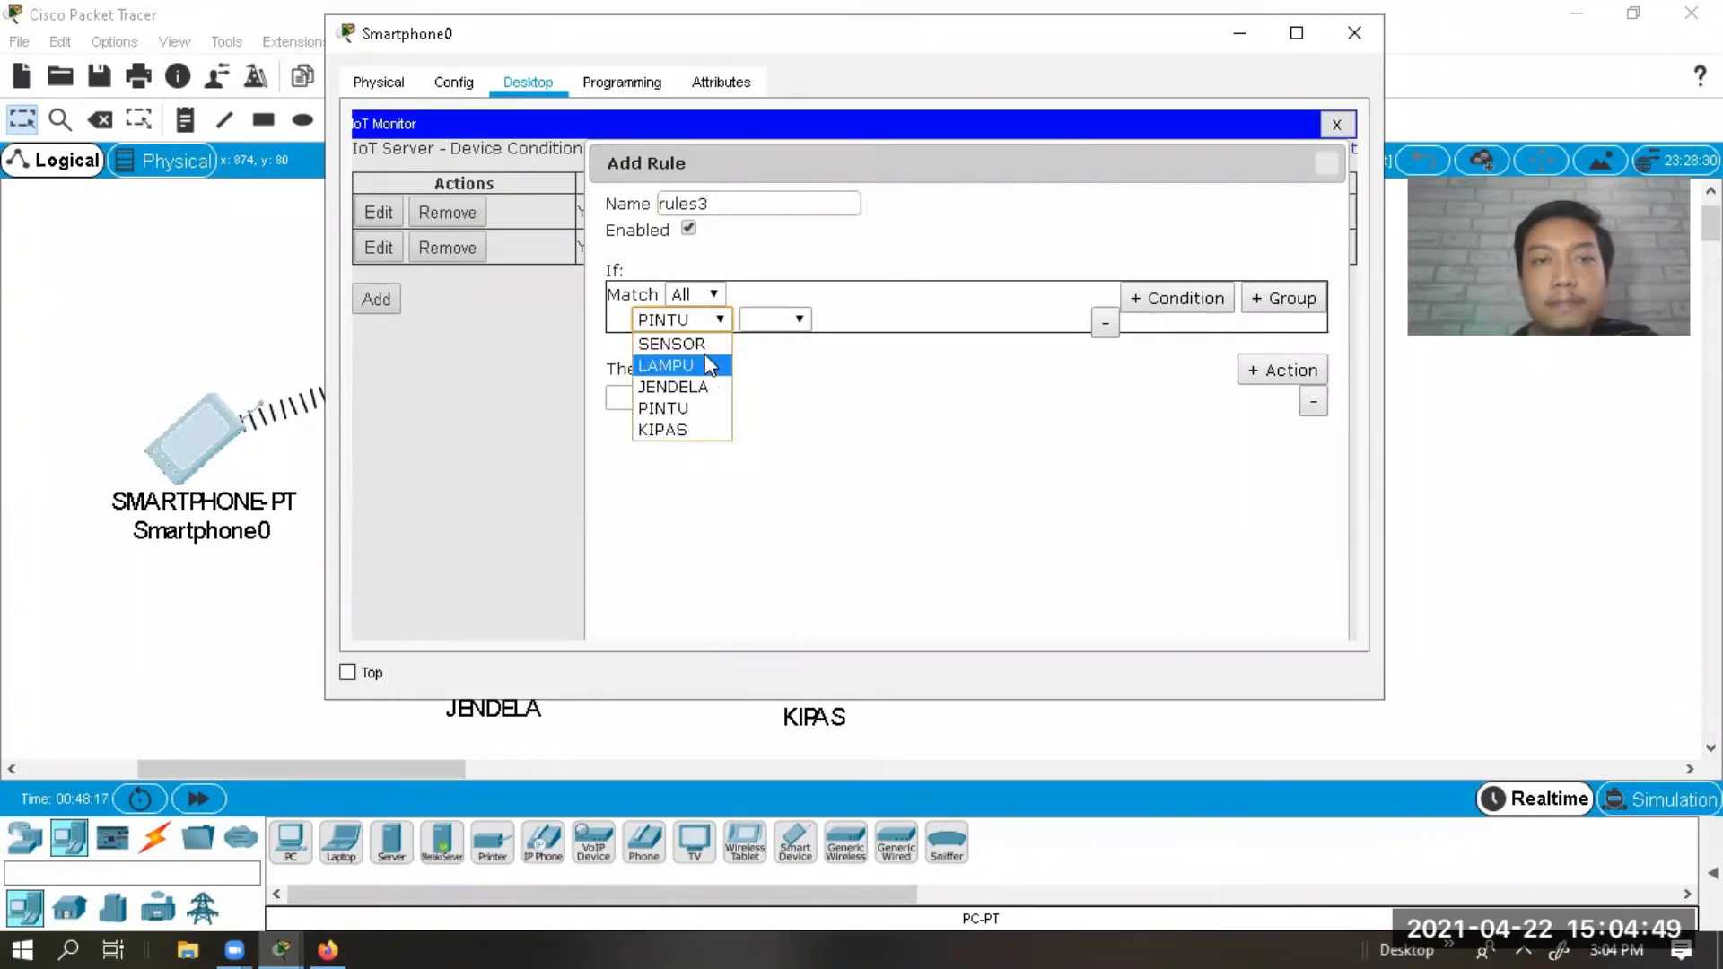
click(704, 364)
click(707, 328)
click(709, 339)
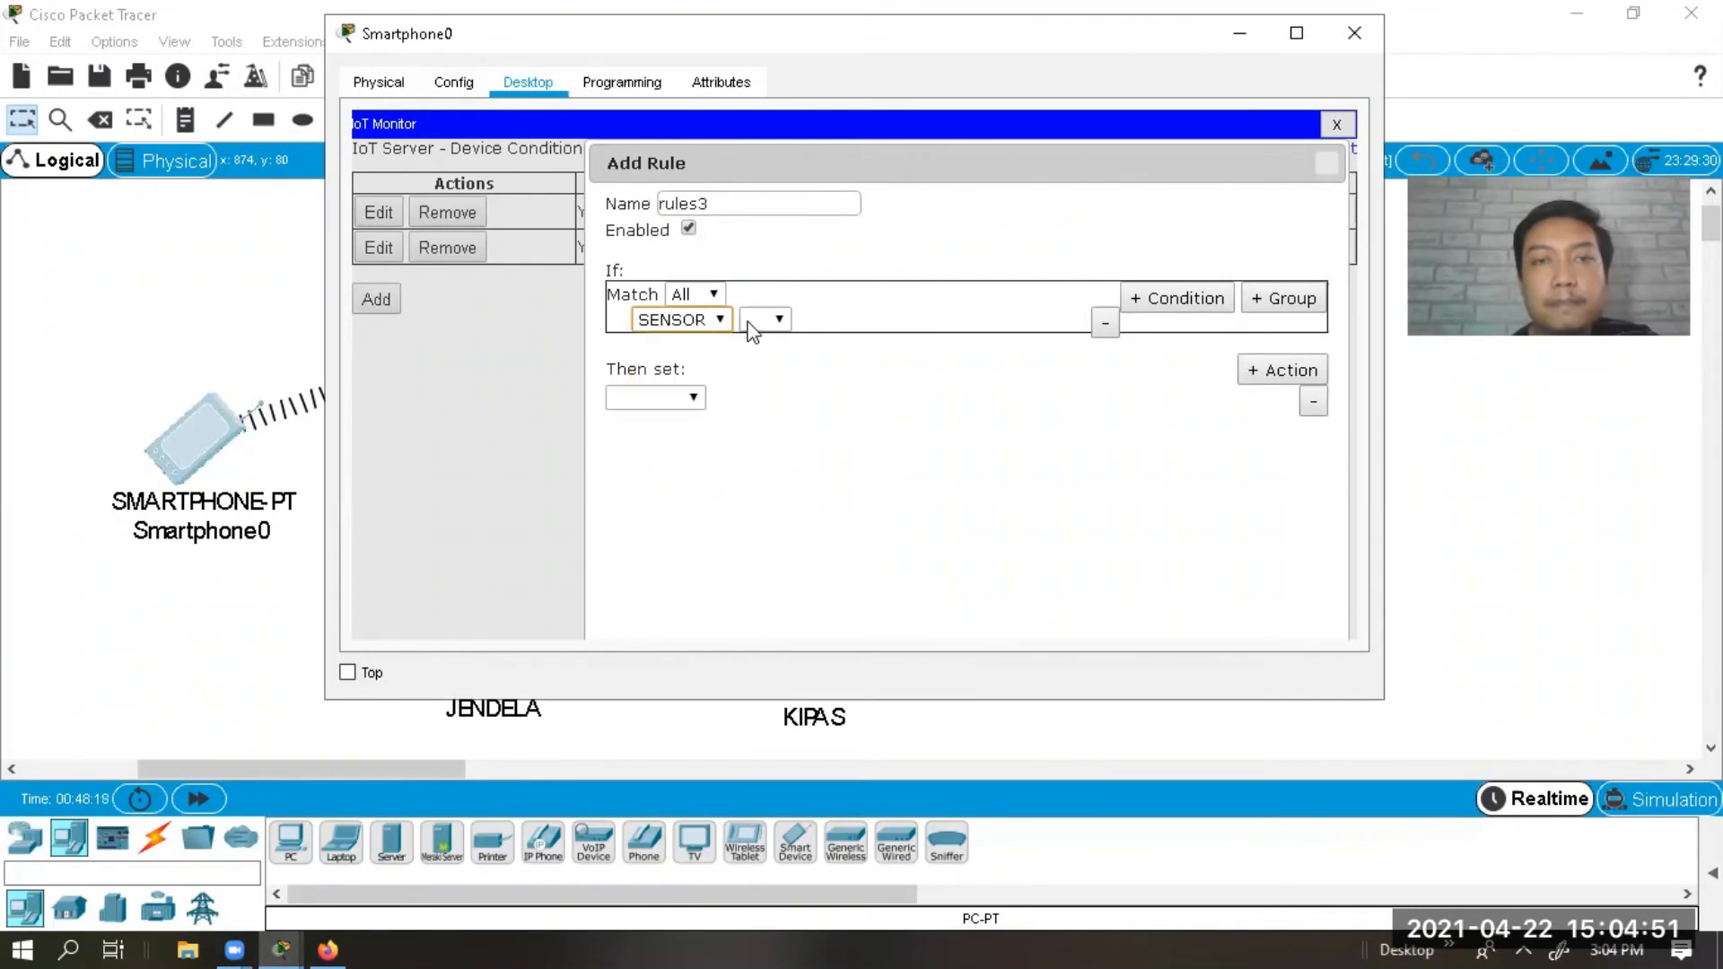
click(765, 320)
click(763, 345)
click(844, 320)
click(682, 402)
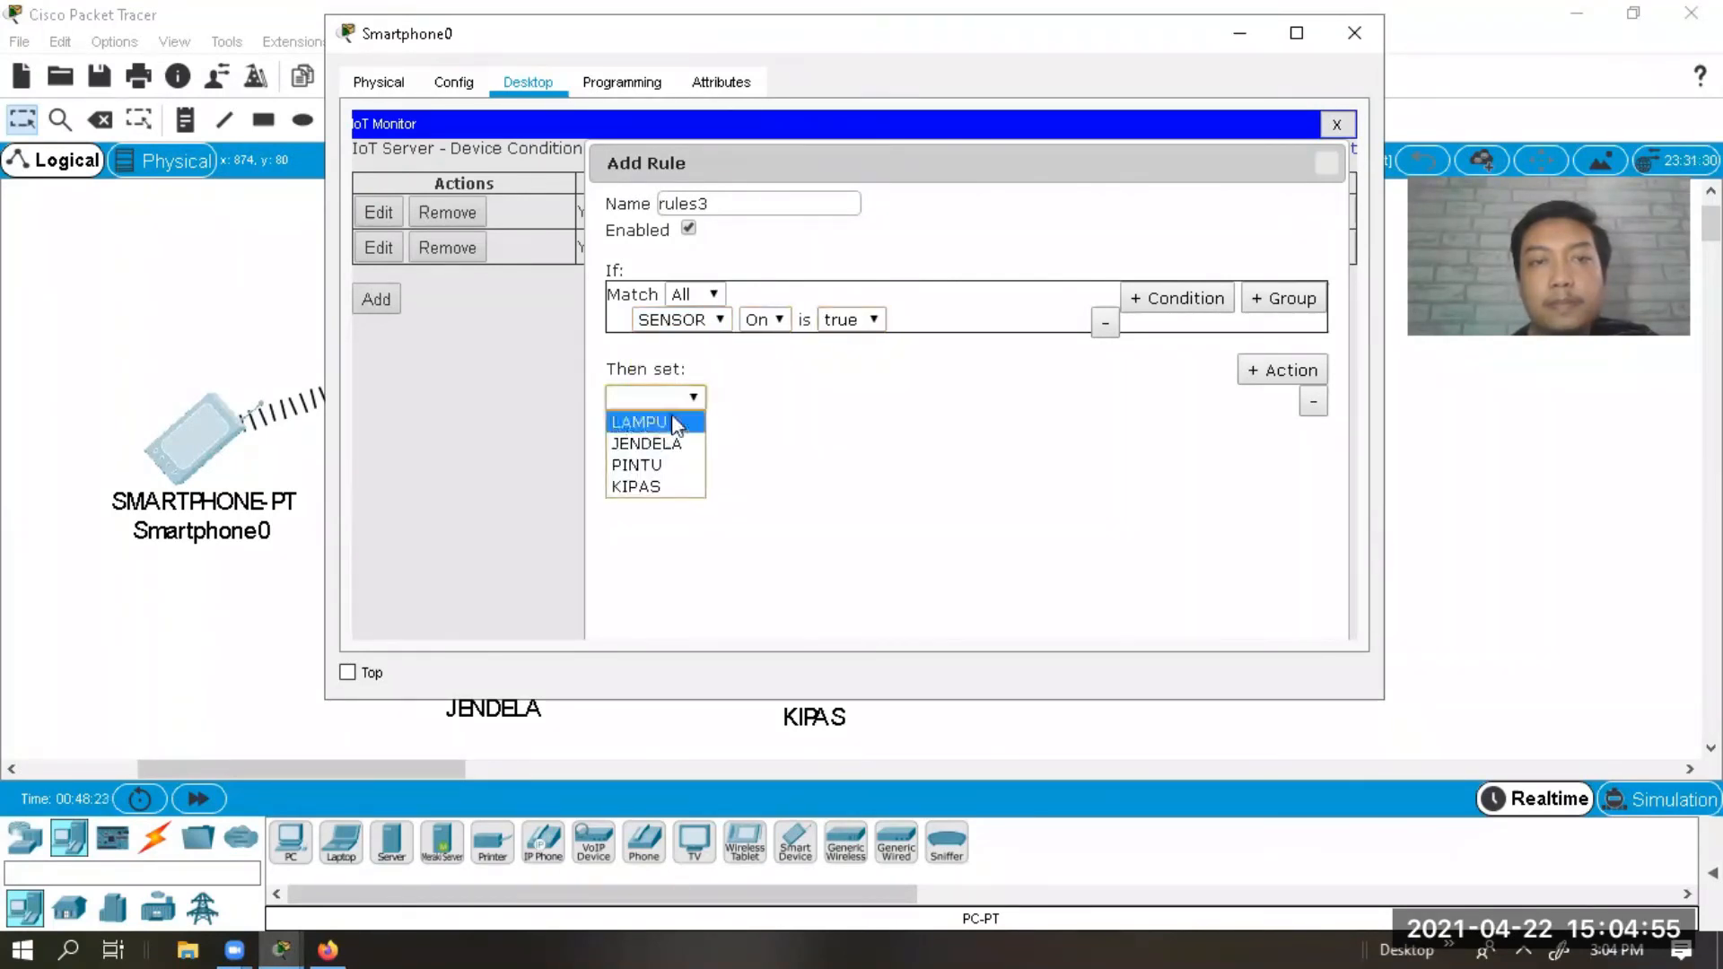
Set the action to PINTU Lock Unlock and save the rule.
click(659, 466)
click(755, 406)
click(752, 418)
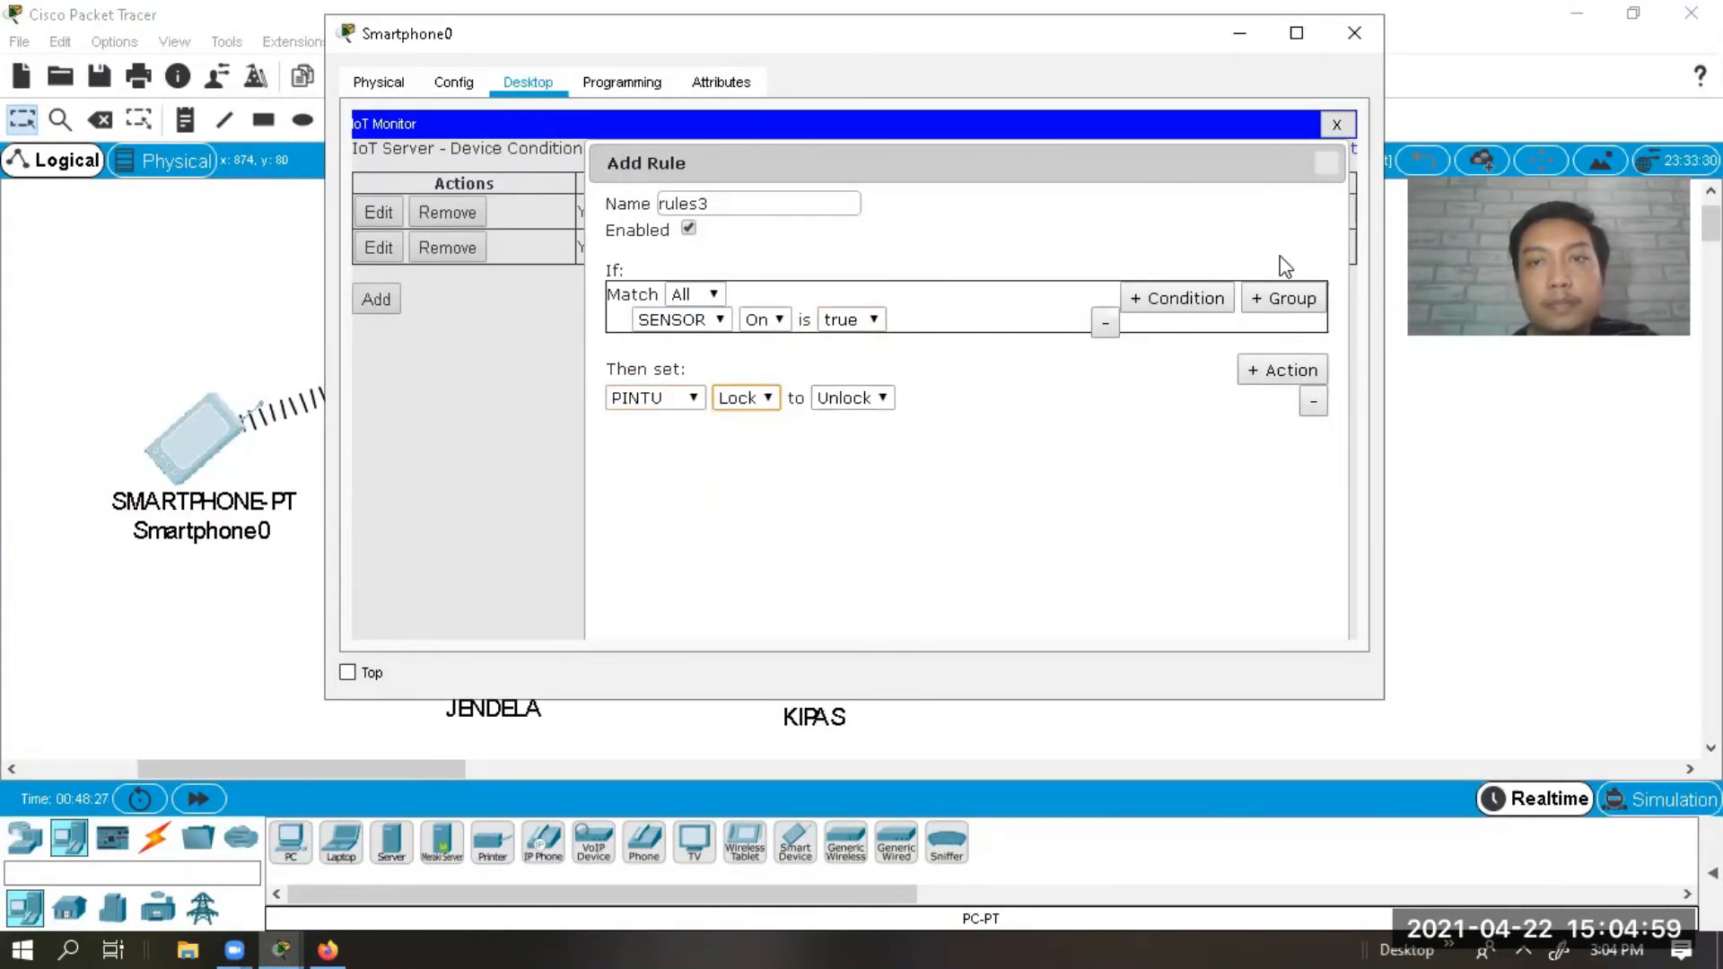
scroll(1140, 144, down, 3)
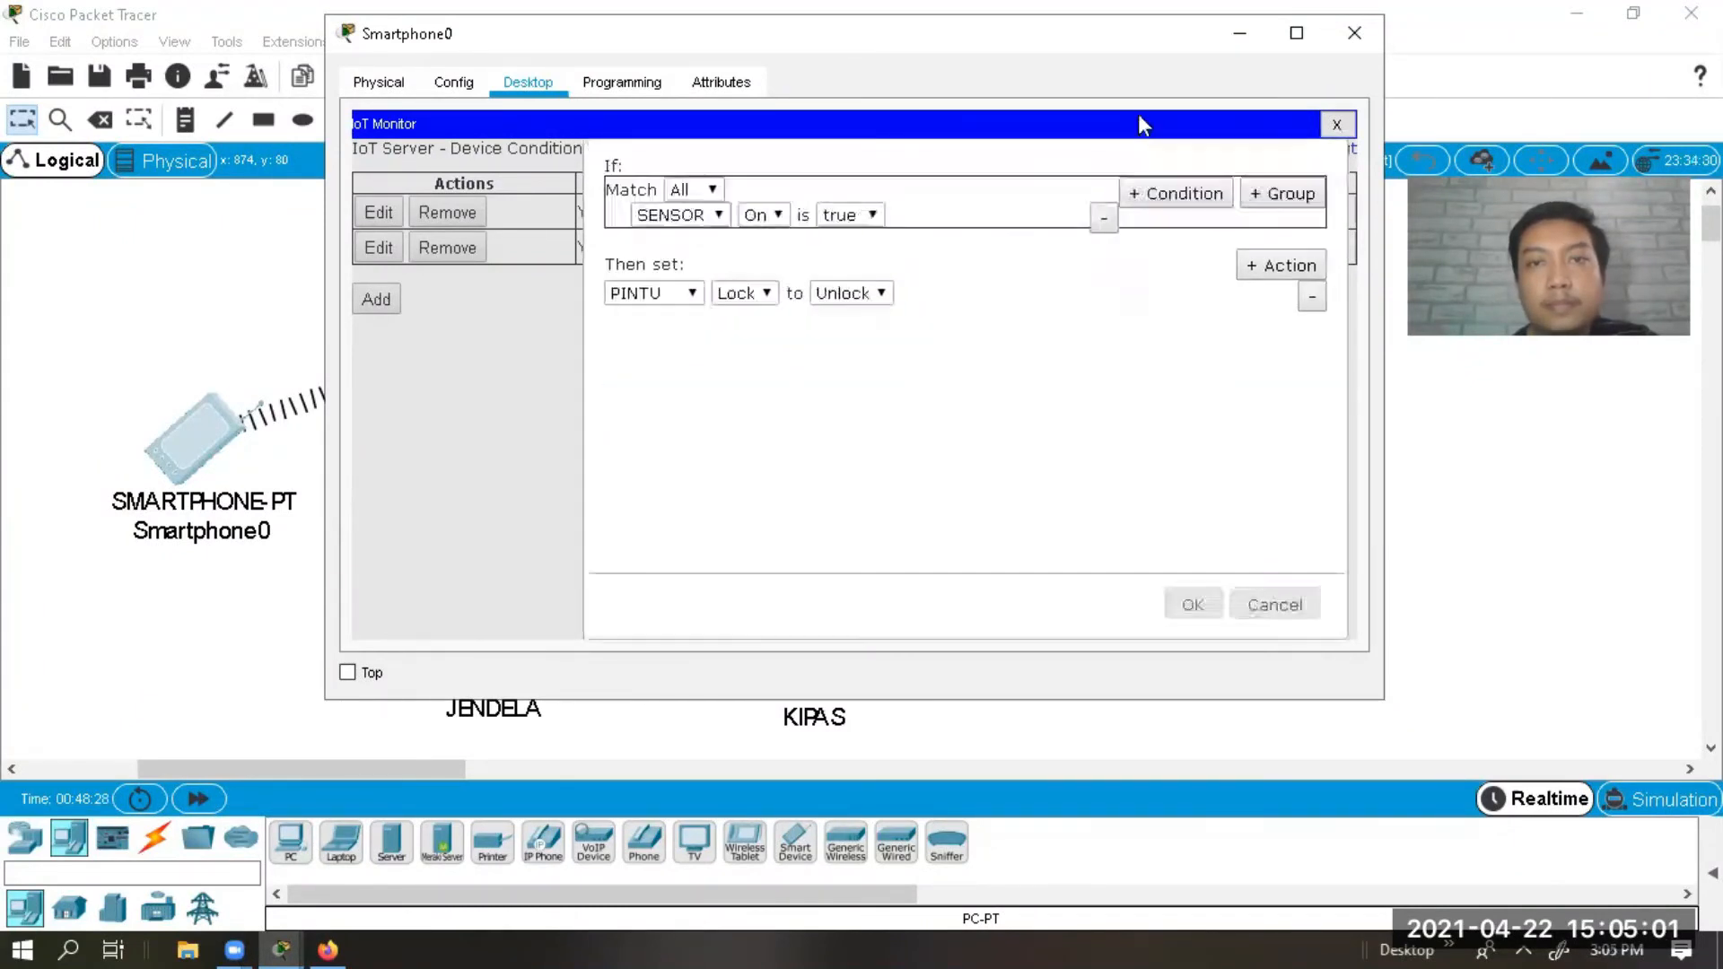
click(1202, 608)
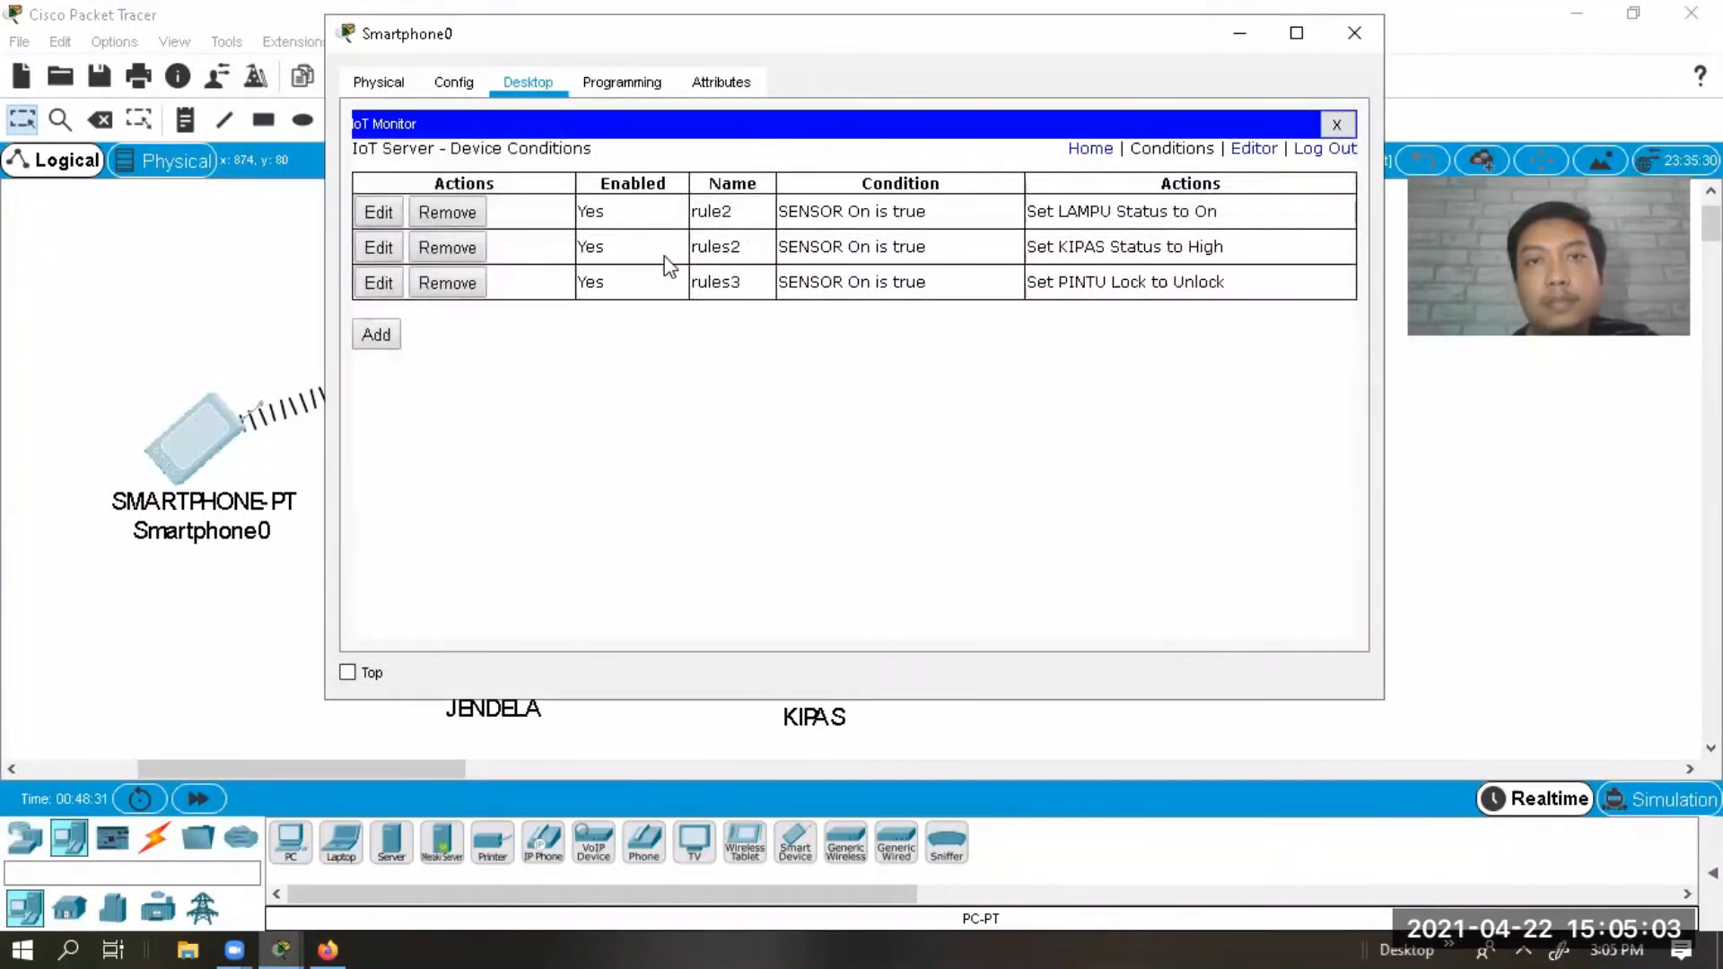
Return to the IoT device list and minimize Smartphone0 to view the topology.
click(1086, 155)
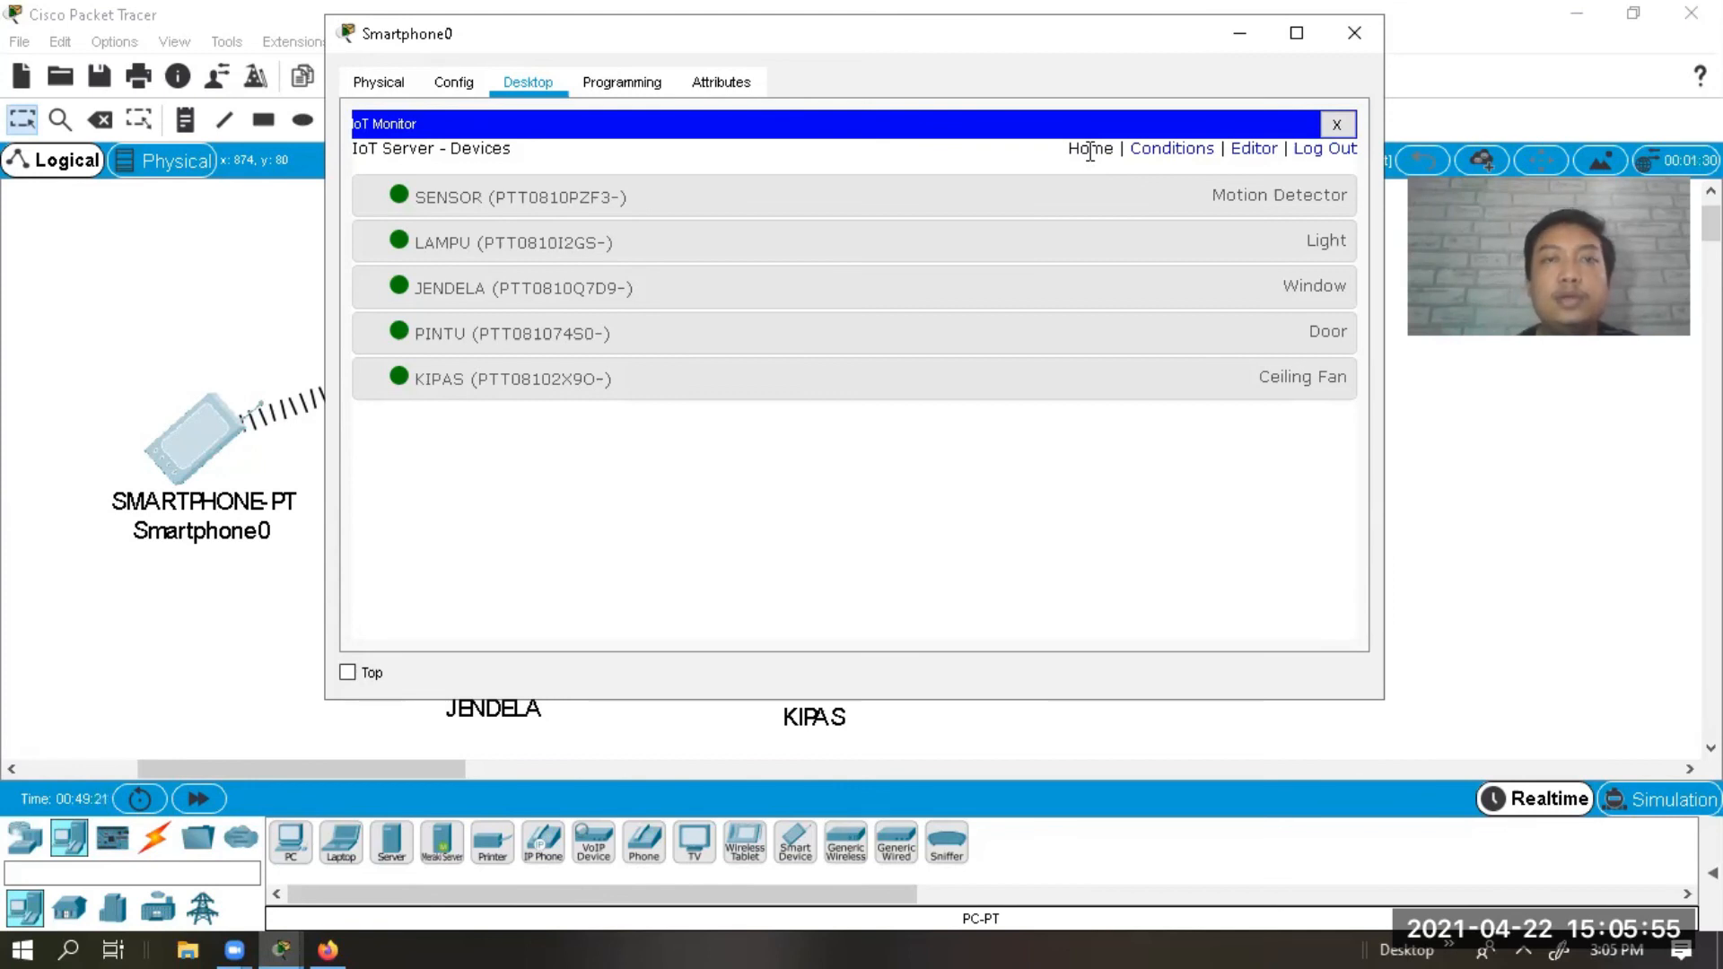
click(1235, 46)
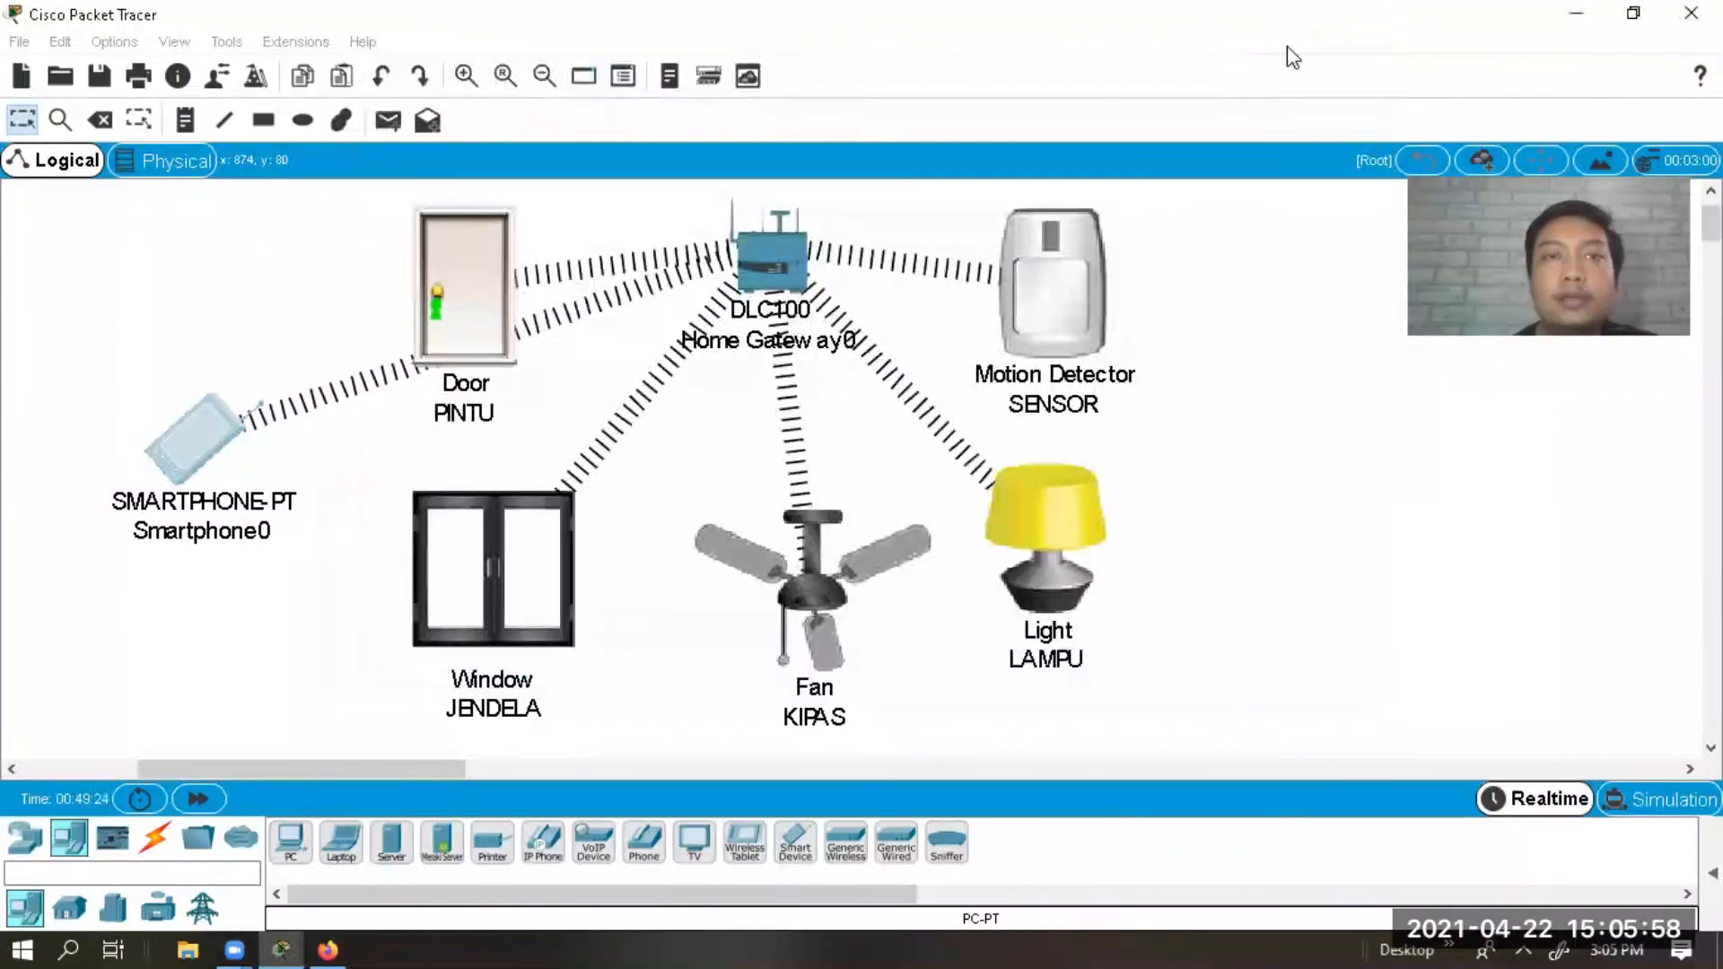
Trigger the motion detector and check the motion detector and KIPAS fan settings.
alt+click(1054, 249)
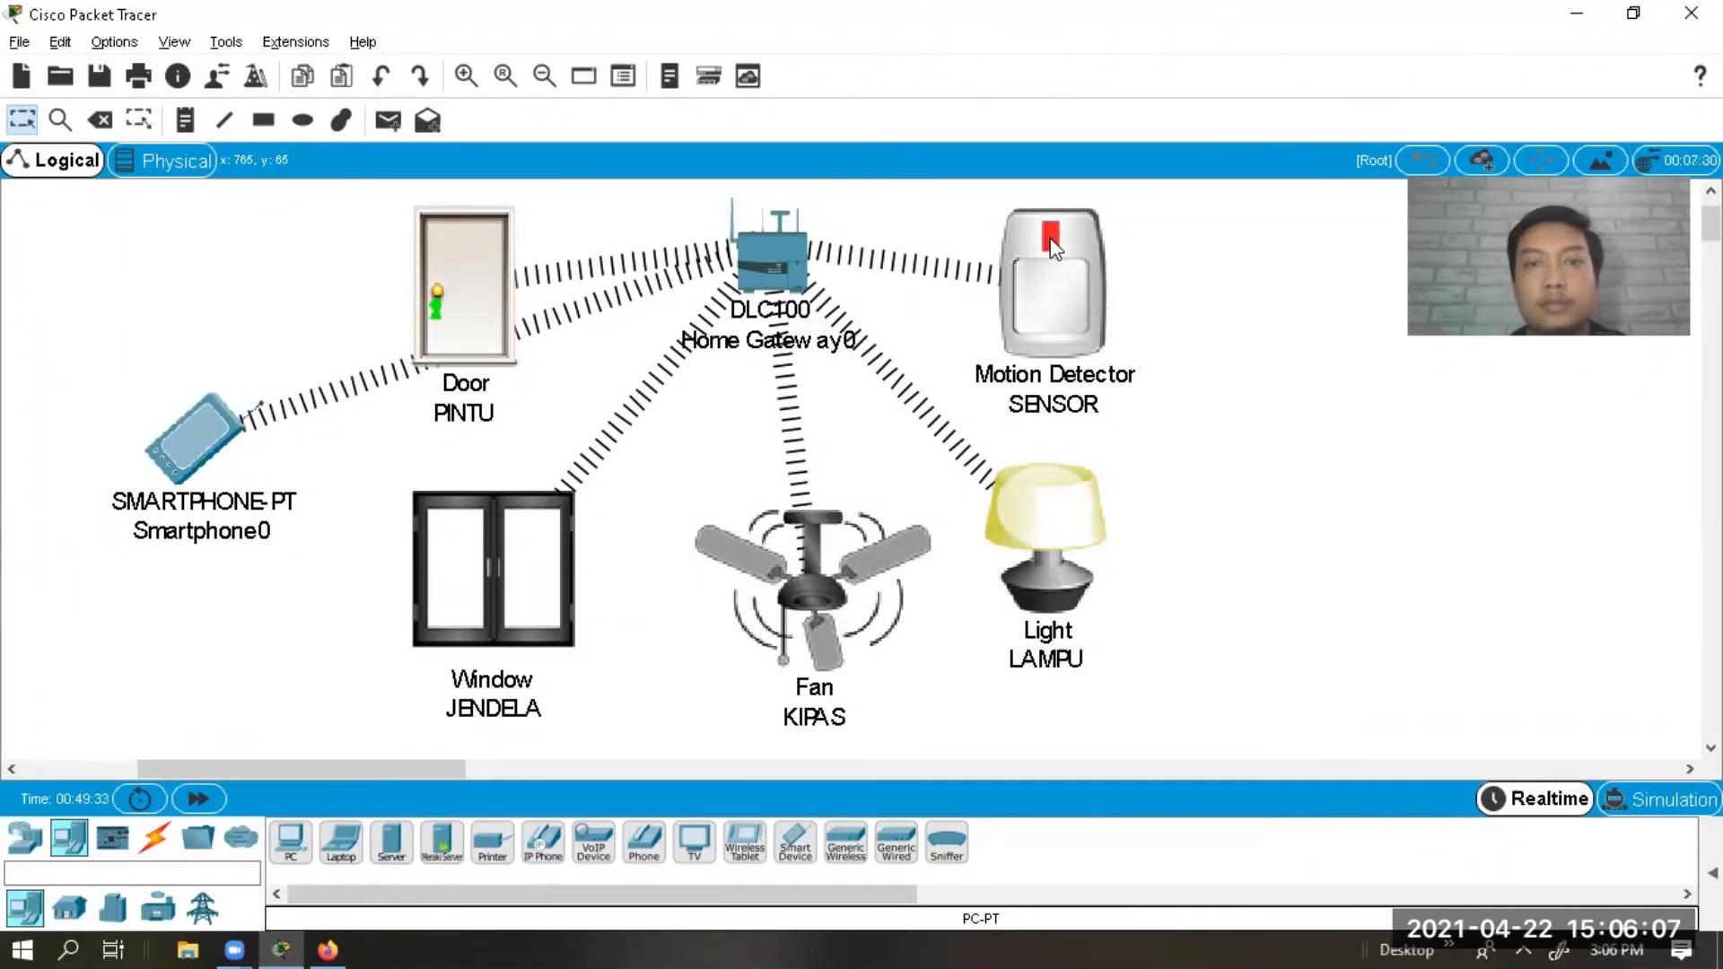
click(1113, 262)
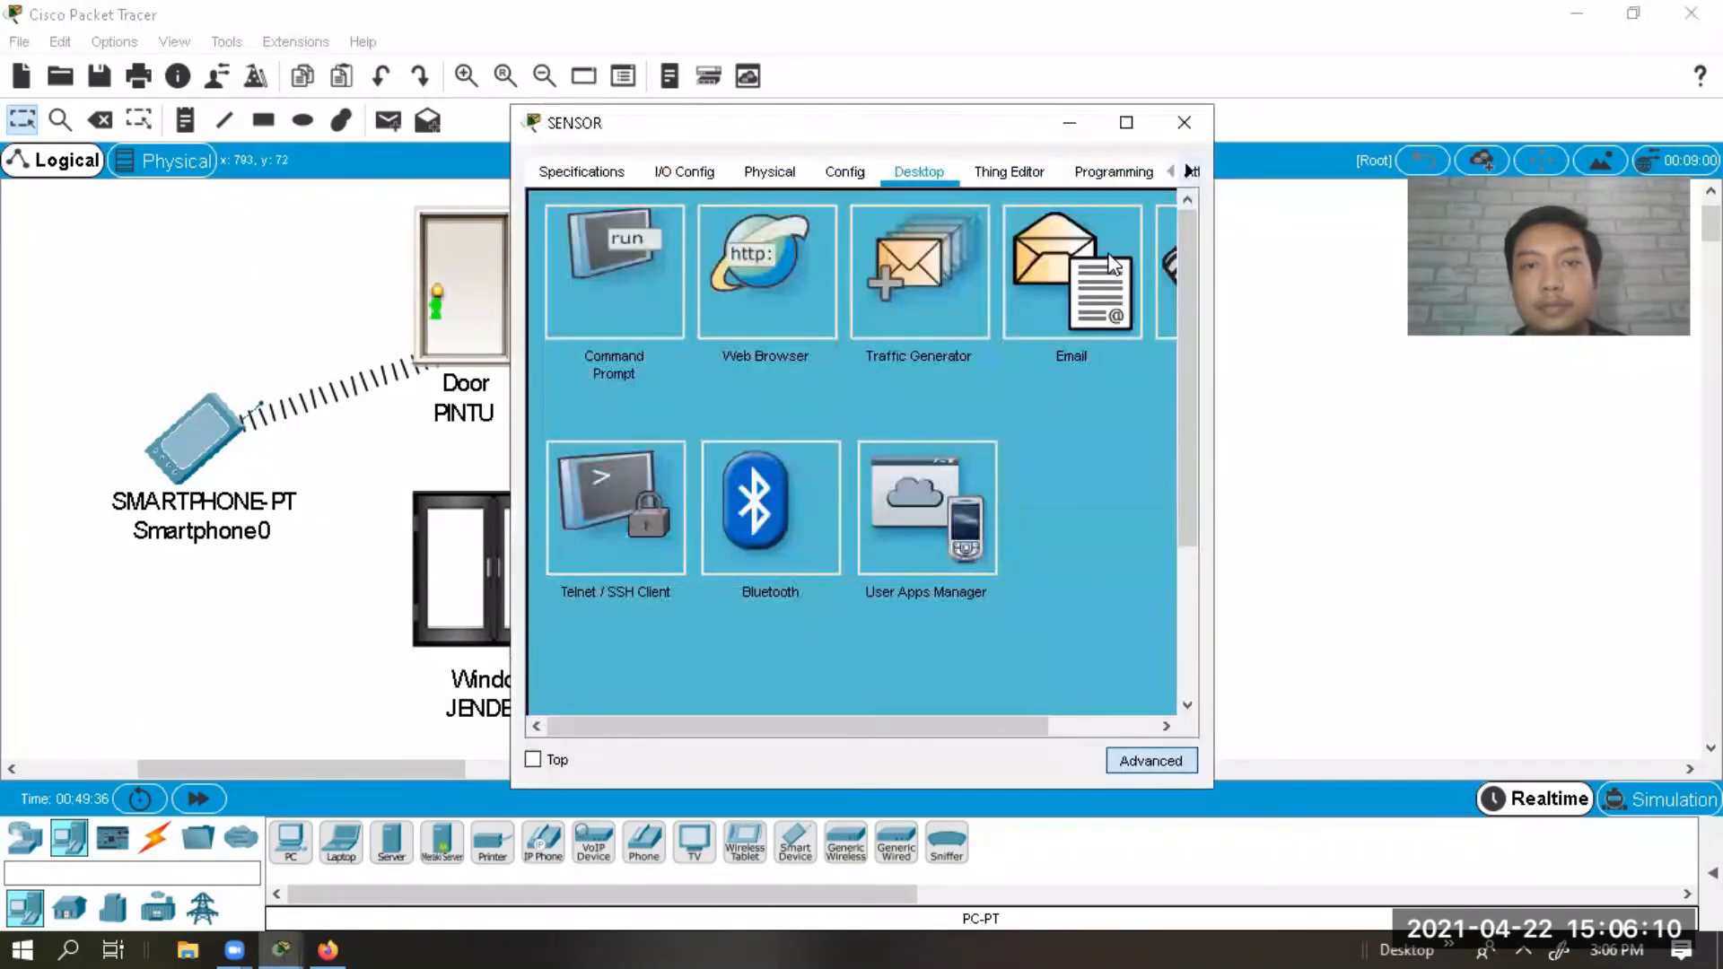
click(1183, 123)
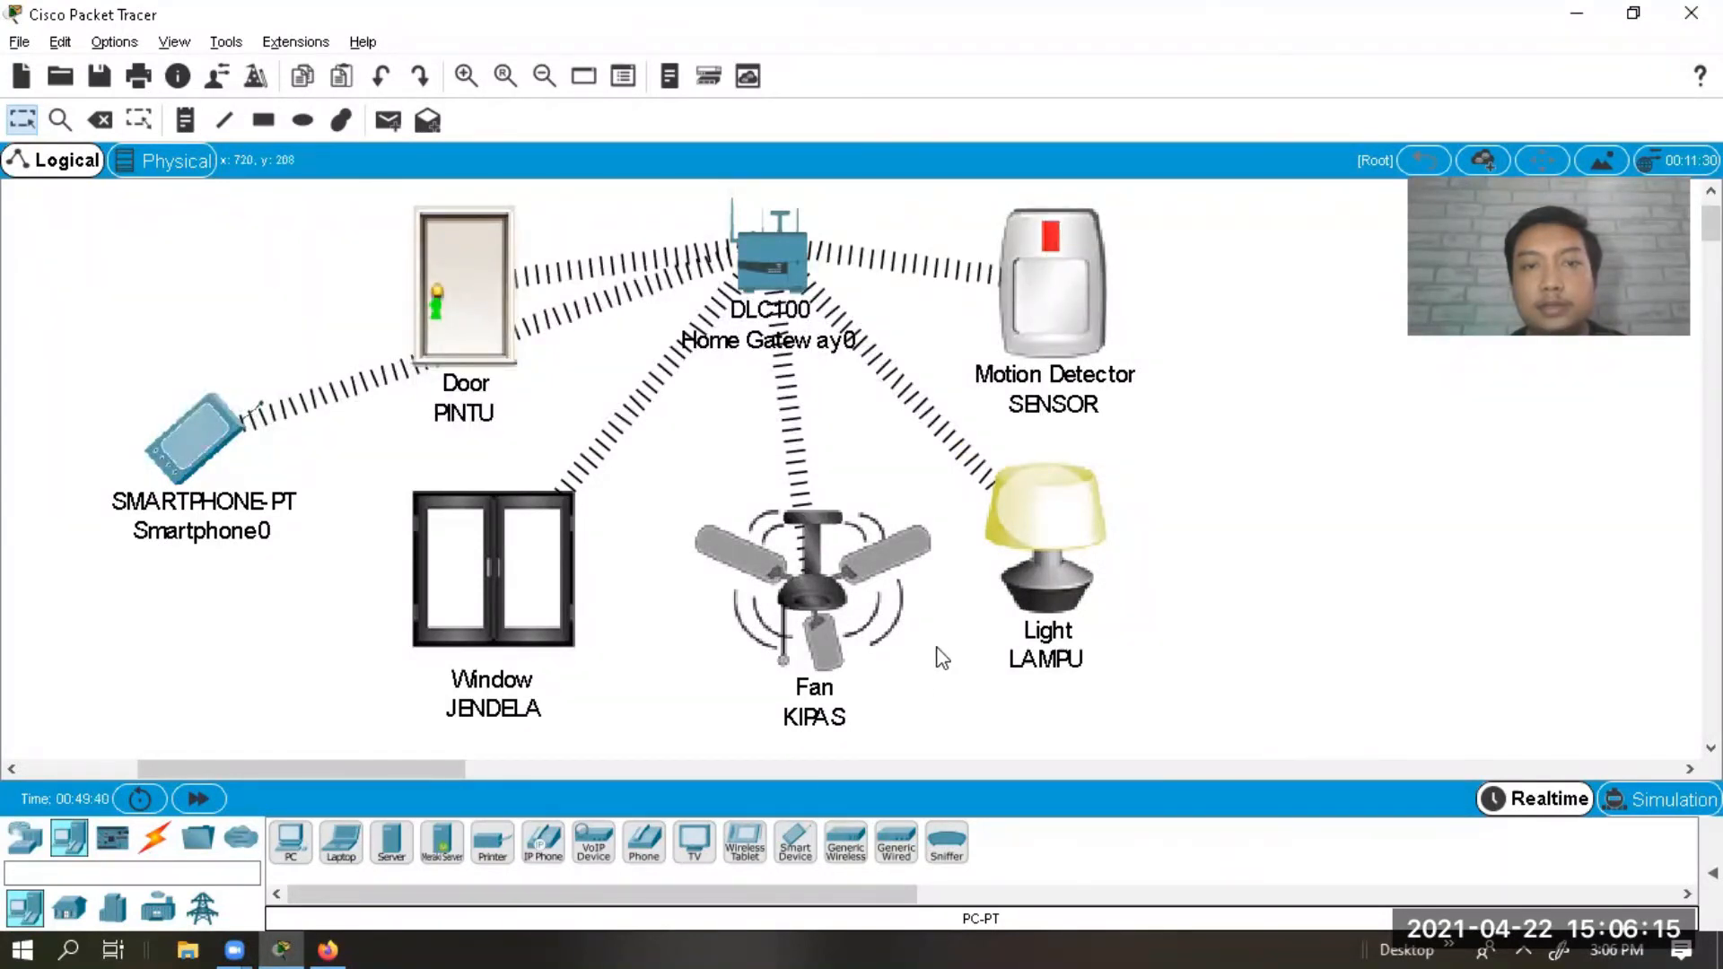
click(799, 597)
click(798, 597)
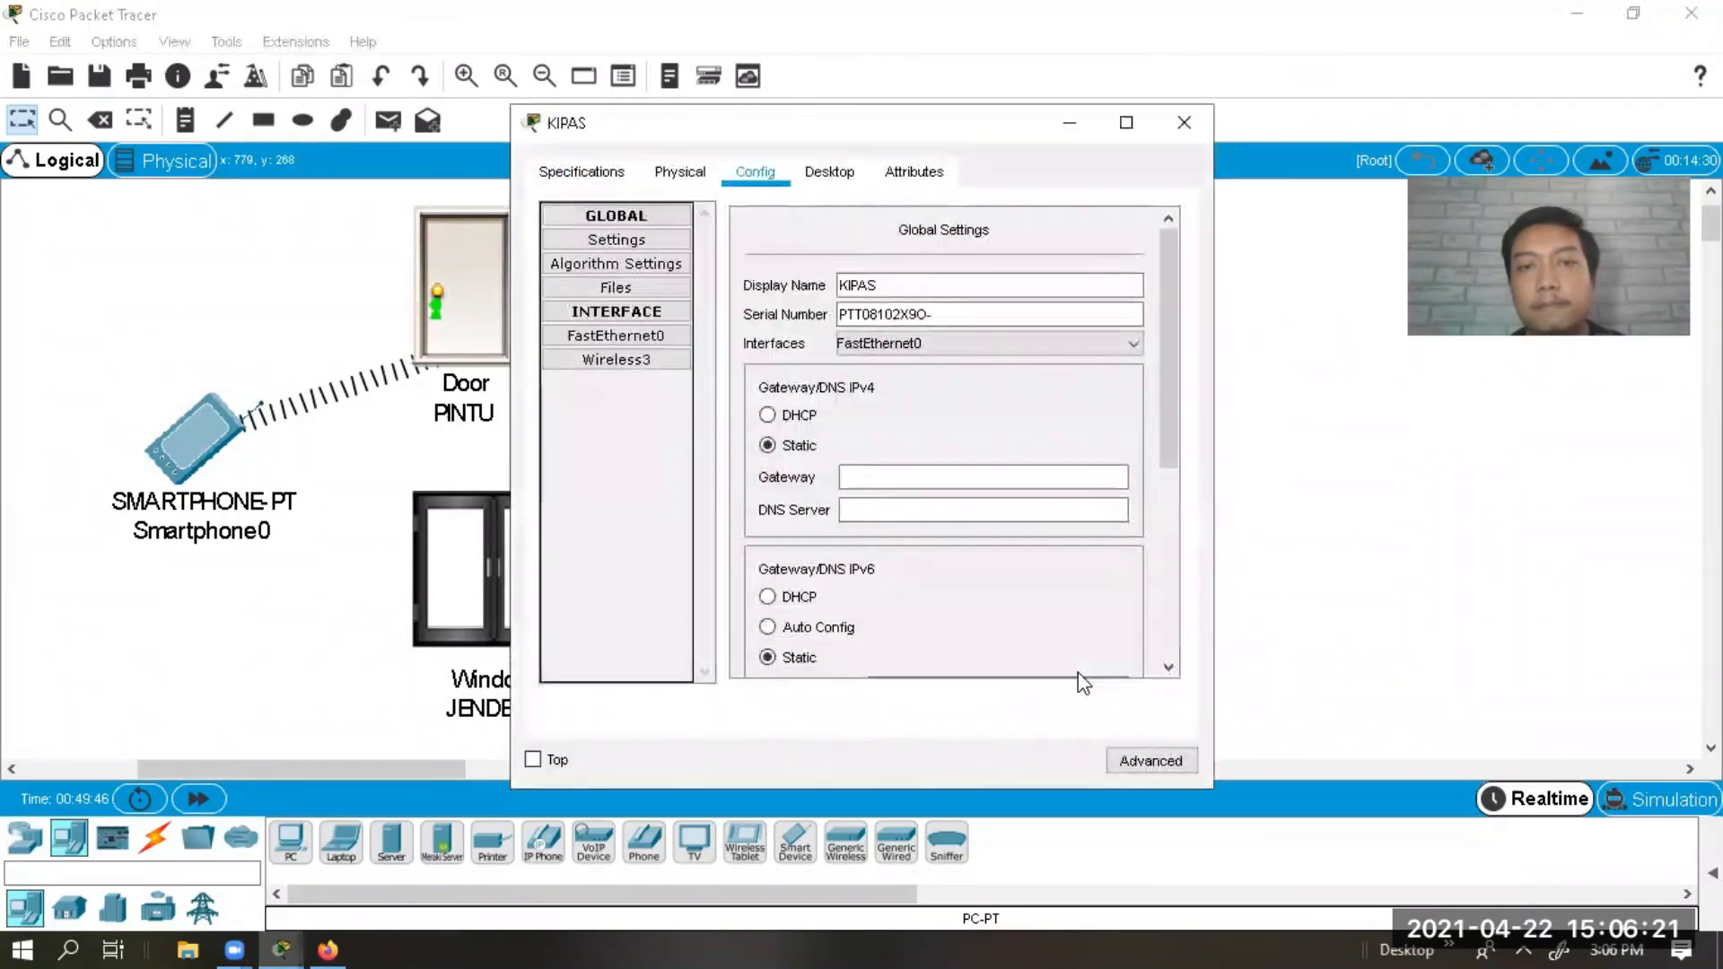
click(1192, 121)
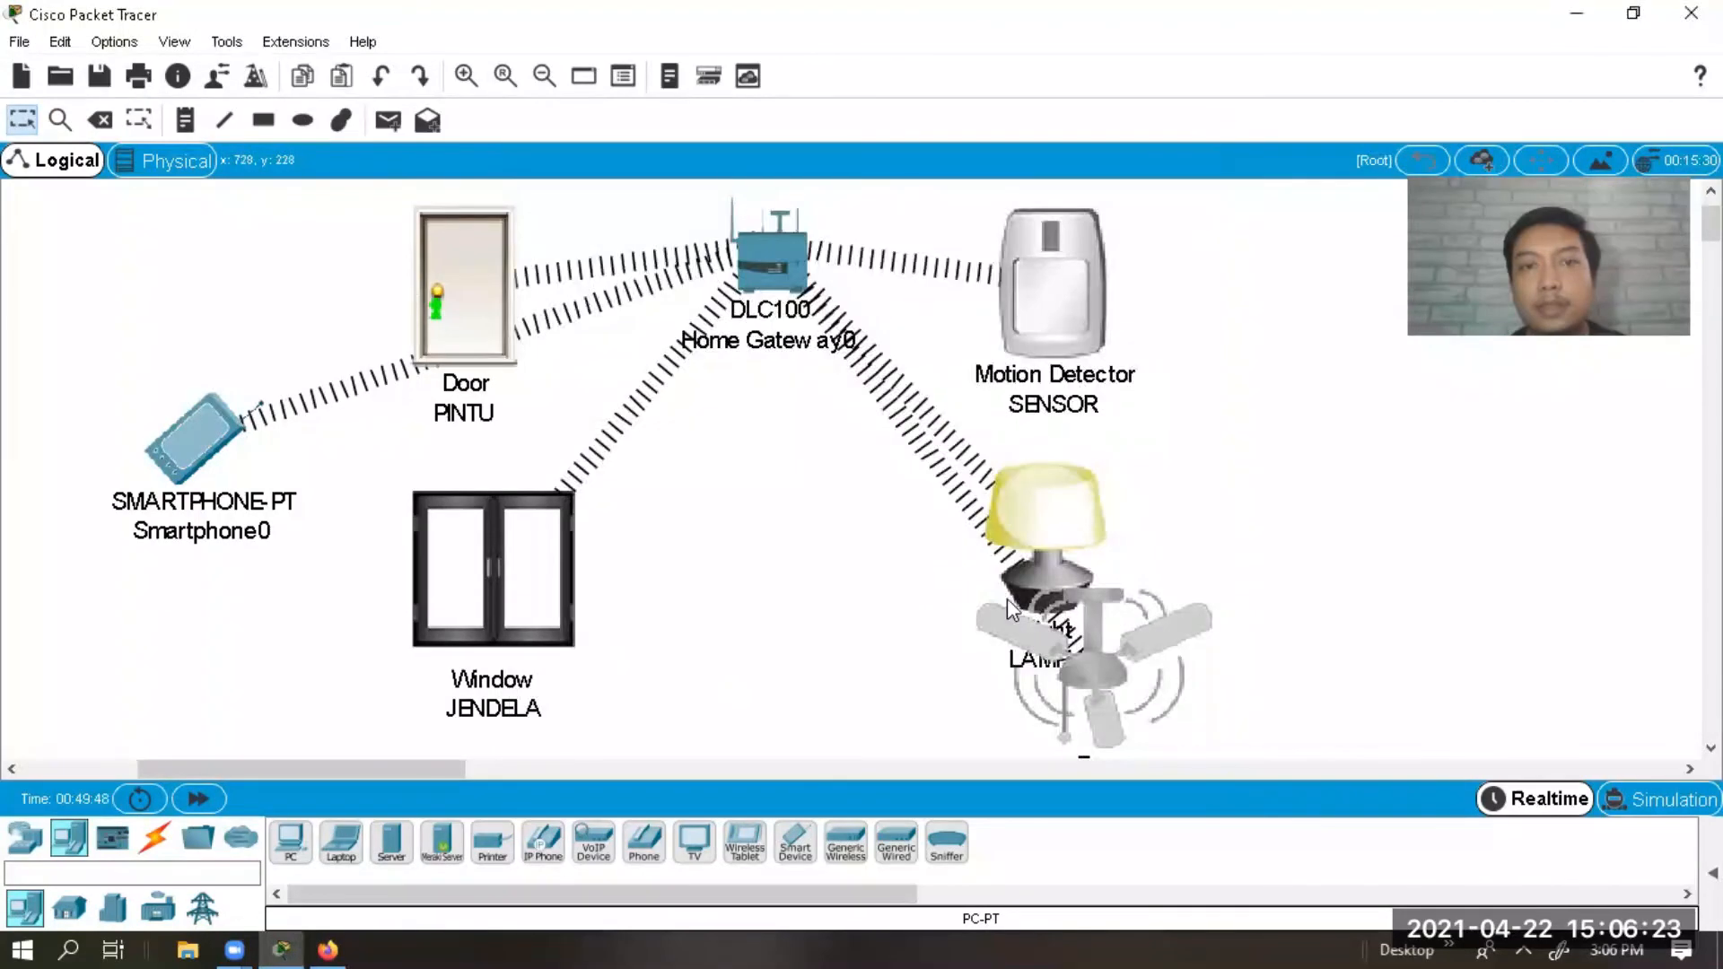
click(1323, 557)
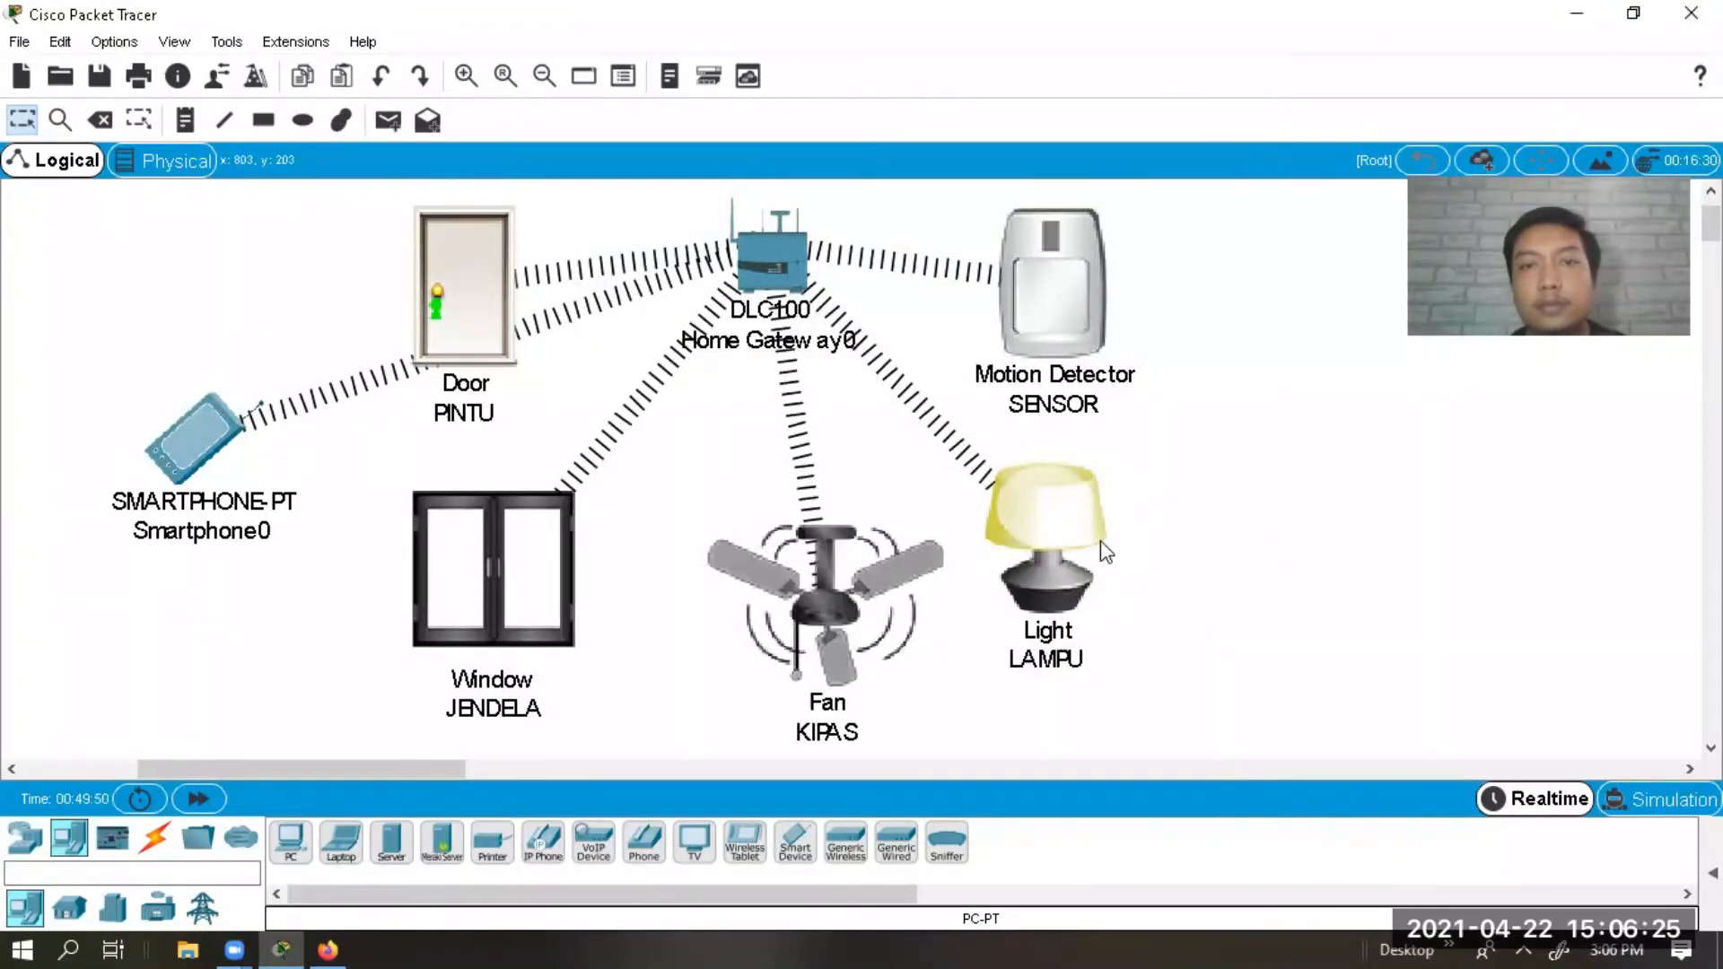
Toggle LAMPU on, the fan off, open PINTU and JENDELA, and nudge the motion detector.
alt+click(1044, 523)
alt+click(881, 547)
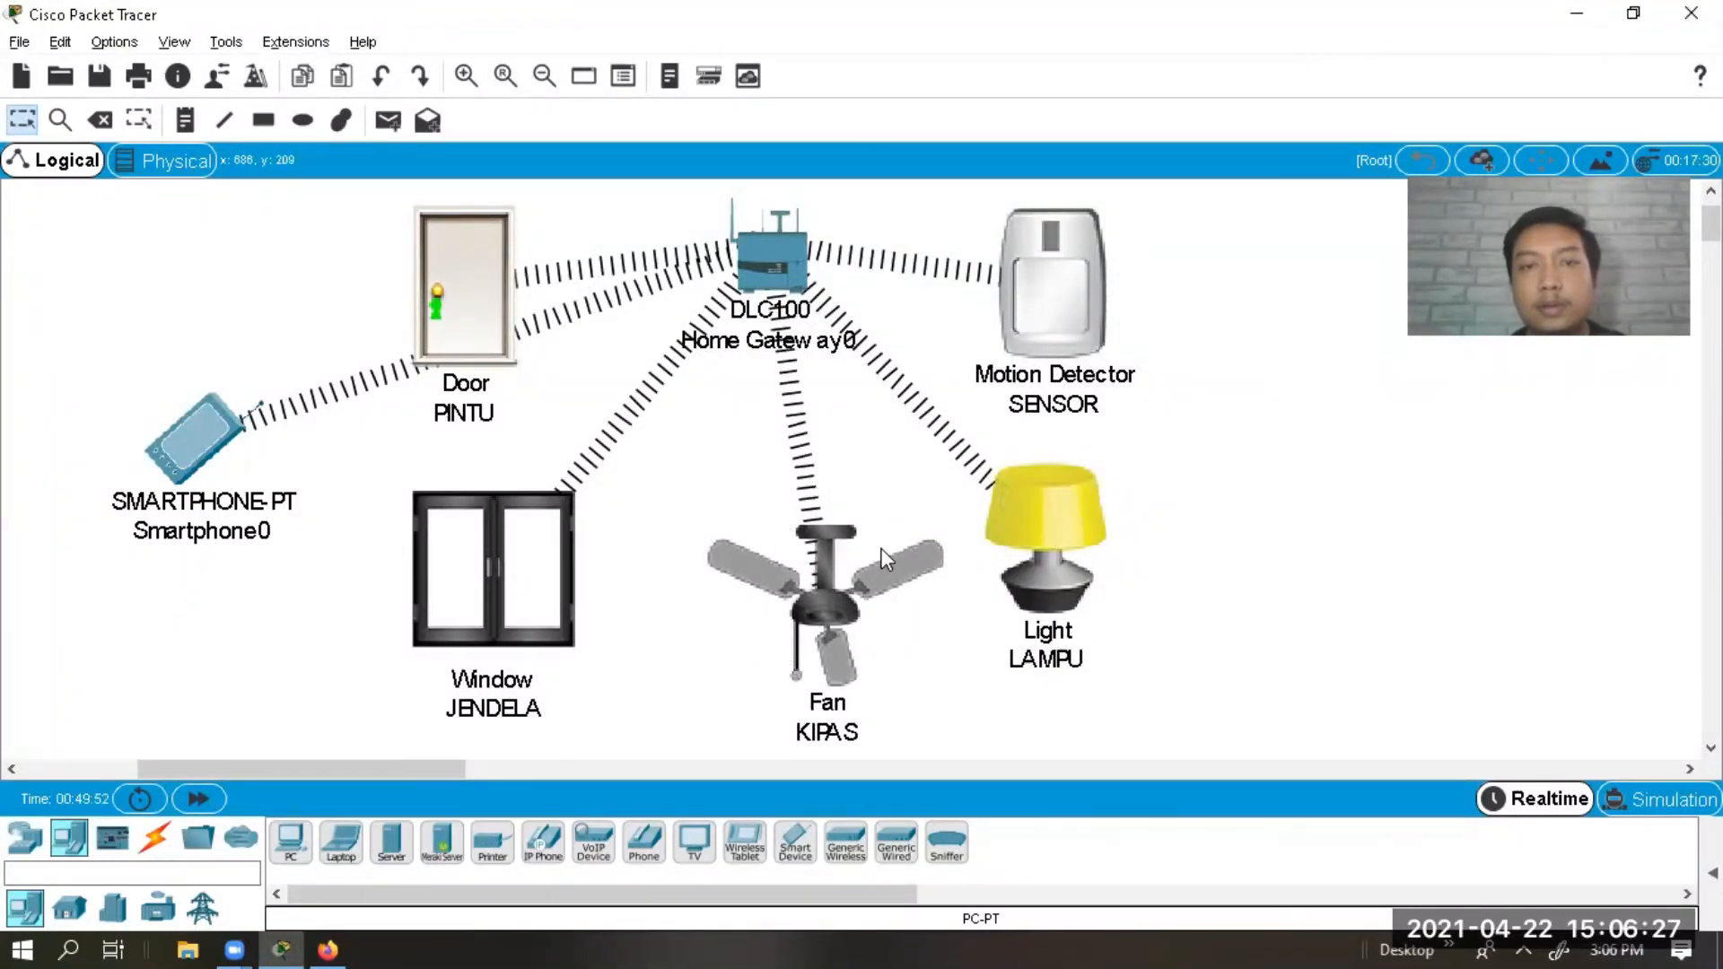
alt+click(470, 325)
alt+click(490, 553)
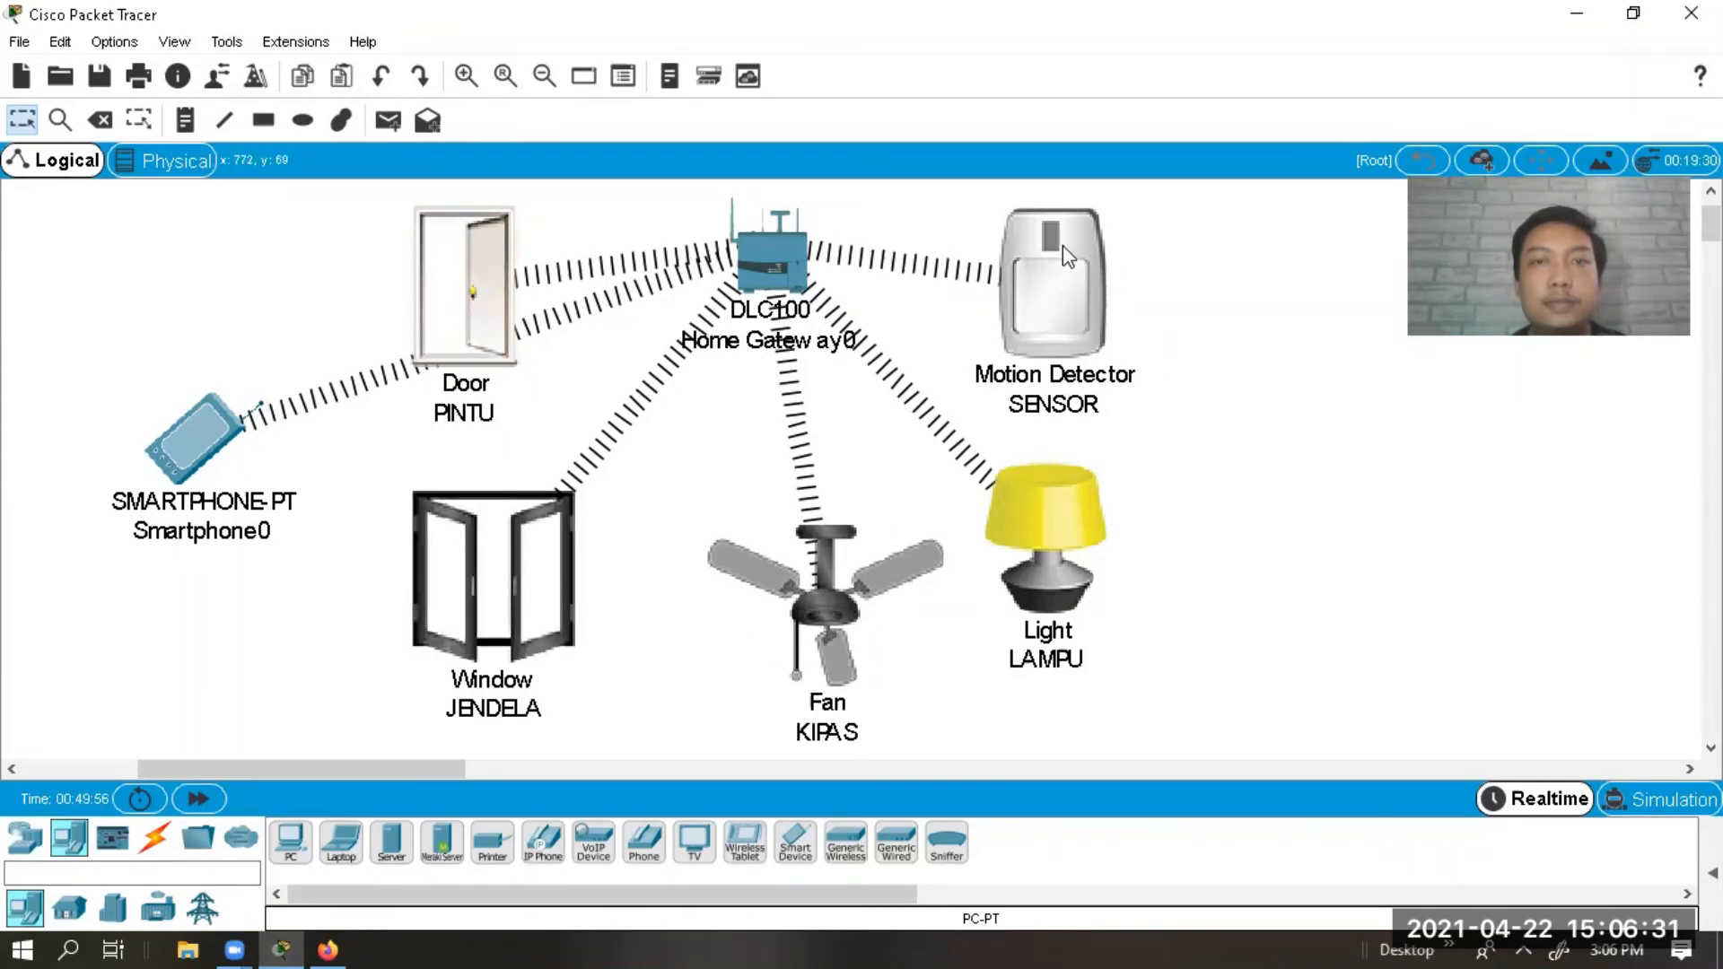
mouse_move(1054, 237)
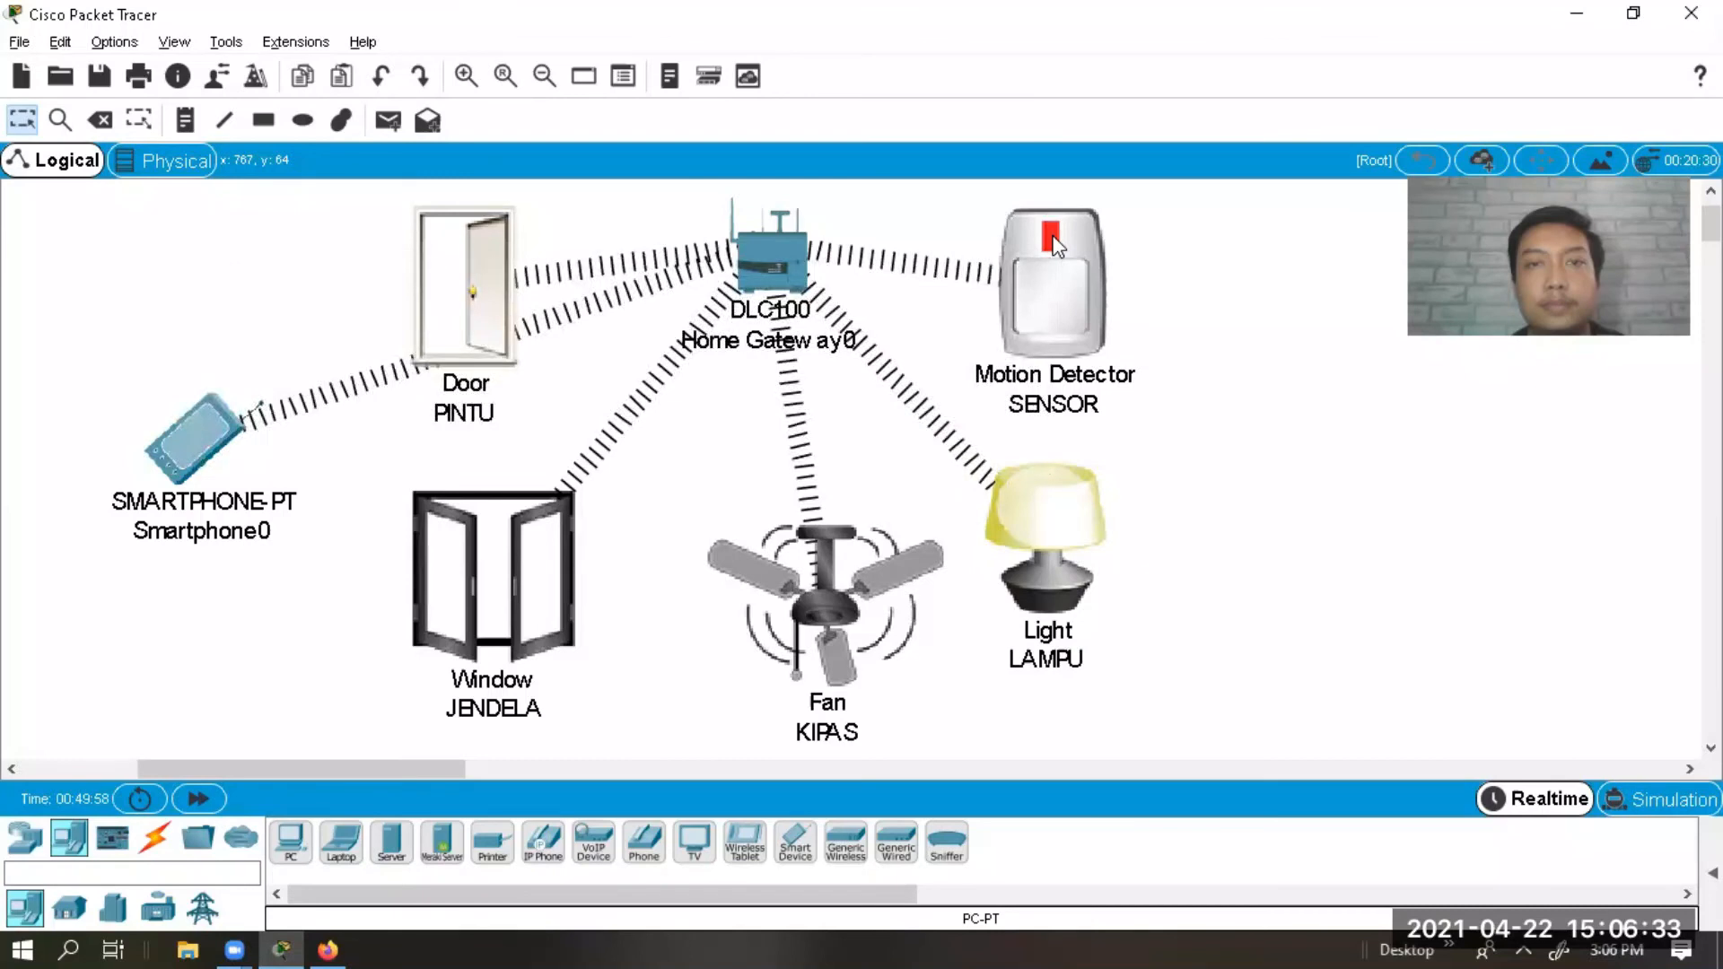
drag(1076, 304, 939, 257)
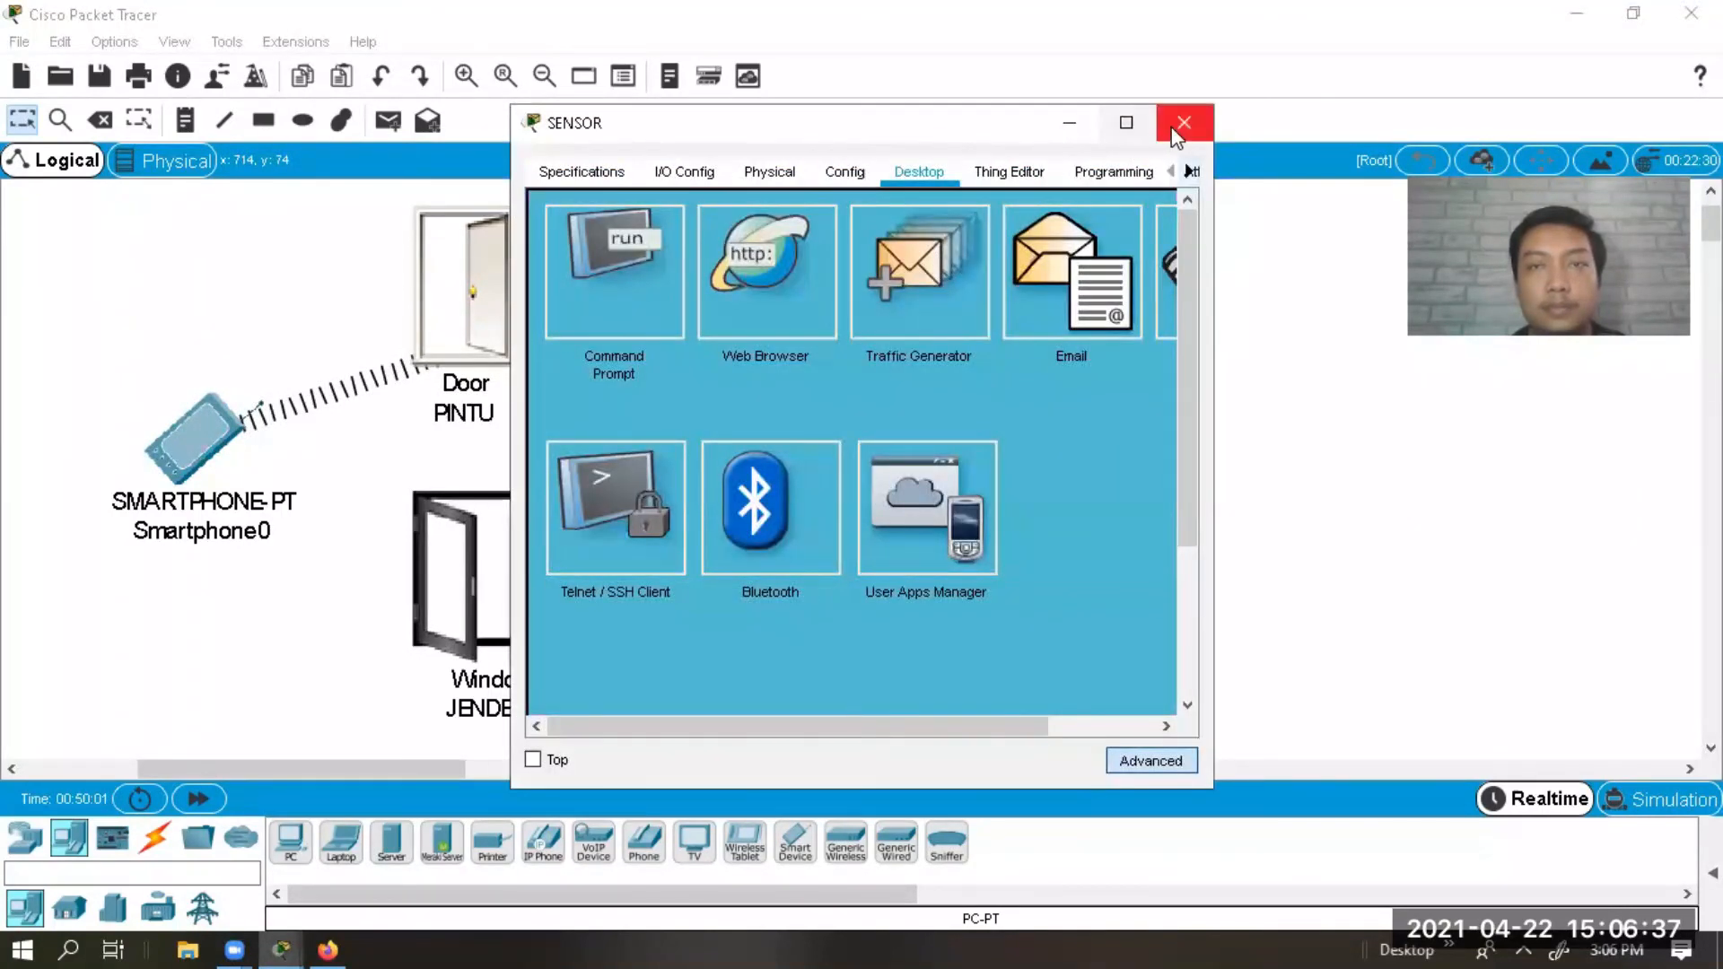
click(1181, 119)
drag(931, 258, 1092, 310)
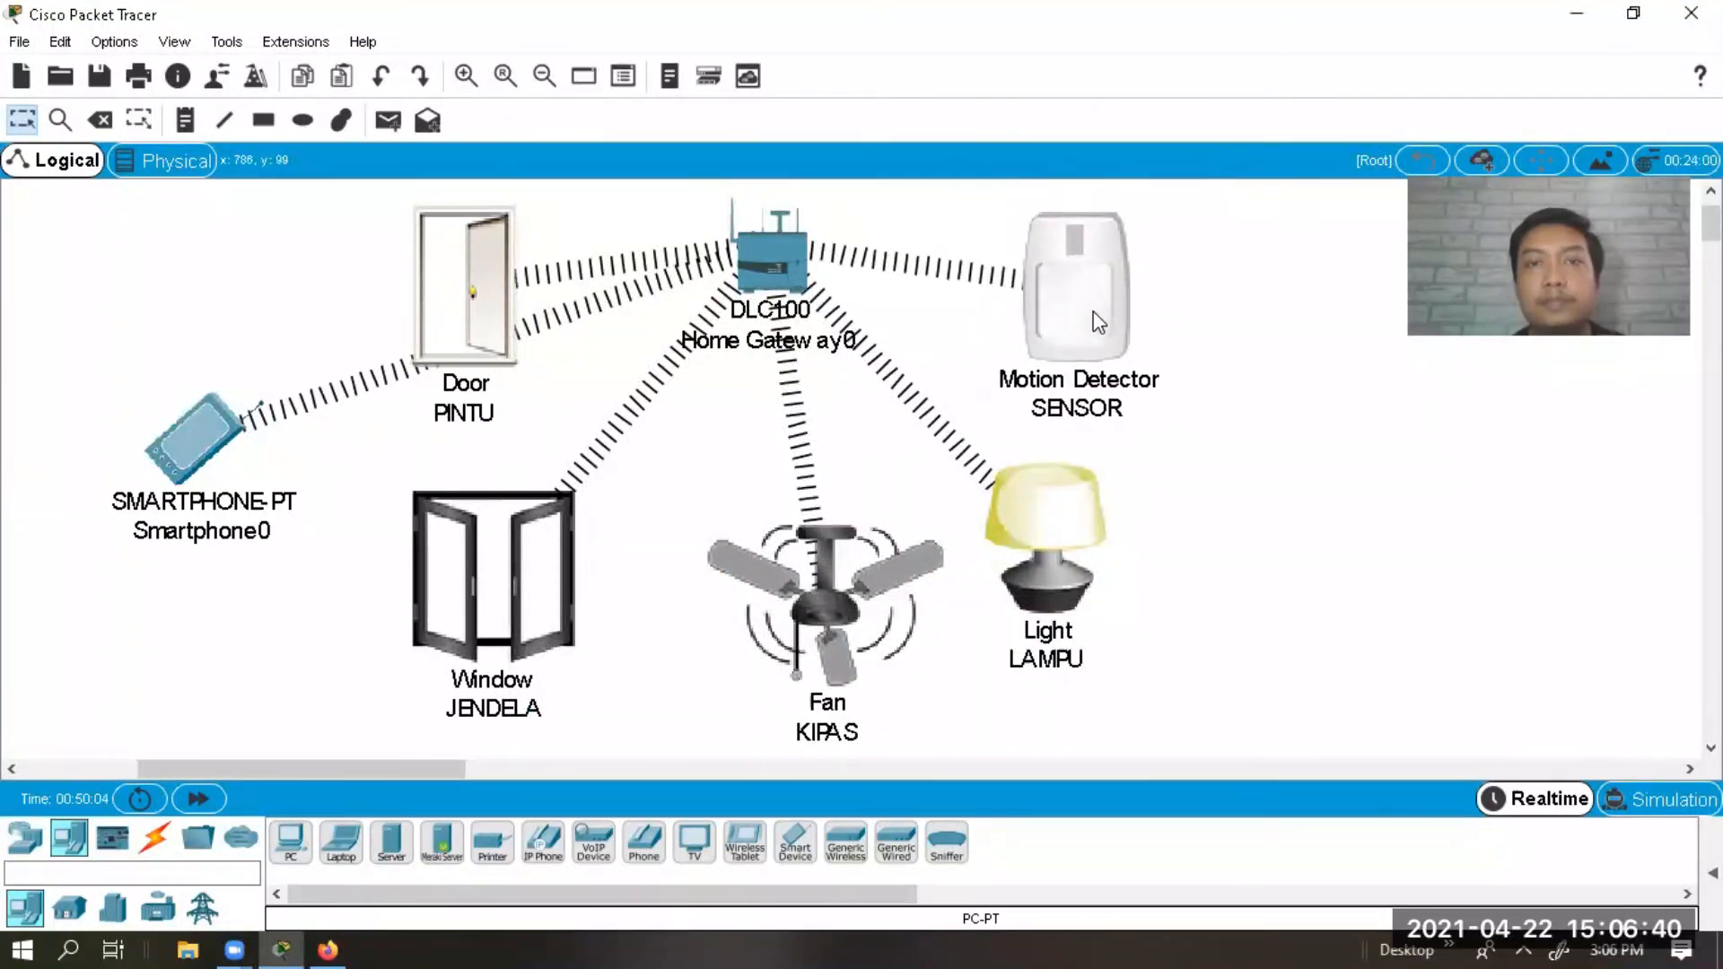
Review the three saved rules in Smartphone0's IoT Monitor Conditions list, then close the phone.
click(196, 441)
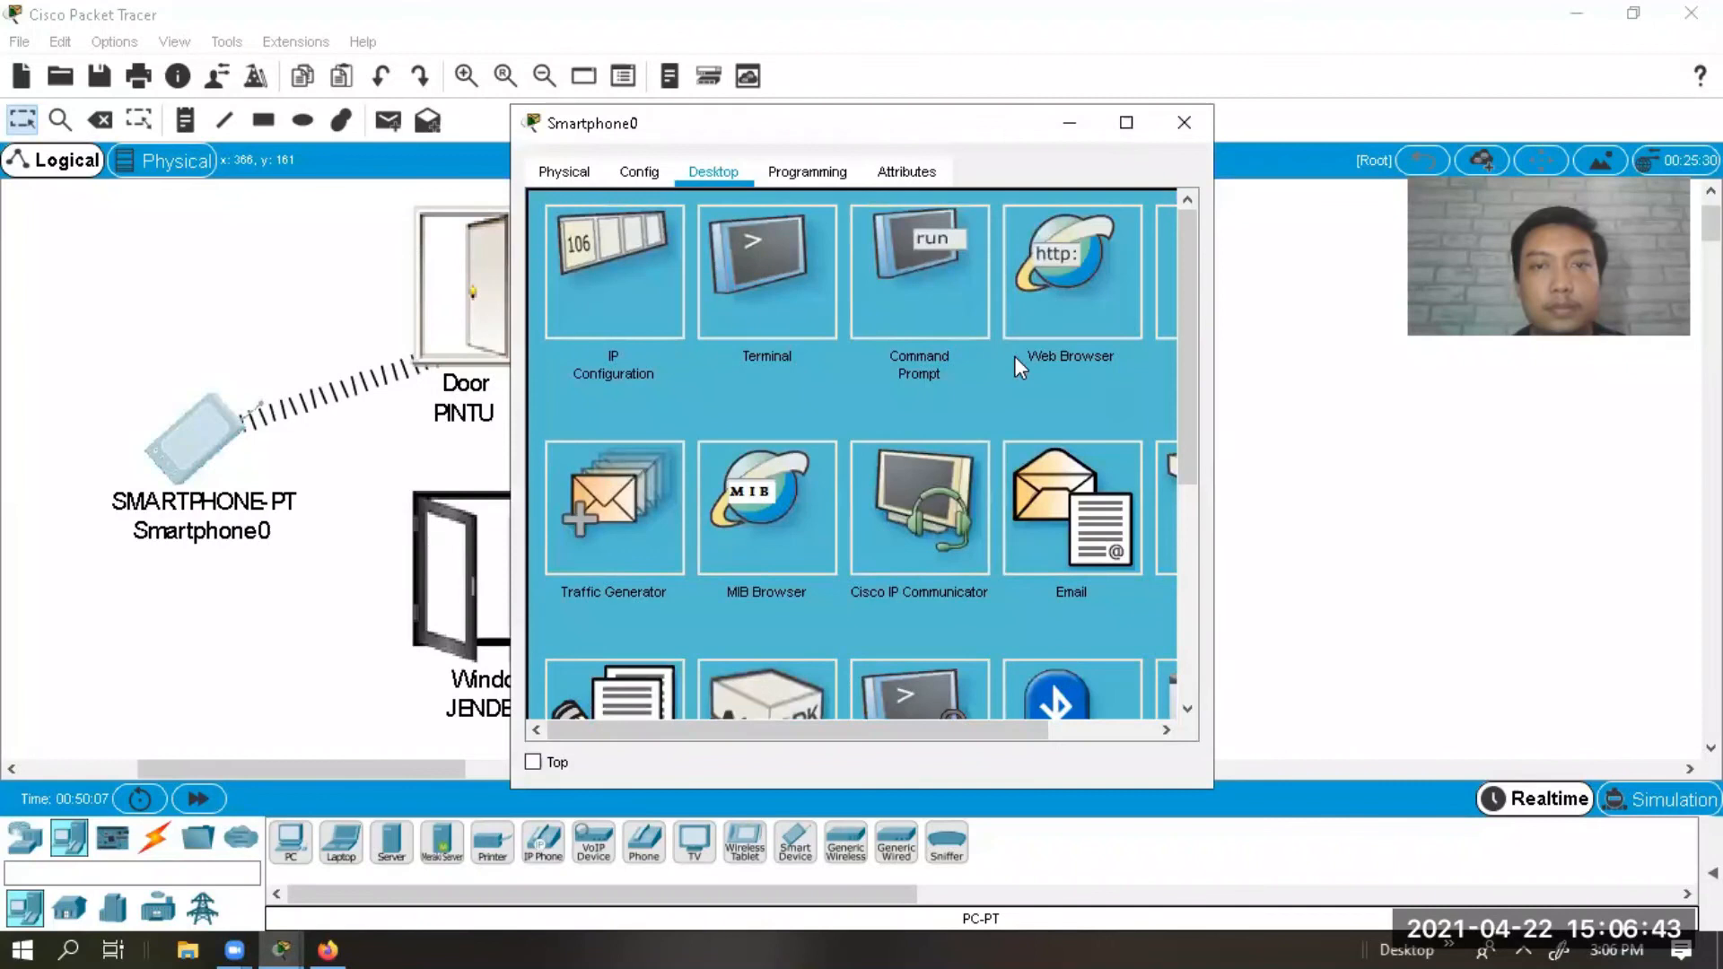
drag(1214, 392, 1492, 698)
click(1302, 354)
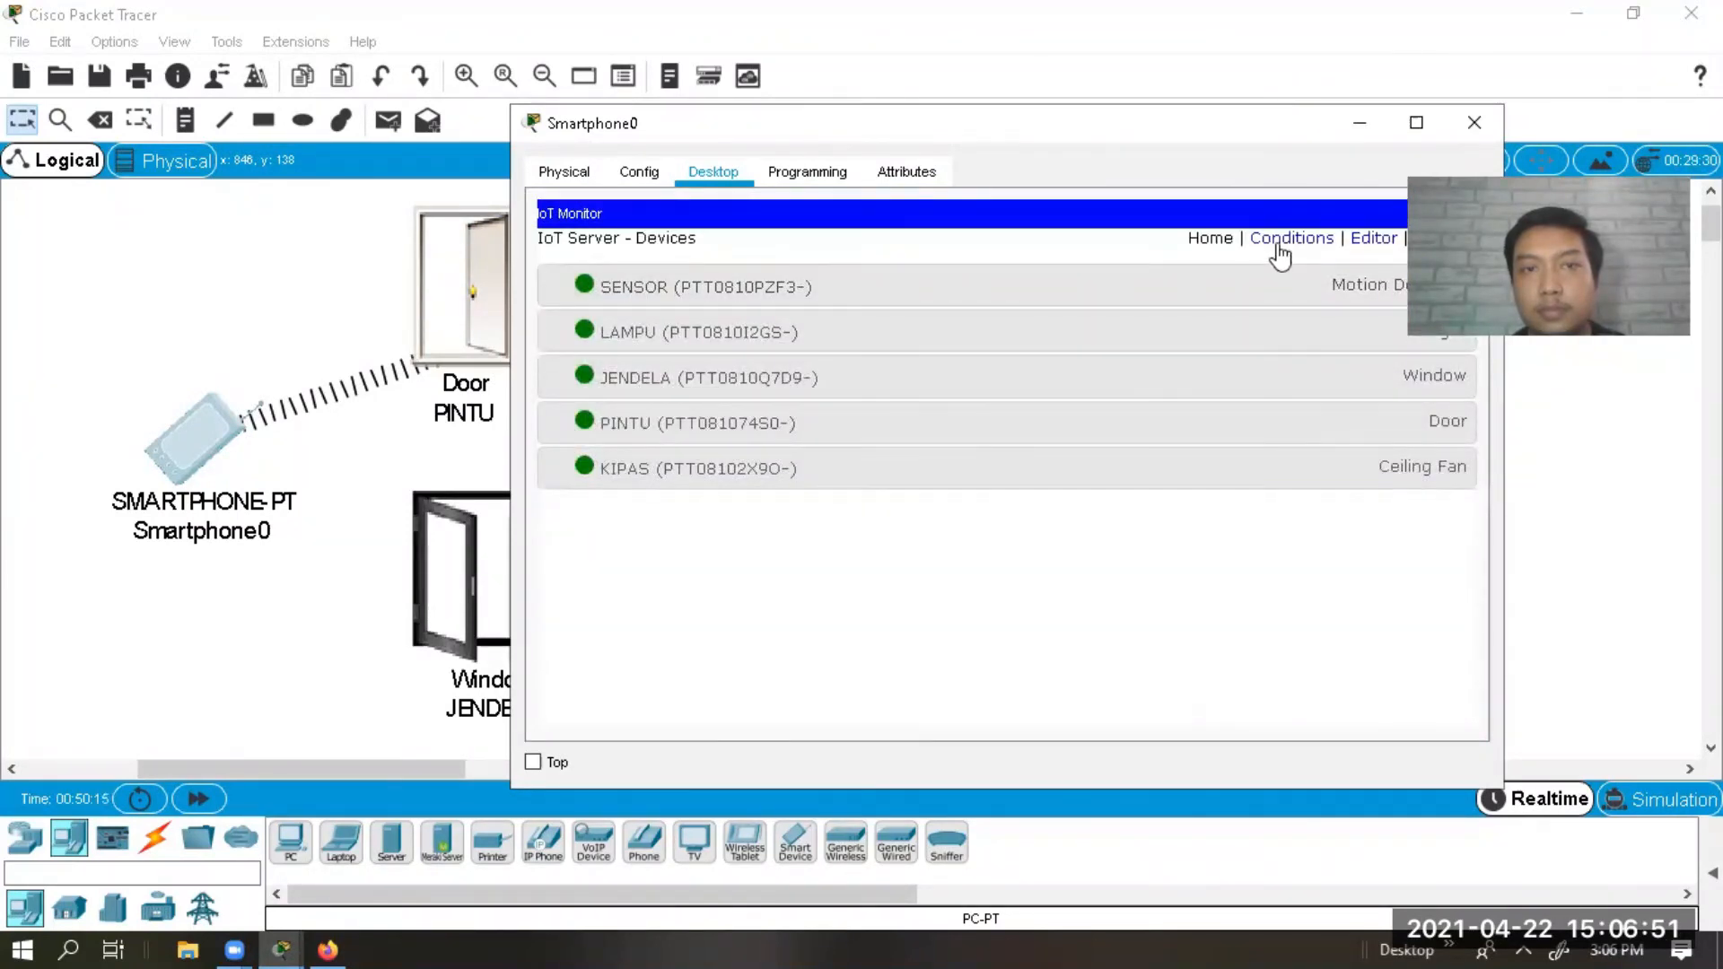
click(1276, 245)
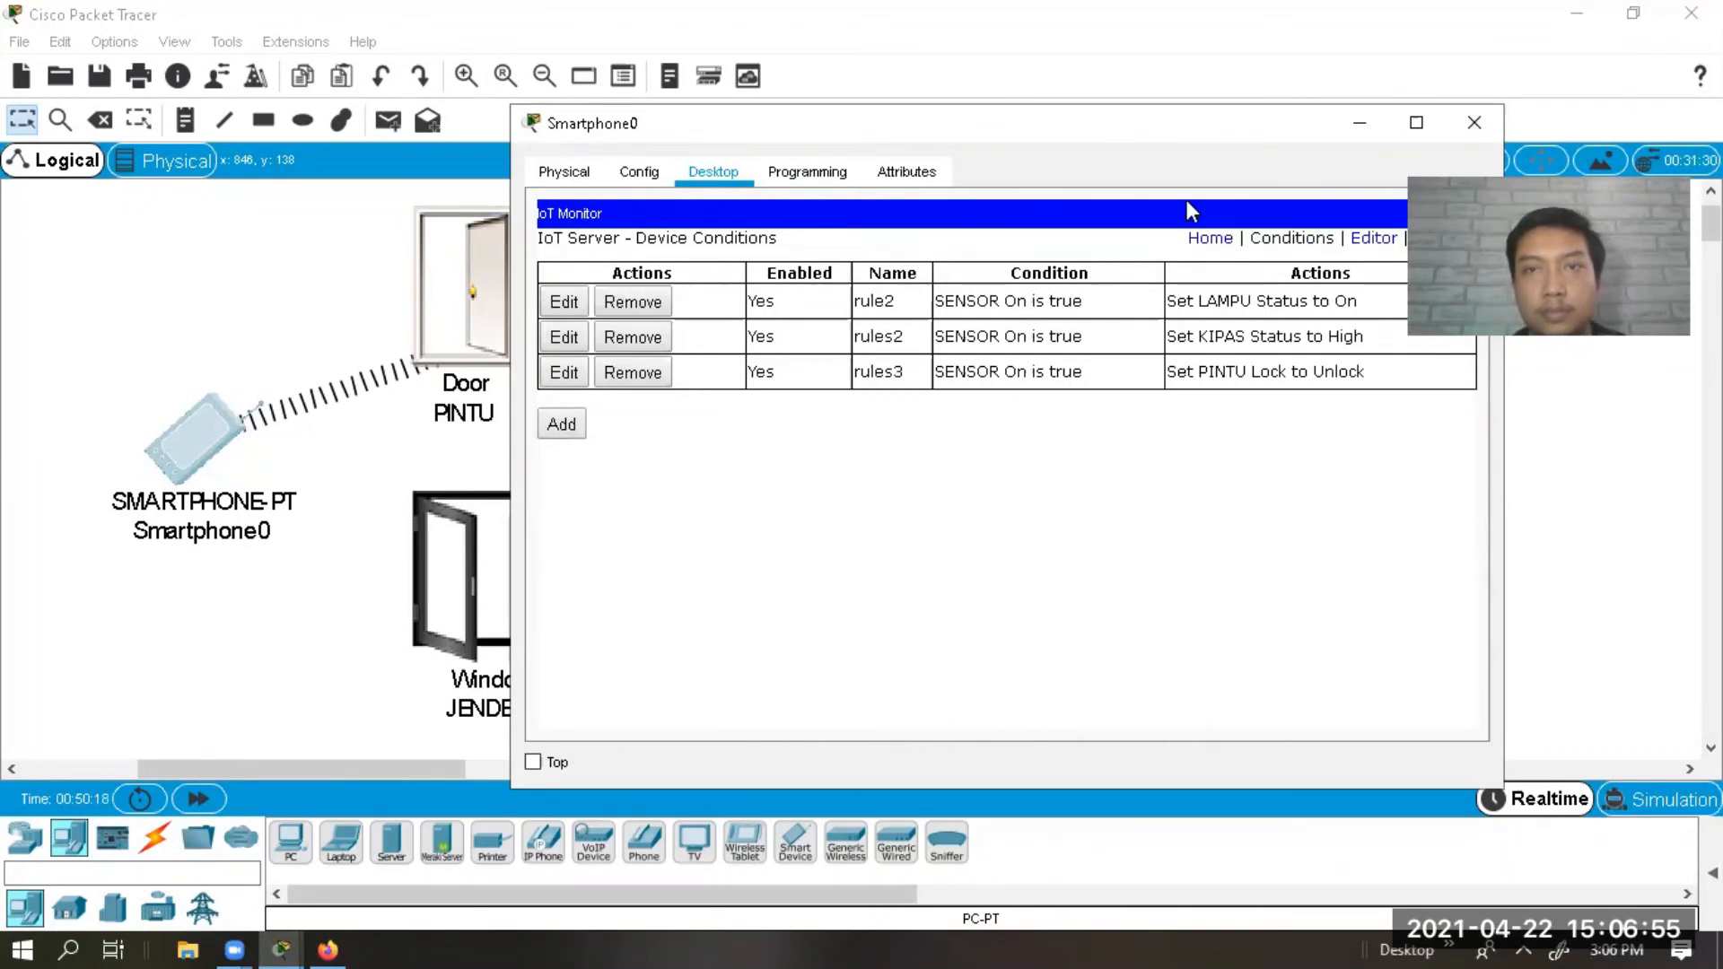
drag(1269, 126, 1079, 109)
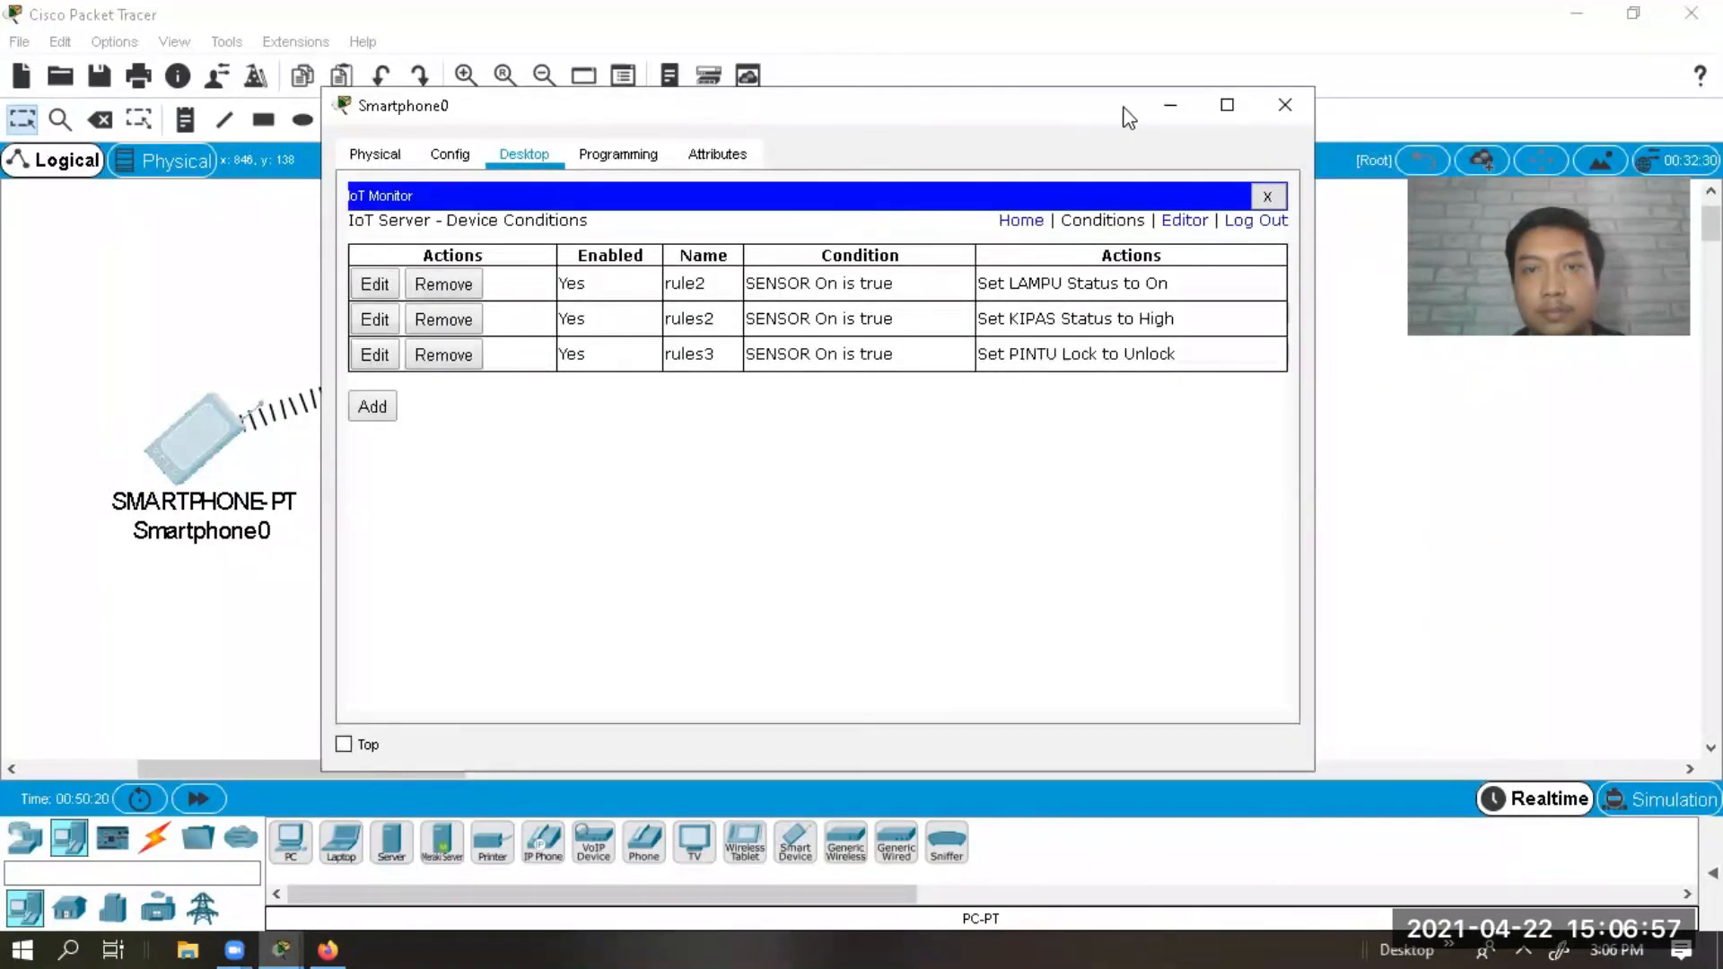
click(1286, 105)
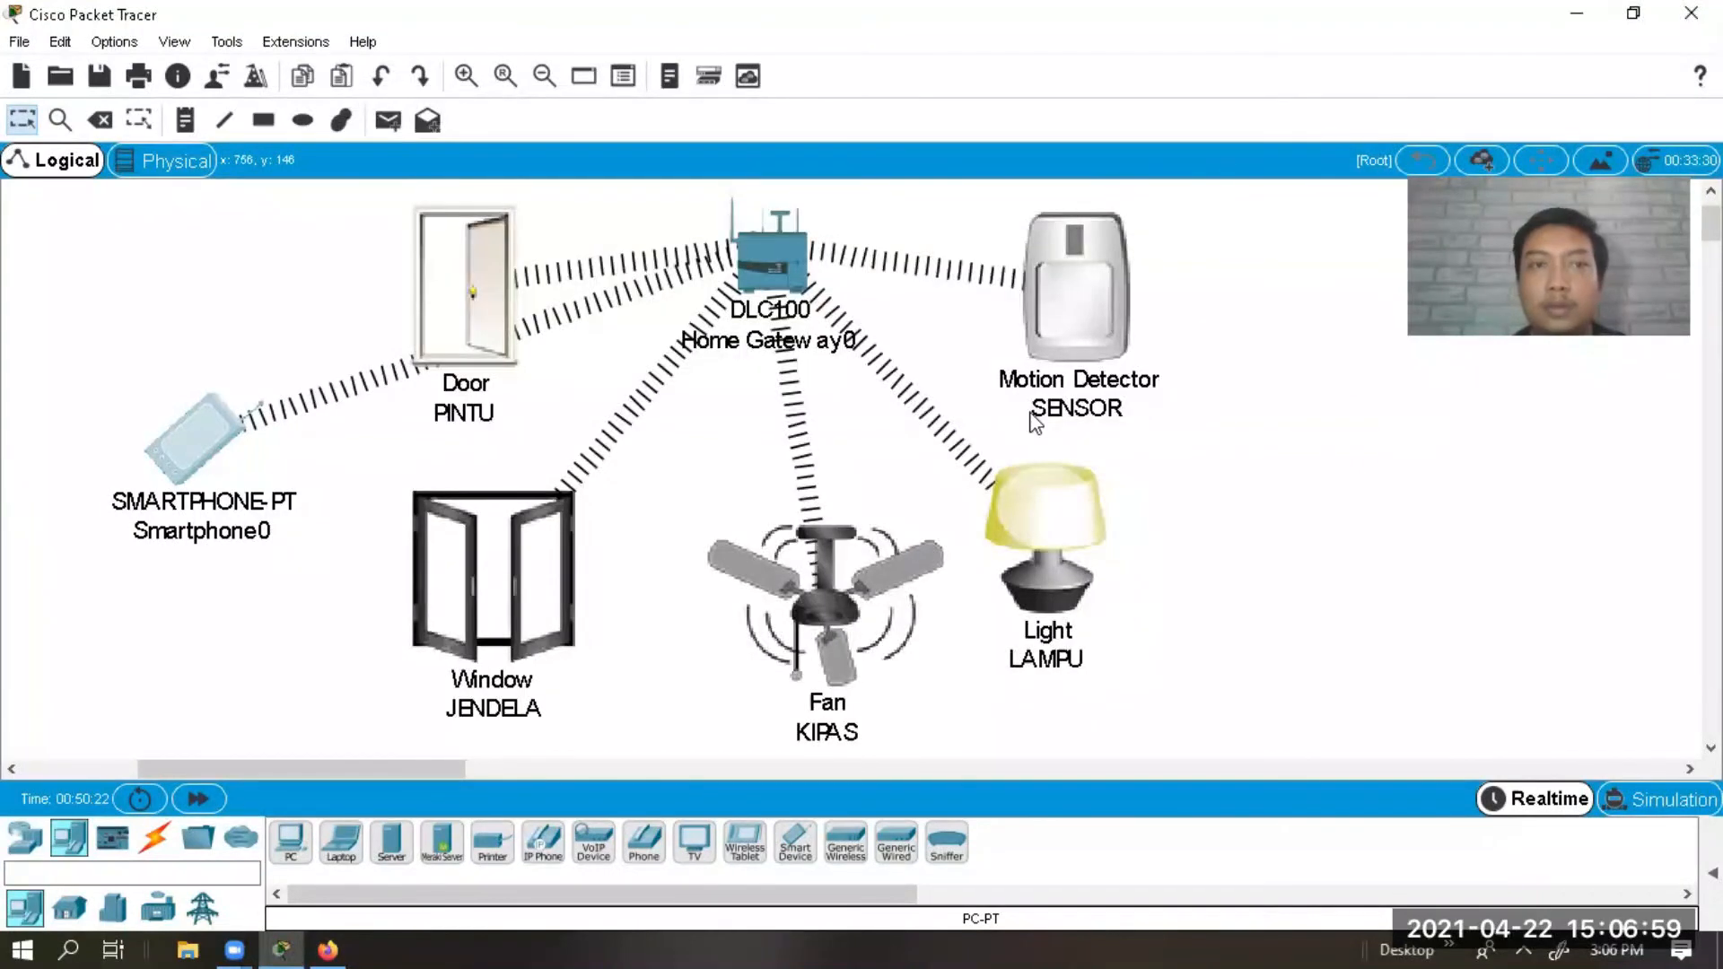
Shut the PINTU door and the JENDELA window on the topology.
alt+click(475, 315)
alt+click(476, 318)
alt+click(475, 332)
alt+click(542, 605)
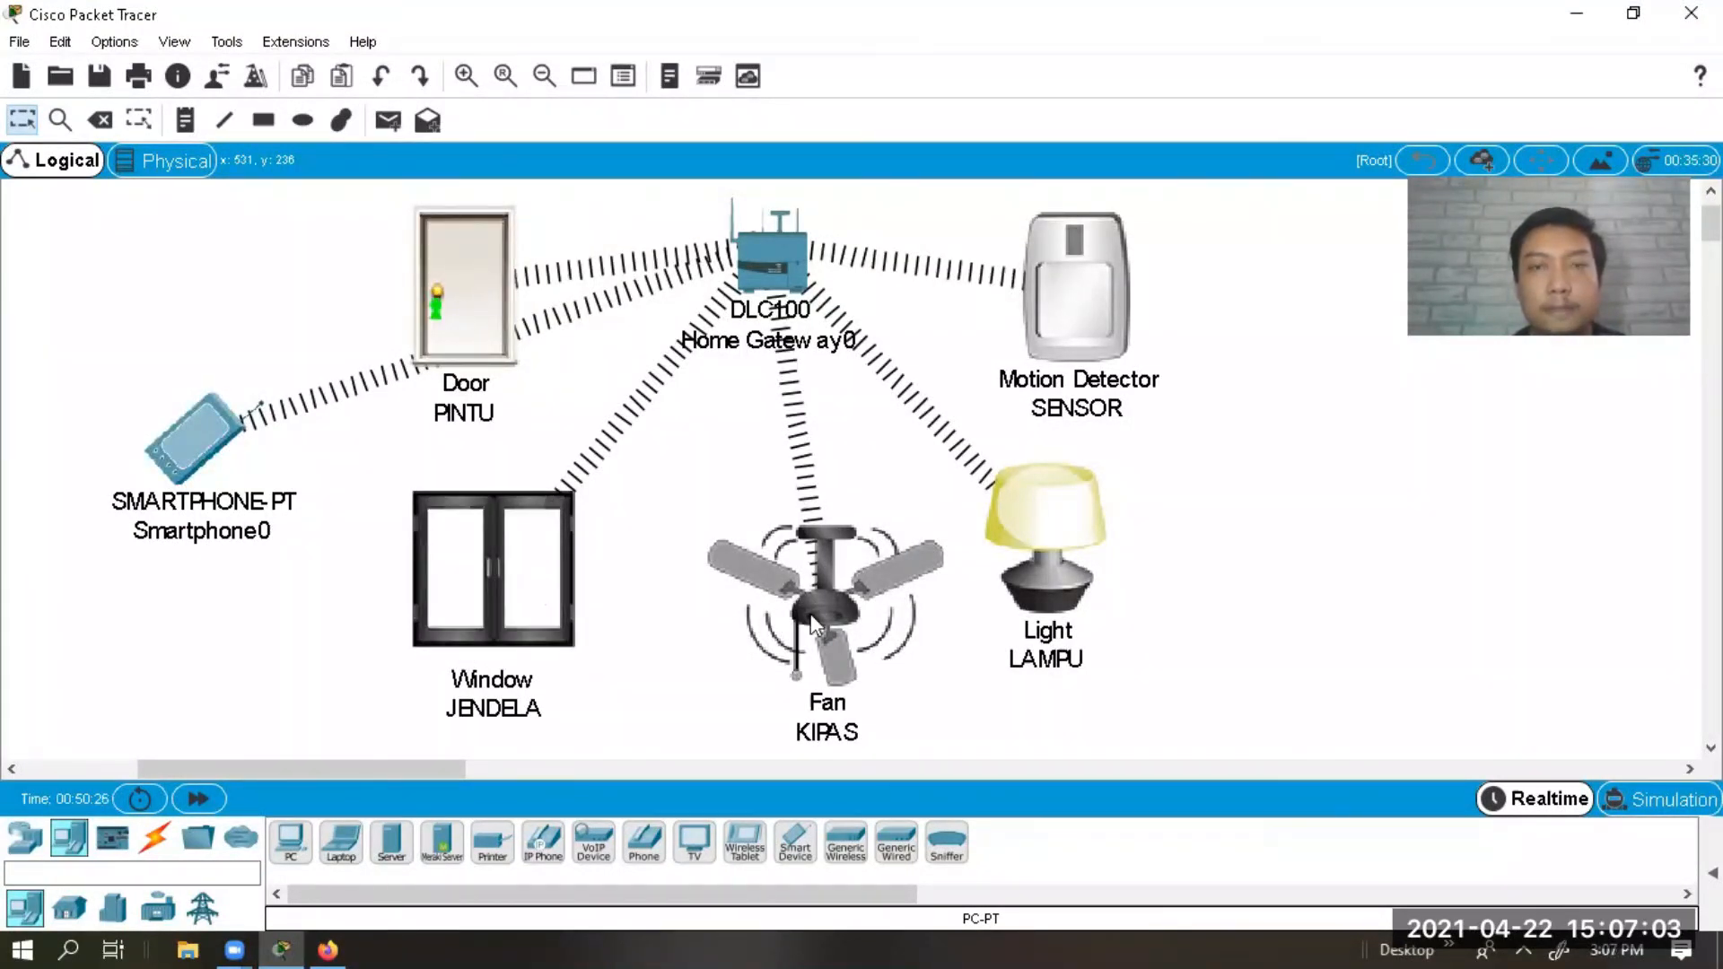